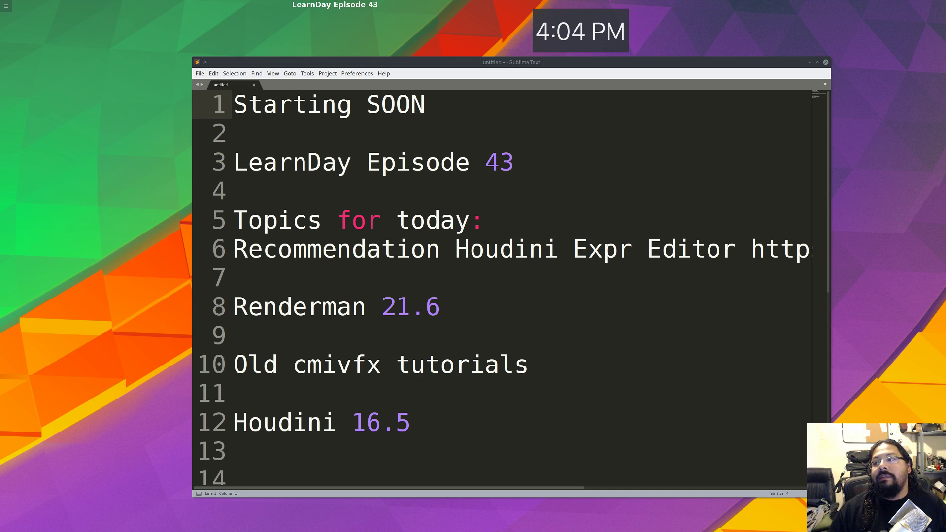
- Bring the browser window with cmivfx.com into view and search its products for "varomix"
left_click_drag(945, 306, 644, 47)
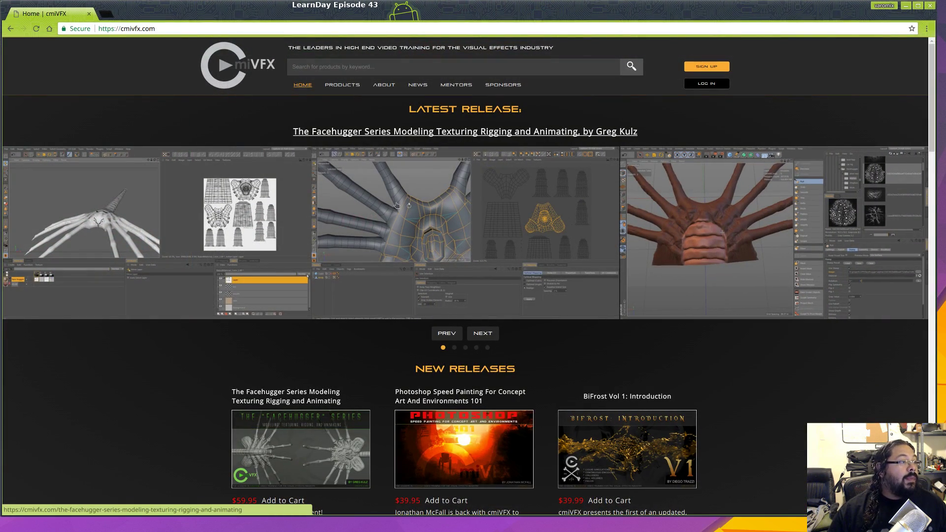
left_click(379, 70)
type("varomix")
key("Return")
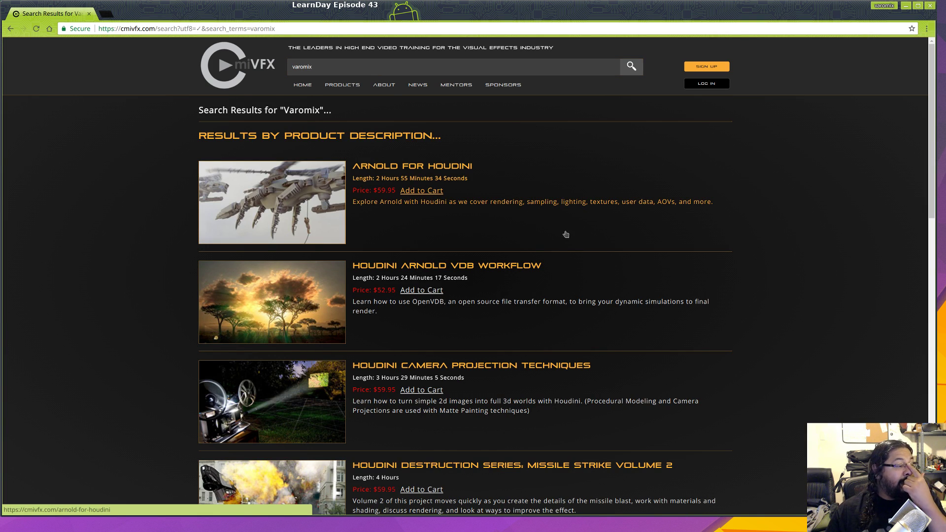
- Look through the product search results down to the end of the page
scroll(322, 210, "down", 2)
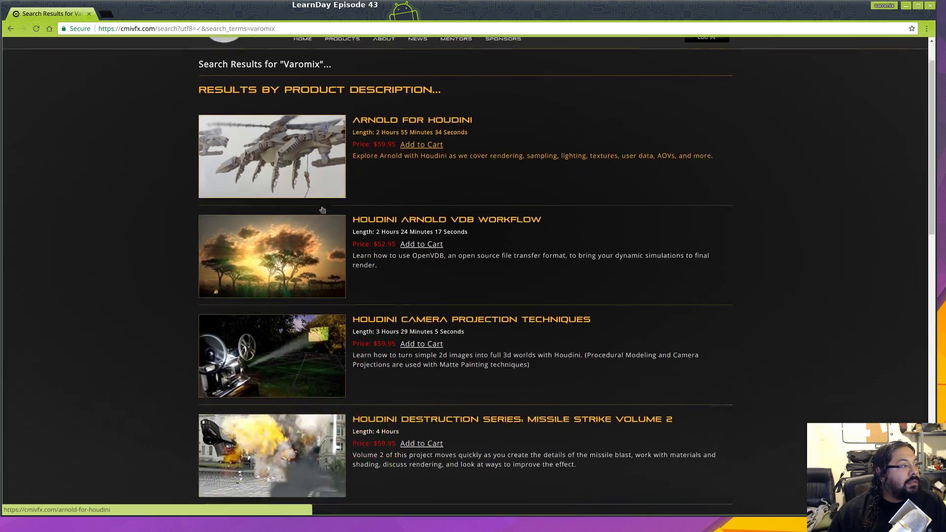
scroll(322, 209, "down", 7)
scroll(303, 339, "down", 8)
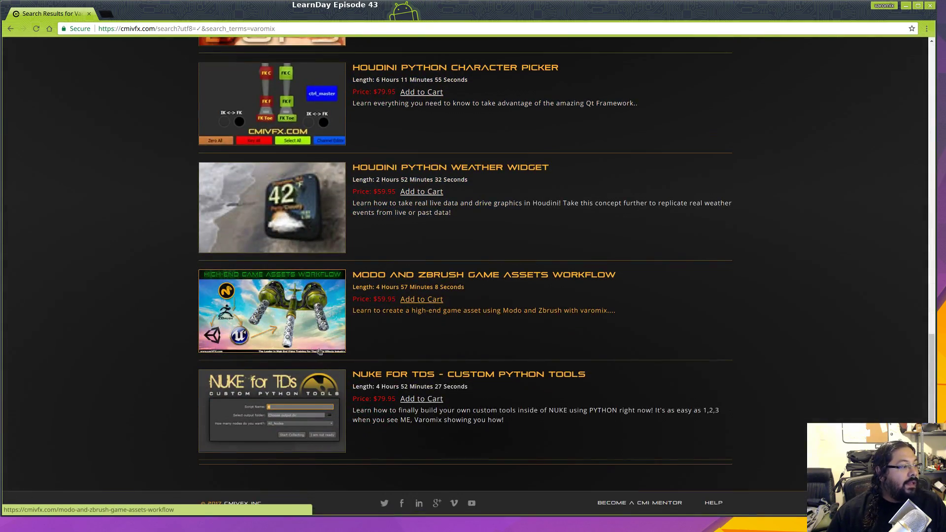
scroll(507, 341, "up", 15)
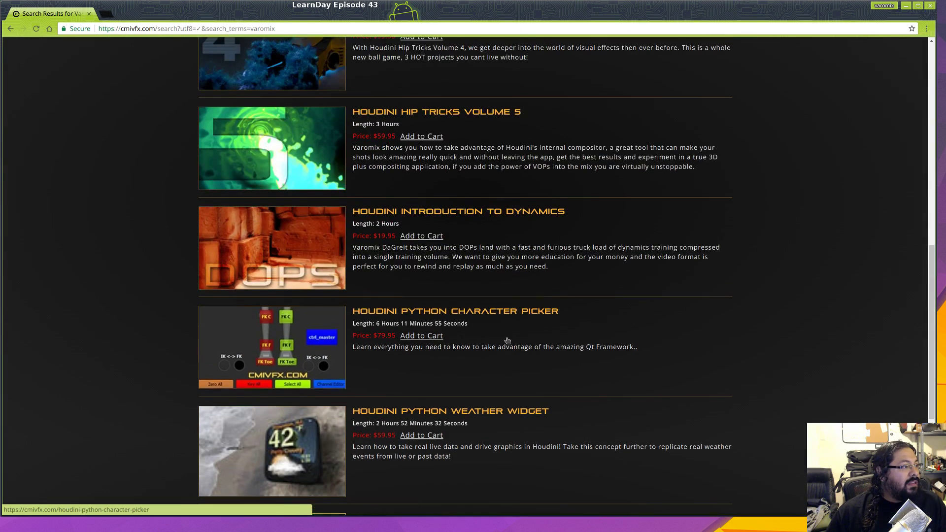
scroll(507, 341, "down", 15)
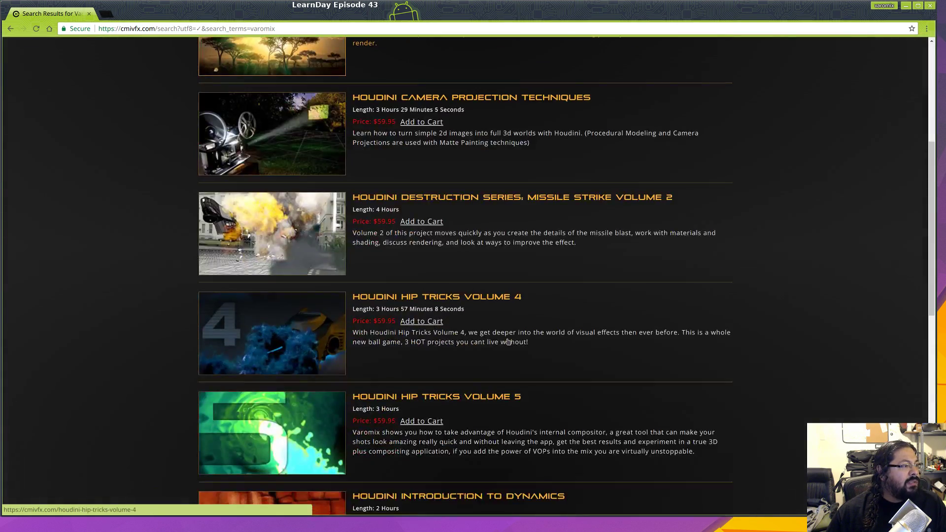
scroll(508, 341, "down", 1)
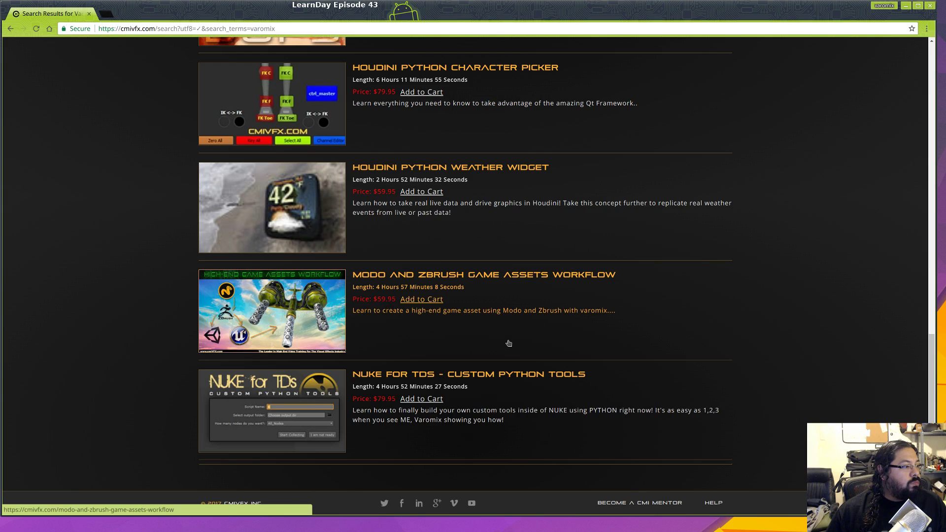
- Open the full cmiVFX product catalogue and filter it to the Houdini software category
scroll(509, 342, "up", 15)
left_click(347, 85)
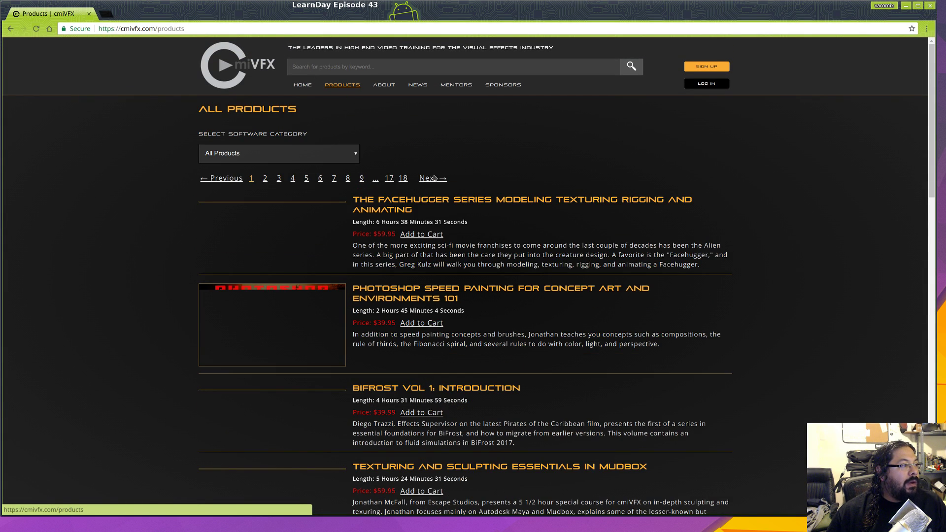
left_click(291, 153)
scroll(296, 256, "down", 3)
left_click(224, 226)
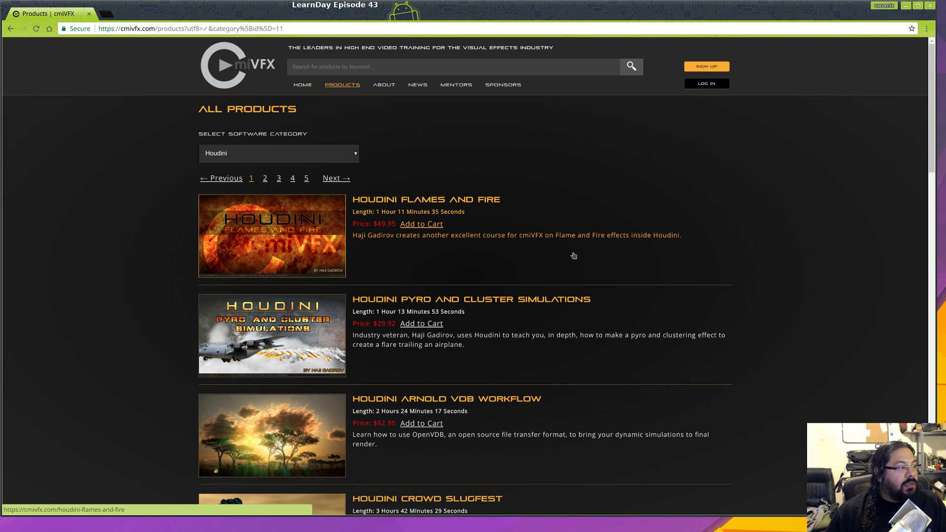
- Look through the first page of Houdini products down to the page links
scroll(575, 256, "down", 4)
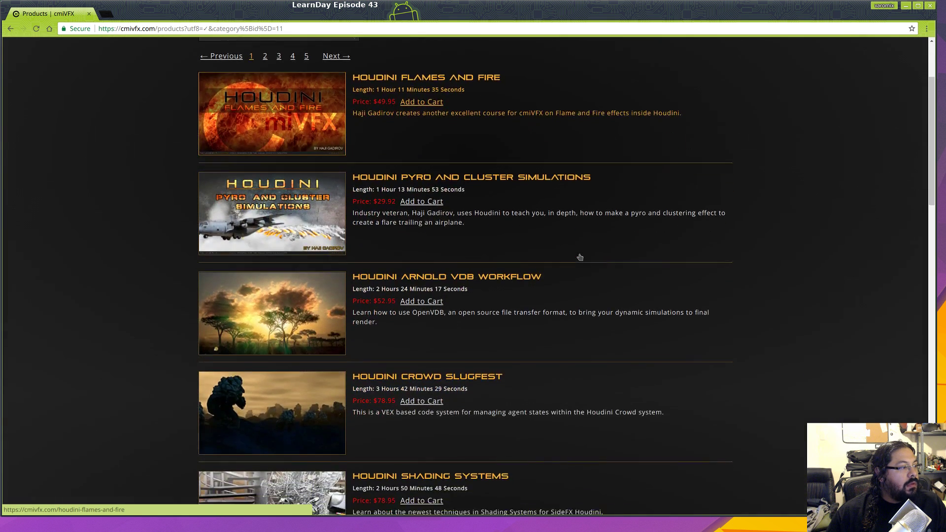
scroll(573, 248, "down", 4)
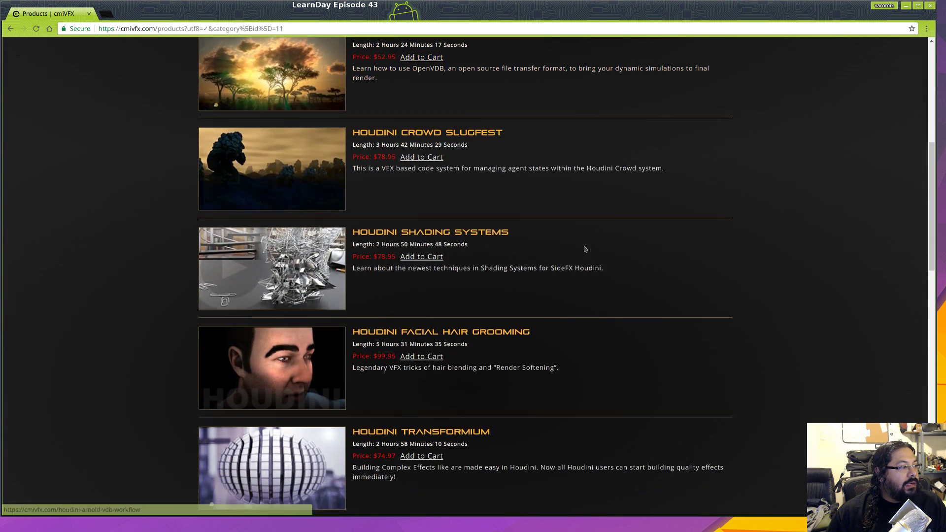
scroll(571, 230, "down", 4)
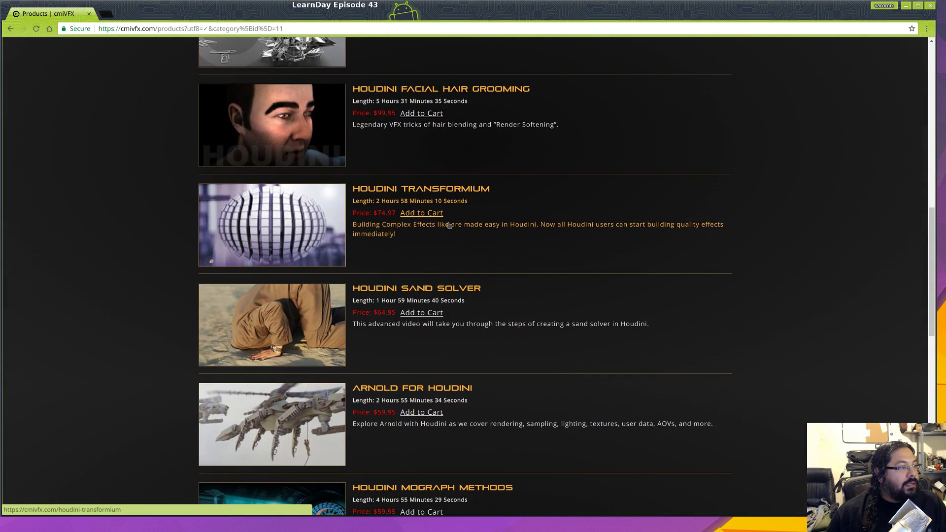
scroll(557, 234, "down", 3)
scroll(505, 270, "down", 7)
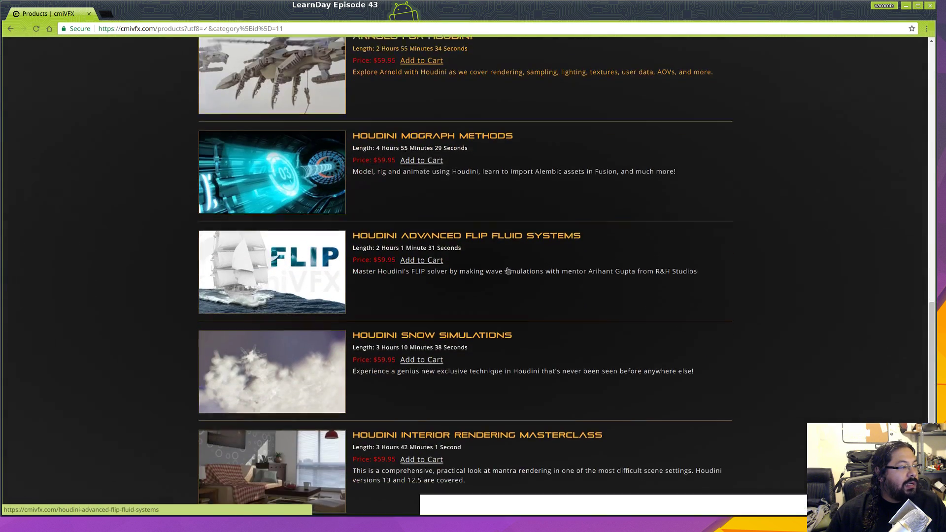
scroll(511, 266, "down", 2)
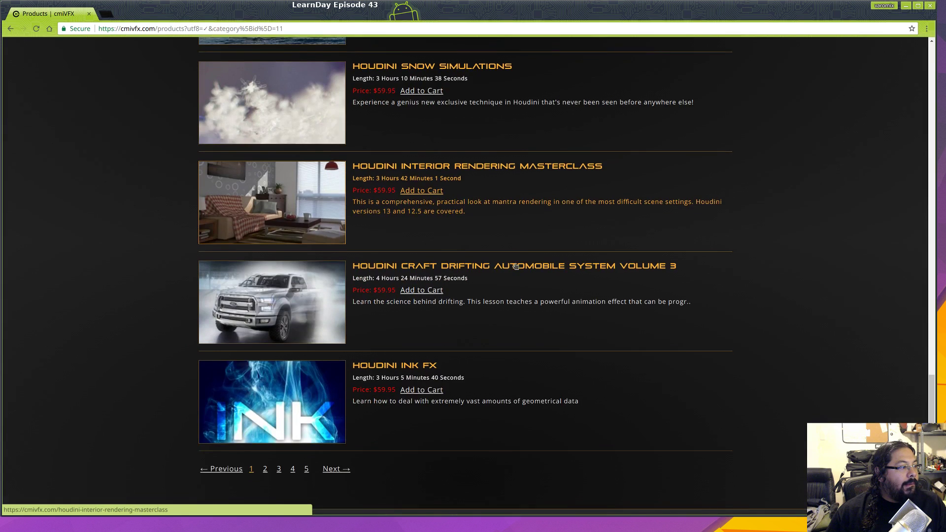
- Go to page 2 of the Houdini products and look through its tutorials
left_click(265, 450)
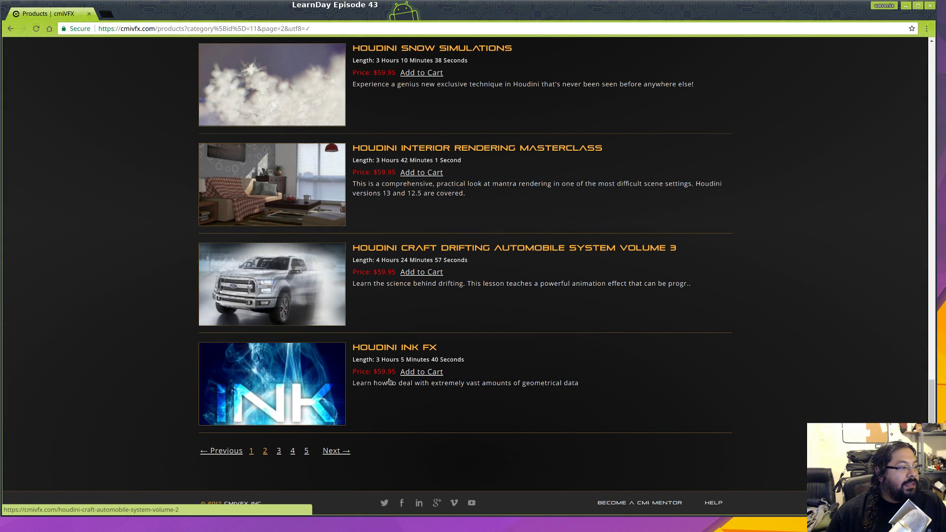
scroll(384, 320, "down", 8)
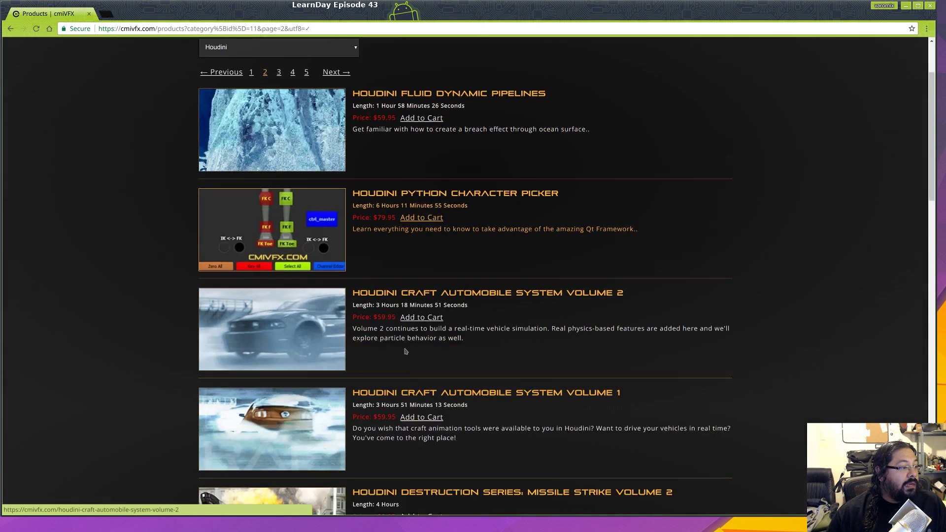
scroll(443, 301, "down", 3)
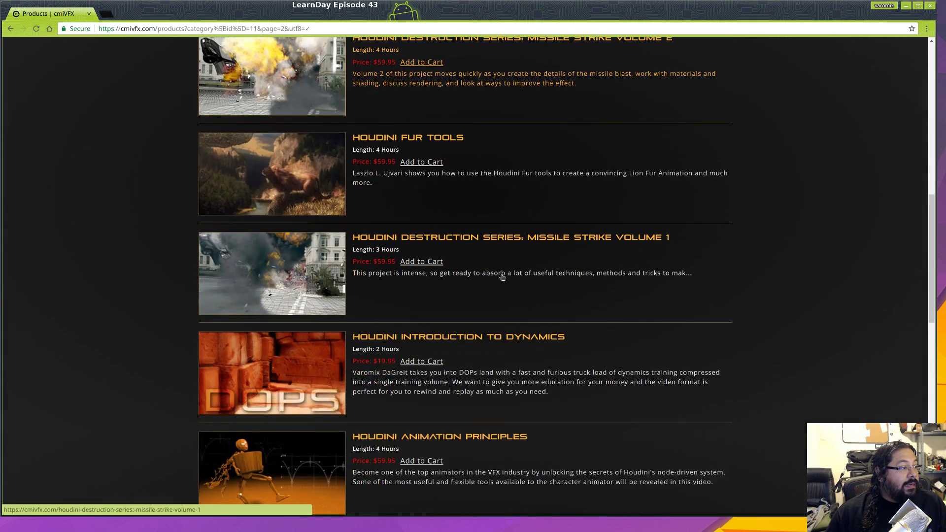
scroll(455, 294, "down", 3)
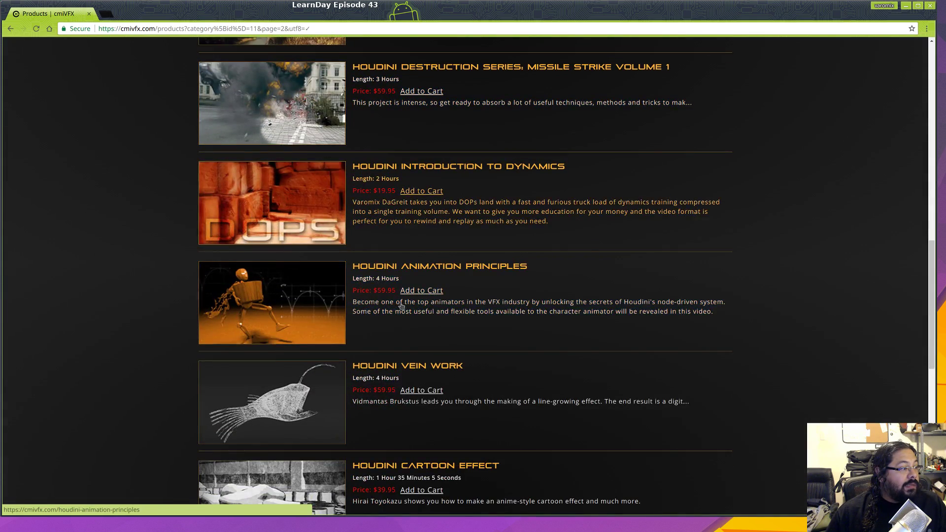
scroll(461, 294, "down", 5)
scroll(468, 297, "down", 5)
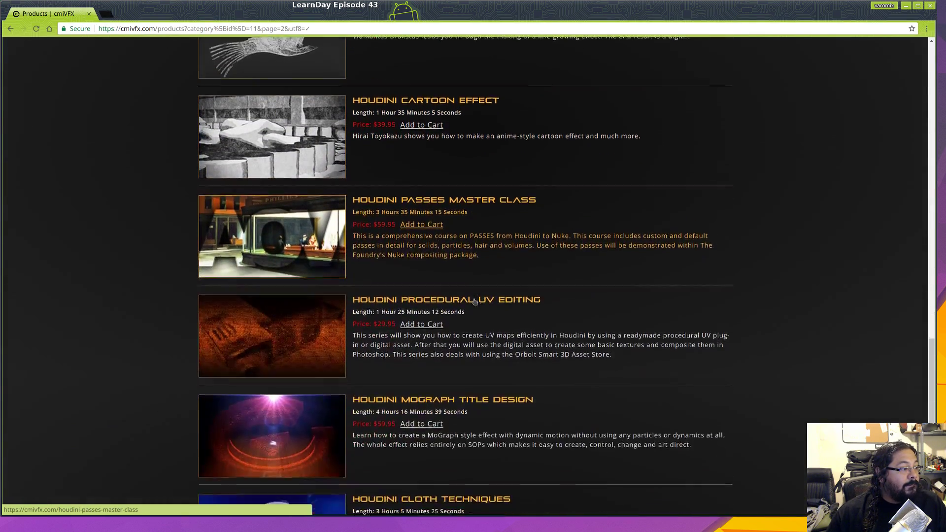
- Go to page 3 of the Houdini products and look through its tutorials
left_click(279, 450)
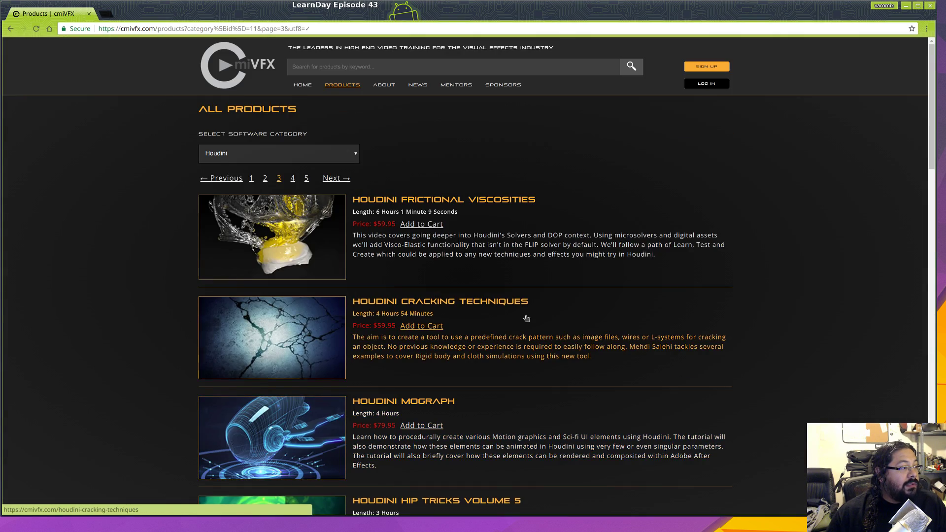
scroll(526, 318, "down", 9)
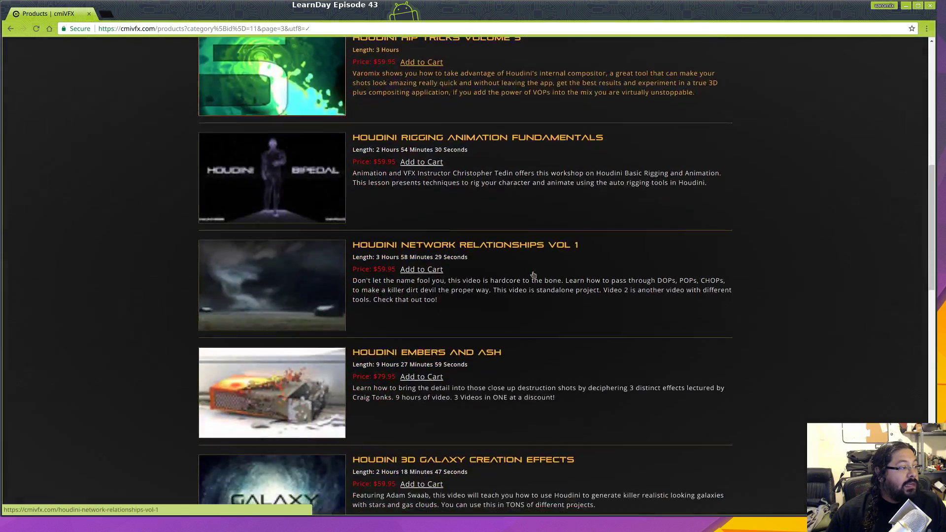
scroll(533, 275, "down", 8)
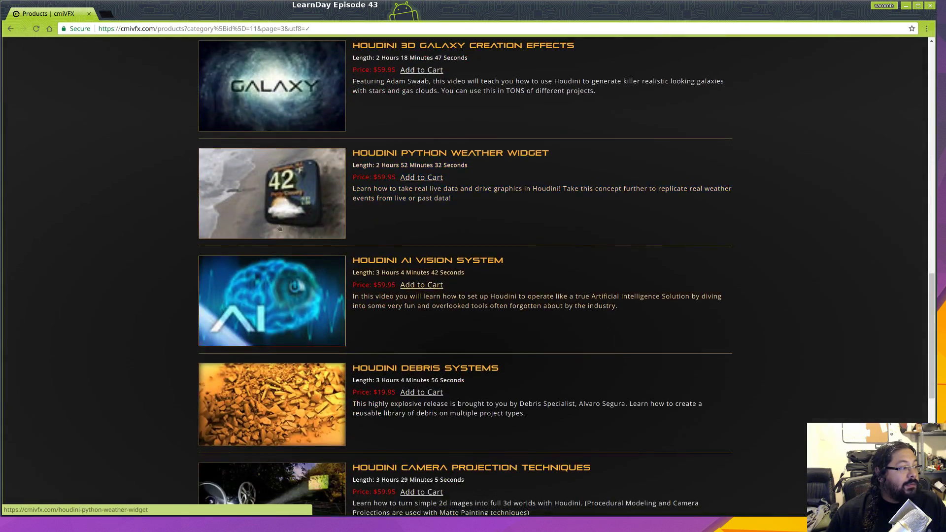
scroll(493, 221, "down", 6)
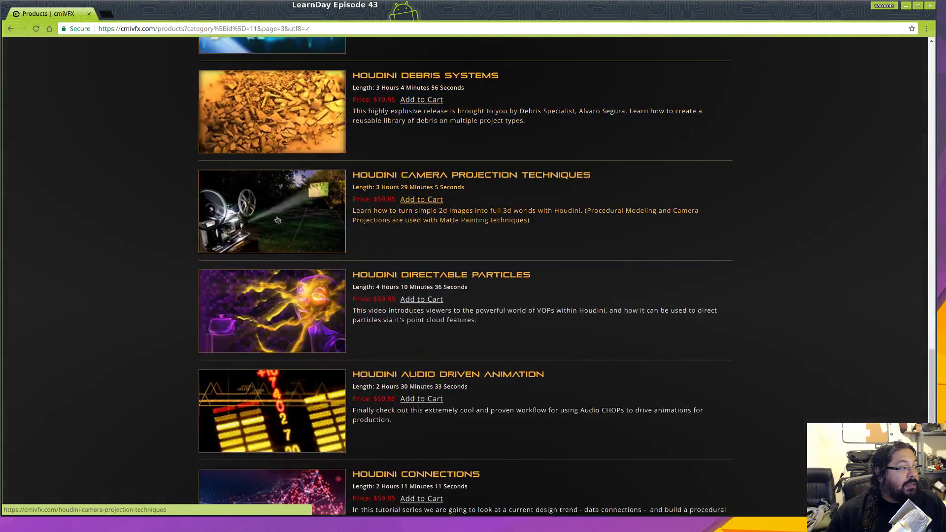
scroll(277, 220, "down", 3)
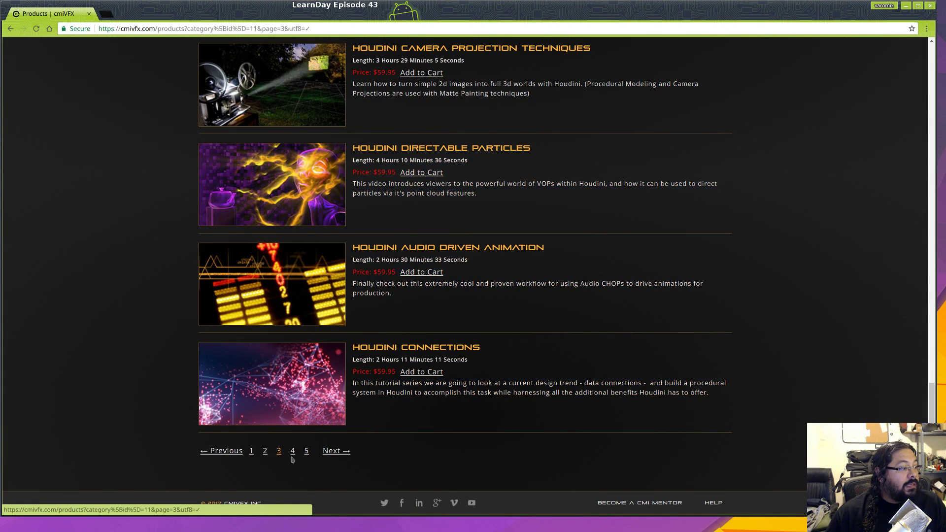
- Go to page 4 of the Houdini products and look through its tutorials, including the Hip Tricks volumes
left_click(292, 451)
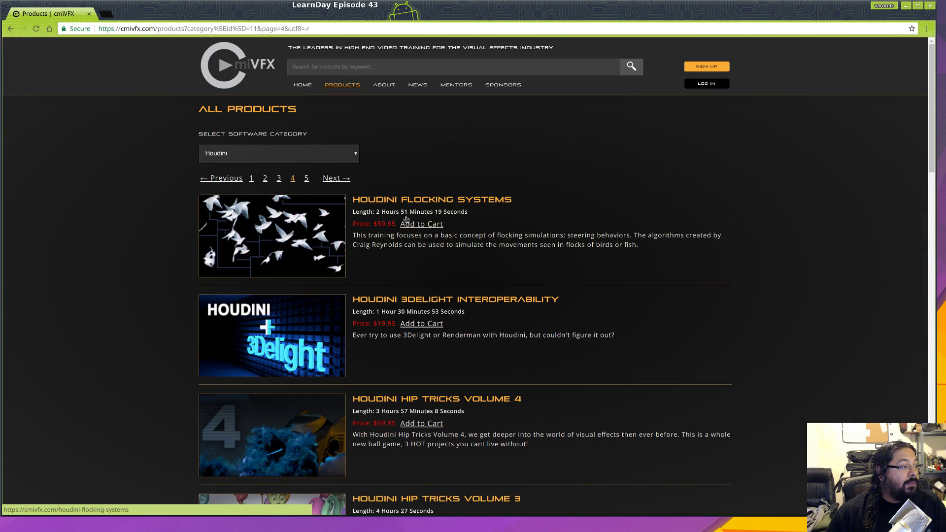
scroll(294, 340, "down", 3)
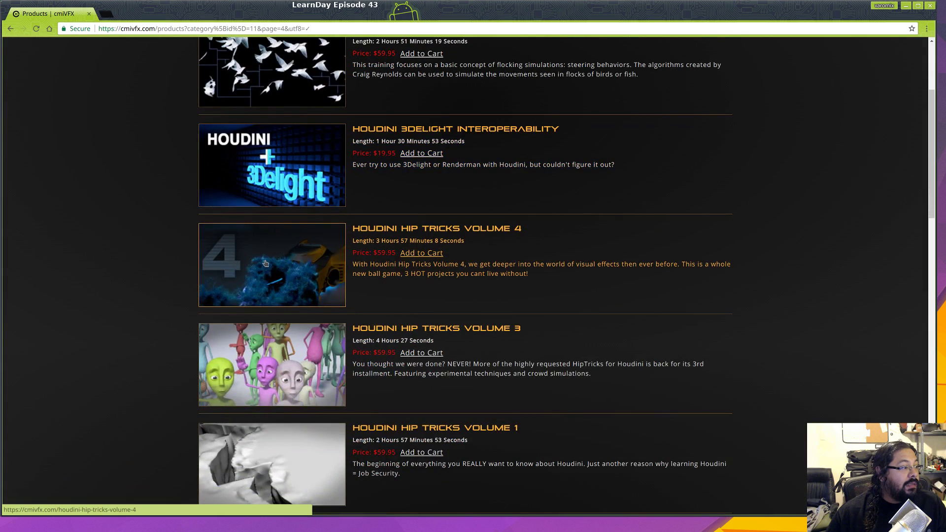
scroll(296, 350, "down", 4)
scroll(302, 153, "down", 4)
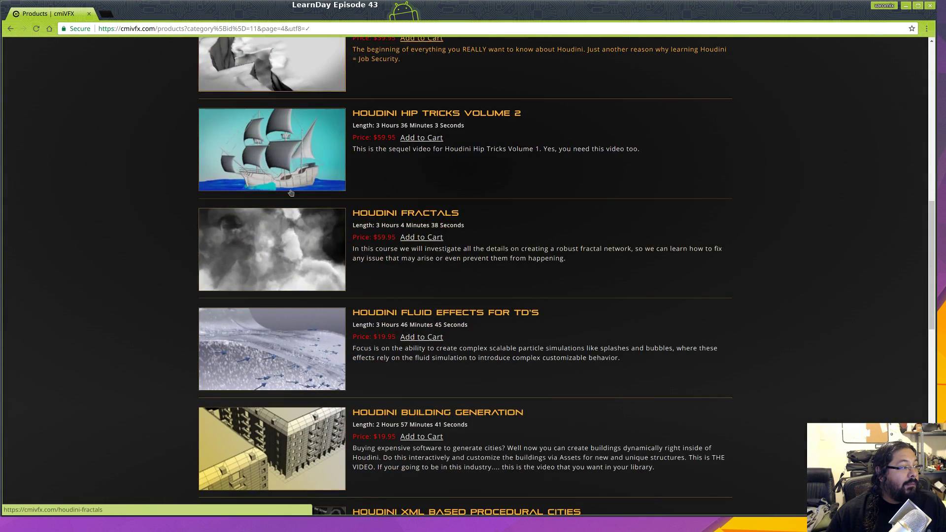
scroll(487, 255, "down", 8)
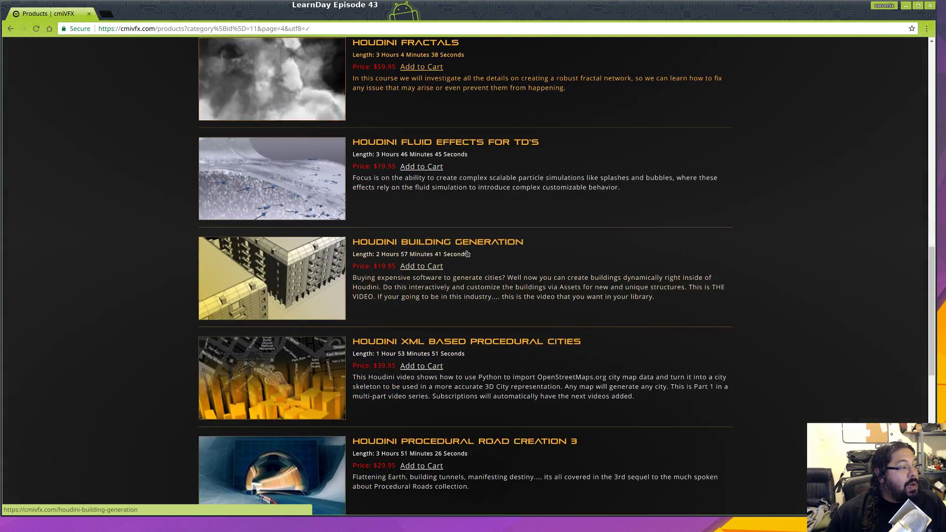
scroll(492, 257, "down", 5)
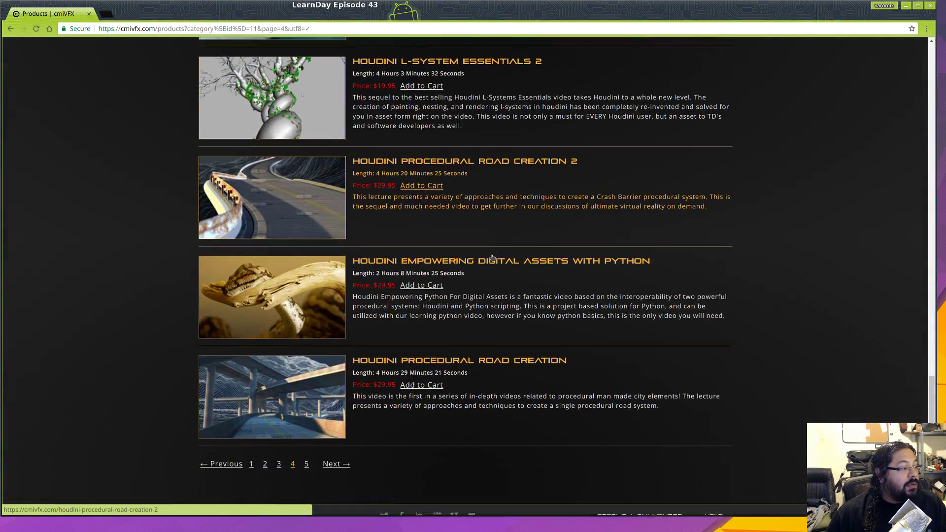
scroll(492, 257, "up", 12)
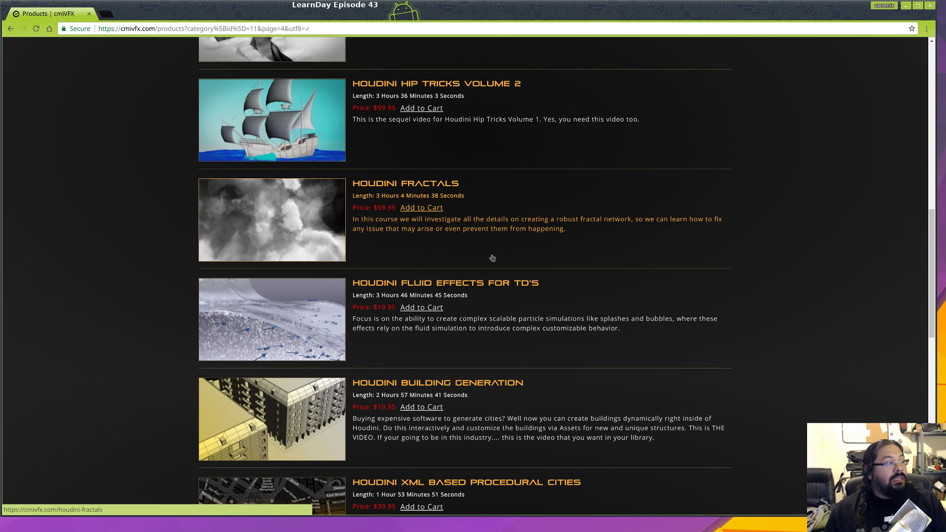
scroll(485, 252, "up", 5)
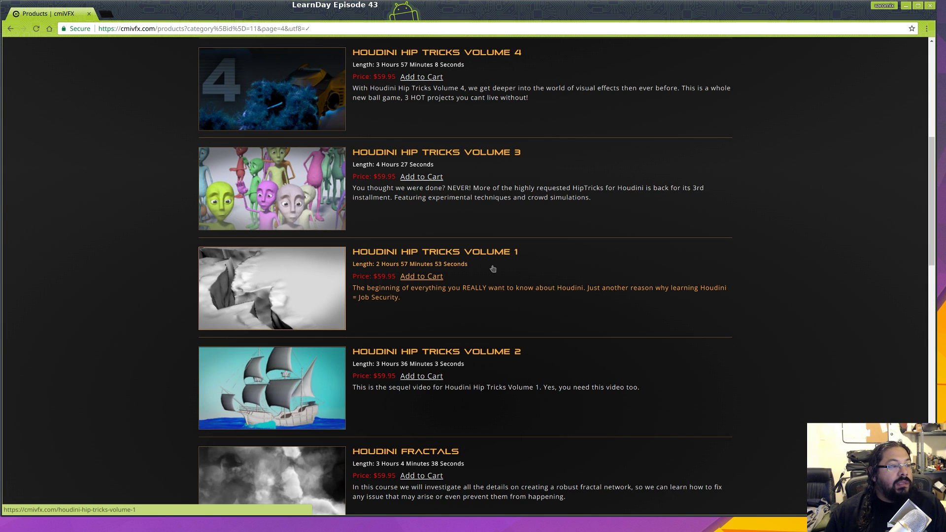
scroll(492, 268, "up", 4)
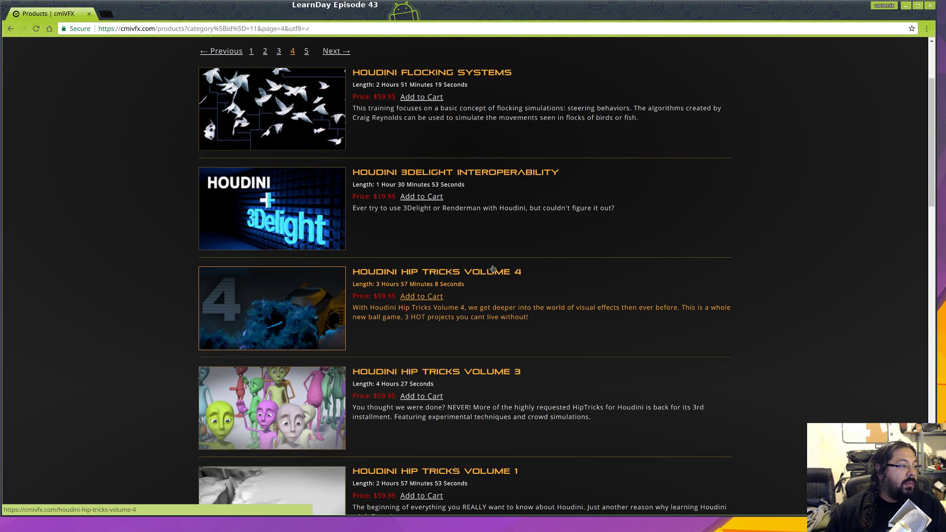
scroll(492, 269, "up", 3)
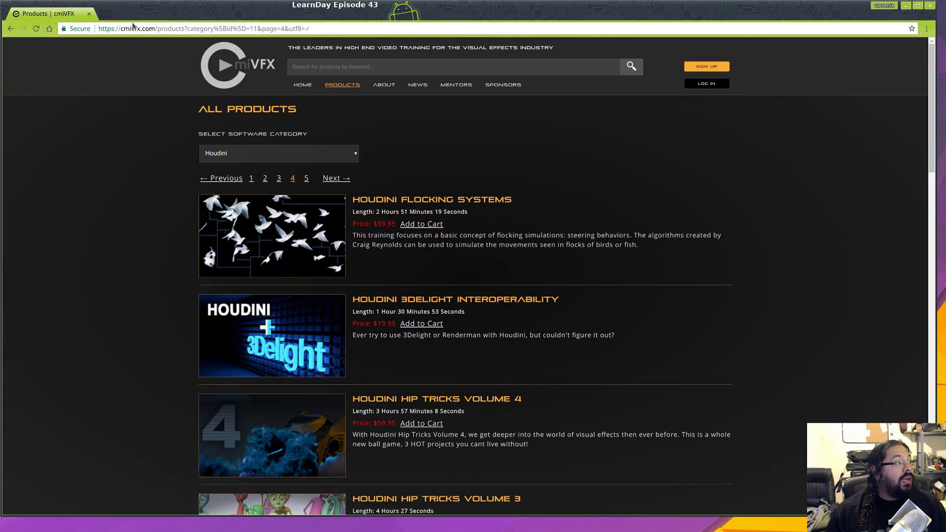
- Open the forum at mixtrn.com/vanilla/ in a new browser tab
left_click(107, 14)
type("mixtrn.com")
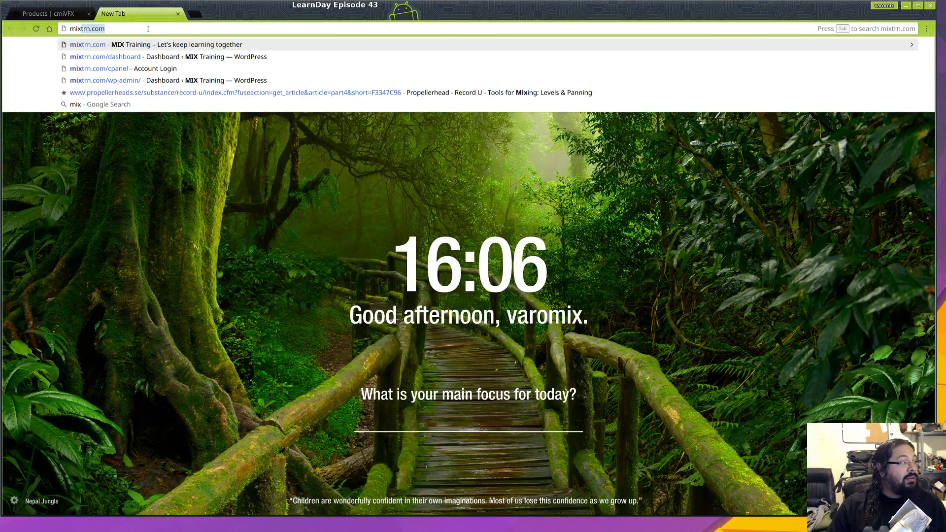
key("Right")
type("/vanilla/")
key("Return")
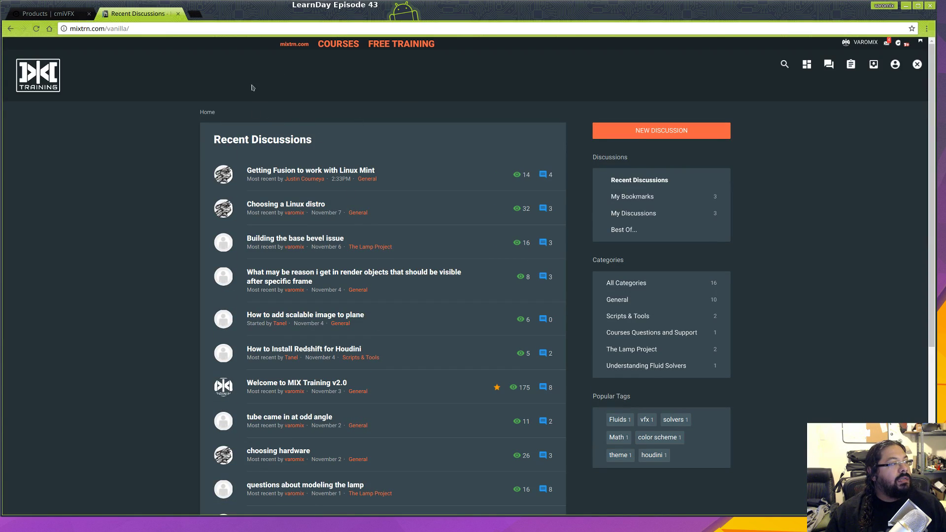
- Visit the mixtrn.com home page and its community forum, and look over the latest courses on the home page
left_click(294, 45)
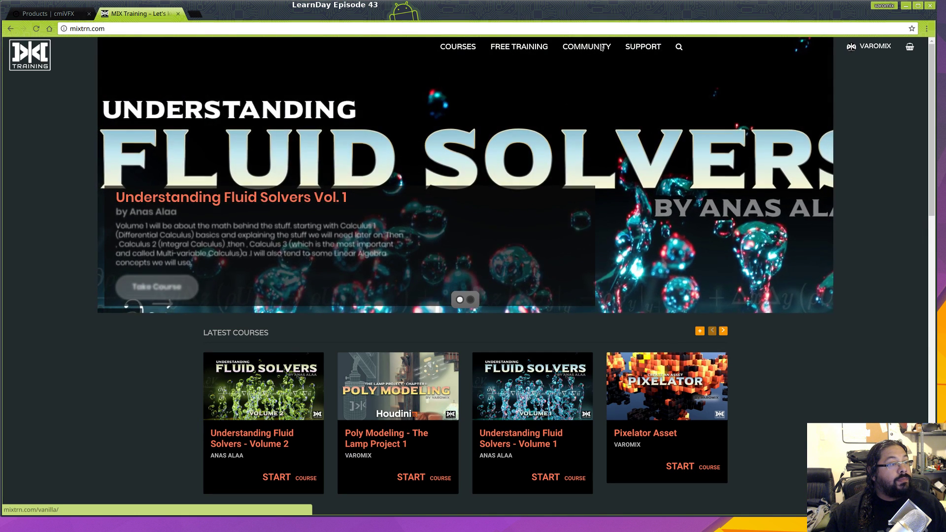
left_click(586, 47)
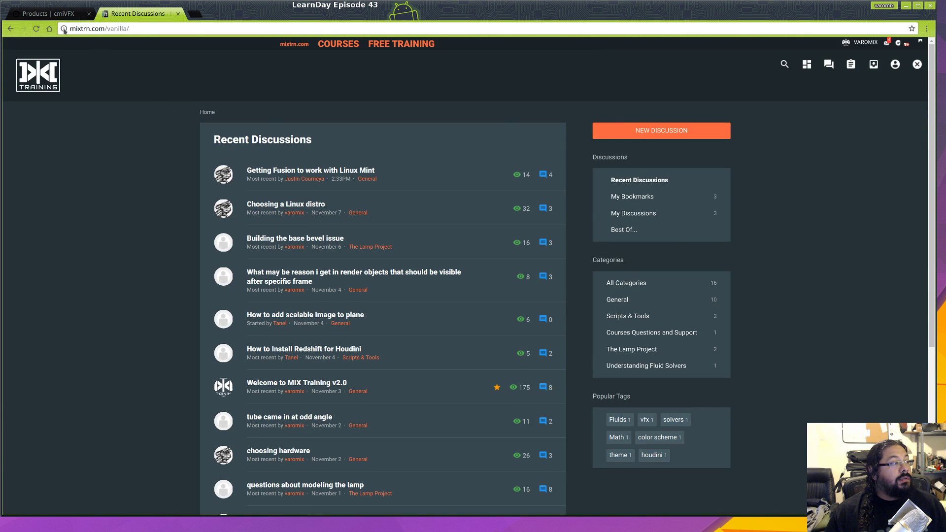
left_click(10, 29)
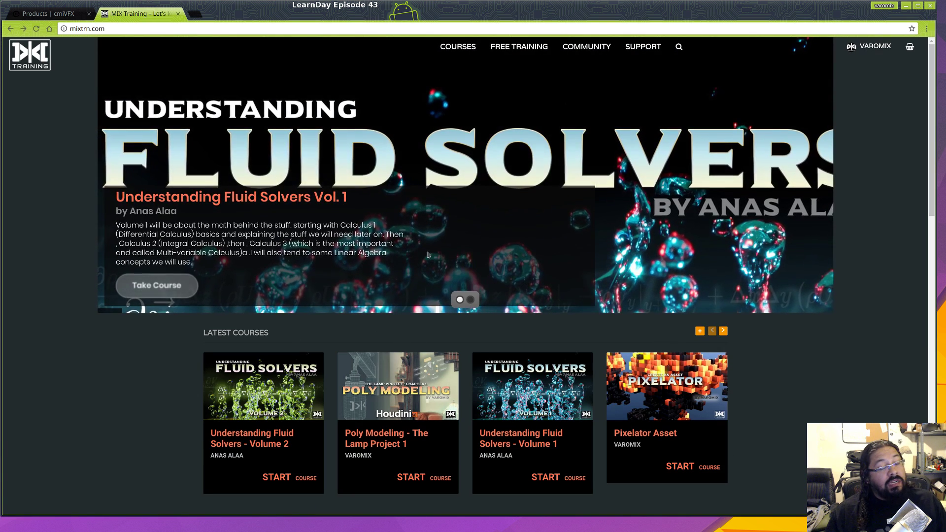
scroll(429, 258, "down", 2)
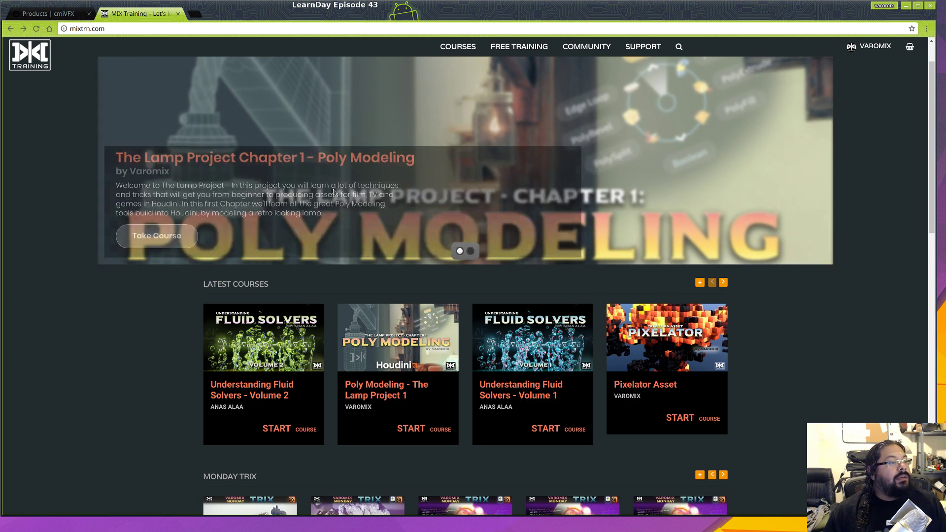
left_click(450, 348)
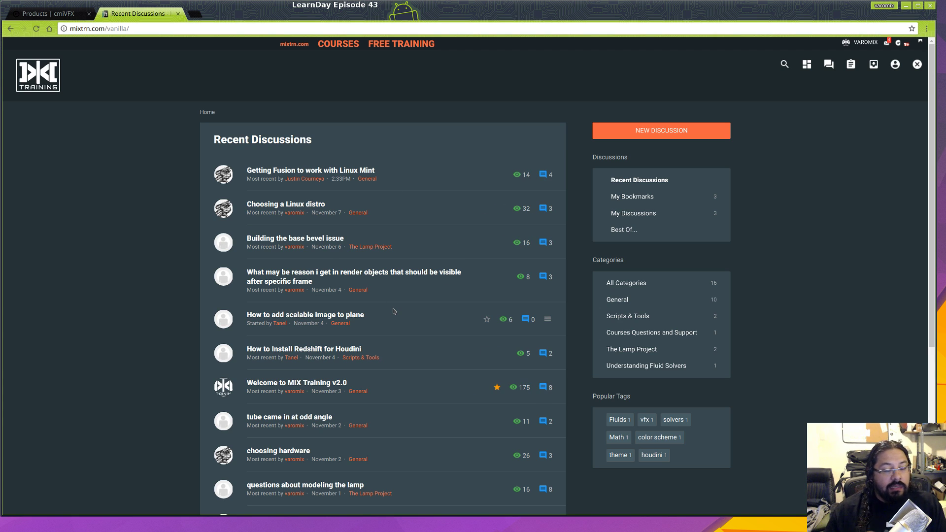
- Look through the recent forum discussions and check the account's notifications
scroll(404, 311, "down", 5)
scroll(415, 311, "up", 5)
scroll(415, 310, "down", 5)
scroll(415, 310, "up", 5)
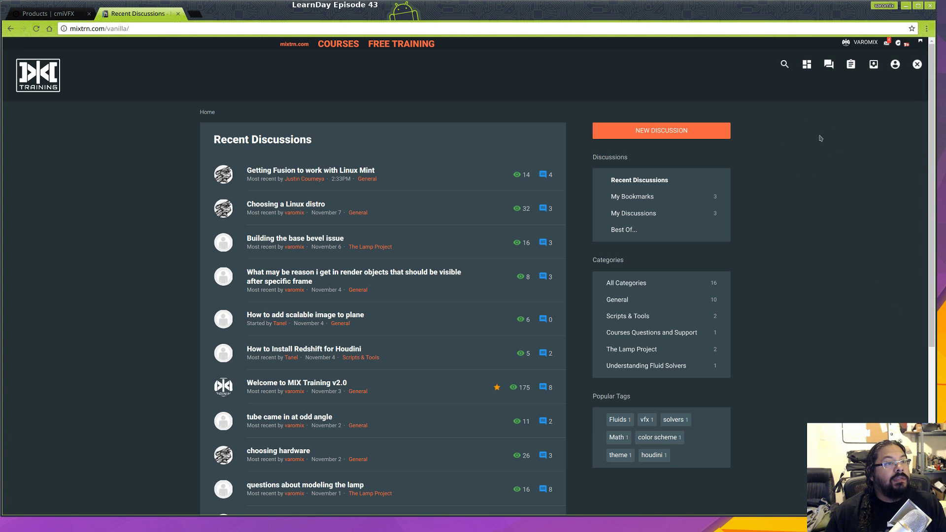
left_click(886, 43)
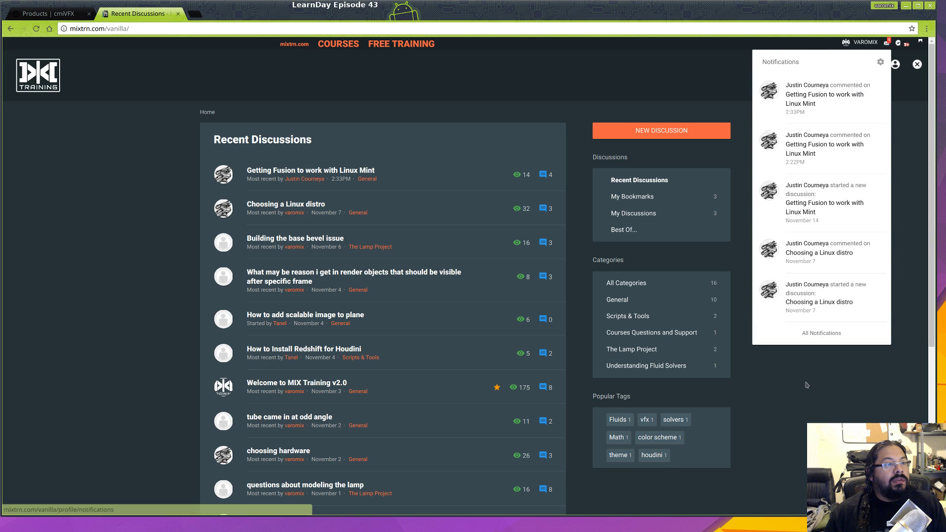
left_click(921, 161)
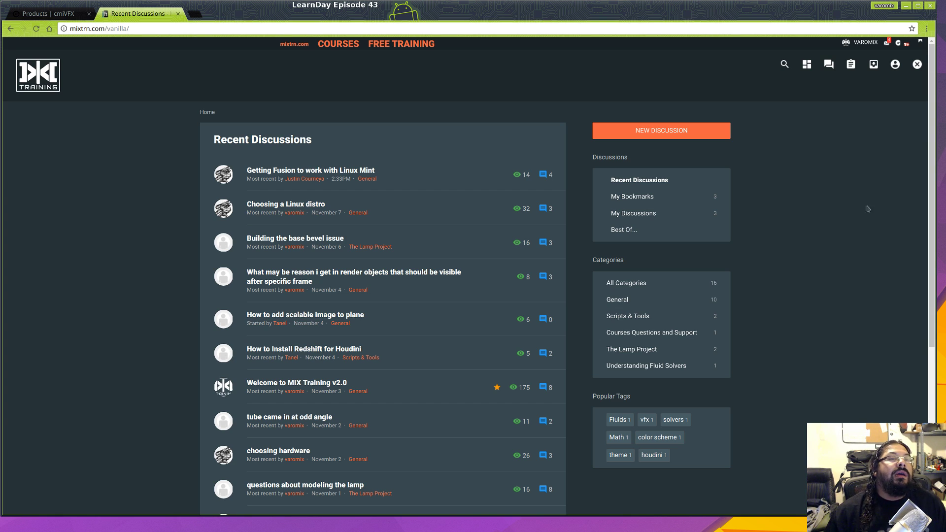
- Check the episode's topic notes, switch to Houdini, and fit its window to the full screen
key("alt+Tab")
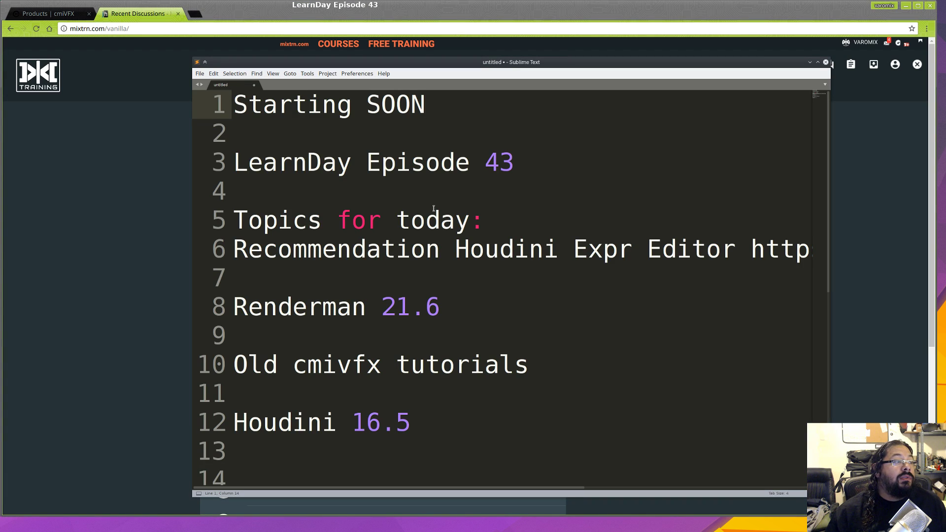
key("alt+Tab")
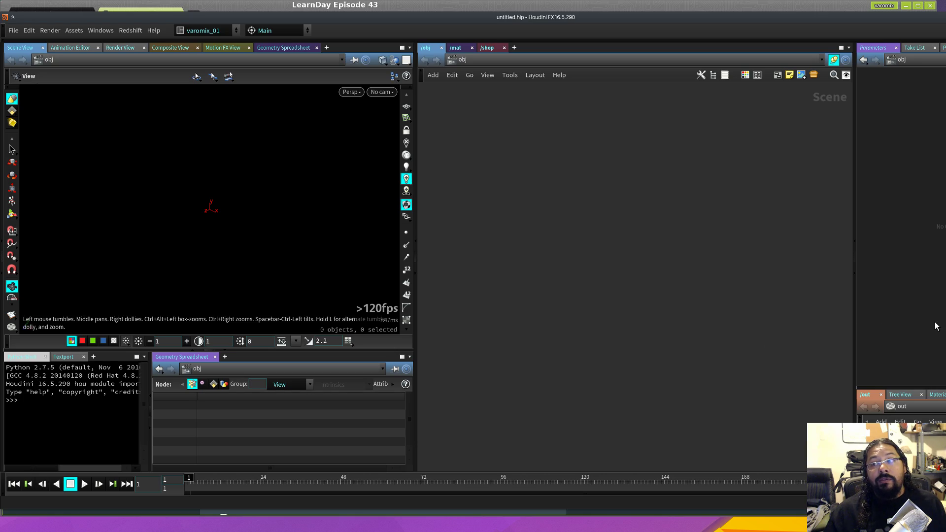
mouse_move(535, 17)
left_mouse_down()
mouse_move(521, 30)
mouse_move(543, 11)
mouse_move(536, 5)
left_mouse_up()
mouse_move(945, 497)
left_mouse_down()
mouse_move(945, 522)
mouse_move(945, 511)
mouse_move(932, 514)
mouse_move(945, 515)
left_mouse_up()
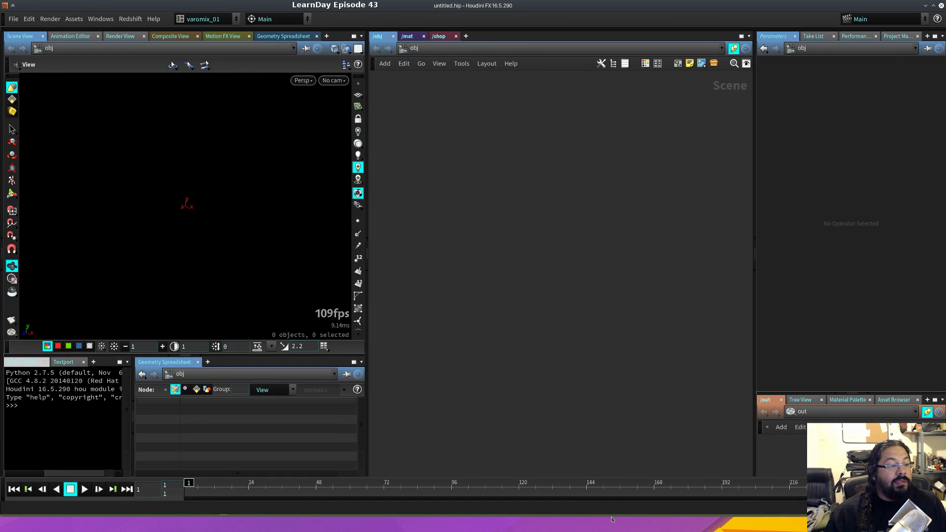
left_click_drag(612, 514, 612, 531)
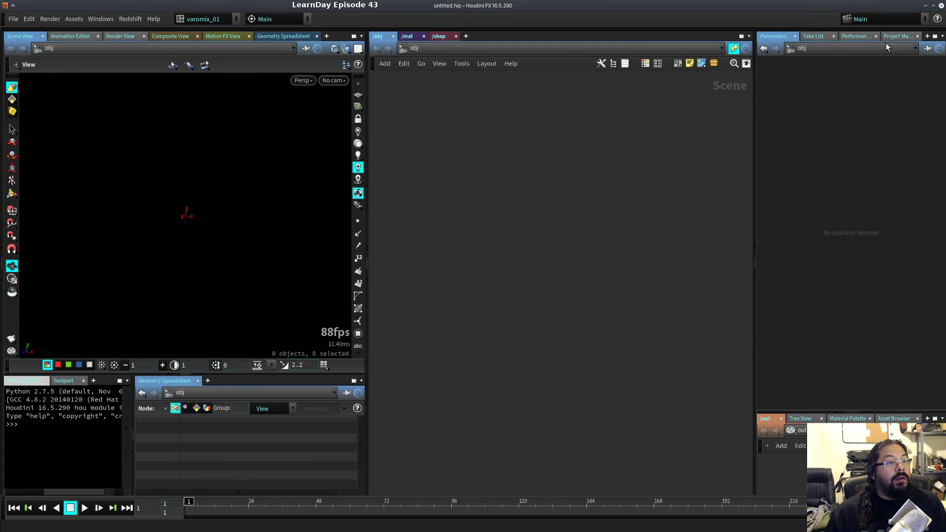
- Select the mixtrn_H16_LampProject project in the Project Manager and load mixtrn_Lamp_CHAP2_UV_v02.hip
left_click(896, 36)
left_click(845, 96)
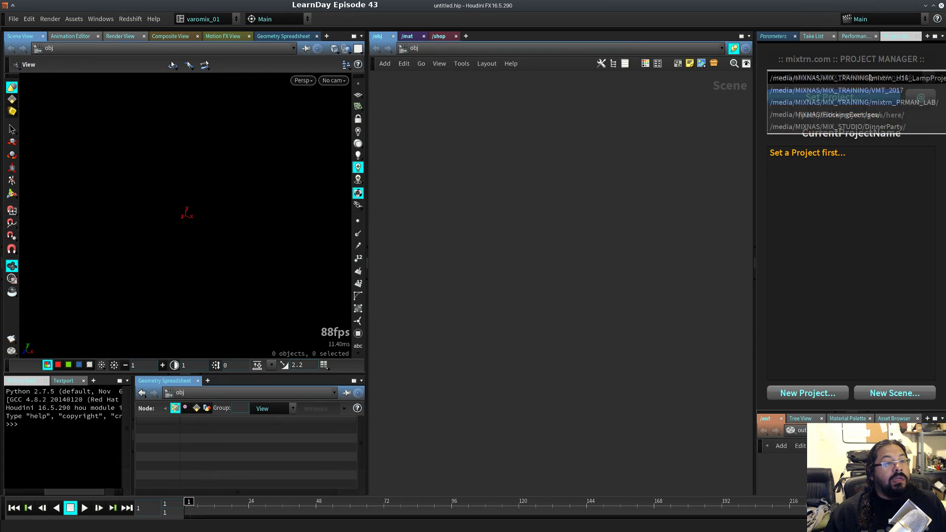
left_click(837, 84)
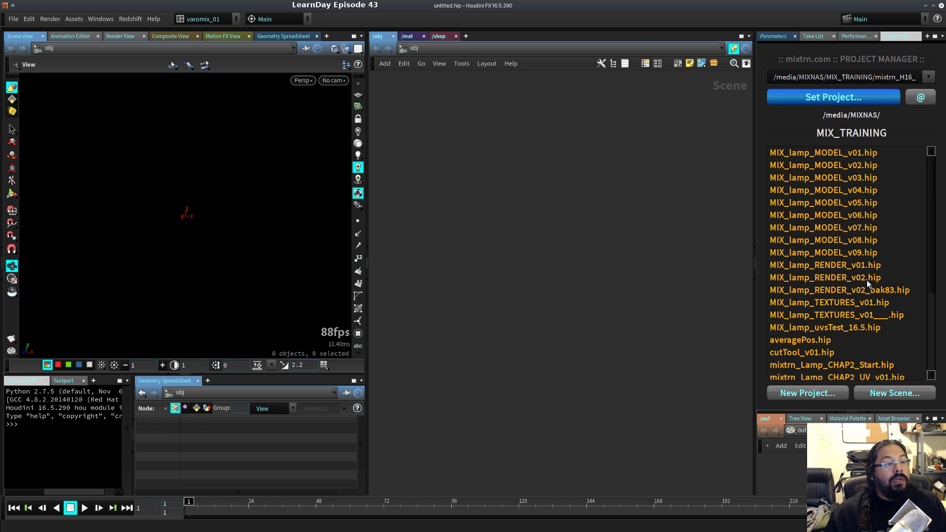
scroll(867, 280, "down", 3)
double_click(891, 265)
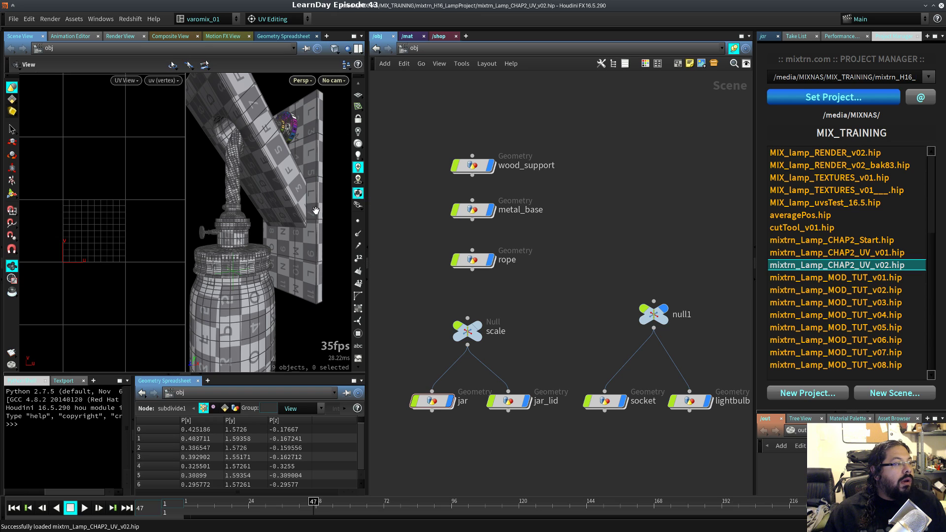
- Widen the scene view, collapse the panes beneath it, and show only the perspective viewport
left_click_drag(368, 234, 507, 241)
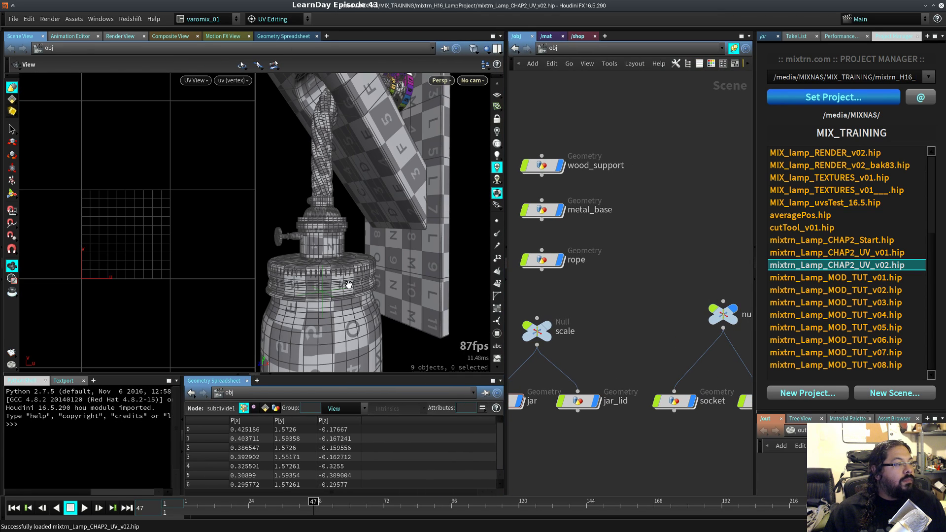
left_click(271, 372)
mouse_move(354, 346)
left_mouse_down()
mouse_move(374, 355)
mouse_move(360, 351)
left_mouse_up()
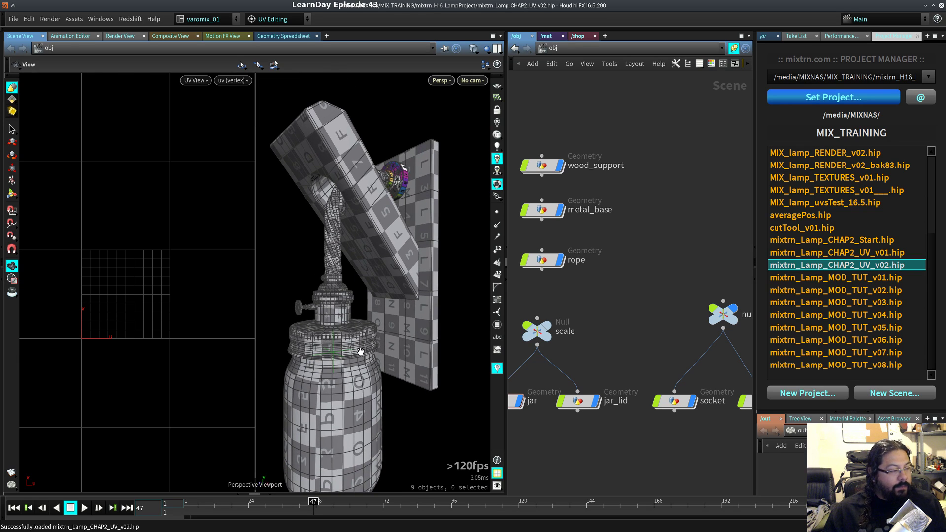
key("space+2")
key("space+1")
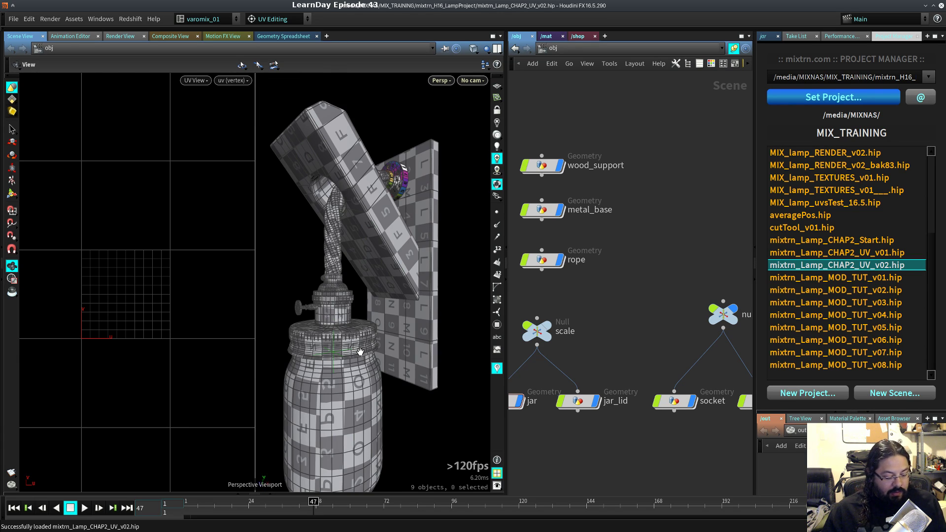
key("space+b")
- Examine the checker texture on the lamp's wooden support, rope and jar from several angles
left_click_drag(291, 323, 245, 283)
right_click_drag(273, 303, 449, 277)
left_click_drag(449, 276, 224, 276)
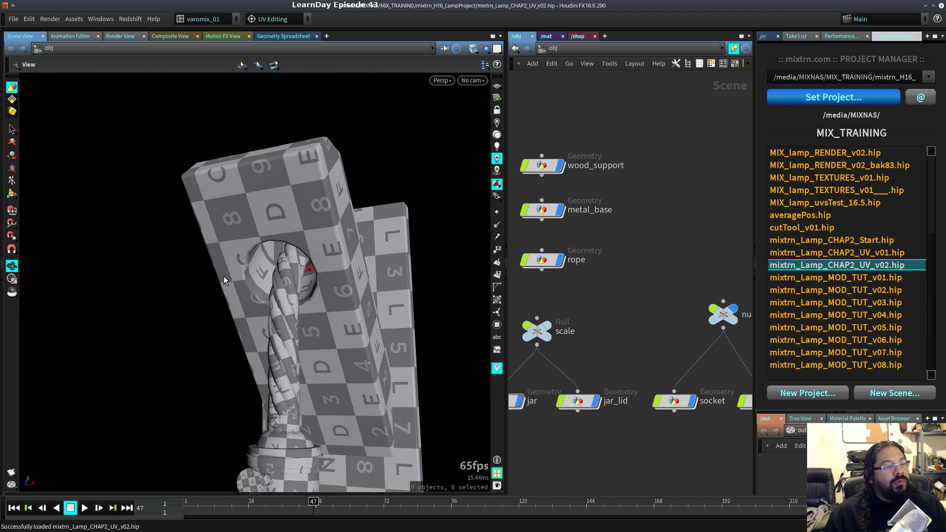
left_click_drag(282, 365, 262, 246)
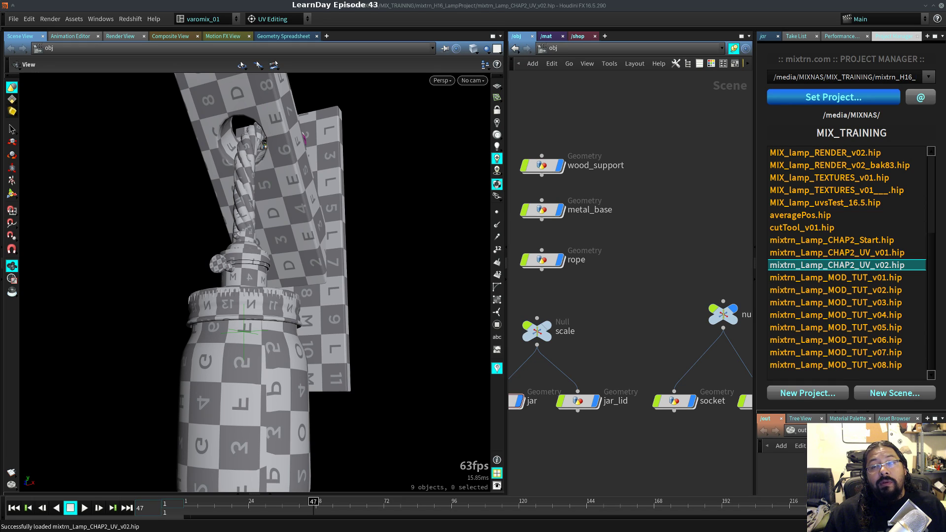
- Return to the mixtrn.com home page in the browser and open the Python Custom Project Manager course from the latest courses
key("alt+Tab")
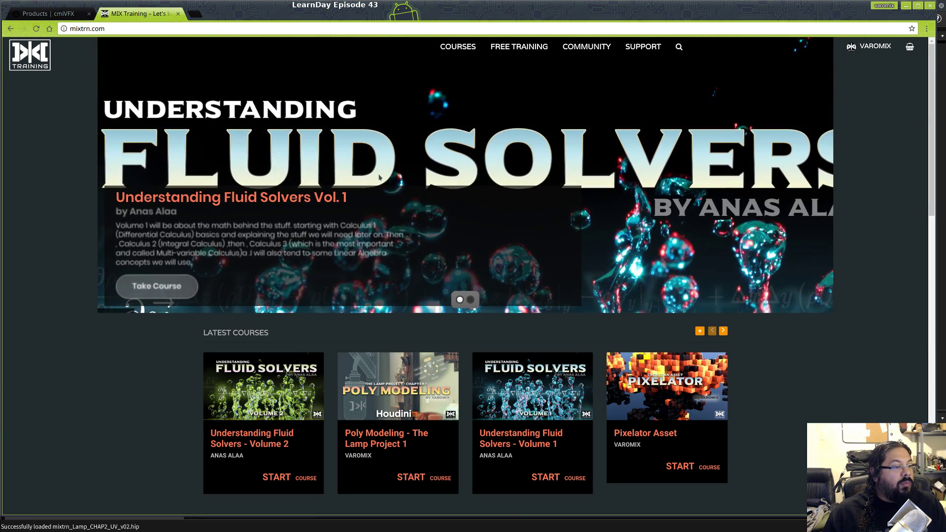
scroll(557, 190, "down", 3)
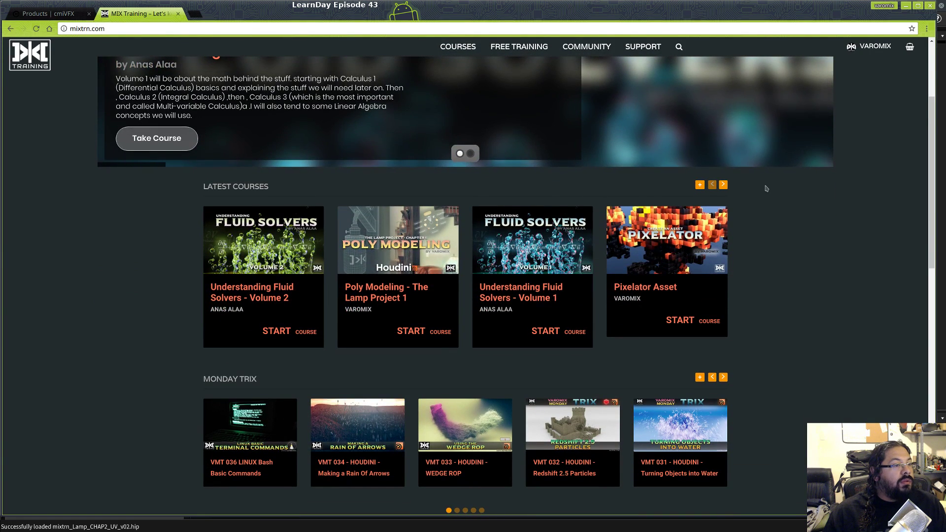
left_click(723, 183)
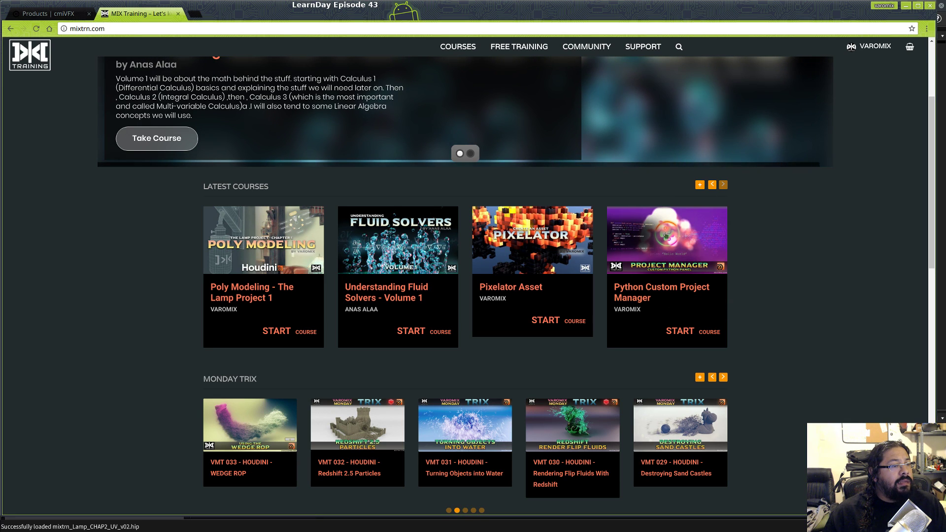
left_click(711, 184)
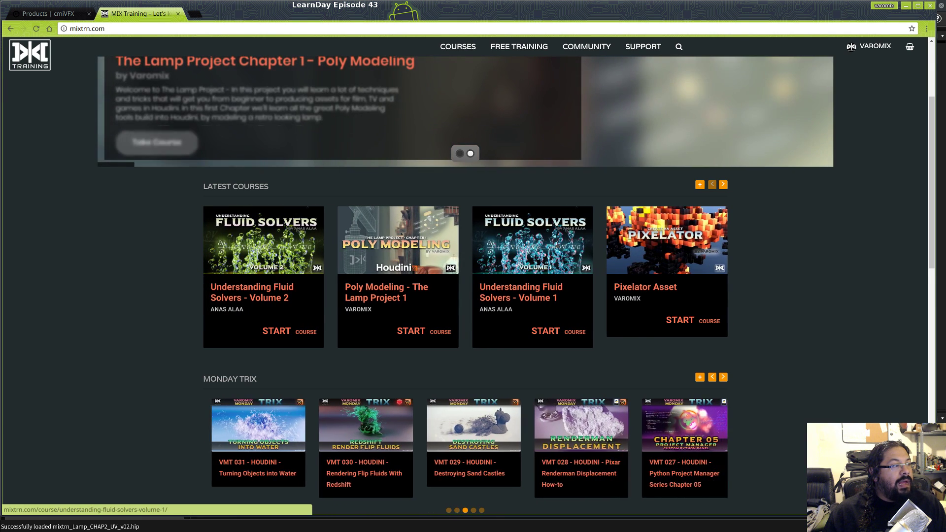
left_click(723, 184)
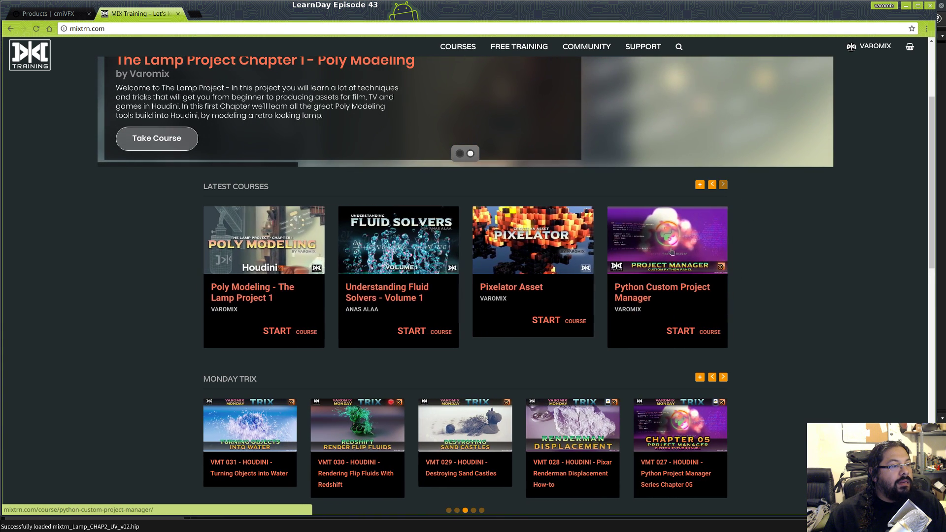
left_click(679, 290)
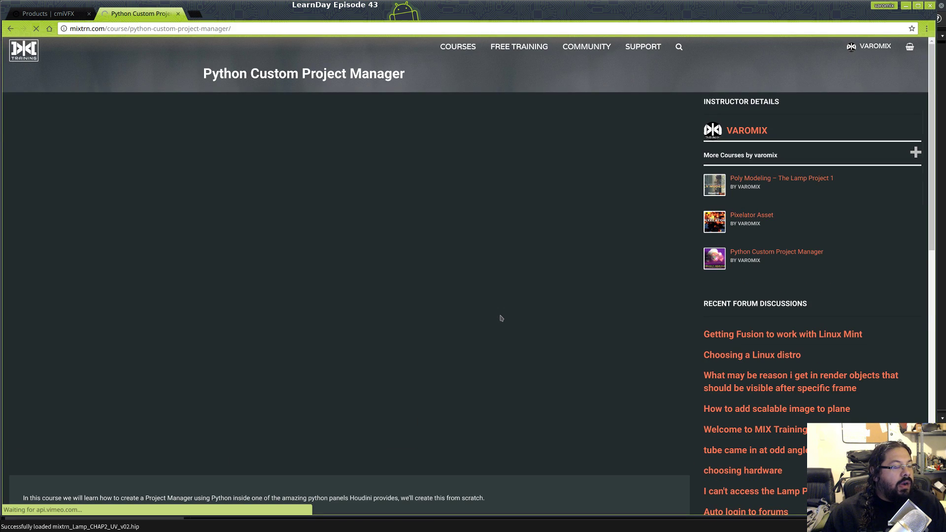
- Look through the course page, including its video player, list of ProjectManager parts and description
scroll(501, 317, "down", 1)
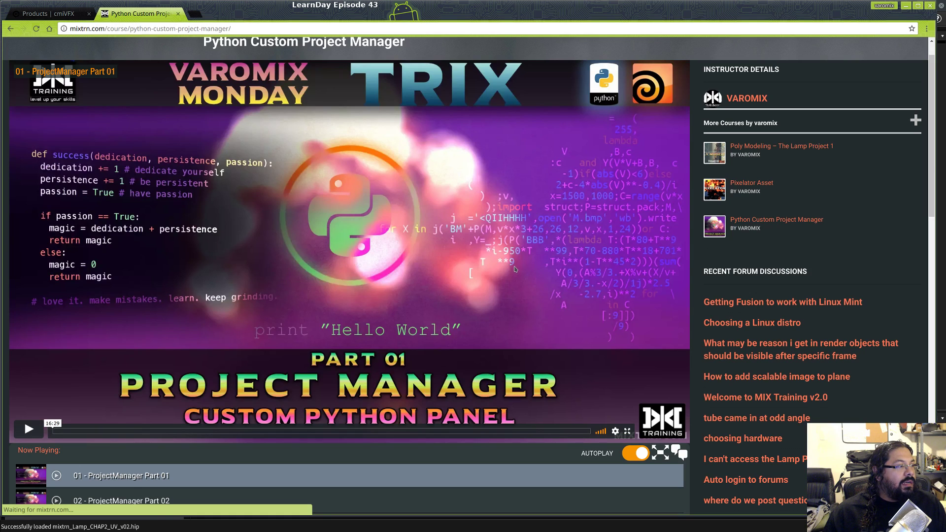
scroll(538, 220, "down", 5)
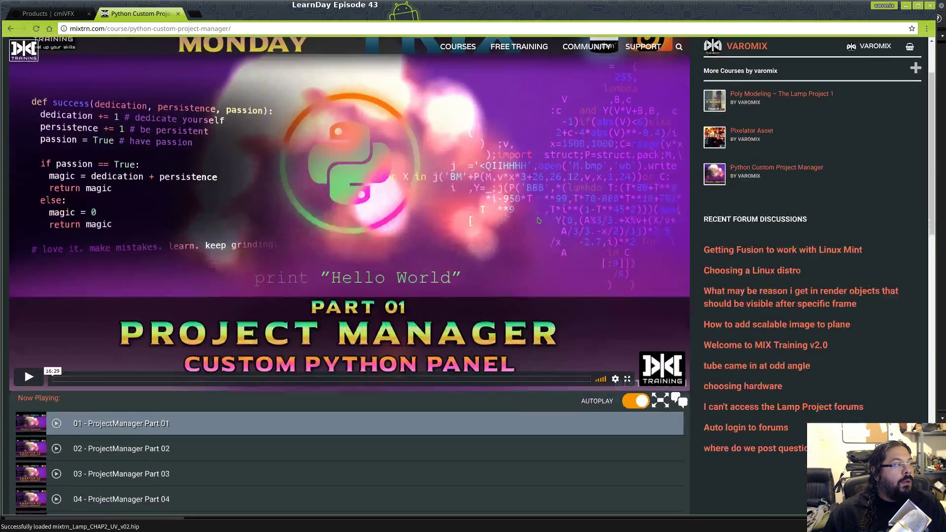
scroll(556, 397, "up", 5)
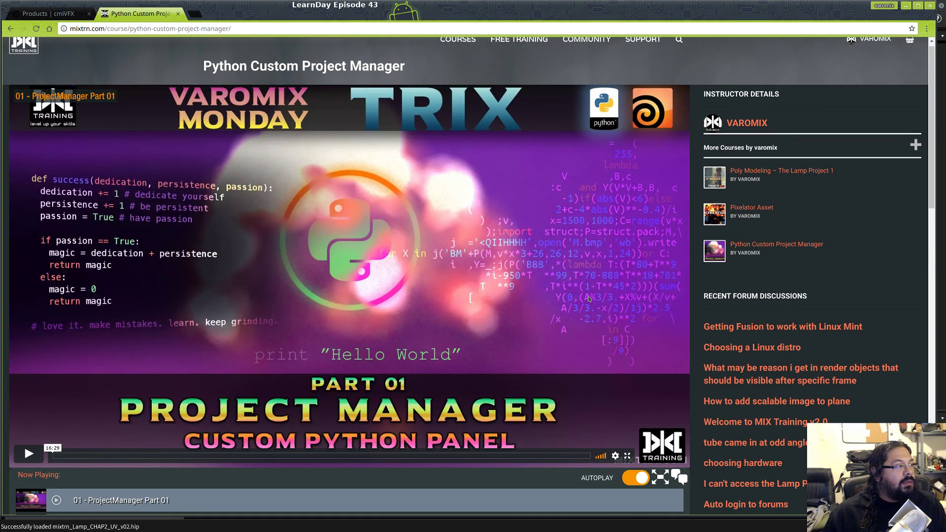
scroll(545, 254, "down", 5)
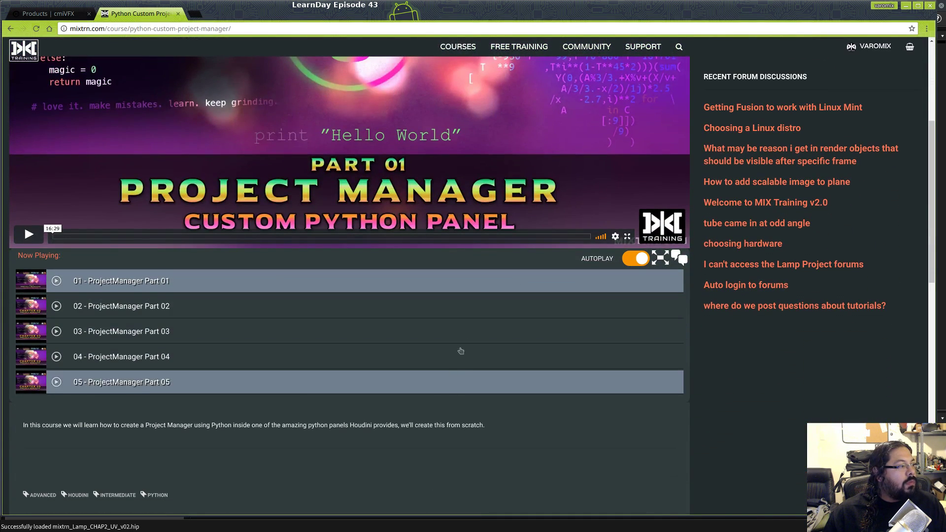
scroll(537, 364, "up", 5)
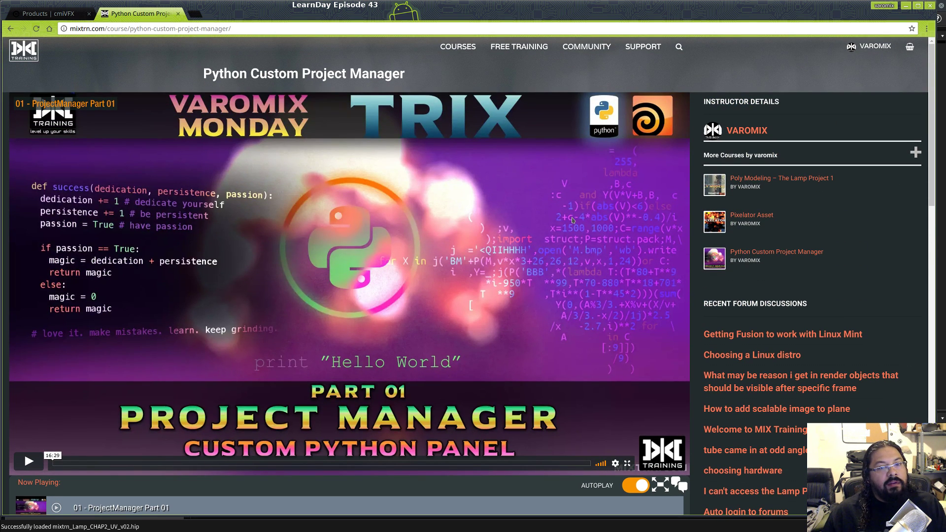
scroll(481, 373, "down", 4)
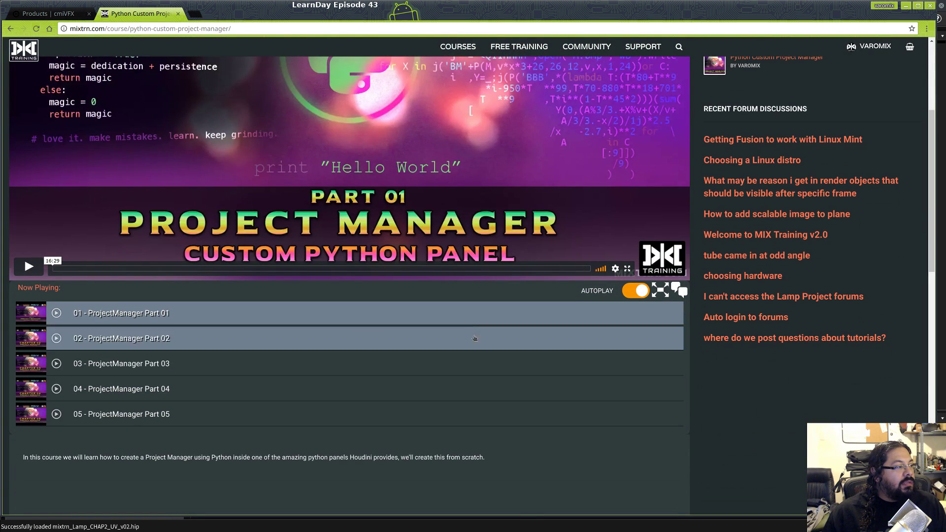
scroll(489, 317, "up", 2)
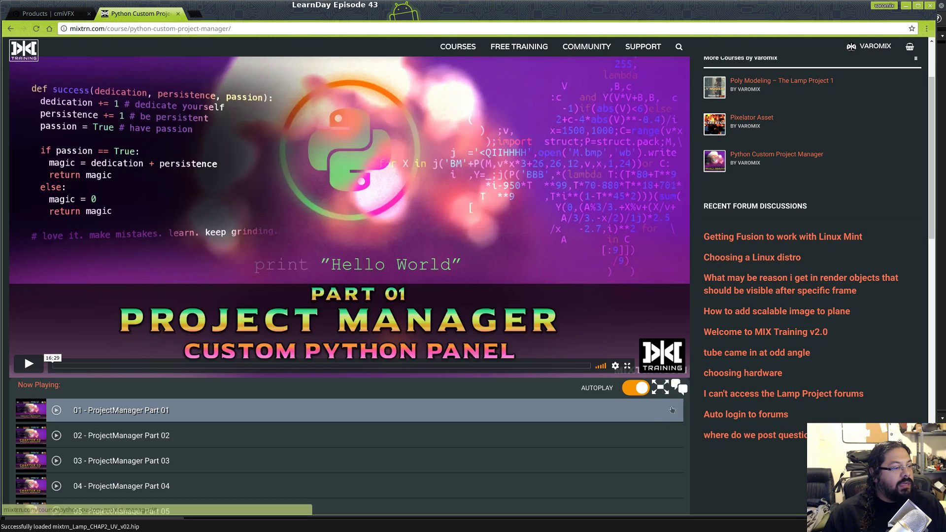
- Try the course video's wide layout, restore the normal layout, and look at the comments and related courses
left_click(660, 387)
scroll(660, 387, "down", 5)
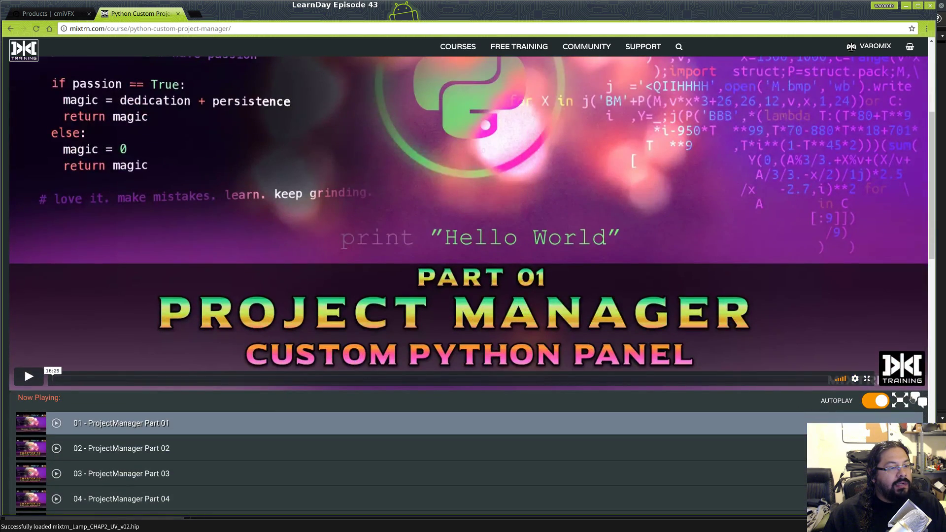
left_click(898, 400)
scroll(460, 149, "down", 9)
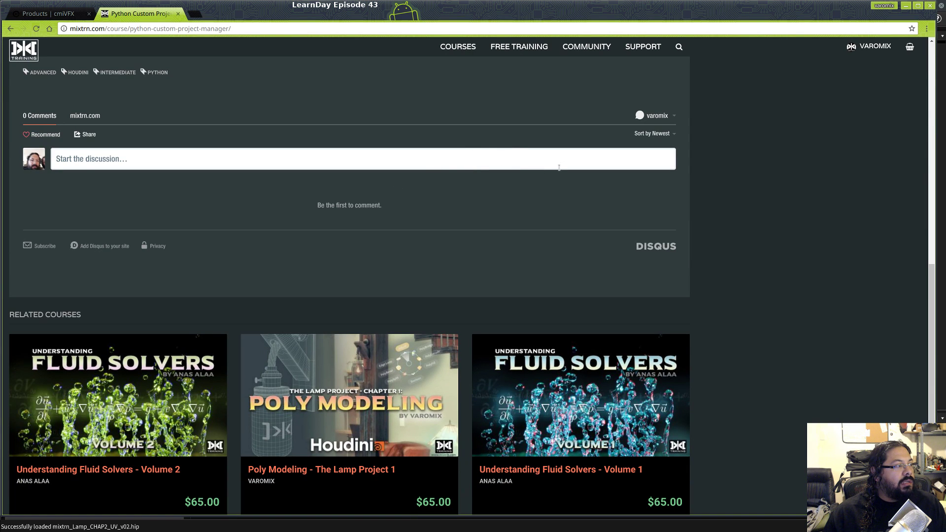
scroll(571, 208, "up", 10)
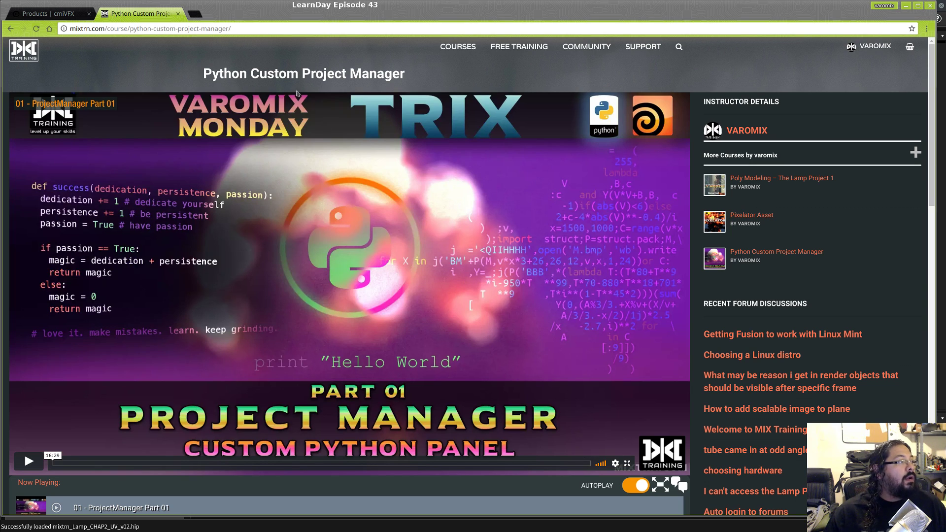
left_click(197, 13)
type("https://vimeo.com/242470411")
key("Return")
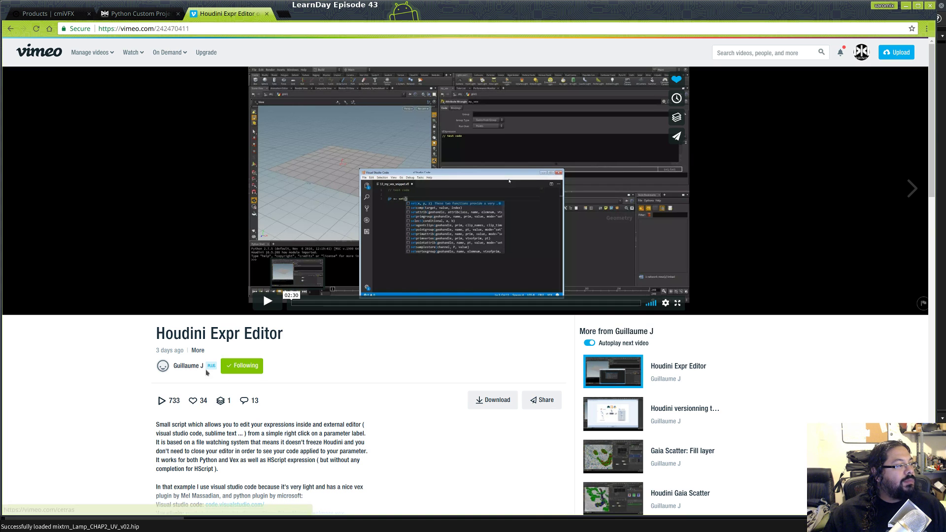
key("ctrl+plus")
key("ctrl+plus")
key("ctrl+plus")
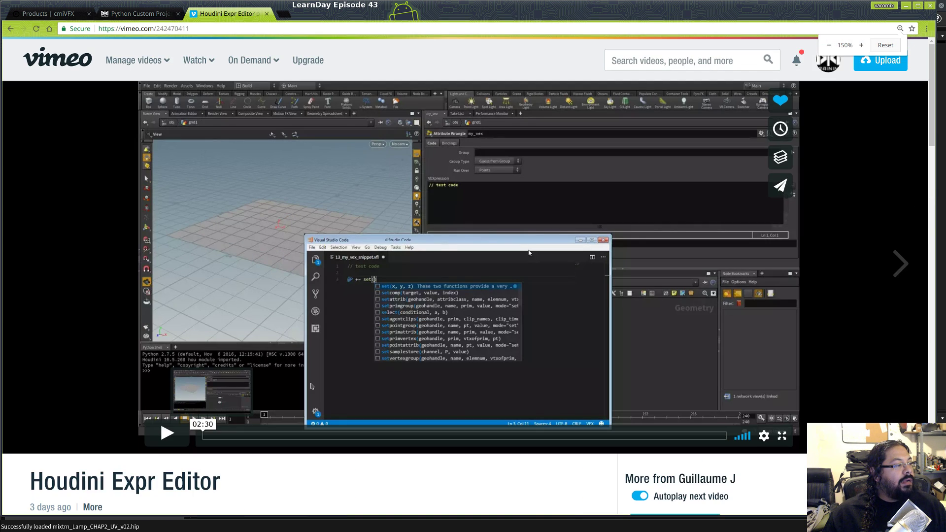
scroll(311, 386, "down", 5)
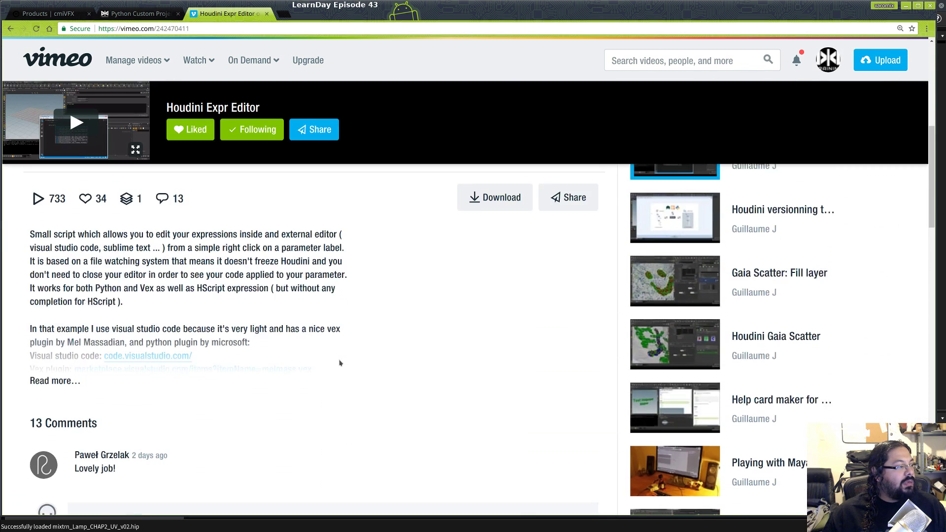
scroll(340, 362, "up", 4)
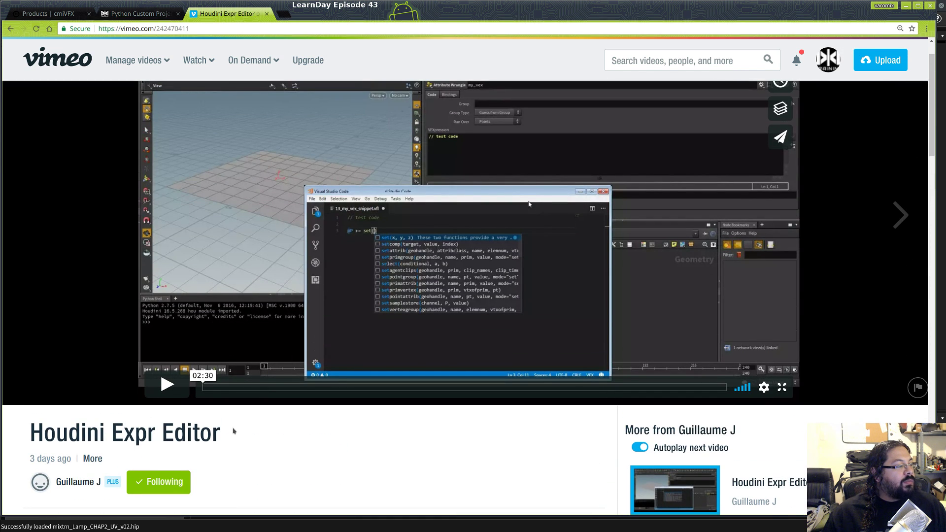
- Show the video's link in the Sublime Text episode notes, enlarging the text temporarily, and return to the browser
left_click(256, 29)
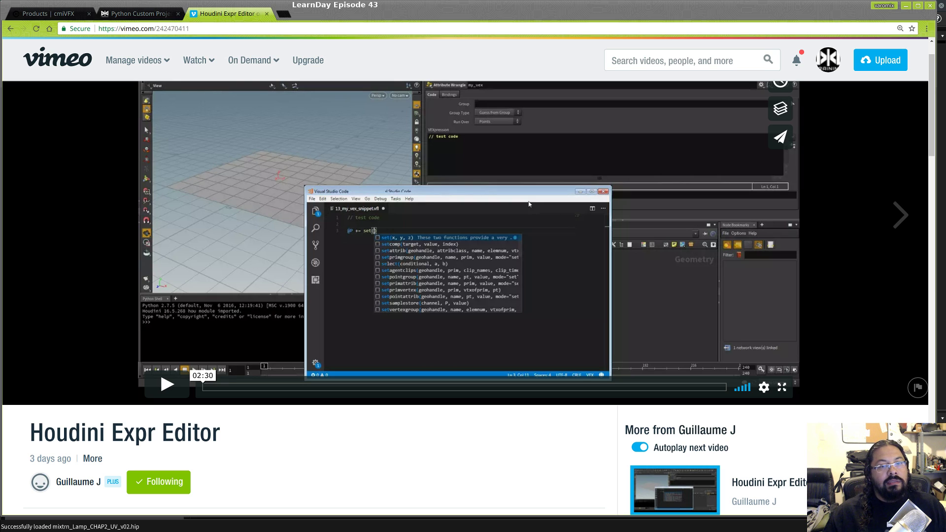
key("alt+Tab")
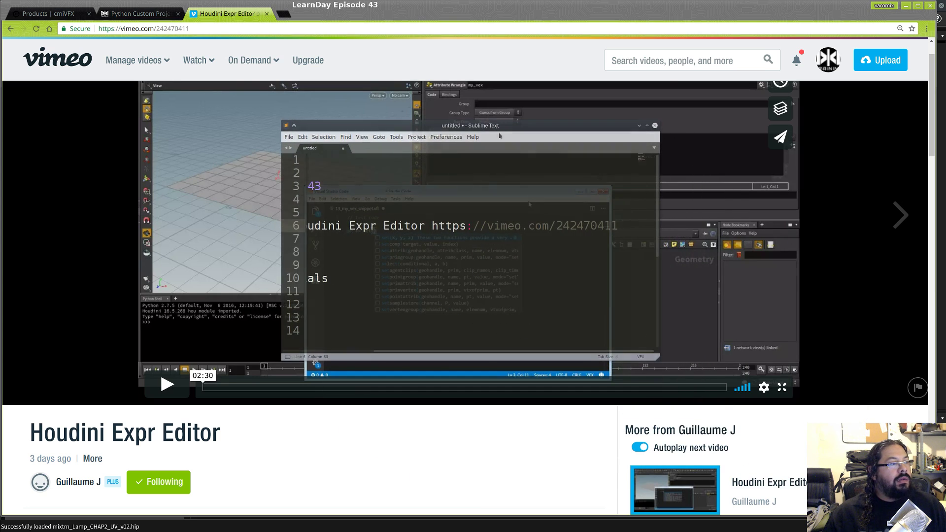
scroll(586, 236, "up", 4, "ctrl")
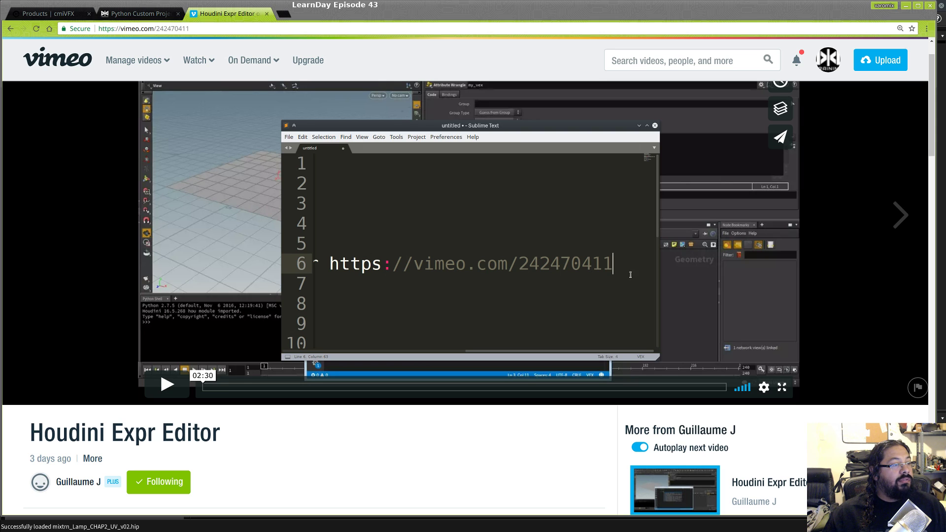
scroll(565, 284, "down", 4, "ctrl")
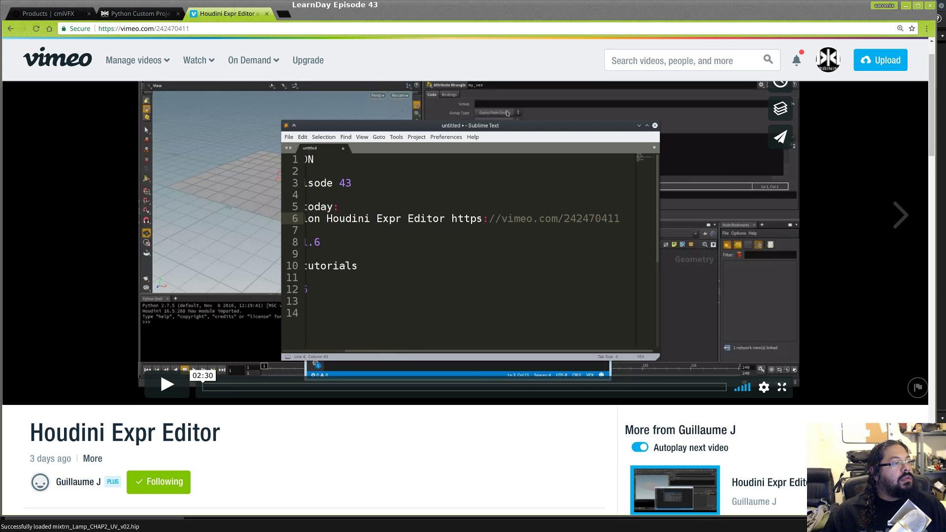
key("alt+Tab")
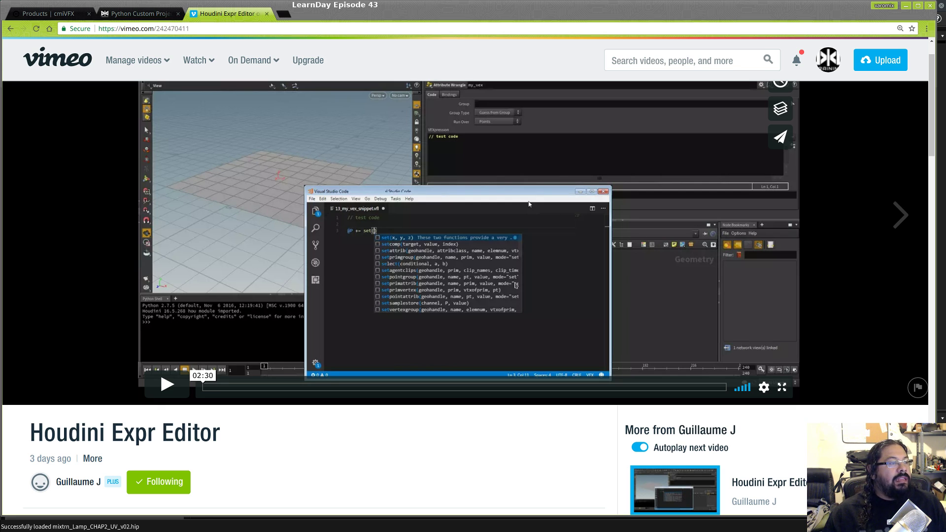
- Expand the full description of the Houdini Expr Editor video and open its cgtoolbox.com/houdini-expression-editor link
scroll(459, 222, "down", 6)
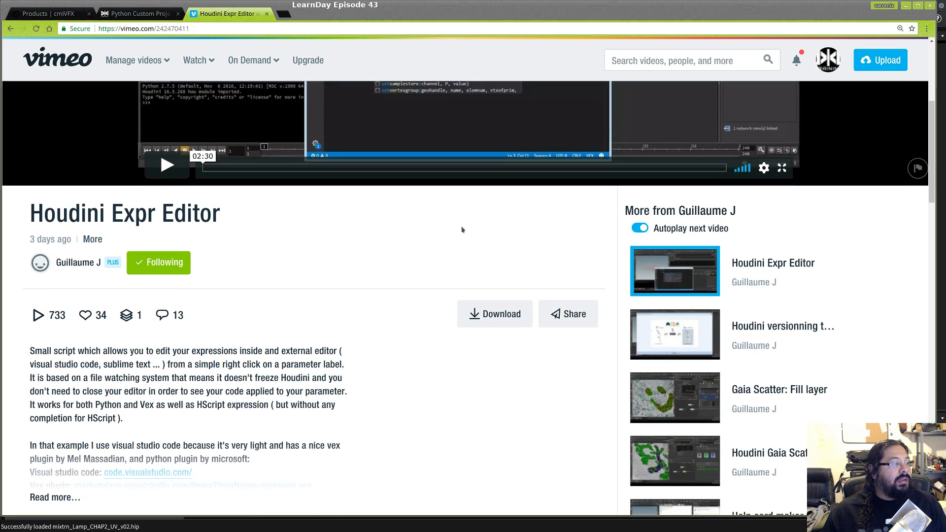
scroll(458, 254, "up", 6)
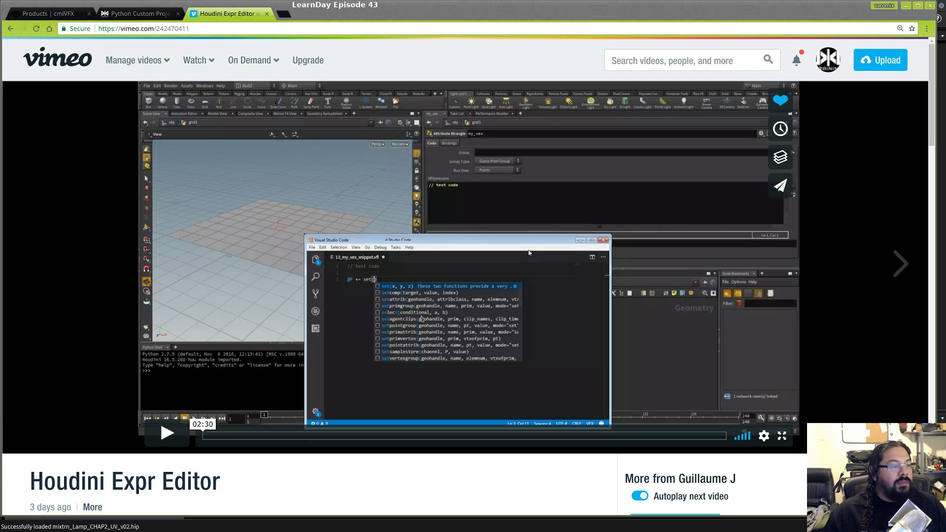
scroll(418, 277, "down", 8)
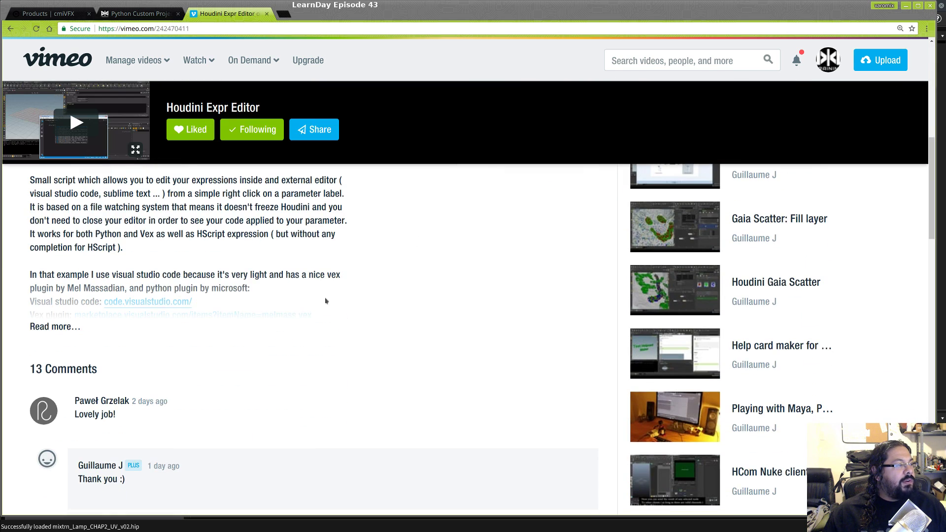
left_click(64, 326)
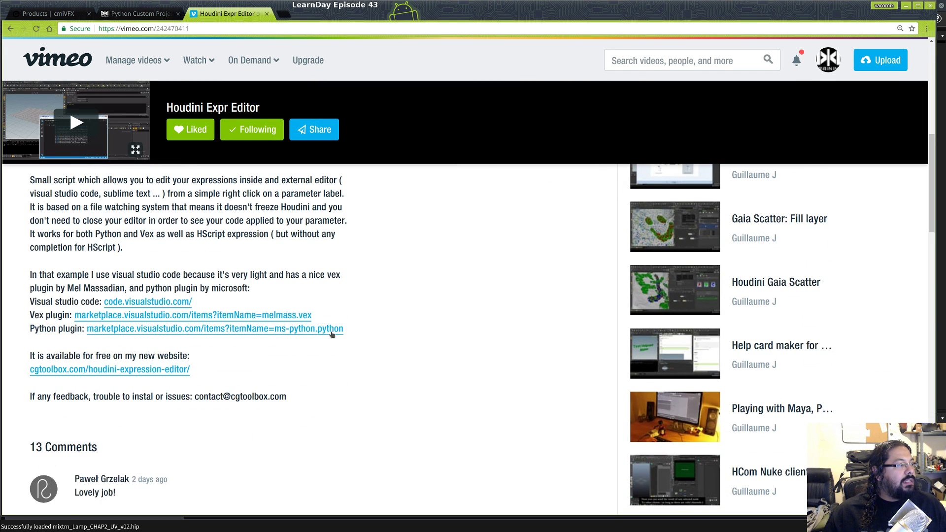
scroll(296, 325, "down", 2)
left_click(176, 273)
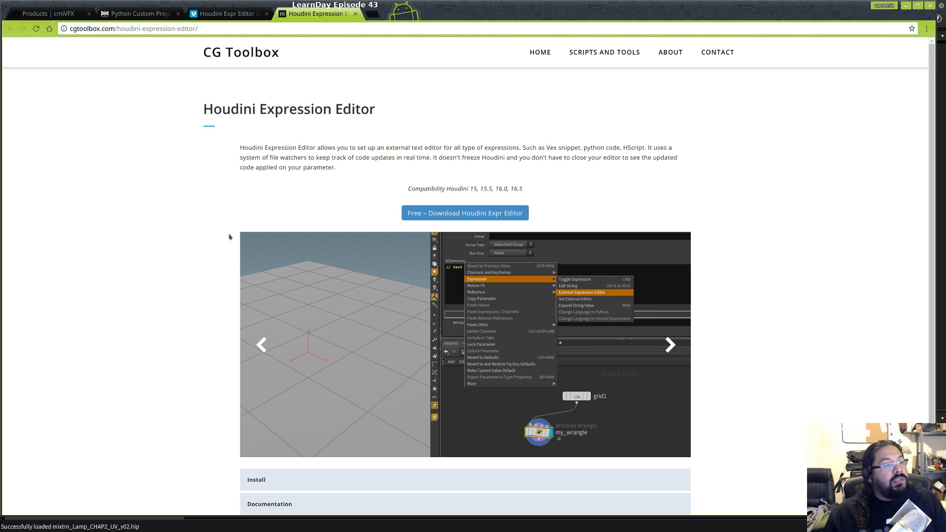
- Expand the Install section on the Houdini Expression Editor page and read its folder instructions and warning
scroll(191, 256, "down", 2)
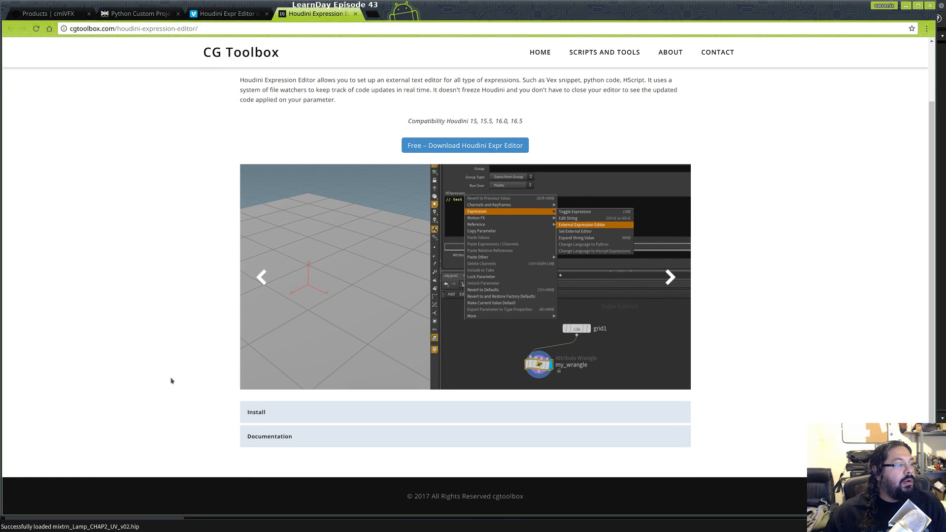
left_click(299, 419)
scroll(257, 315, "down", 3)
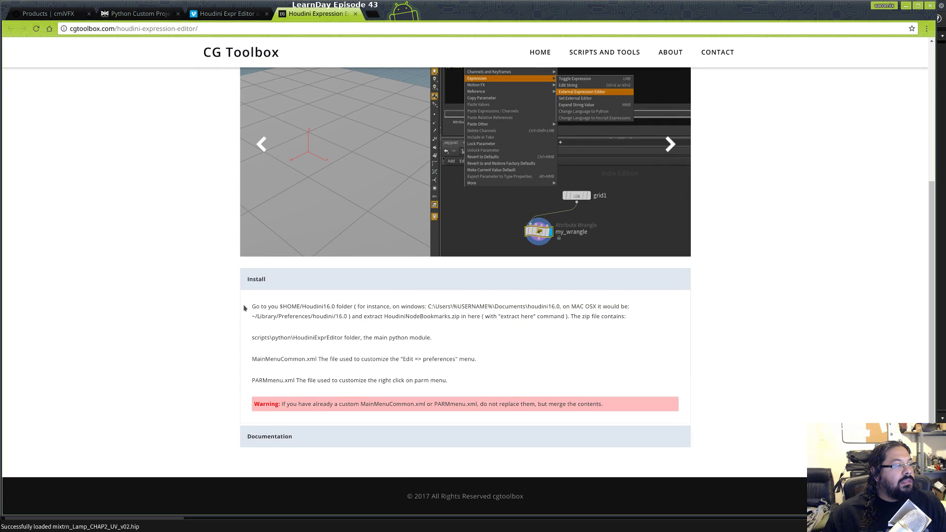
left_click_drag(244, 308, 553, 397)
left_click(498, 330)
left_click_drag(255, 403, 451, 414)
left_click(418, 402)
- Enlarge the page around the install warning and highlight the word MainMenuCommon in it
scroll(411, 390, "up", 6, "ctrl")
scroll(424, 306, "down", 8)
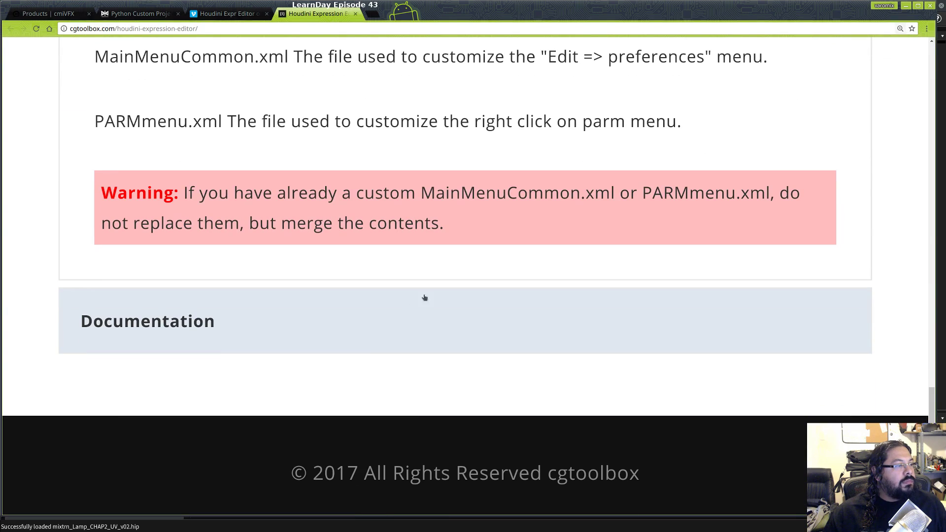
left_click_drag(420, 193, 450, 183)
double_click(450, 183)
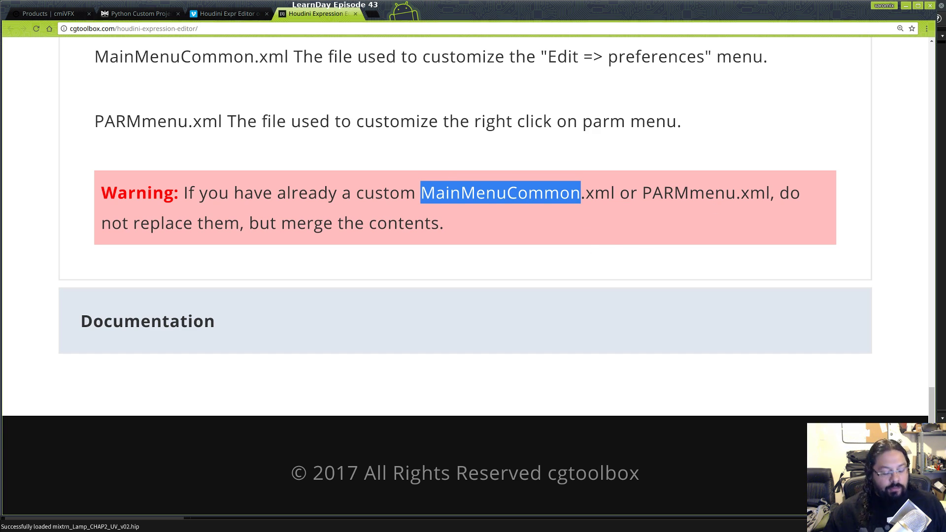
- Switch to Houdini and quit it, saving the changes to mixtrn_Lamp_CHAP2_UV_v02.hip
key("super+e")
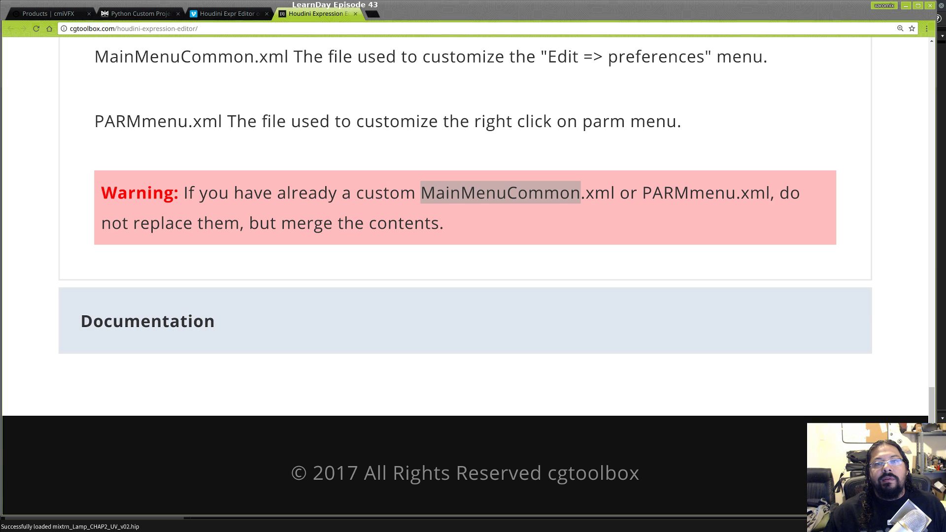
key("alt+Tab")
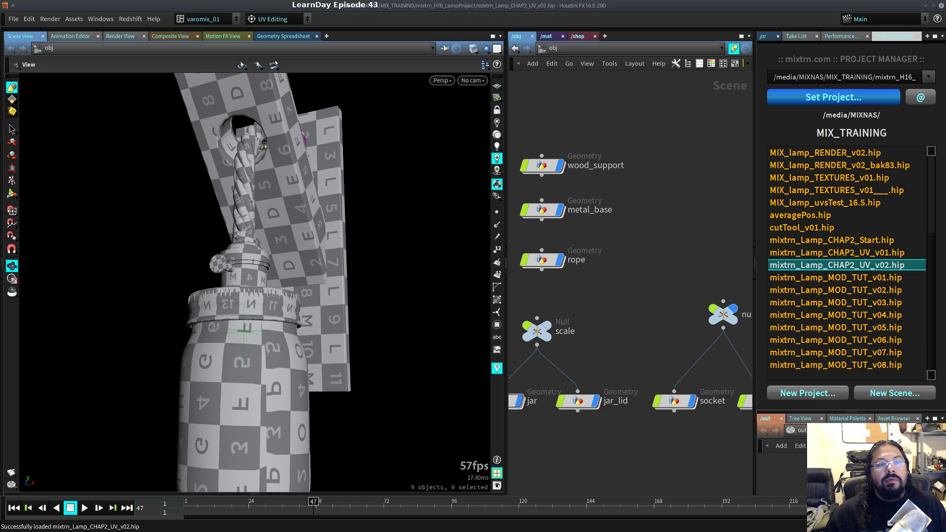
left_click(941, 6)
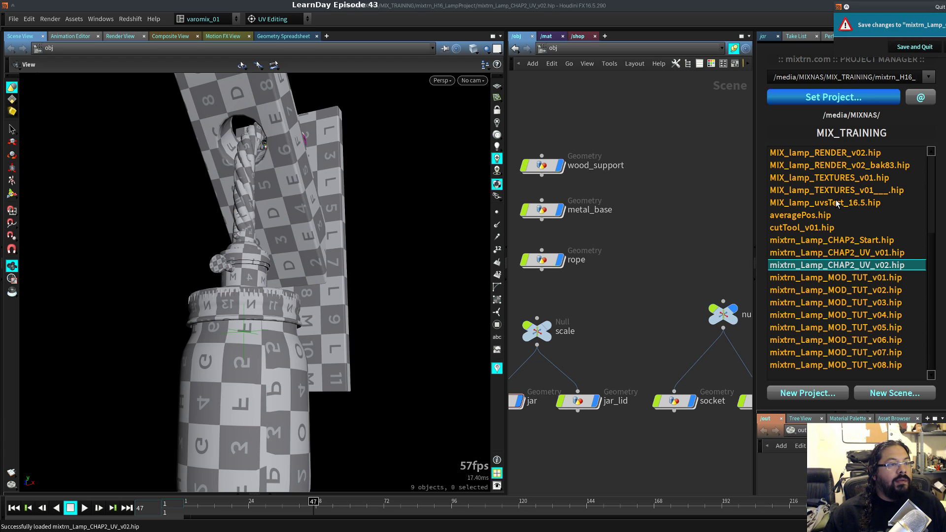
left_click(915, 46)
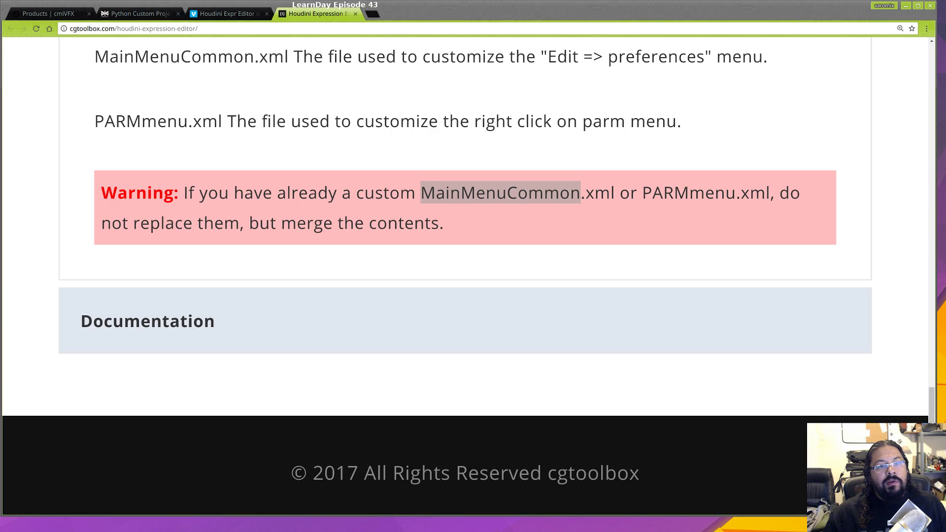
- Bring the Dolphin window showing the houdini16.5 folder over the browser, widen it, and point out the folder's full path
left_click_drag(945, 216, 386, 58)
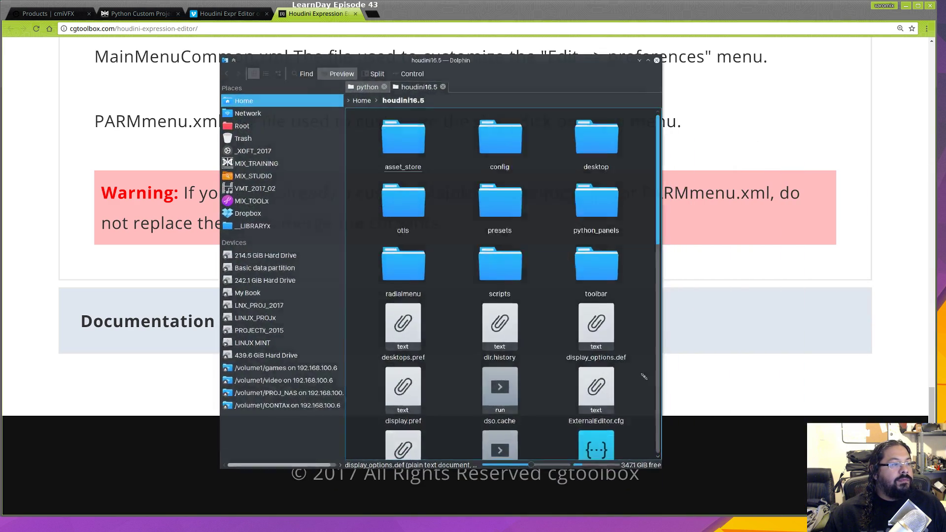
right_click_drag(644, 375, 801, 354, "alt")
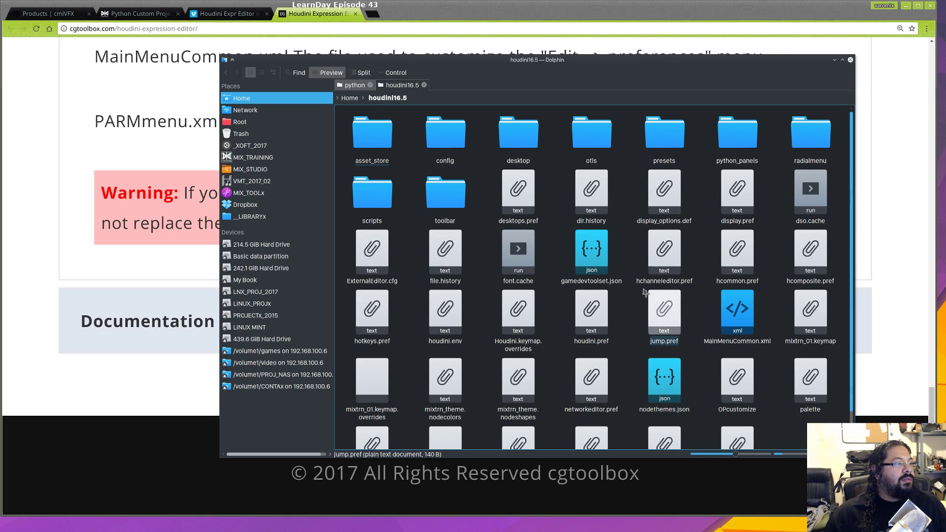
left_click(419, 98)
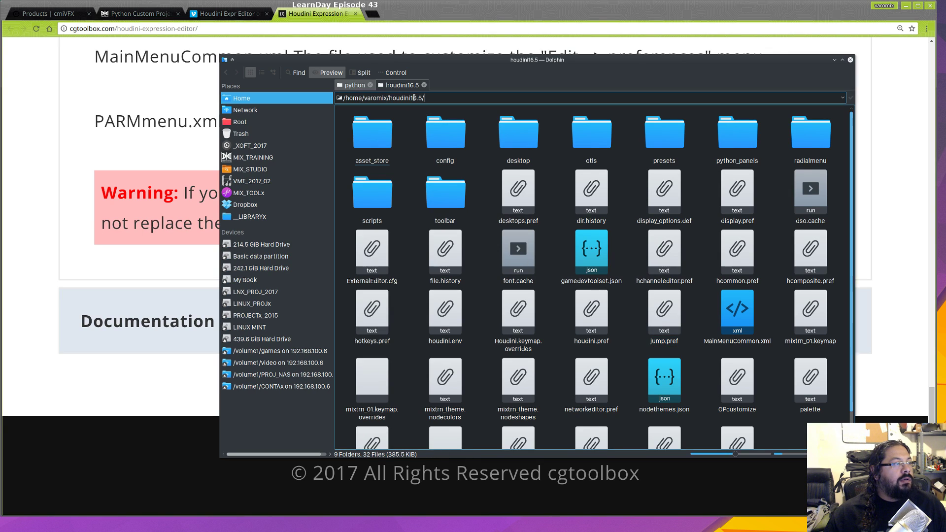
left_click_drag(430, 98, 334, 96)
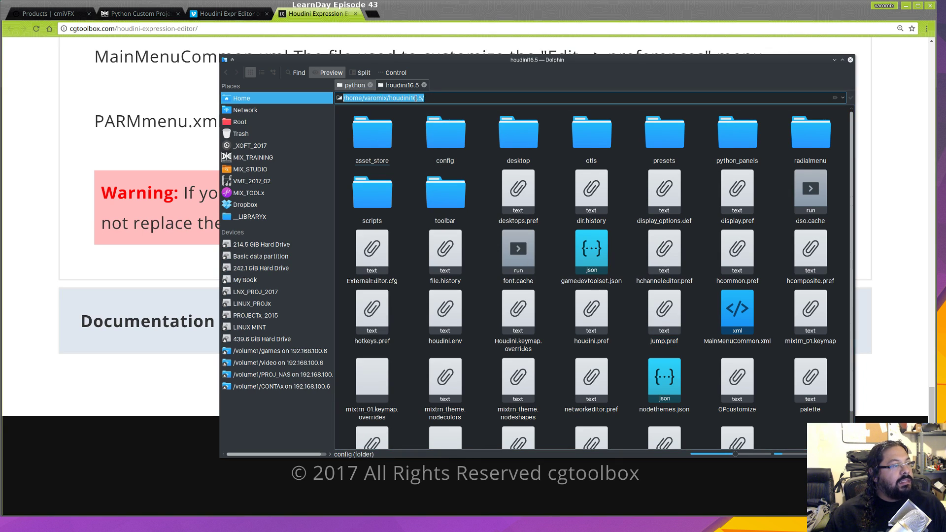
left_click(432, 101)
left_click_drag(387, 98, 424, 98)
left_click(495, 228)
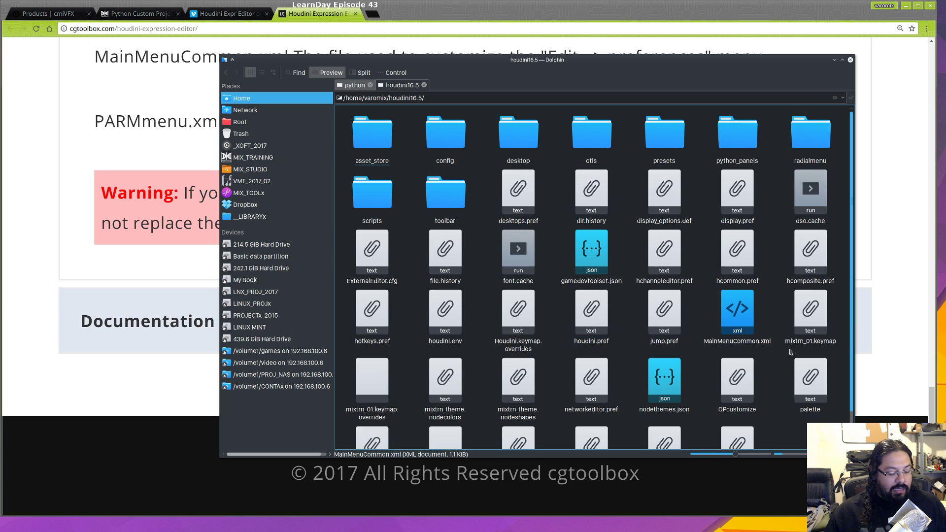
- Open the _XOFT_2017/PLUGINS/HOU/HoudiniExprEditor folder in a new tab of the existing Dolphin window
key("super+e")
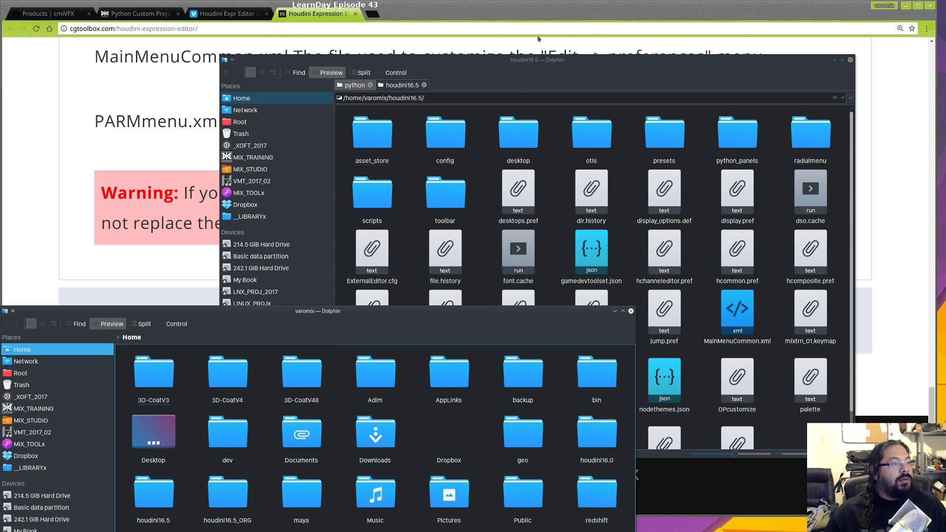
left_click(631, 311)
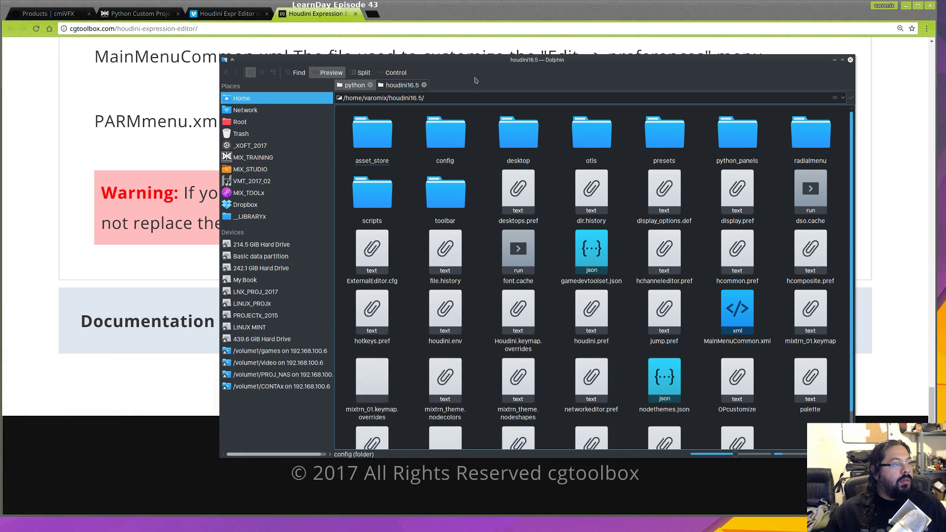
double_click(466, 88)
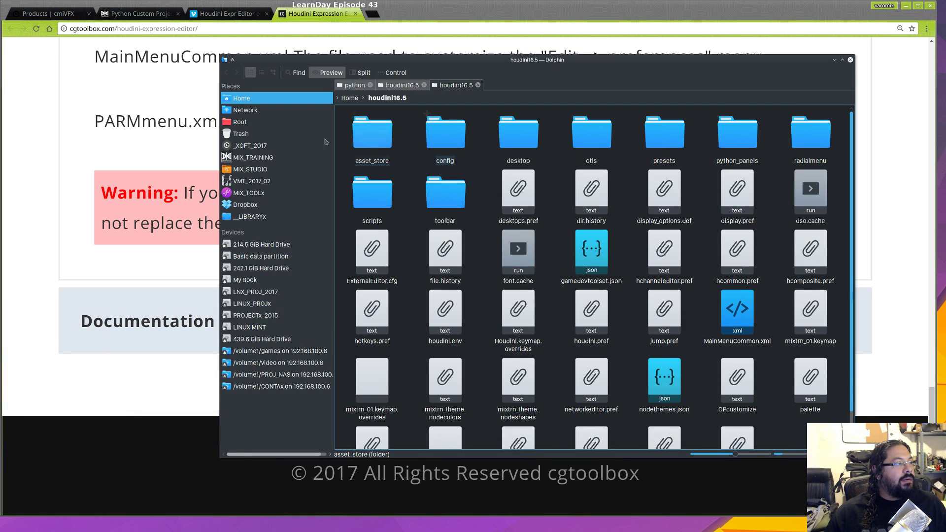
left_click(256, 145)
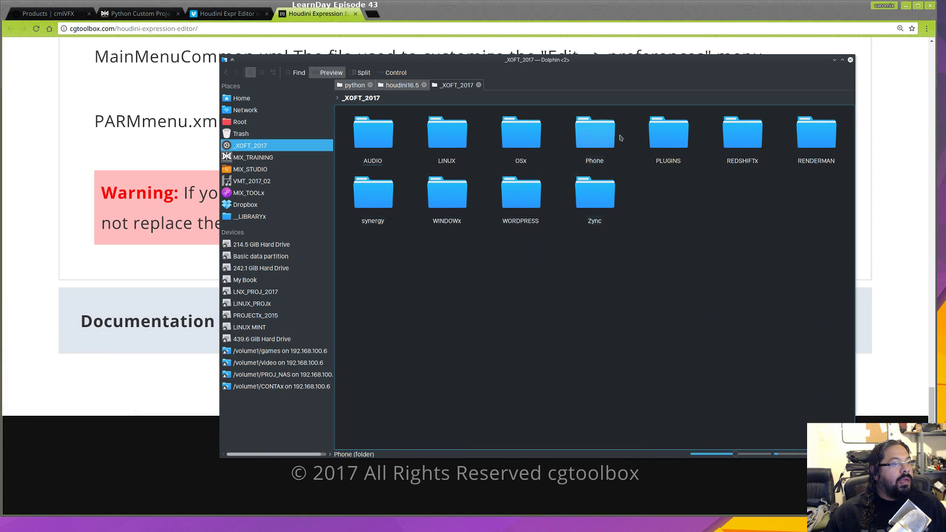
double_click(676, 137)
double_click(373, 134)
left_click(375, 146)
double_click(376, 146)
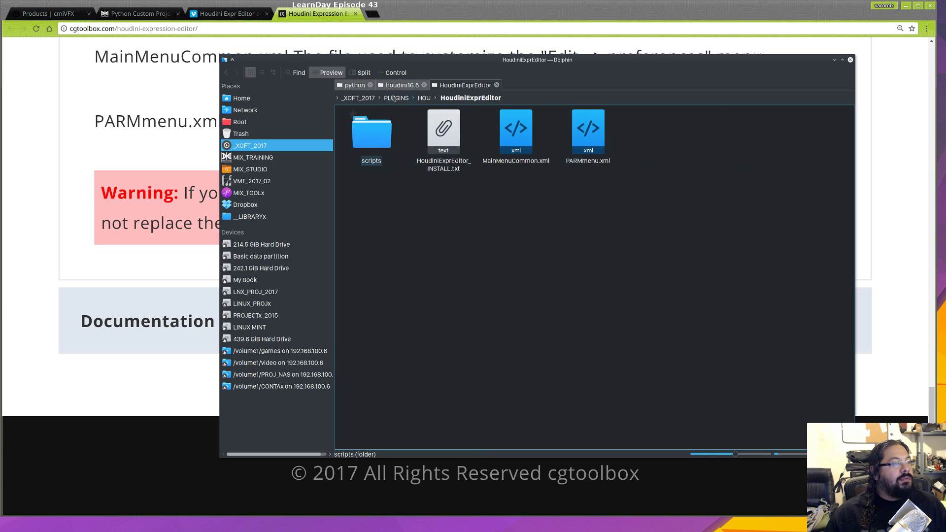
- Go back to the HOU folder and point out HoudiniExprEditor.zip and the extracted HoudiniExprEditor folder
left_click(423, 98)
left_click(443, 130)
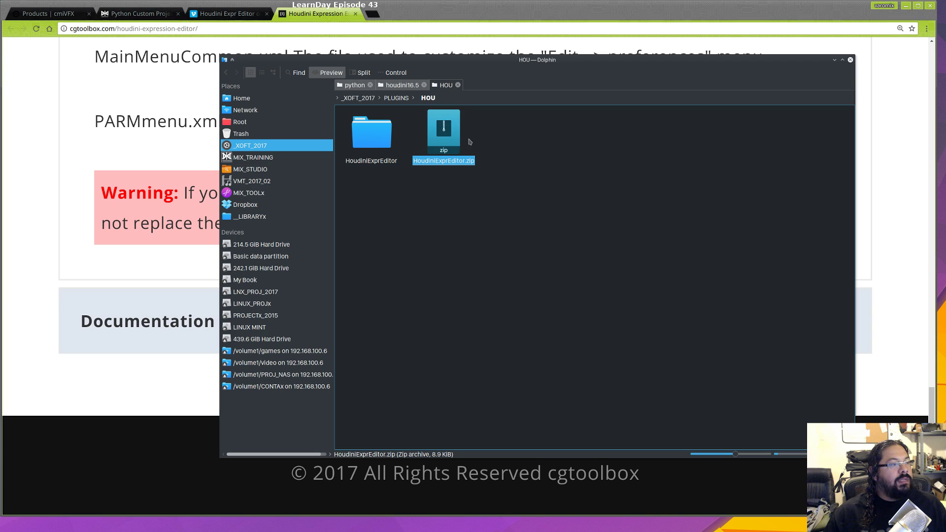
left_click(371, 130)
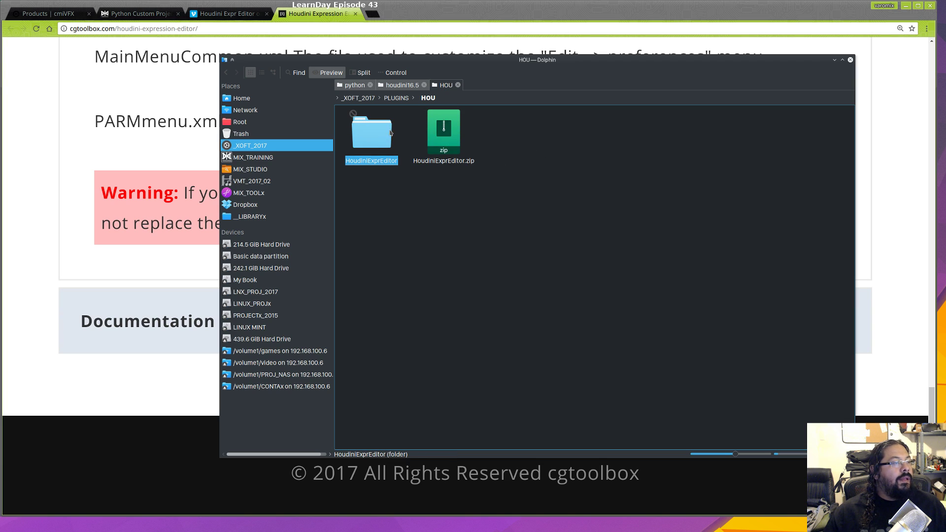
- Open the HoudiniExprEditor folder and point out its install text file, MainMenuCommon.xml and PARMmenu.xml
double_click(382, 137)
left_click_drag(673, 214, 367, 128)
left_click(438, 136)
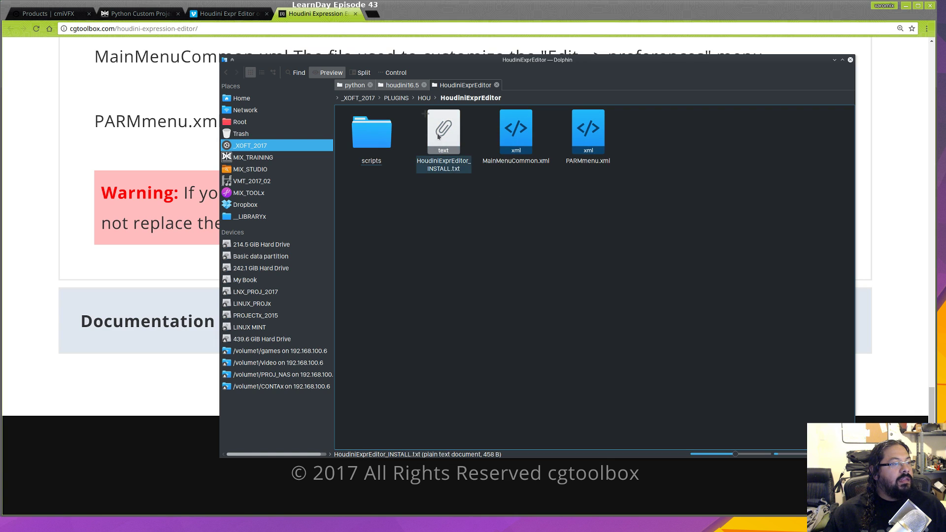
left_click(564, 196)
left_click_drag(638, 201, 498, 149)
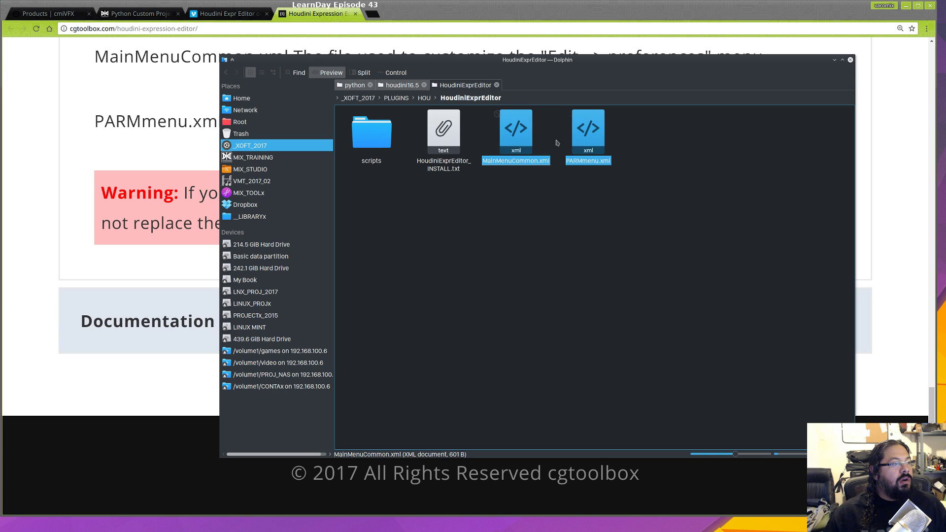
- Point out the existing MainMenuCommon.xml in the houdini16.5 folder and return to the HoudiniExprEditor folder
left_click(383, 84)
scroll(591, 276, "down", 1)
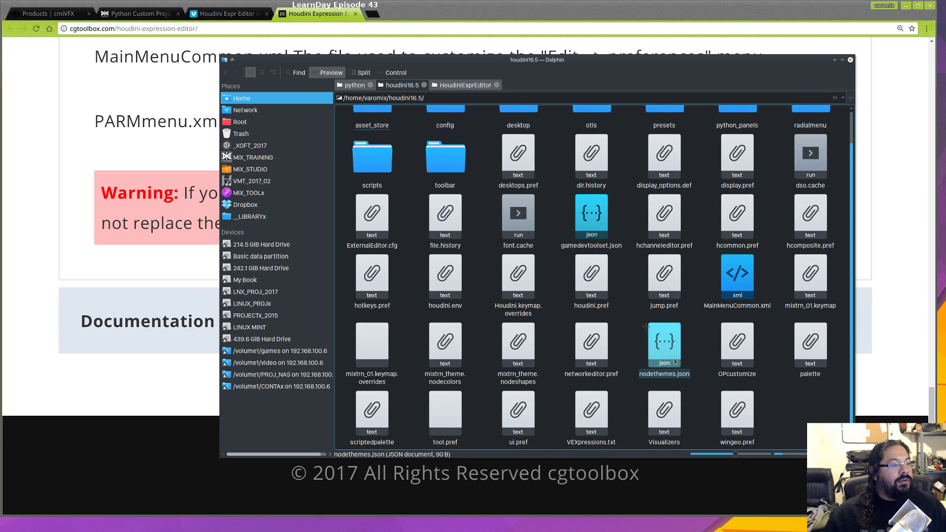
left_click(719, 307)
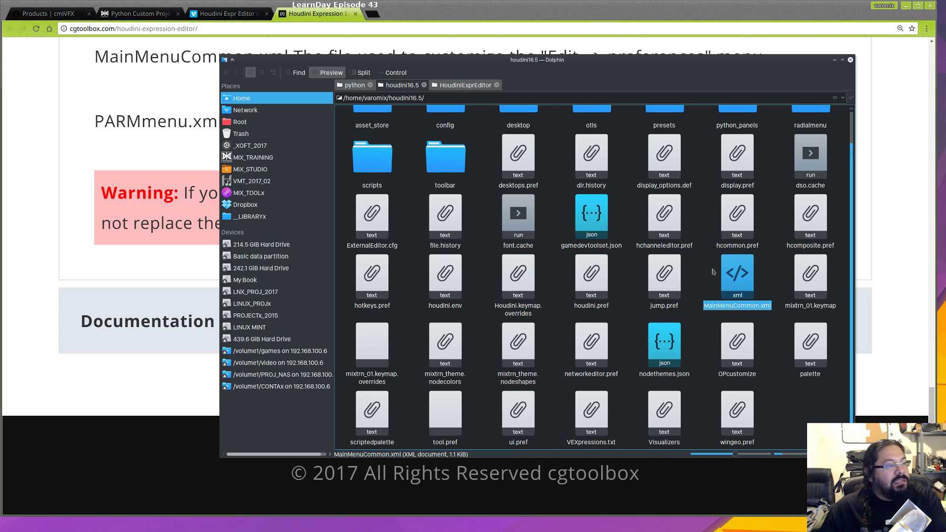
left_click(446, 85)
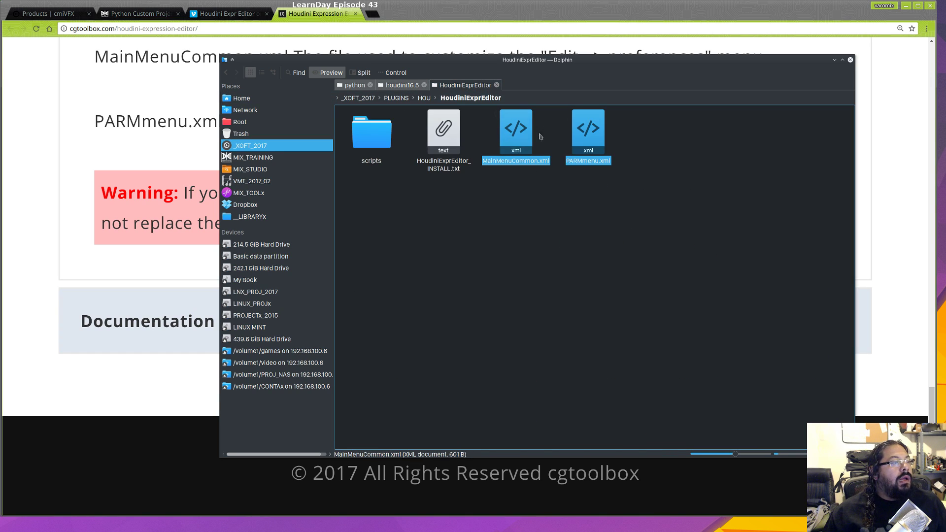
double_click(373, 143)
- Switch to the browser and review the Install section's merge warning and its Windows and Mac extraction instructions
left_click(131, 264)
scroll(146, 256, "up", 4)
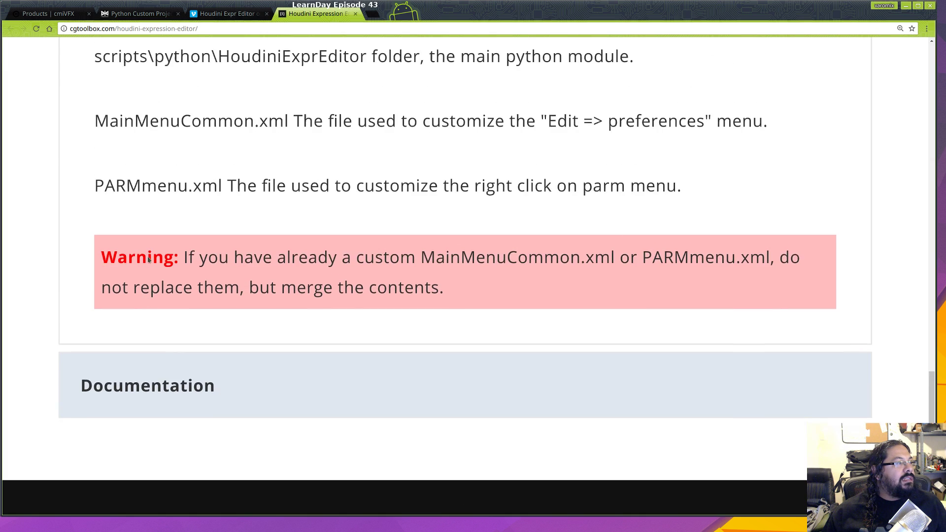
scroll(148, 260, "up", 3)
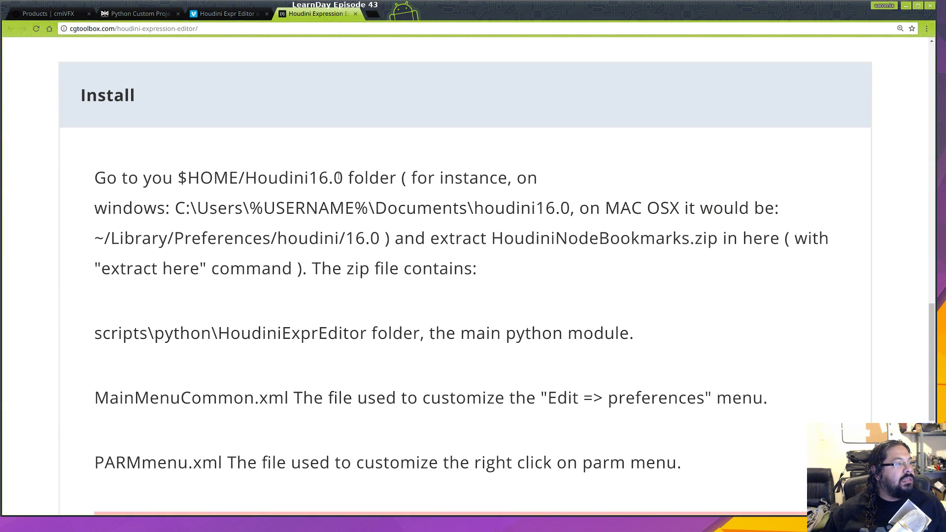
left_click_drag(386, 207, 527, 238)
left_click_drag(322, 269, 463, 269)
left_click(376, 303)
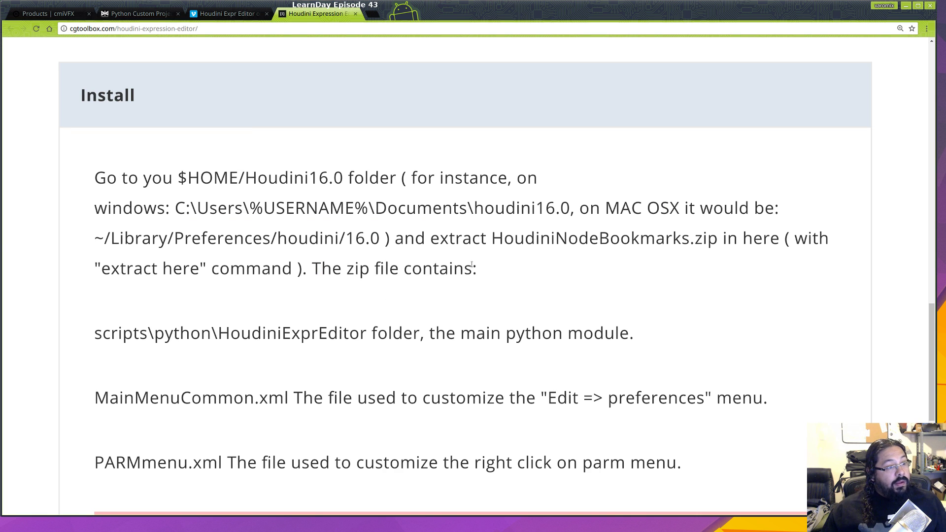
- Return to the Dolphin window and show the full path of the HoudiniExprEditor folder
key("alt+Tab")
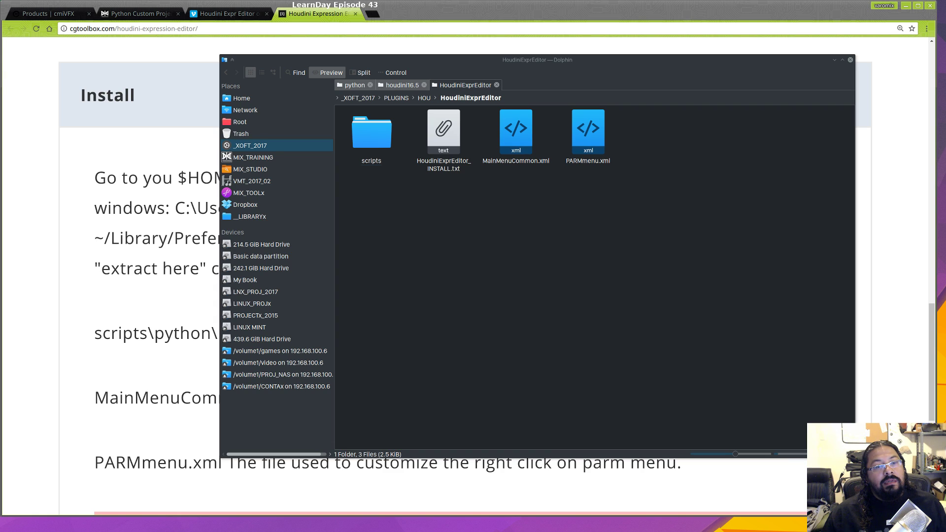
left_click(598, 311)
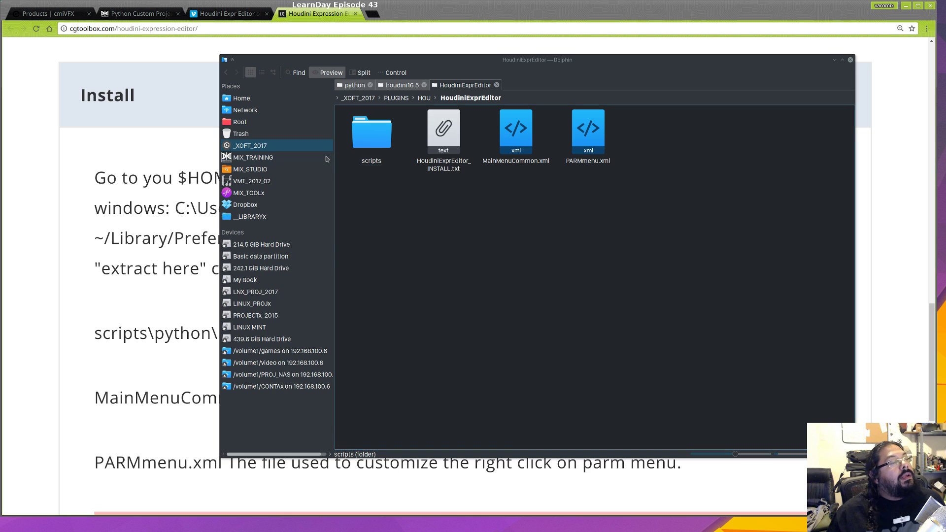
left_click(419, 224)
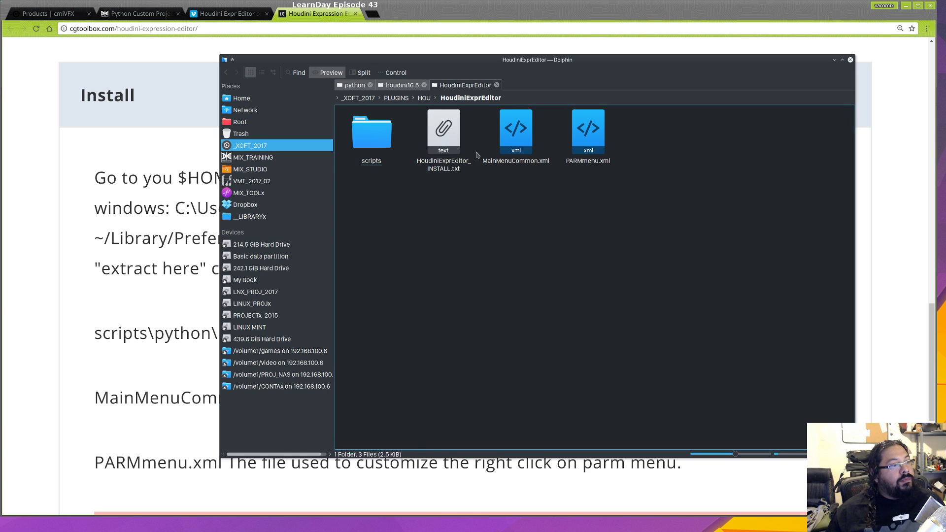
left_click(526, 98)
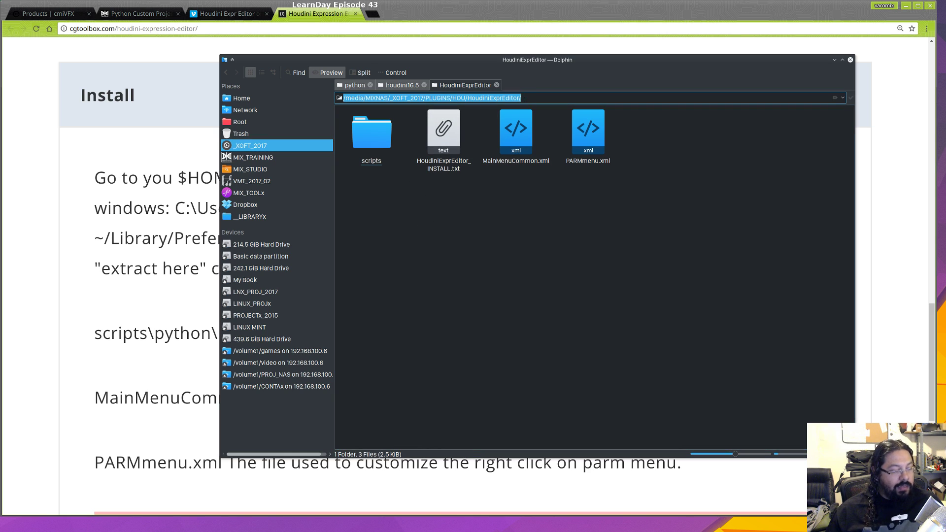
- Open houdini.env from the houdini16.5 folder in Sublime Text and bring its window to the front
left_click(399, 84)
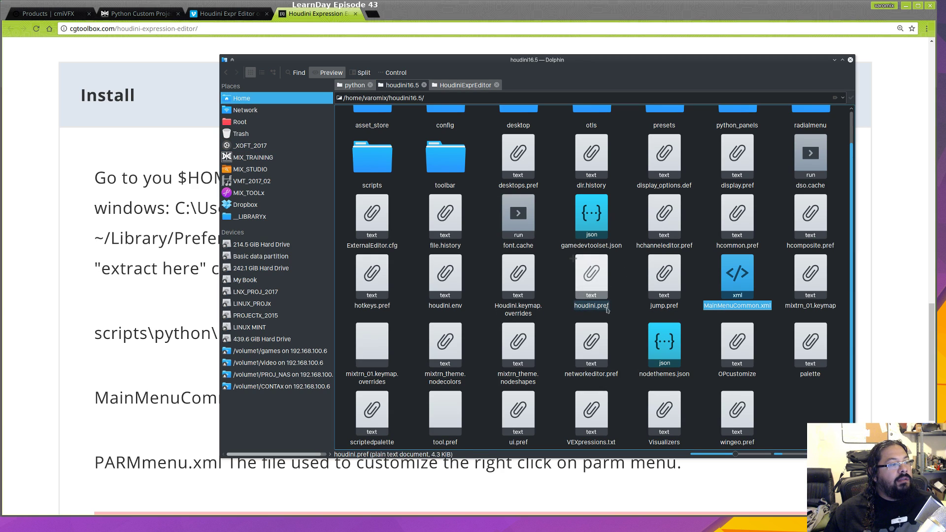
left_click(445, 278)
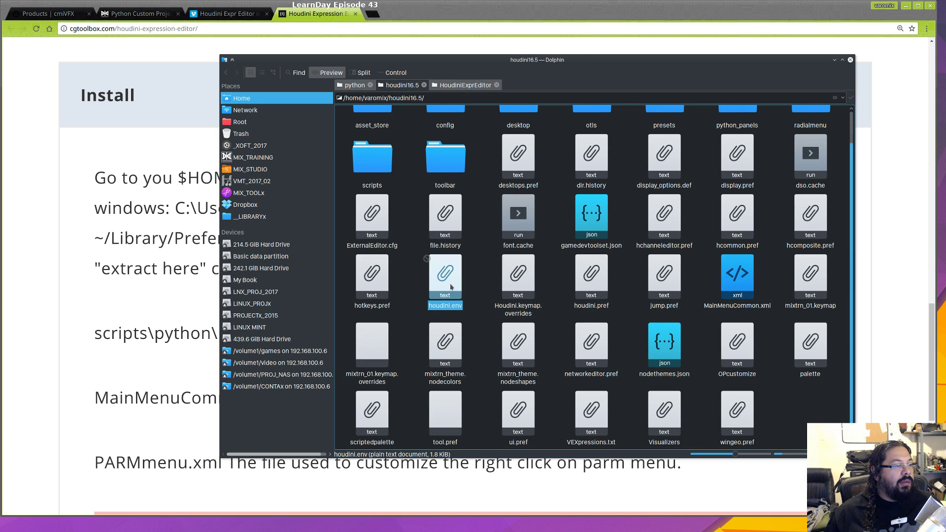
right_click(450, 286)
mouse_move(528, 347)
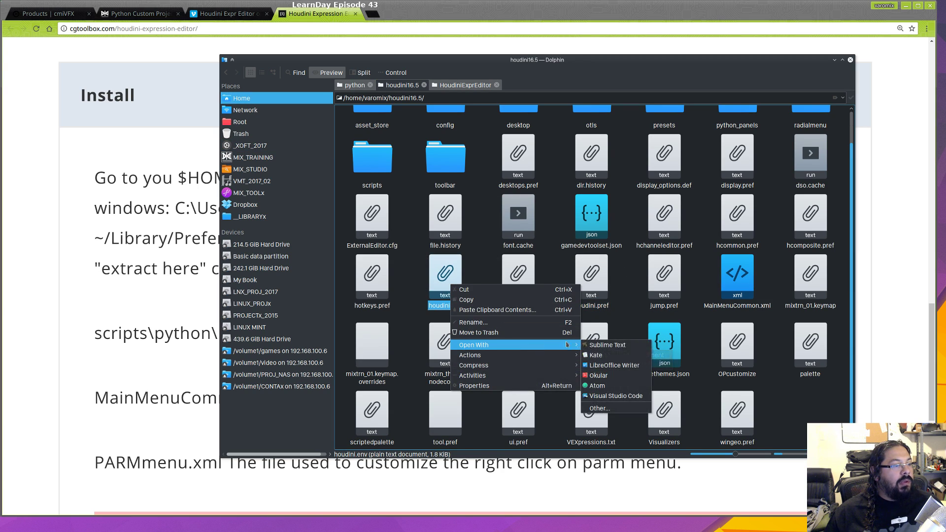
left_click(602, 345)
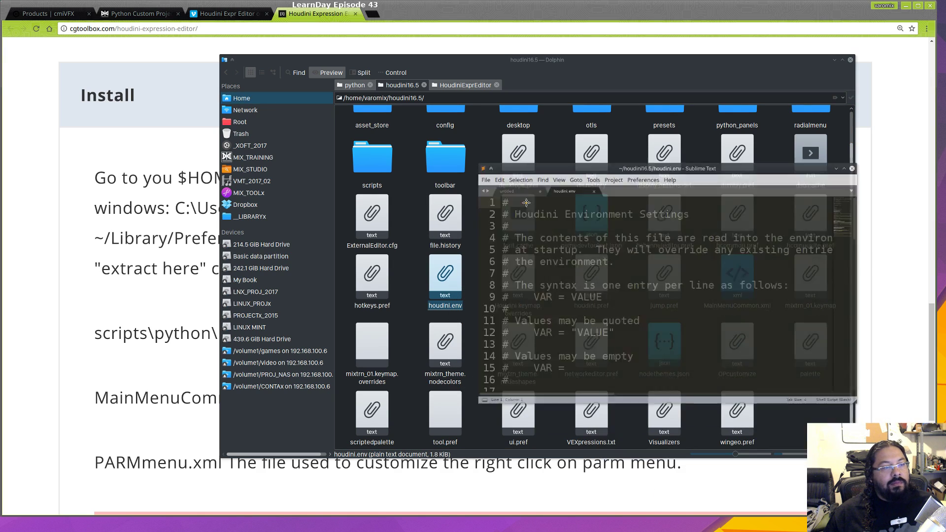
key("alt+F4")
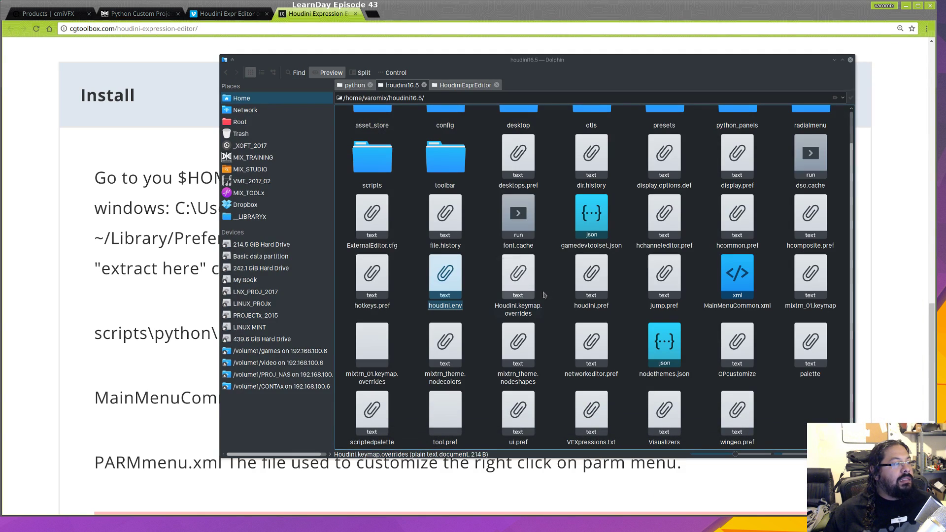
key("alt+Tab")
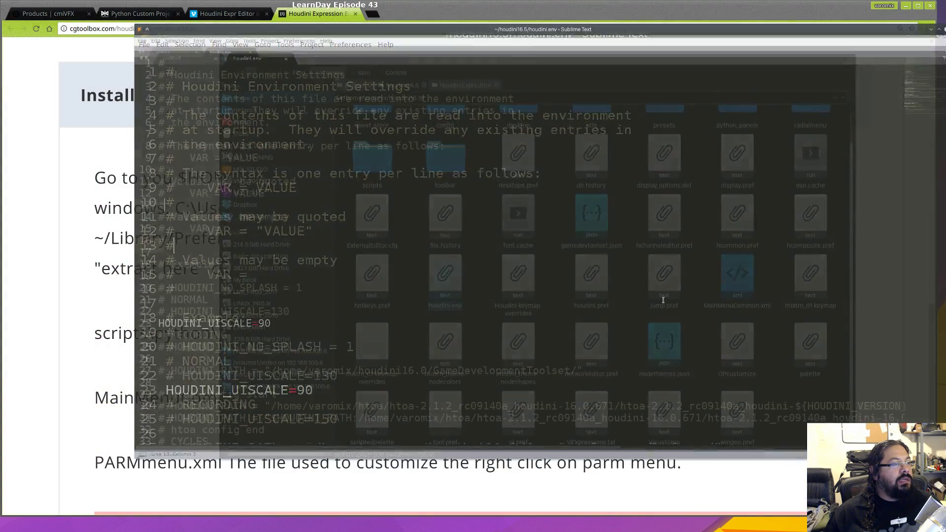
- Examine the HOUDINI_PATH entries for Redshift and HoudiniExprEditor in houdini.env, with the text enlarged and the window widened
scroll(588, 270, "down", 13)
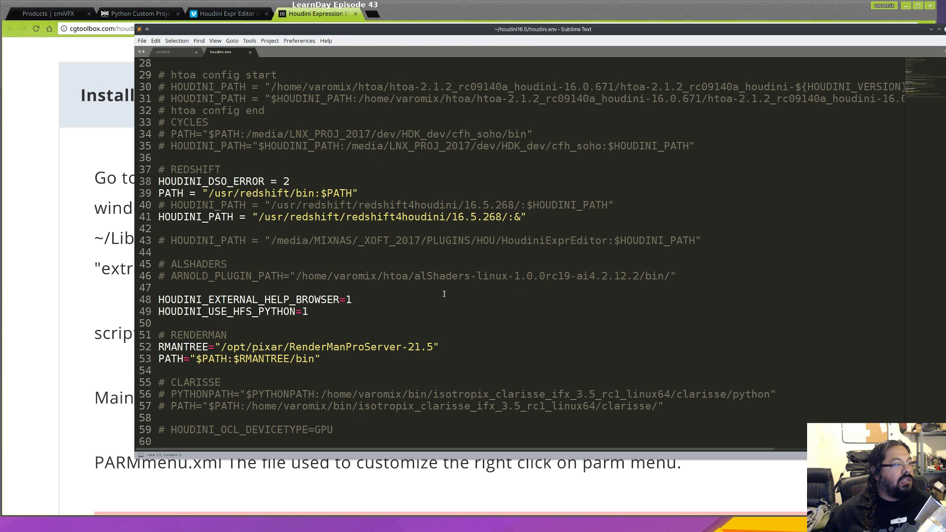
scroll(444, 294, "down", 4)
scroll(194, 253, "up", 7)
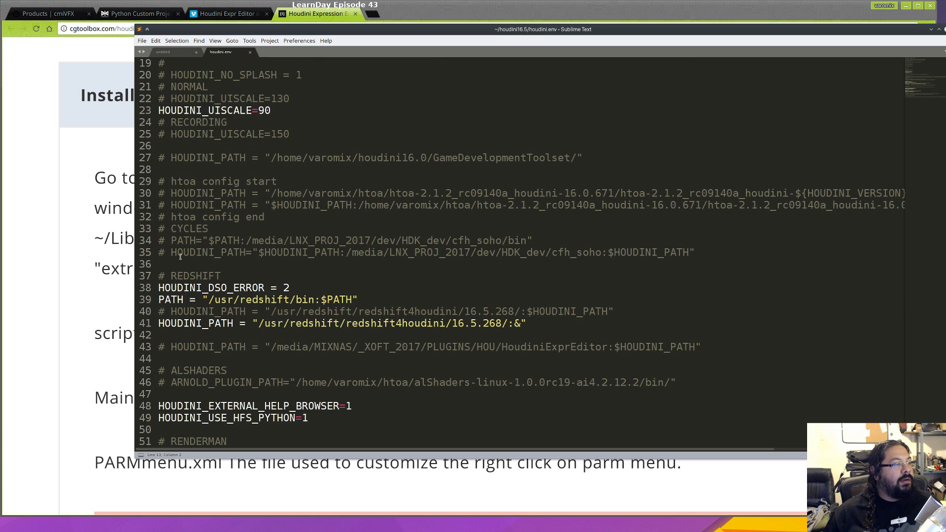
scroll(474, 285, "down", 2)
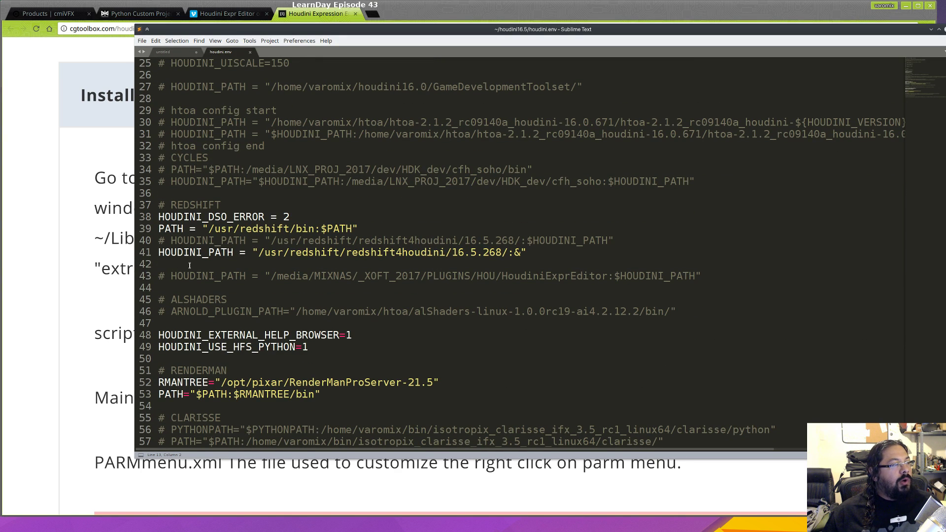
scroll(255, 274, "up", 5, "ctrl")
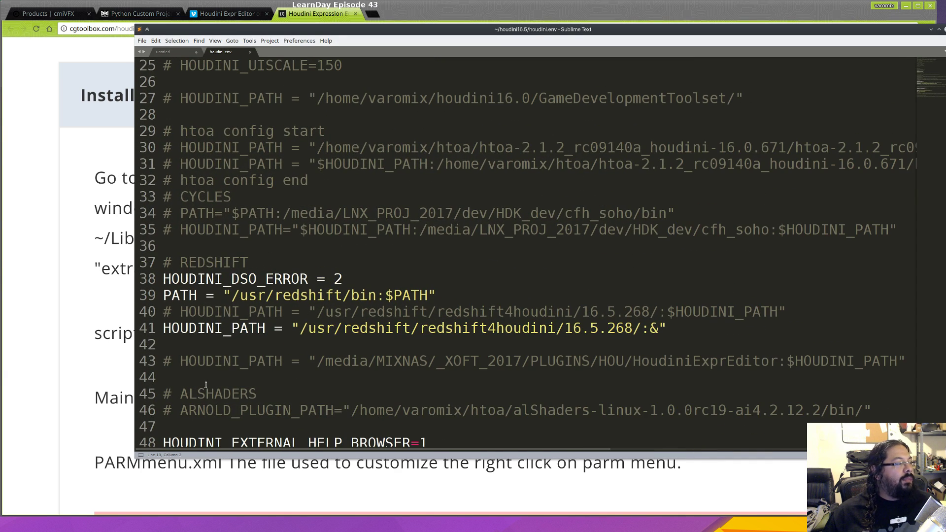
right_click_drag(206, 381, 108, 411, "alt")
scroll(449, 350, "down", 1)
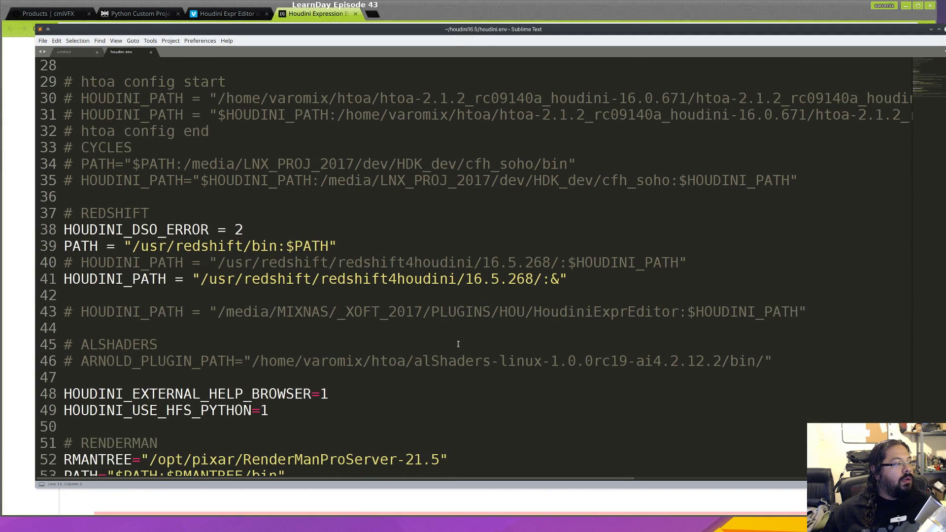
scroll(447, 325, "up", 1, "ctrl")
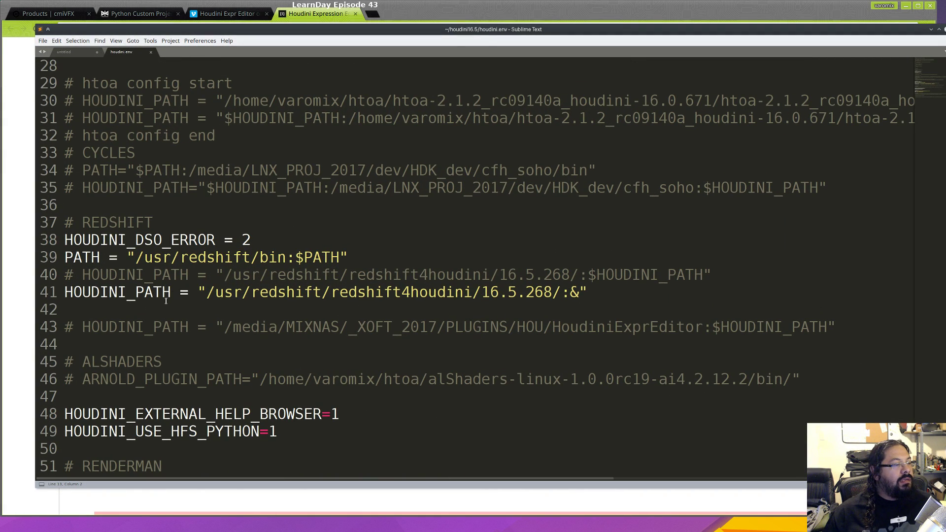
- Uncomment the HOUDINI_PATH line on line 43 that points to the HoudiniExprEditor folder
left_click(603, 293)
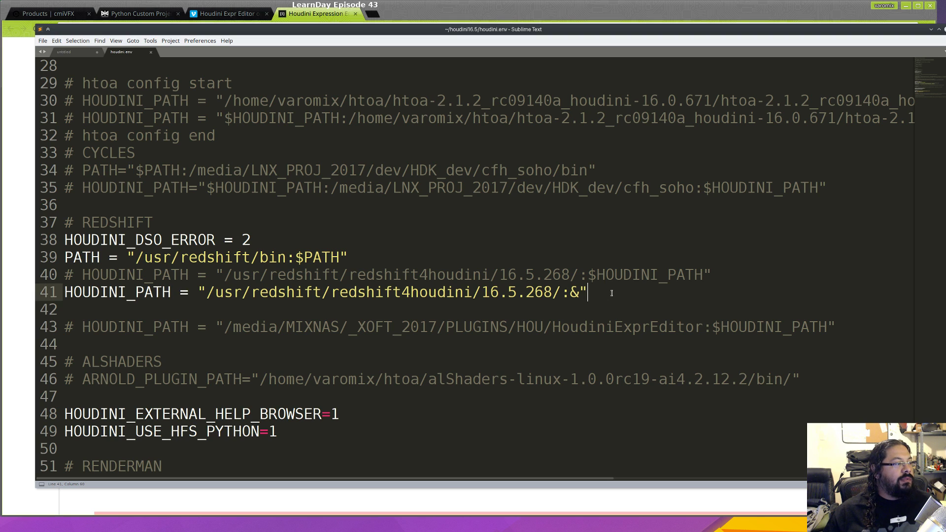
left_click(144, 326)
key("ctrl+slash")
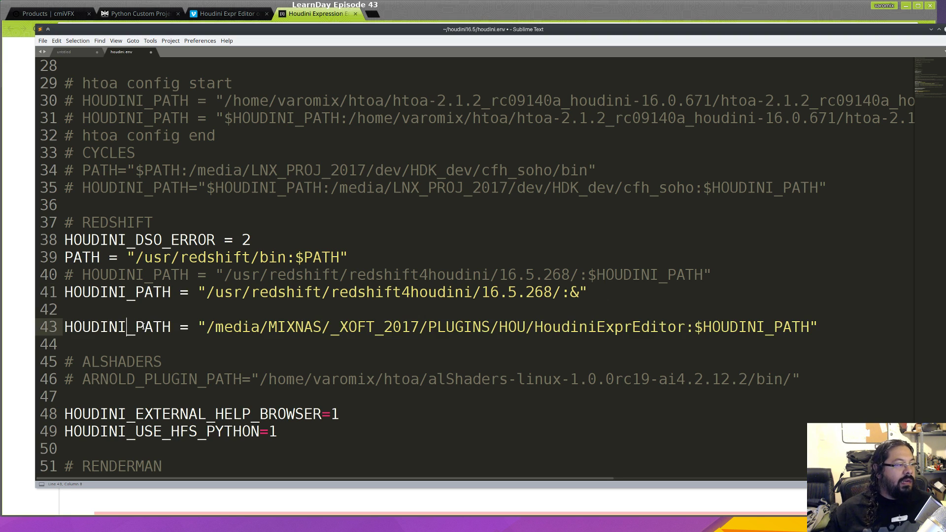
- Point out the variable name, plugin folder path and trailing $HOUDINI_PATH on line 43, comparing them with the Redshift line
double_click(170, 324)
left_click(251, 326)
left_click_drag(207, 326, 683, 328)
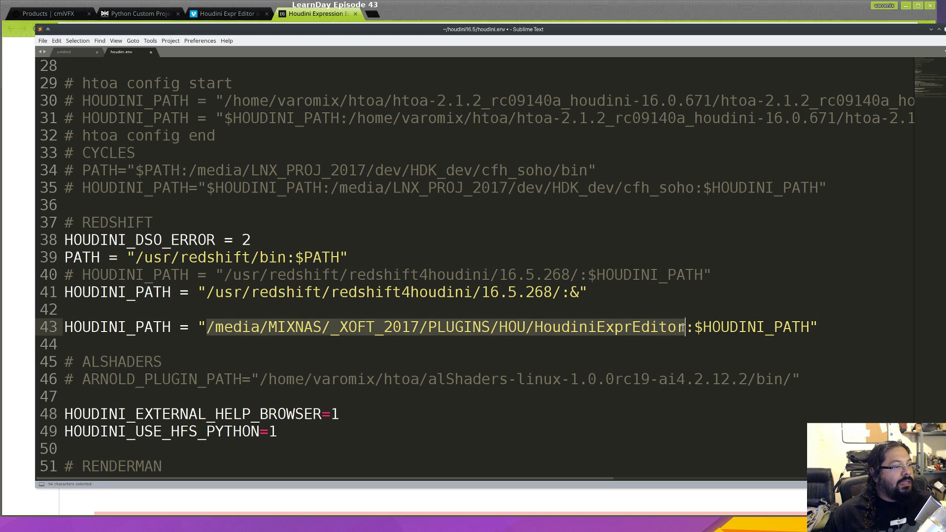
left_click(727, 349)
double_click(153, 292)
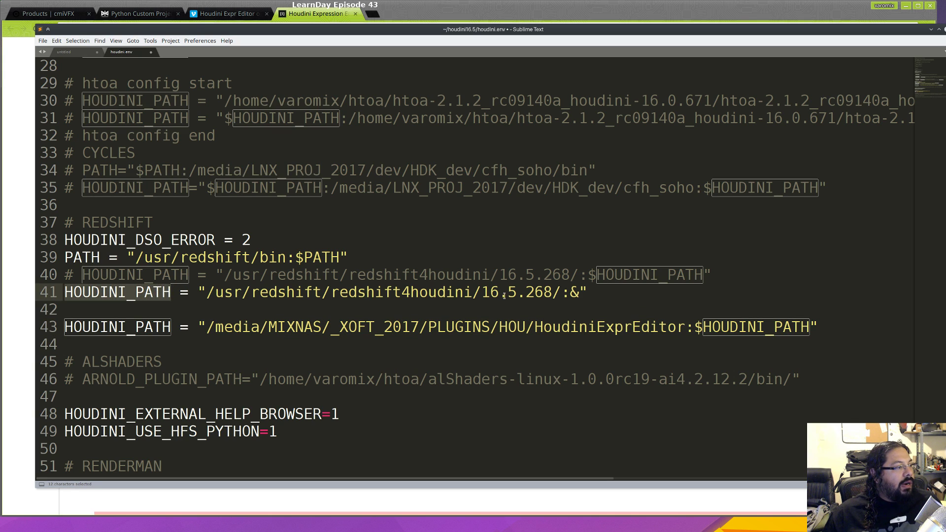
left_click(730, 316)
left_click_drag(693, 326, 819, 326)
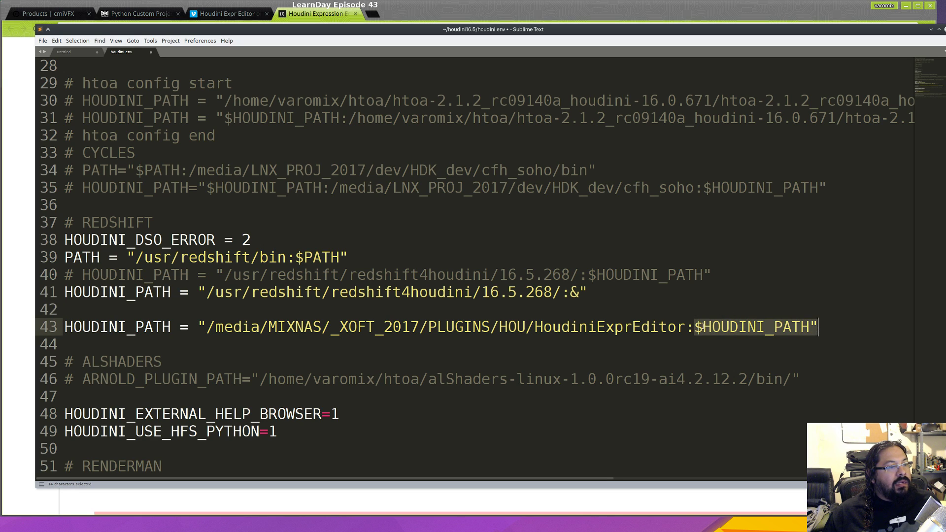
left_click(693, 327)
left_click_drag(694, 327, 801, 327)
left_click(676, 339)
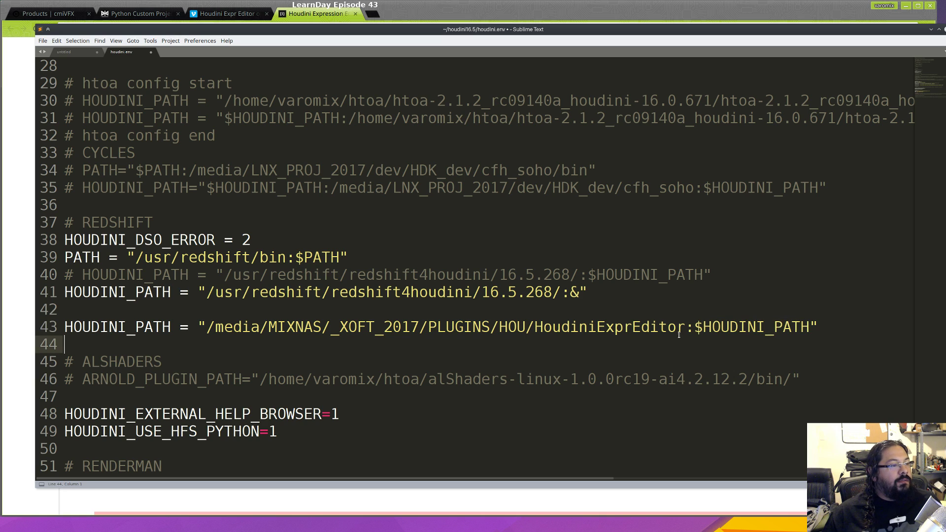
- Try a semicolon as the separator before $HOUDINI_PATH on line 43, and restore the colon
left_click_drag(694, 333, 686, 333)
type(";")
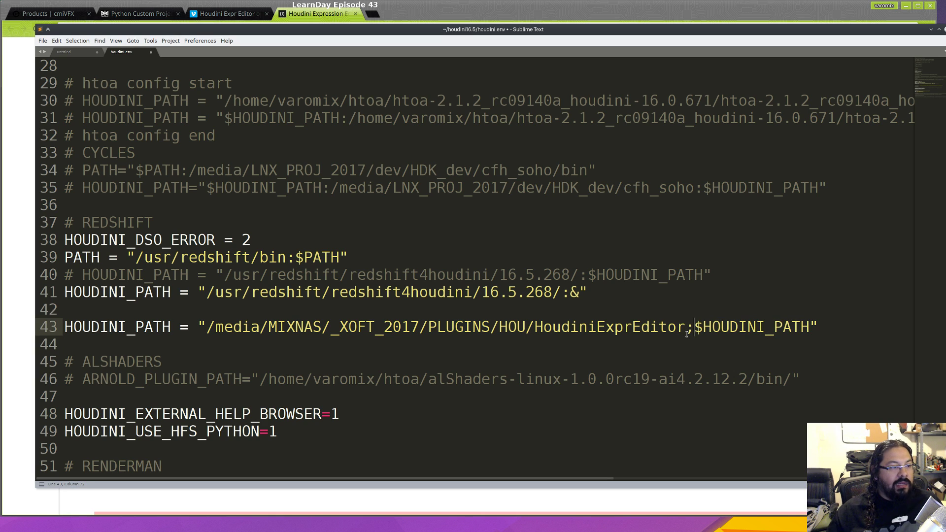
key("BackSpace")
type(":")
left_click_drag(694, 331, 686, 331)
left_click(689, 328)
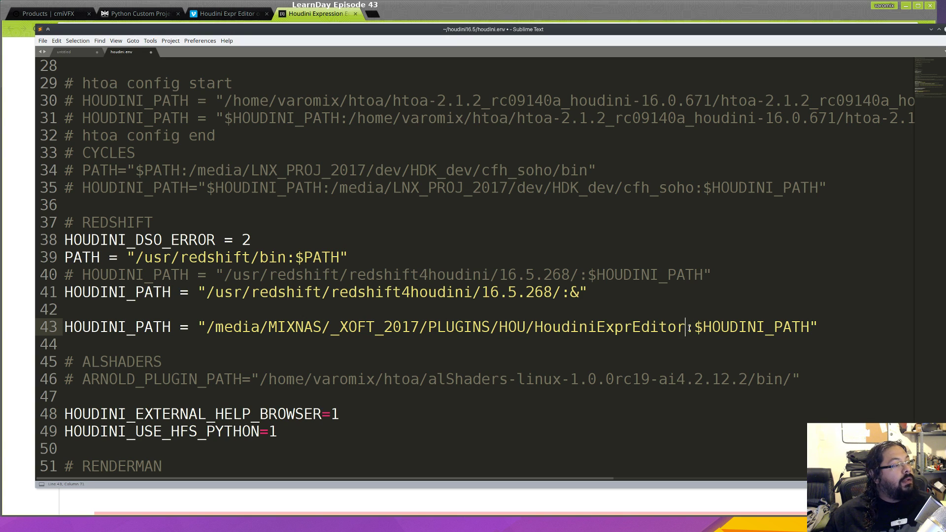
- Highlight the repeated HOUDINI_PATH definitions and comment out the Redshift one on line 41
double_click(789, 328)
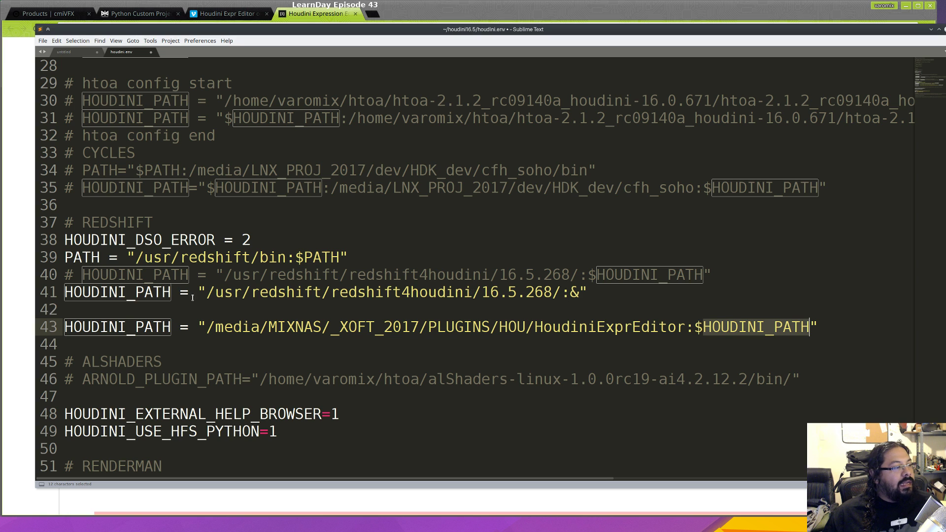
left_click(119, 295)
double_click(119, 295)
left_click(587, 294)
scroll(332, 309, "down", 5)
scroll(285, 306, "up", 6)
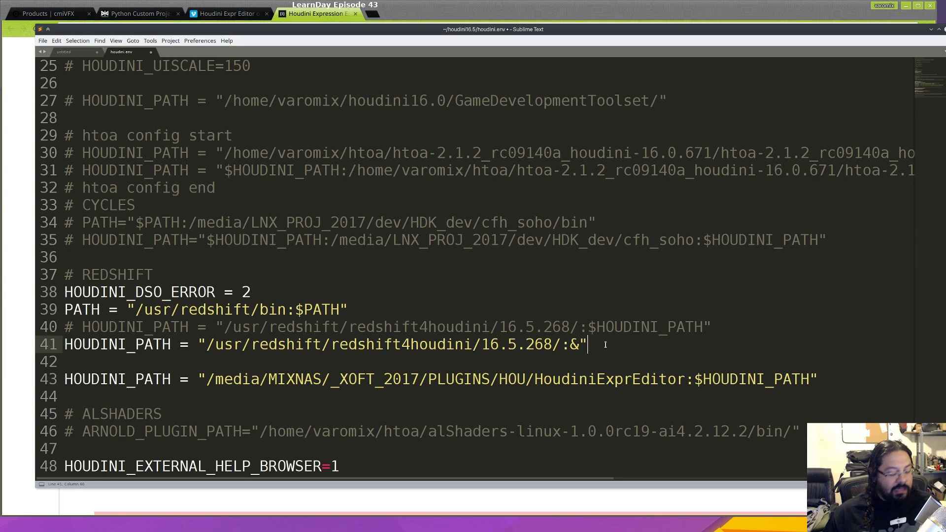
key("ctrl+slash")
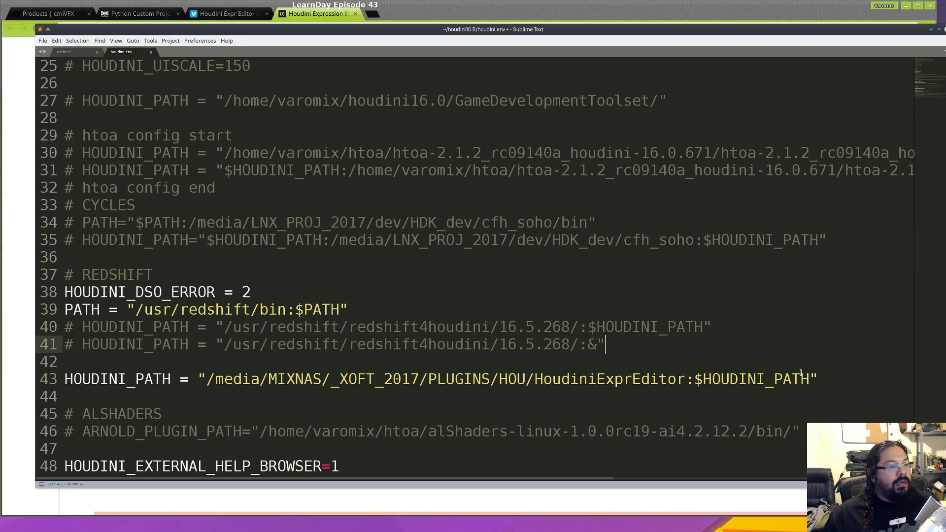
- Try replacing the trailing $HOUDINI_PATH on line 43 with &, and undo the replacement
left_click_drag(694, 379, 810, 378)
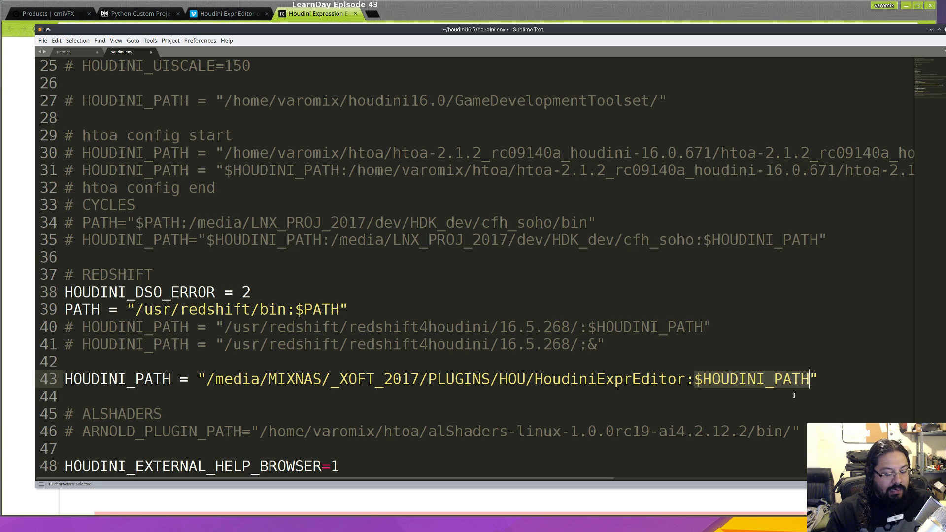
type("&")
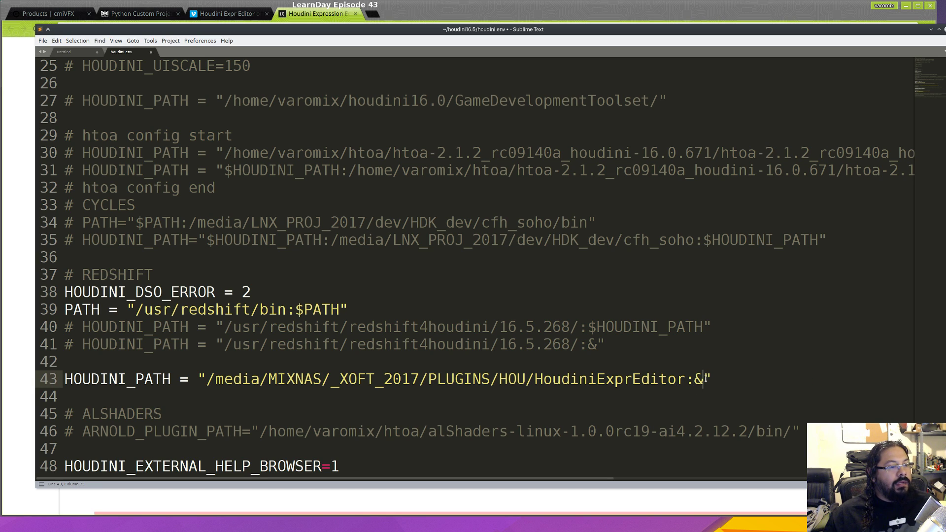
left_click_drag(703, 378, 690, 381)
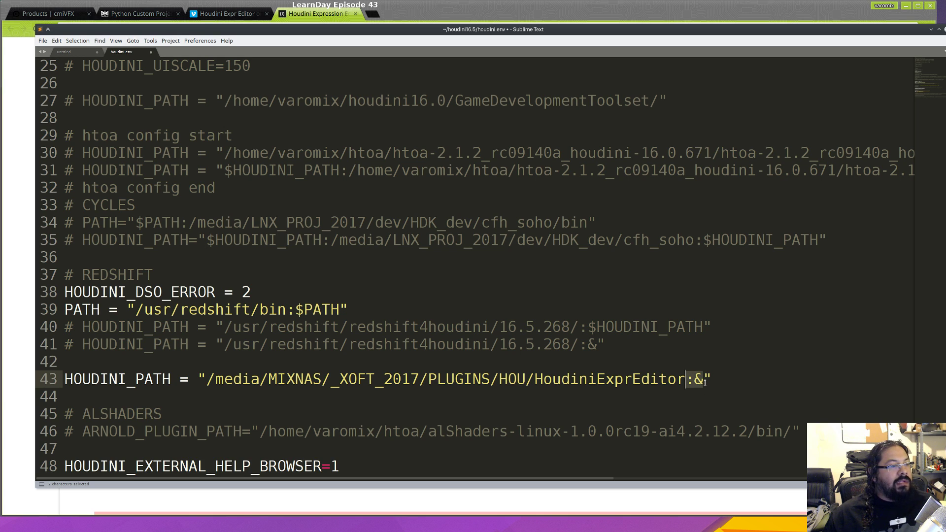
key("ctrl+z")
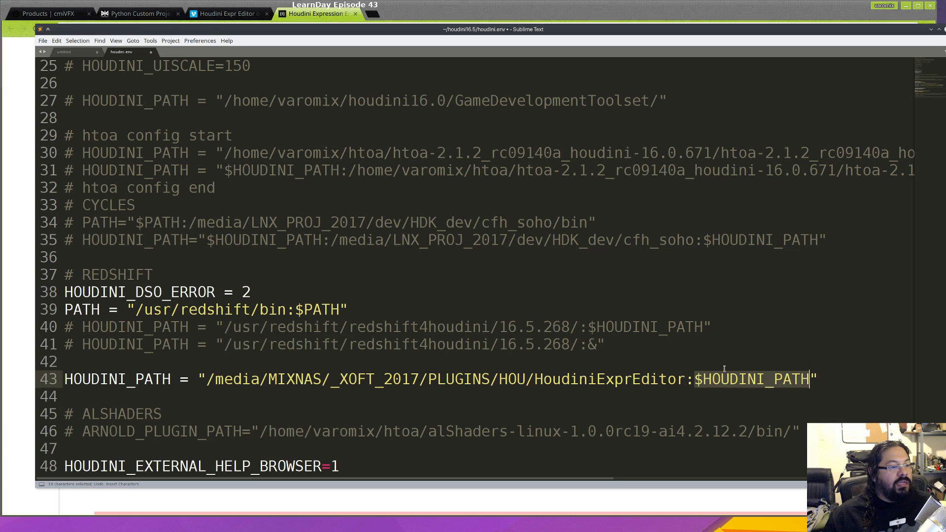
- Undo commenting out the Redshift HOUDINI_PATH on line 41, and compare its :& ending with $HOUDINI_PATH on line 43
key("ctrl+z")
double_click(133, 344)
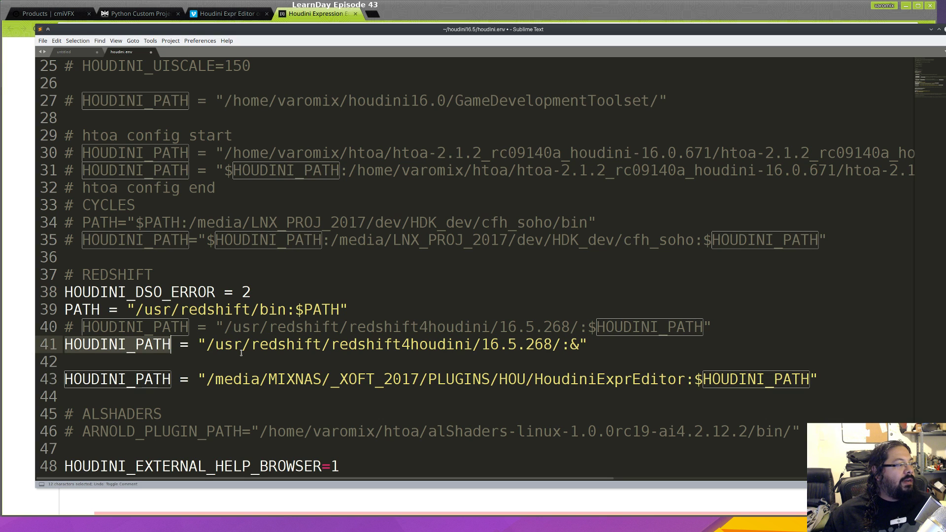
scroll(274, 274, "up", 5)
scroll(273, 274, "down", 5)
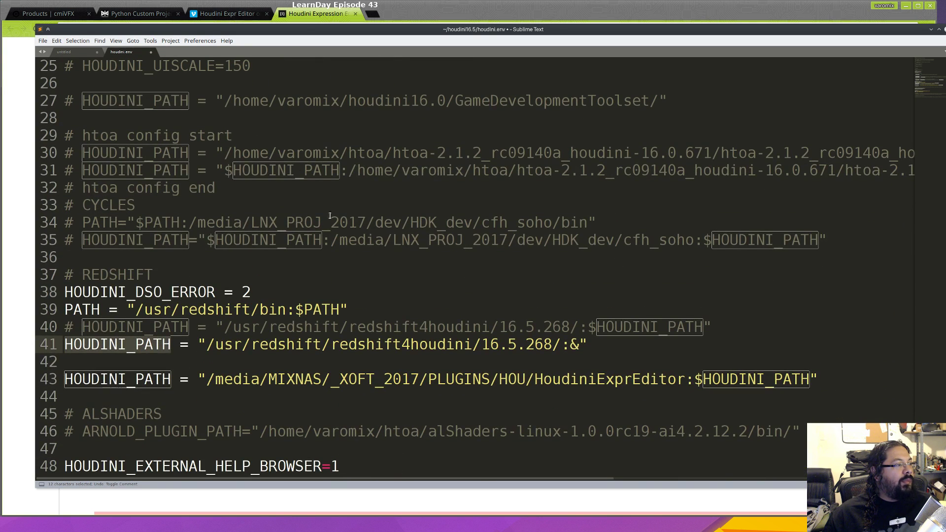
left_click(624, 320)
left_click_drag(589, 345, 557, 348)
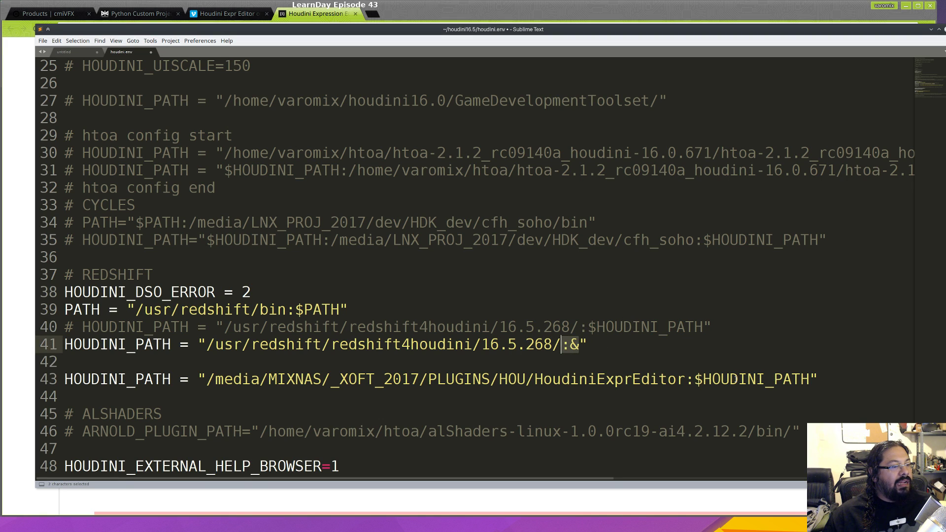
left_click_drag(695, 383, 809, 379)
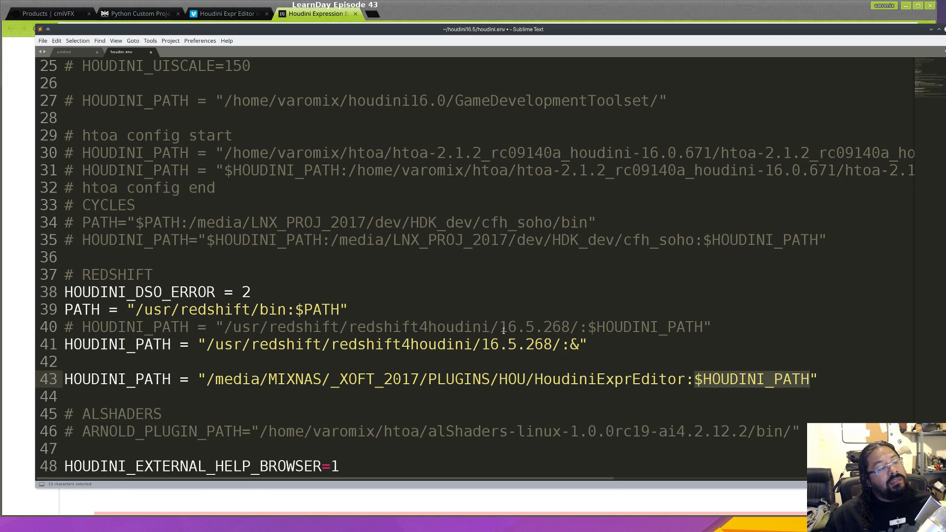
mouse_move(574, 344)
left_mouse_down()
mouse_move(562, 347)
mouse_move(576, 350)
left_mouse_up()
left_click(576, 350)
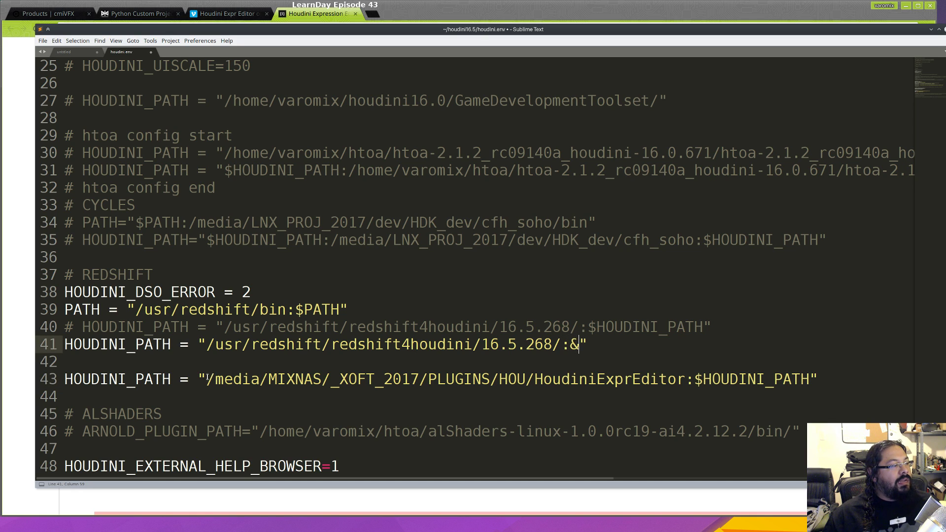
- Try the Redshift path copied from line 41 in place of $HOUDINI_PATH on line 43, and undo the replacement
left_click(826, 390)
left_click(832, 376)
left_click_drag(209, 343, 578, 345)
key("ctrl+c")
left_click_drag(693, 381, 813, 380)
key("ctrl+v")
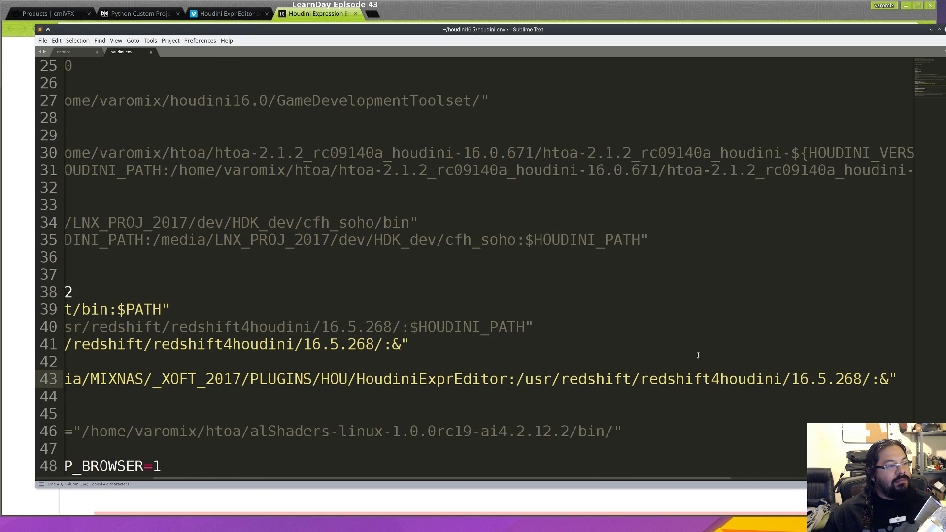
key("ctrl+z")
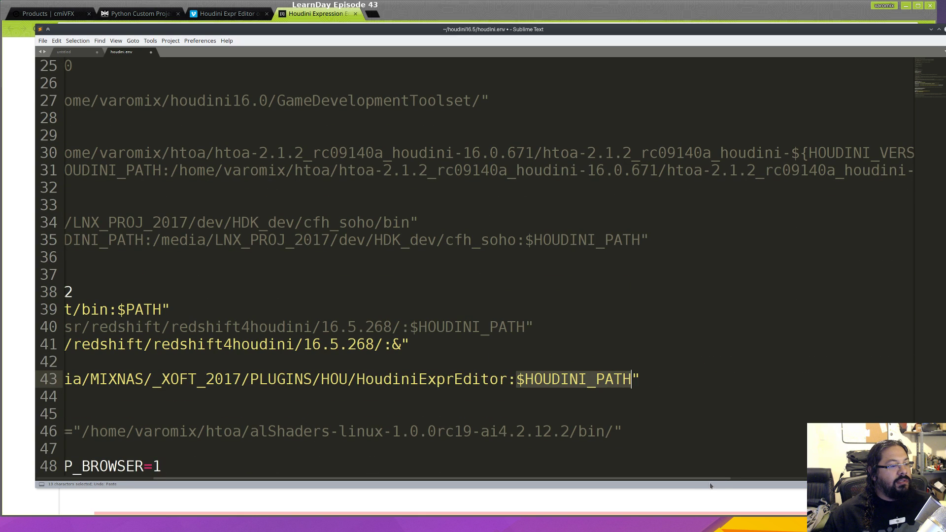
scroll(279, 309, "left", 5)
- Save houdini.env with the Redshift and HoudiniExprEditor HOUDINI_PATH lines both active
left_click(279, 309)
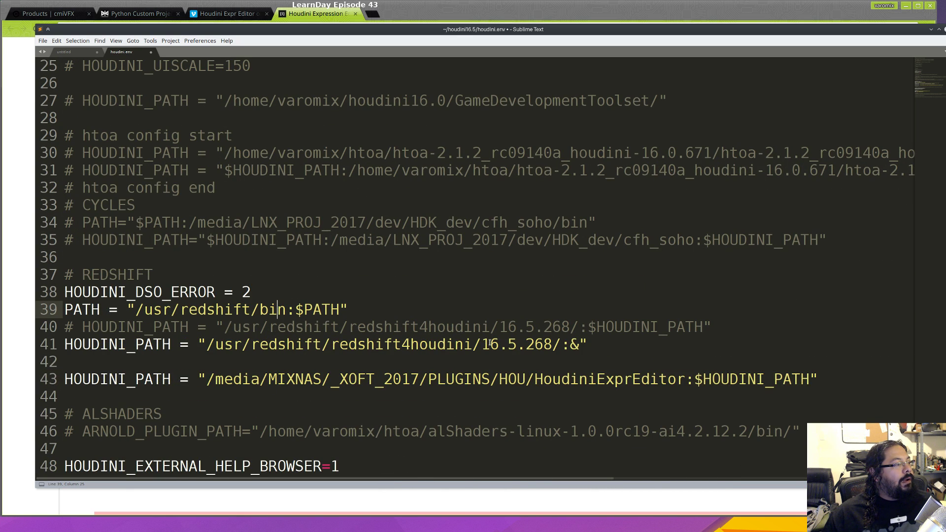
scroll(279, 310, "down", 2)
key("ctrl+s")
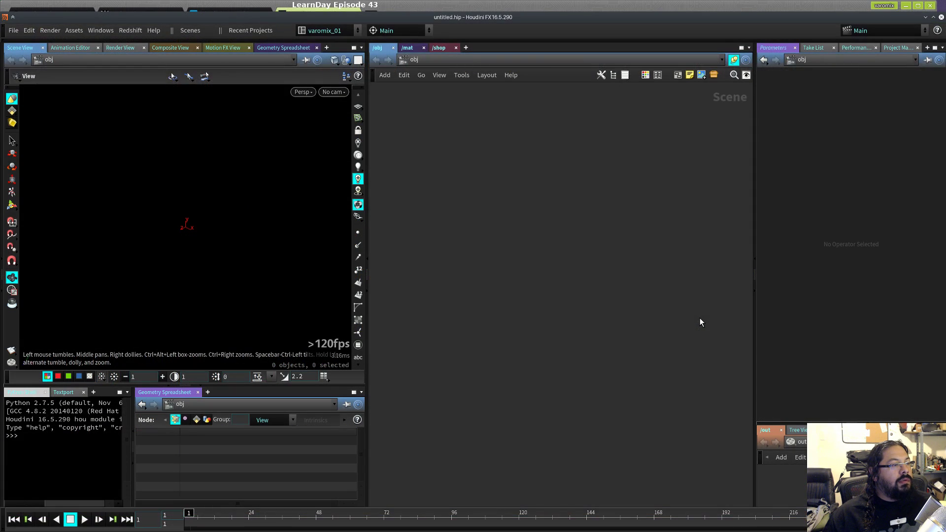
- In Houdini, show the Set External Expressions Editor preference's file chooser, enlarge it, and cancel without selecting a program
left_click_drag(49, 21, 48, 9)
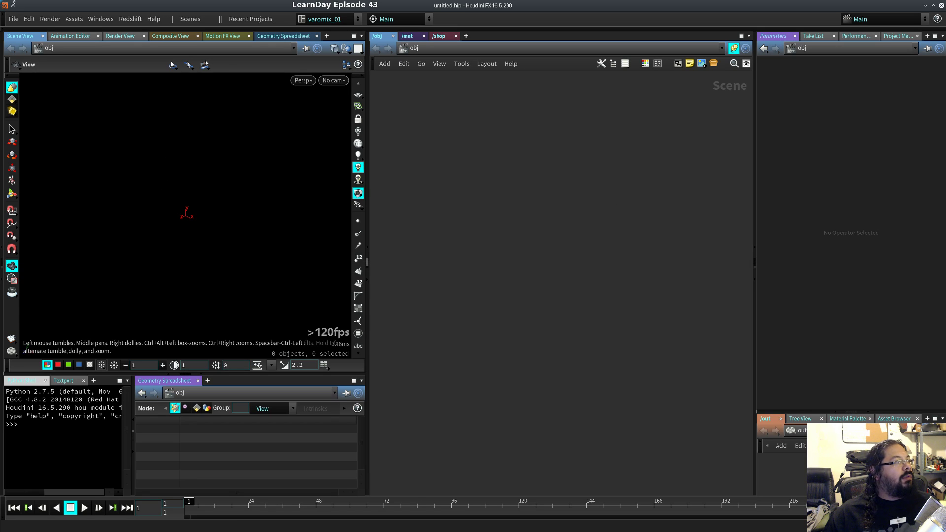
left_click(26, 21)
mouse_move(79, 113)
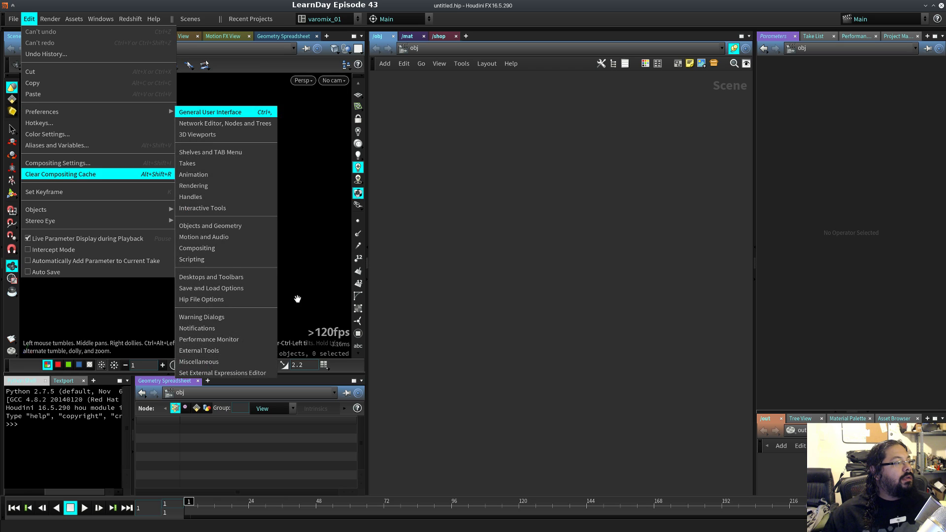
left_click(253, 373)
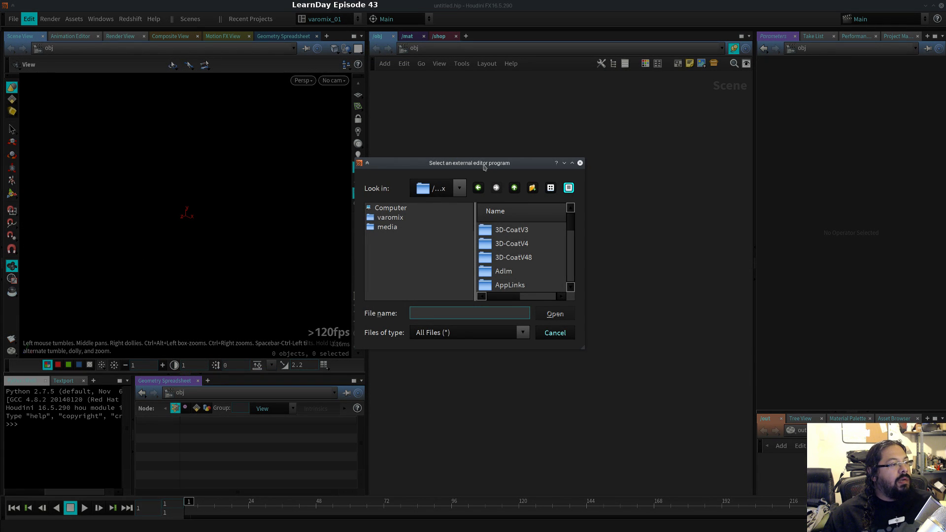
left_click_drag(484, 168, 404, 112)
left_click_drag(502, 293, 739, 367)
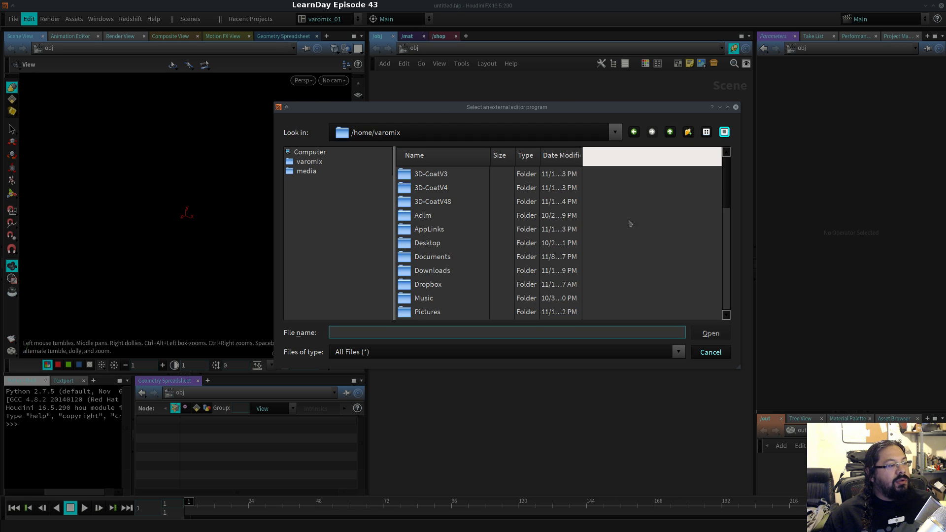
left_click(712, 358)
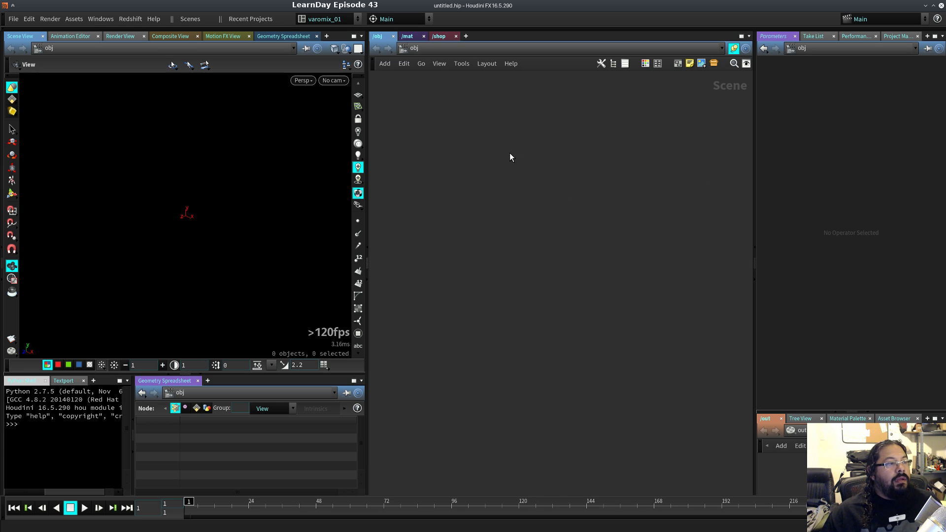
- Create a torus object in the obj network and enter its geometry network
key("Tab")
type("torus")
key("Return")
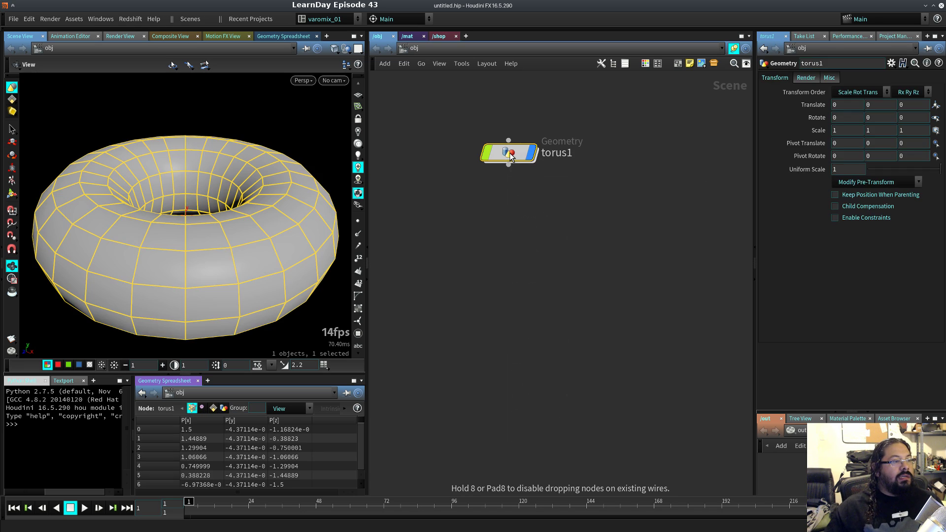
double_click(509, 153)
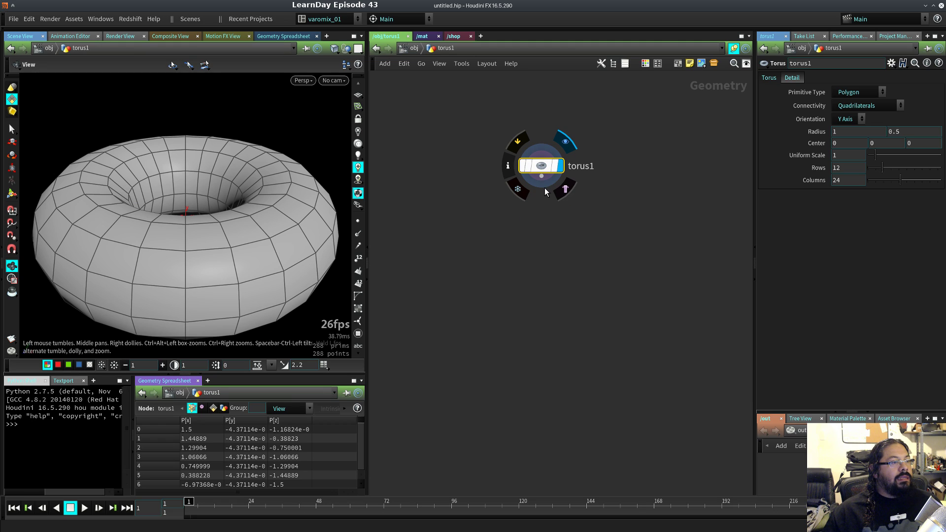
- Add an Attribute Wrangle node below the torus, wired to the torus output
left_click(542, 177)
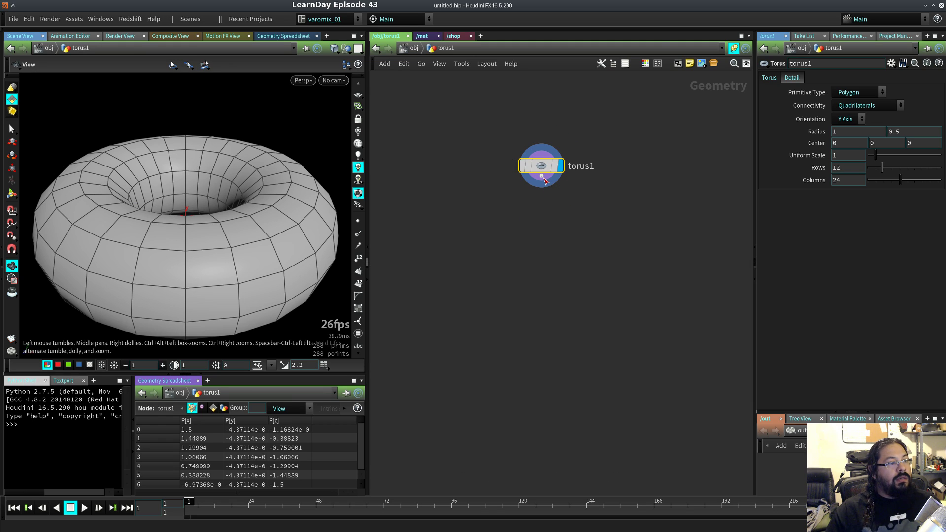
left_click(544, 180)
left_click(544, 180)
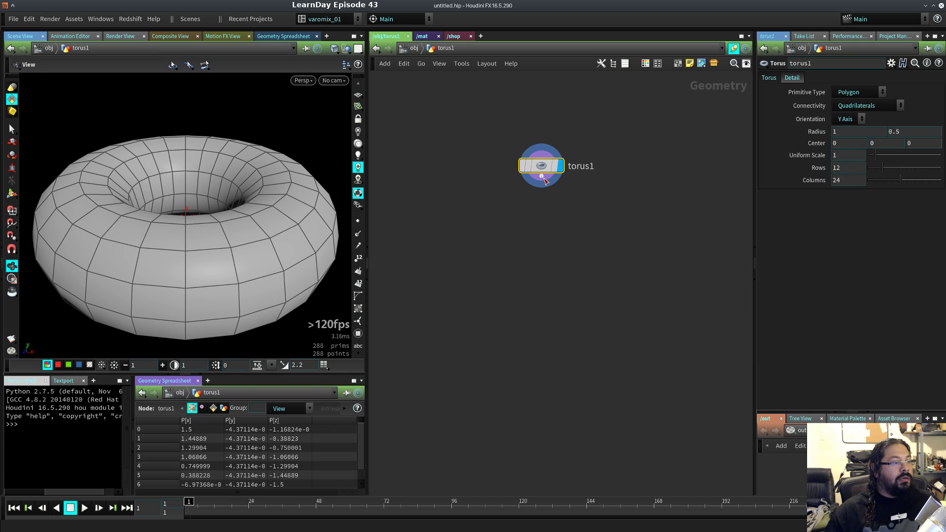
left_click(543, 180)
type("wrangle")
key("Return")
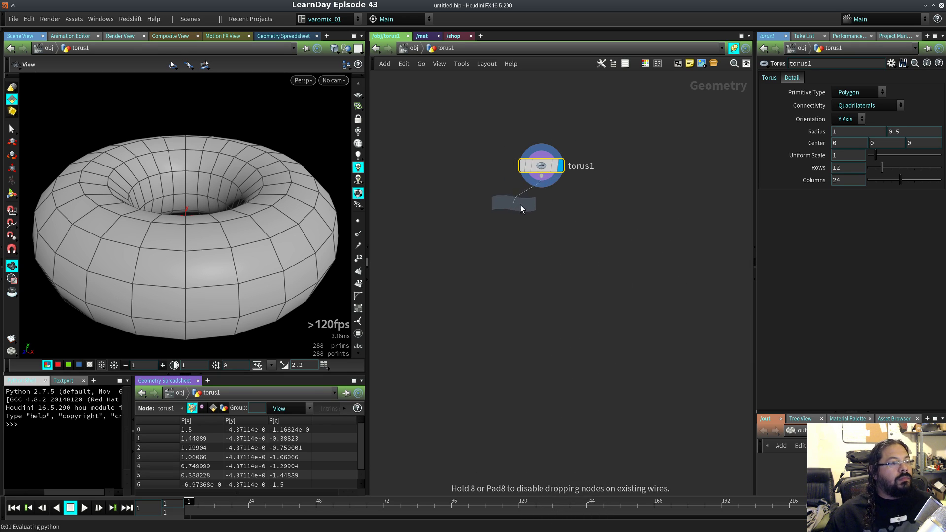
left_click(545, 207)
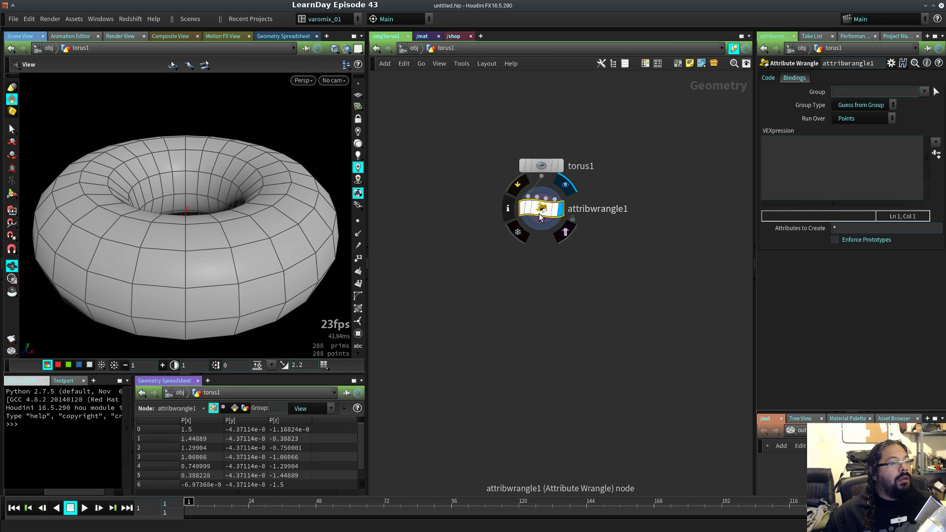
left_click(817, 170)
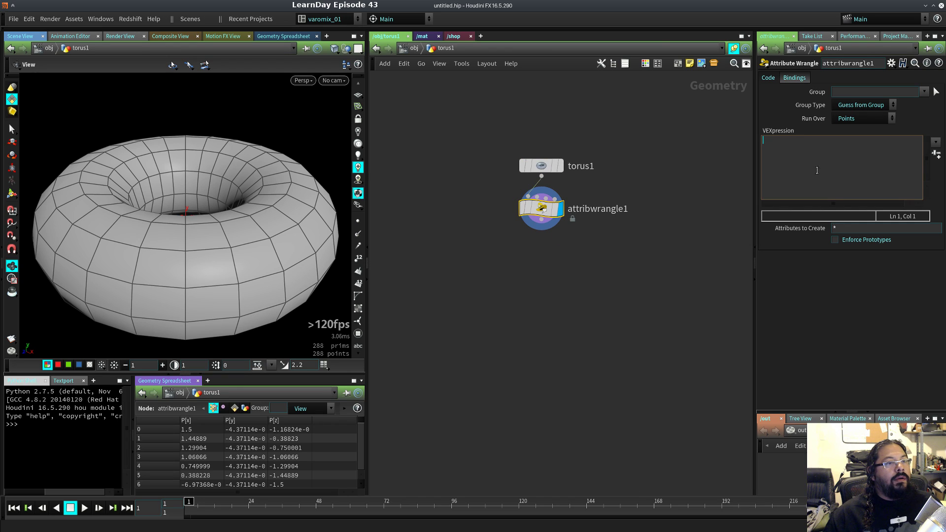
right_click(776, 131)
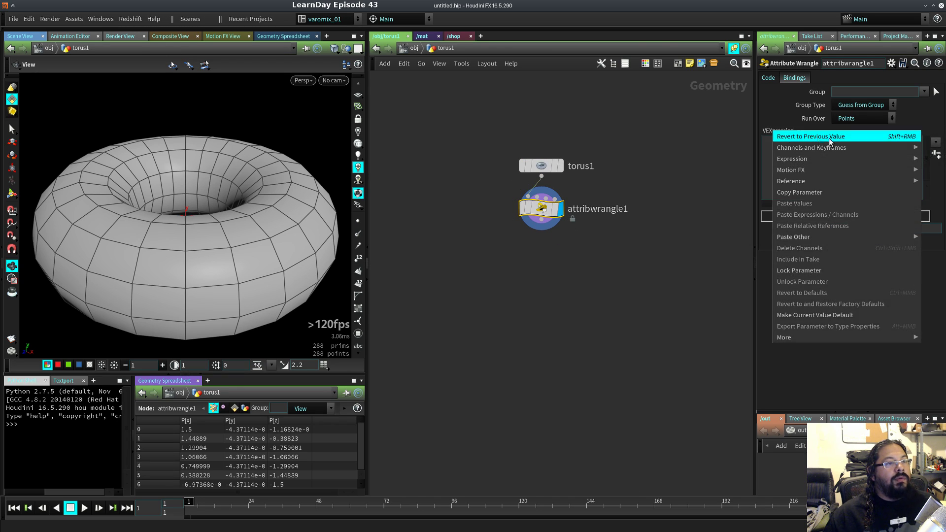
mouse_move(844, 156)
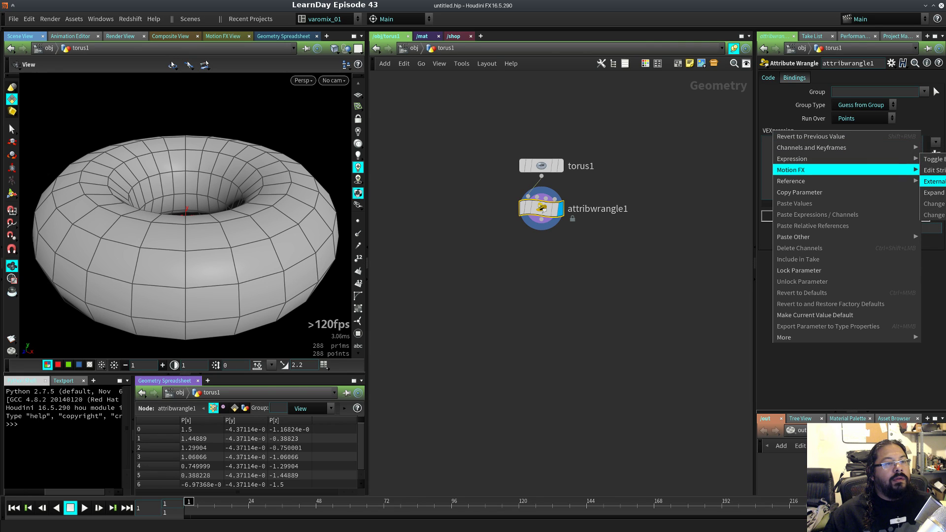
left_click(752, 161)
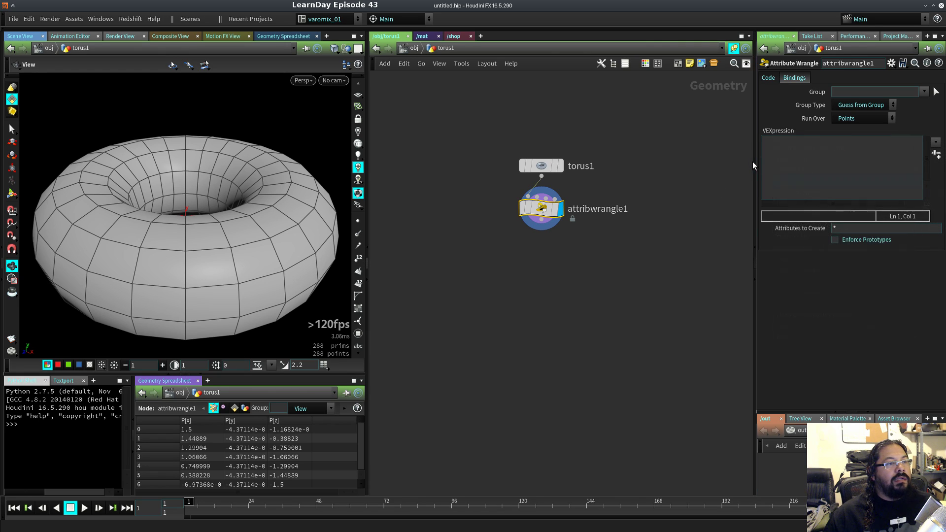
- Widen the parameter pane and open the wrangle's VEXpression in the External Expression Editor, moving the Visual Studio Code window into view
left_click_drag(754, 163, 454, 163)
right_click(472, 132)
mouse_move(577, 162)
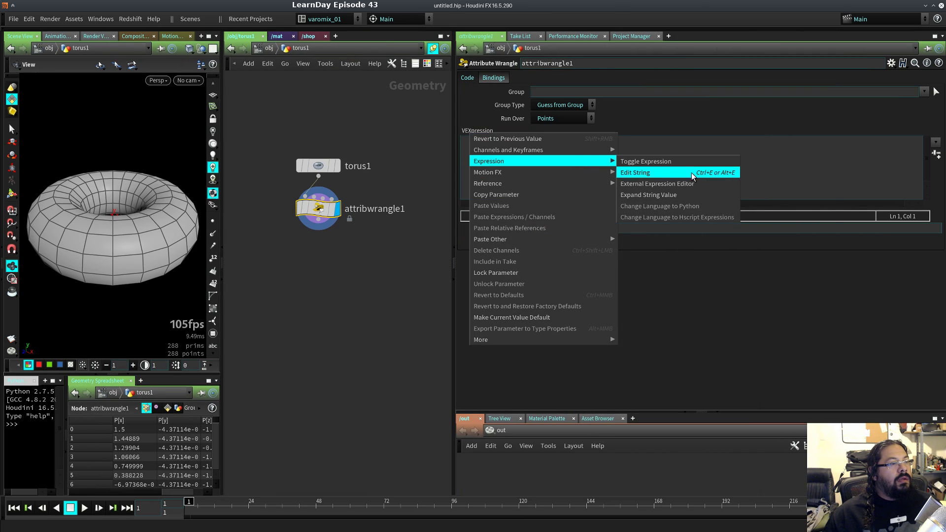
left_click(719, 185)
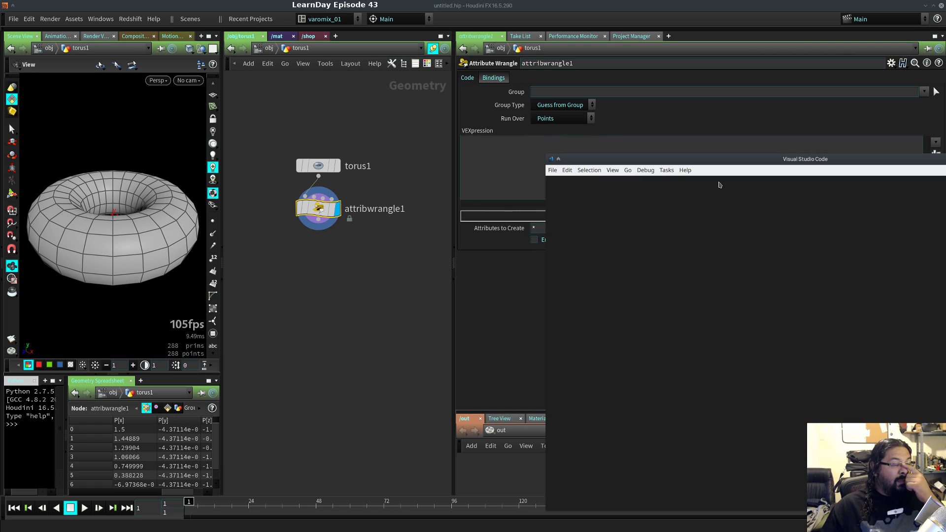
left_click_drag(802, 161, 534, 143)
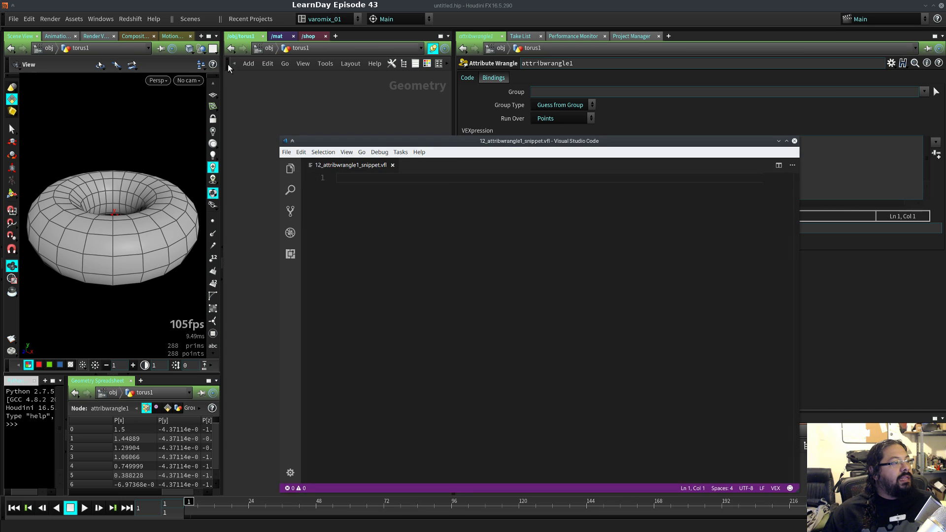
- Recheck where Houdini's external expressions editor preference is, and return to the wrangle snippet in Visual Studio Code, repositioning its window
left_click(30, 18)
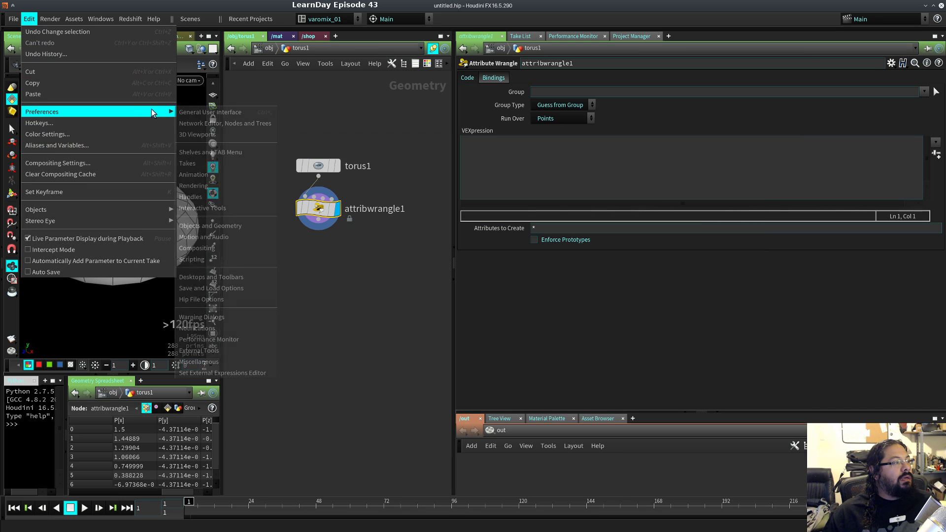
left_click(378, 327)
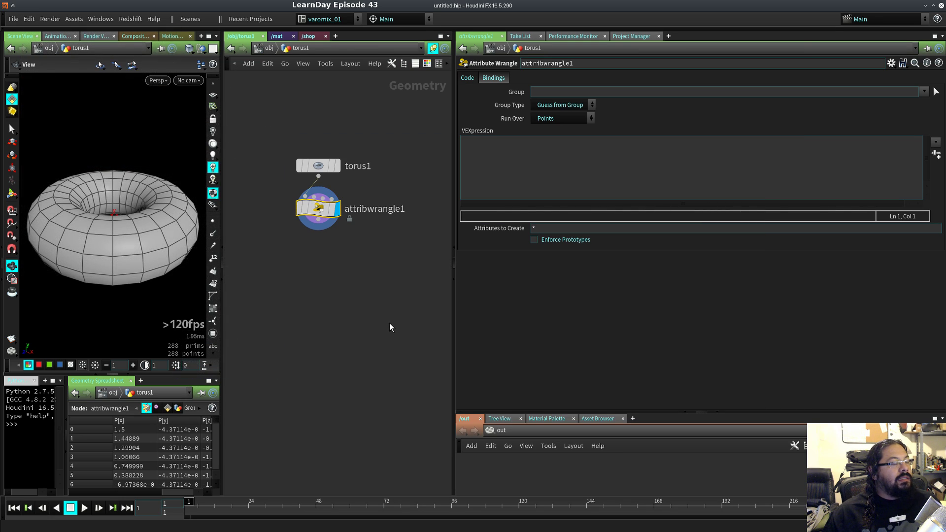
key("alt+Tab")
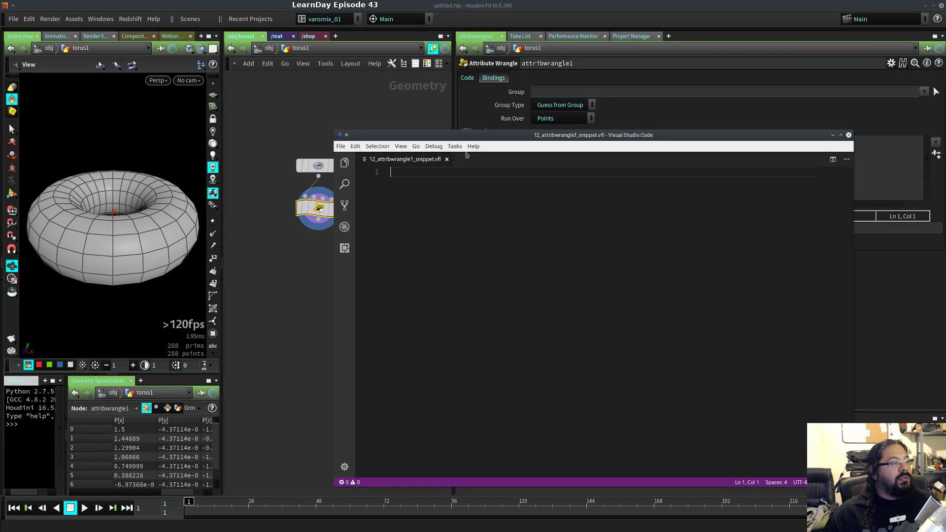
left_click_drag(728, 160, 623, 259, "alt")
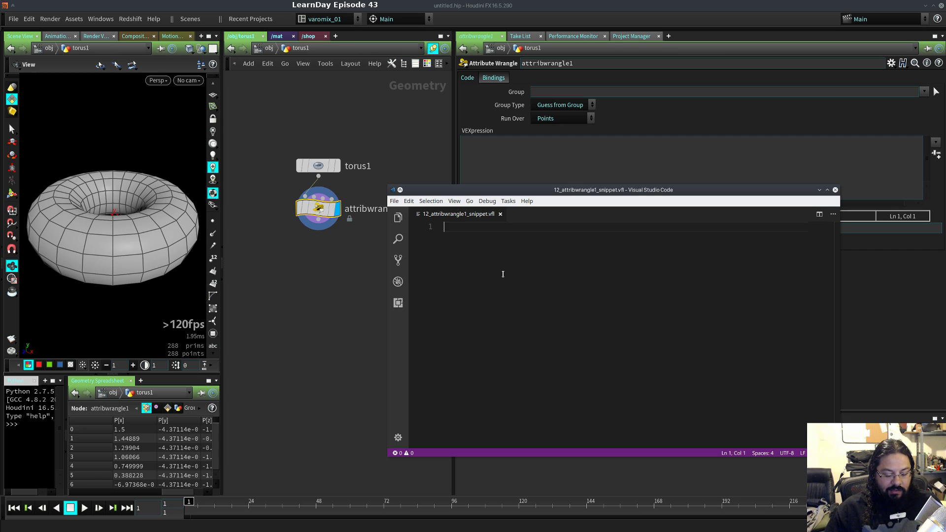
- Write the line "// comment" in the wrangle snippet, save it, and move the editor window clear of Houdini's VEXpression field
type("//")
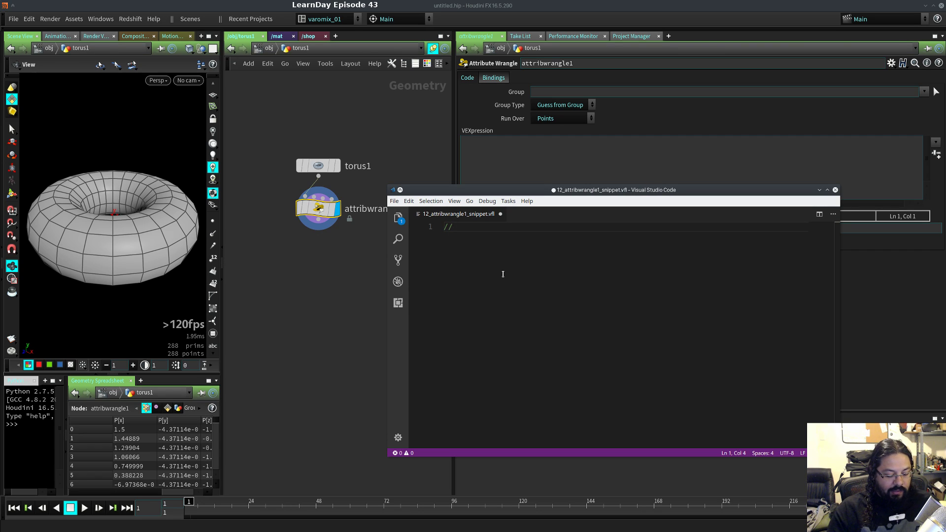
type(" commen")
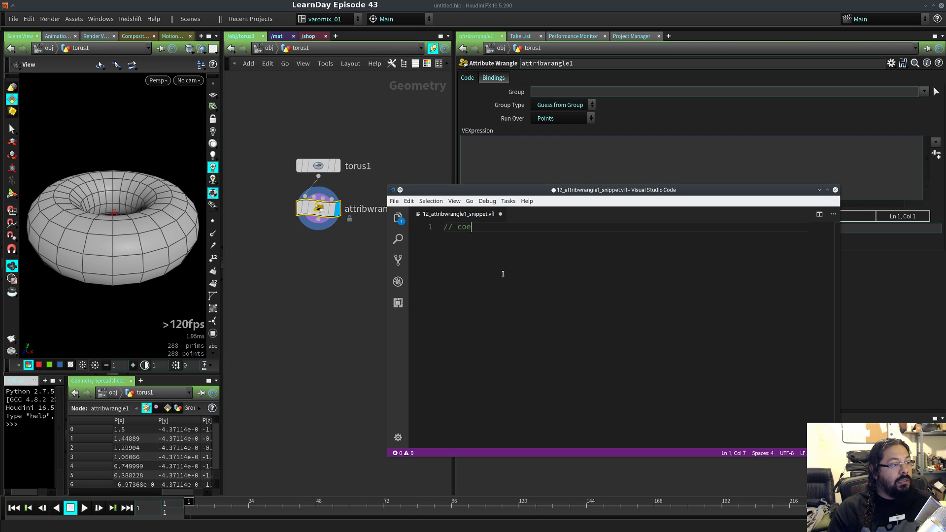
type("t")
key("ctrl+s")
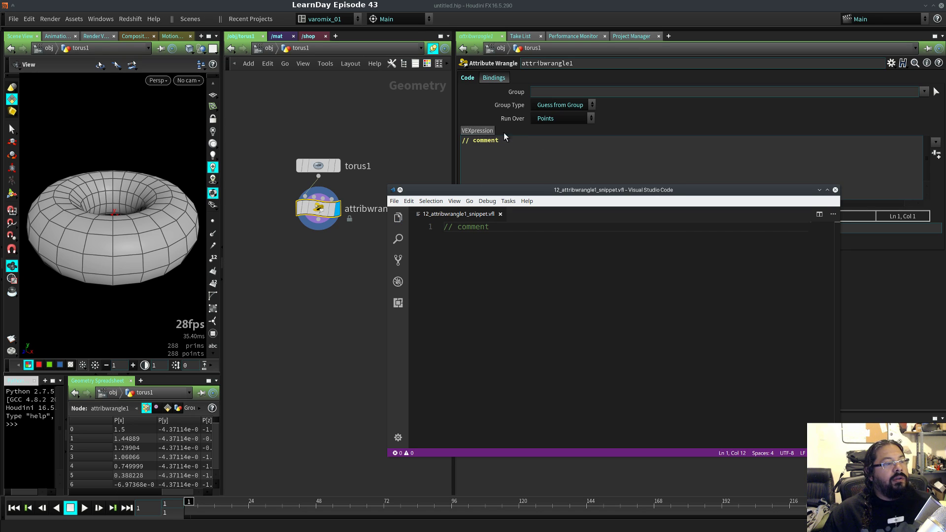
left_click_drag(532, 190, 563, 238)
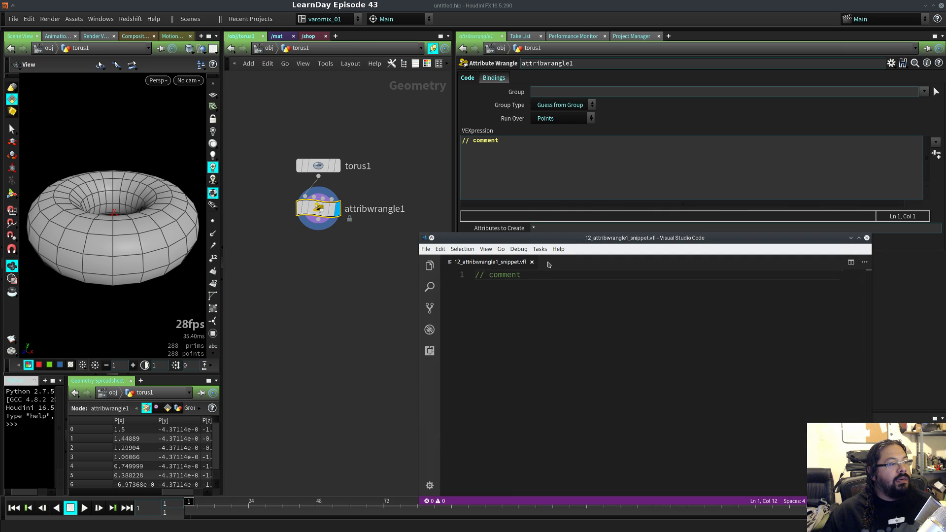
key("Return")
type("@")
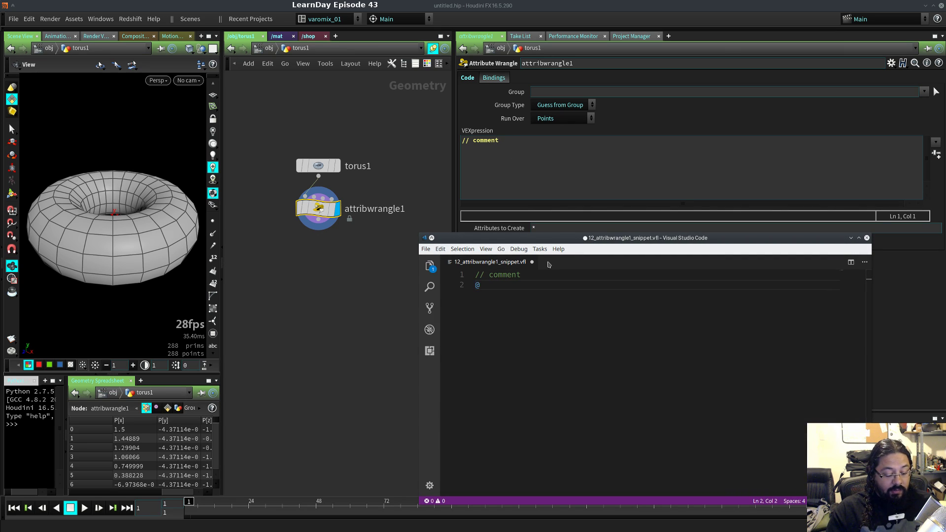
type("pts =")
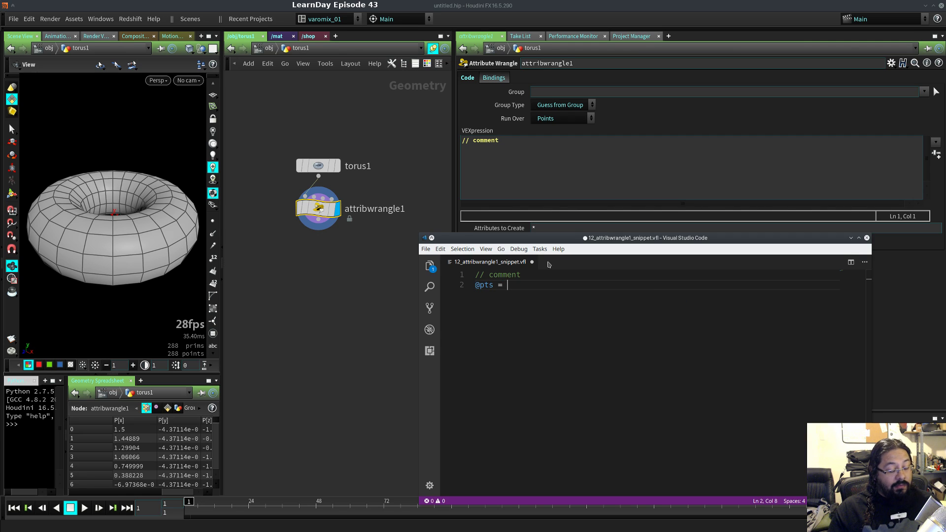
type(" @")
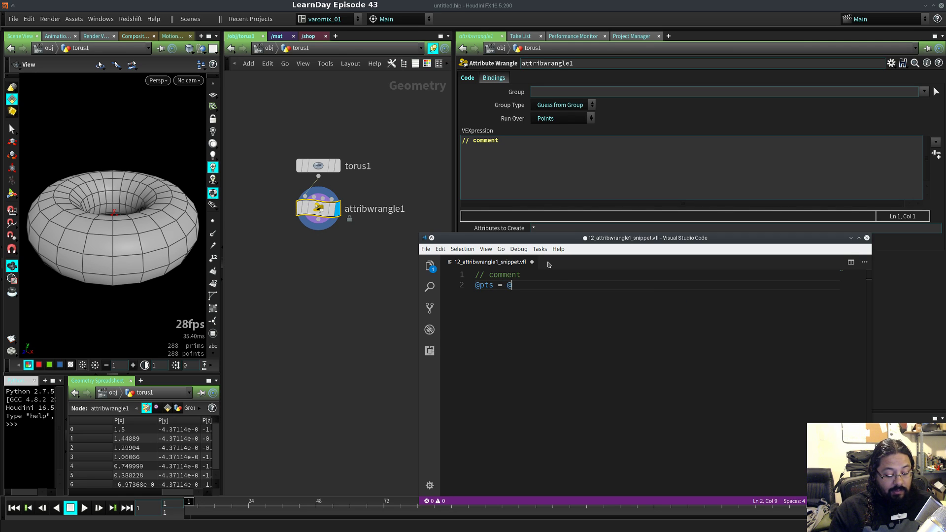
type("ptnum;")
key("Return")
key("ctrl+s")
left_click_drag(230, 441, 356, 430)
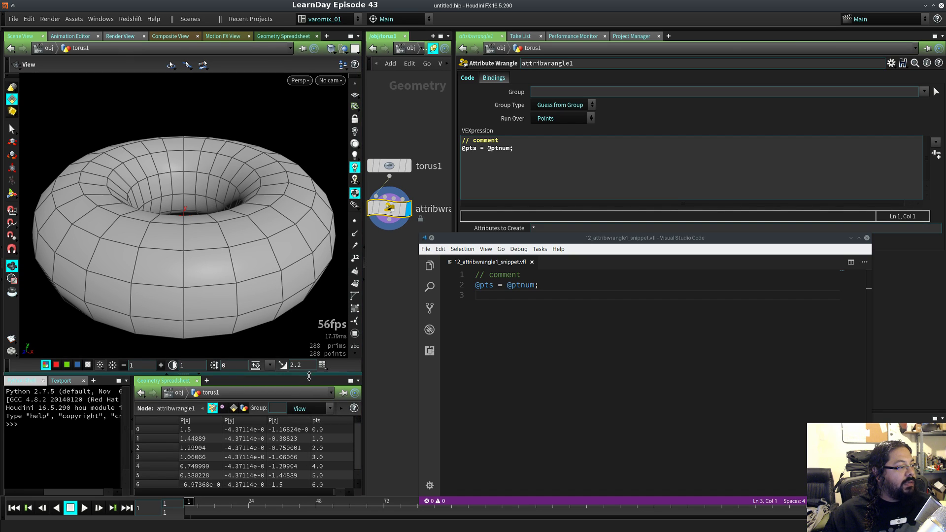
left_click_drag(307, 373, 308, 296)
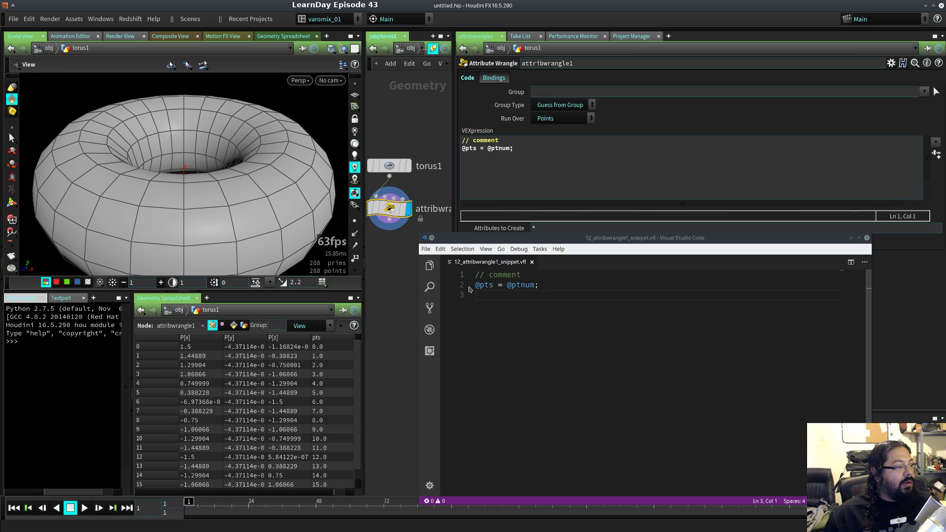
left_click(476, 285)
type("i")
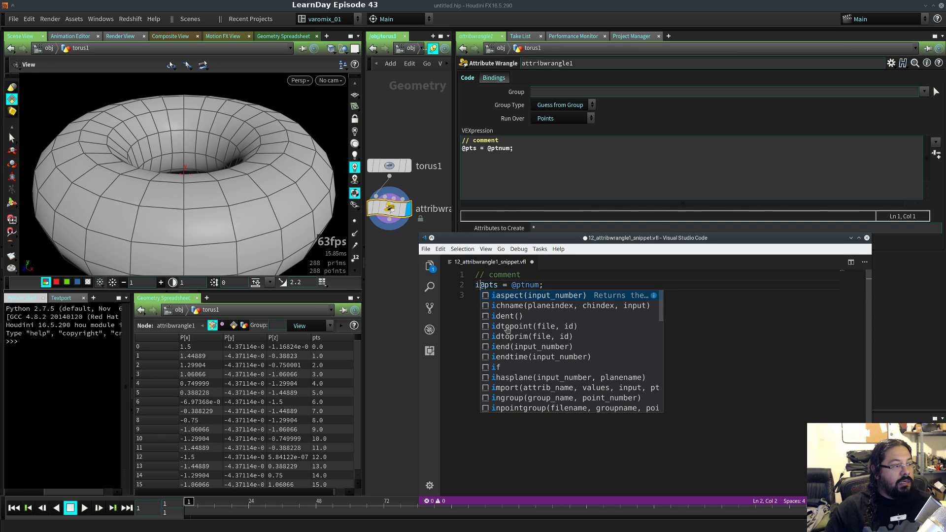
key("ctrl+s")
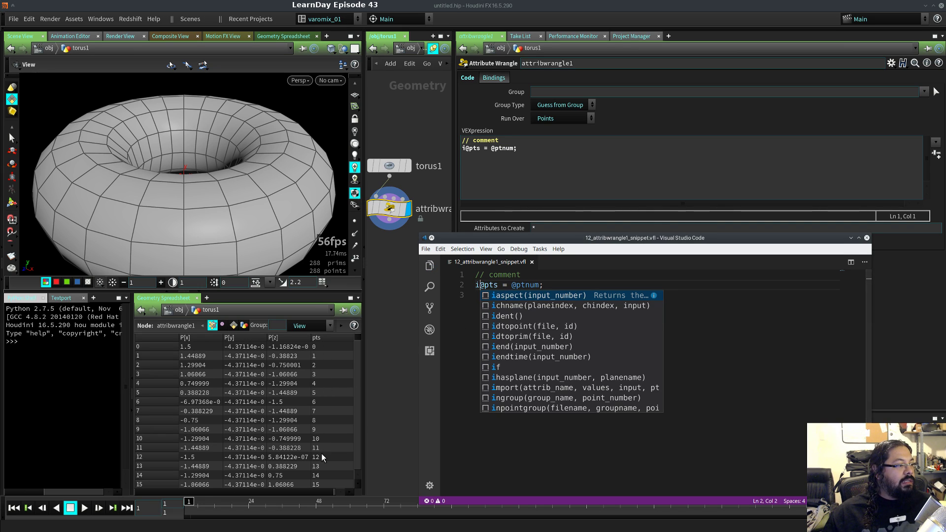
left_click(566, 310)
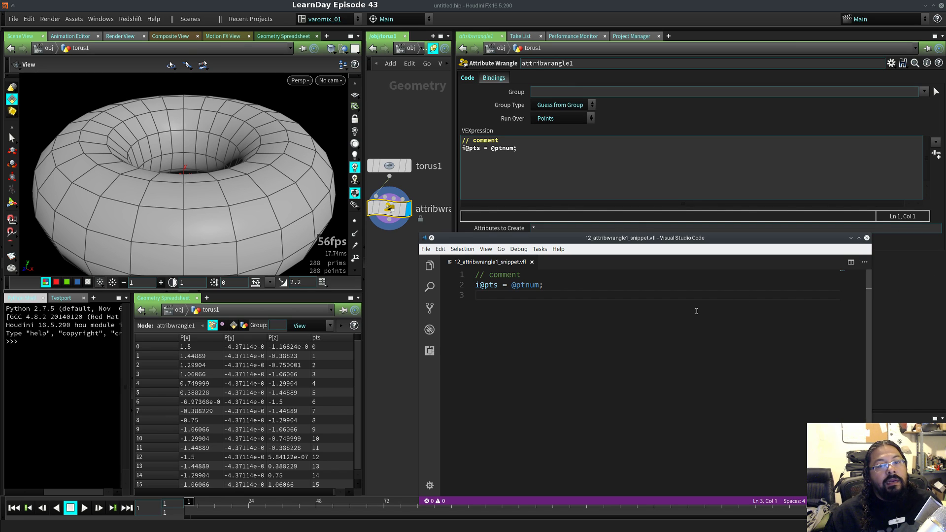
- Close the Visual Studio Code window and rebalance the Houdini panes, widening the network editor
left_click(867, 238)
left_click_drag(450, 315, 724, 321)
left_click_drag(580, 364, 351, 364)
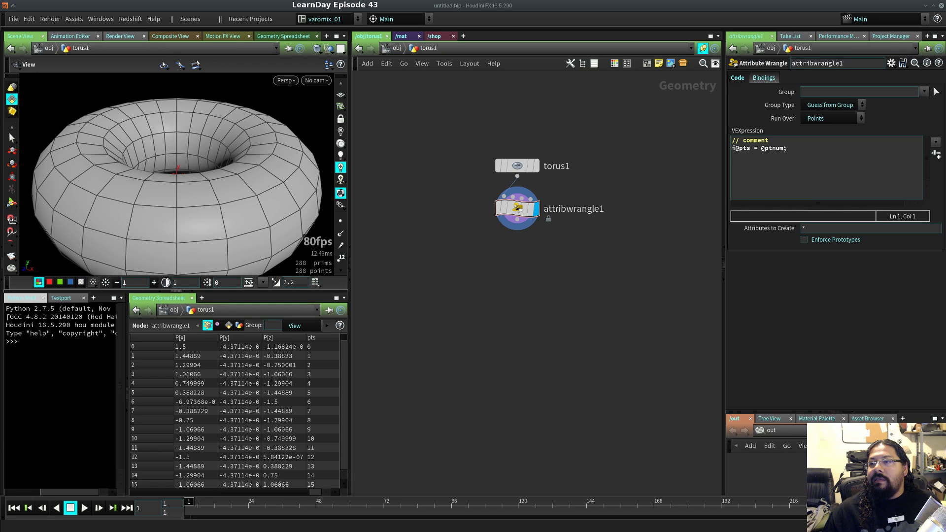
- Switch to Sublime Text, close the houdini.env file, and shrink and move its window off the Houdini view
key("alt+Tab")
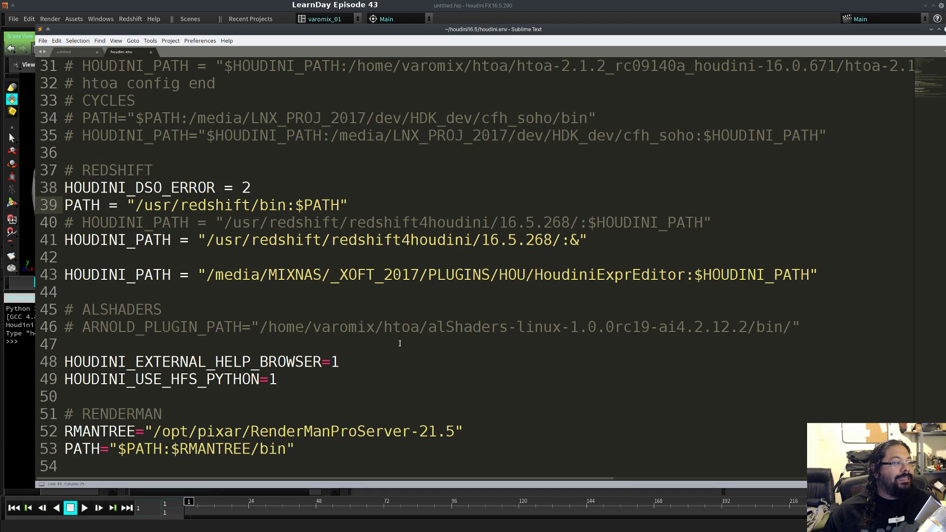
left_click(152, 55)
right_click_drag(110, 155, 591, 335, "alt")
left_click_drag(644, 337, 945, 455, "alt")
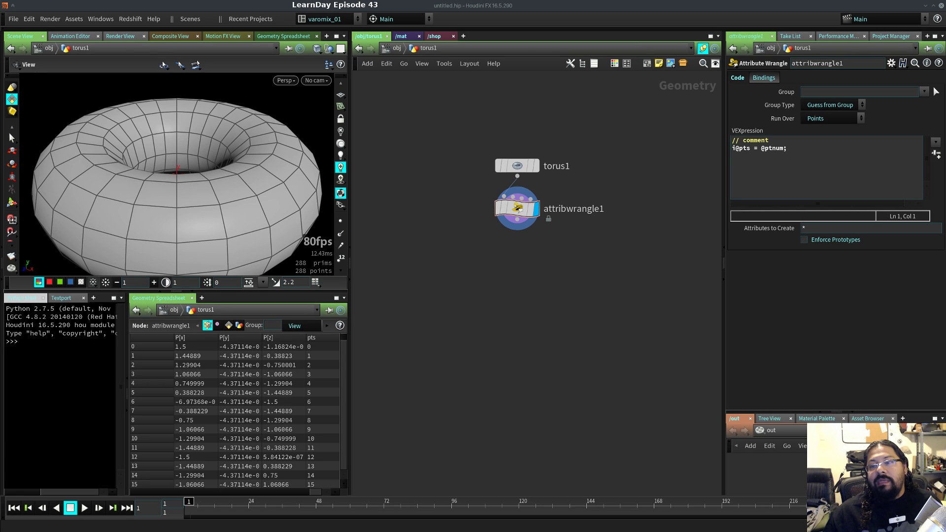
- Switch to the browser showing Pixar's RenderMan site and open the What's New page from the RenderMan 21.6 banner
left_click_drag(945, 241, 542, 39)
key("super+Page_Up")
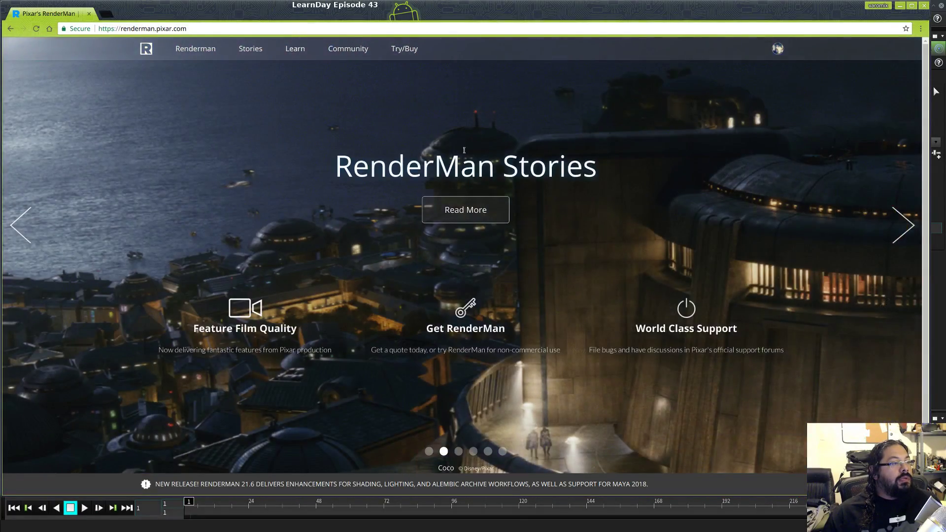
left_click(18, 236)
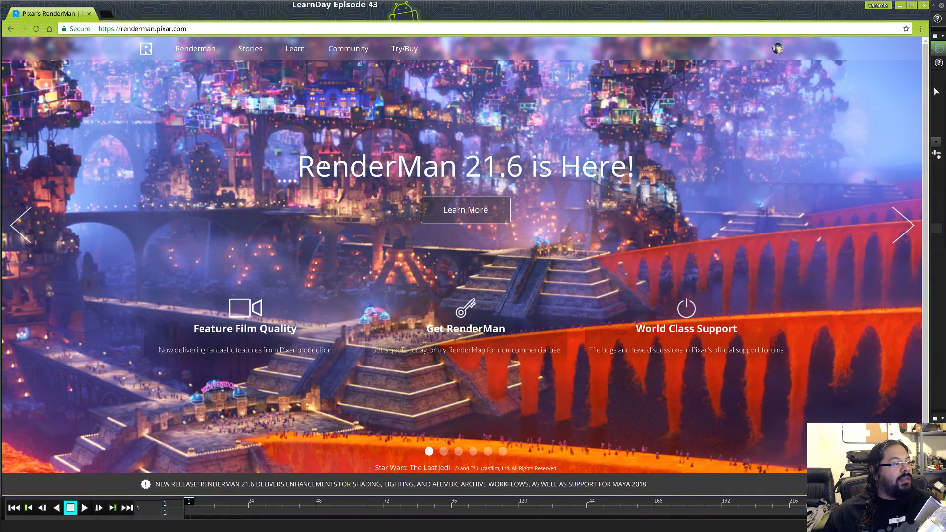
left_click_drag(294, 167, 657, 175)
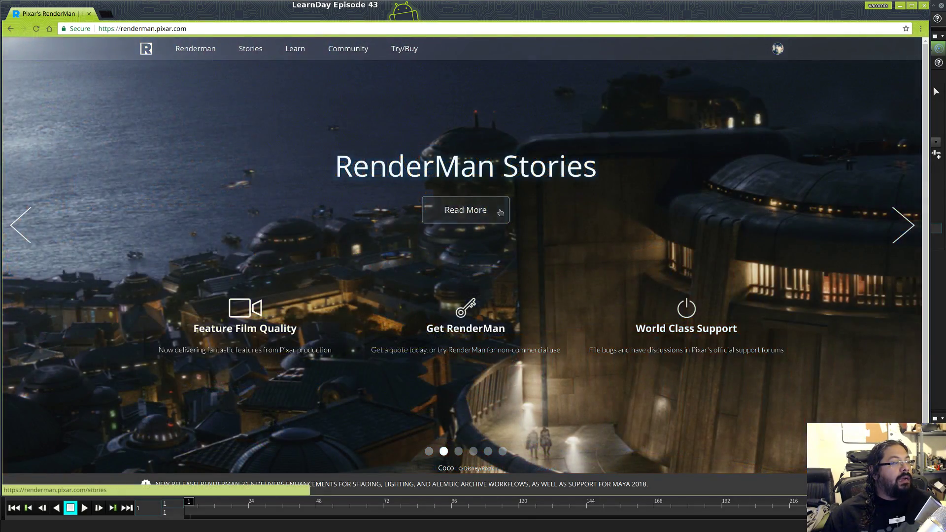
left_click(19, 226)
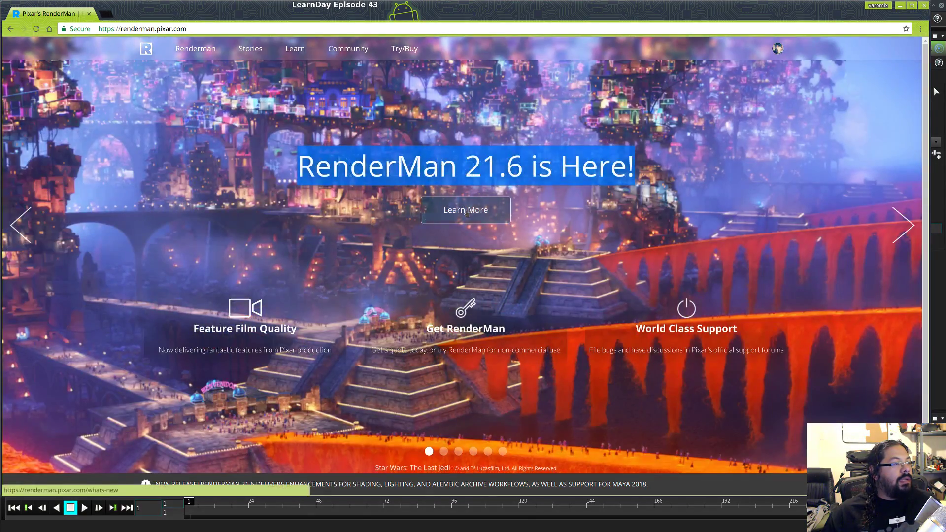
left_click(467, 211)
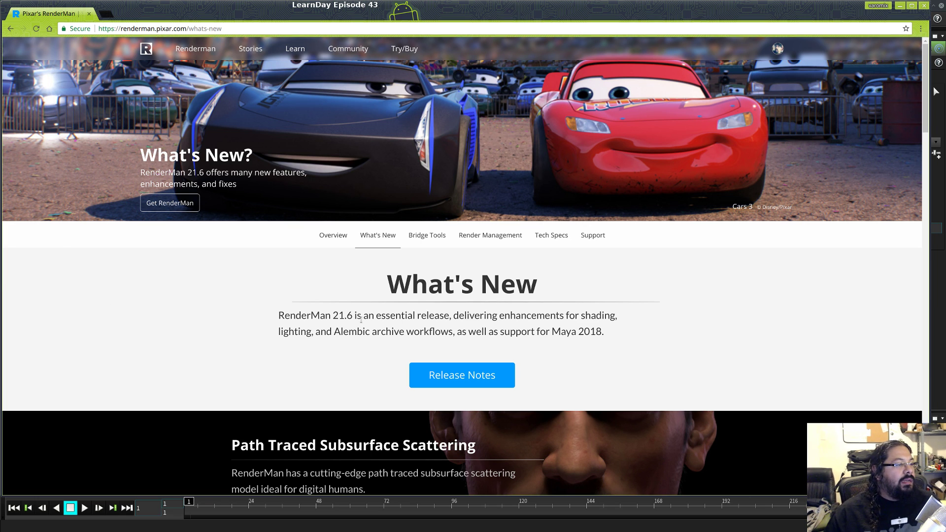
- Skim the What's New page and open the RenderMan 21.6 release notes
scroll(185, 294, "down", 12)
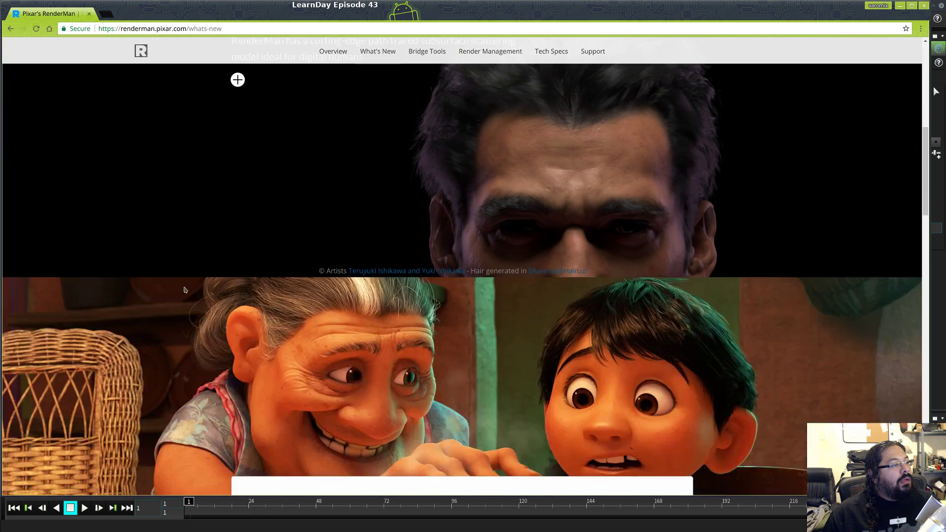
scroll(186, 294, "up", 12)
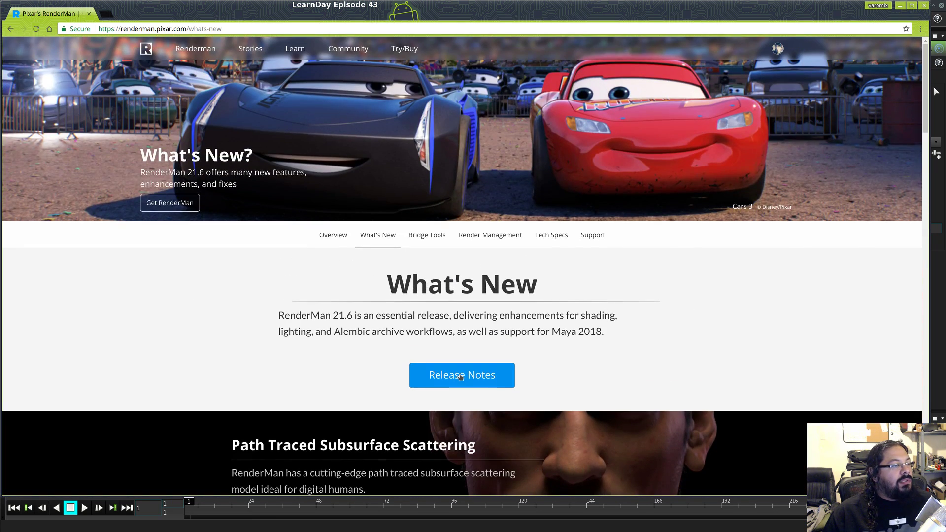
left_click(460, 376)
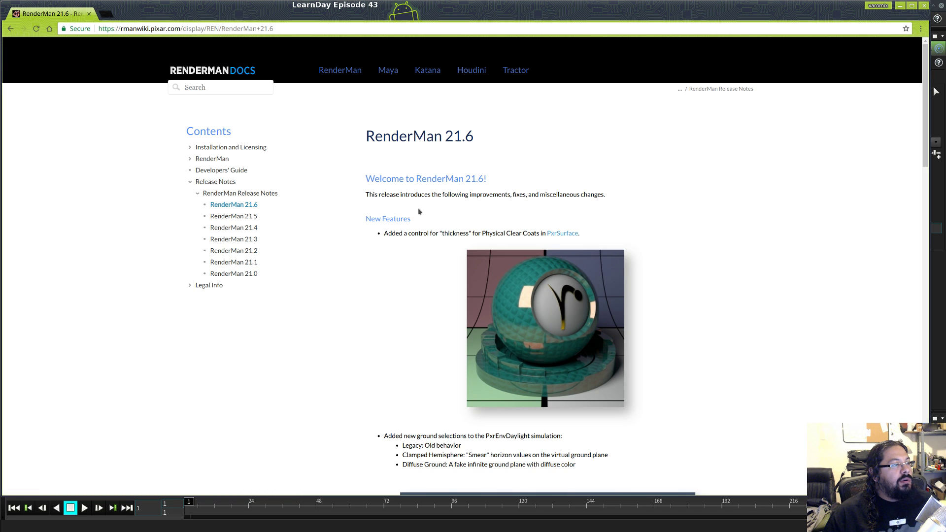
- Read through the RenderMan 21.6 release notes, covering new features, miscellaneous changes, bug fixes and known limitations
scroll(434, 197, "down", 3)
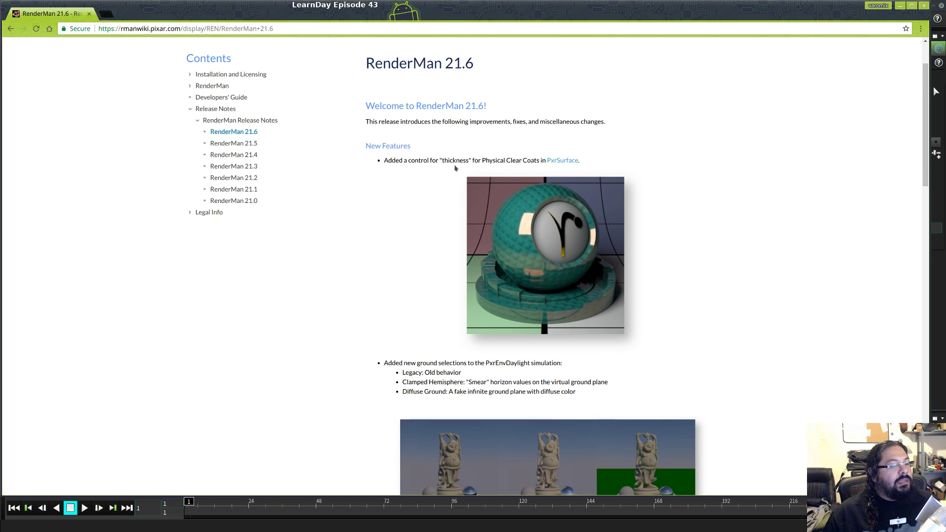
scroll(428, 177, "down", 10)
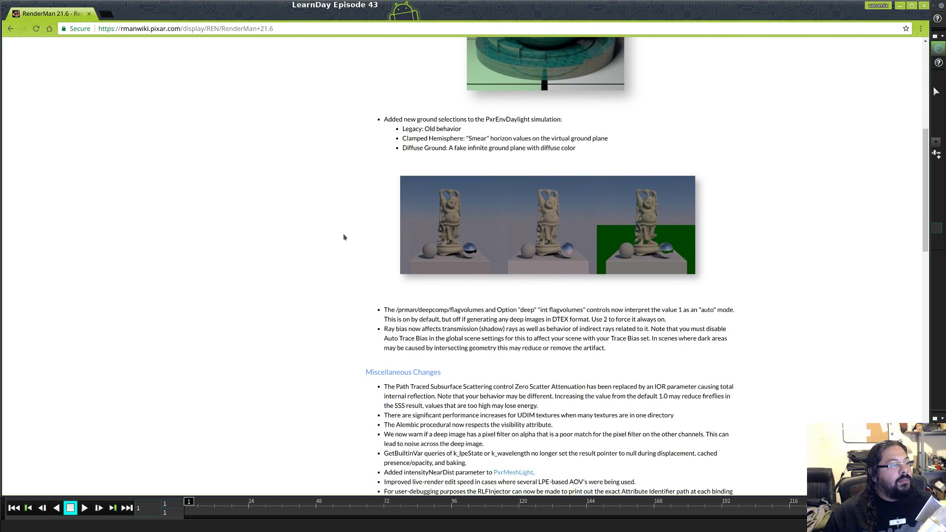
scroll(350, 256, "down", 4)
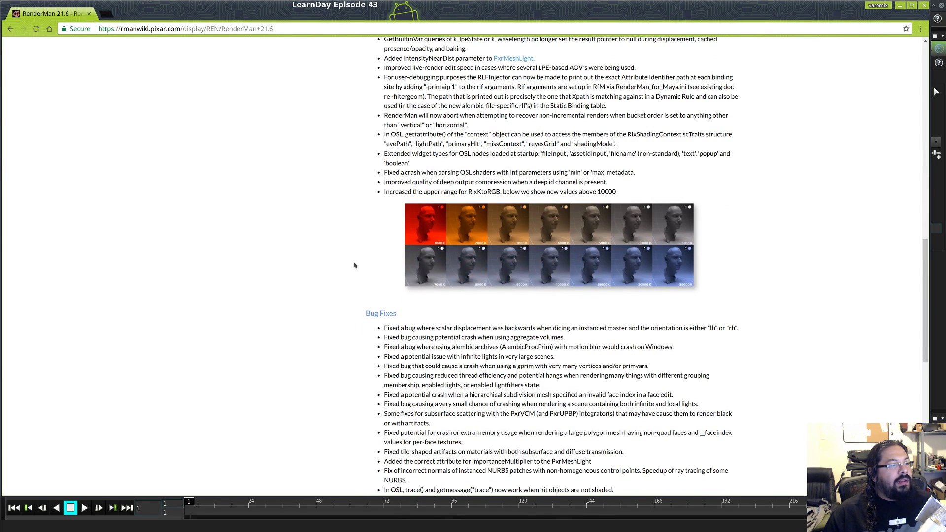
scroll(355, 270, "down", 4)
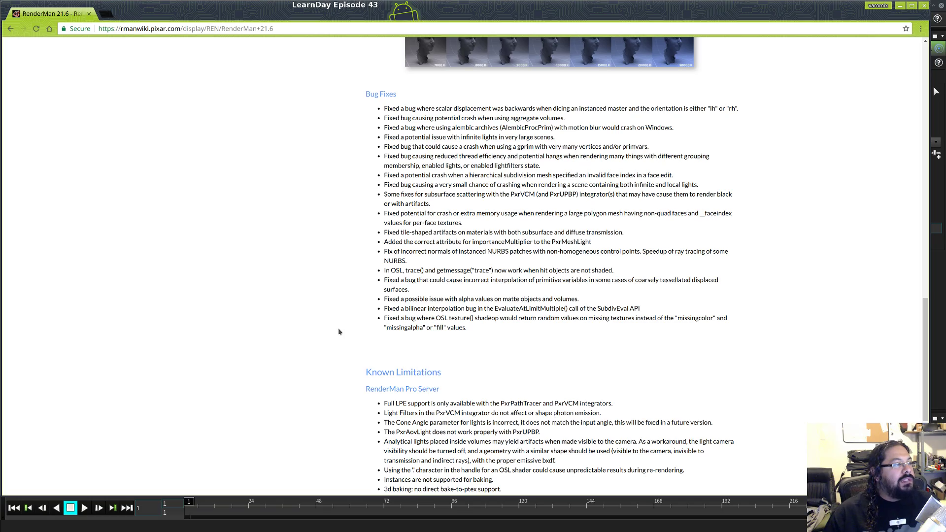
scroll(339, 332, "down", 4)
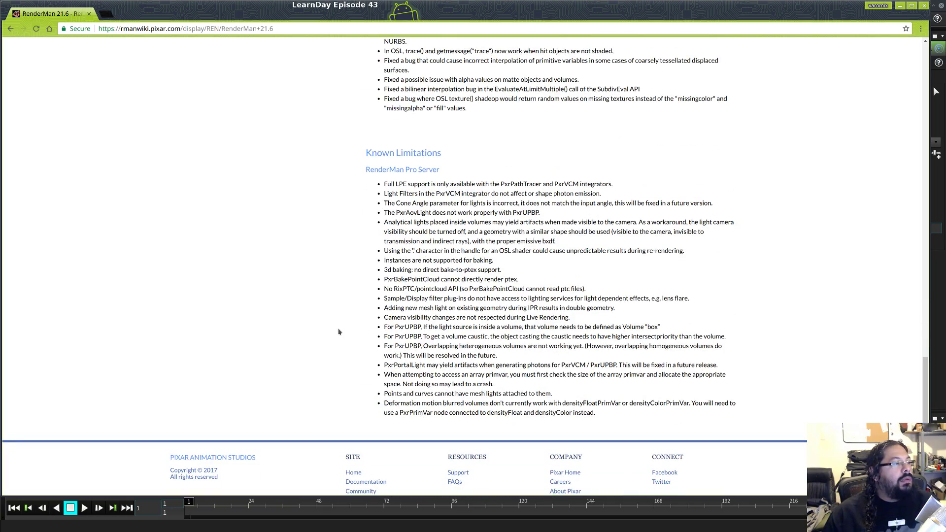
scroll(338, 332, "up", 15)
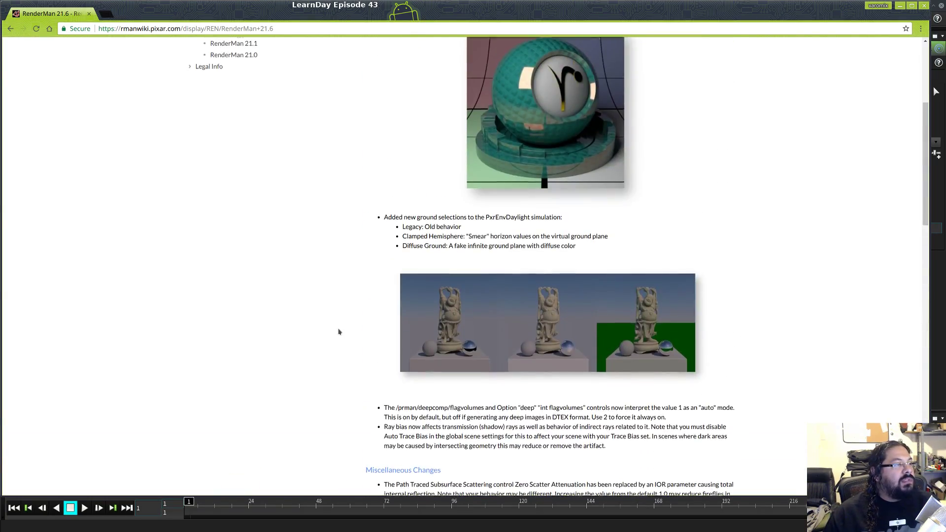
scroll(339, 332, "up", 4)
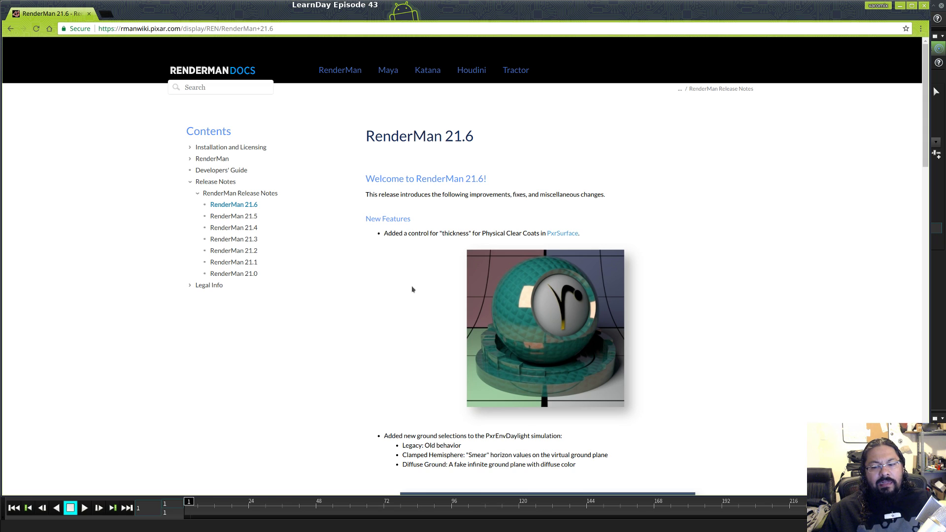
- Open the release notes for RenderMan 21.5, 21.4, 21.3, 21.2, 21.1 and 21.0, each in its own background tab
middle_click(248, 218)
middle_click(247, 228)
middle_click(247, 239)
middle_click(244, 252)
middle_click(246, 263)
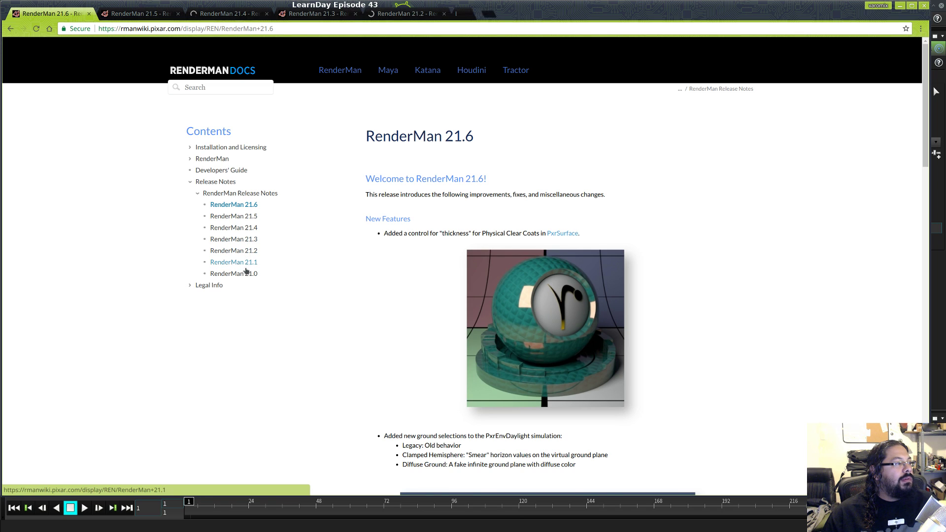
middle_click(249, 274)
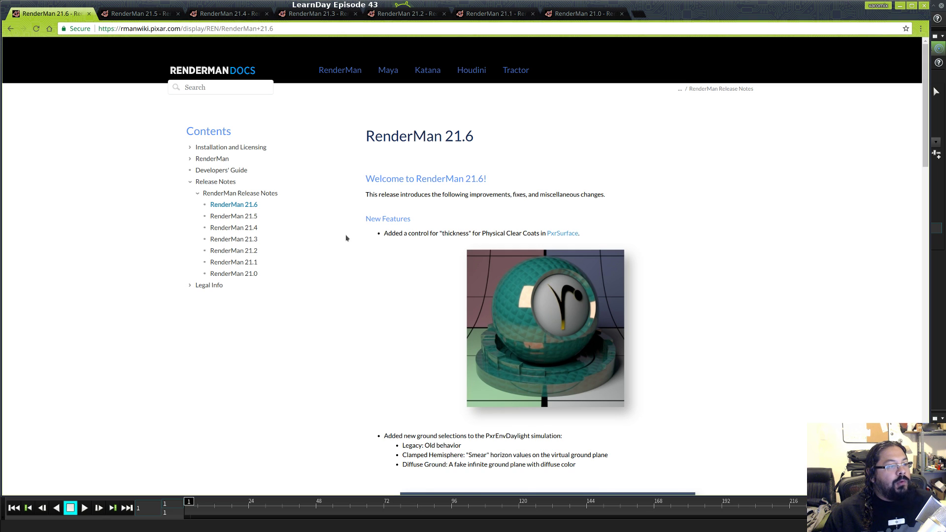
- Skim the release notes for RenderMan 21.5 and 21.4, and bring up the notes for RenderMan 21.3
key("ctrl+Tab")
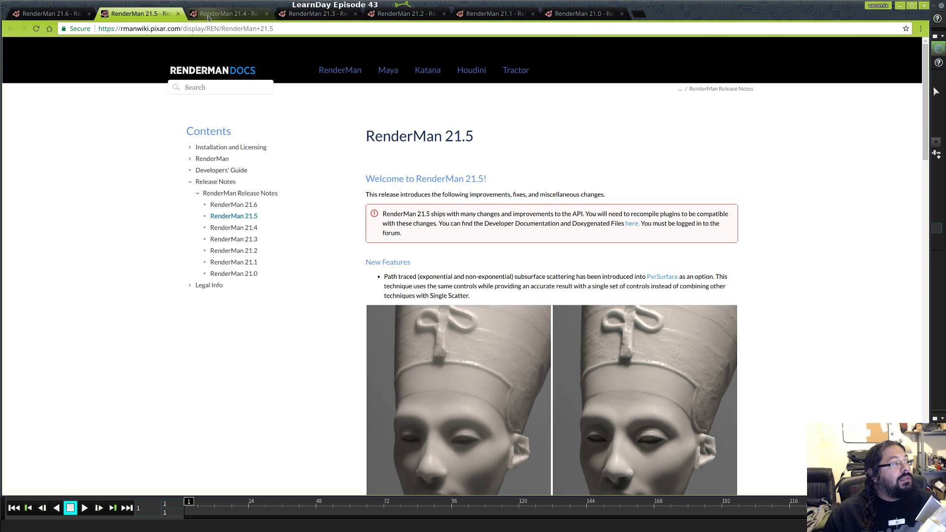
scroll(351, 212, "down", 20)
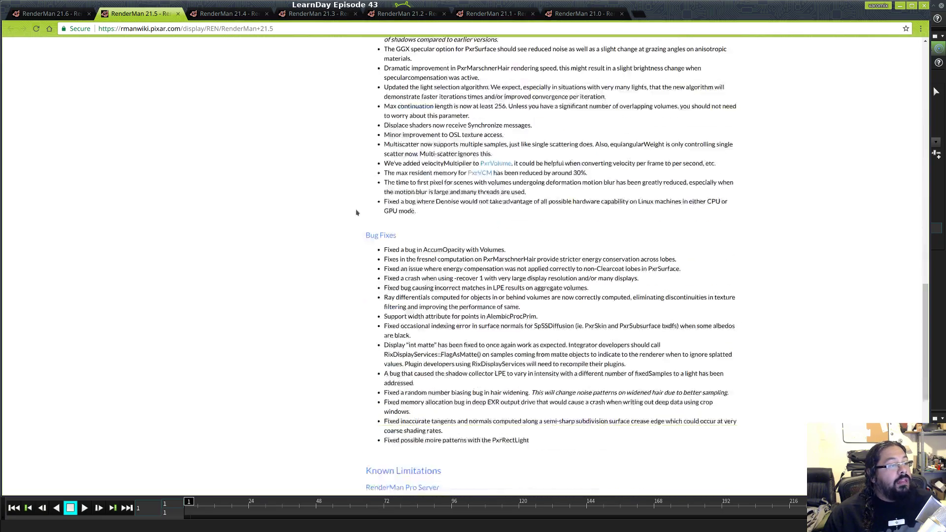
scroll(357, 213, "down", 2)
key("ctrl+Tab")
scroll(412, 173, "down", 5)
scroll(413, 173, "down", 20)
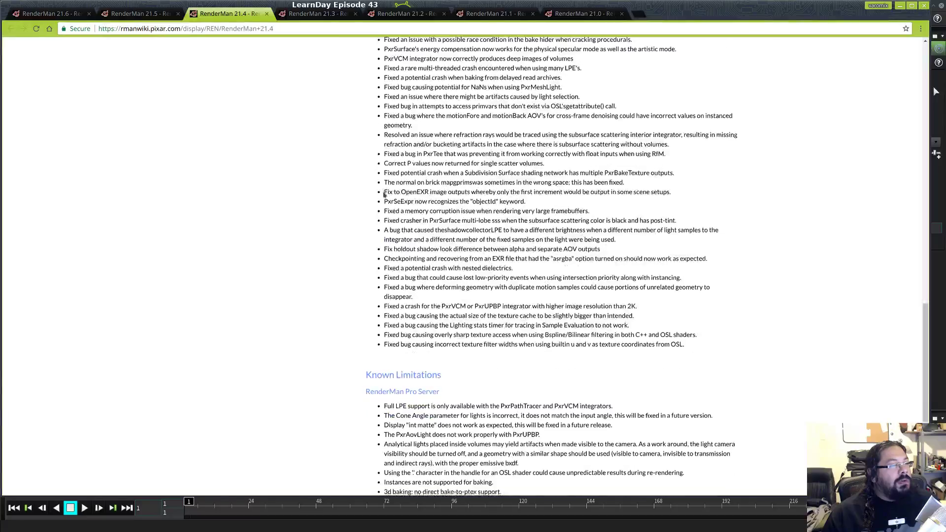
left_click(313, 18)
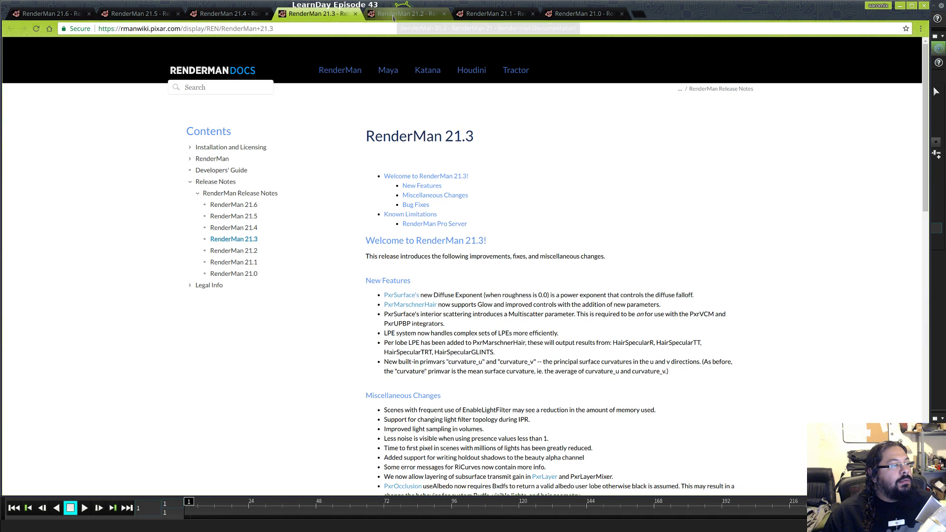
- Close the RenderMan 21.0 through 21.5 release notes tabs and the browser window to return to Houdini
left_click(622, 14)
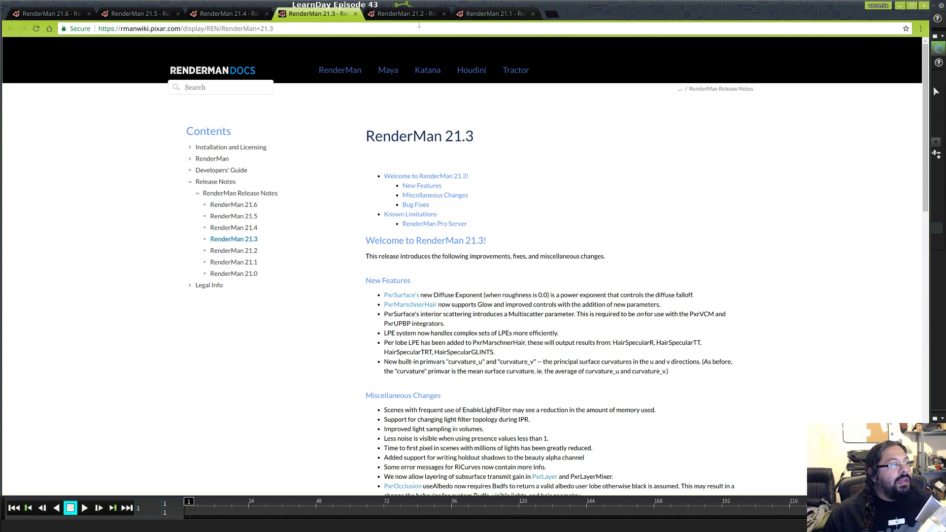
left_click(533, 14)
left_click(444, 14)
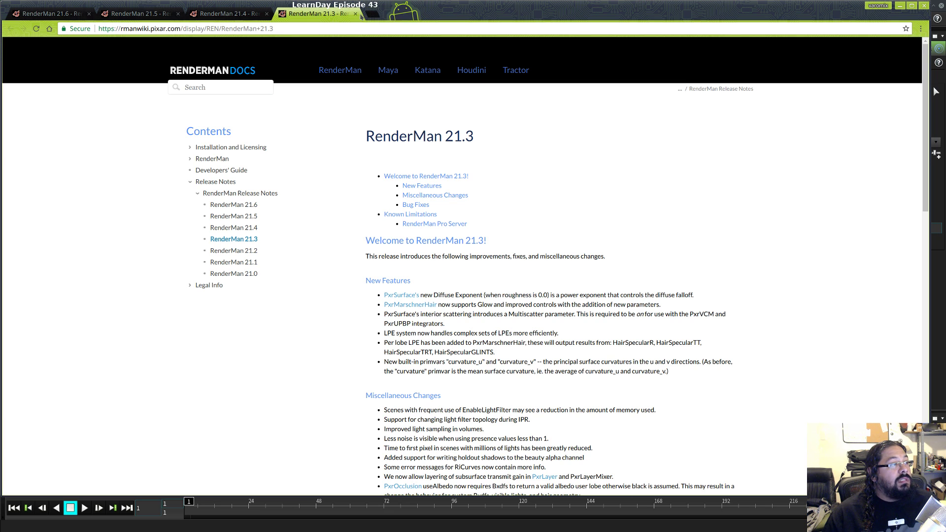
left_click(354, 14)
left_click(267, 14)
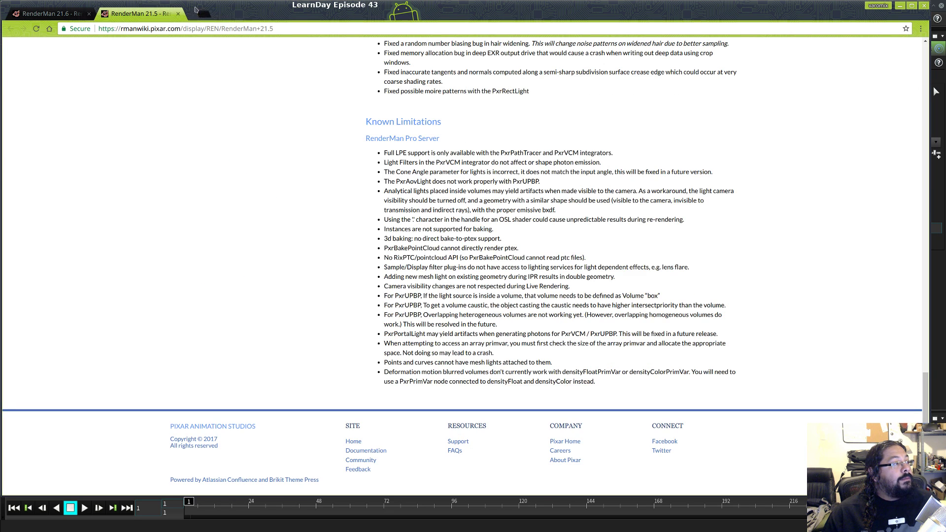
left_click(178, 13)
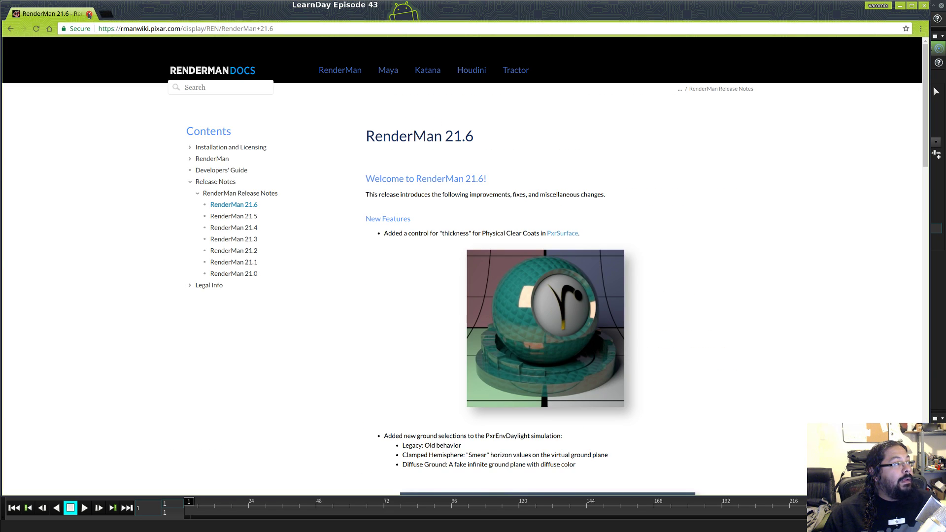
left_click(923, 6)
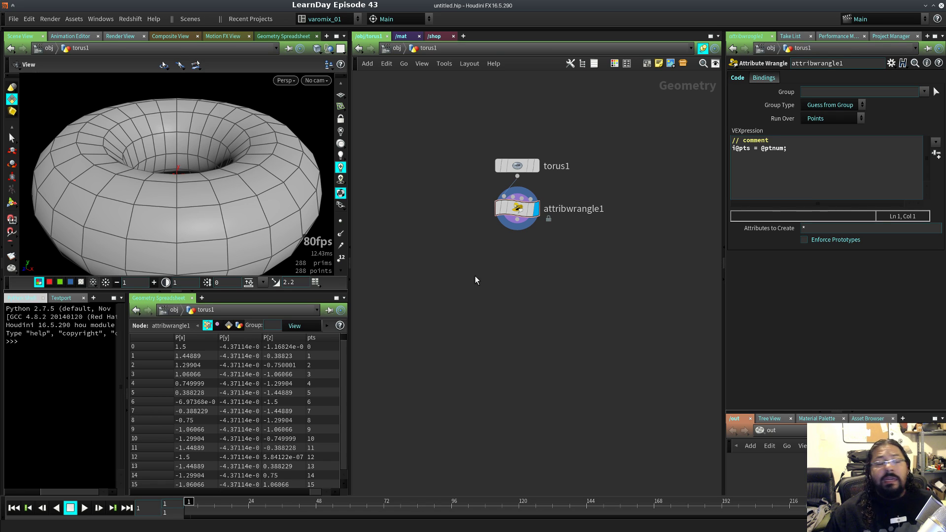
- Open the Houdini help contents in the browser and add a new browser tab
left_click(154, 18)
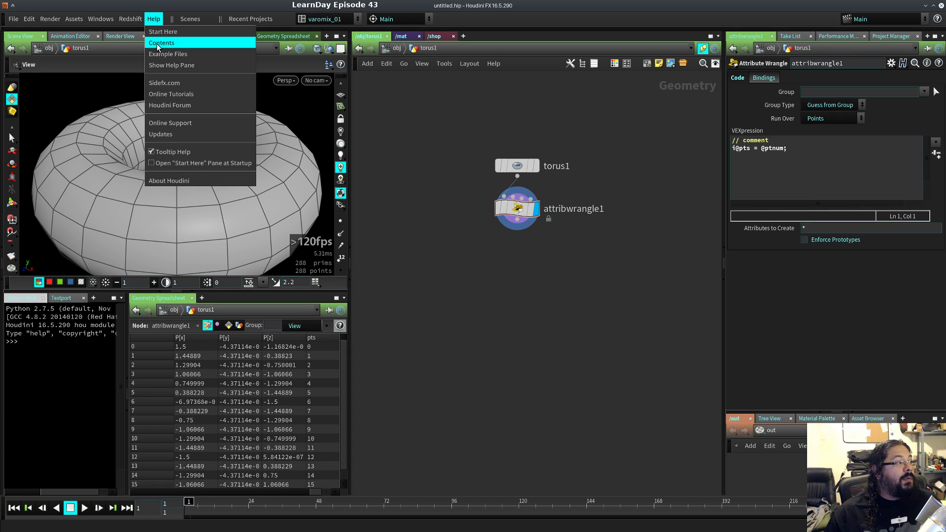
left_click(158, 44)
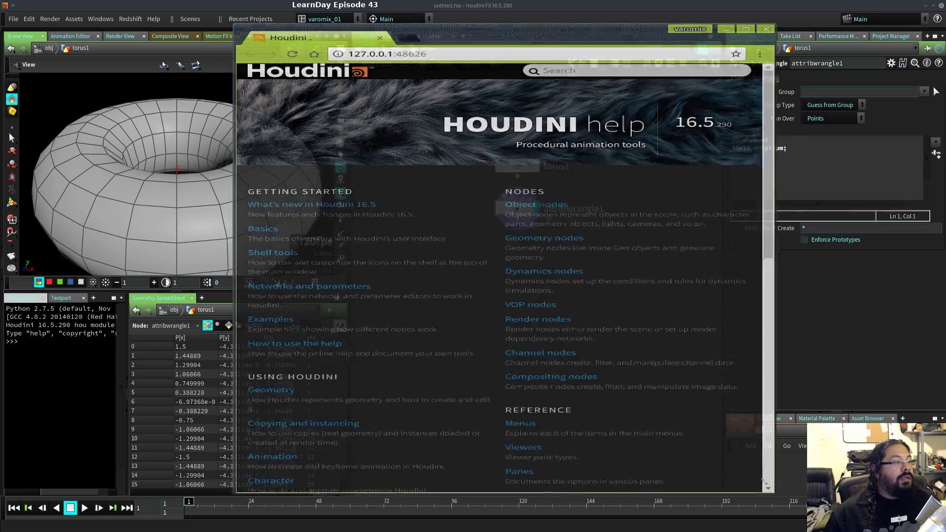
left_click(341, 37)
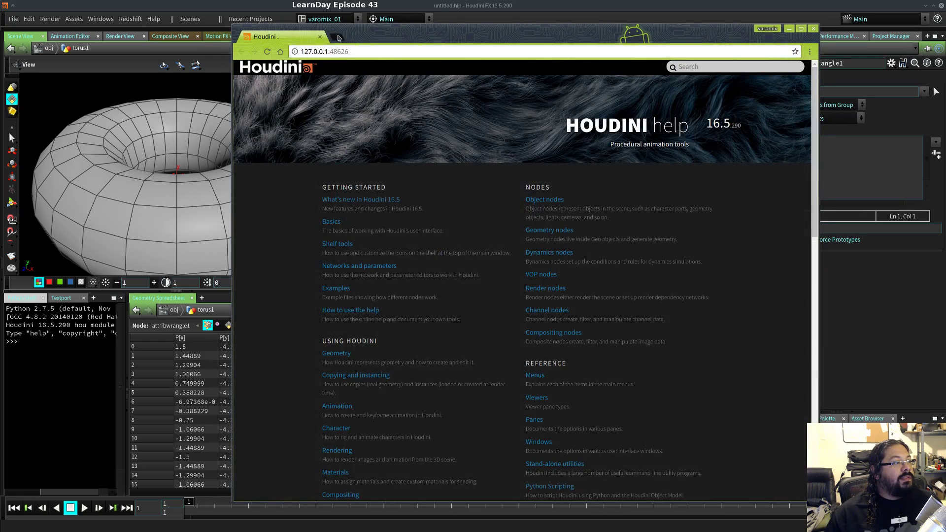
- Load sidefx.com and open the What's New in Houdini 16.5 page from the home page banner
type("sidefx.com")
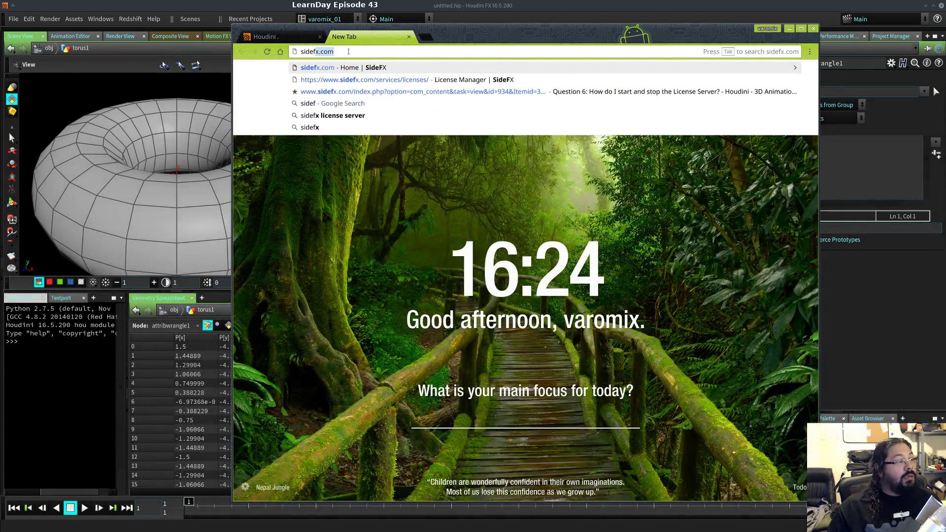
key("Return")
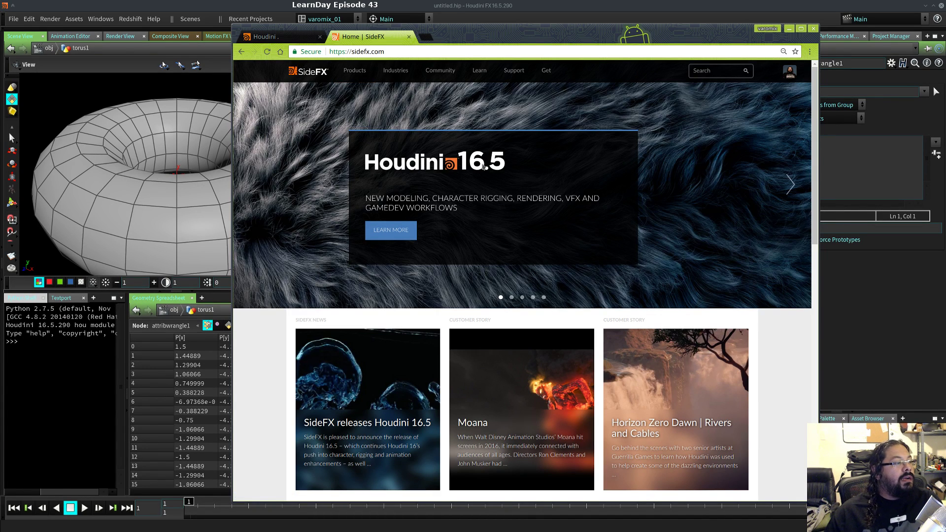
left_click(399, 230)
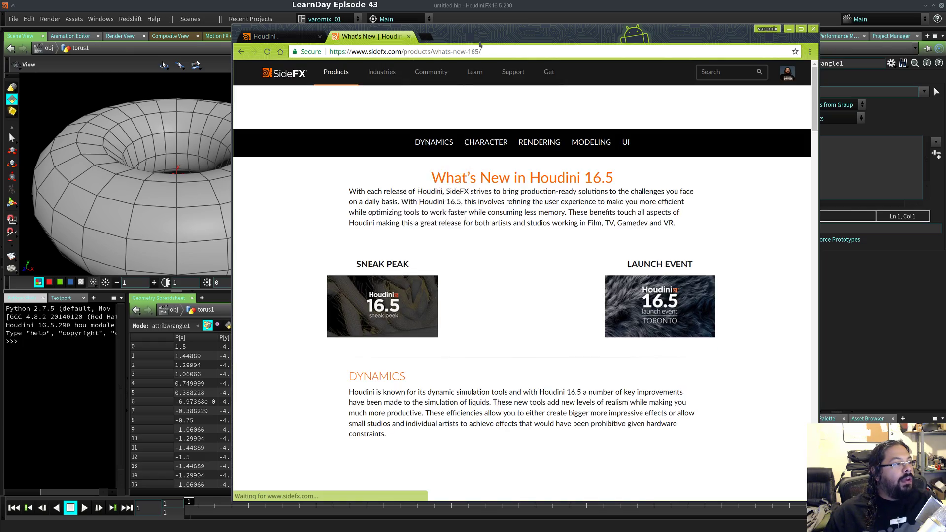
- Reposition the browser window, enlarge the page display and look over the introduction to What's New in Houdini 16.5
left_click_drag(480, 43, 347, 20)
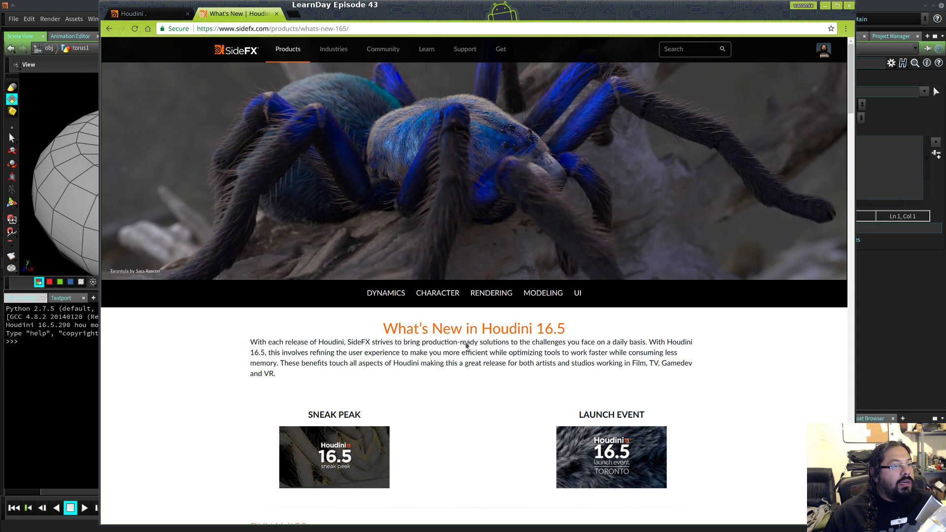
scroll(670, 267, "down", 5)
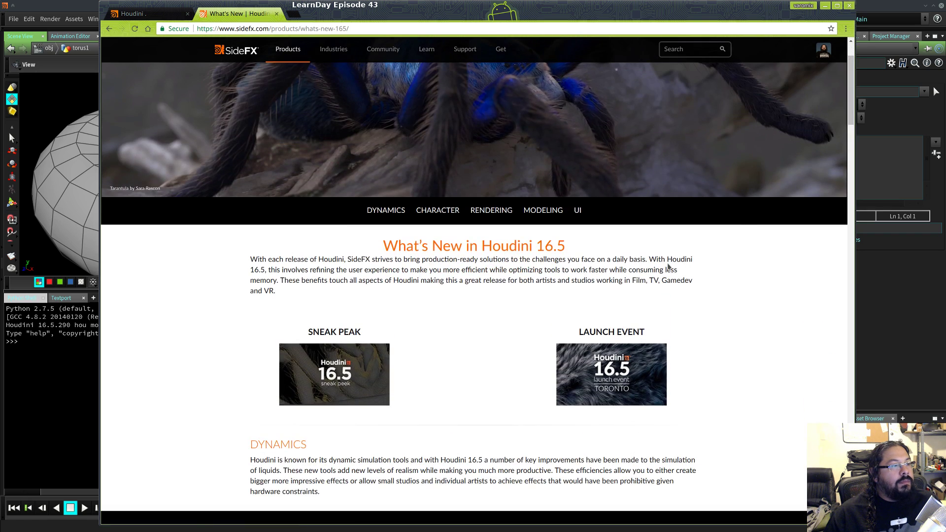
scroll(668, 267, "up", 5)
scroll(350, 270, "down", 2)
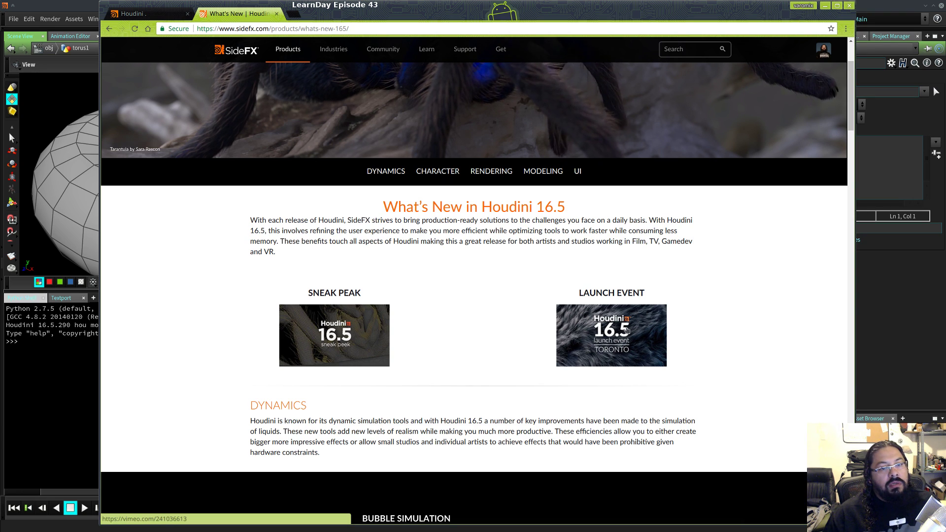
key("ctrl+equal")
key("ctrl+equal")
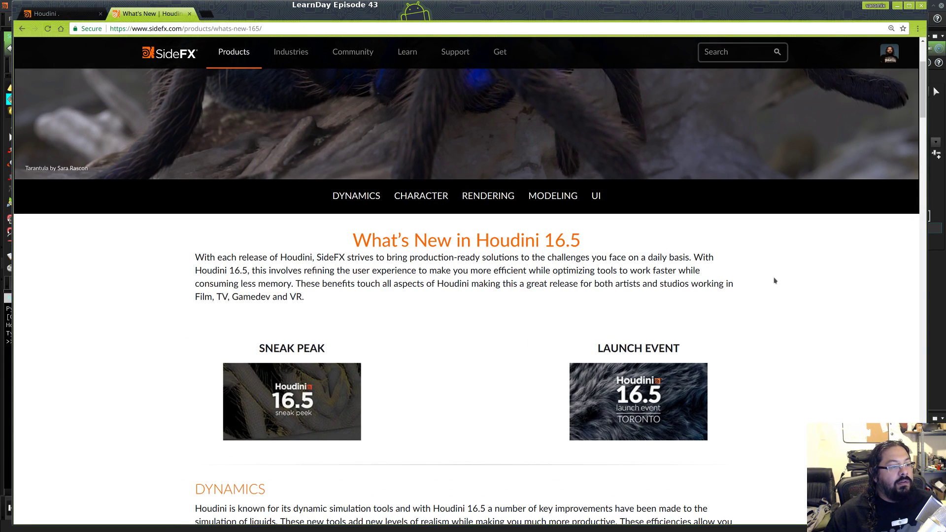
- Read the Bubble Simulation and Narrow Band sections, marking the claims about faster simulation and lower memory use
scroll(821, 269, "down", 3)
scroll(821, 269, "down", 7)
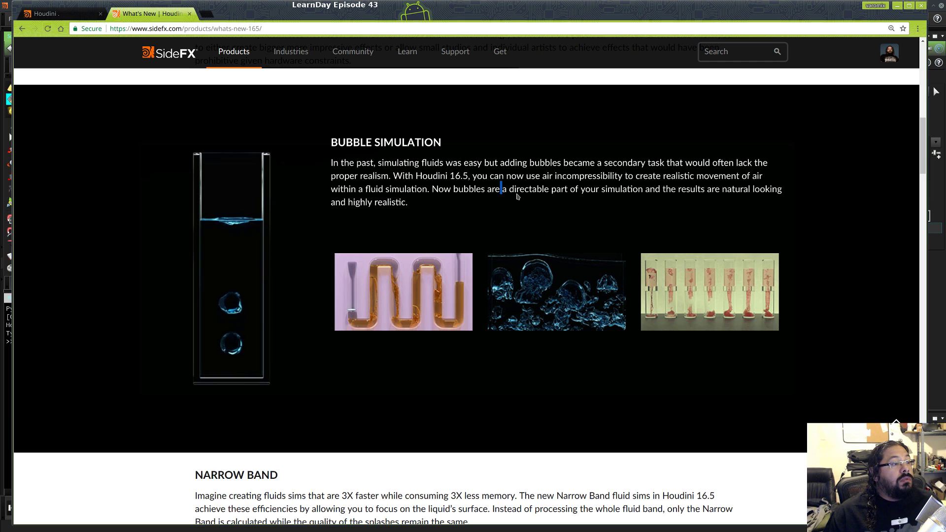
scroll(517, 197, "down", 3)
scroll(519, 198, "down", 3)
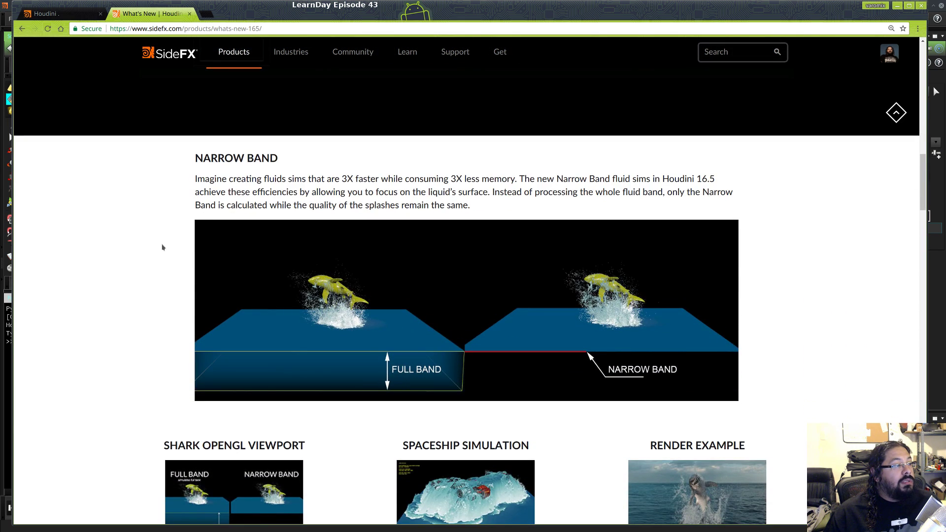
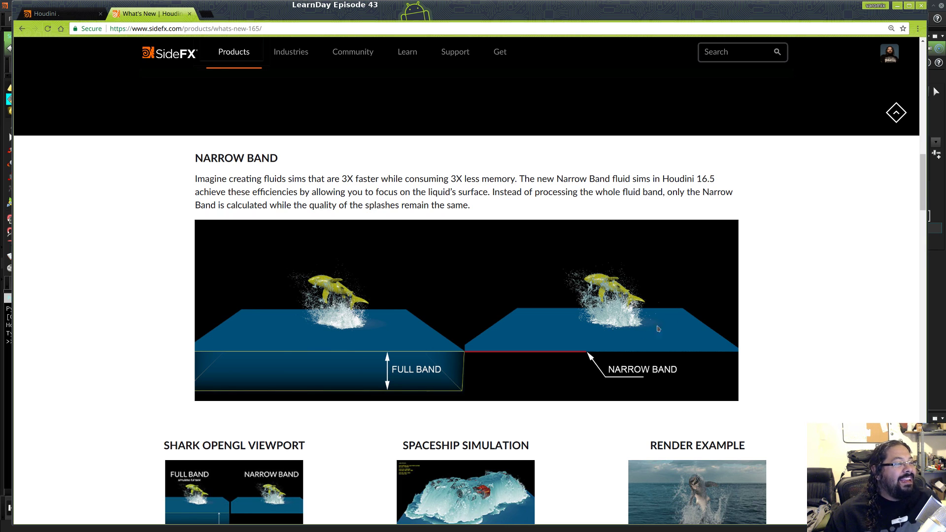
scroll(779, 266, "down", 3)
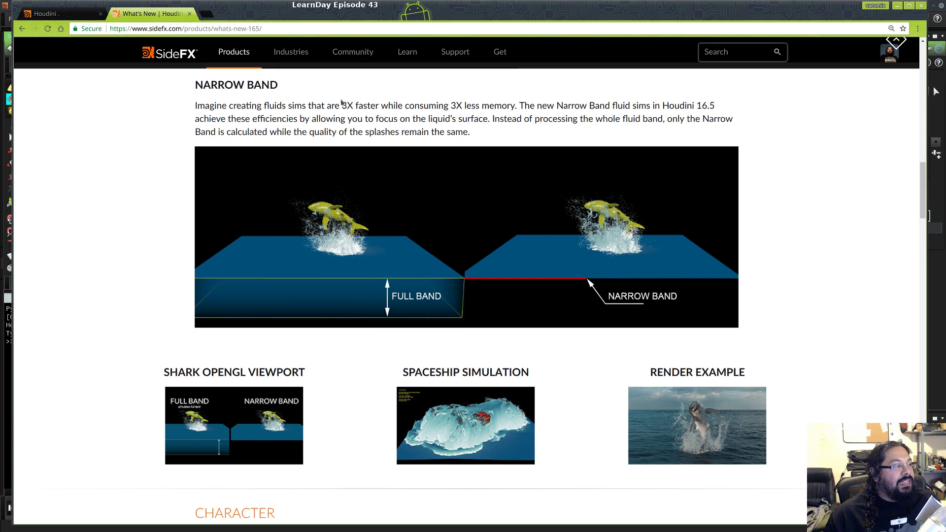
left_click_drag(342, 107, 379, 106)
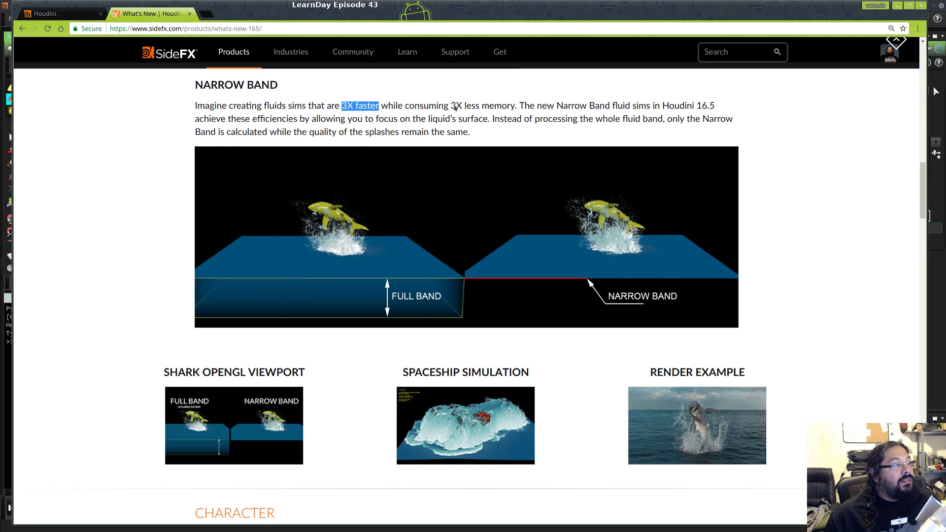
left_click_drag(456, 107, 533, 108)
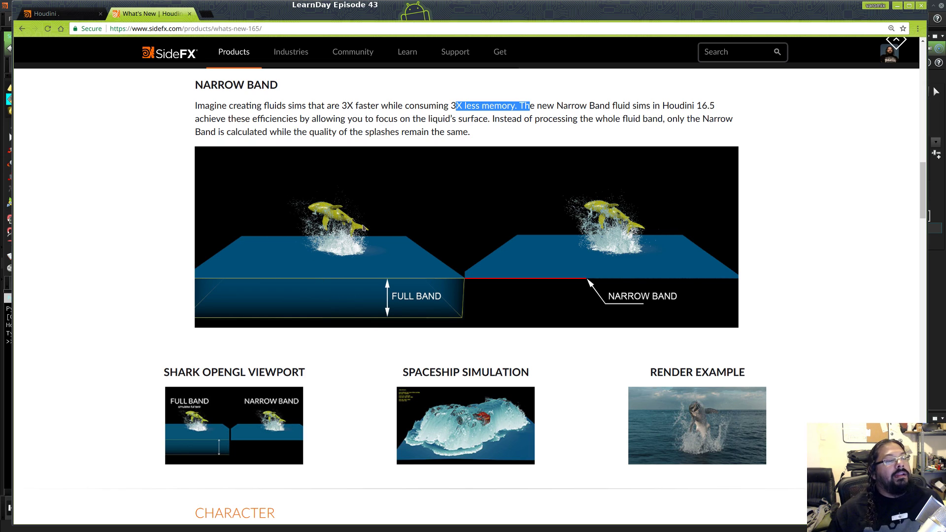
- Switch back to Houdini, go up to the obj level and delete the torus1 object
key("alt+Tab")
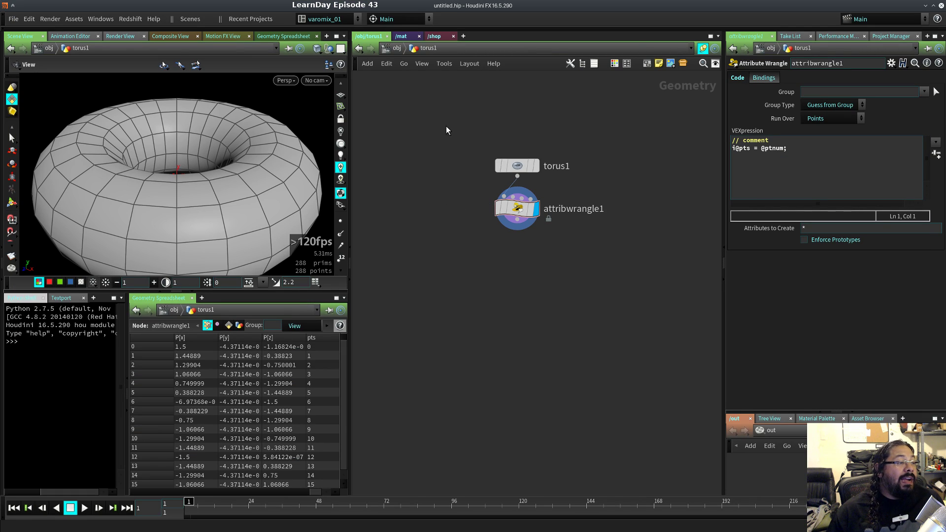
left_click(395, 48)
key("Delete")
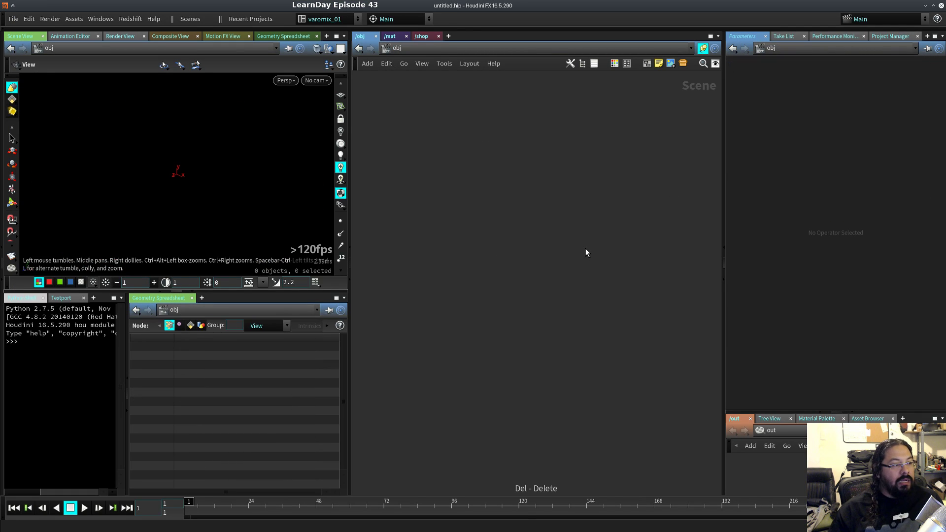
- Make the scene view taller and show the shelf tools above the panes
left_click_drag(203, 292, 212, 418)
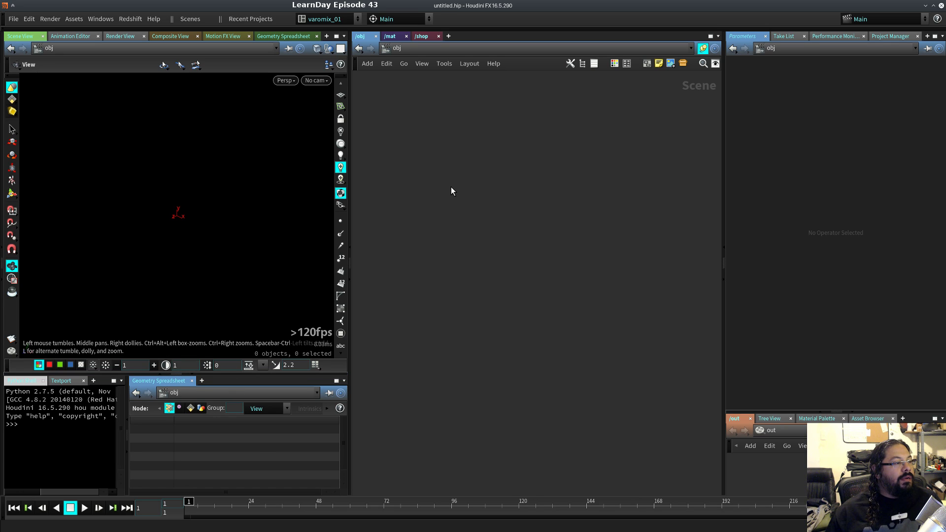
key("Tab")
left_click(532, 28)
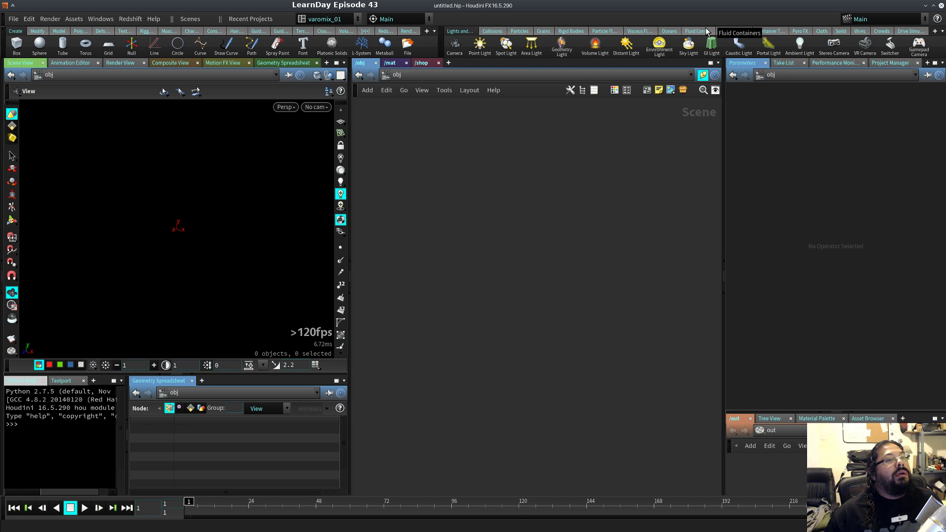
- Create an ocean Flat Tank at the origin (0, 0, 0) without an object to follow
left_click(670, 32)
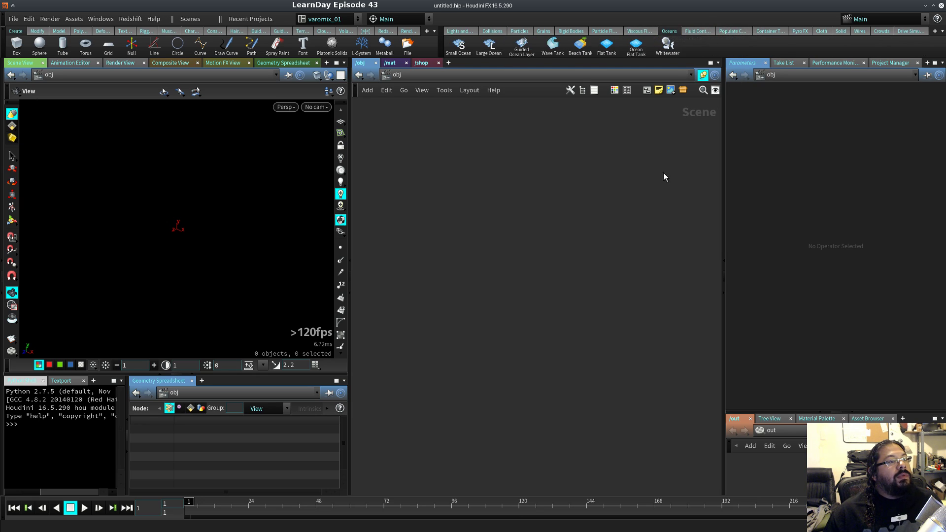
left_click(603, 48)
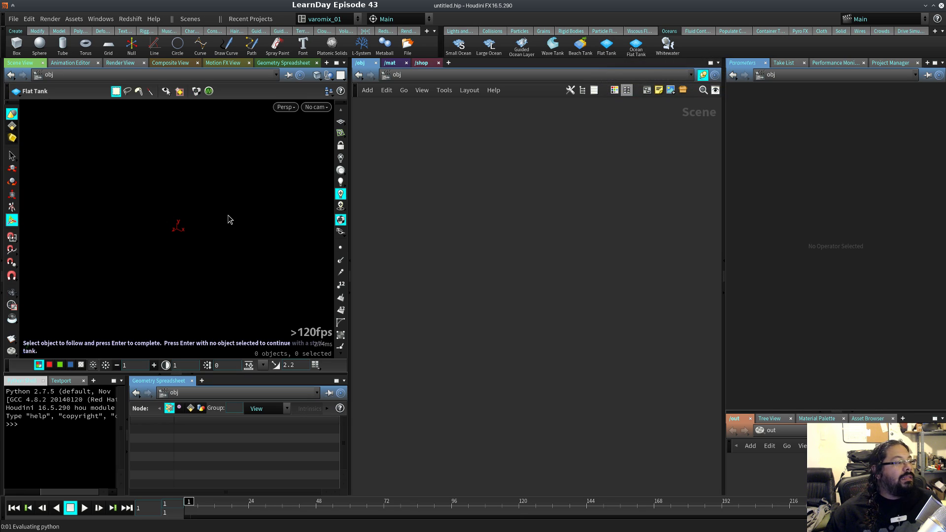
key("Return")
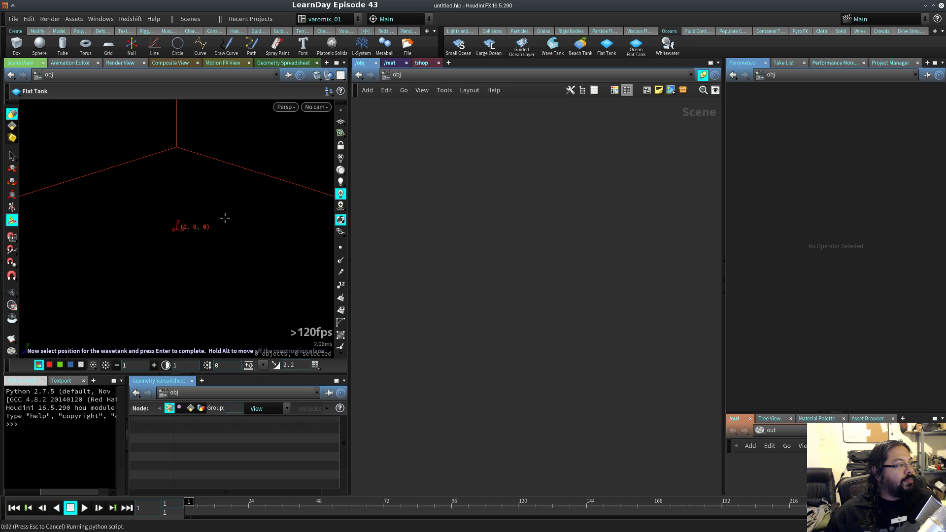
key("Return")
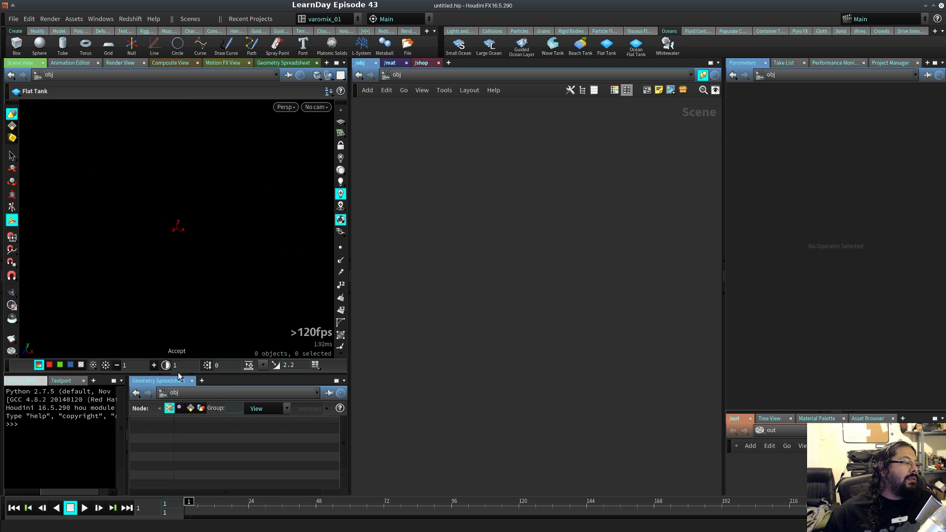
key("Escape")
left_click_drag(119, 296, 236, 242)
key("Return")
key("Escape")
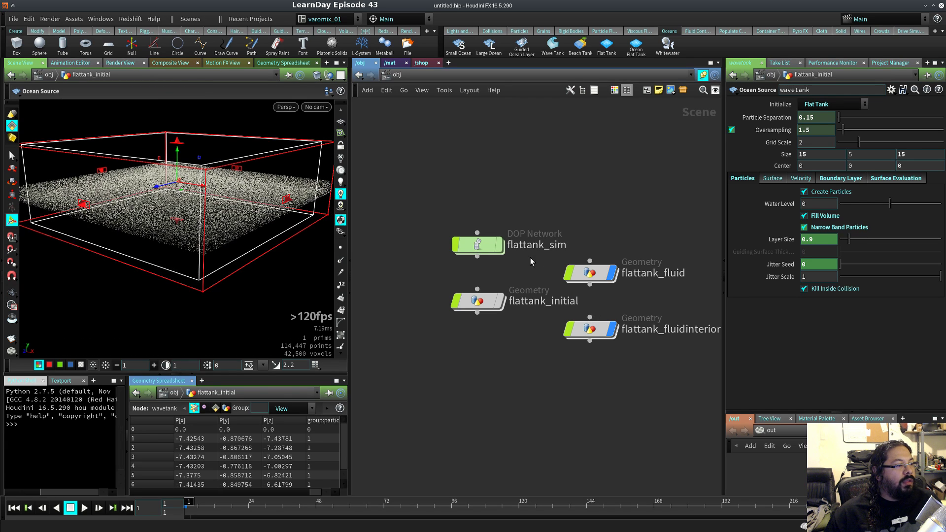
- Go inside the flattank_sim DOP network to show its FLIP simulation nodes
left_click(480, 248)
double_click(483, 253)
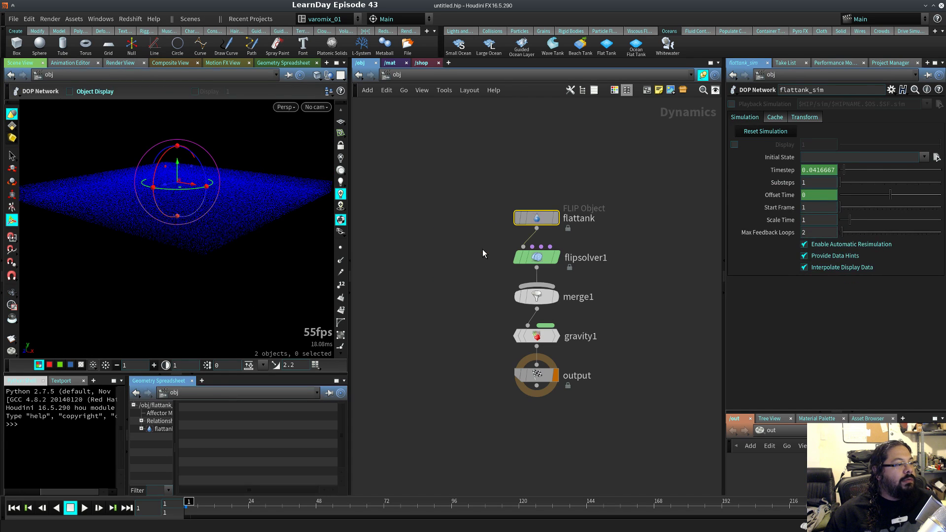
- Examine the Narrow Band settings of the flipsolver1 node and play the flat tank simulation
left_click(539, 258)
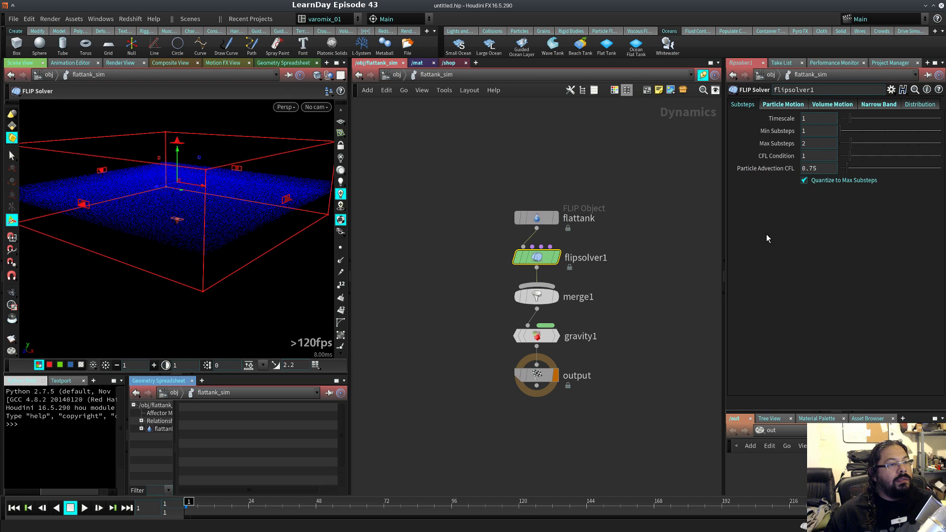
left_click(884, 106)
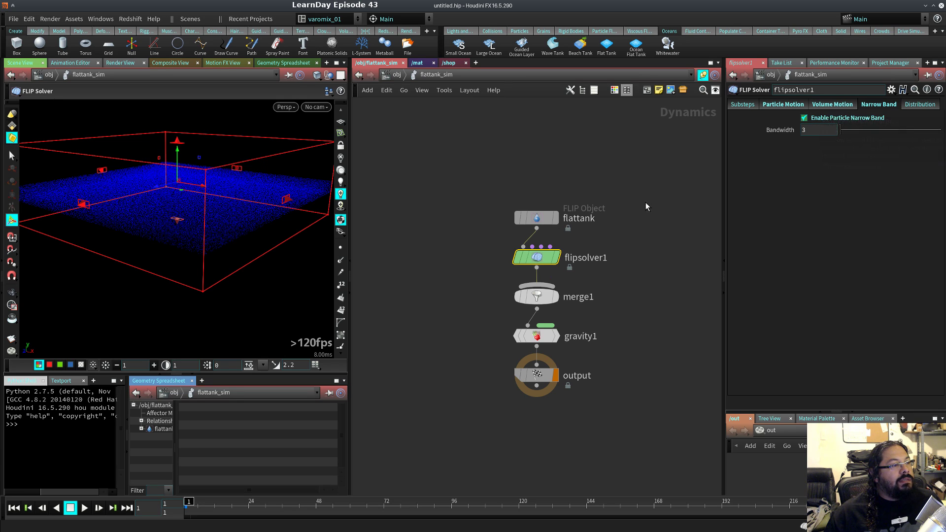
left_click_drag(197, 278, 338, 273, "alt")
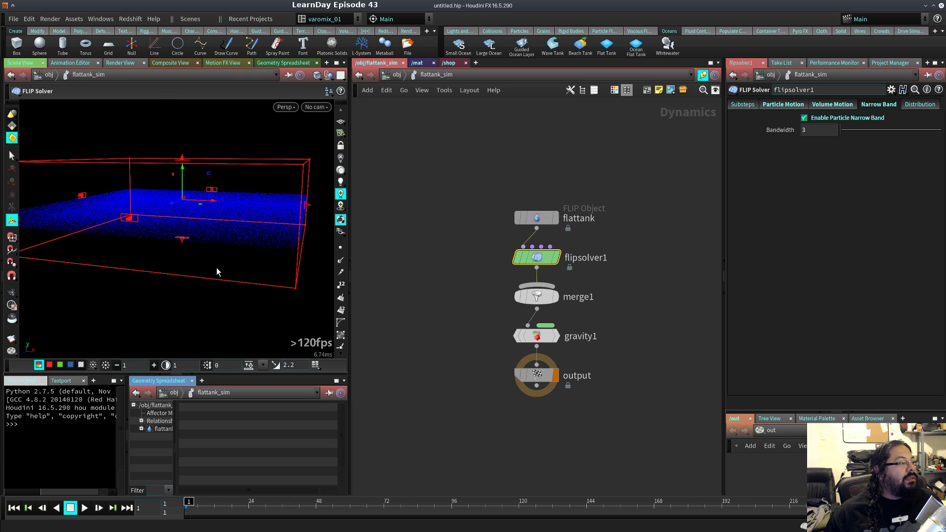
key("Return")
key("Up")
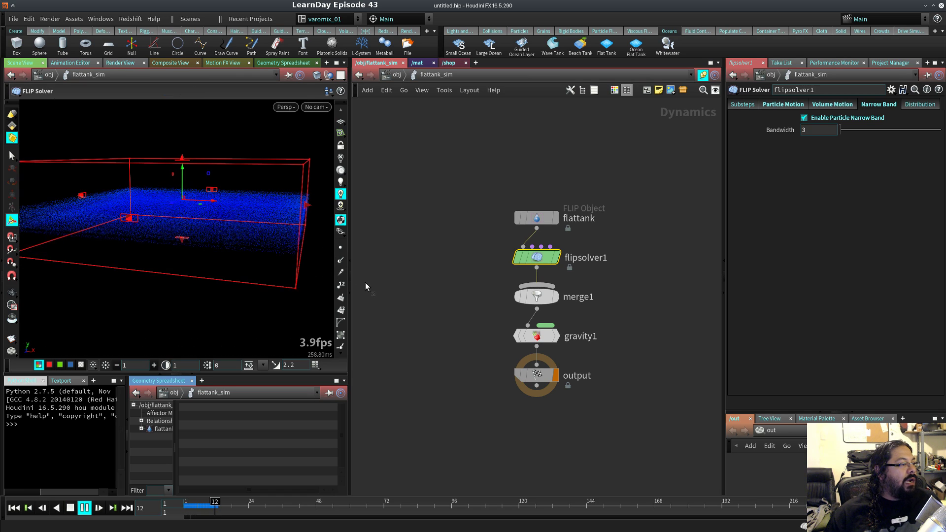
- Widen the scene view and set its particle display to Points
left_click_drag(349, 249, 510, 247)
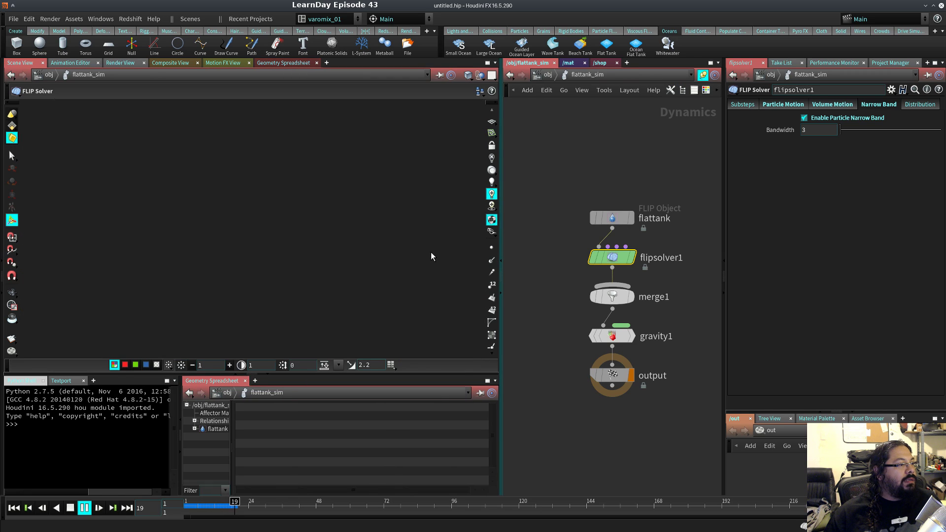
right_click(499, 220)
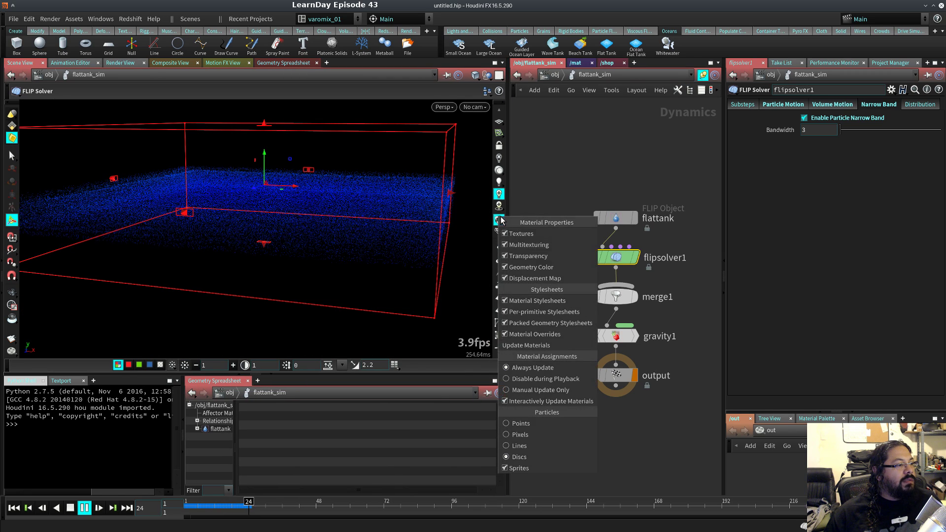
left_click(520, 423)
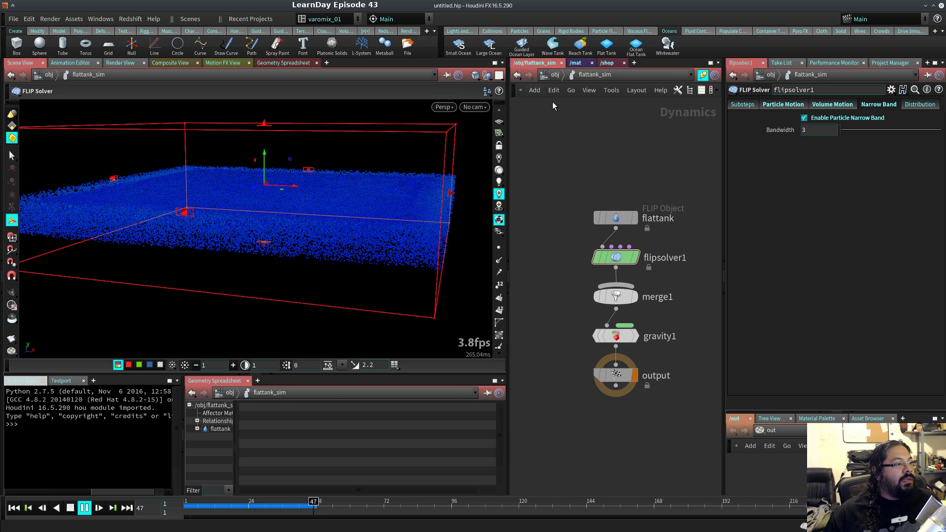
- Go up to the obj level, stop the playback and return to the first frame
key("u")
middle_click_drag(356, 281, 362, 319, "alt")
key("Escape")
key("Tab")
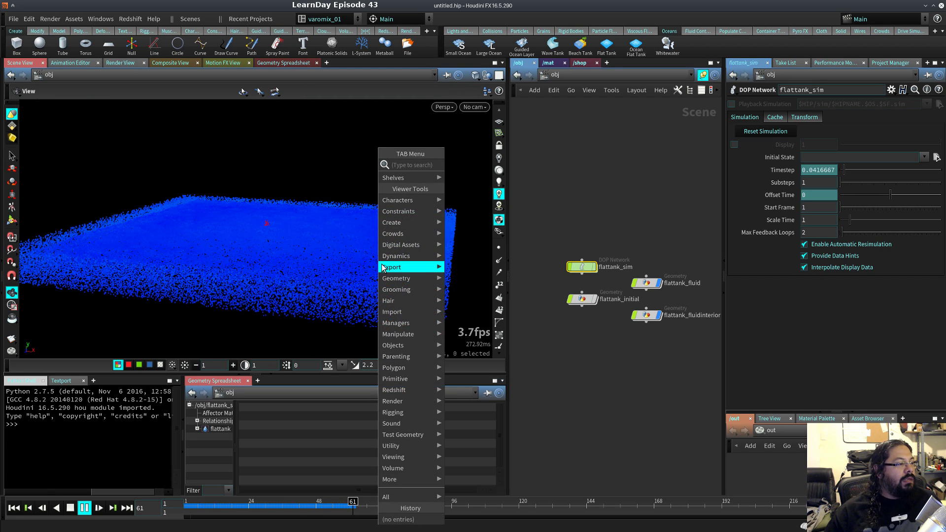
left_click(589, 216)
key("ctrl+Up")
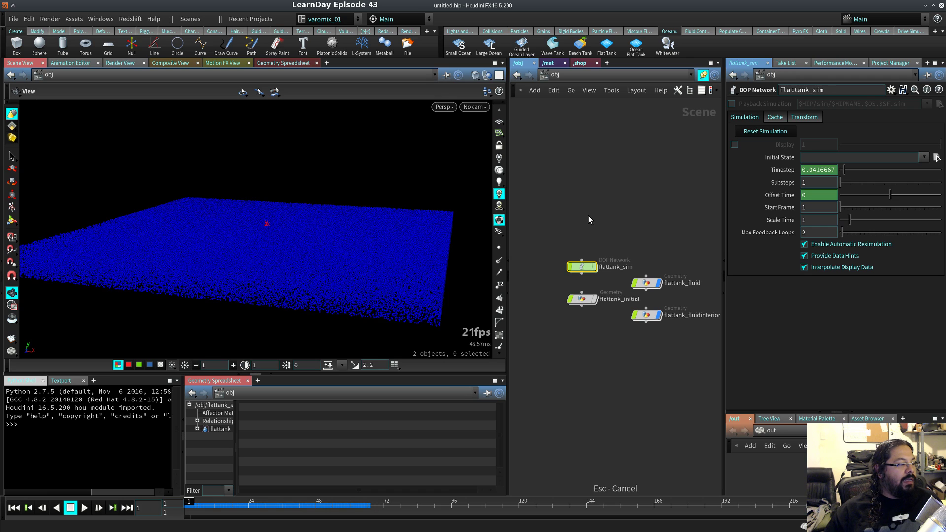
- Add a Roberto rubber toy to the scene and raise it about 3 units in Y above the tank
key("Tab")
type("rob")
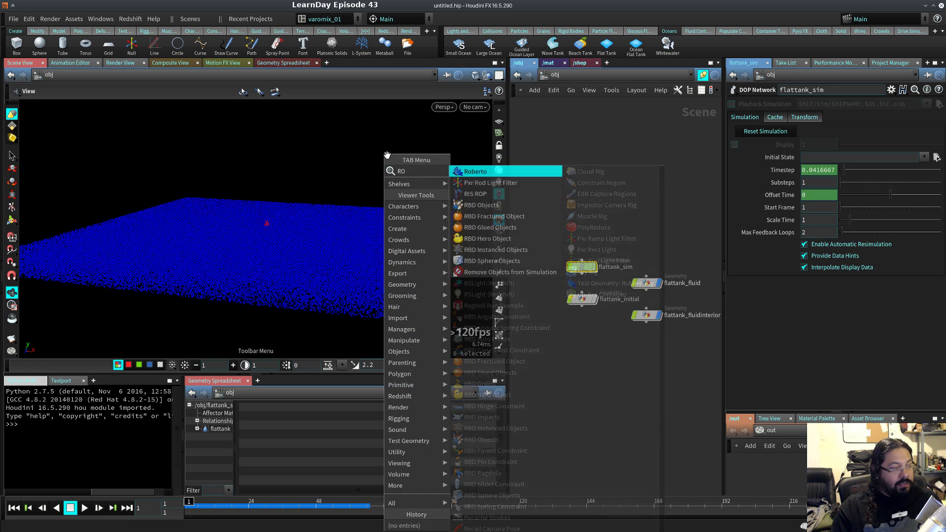
key("Return")
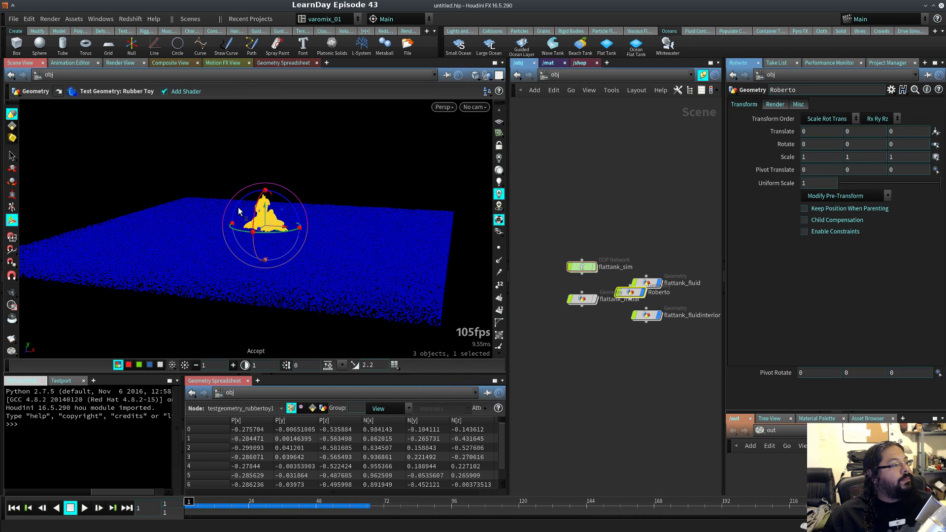
left_click_drag(265, 212, 272, 134)
left_click_drag(379, 190, 330, 197, "alt")
middle_click_drag(376, 204, 316, 229, "alt")
- Turn the Roberto toy into an RBD object in the simulation
left_click(464, 32)
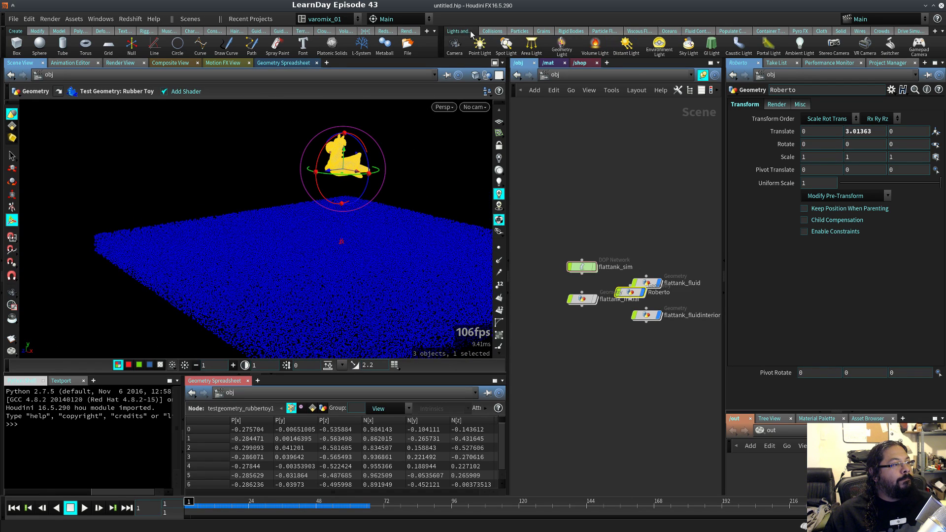
left_click(492, 31)
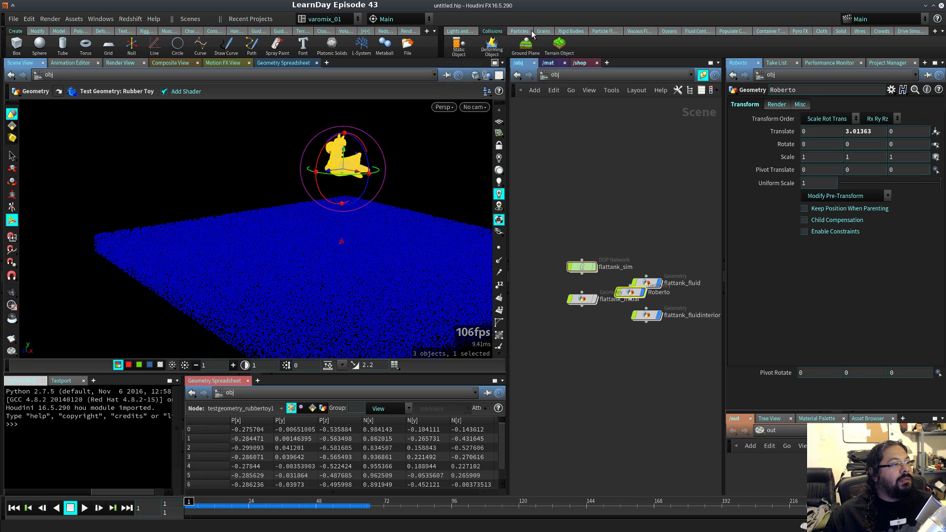
left_click(565, 33)
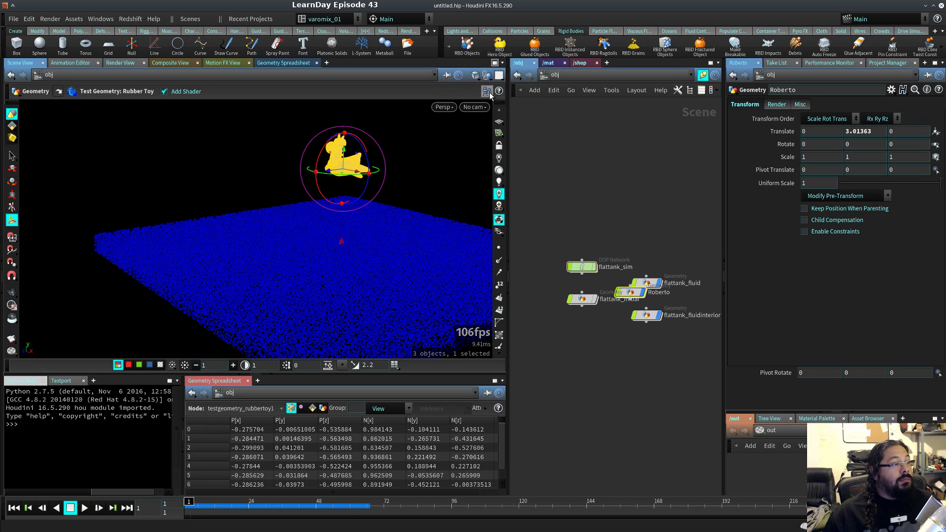
left_click(470, 48)
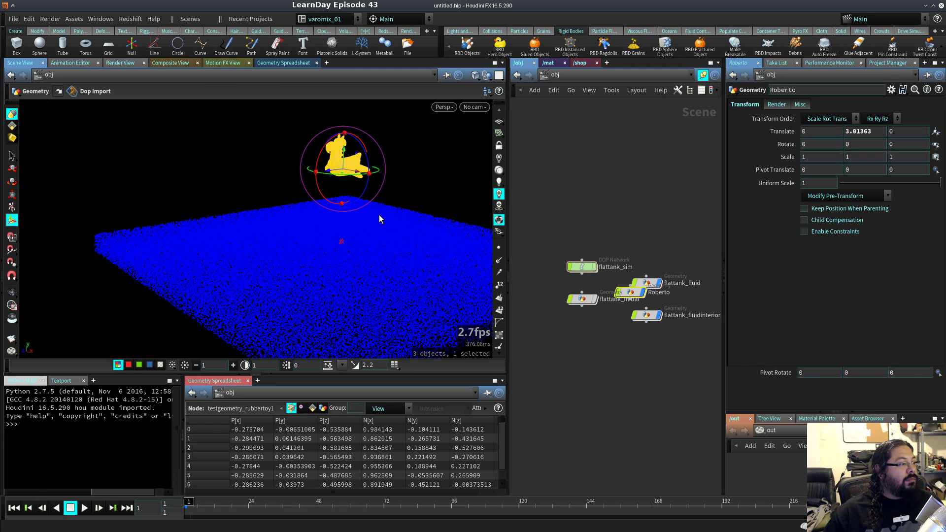
- Play the simulation to frame 25, step back to frame 22 and examine the toy's splash from below the tank
key("Up")
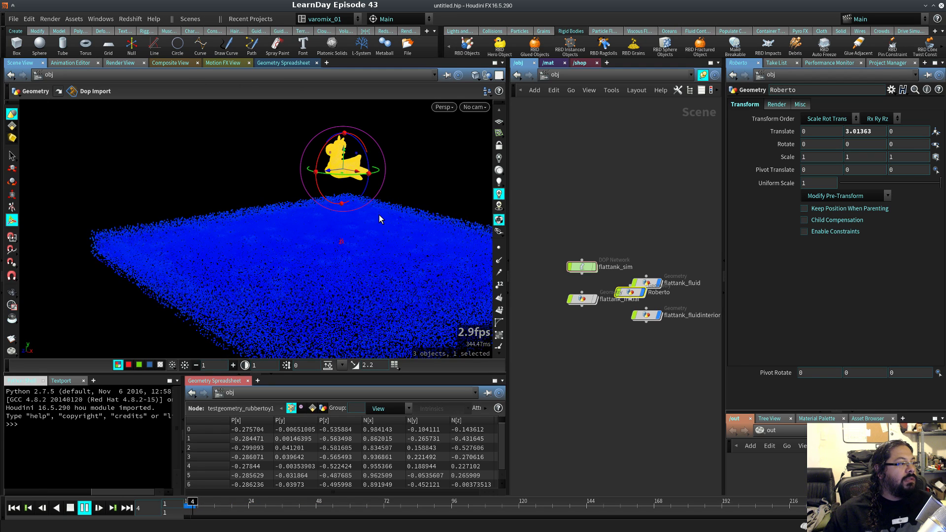
left_click(612, 184)
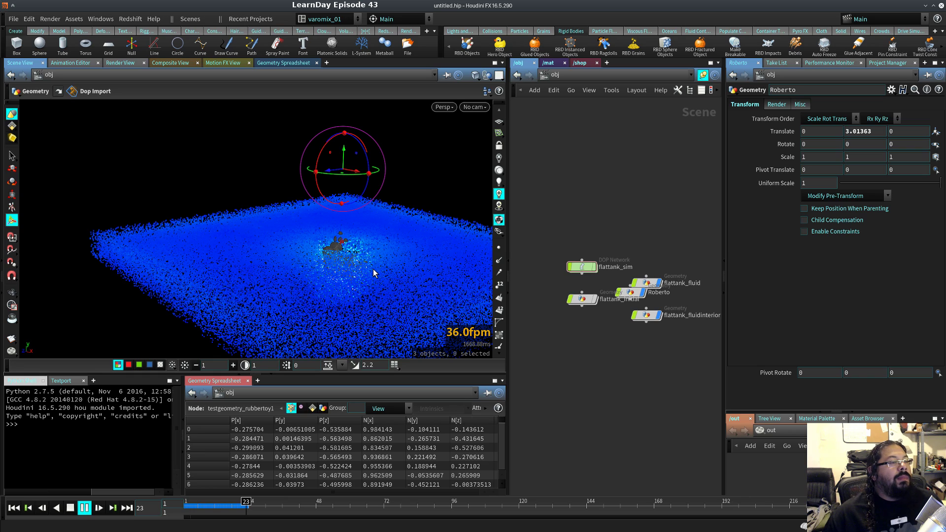
key("Escape")
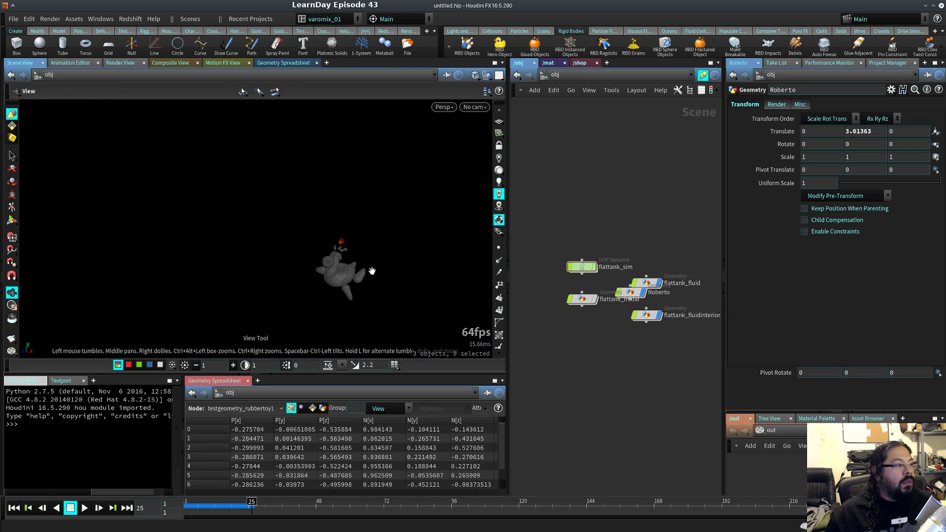
middle_click_drag(393, 291, 371, 211)
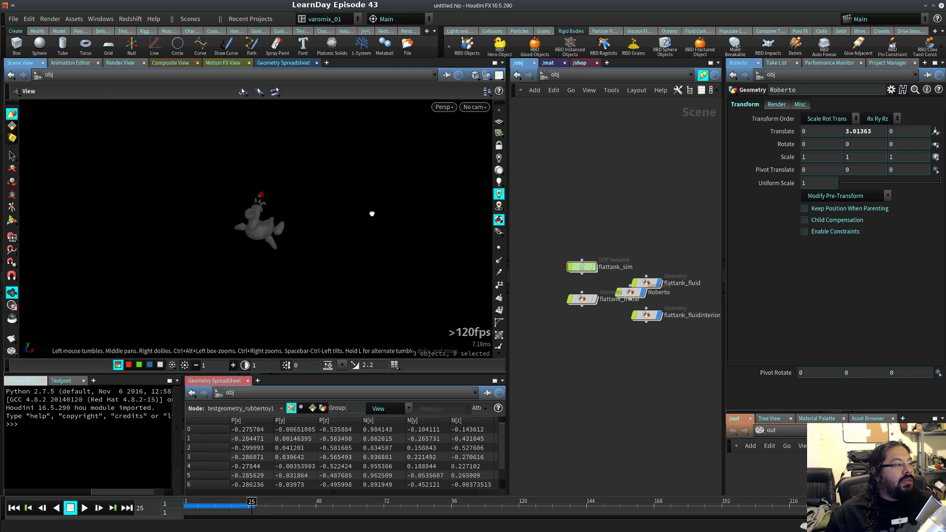
key("Left")
key("Left")
key("Left")
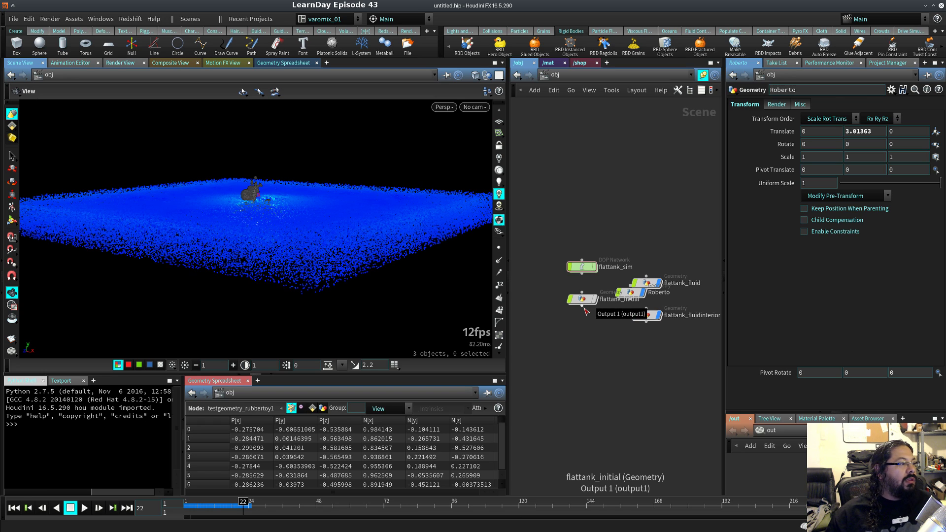
left_click_drag(420, 329, 380, 239)
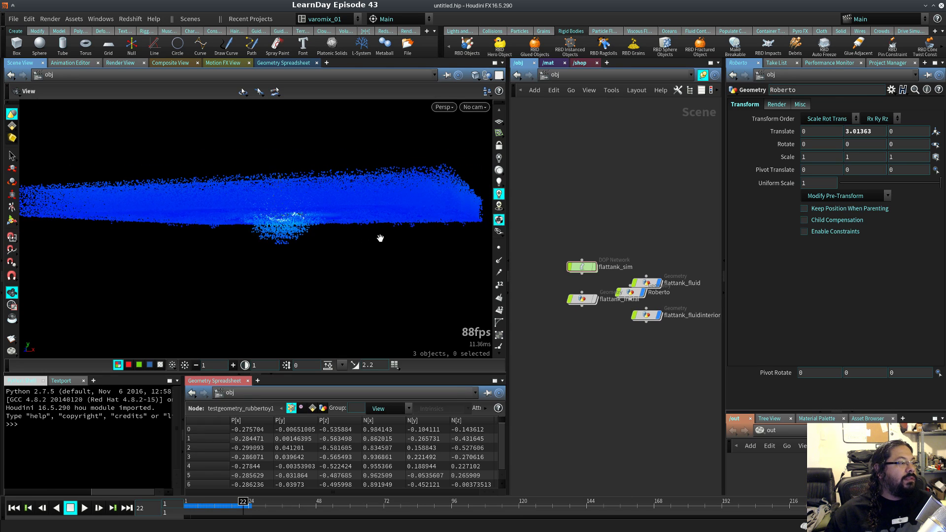
- Continue the simulation to watch the particles beneath the tank, replay it from the first frame and rewind
key("Up")
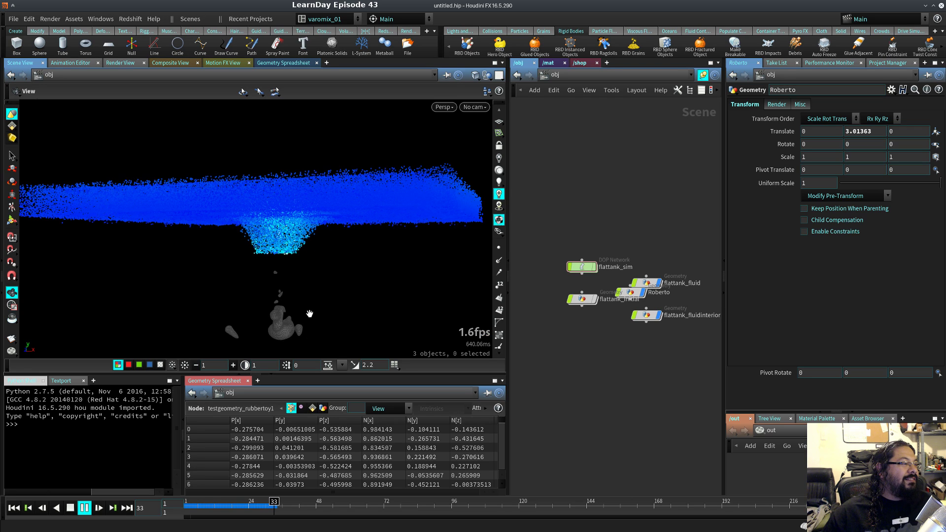
key("Escape")
left_click_drag(328, 265, 332, 275)
key("ctrl+Up")
key("Up")
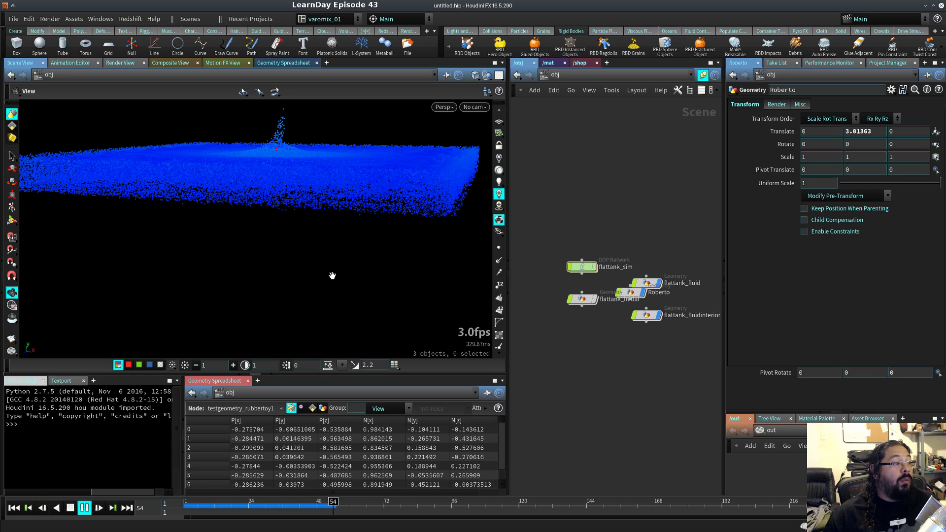
key("ctrl+Up")
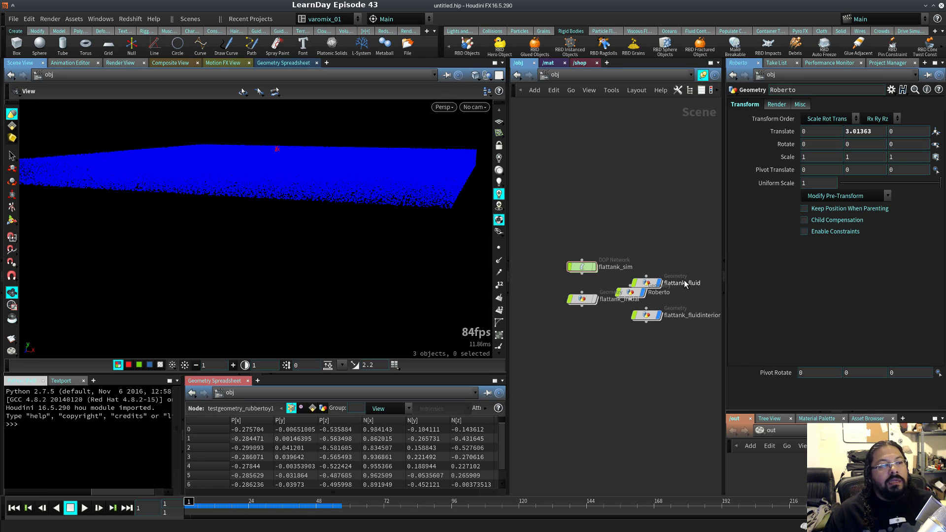
- Select all the flat tank nodes and the Roberto object at the obj level and delete them
left_click(517, 76)
mouse_move(503, 193)
left_mouse_down()
mouse_move(434, 189)
mouse_move(642, 388)
left_mouse_up()
left_click(479, 75)
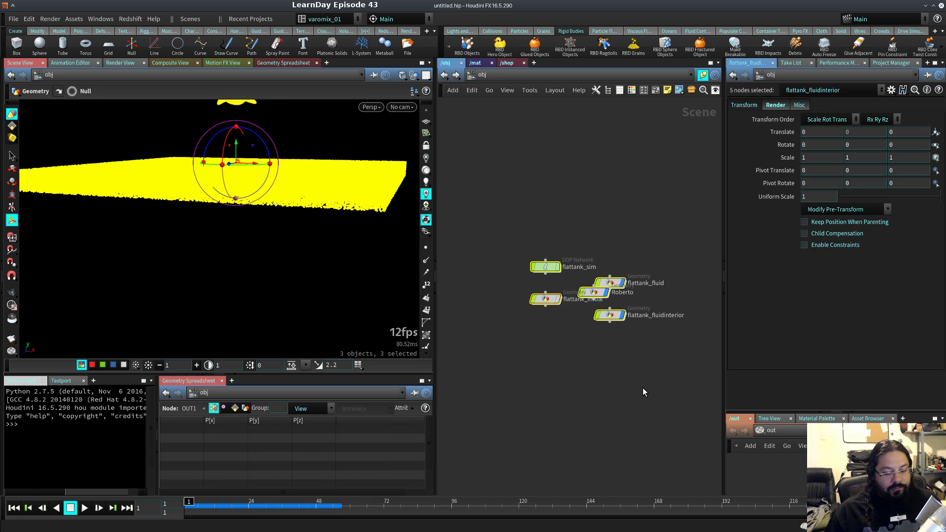
key("Delete")
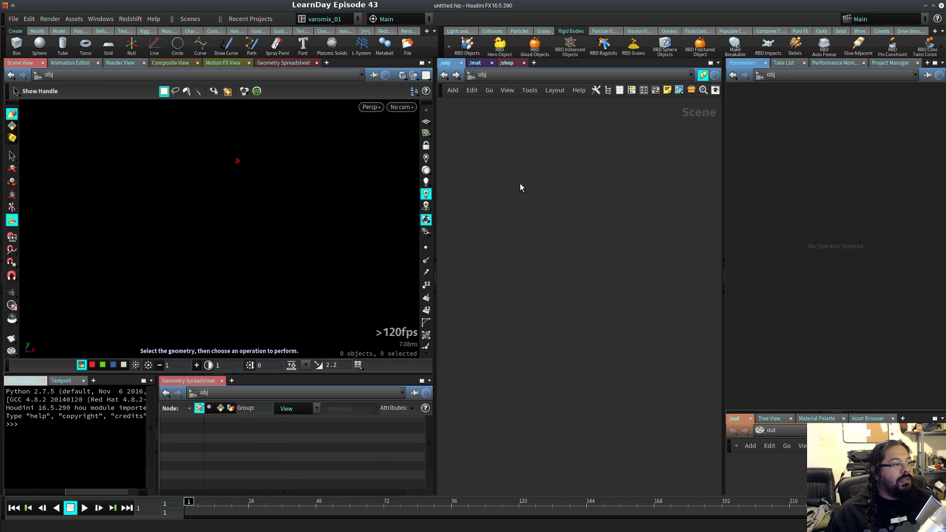
- Add a new Roberto rubber toy in the obj network and hide the shelf tools
key("Tab")
type("rubber")
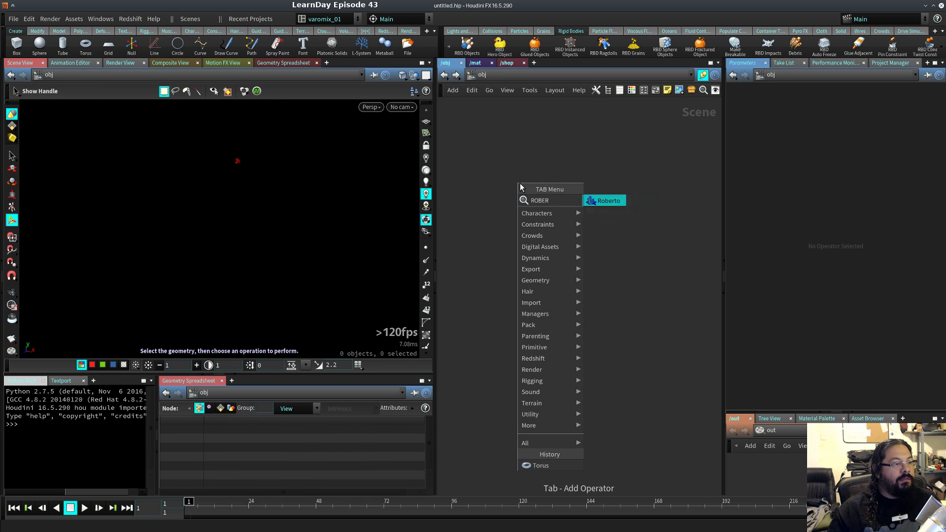
key("Return")
left_click(521, 187)
left_click_drag(505, 189, 554, 230)
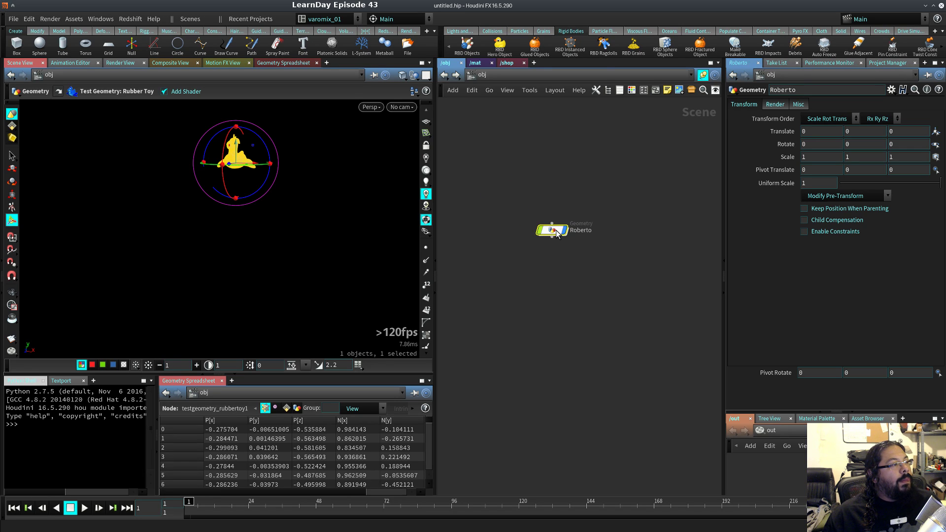
left_click(6, 58)
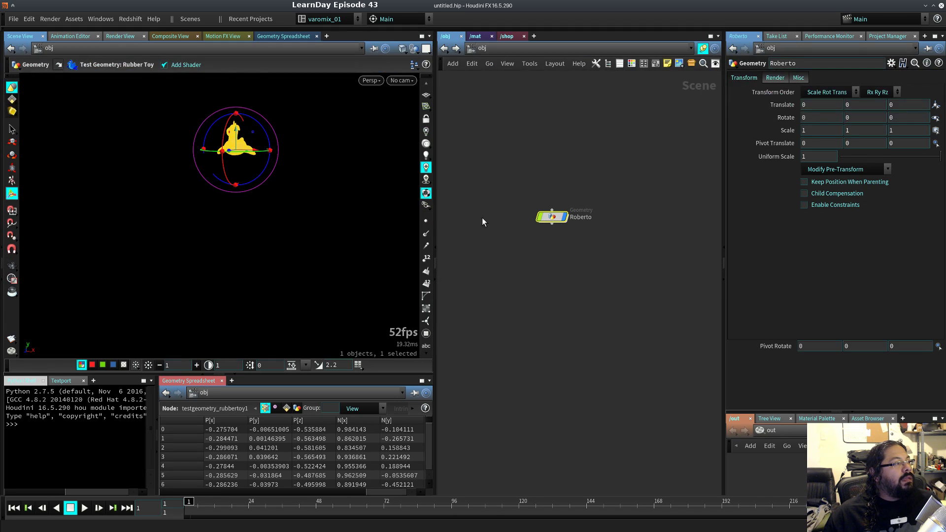
- Go inside the Roberto object and delete the basicliquid and uniformvolume materials from the mat network
double_click(551, 215)
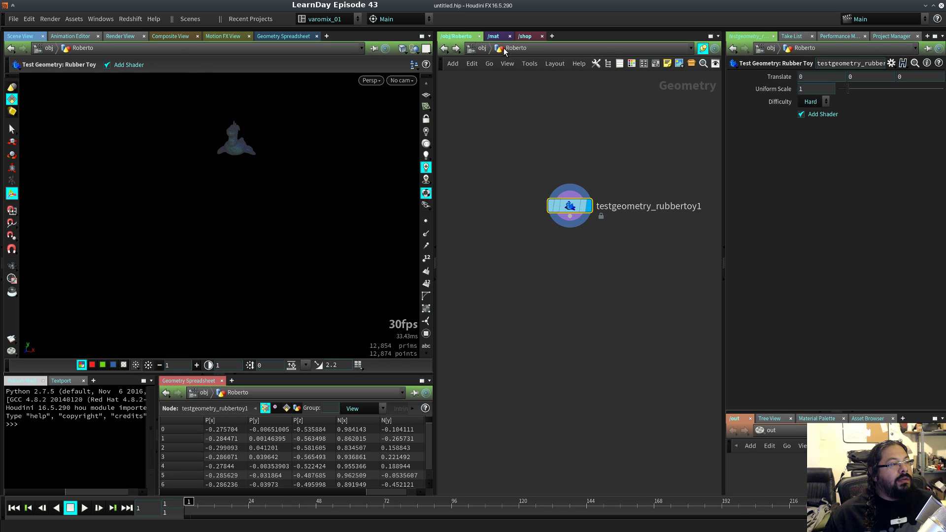
left_click(493, 36)
left_click_drag(503, 170, 639, 366)
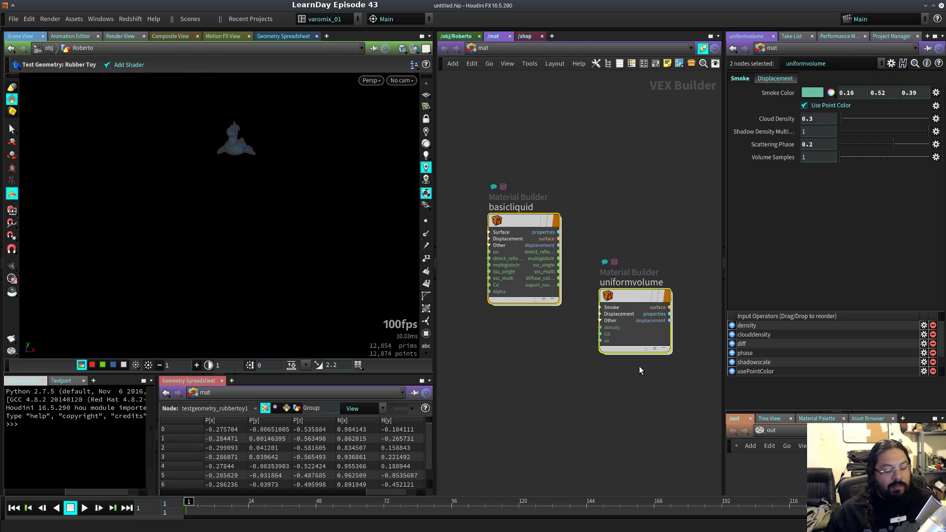
key("Delete")
- Add a Principled Shader to the mat network
key("Tab")
type("PRINT")
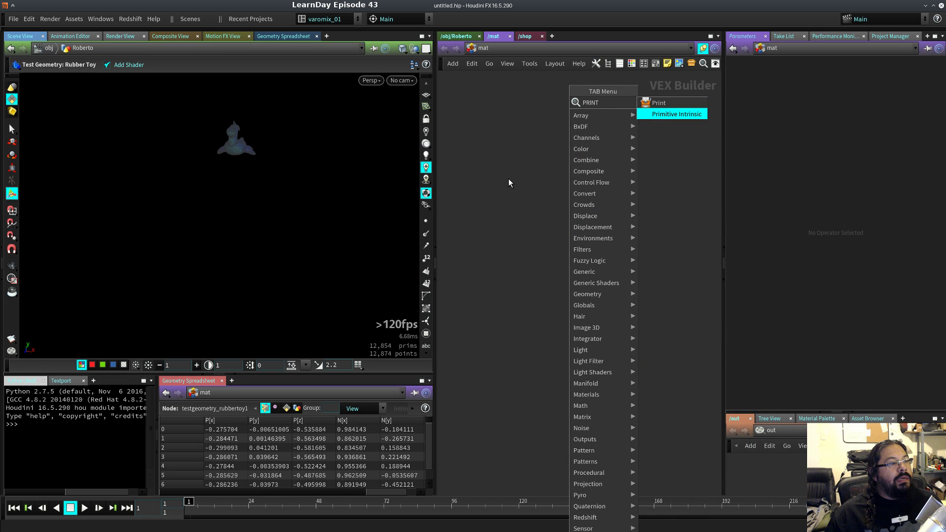
key("Escape")
key("Tab")
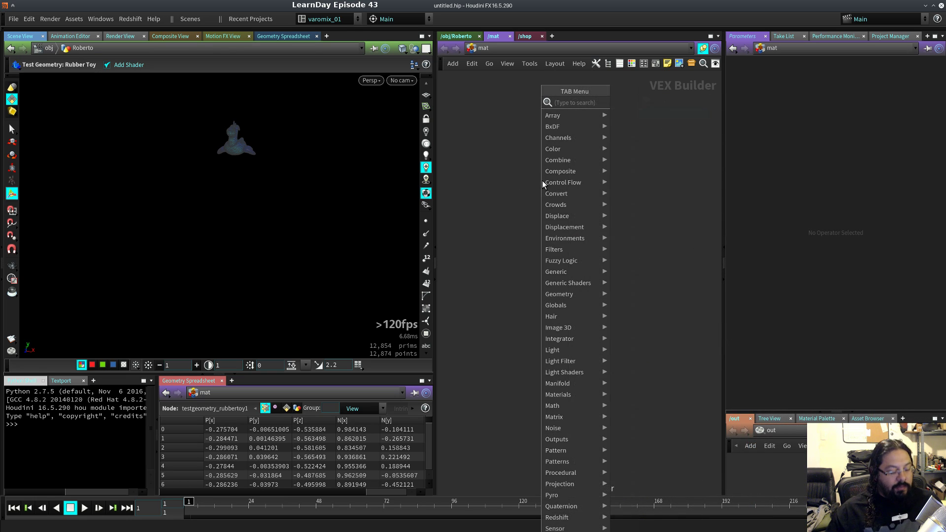
type("po")
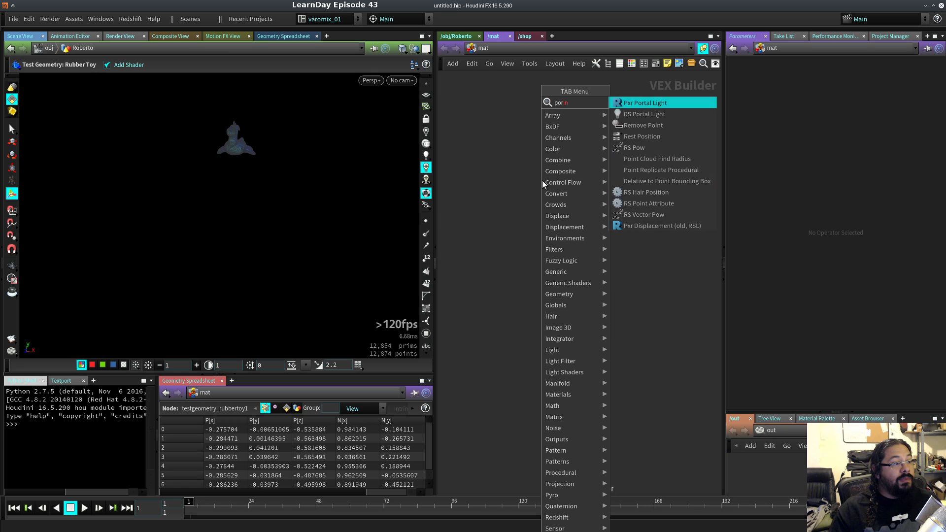
key("BackSpace")
type("rin")
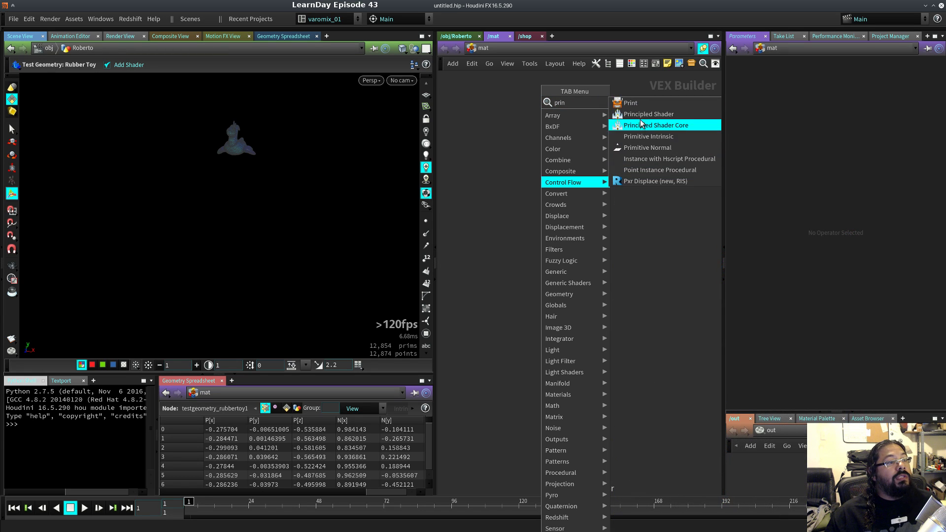
left_click(641, 114)
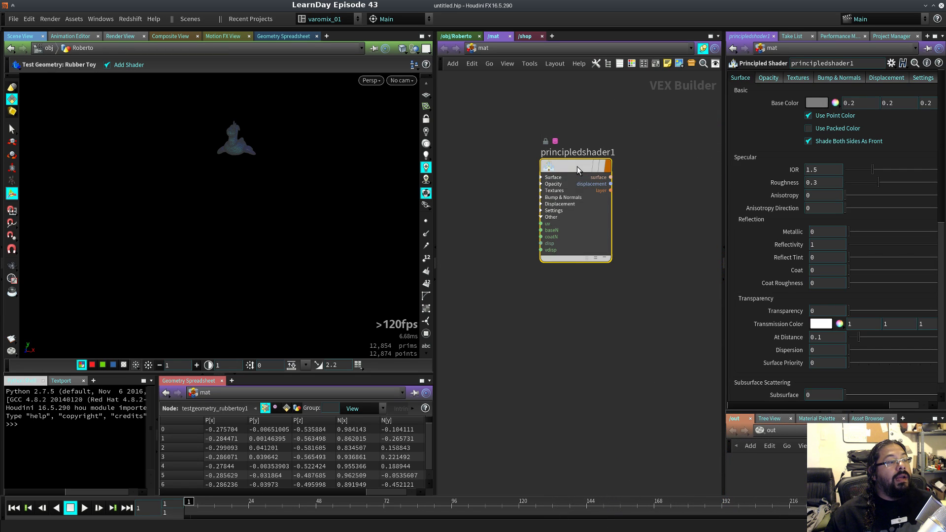
- Rename the new principled shader as red and set its base color to 1, 0, 0
left_click(608, 156)
double_click(608, 158)
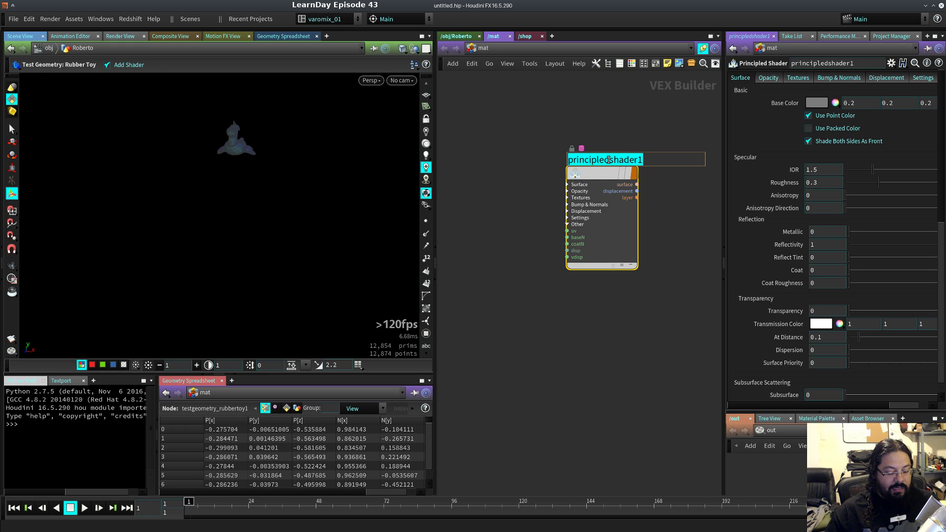
type("red")
key("Return")
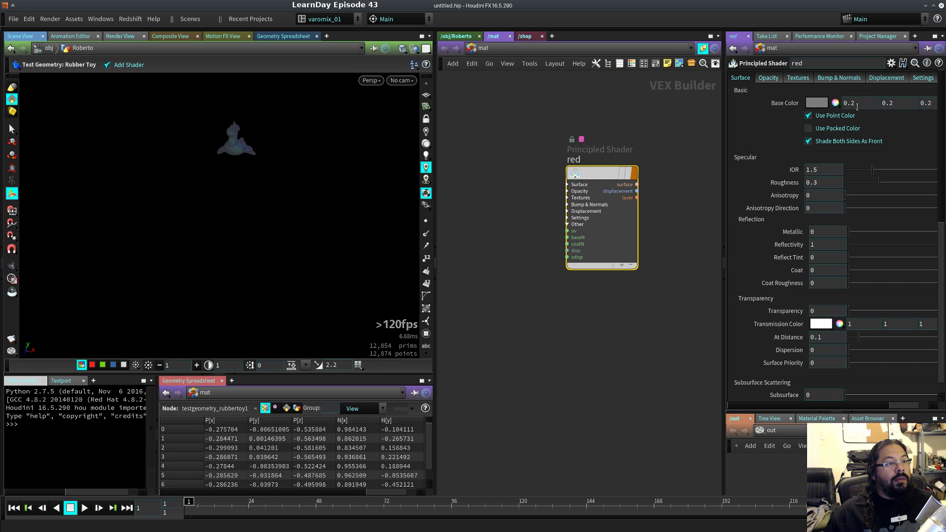
type("1")
key("Tab")
type("00")
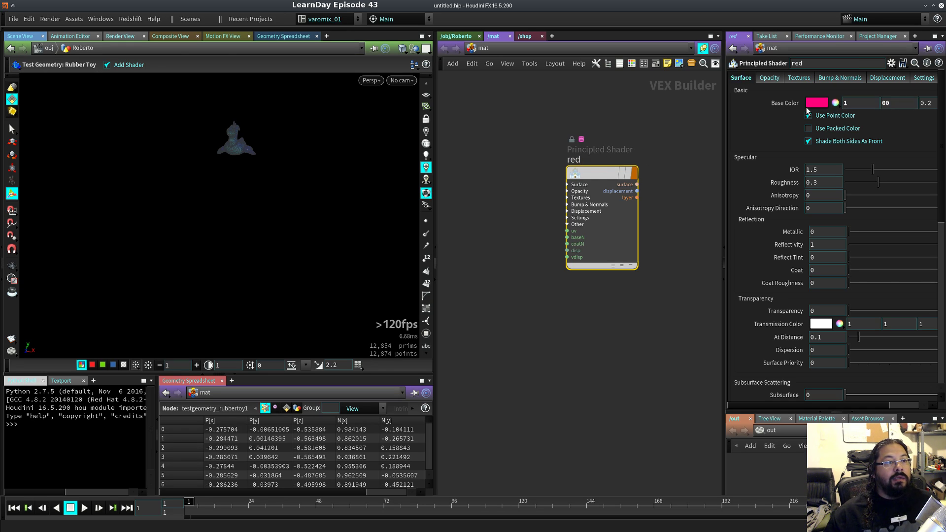
key("Tab")
type("0")
key("Return")
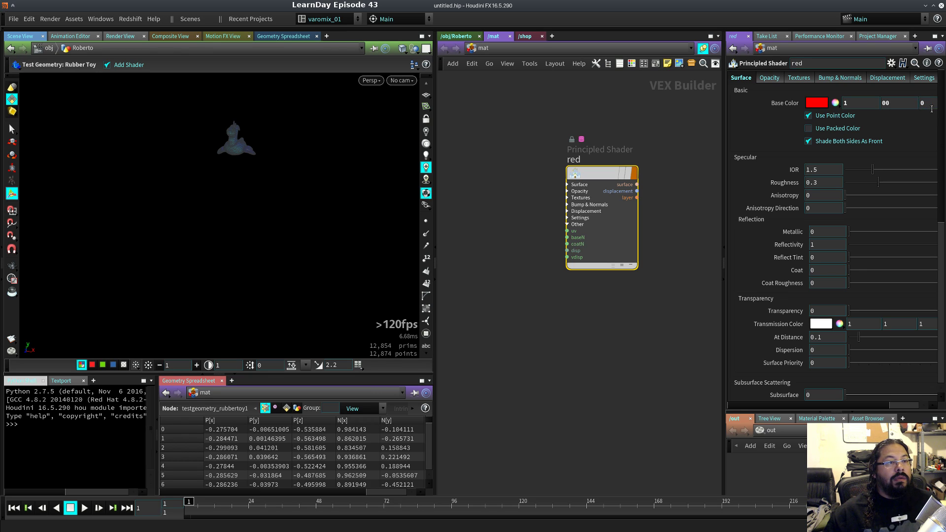
- Duplicate the red shader below the original, name the copy green and set its base color to 0, 1, 0
left_click_drag(601, 176, 595, 347, "alt")
double_click(570, 332)
type("gr")
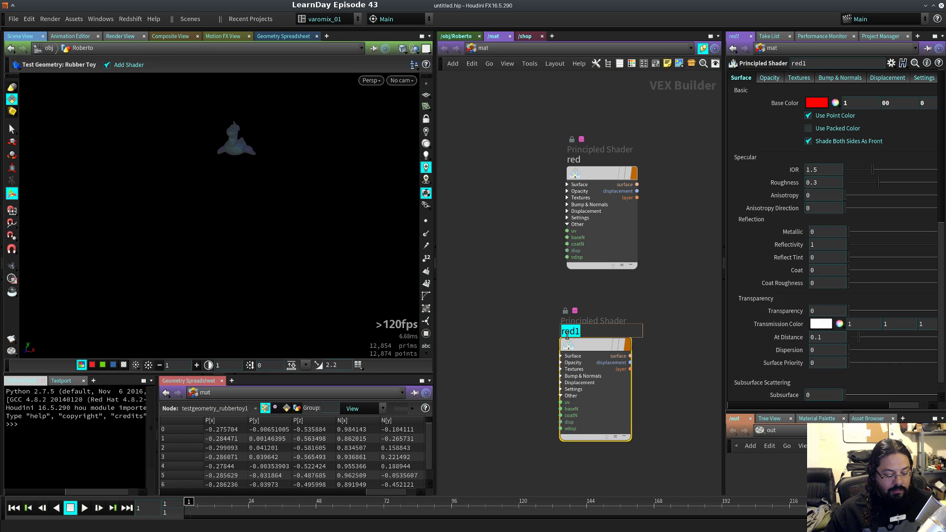
type("een")
left_click(865, 103)
type("0")
key("Tab")
type("1")
key("Return")
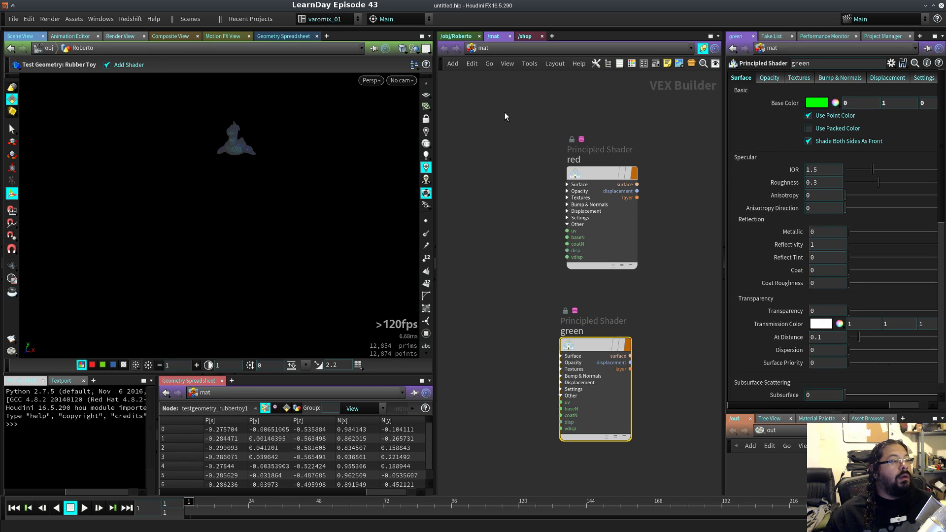
- Return to the Roberto geometry network and turn off Add Shader on the rubber toy node, with the toy framed in view
left_click(455, 36)
left_click(569, 206)
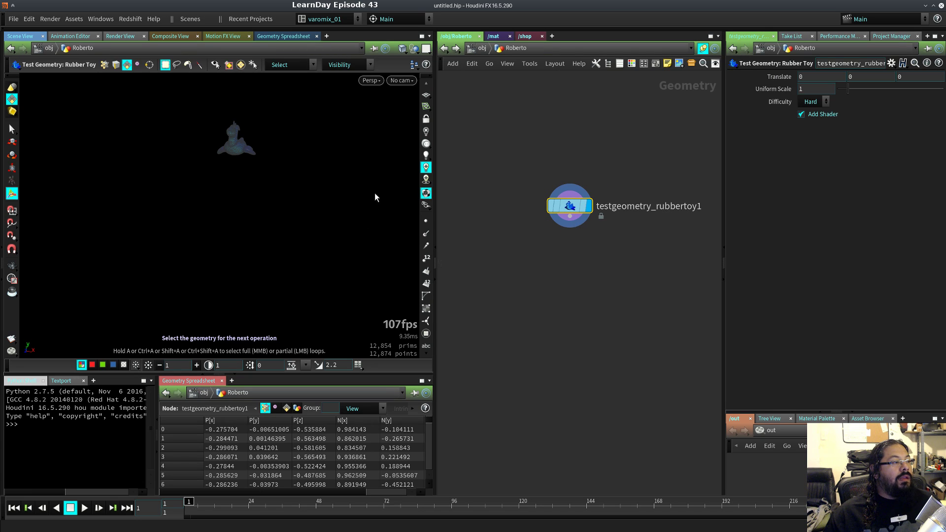
key("h")
left_click(812, 114)
key("Escape")
left_click_drag(367, 262, 305, 311)
- Select the primitives of the toy's four flippers and add a Material node for them
key("s")
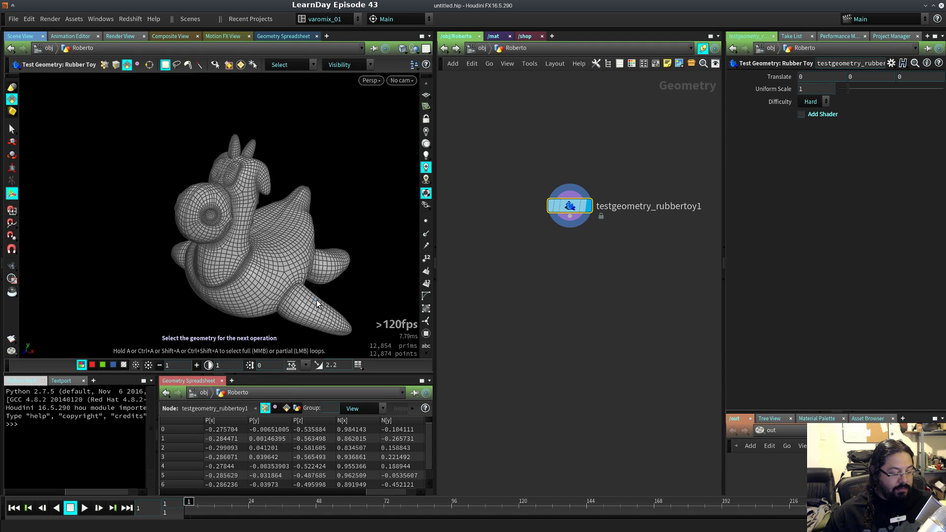
left_click(312, 309)
left_click(333, 262, "shift")
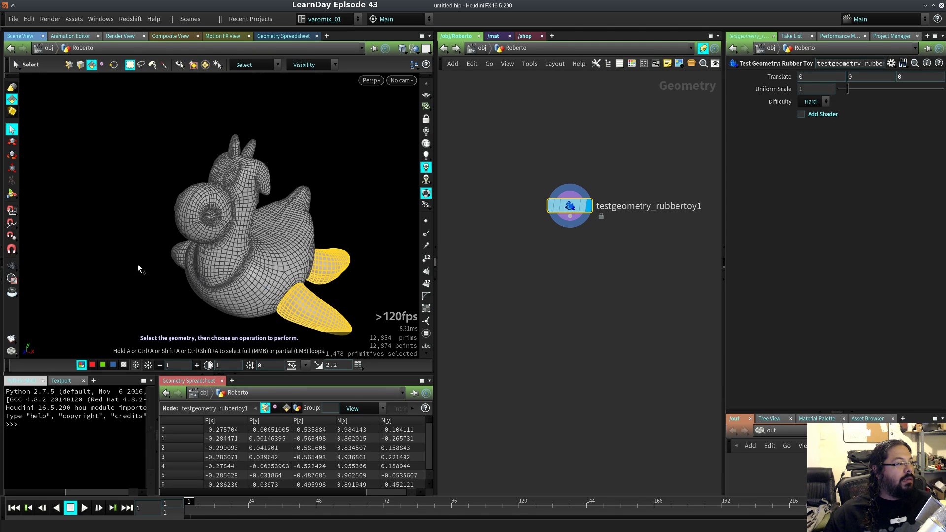
left_click(176, 258, "shift")
left_click_drag(176, 259, 401, 259)
key("s")
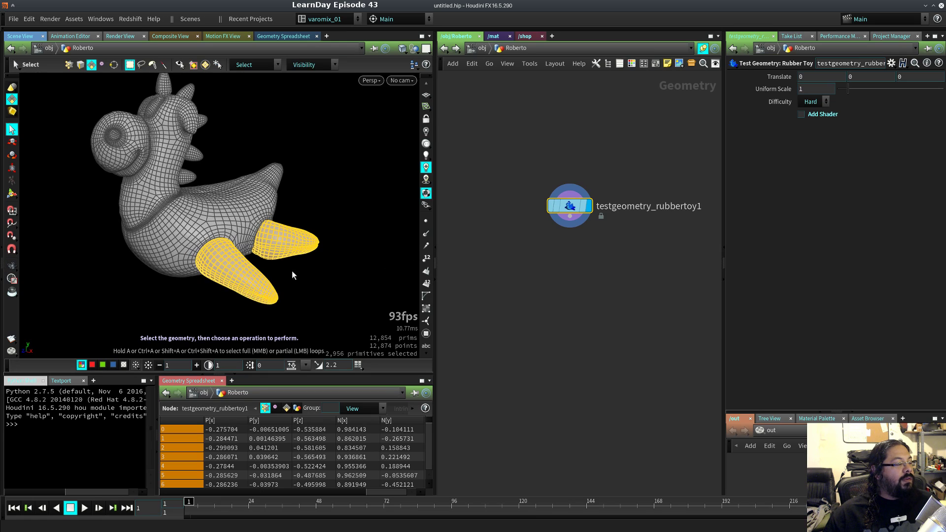
key("Tab")
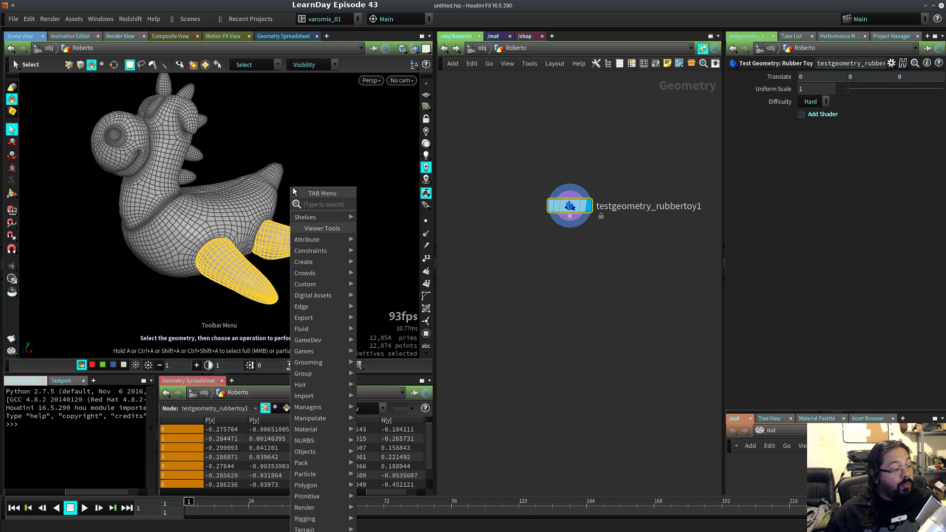
type("mater")
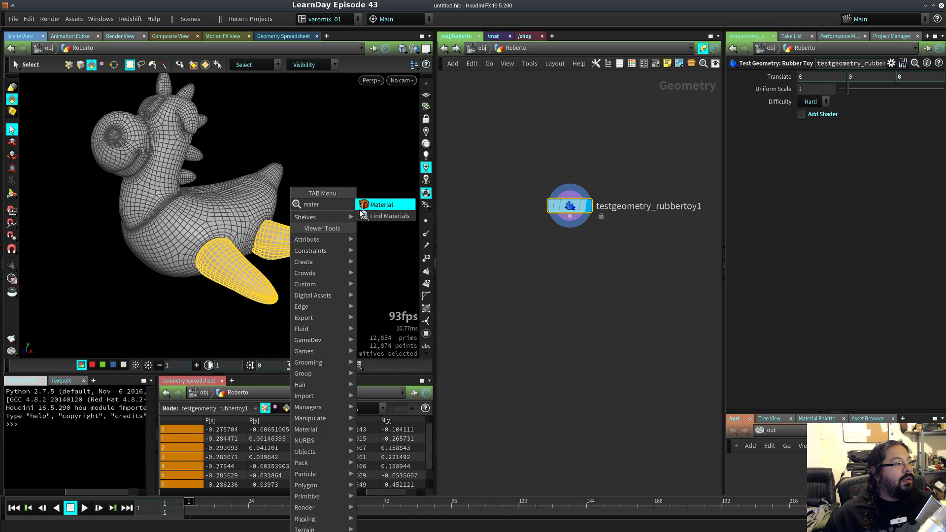
left_click(372, 204)
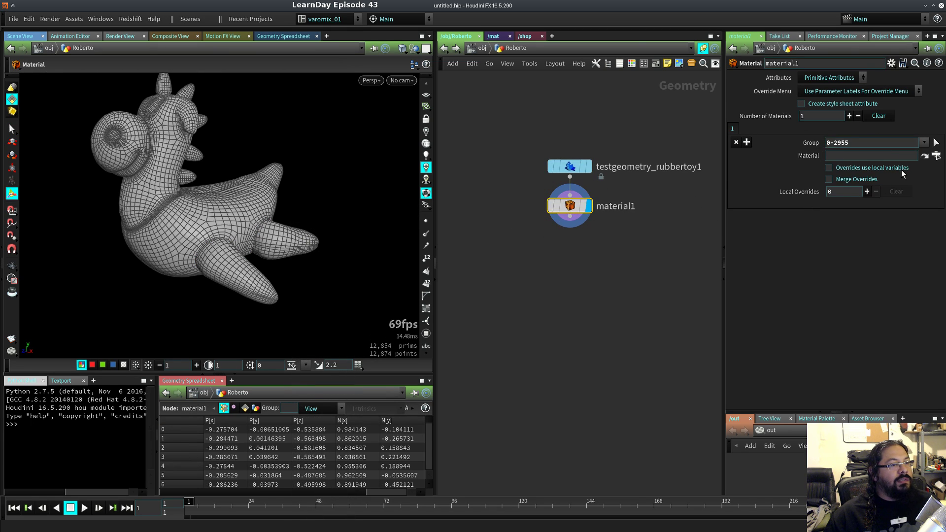
- Assign the /mat/red shader to the flippers group in the Material node
left_click(935, 156)
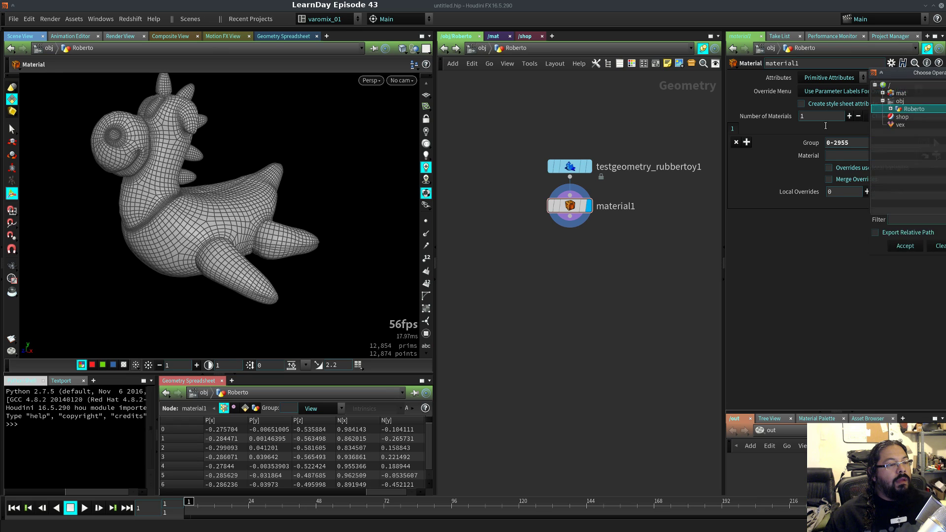
left_click(882, 92)
left_click(907, 109)
left_click_drag(177, 283, 214, 277, "alt")
middle_click_drag(294, 251, 345, 240, "alt")
left_click_drag(345, 240, 384, 258, "alt")
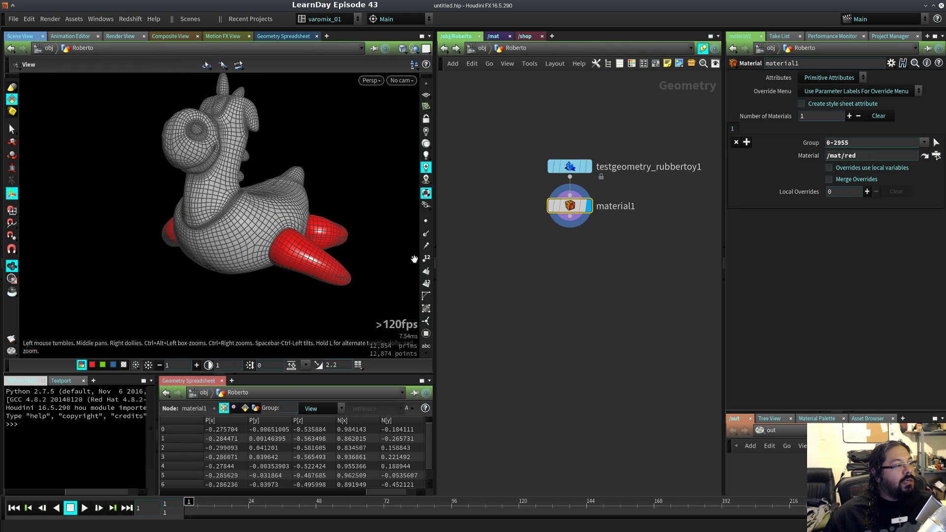
mouse_move(572, 211)
left_mouse_down()
mouse_move(577, 237)
mouse_move(572, 205)
left_mouse_up()
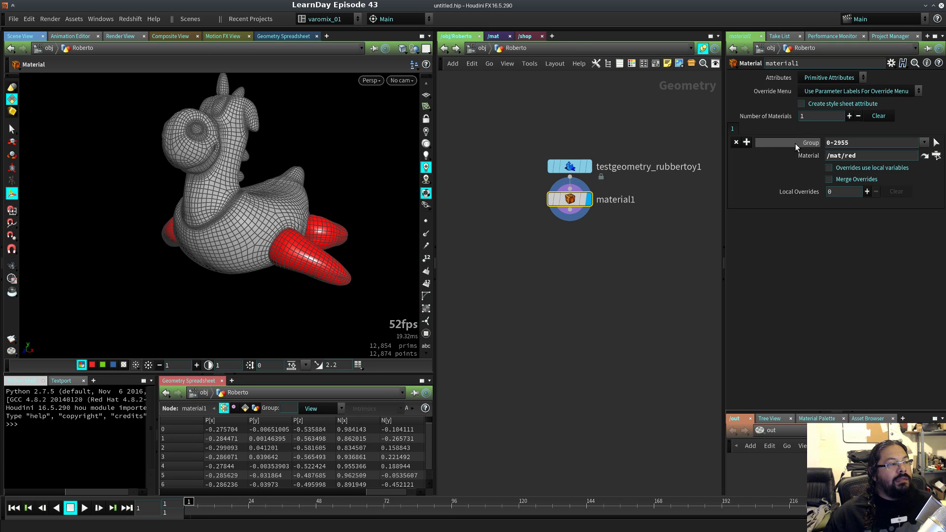
- Add a second material entry and start picking its group with whole-group selection turned off
left_click(849, 116)
left_click(744, 129)
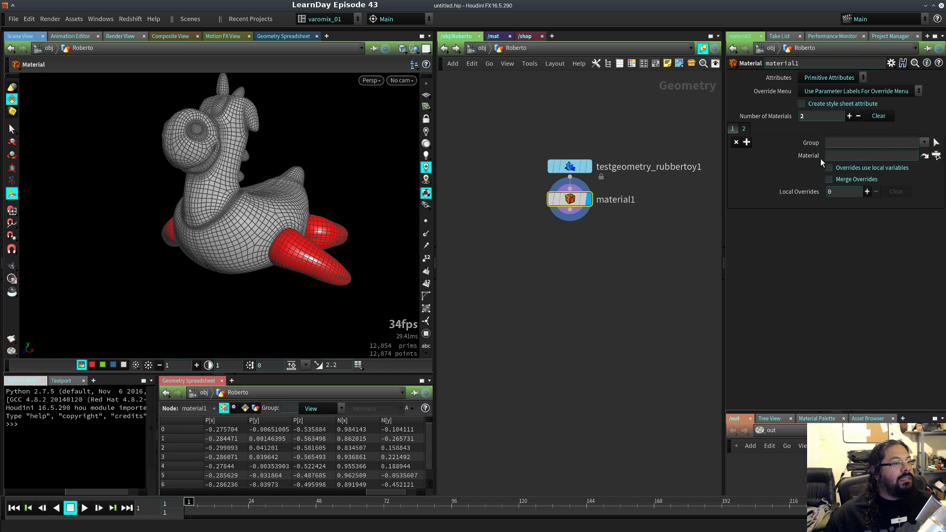
left_click(936, 143)
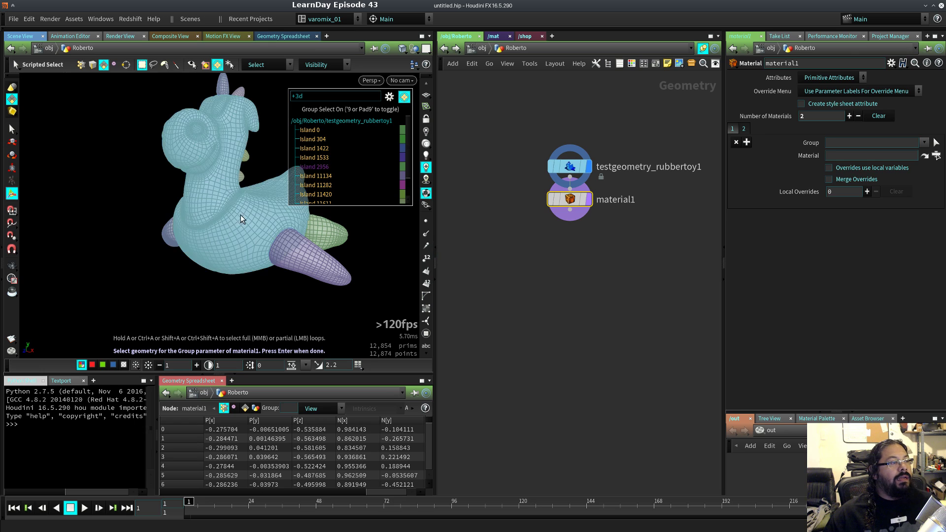
middle_click_drag(323, 206, 257, 254, "alt")
mouse_move(257, 254)
left_mouse_down("alt")
mouse_move(247, 257)
mouse_move(263, 246)
left_mouse_up("alt")
left_click(256, 66)
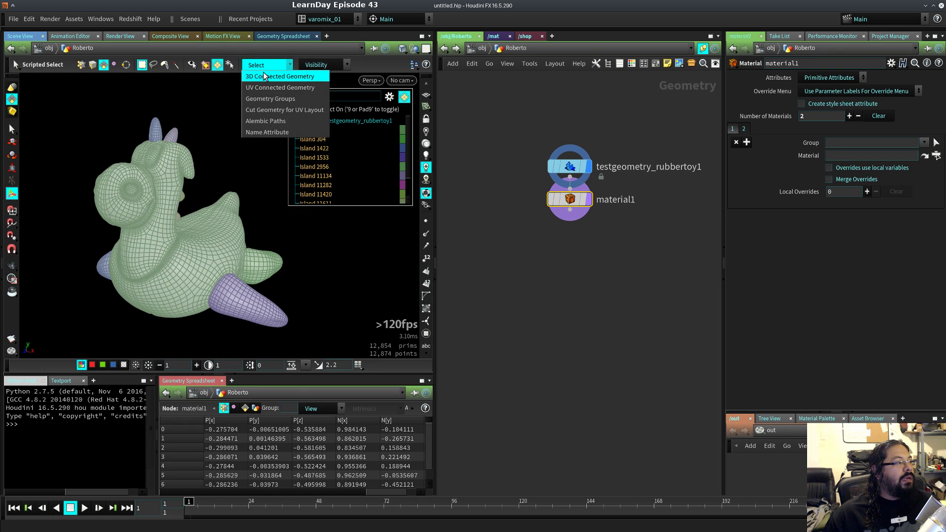
left_click(216, 68)
key("Escape")
- Select a band of primitives across the toy's lower neck and back as the second entry's group
left_click_drag(228, 148, 262, 148)
left_click_drag(101, 220, 208, 240)
left_click_drag(208, 239, 275, 217, "alt")
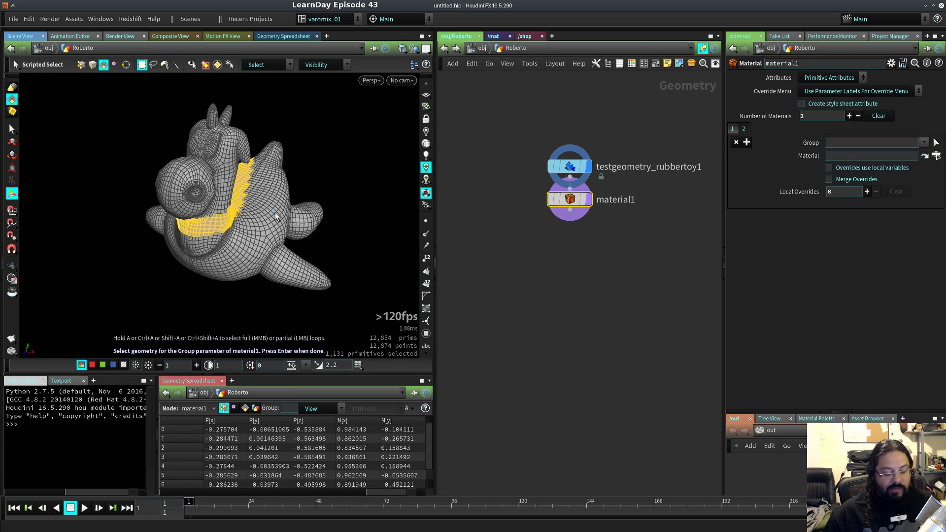
key("Return")
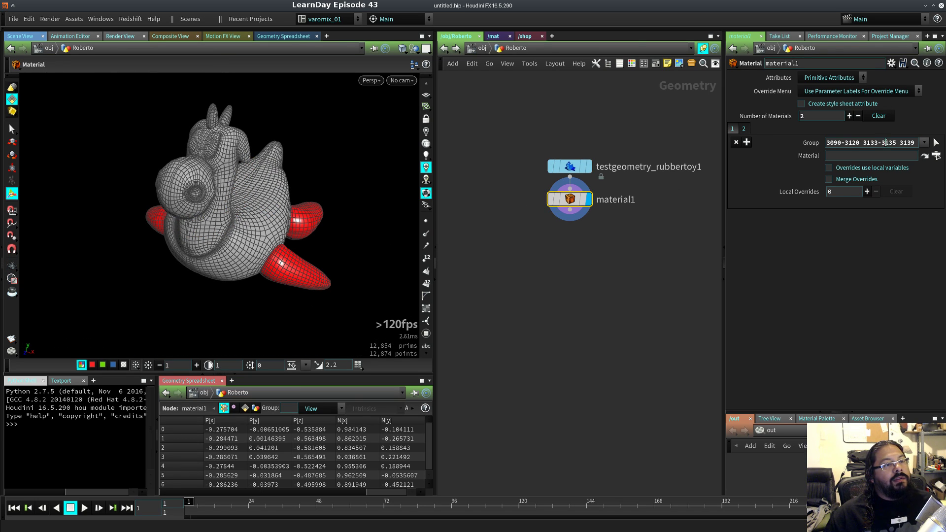
- Assign the /mat/green shader to the second material entry and inspect the colored band from the other side
left_click_drag(916, 143, 825, 142)
left_click(935, 157)
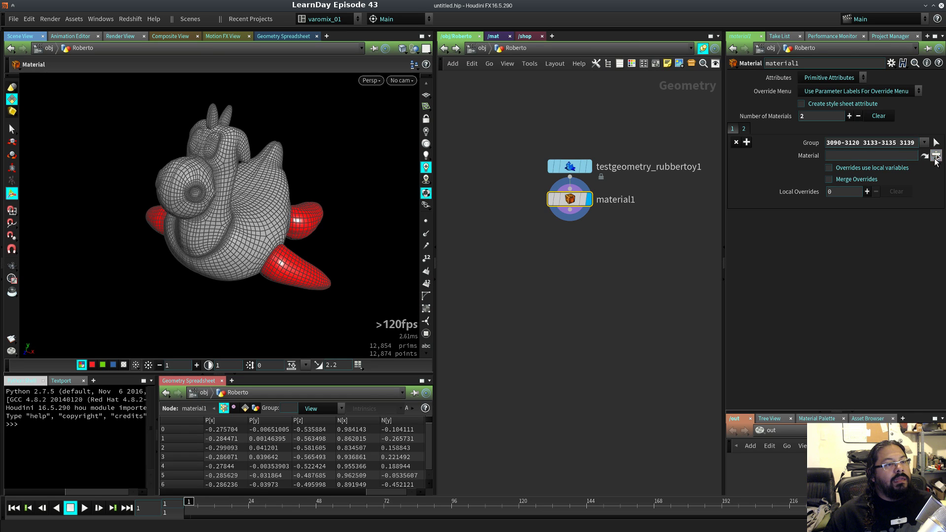
double_click(910, 113)
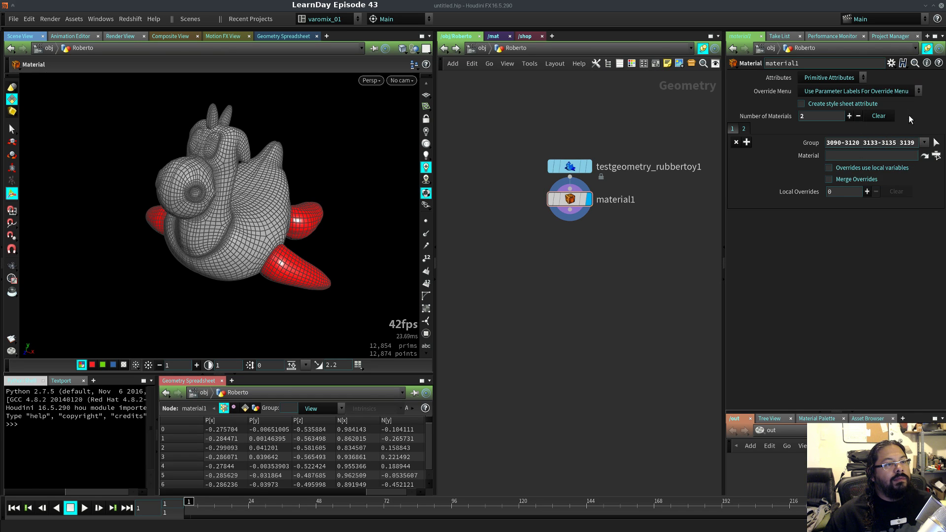
left_click_drag(357, 277, 247, 239, "alt")
middle_click_drag(247, 238, 298, 244, "alt")
- Select the spikes running down the toy's head and neck
double_click(236, 129)
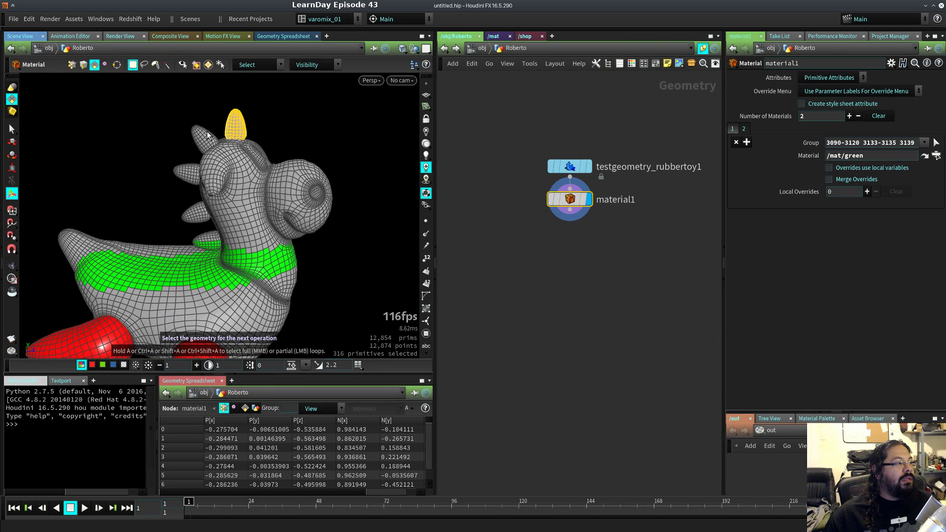
double_click(209, 137, "shift")
double_click(187, 174, "shift")
double_click(195, 220, "shift")
left_click_drag(195, 220, 247, 204, "alt")
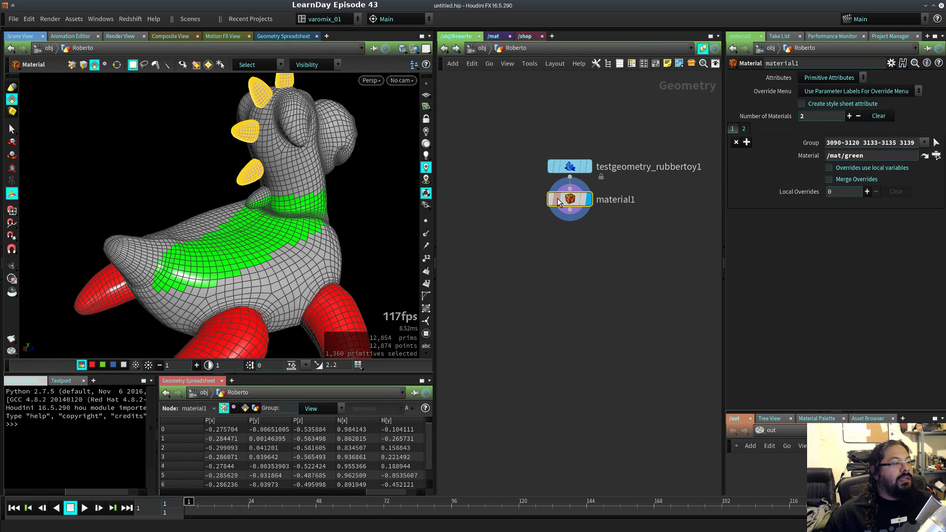
- Add the five spikes along the toy's head and neck to the group of the /mat/red material entry
left_click_drag(558, 202, 559, 227)
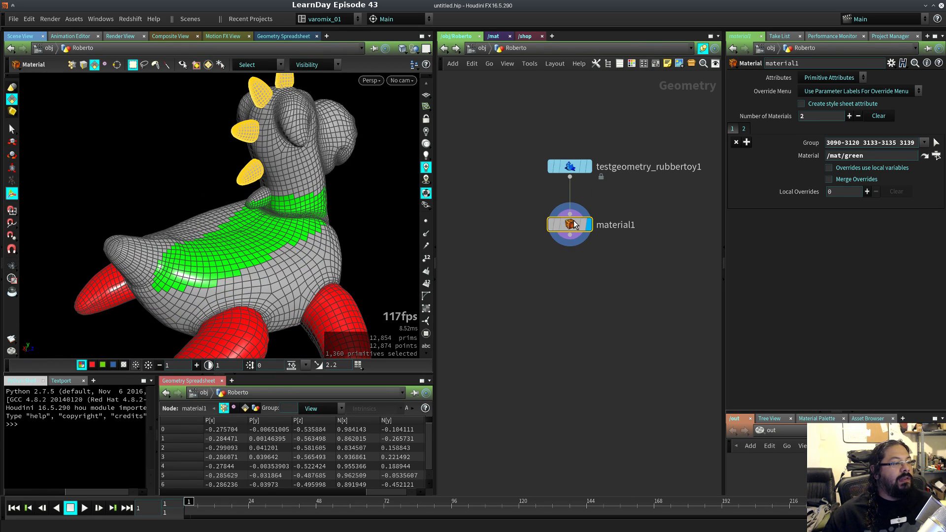
left_click(744, 129)
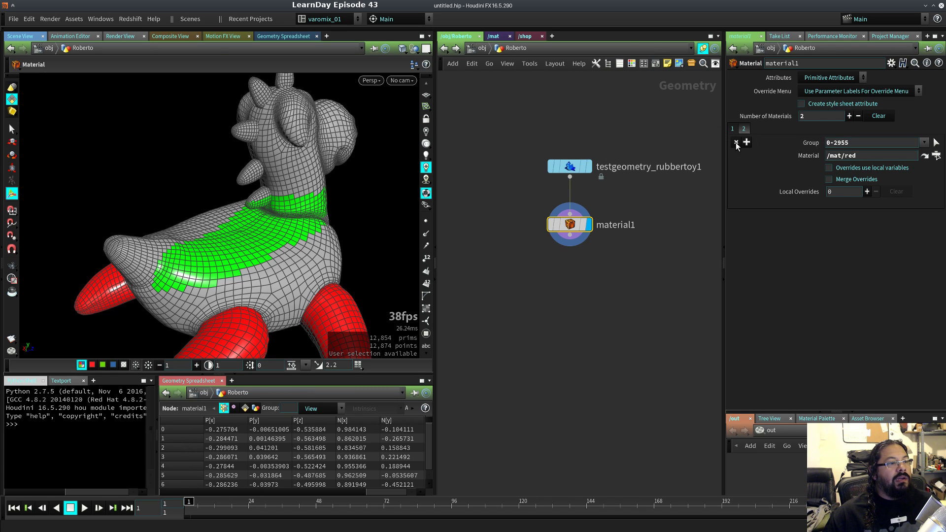
left_click(935, 143)
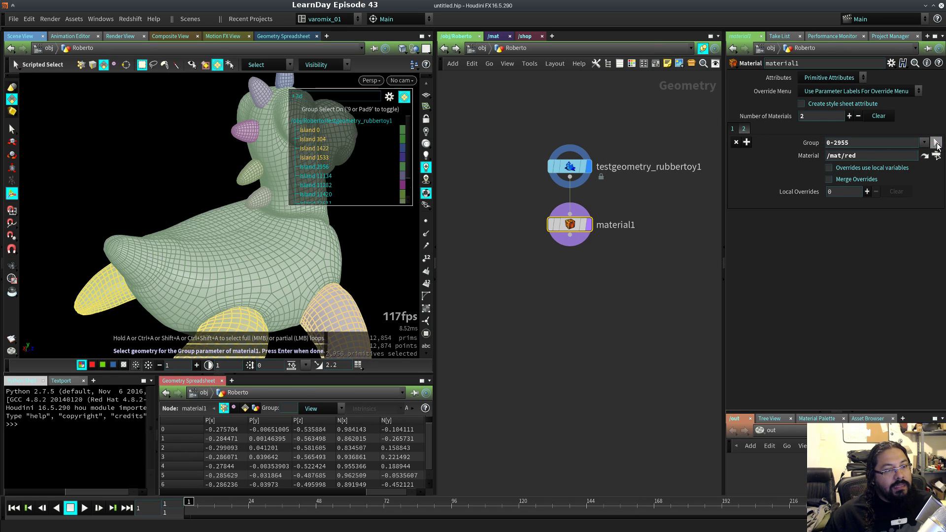
left_click(250, 174, "shift")
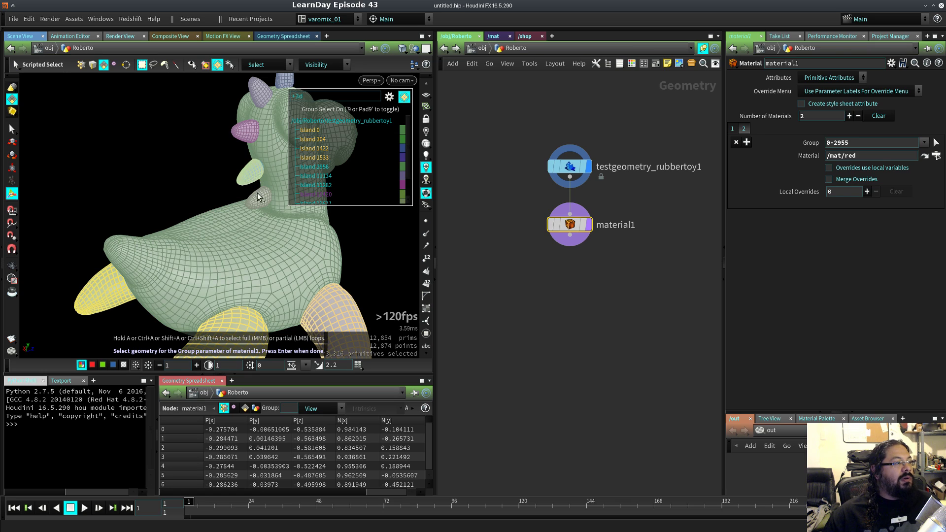
left_click(260, 202, "shift")
left_click(246, 136, "shift")
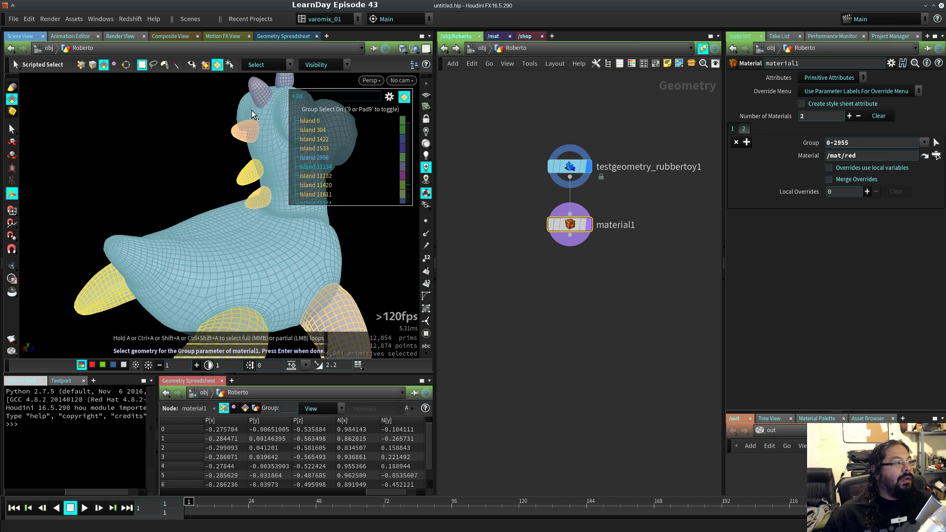
left_click(263, 85, "shift")
left_click(285, 80, "shift")
key("Return")
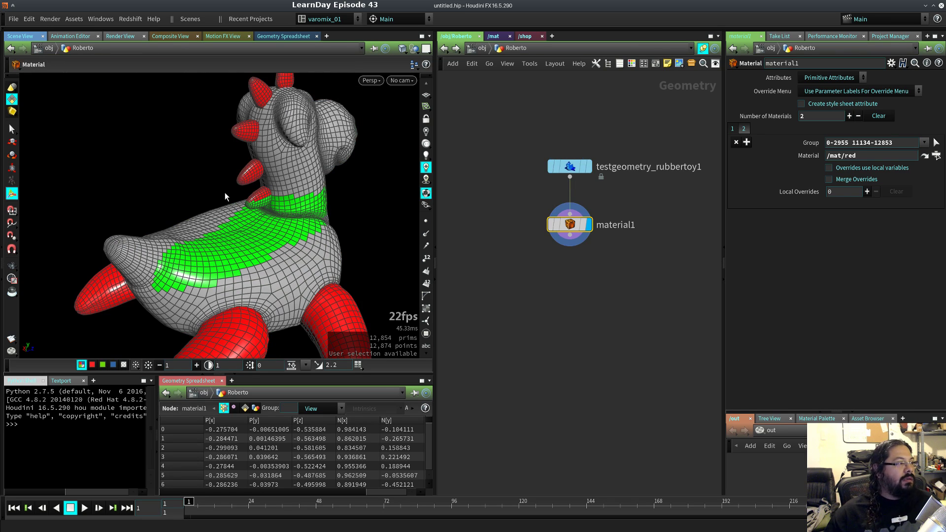
- Inspect the red spikes and the green band on the toy from several angles, checking the /mat/green entry
left_click_drag(120, 227, 143, 182)
right_click_drag(144, 183, 208, 186)
middle_click_drag(208, 186, 251, 243)
left_click_drag(251, 242, 253, 252)
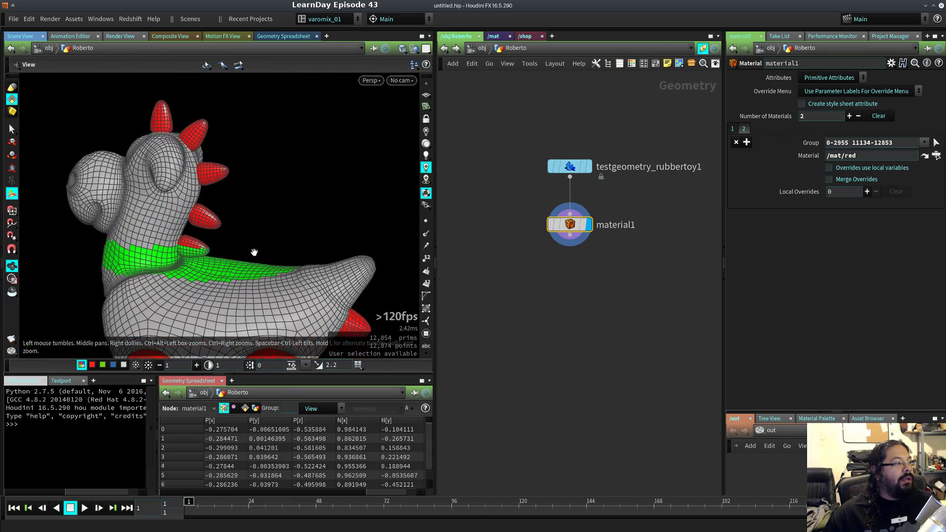
middle_click_drag(253, 251, 245, 202)
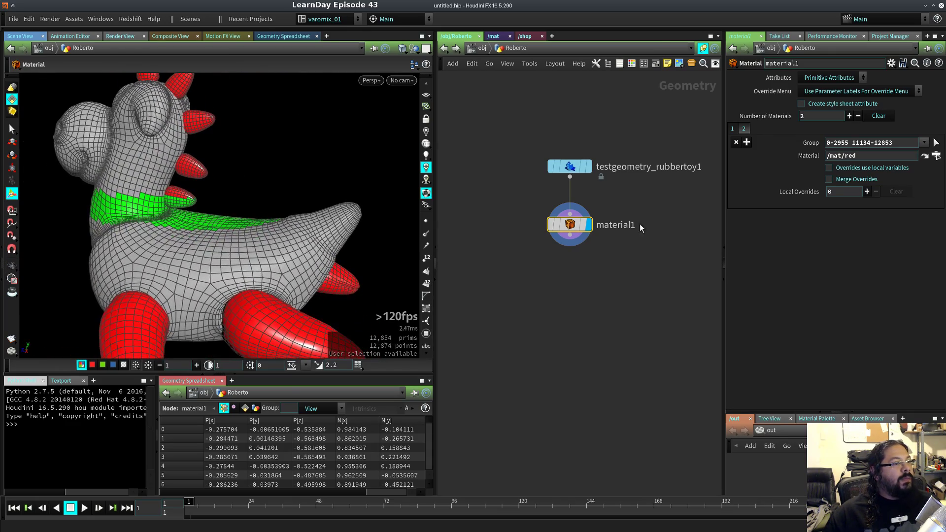
left_click(732, 128)
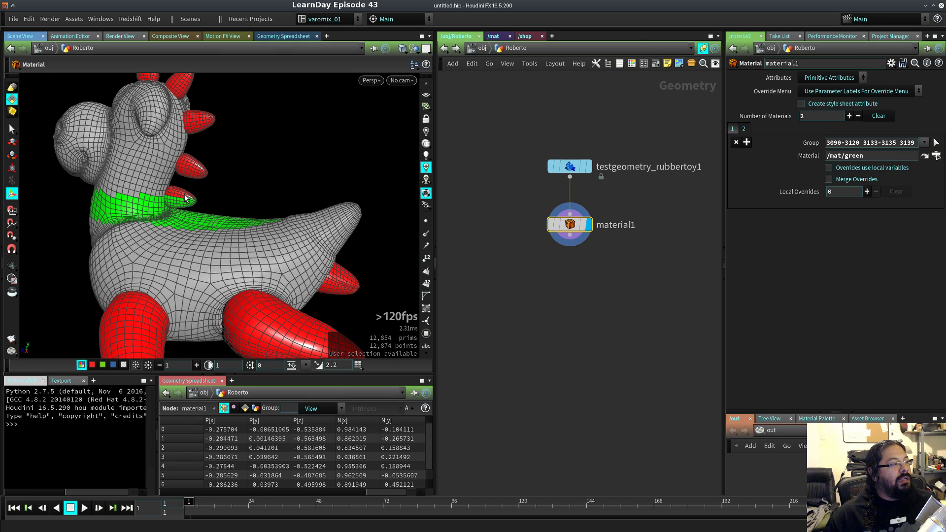
left_click_drag(179, 203, 235, 237, "alt")
right_click_drag(235, 237, 269, 261, "alt")
left_click_drag(270, 261, 246, 249, "alt")
middle_click_drag(334, 222, 261, 223, "alt")
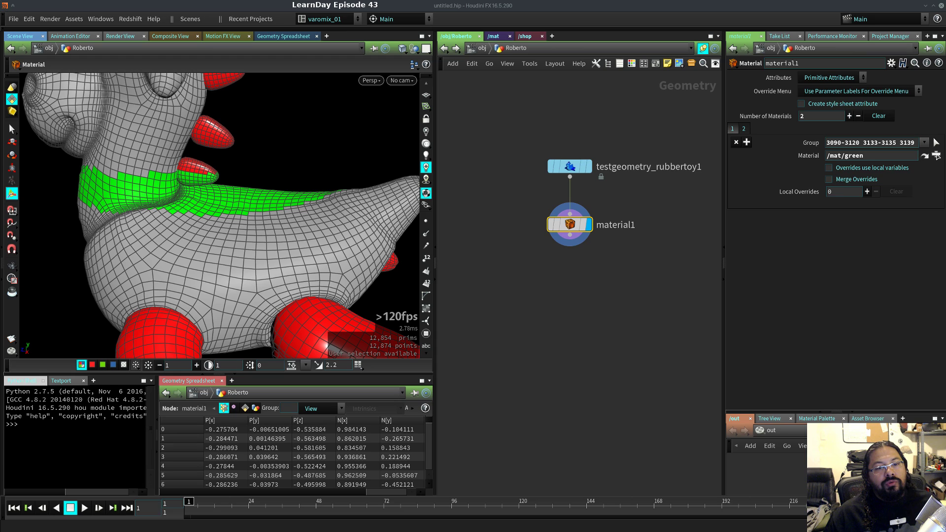
- Leave the Roberto geometry network and go up to the object level
left_click(598, 289)
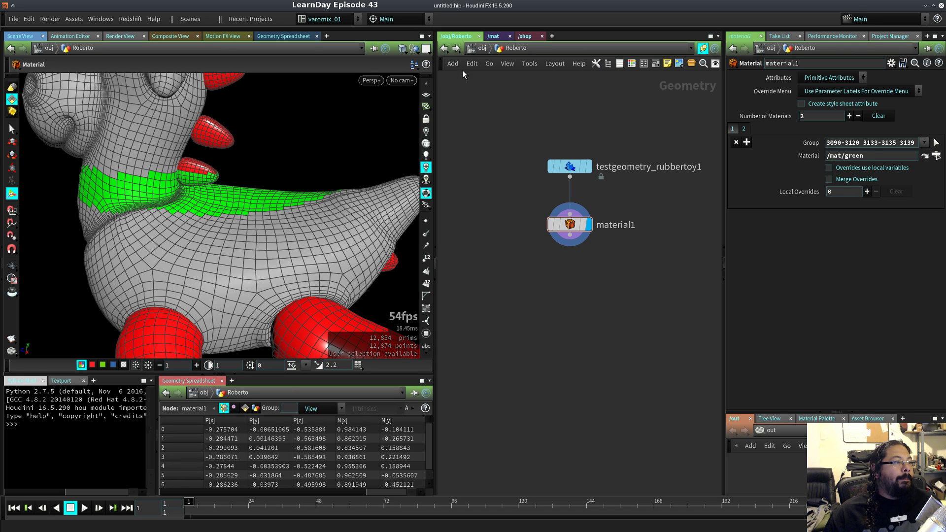
key("u")
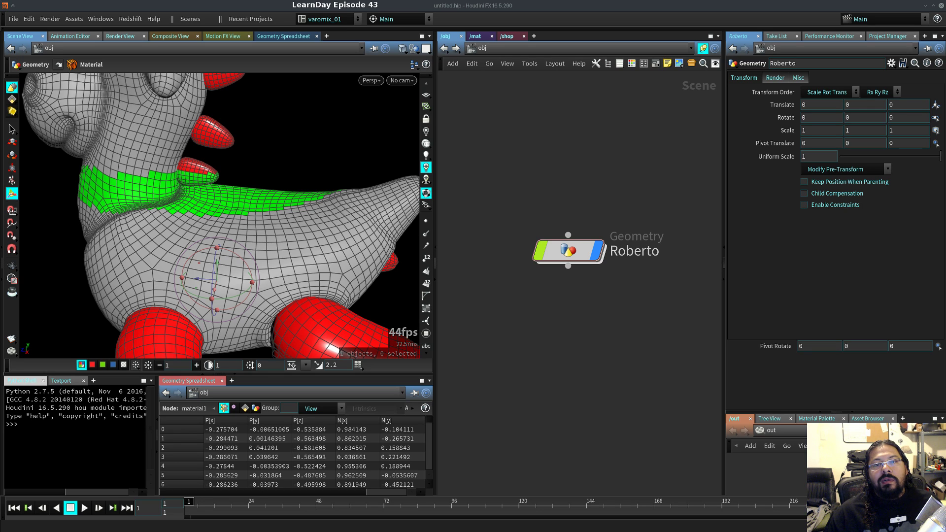
- Switch to the browser and review the Character section of the Houdini 16.5 What's New page, from Grooming through Crowds to Rendering
key("alt+Tab")
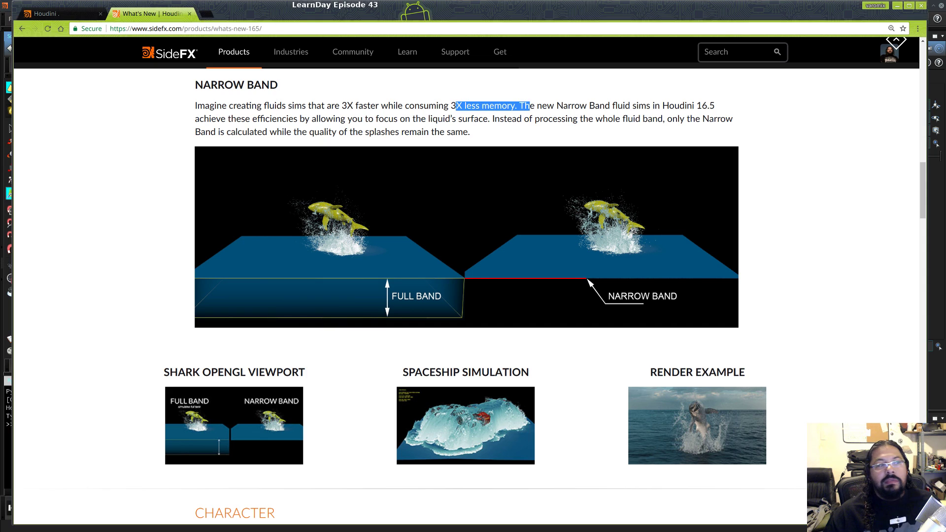
scroll(272, 333, "down", 3)
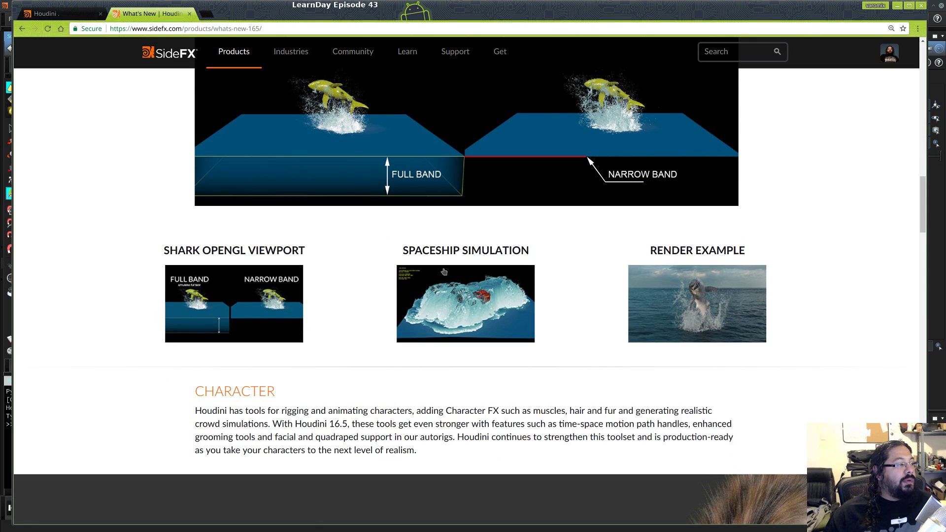
scroll(356, 257, "down", 6)
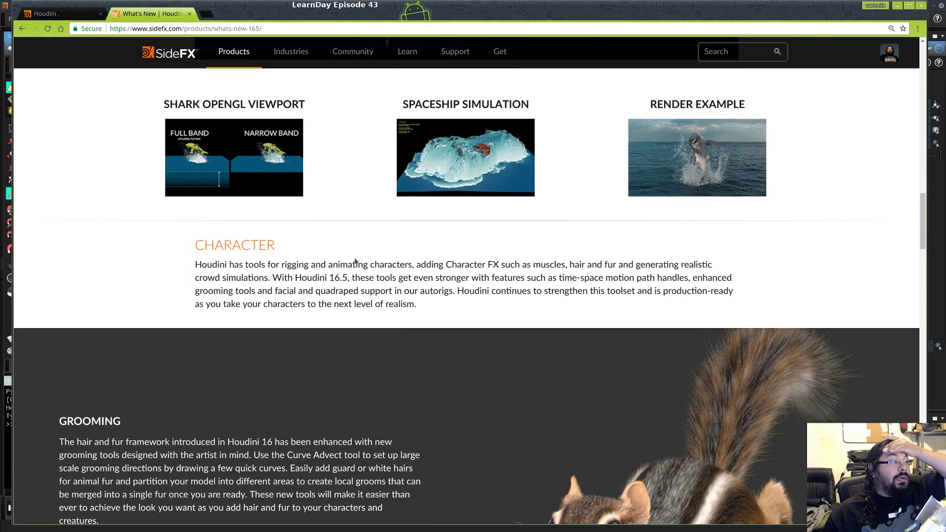
scroll(362, 262, "down", 3)
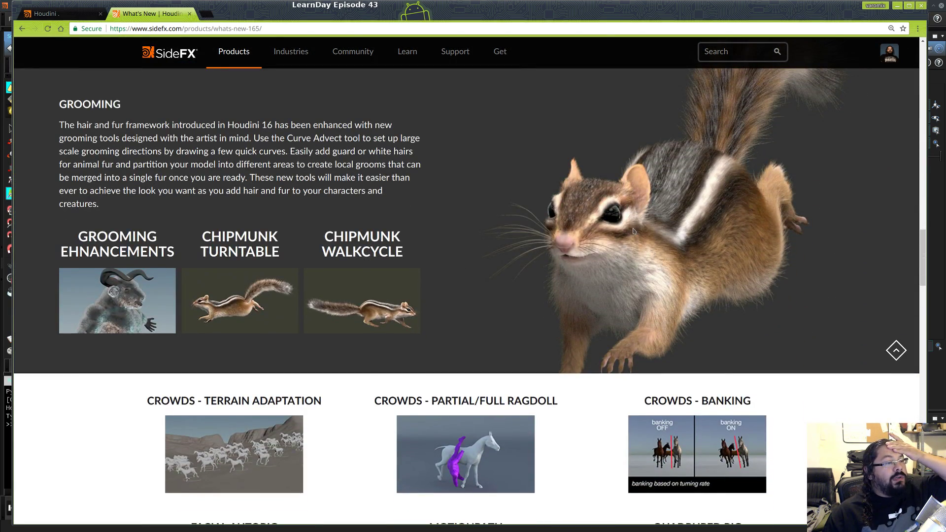
scroll(633, 231, "up", 1)
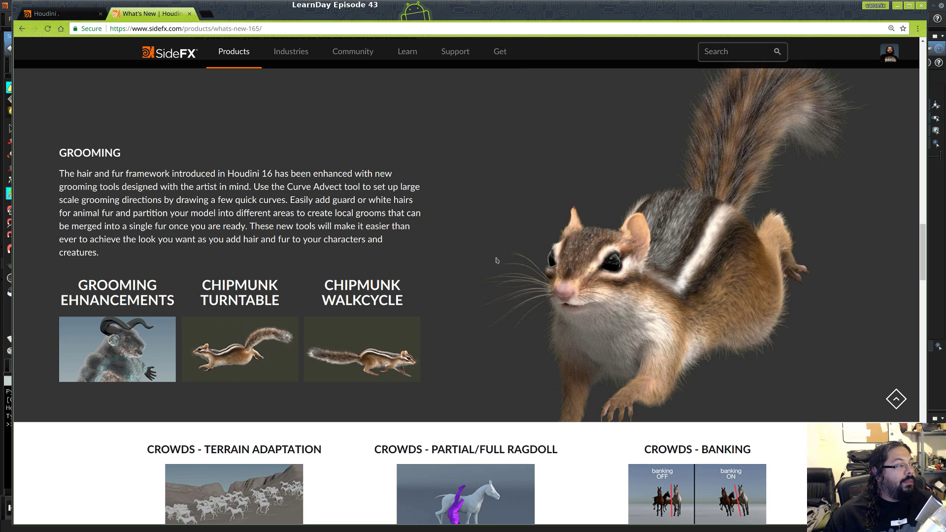
scroll(591, 310, "up", 2)
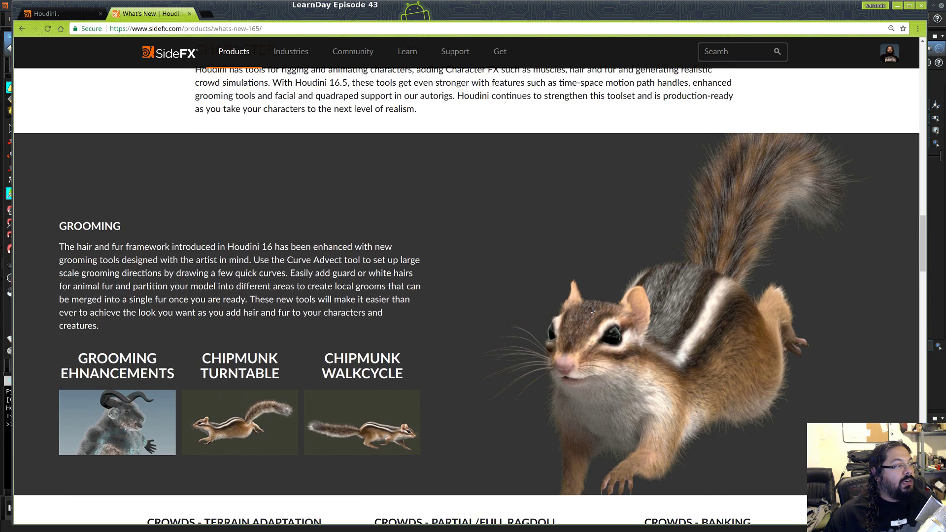
scroll(592, 309, "down", 1)
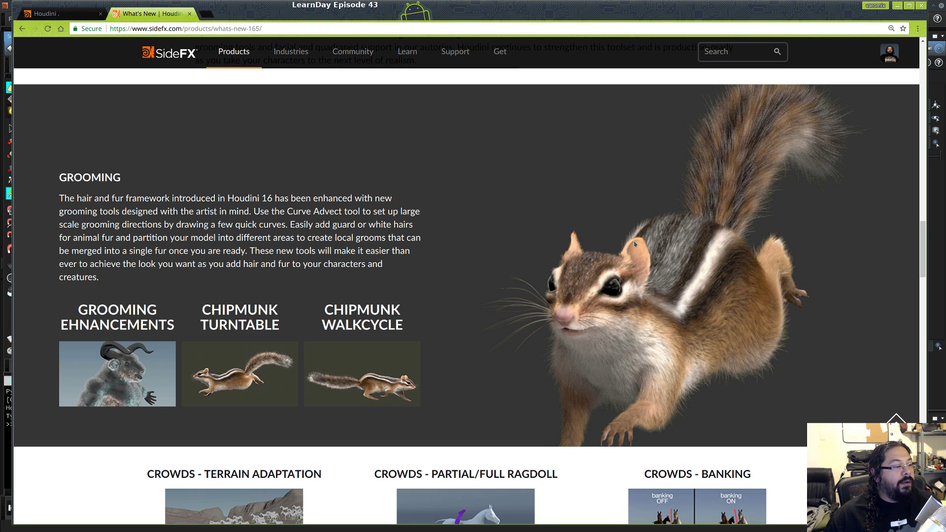
scroll(634, 243, "down", 2)
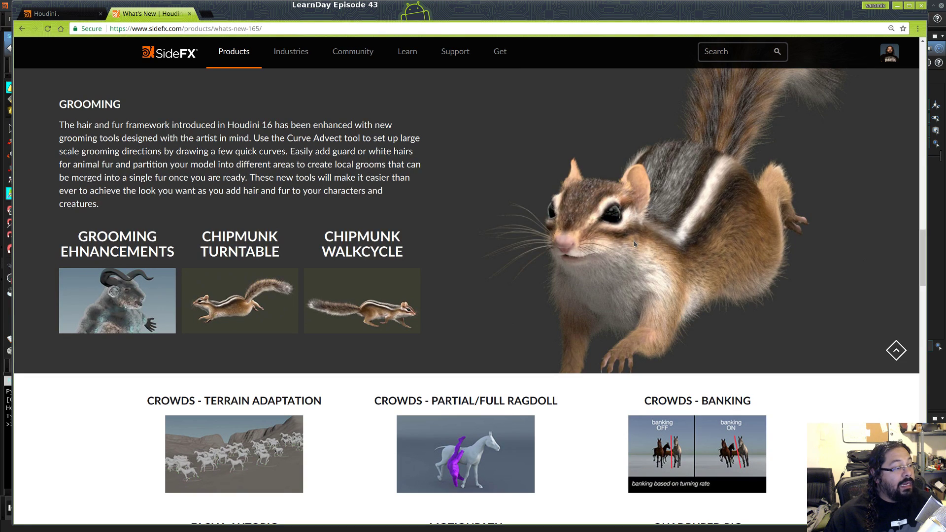
scroll(609, 239, "down", 3)
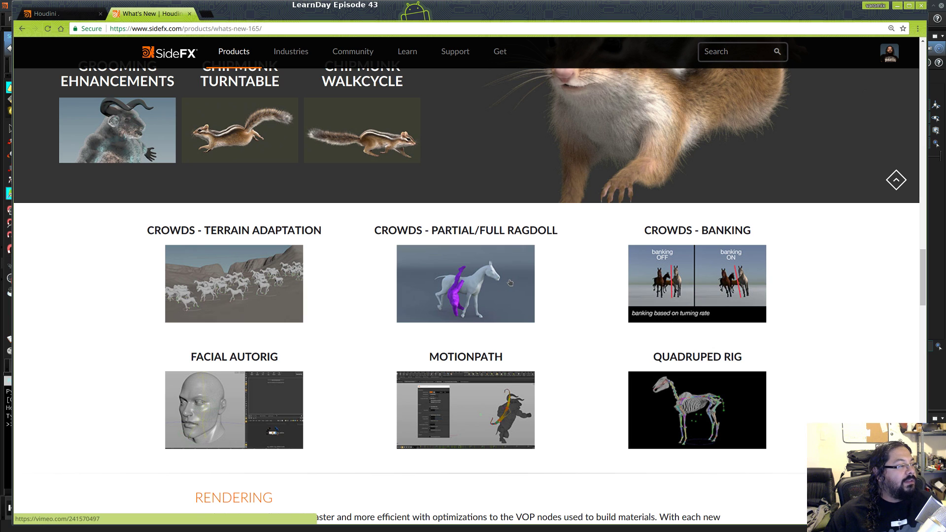
scroll(507, 282, "down", 1)
scroll(508, 283, "down", 3)
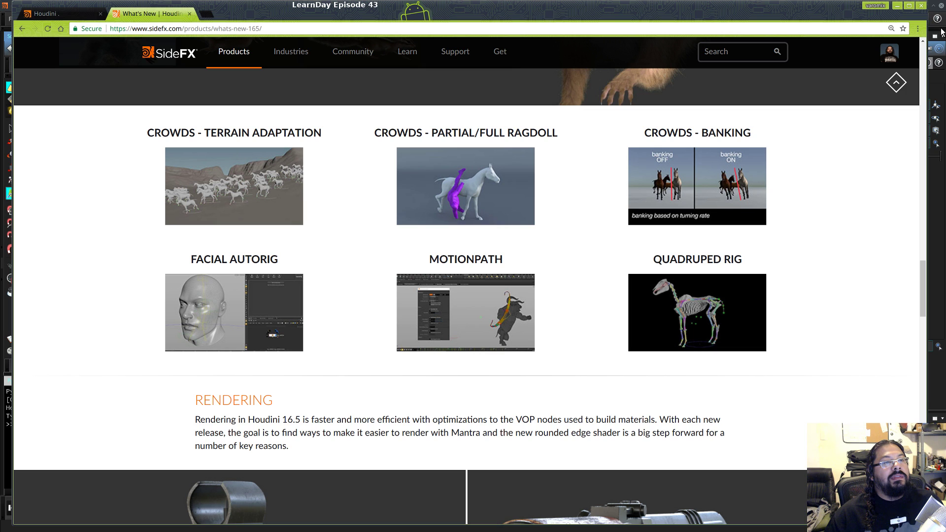
- Switch back to Houdini, zoom out on the whole toy and keyframe the Roberto object's Translate values at frame 1
left_click(943, 384)
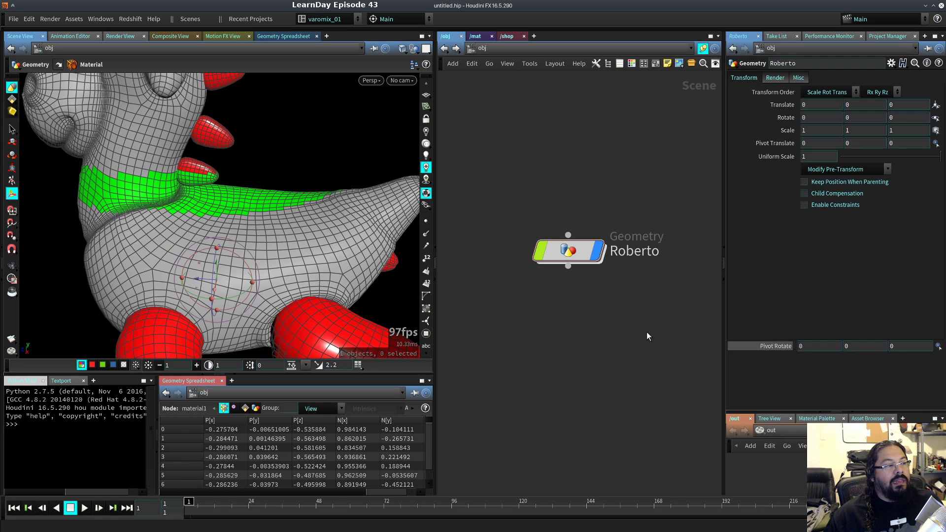
left_click(582, 248)
right_click_drag(232, 237, 212, 224)
left_click_drag(212, 224, 319, 224)
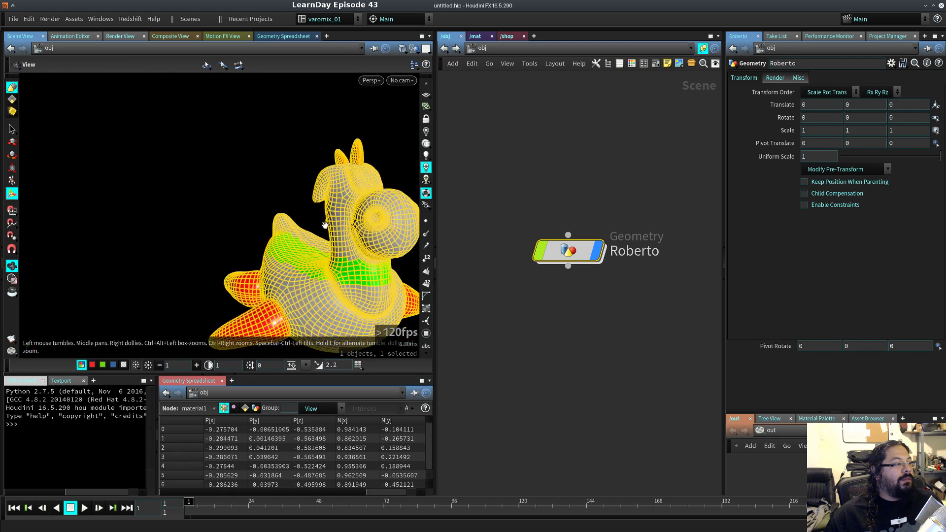
middle_click_drag(319, 224, 188, 169)
left_click_drag(188, 169, 266, 173)
double_click(580, 251)
left_click_drag(578, 246, 585, 192)
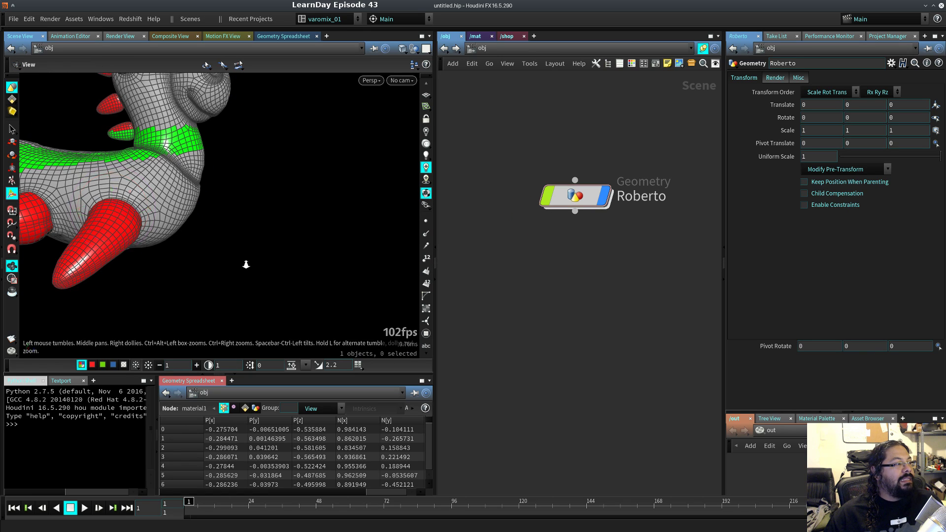
scroll(276, 264, "down", 5)
left_click_drag(276, 264, 259, 239)
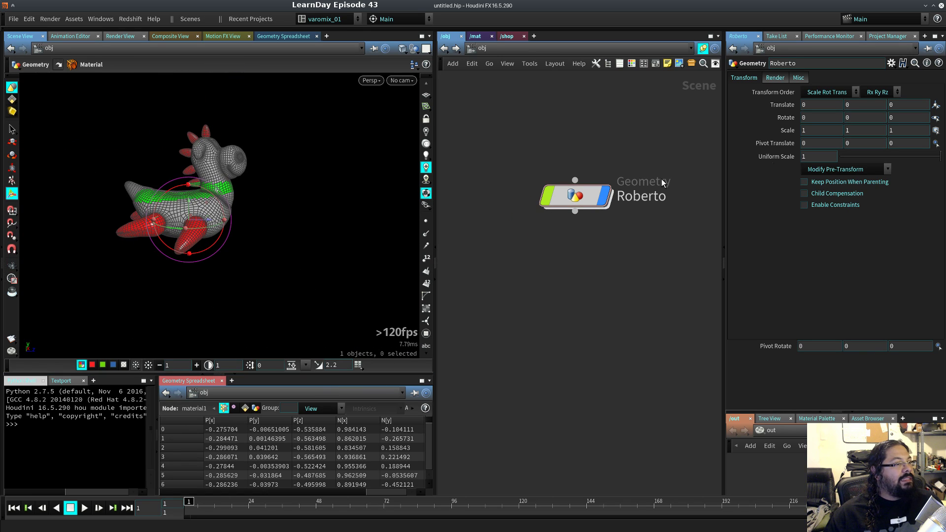
left_click(781, 104, "alt")
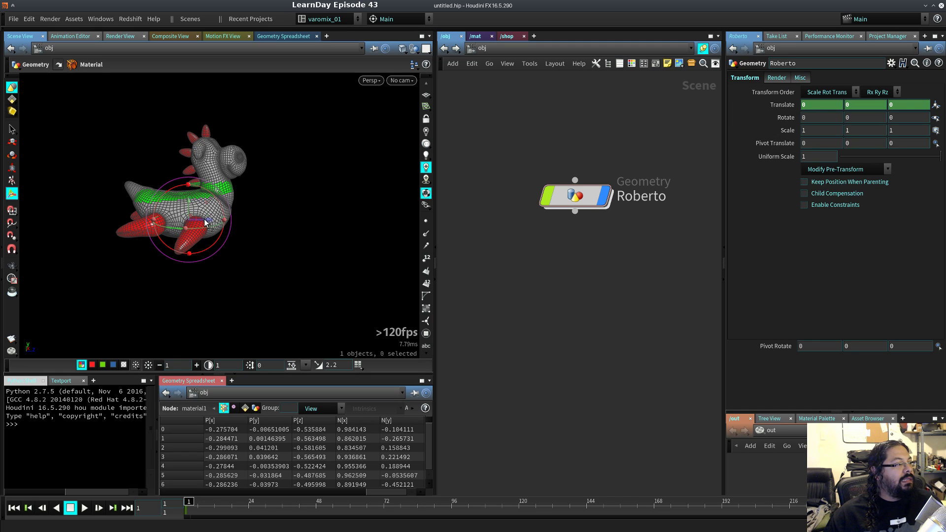
- At frame 48, move Roberto along Z to about 4.57 and keyframe its Translate values
left_click_drag(192, 501, 316, 501)
key("Escape")
key("t")
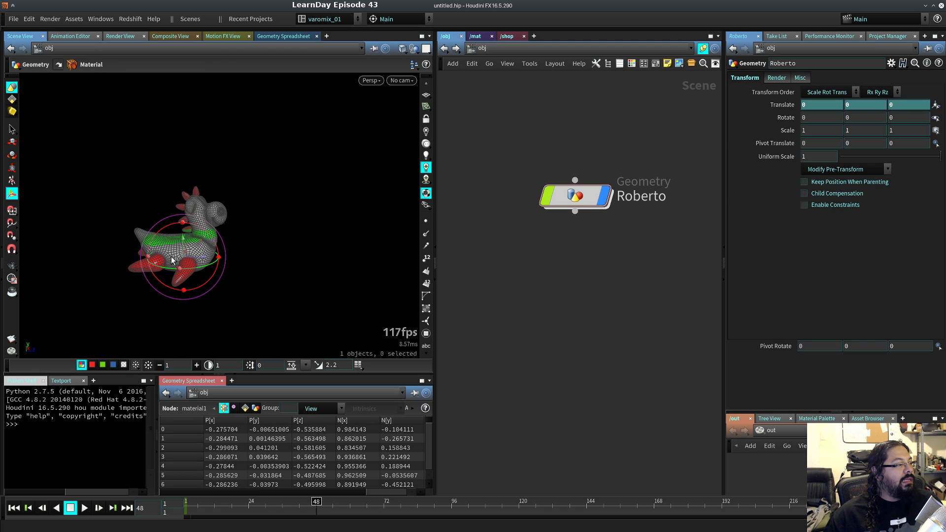
left_click_drag(202, 263, 400, 261)
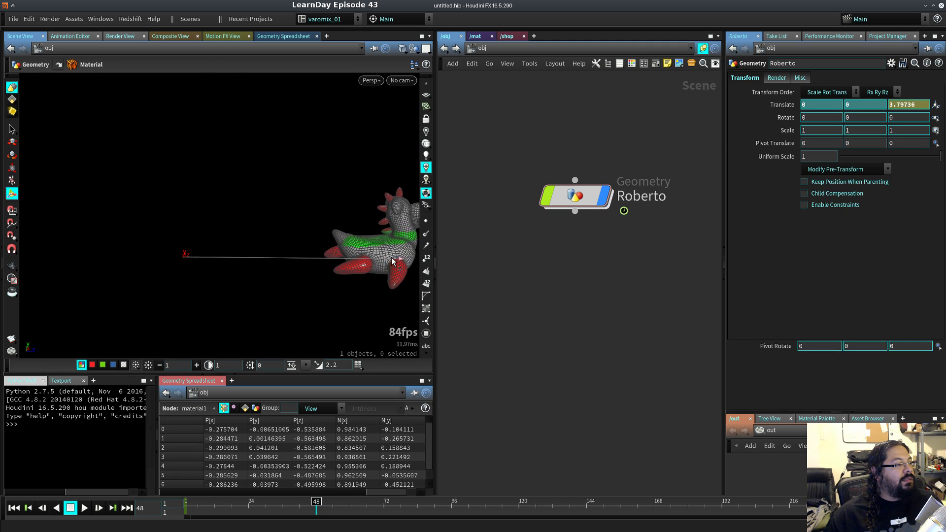
key("r")
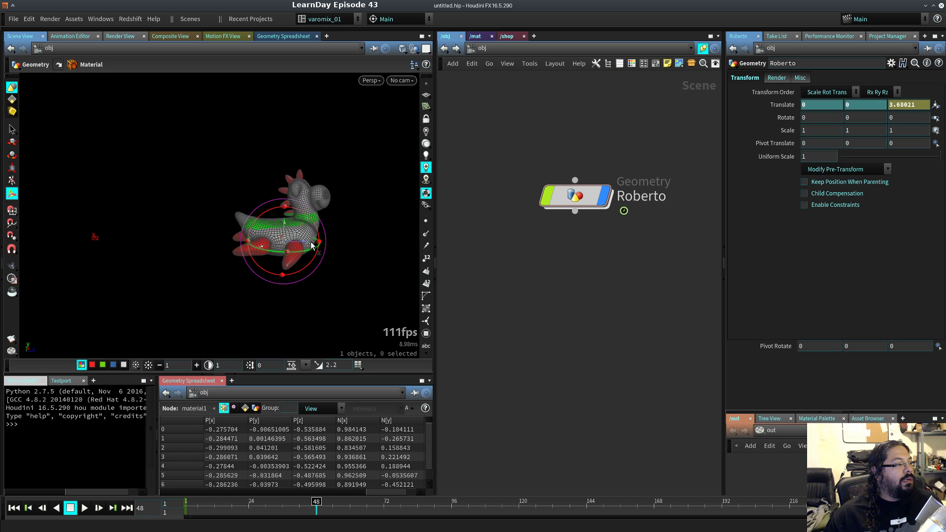
left_click_drag(317, 246, 360, 246)
left_click(787, 104, "alt")
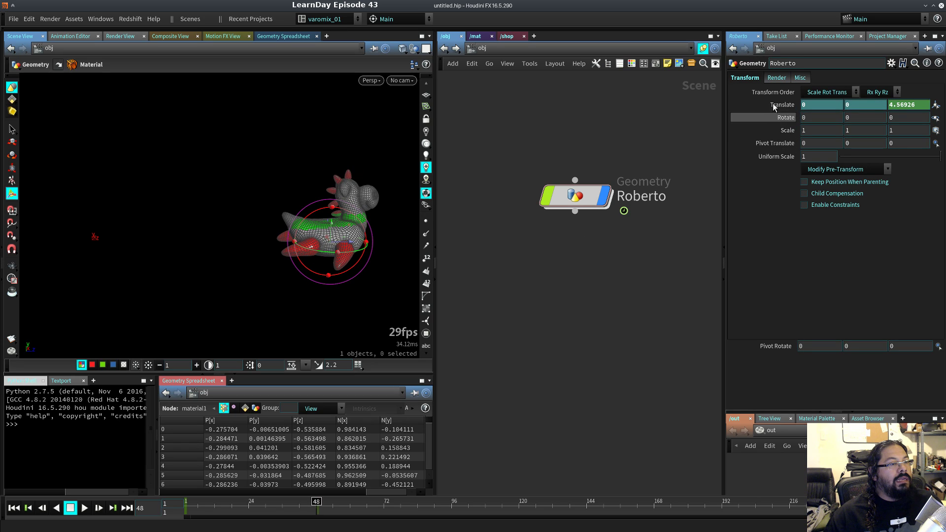
- At frame 24, raise Roberto in Y to about 1.47 and keyframe its Translate values
left_click(248, 501)
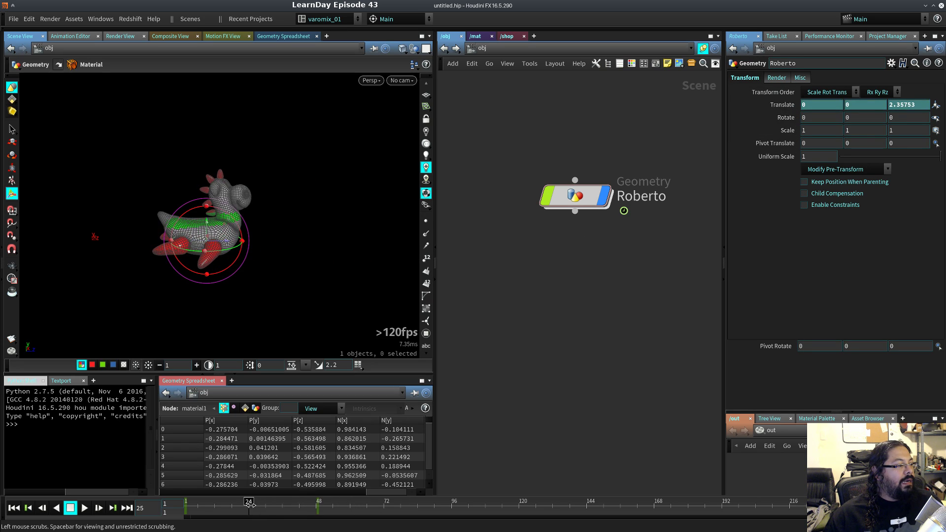
left_click_drag(206, 217, 205, 143)
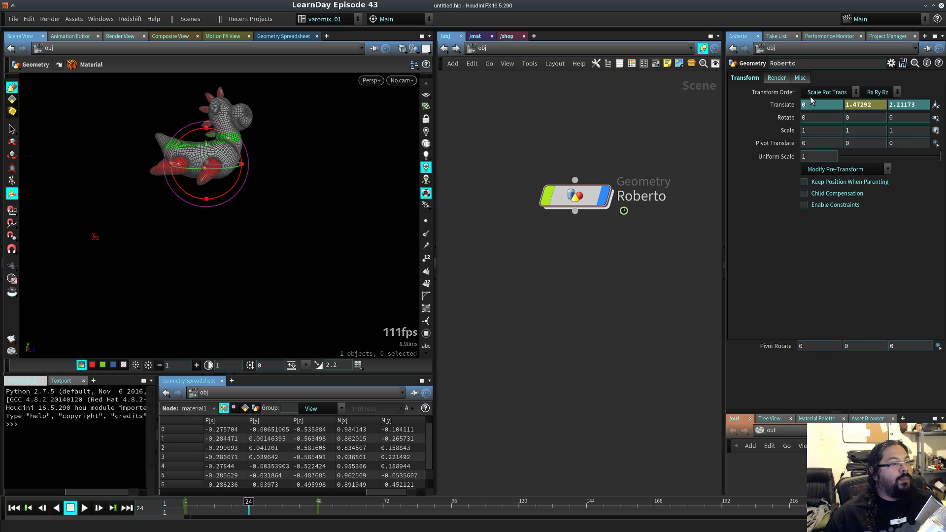
left_click(789, 104, "alt")
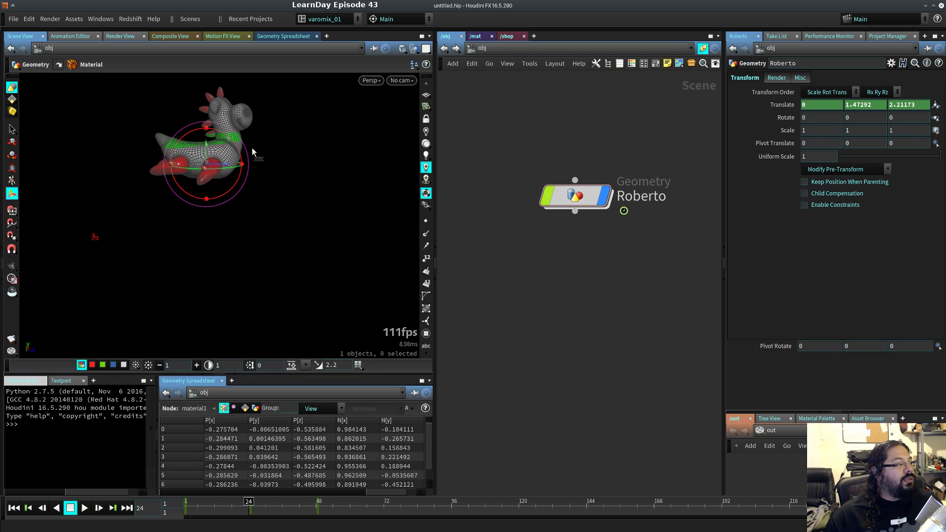
- Activate the Pose tool and select the Roberto toy in the viewport
right_click(207, 167)
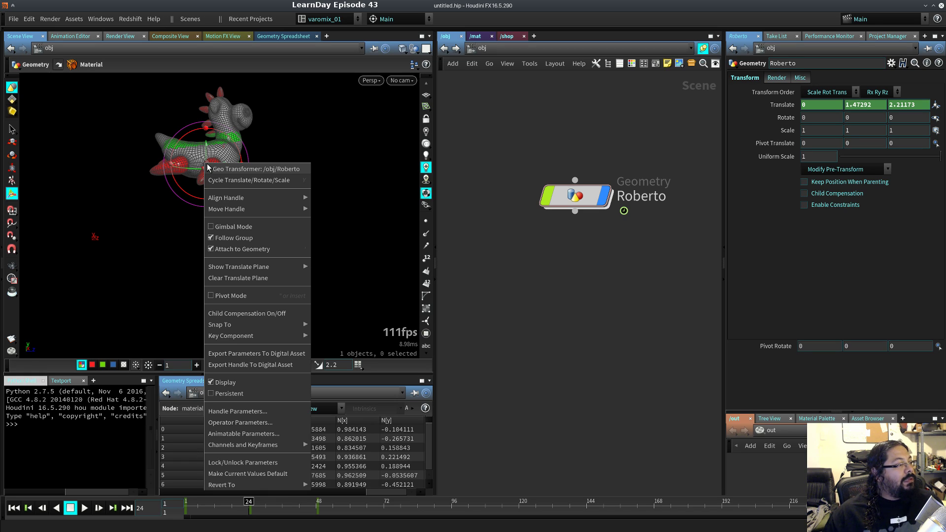
left_click(11, 181)
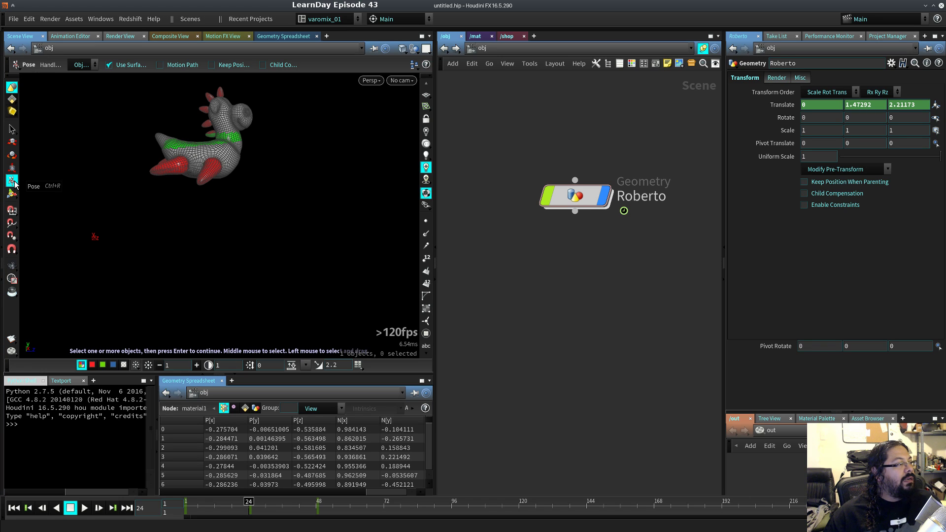
key("Tab")
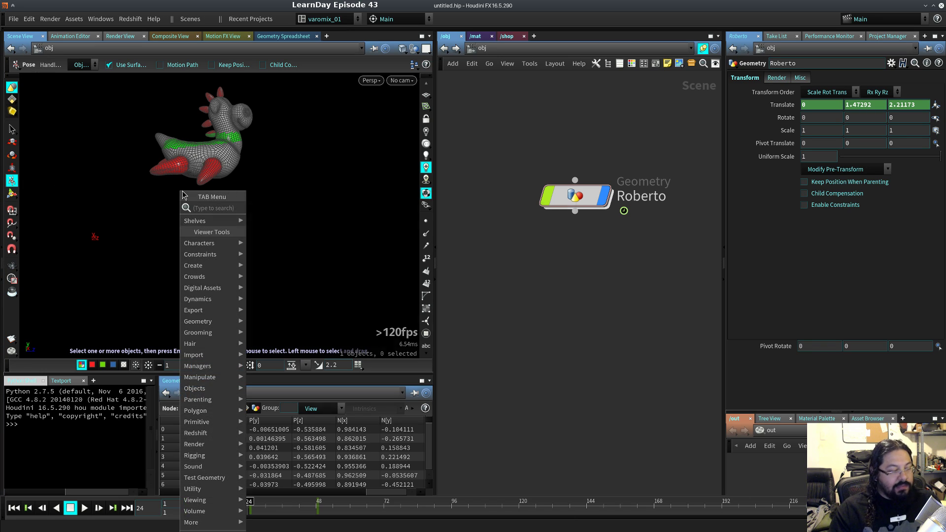
type("pose")
left_click(283, 210)
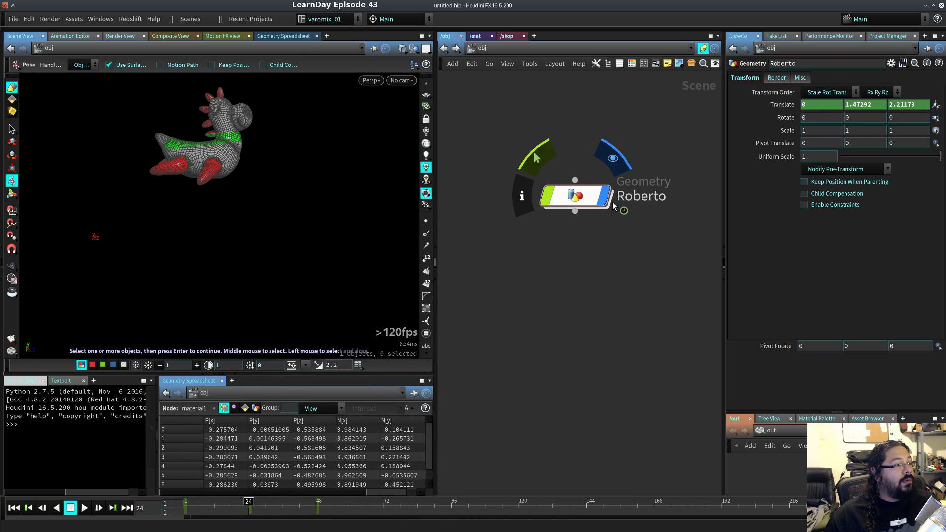
left_click(199, 182)
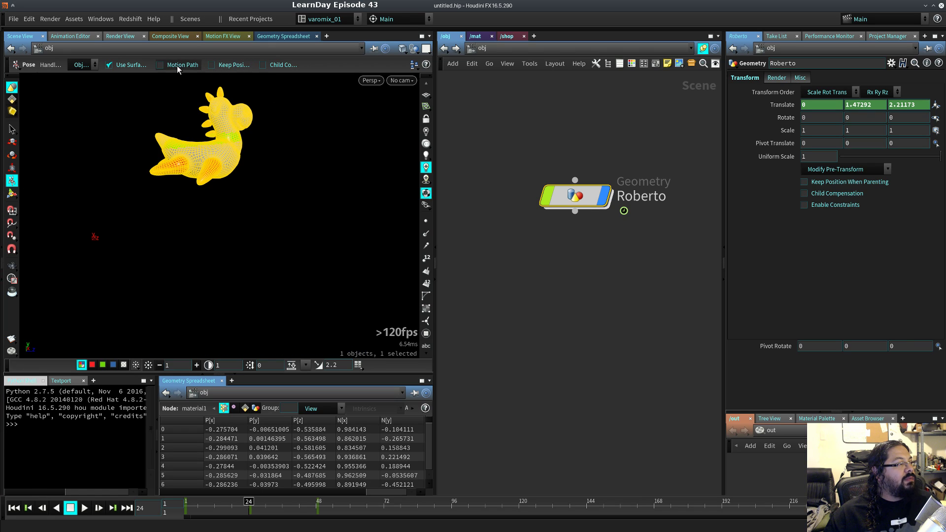
- Turn on the Pose tool's Motion Path option and scrub the animation to frame 10 and on to frame 29
left_click(80, 65)
left_click(204, 81)
left_click_drag(296, 503, 212, 485)
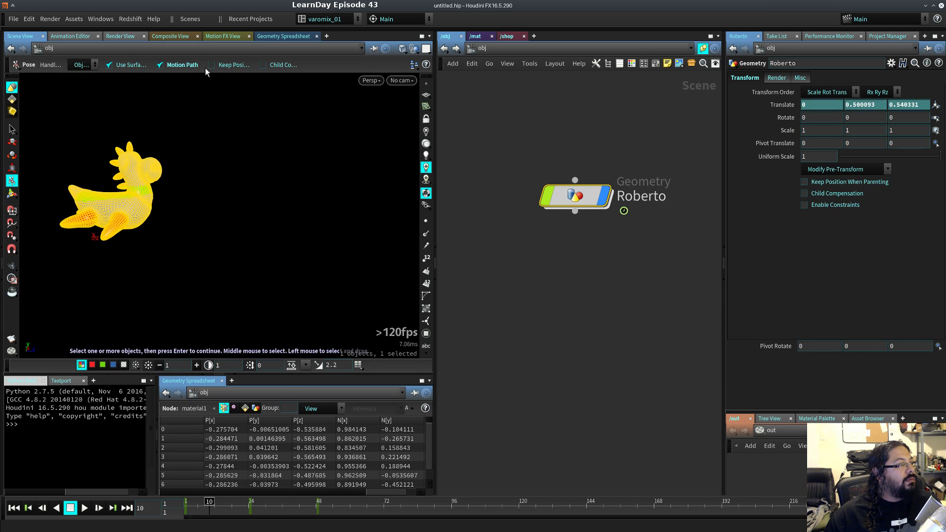
left_click(183, 65)
left_click(174, 68)
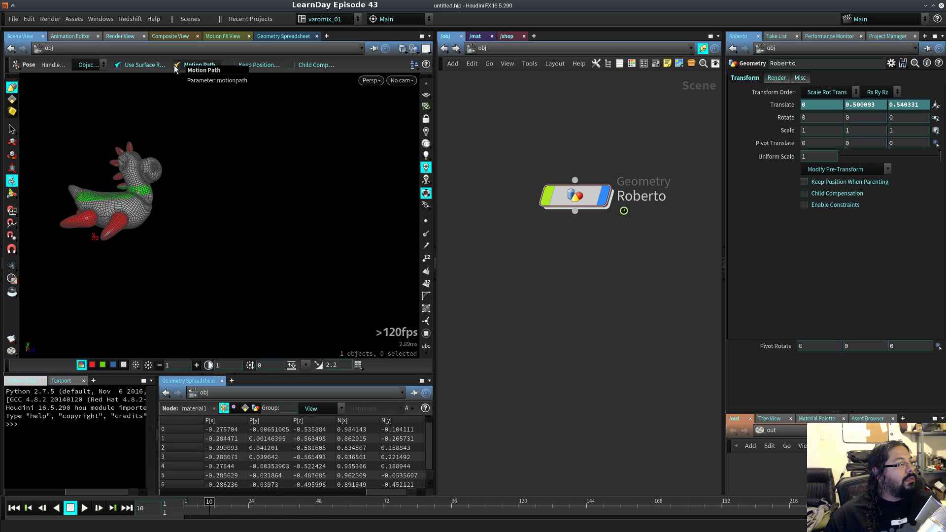
left_click_drag(229, 507, 262, 489)
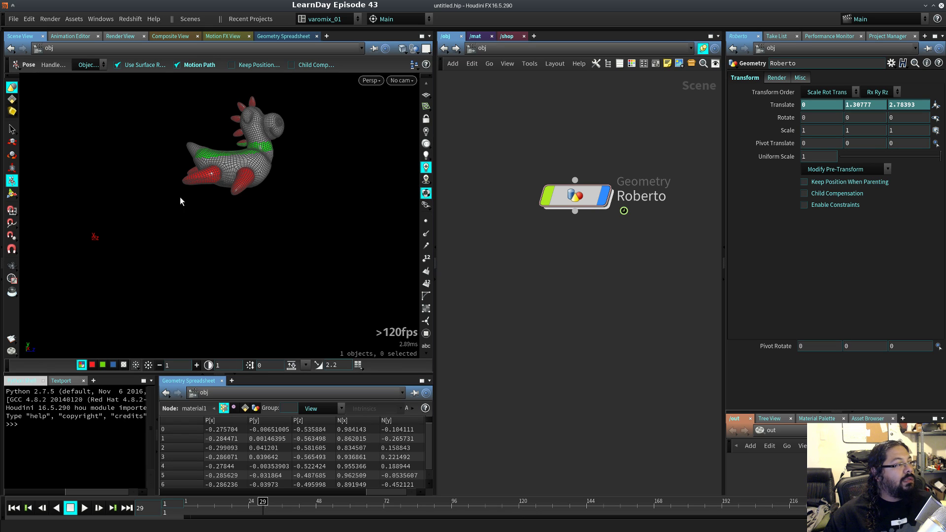
- Select Roberto again to display its motion path in the viewport
key("Escape")
left_click_drag(200, 193, 366, 233)
left_click(583, 202)
right_click_drag(330, 240, 471, 250, "alt")
left_click_drag(252, 269, 310, 246, "alt")
middle_click_drag(262, 232, 289, 220, "alt")
right_click_drag(289, 219, 217, 236, "alt")
left_click_drag(217, 236, 261, 228, "alt")
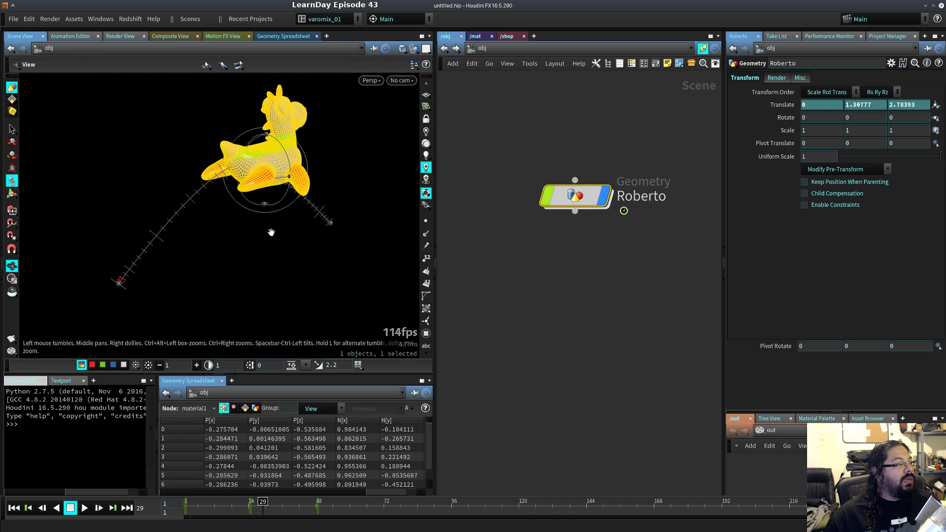
- Go to frame 12 and lower the motion path's frame 24 key along Y
middle_click_drag(261, 228, 329, 344, "alt")
left_click_drag(262, 500, 214, 501)
left_click_drag(256, 276, 244, 256, "alt")
left_click(238, 172)
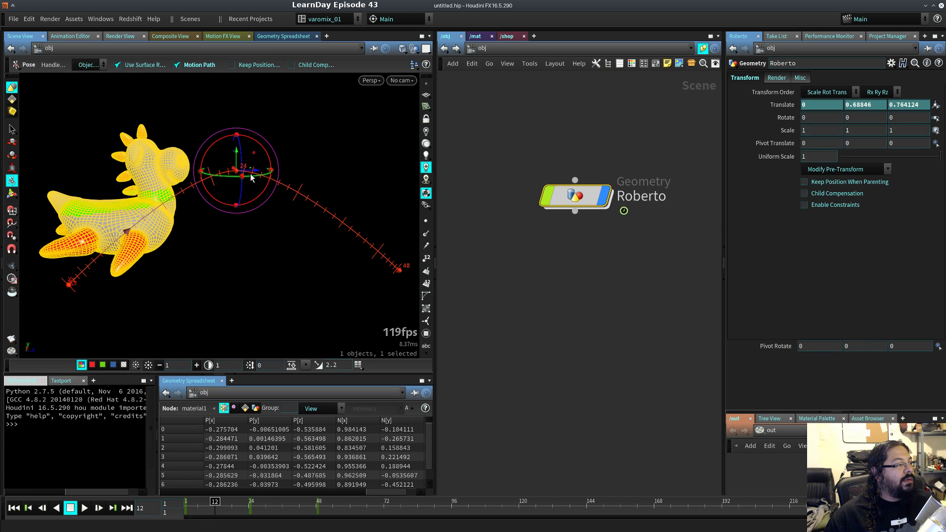
left_click_drag(236, 156, 237, 190)
left_click_drag(279, 242, 241, 222, "alt")
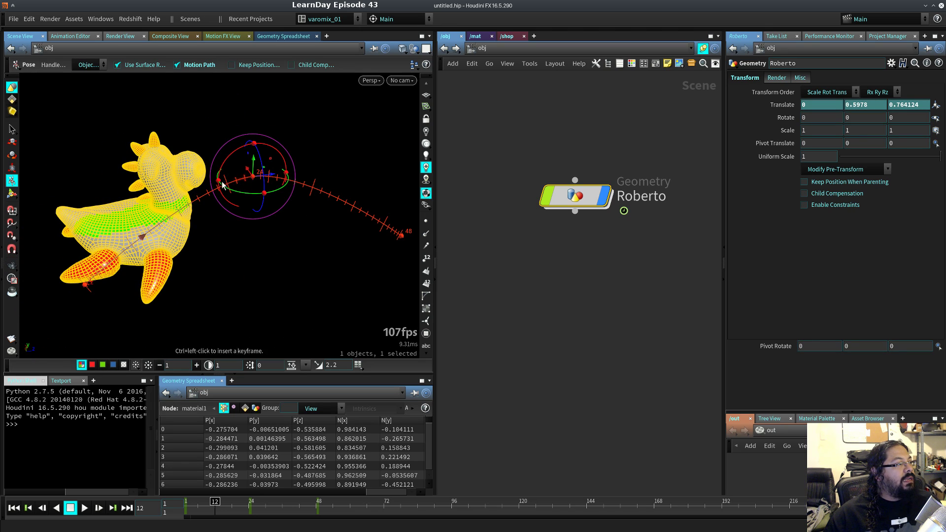
right_click(250, 179)
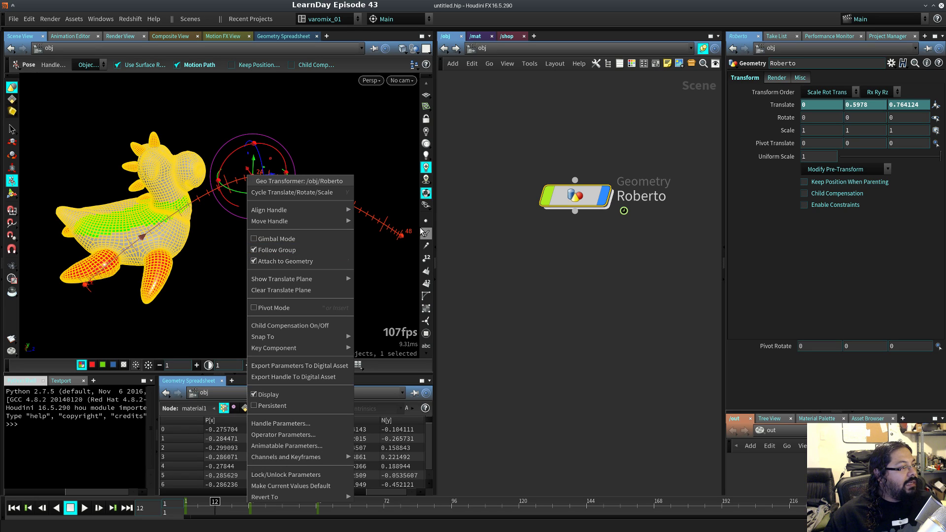
mouse_move(334, 216)
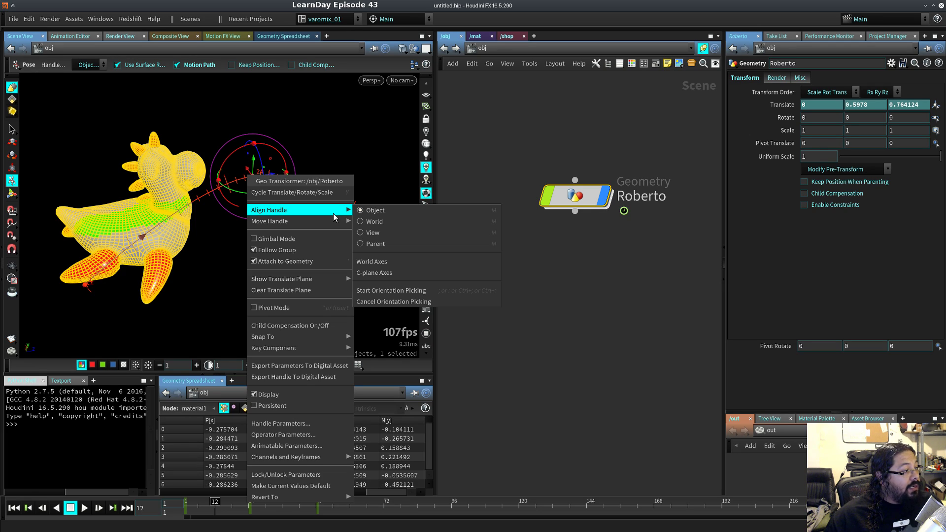
left_click(184, 280)
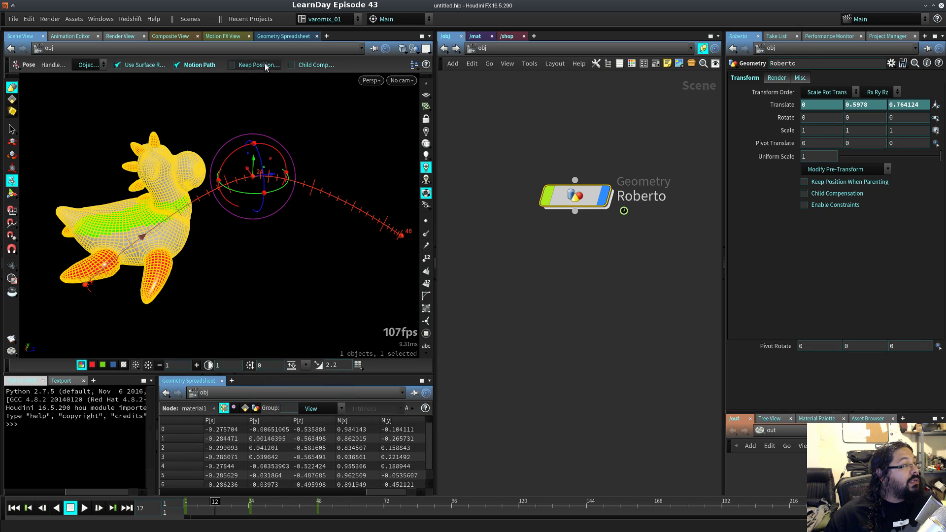
- Try the Pre/Post, Velocity and Acceleration display modes on Roberto's motion path and return it to Time Line
right_click(326, 194)
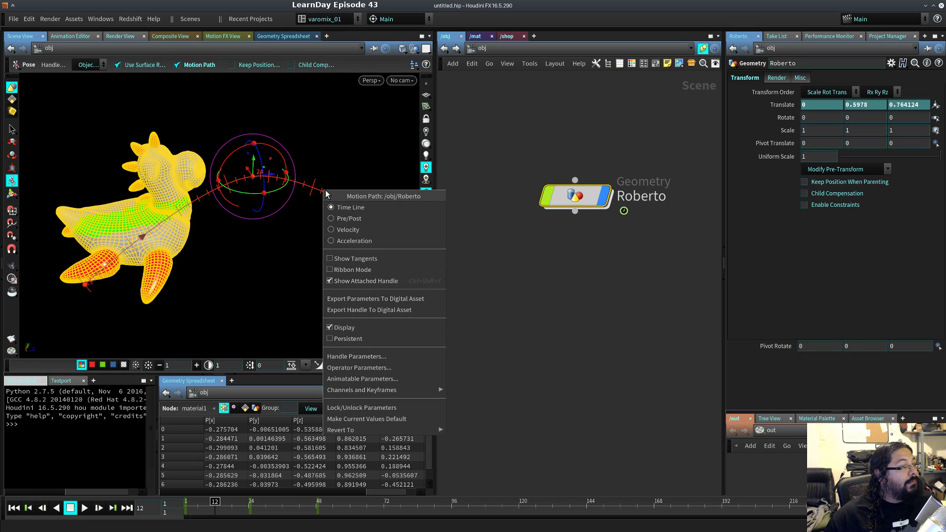
left_click(324, 188)
right_click(321, 189)
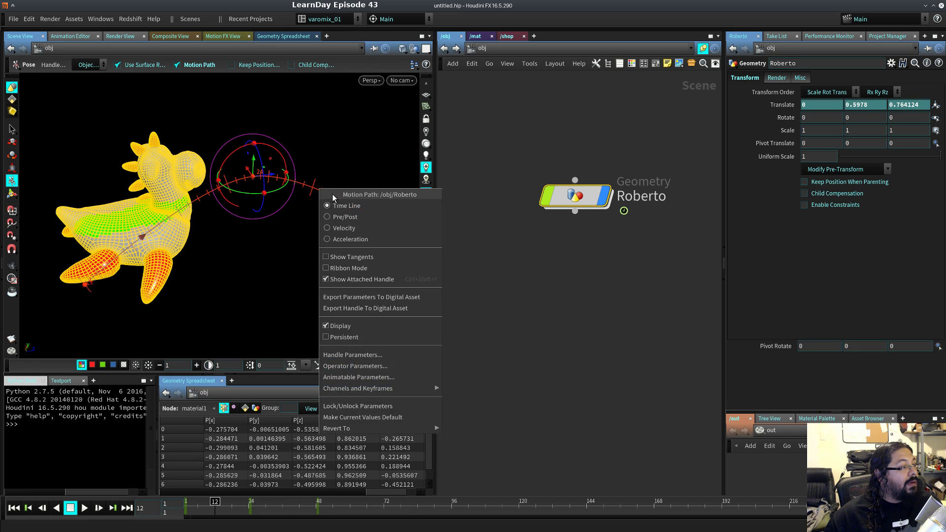
left_click(343, 217)
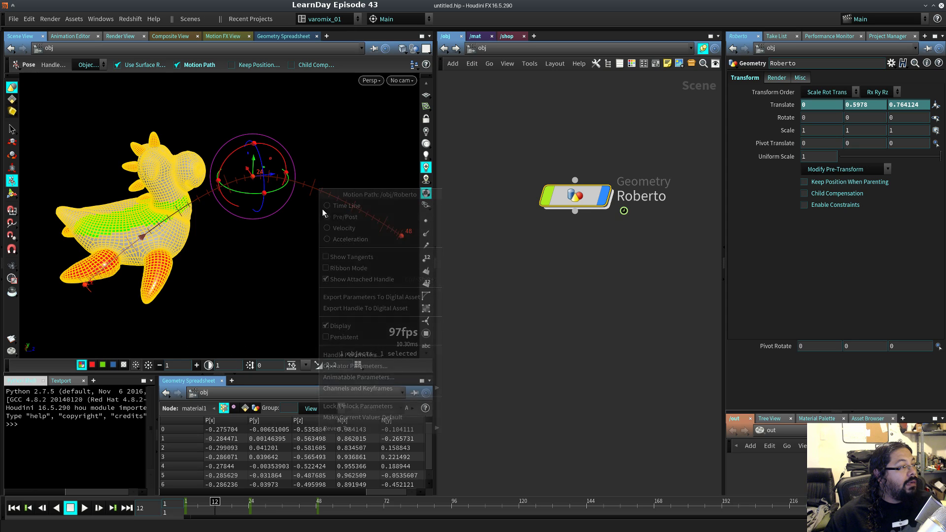
right_click(318, 194)
left_click(348, 228)
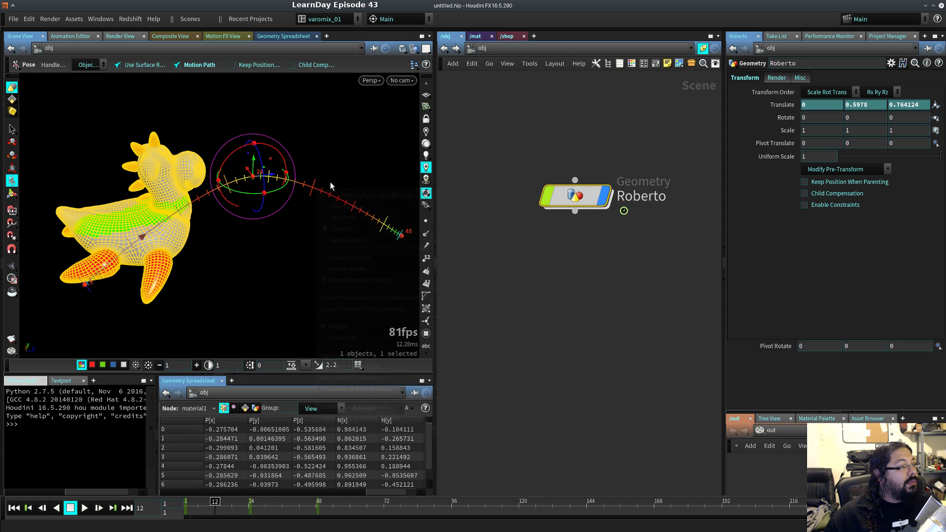
right_click(321, 192)
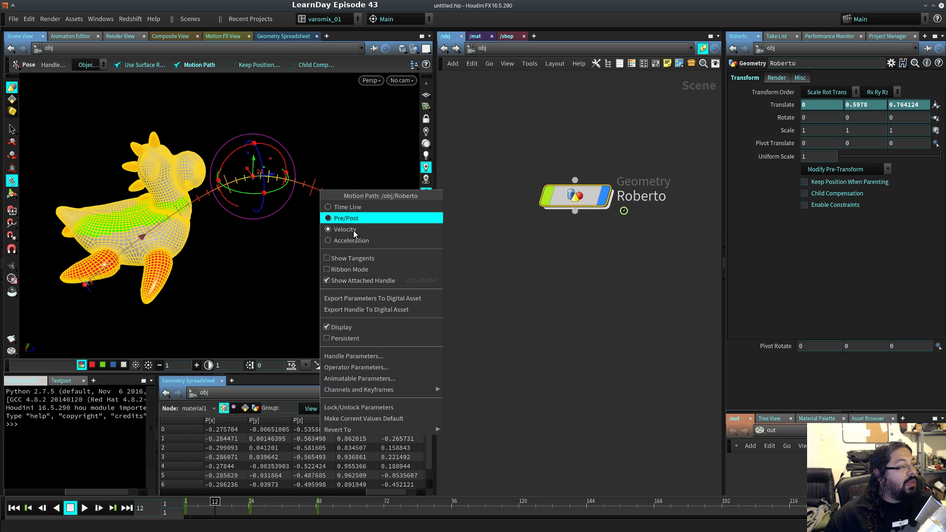
left_click(351, 240)
right_click(321, 191)
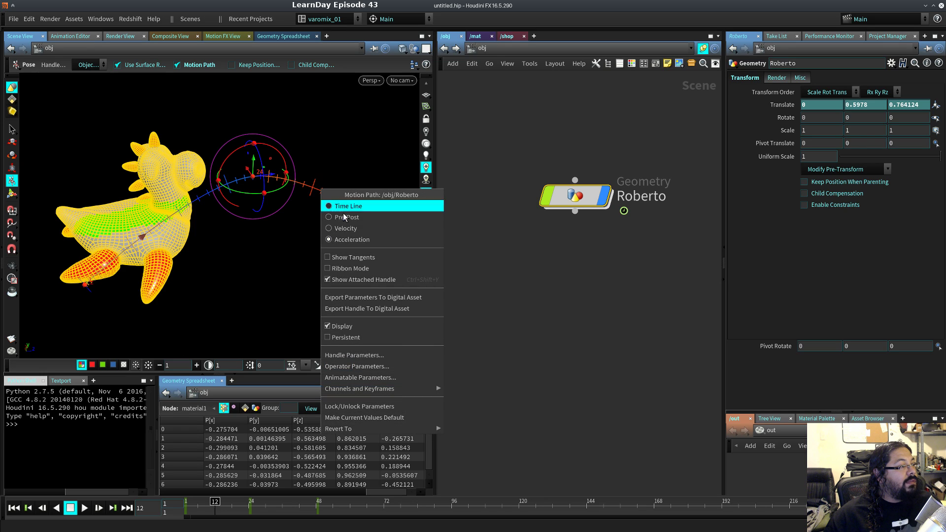
left_click(347, 207)
- Show the tangents on Roberto's motion path and reshape the path sideways around the frame 24 key
right_click(319, 192)
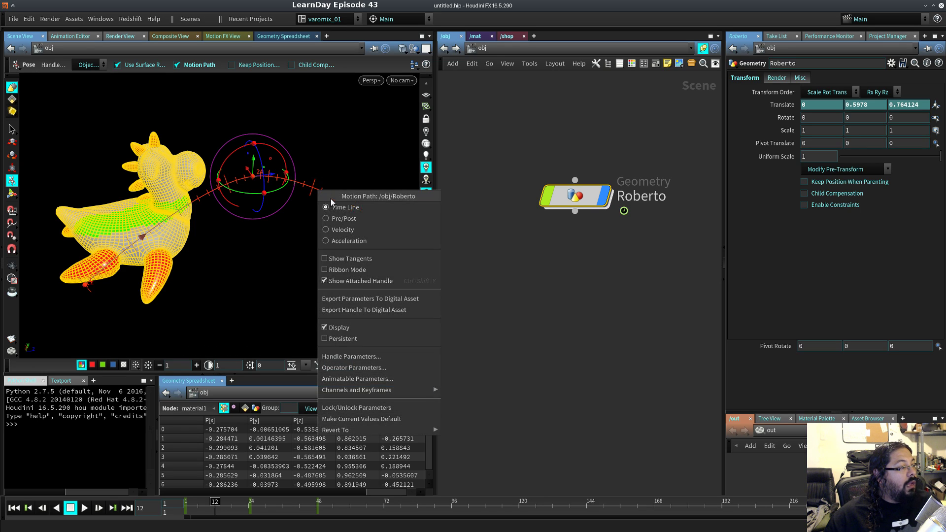
left_click(352, 260)
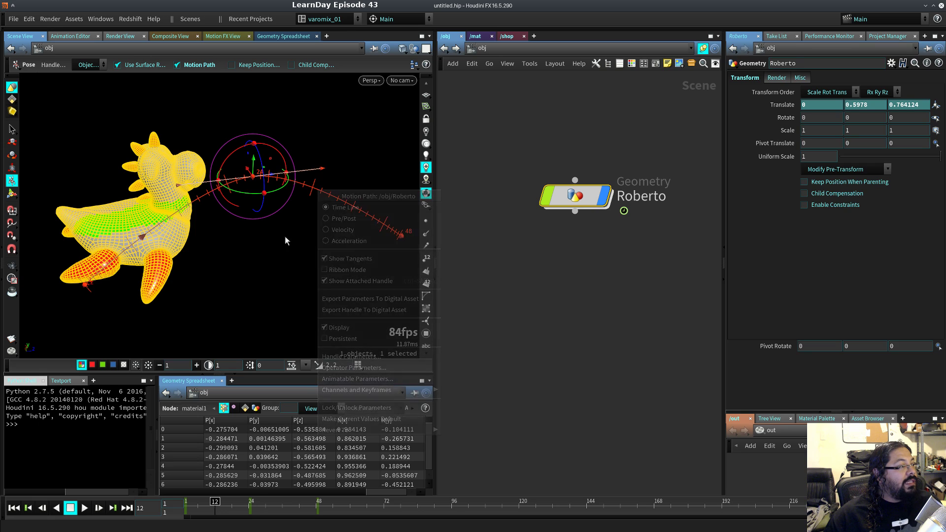
left_click_drag(364, 207, 286, 286, "alt")
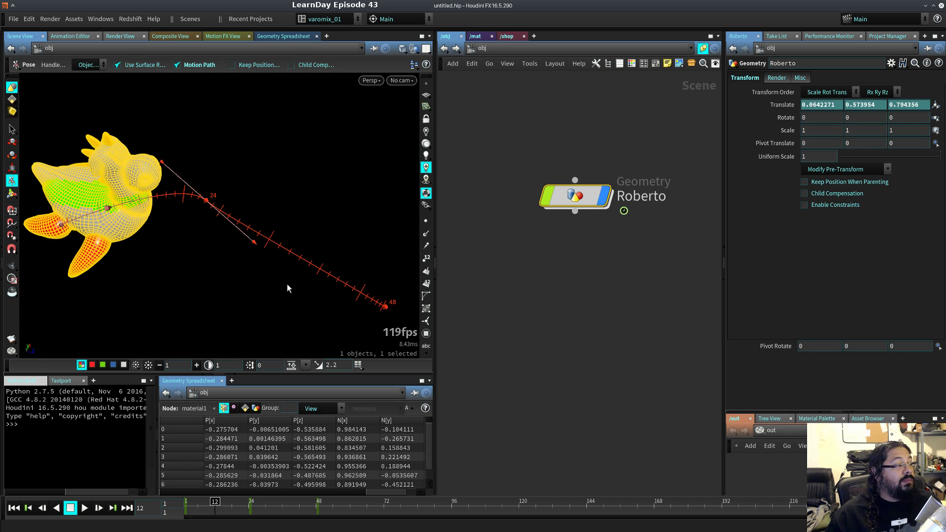
- Turn on Ribbon Mode for the motion path and rotate Roberto to about -0.99, 11.98, -0.20 with the handle at frame 24
right_click(284, 249)
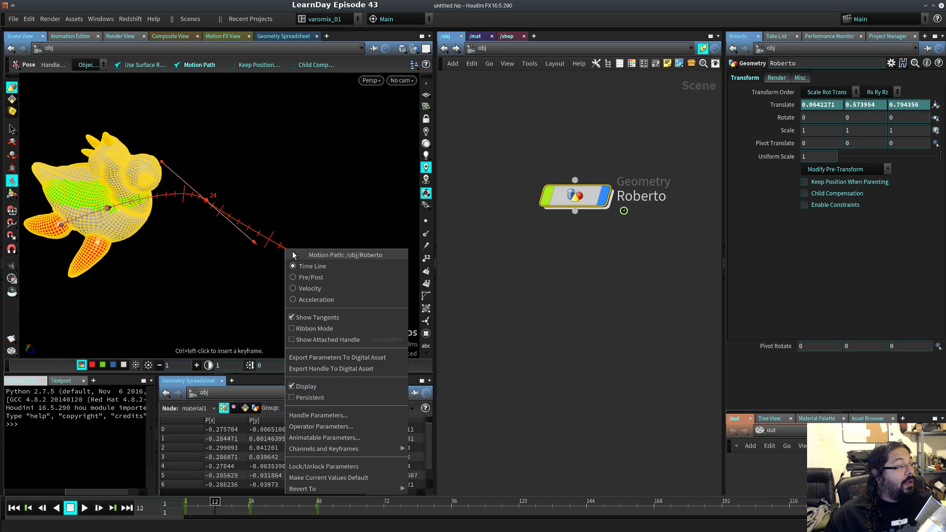
left_click(335, 329)
mouse_move(152, 249)
left_mouse_down("alt")
mouse_move(244, 300)
mouse_move(335, 253)
mouse_move(261, 199)
left_mouse_up("alt")
left_click(261, 199)
left_click_drag(327, 250, 292, 187, "alt")
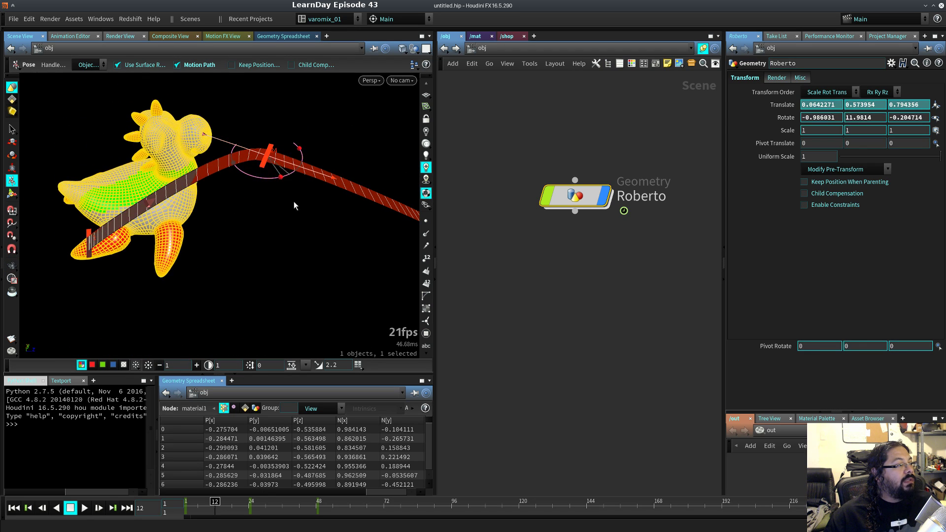
left_click(256, 235)
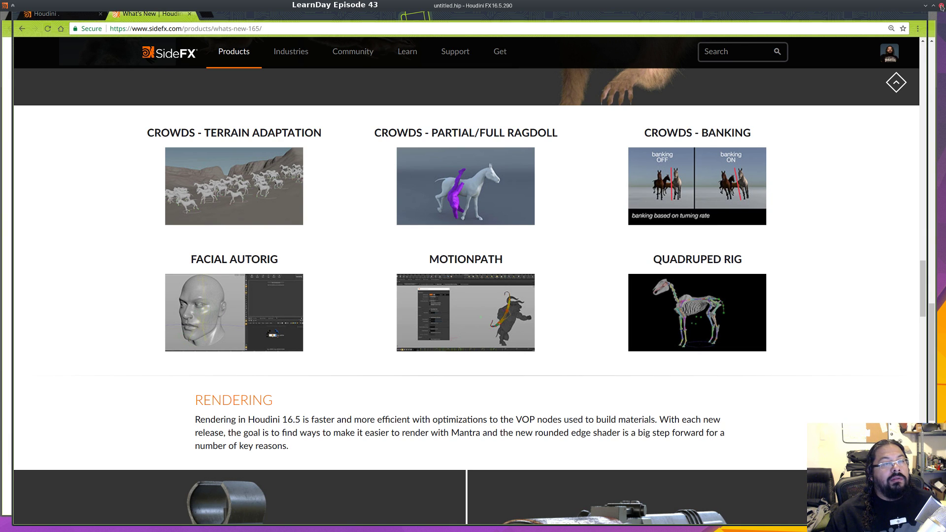
- Check the running processes in System Activity and switch to a fresh Houdini session in a maximized window
key("ctrl+Escape")
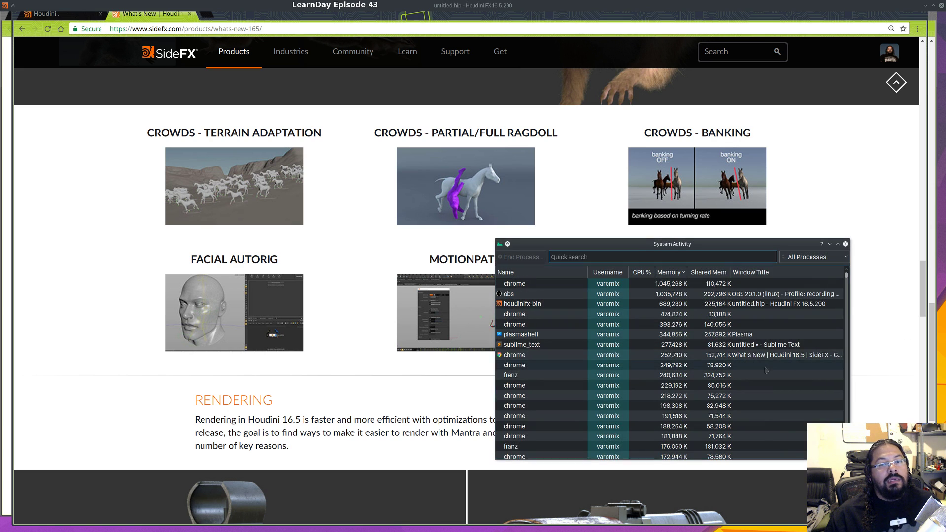
key("ctrl+Escape")
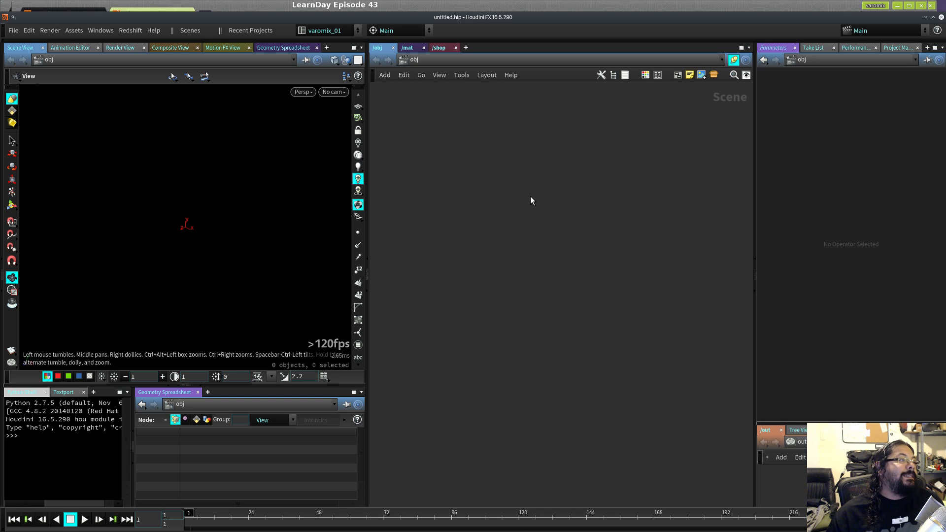
key("Tab")
double_click(581, 17)
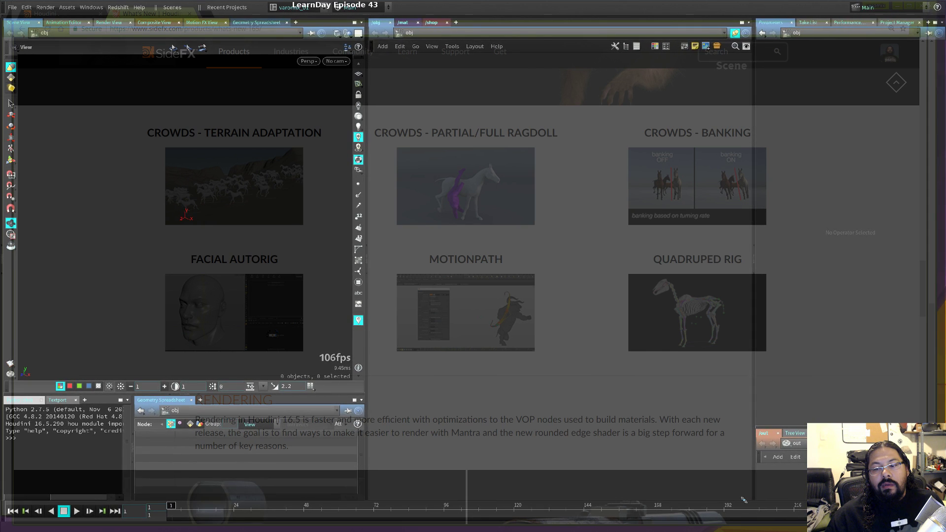
key("Tab")
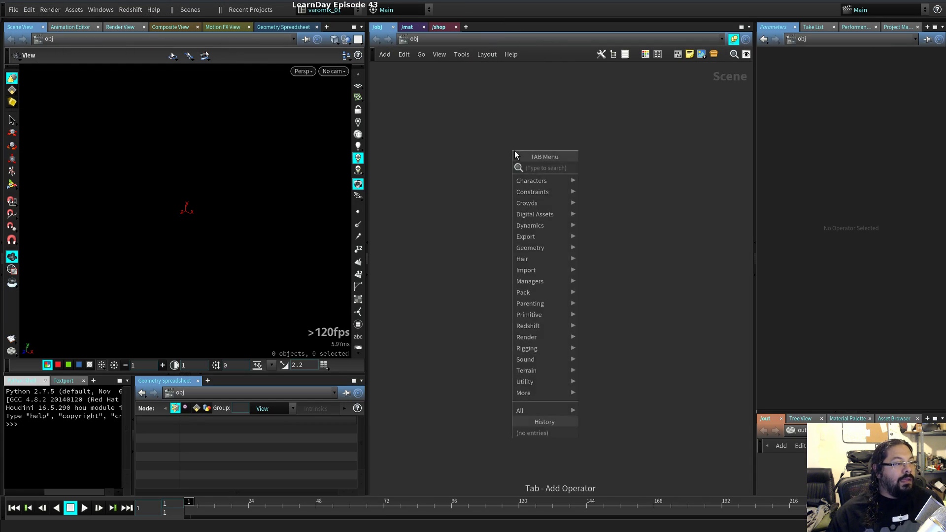
type("cub")
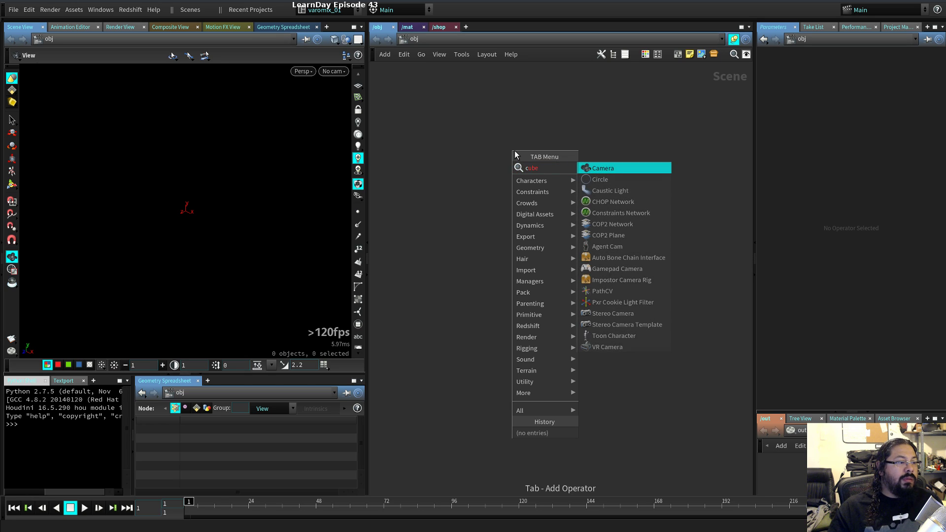
key("Escape")
- Add a Box geometry object to the empty scene
key("Tab")
type("box")
key("Return")
left_click(472, 167)
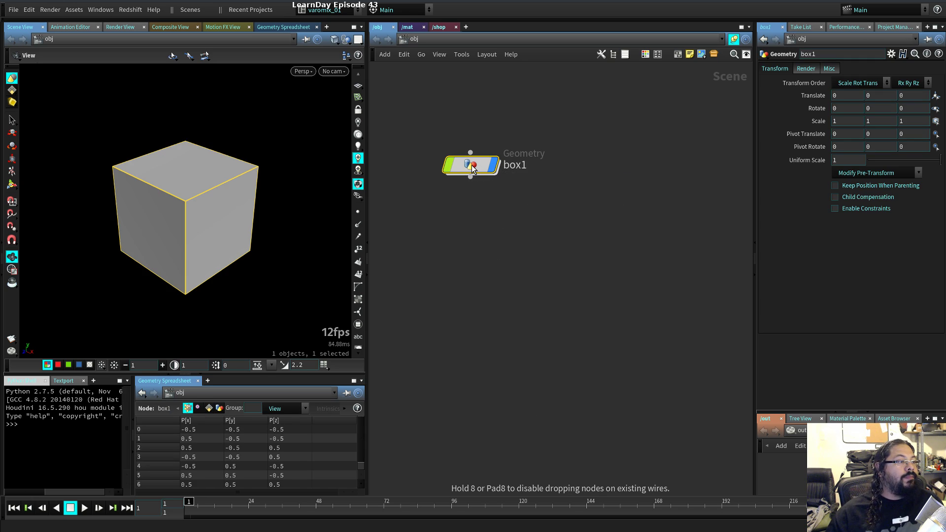
- Enter the box1 object's geometry network and move its box node higher to make room below
double_click(472, 168)
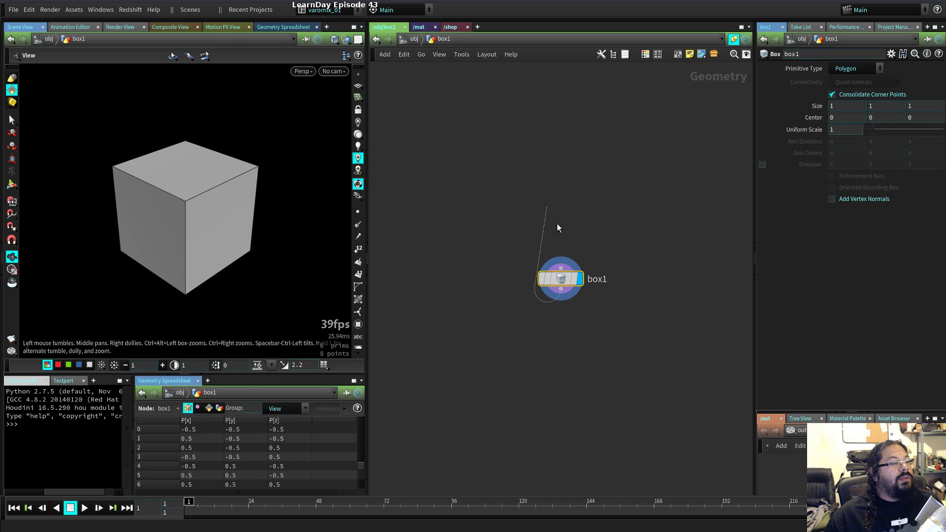
left_click_drag(567, 284, 558, 120)
middle_click(560, 189)
key("Tab")
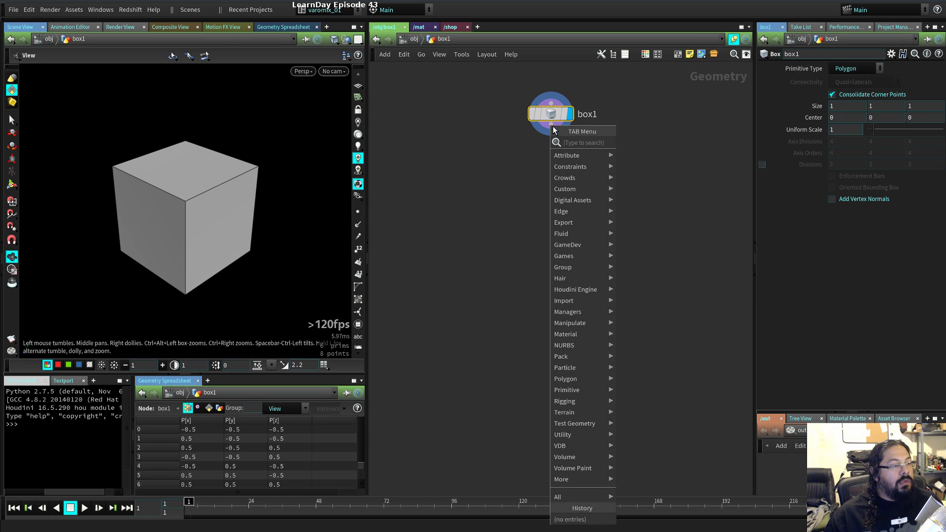
type("uc")
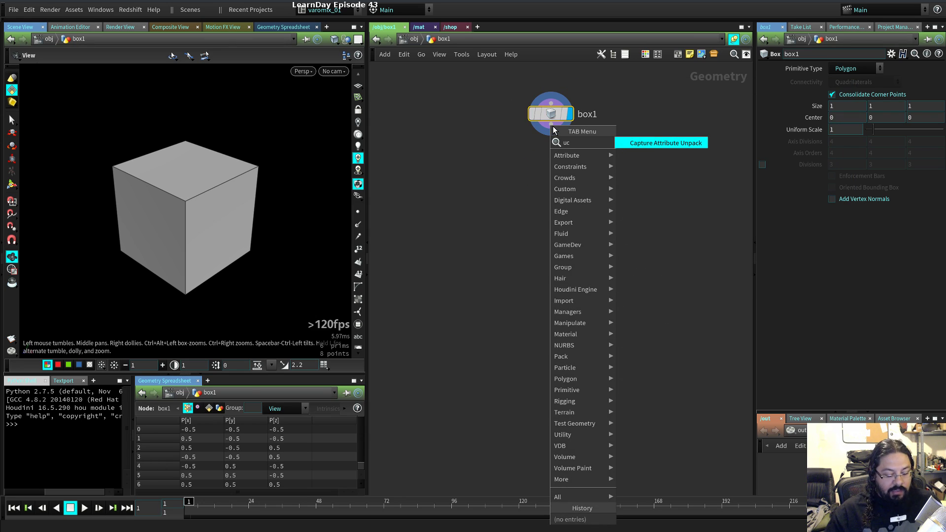
left_click(504, 176)
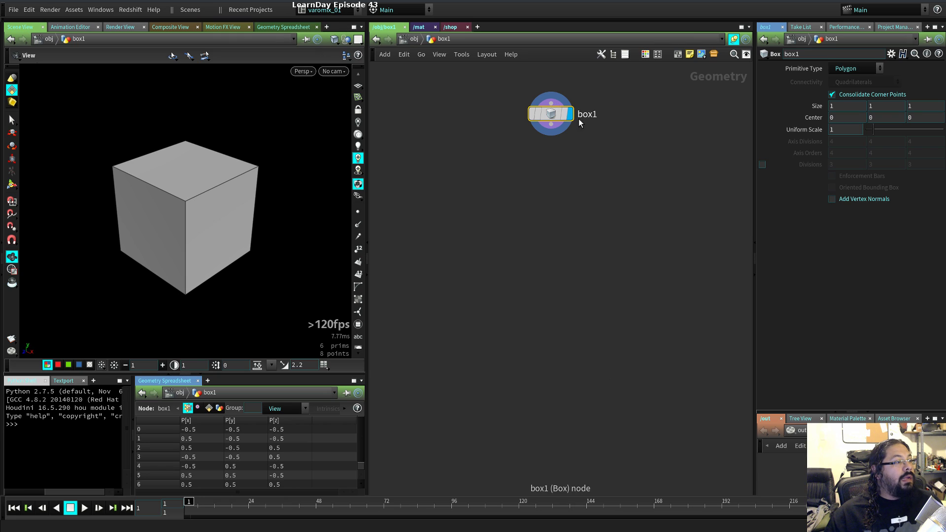
- Add a UV Flatten node directly below the box node, connected to its output
key("Tab")
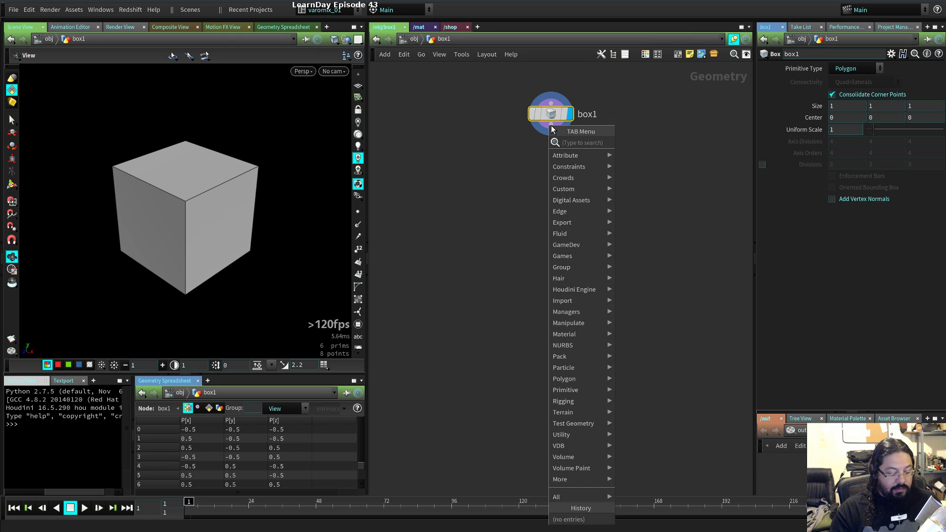
type("uv")
key("Down")
key("Down")
key("Down")
key("Down")
key("Down")
key("Up")
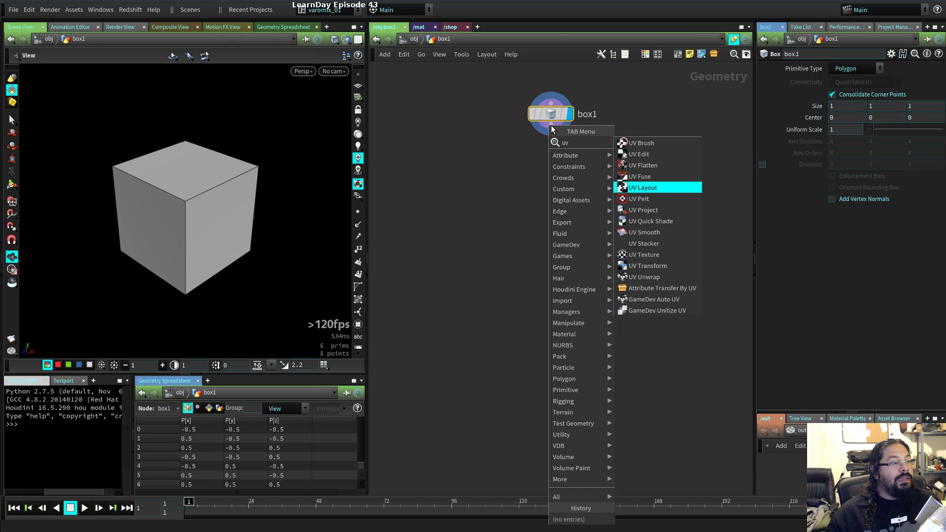
key("Up")
key("Up")
key("Return")
left_click(569, 157)
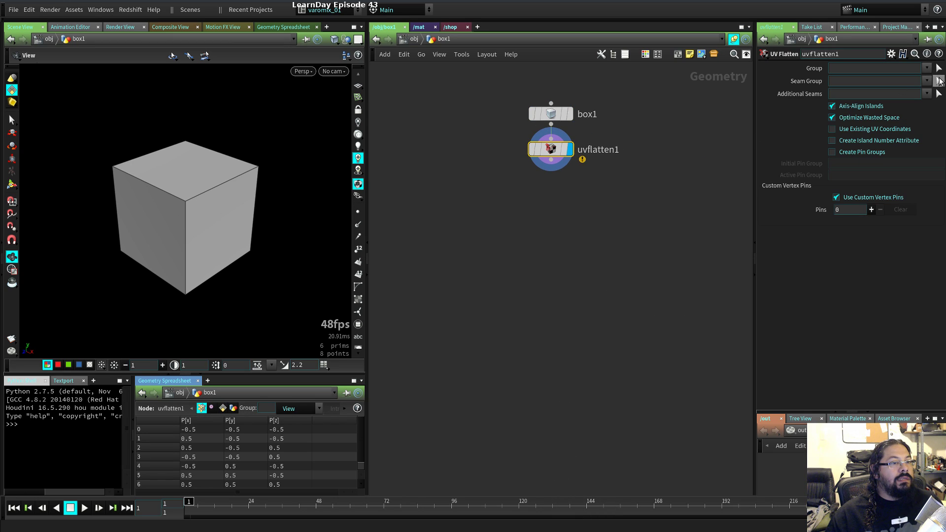
- Start picking edges for the UV Flatten Seam Group and select three edges around the box's top face
left_click(938, 80)
key("3")
left_click(202, 194)
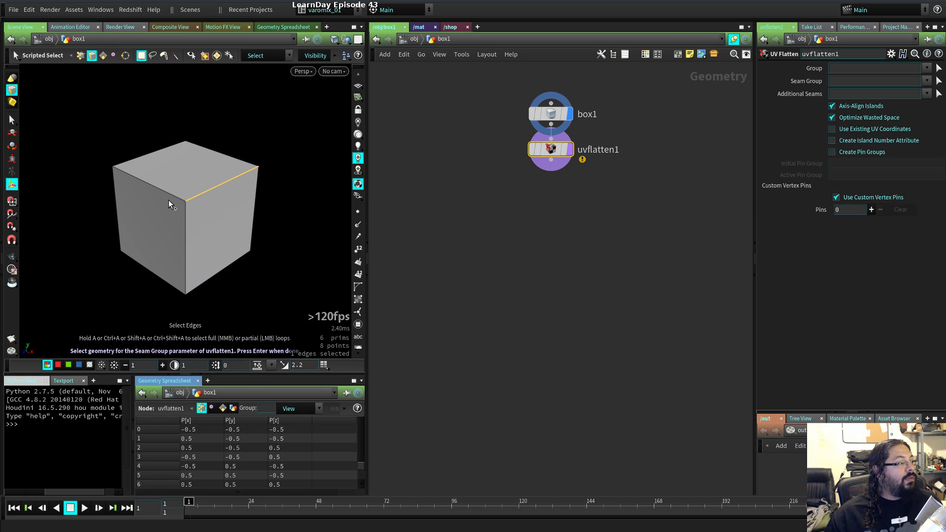
left_click(169, 194, "shift")
left_click(229, 159, "shift")
- Add the box's four vertical edges to the seam selection, accept it, and check the flattened layout in the UV view
left_click_drag(209, 198, 228, 184, "alt")
left_click(206, 196, "shift")
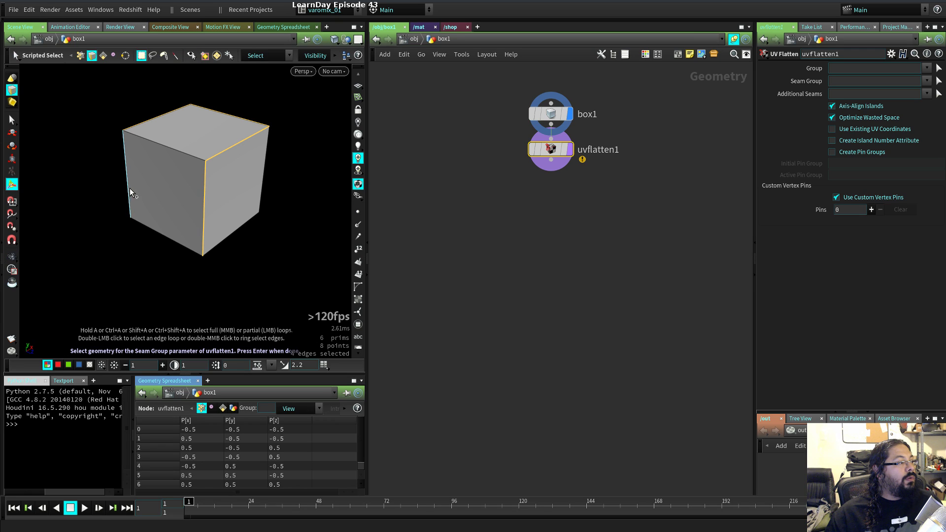
left_click(131, 192, "shift")
left_click_drag(122, 247, 250, 228, "alt")
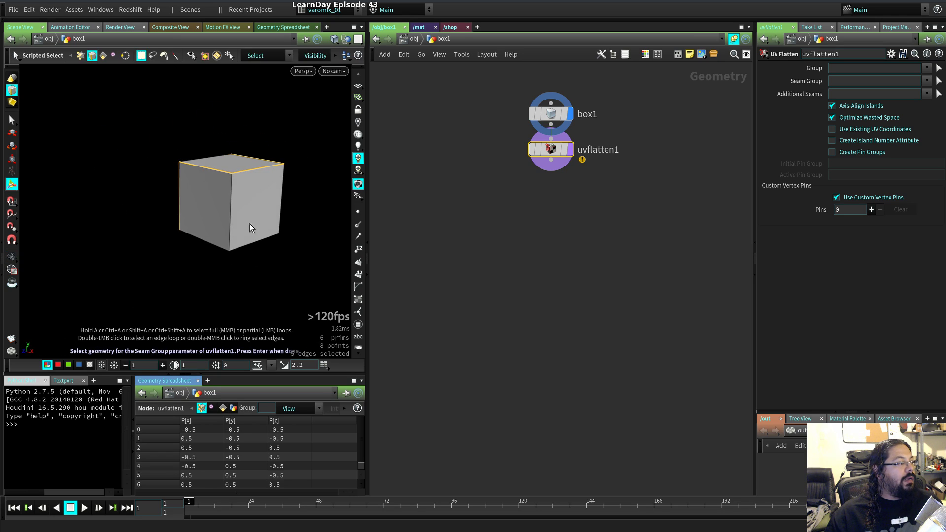
left_click(231, 222, "shift")
left_click_drag(289, 259, 205, 264, "alt")
left_click(292, 232, "shift")
key("Return")
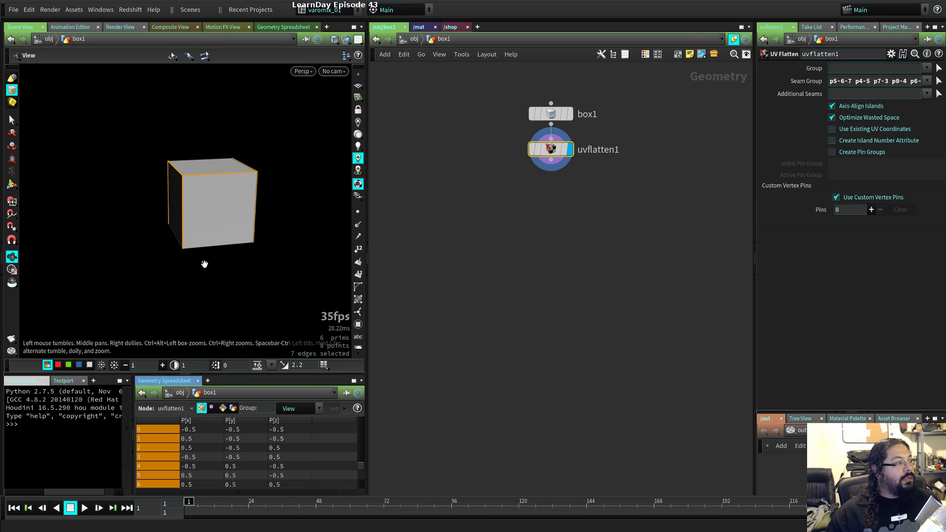
key("space+5")
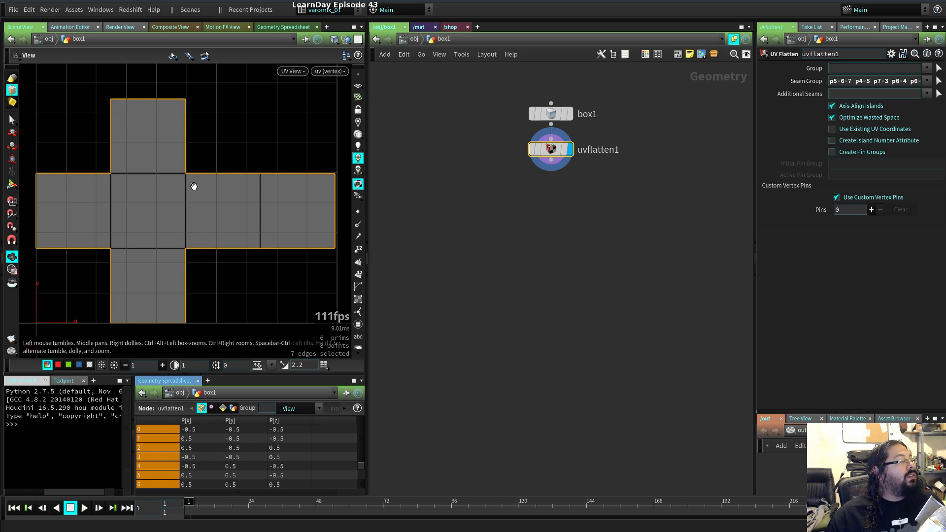
key("space+1")
- Add a UV Quick Shade node below uvflatten1, display it, and line it up with the chain
key("Tab")
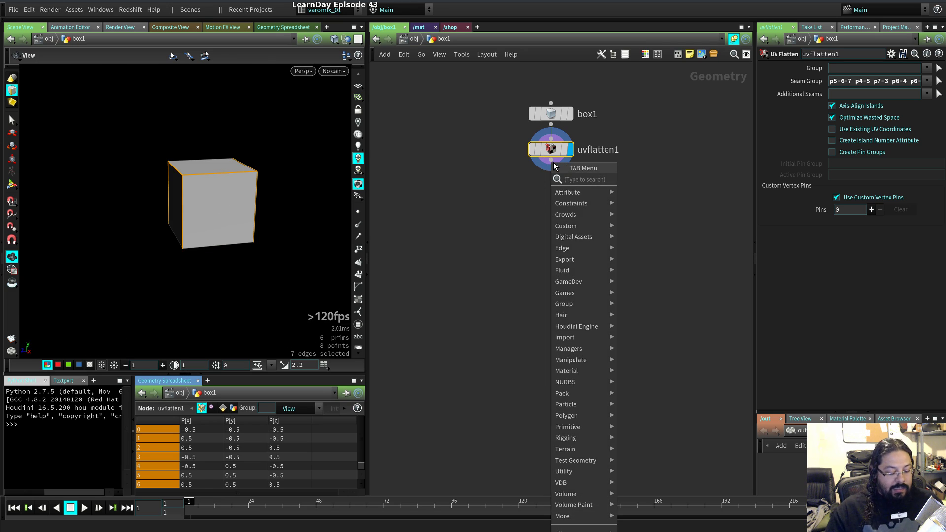
type("qui")
key("Down")
key("Return")
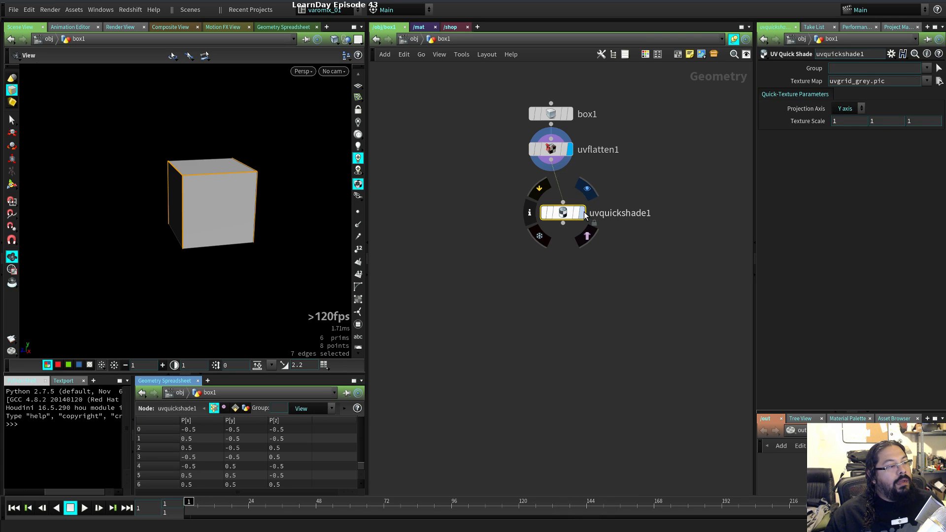
left_click(562, 194)
left_click_drag(568, 196, 558, 193)
- Select the front face of the textured box as a primitive and switch the radial menu set to Poly Modeling
left_click_drag(195, 207, 230, 228)
key("s")
key("4")
left_click(190, 217)
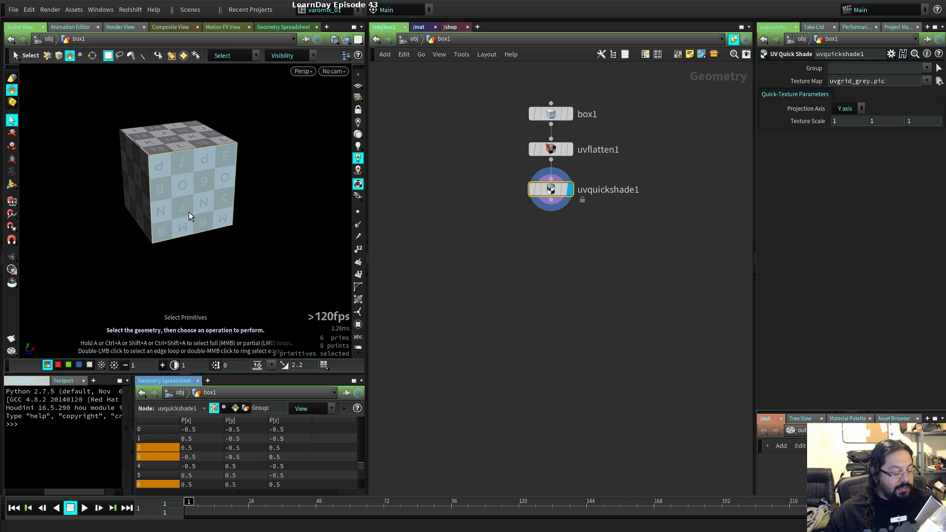
key("c")
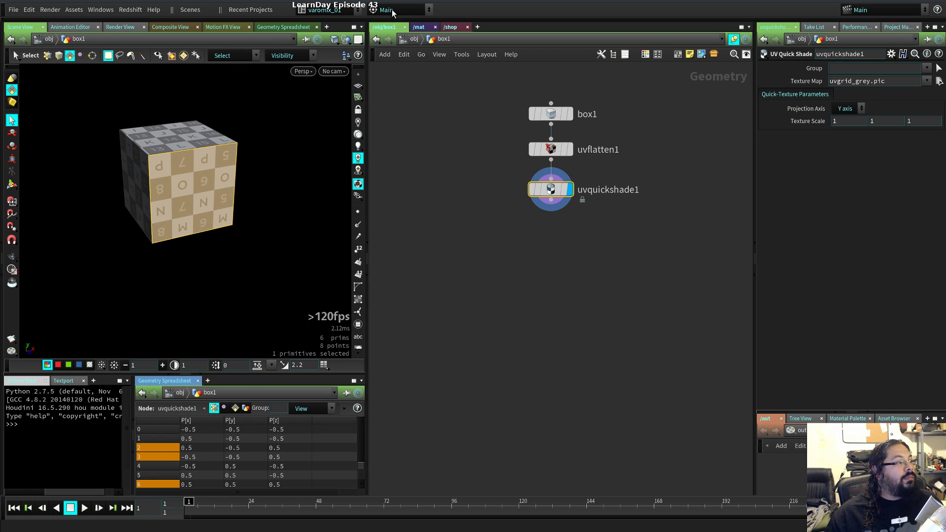
left_click(394, 10)
left_click(400, 255)
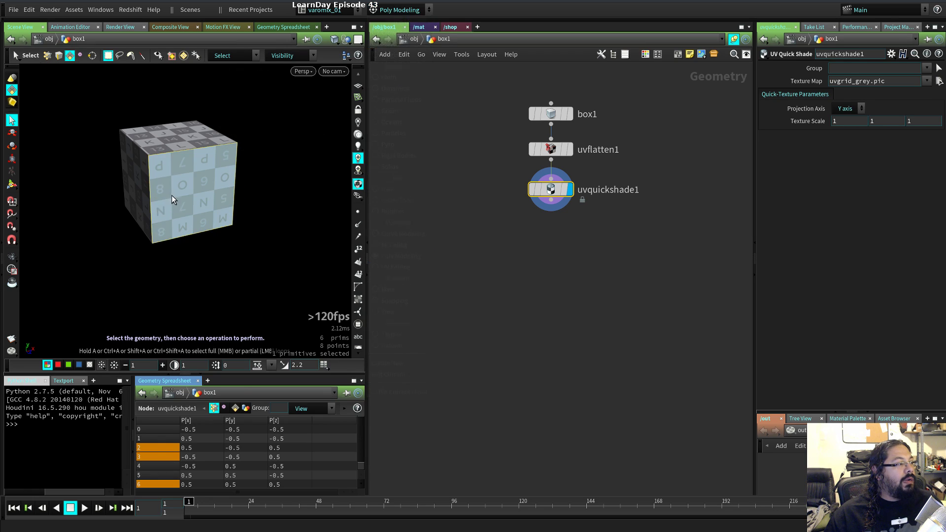
- Extrude the selected face with PolyExtrude to a distance of about 1.18
key("c")
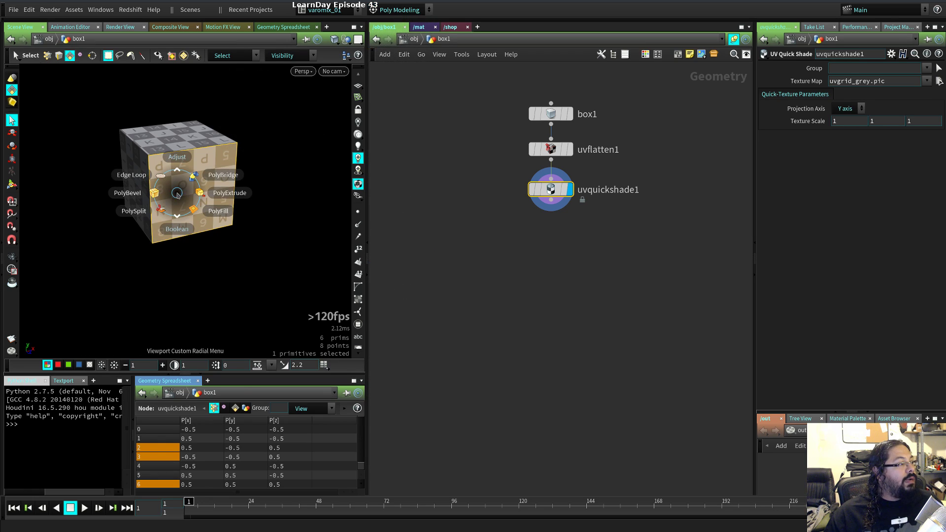
left_click(220, 192)
left_click_drag(207, 205, 281, 250)
left_click_drag(182, 256, 232, 236, "alt")
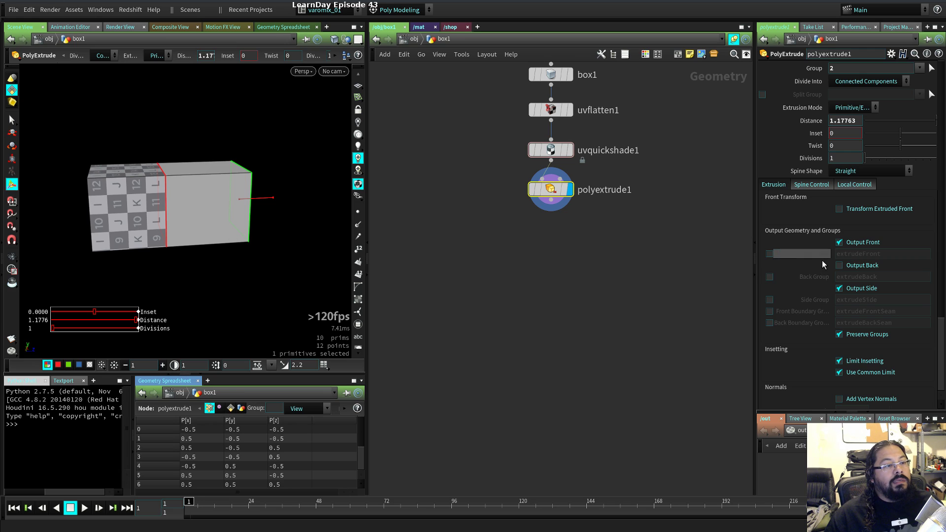
- Examine the PolyExtrude parameters, including the spine, local control and texture coordinate options, and the UVs on the extruded block
scroll(811, 273, "down", 3)
scroll(797, 313, "down", 1)
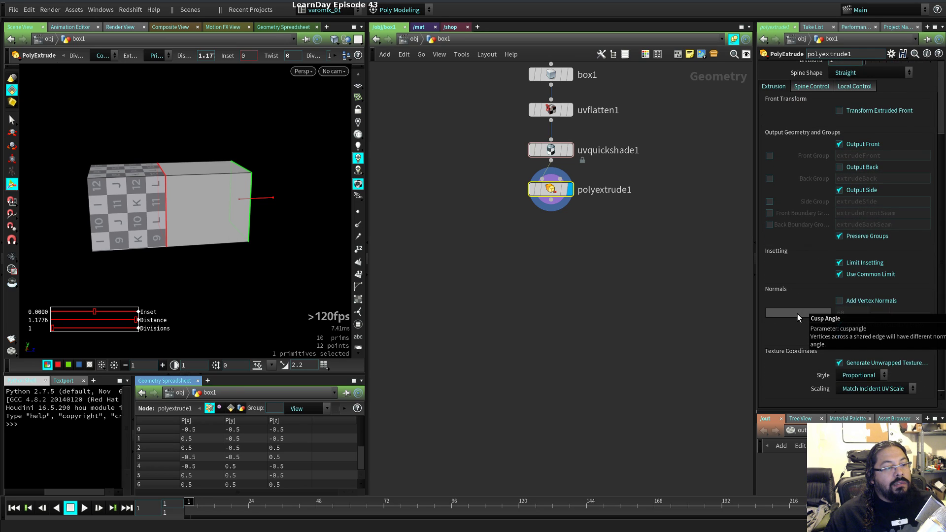
scroll(806, 282, "up", 3)
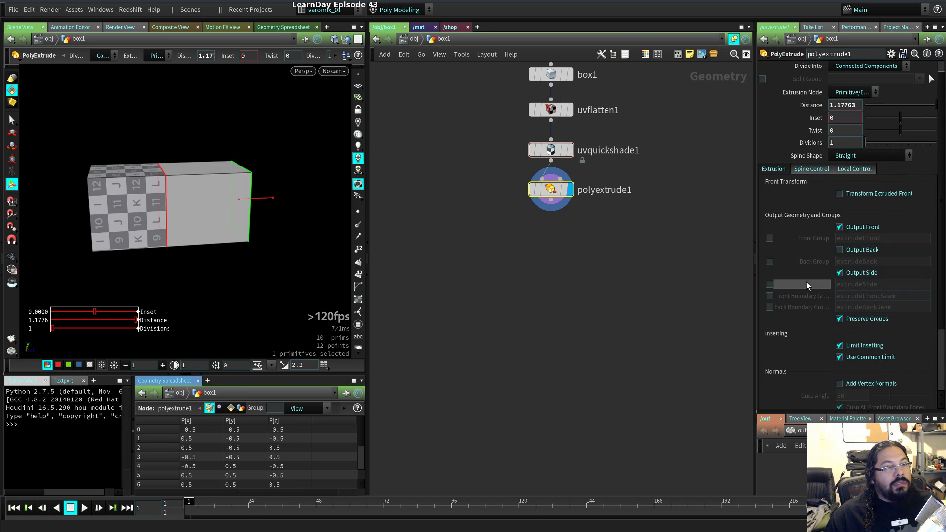
scroll(797, 239, "up", 1)
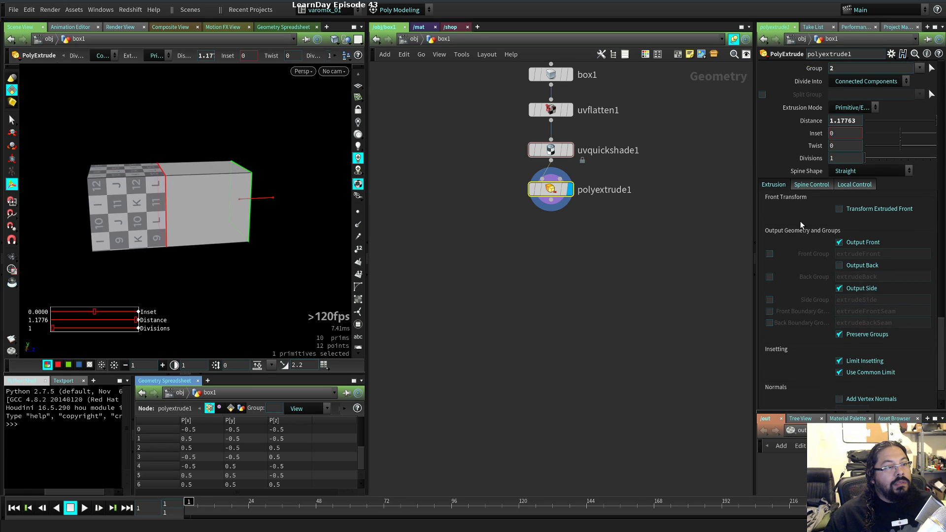
left_click_drag(281, 237, 248, 224, "alt")
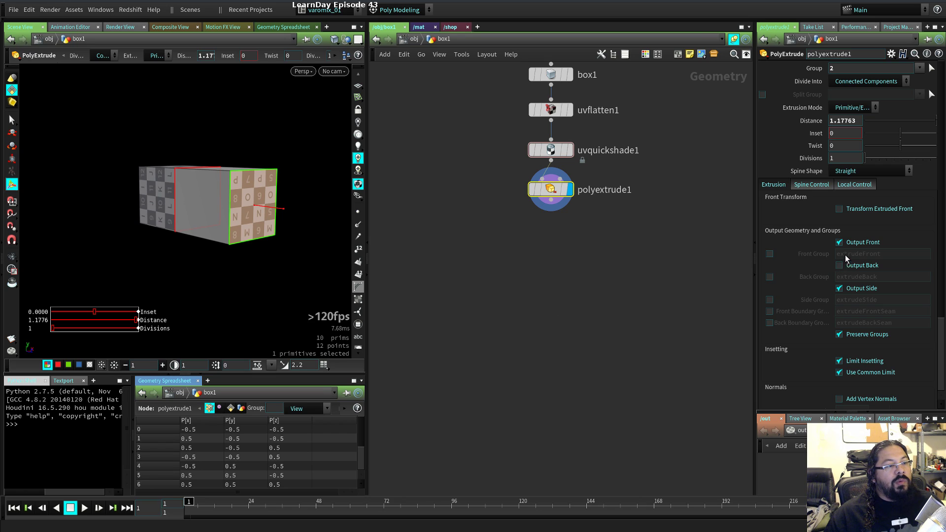
left_click(812, 185)
left_click(854, 186)
left_click(782, 185)
scroll(781, 260, "down", 3)
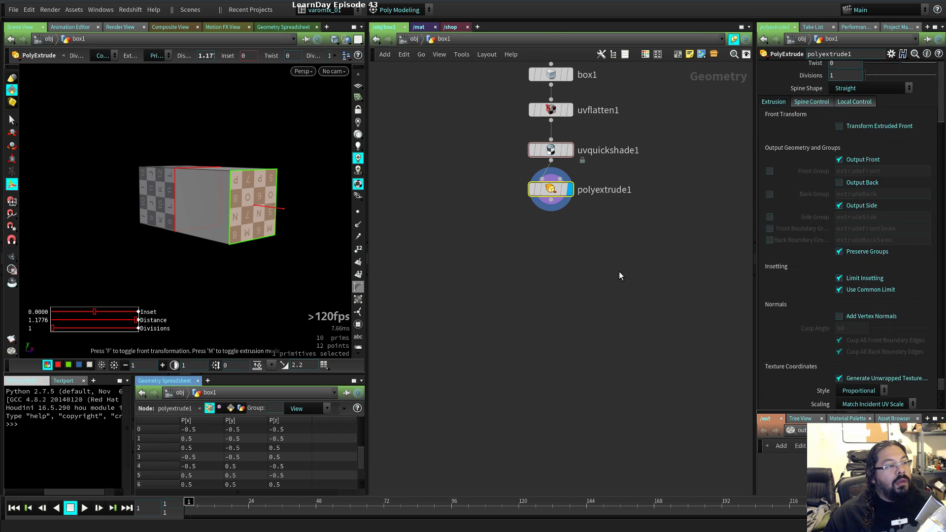
- Move the polyextrude1 node further down and display the uvquickshade1 result for selecting geometry
left_click_drag(551, 189, 550, 249)
left_click(550, 160)
key("Escape")
left_click(569, 150)
key("s")
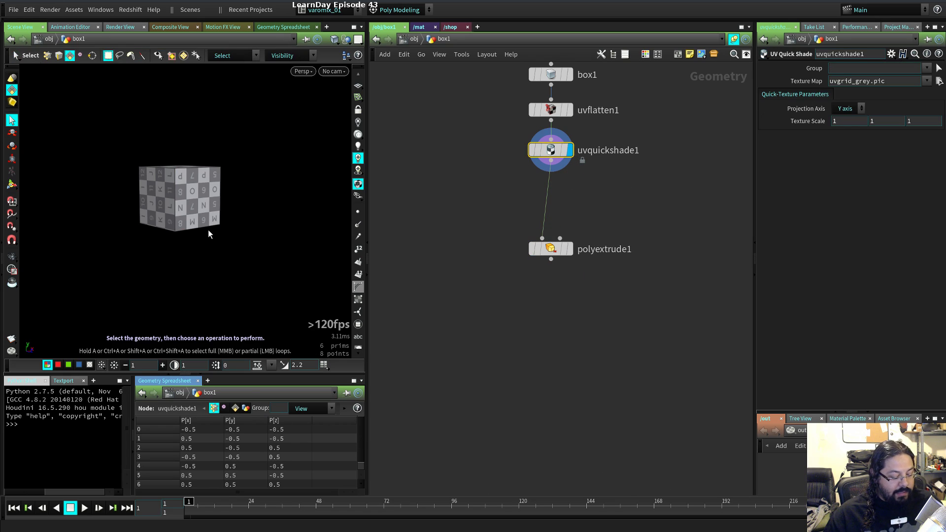
- Select the edge loop around one side face of the box and apply a PolyBevel to it
key("3")
double_click(177, 203)
left_click_drag(176, 203, 143, 269, "alt")
right_click_drag(143, 270, 236, 255, "alt")
key("Tab")
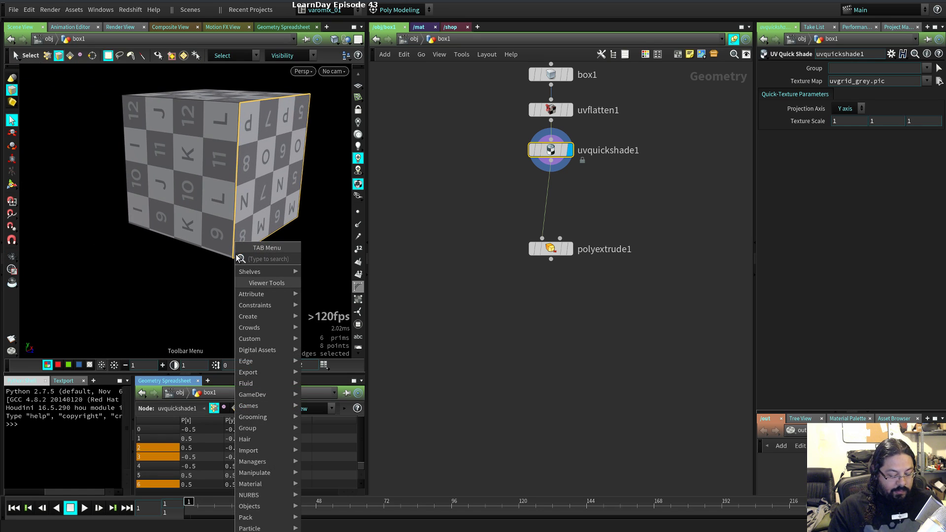
type("poly")
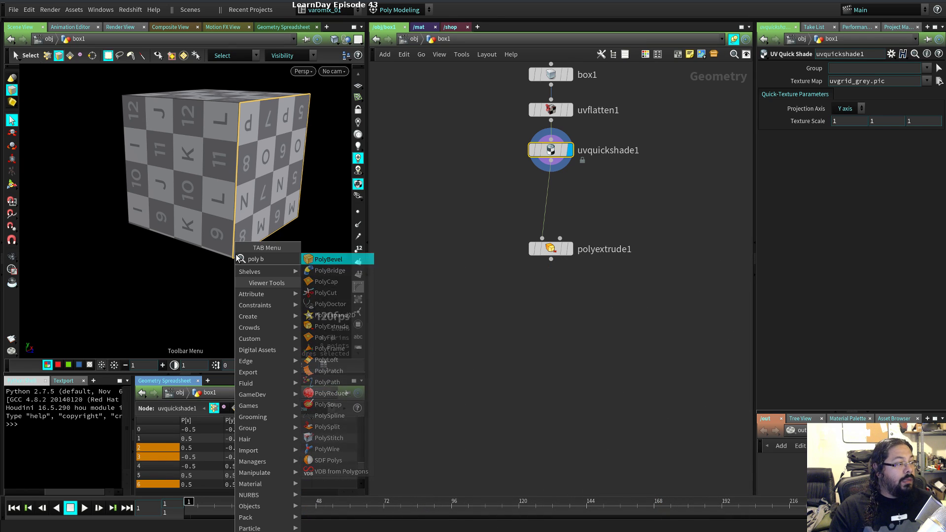
type("b")
key("Return")
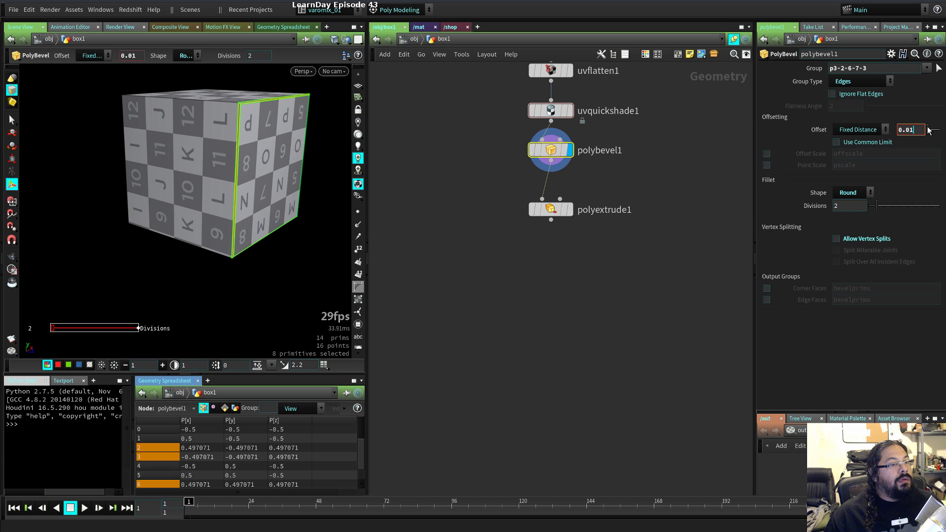
- Set the bevel offset to 0.25 with 4 divisions
left_click_drag(930, 133, 935, 133)
left_click_drag(263, 153, 228, 157, "alt")
mouse_move(875, 206)
left_mouse_down()
mouse_move(903, 205)
mouse_move(893, 204)
left_mouse_up()
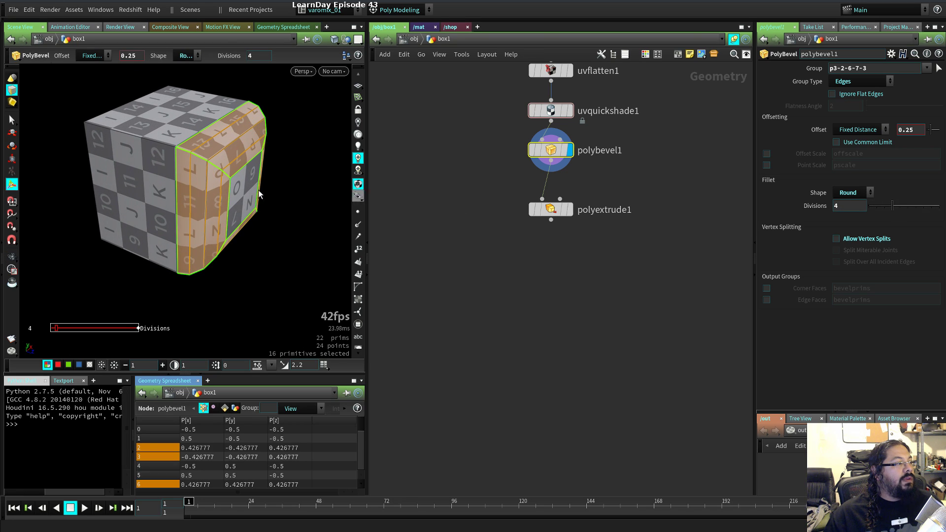
- Display the polyextrude1 node below the bevel, then delete it from the network
key("Escape")
left_click_drag(250, 228, 270, 202)
left_click(569, 209)
left_click(556, 209)
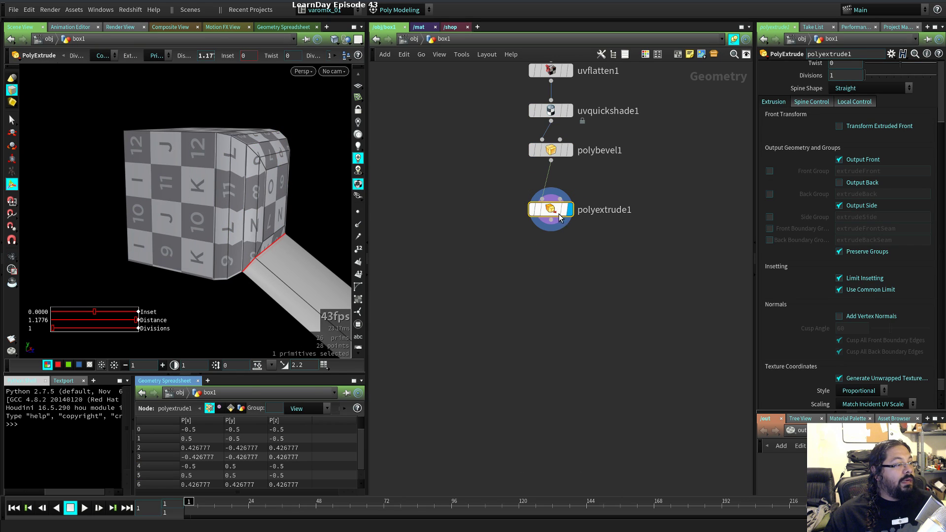
mouse_move(559, 217)
key("Delete")
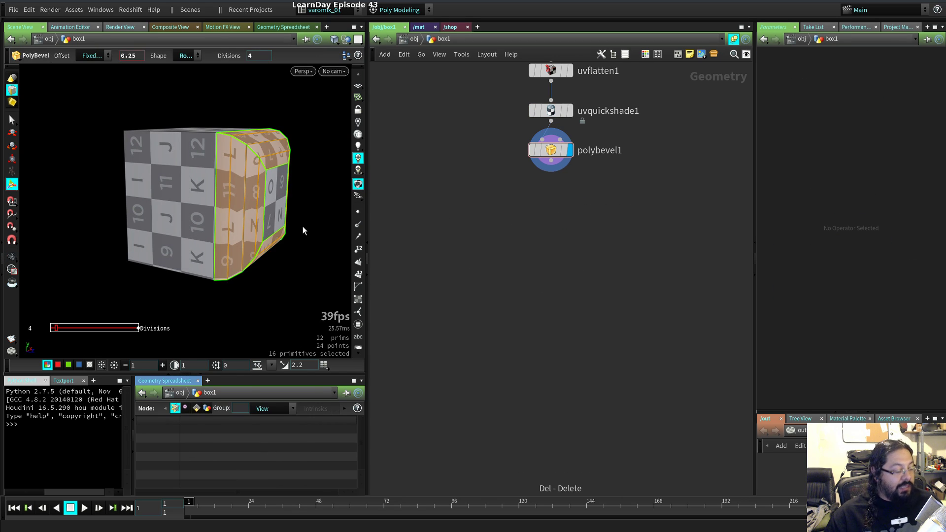
key("s")
left_click(275, 206)
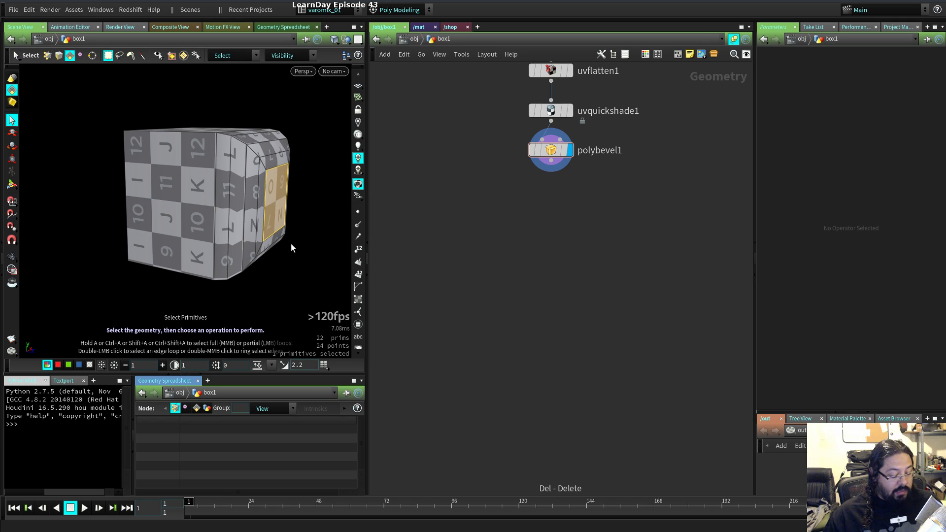
key("e")
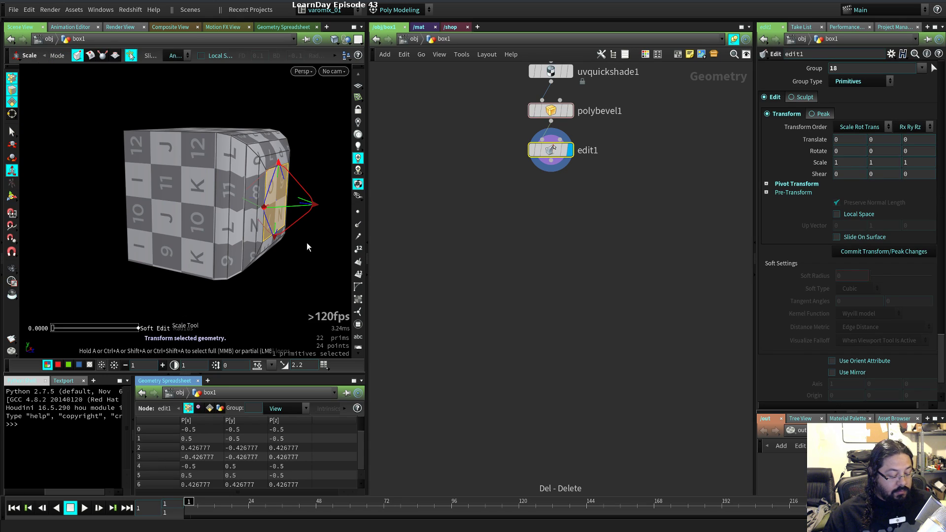
key("shift+g")
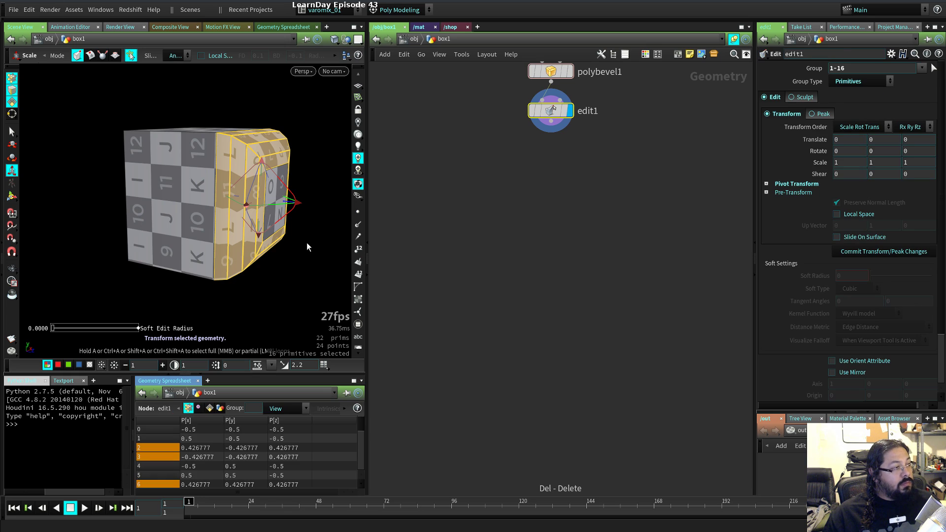
middle_click_drag(557, 170, 572, 258)
left_click(279, 218)
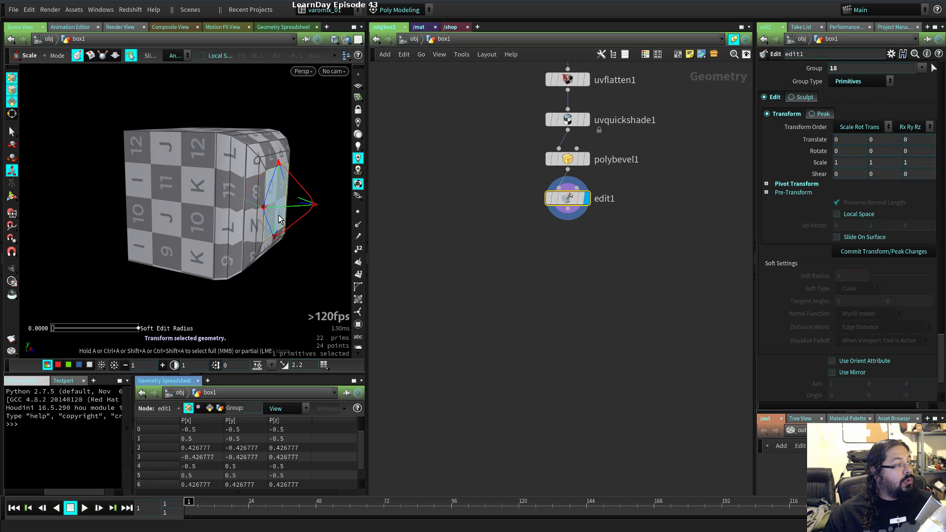
key("ctrl+z")
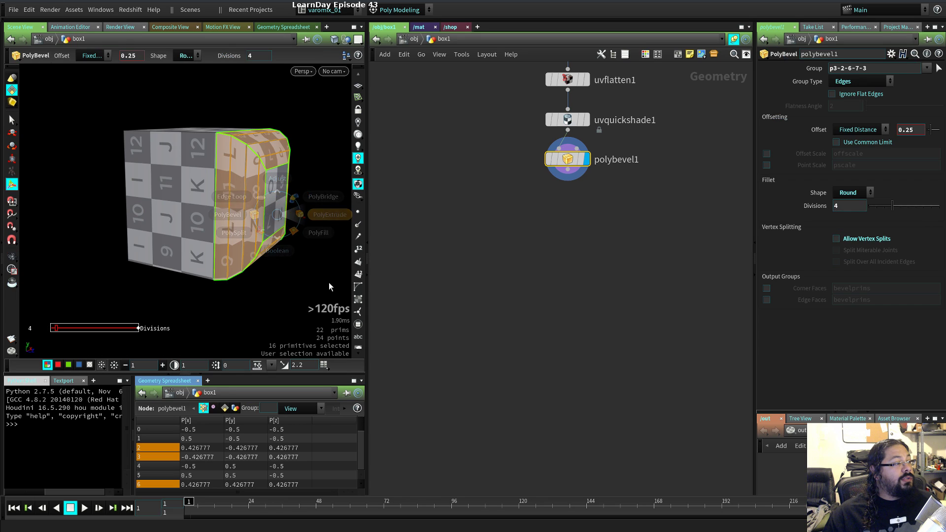
- PolyExtrude the inner face enclosed by the bevel outward by about 0.6
left_click_drag(278, 191, 241, 222, "alt")
key("s")
key("s")
key("c")
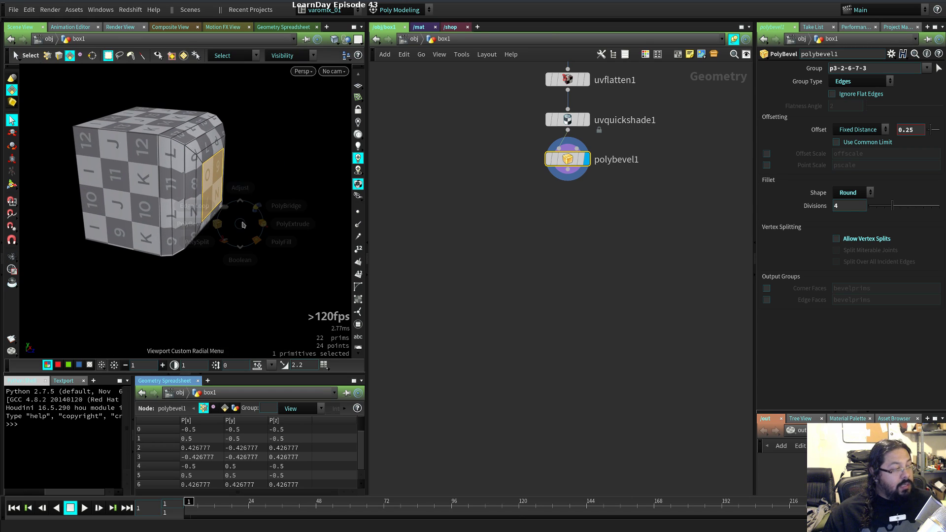
left_click(292, 223)
left_click_drag(235, 188, 308, 205)
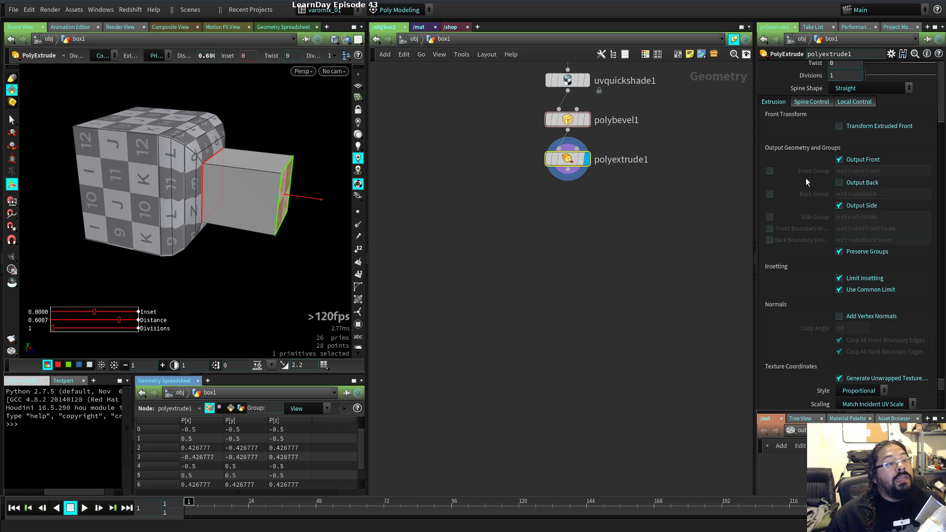
- Delete the polyextrude1 node that extends the beveled box's inner face
scroll(816, 241, "down", 1)
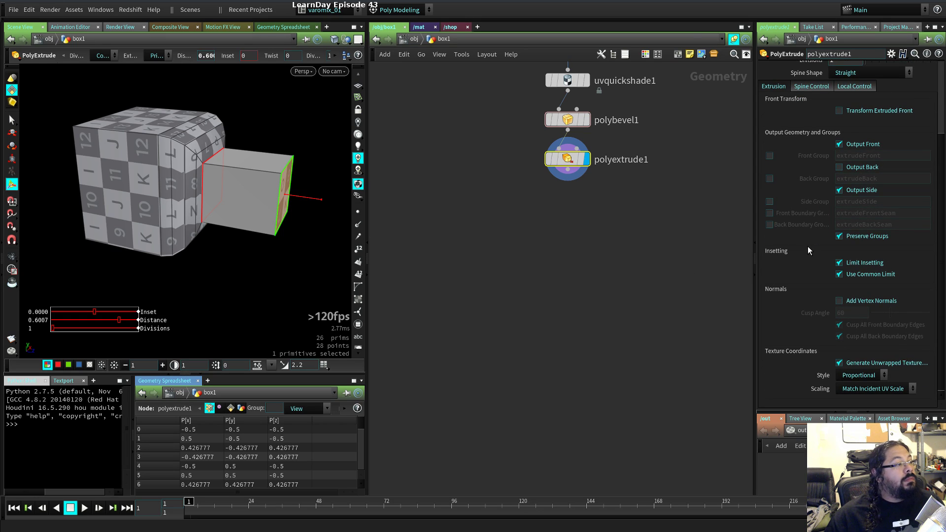
middle_click(569, 166)
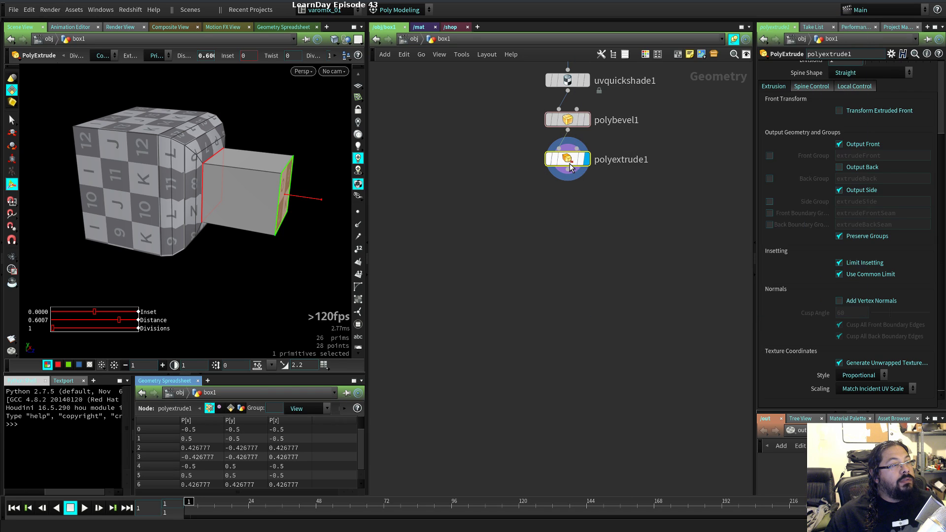
mouse_move(561, 162)
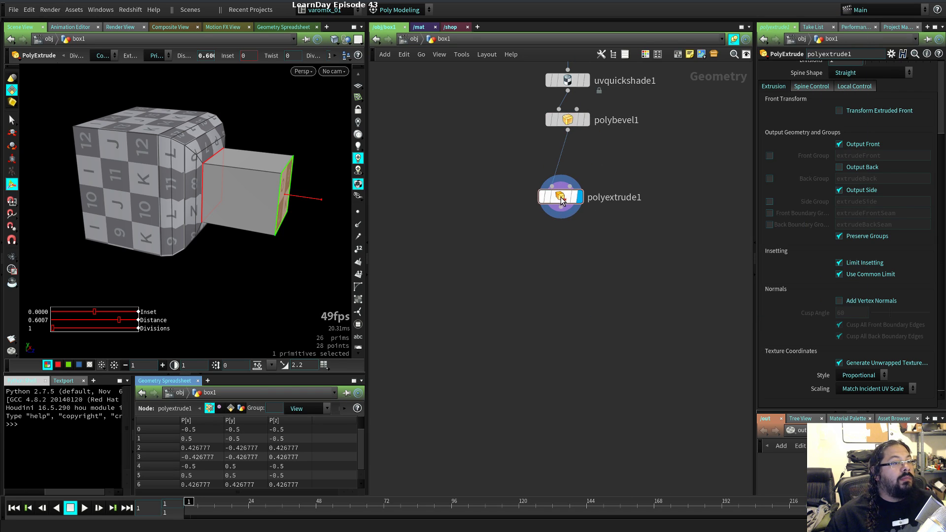
key("Delete")
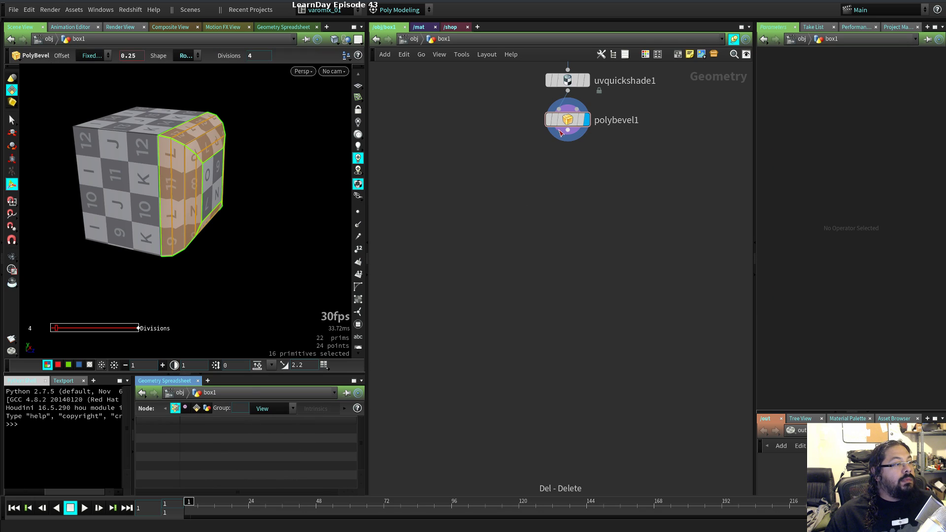
- Show primitive numbers in the viewport to identify the face enclosed by the bevel, then hide them
key("Tab")
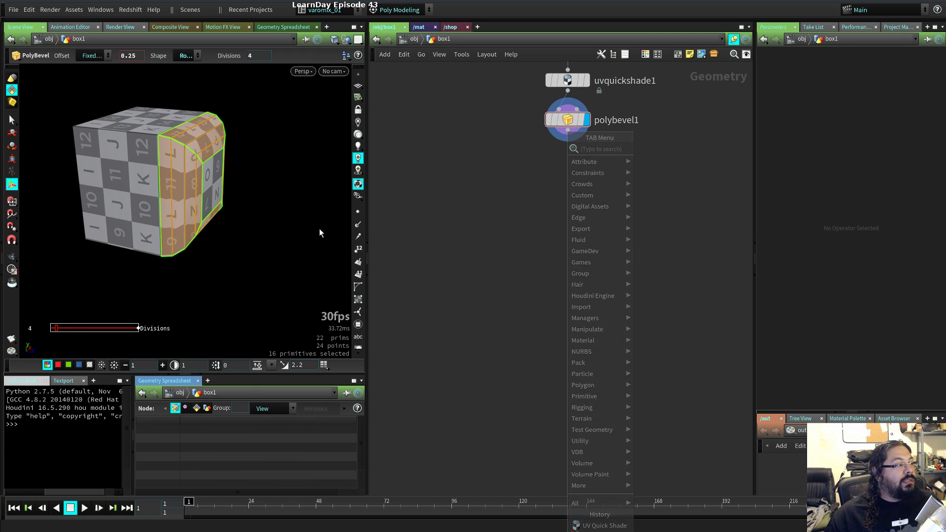
key("Escape")
left_click_drag(296, 244, 320, 247)
key("Return")
left_click(359, 274)
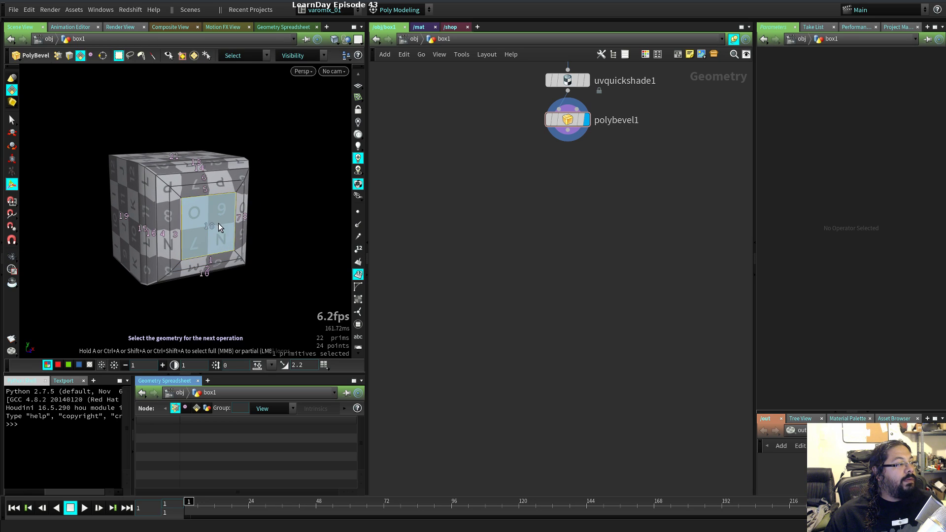
left_click(358, 274)
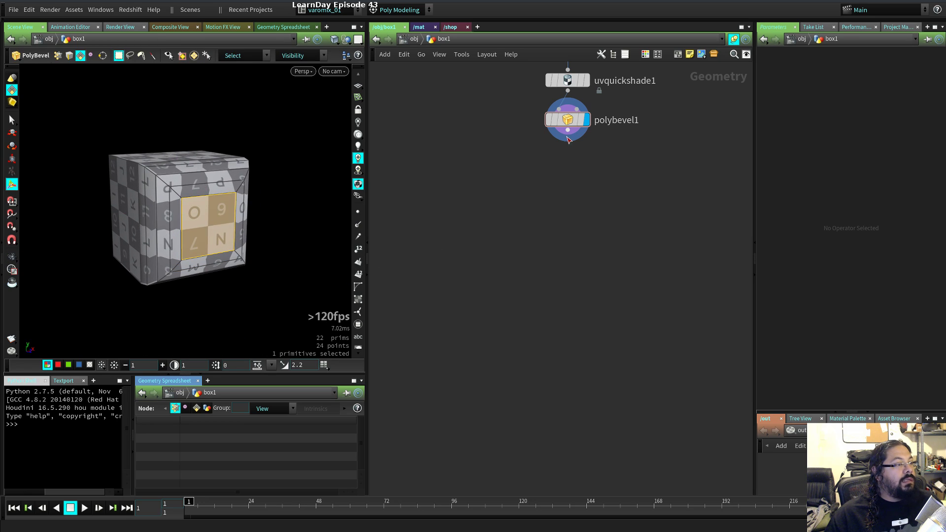
- Add a PolyExtrude node in the network, connected below polybevel1
key("Tab")
type("poly")
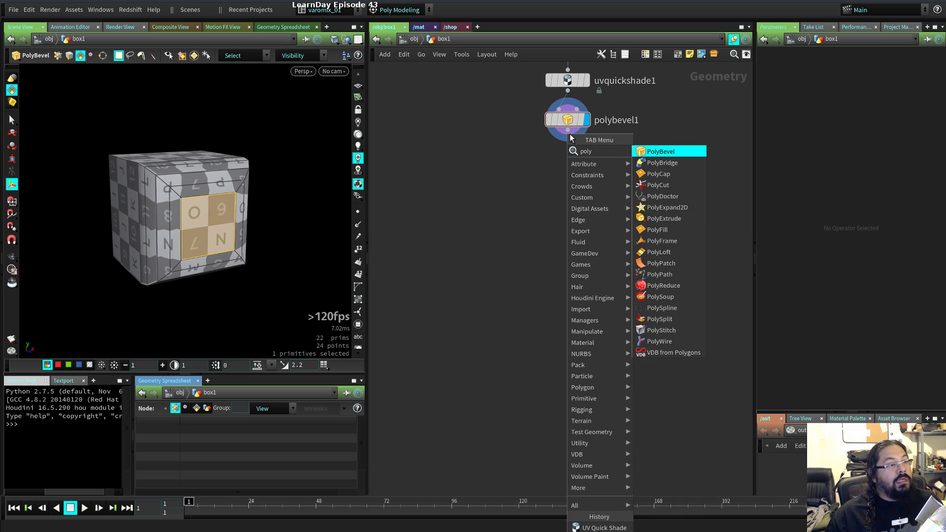
left_click(678, 218)
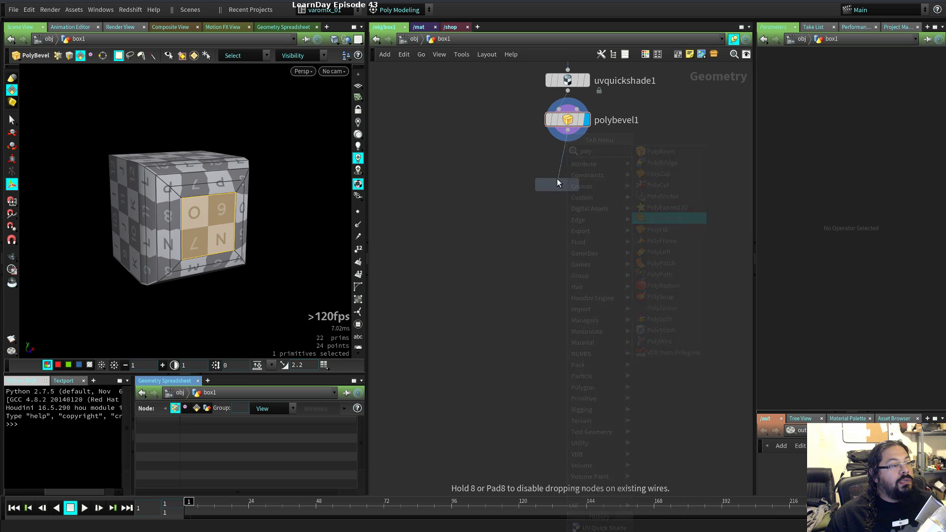
left_click(565, 157)
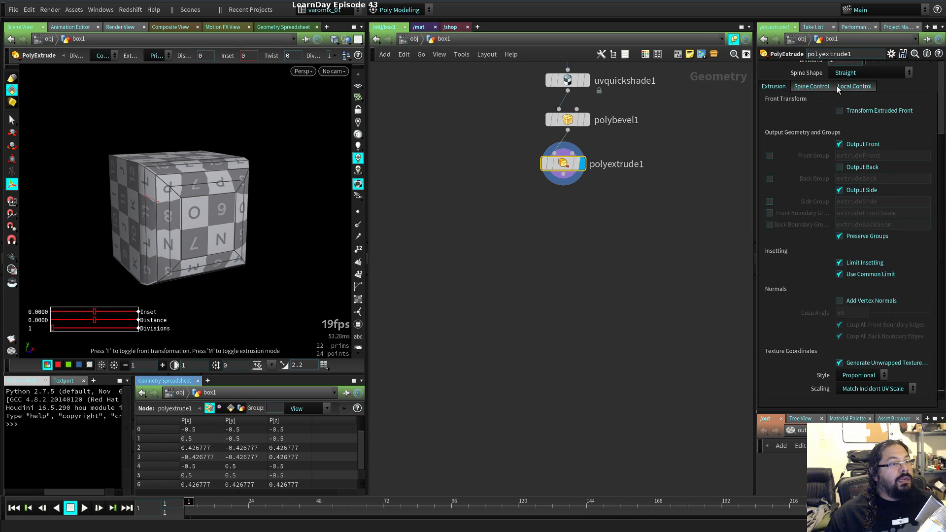
- Restrict the extrusion to primitive group 18 and set its distance to 0.716
scroll(817, 147, "up", 5)
left_click(861, 70)
type("18")
left_click_drag(901, 124, 929, 124)
left_click_drag(275, 315, 325, 318, "alt")
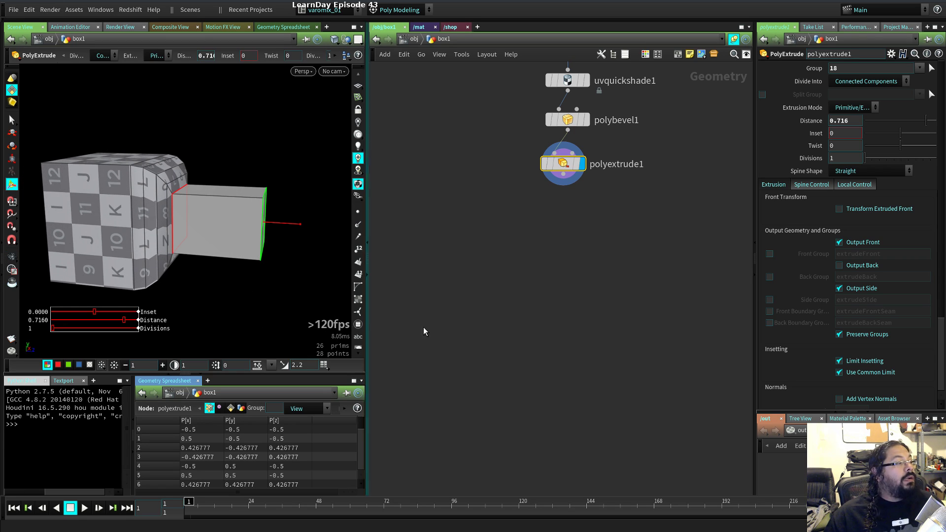
- Try Add Vertex Normals on the extrusion and view its texture coordinate Style and Scaling options
scroll(808, 279, "down", 5)
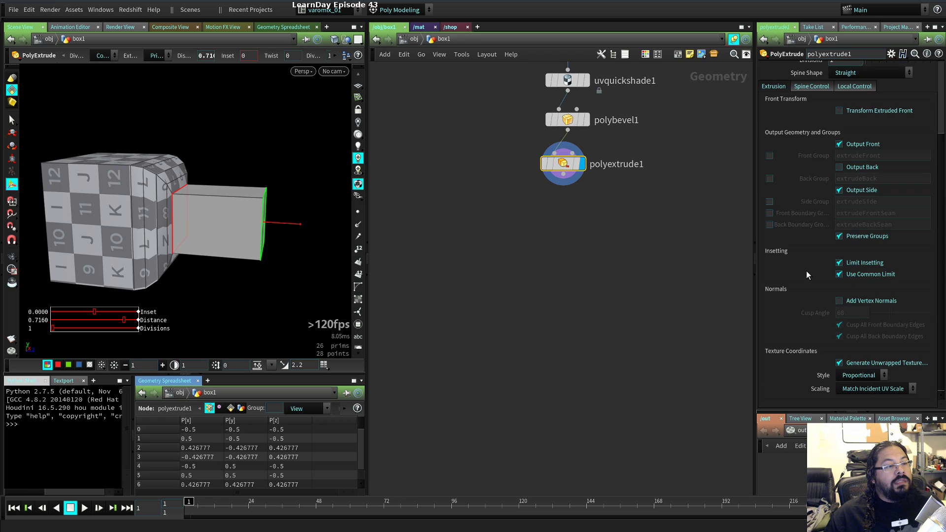
left_click(865, 301)
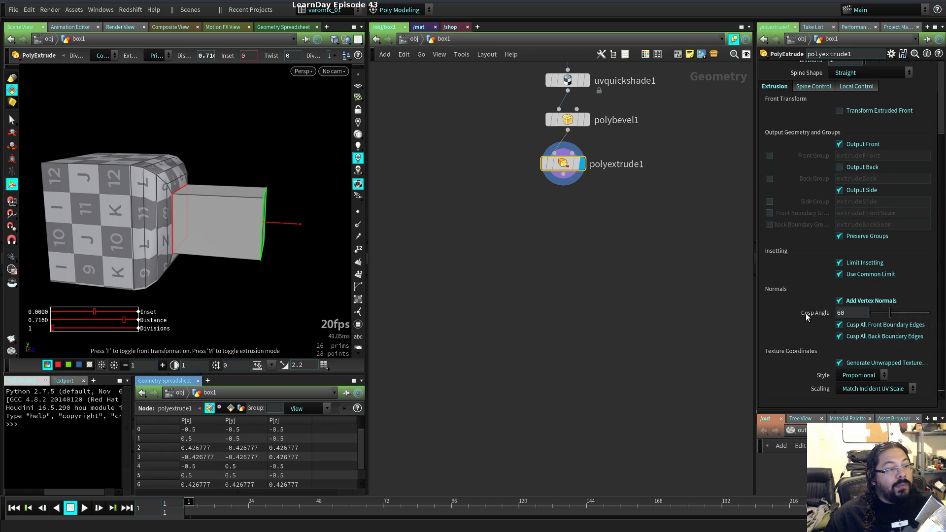
left_click(865, 376)
left_click(871, 388)
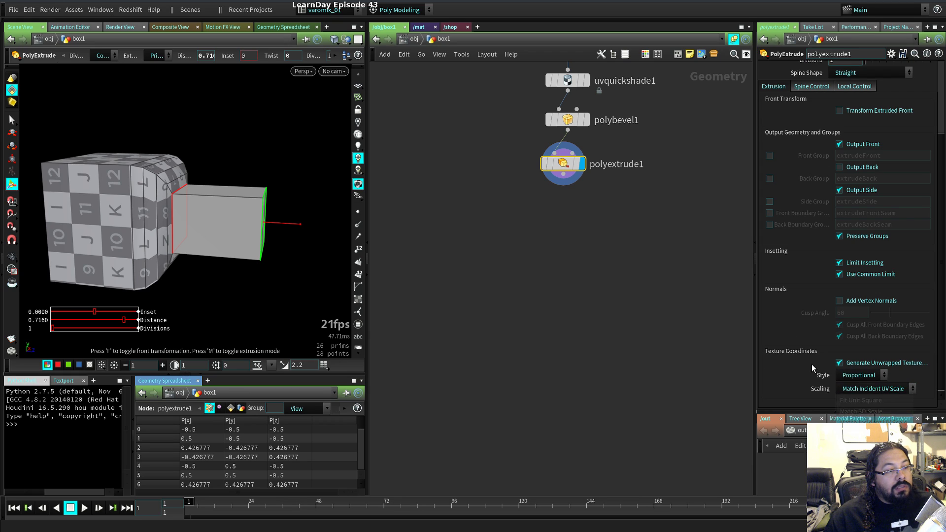
- Examine the extrusion's Spine Control and Local Control parameters, then its Extrusion settings down to the texture coordinates
scroll(805, 355, "up", 5)
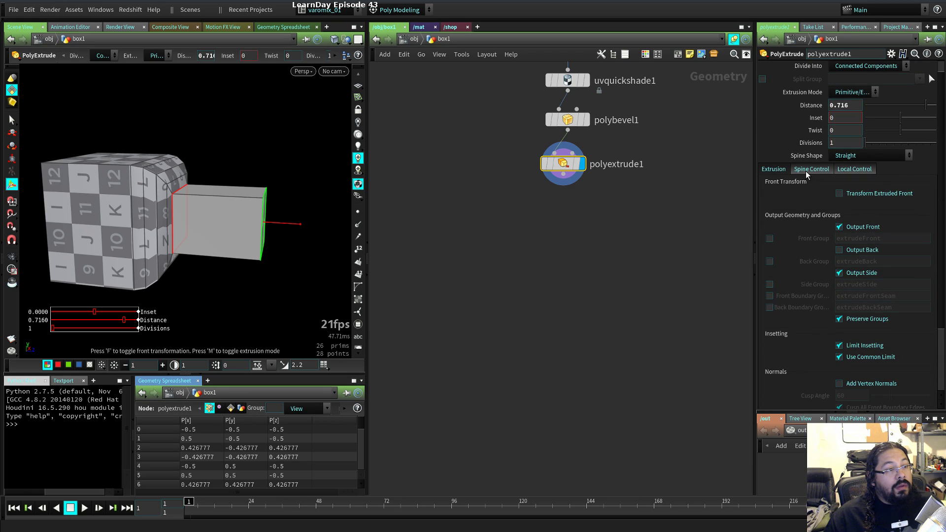
scroll(808, 177, "up", 1)
left_click(812, 185)
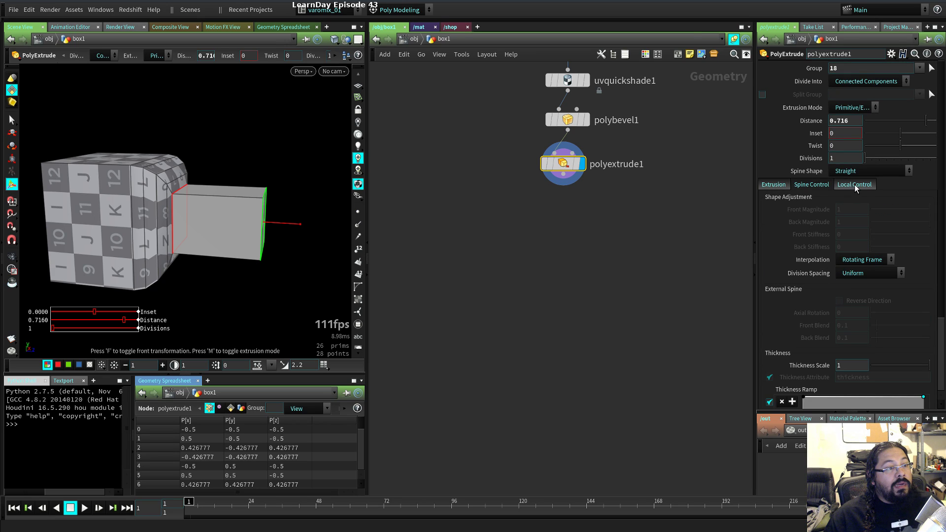
scroll(802, 249, "down", 4)
scroll(801, 253, "up", 3)
left_click(854, 169)
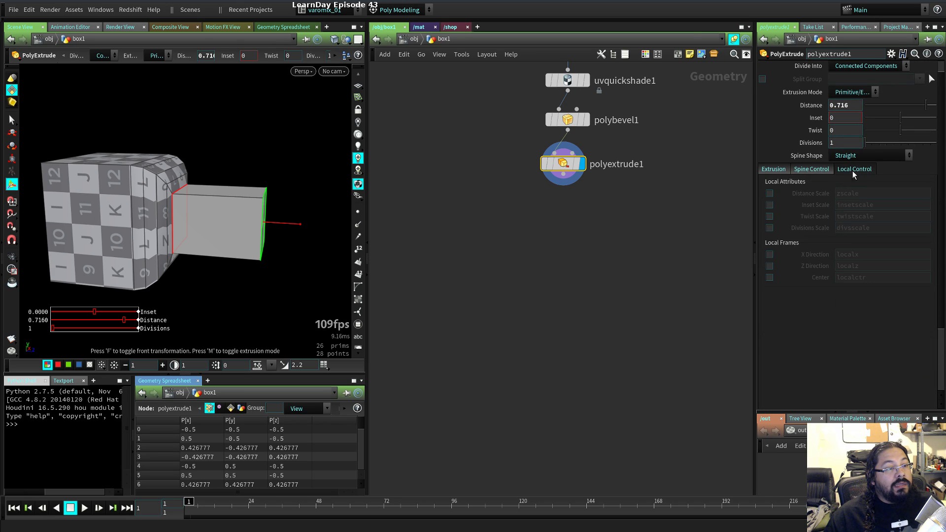
left_click(773, 169)
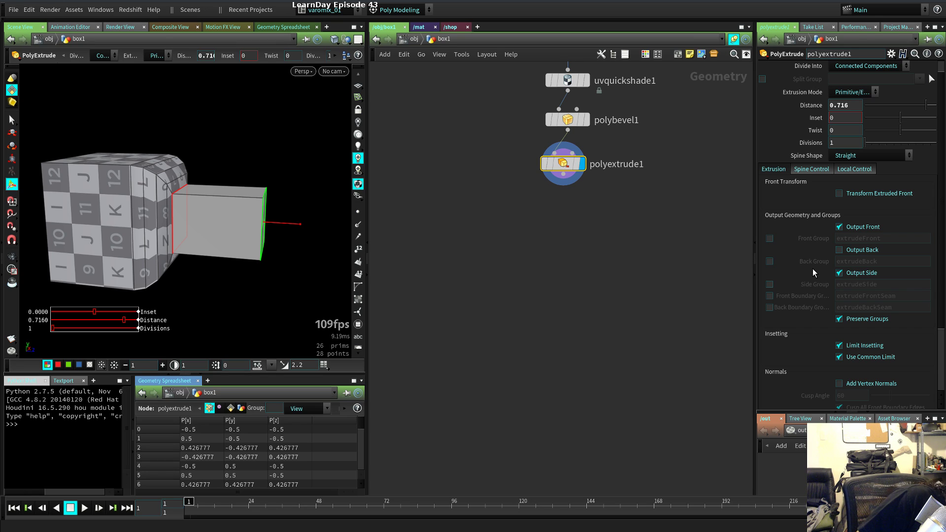
scroll(817, 296, "down", 3)
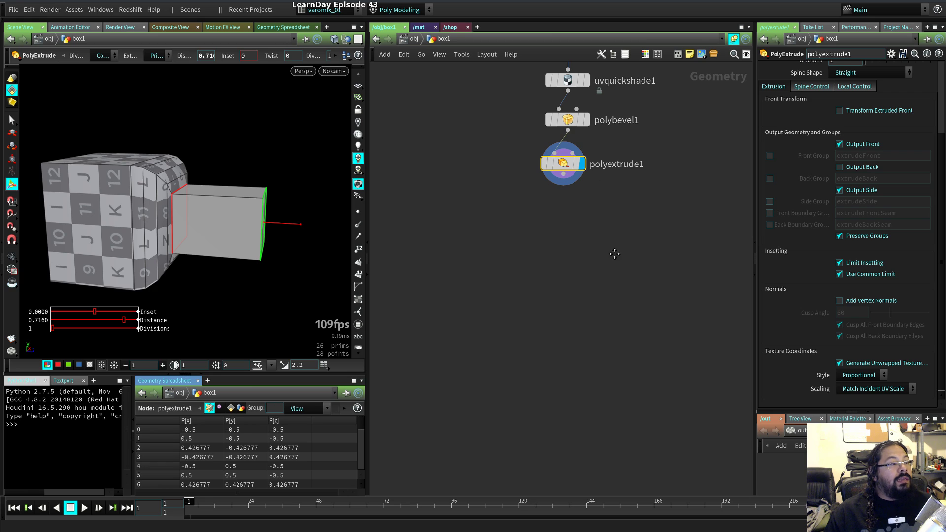
- Turn on the display and template flags of polybevel1 and select the node to show its parameters
middle_click_drag(613, 228, 608, 376)
left_click(582, 267)
left_click(576, 266)
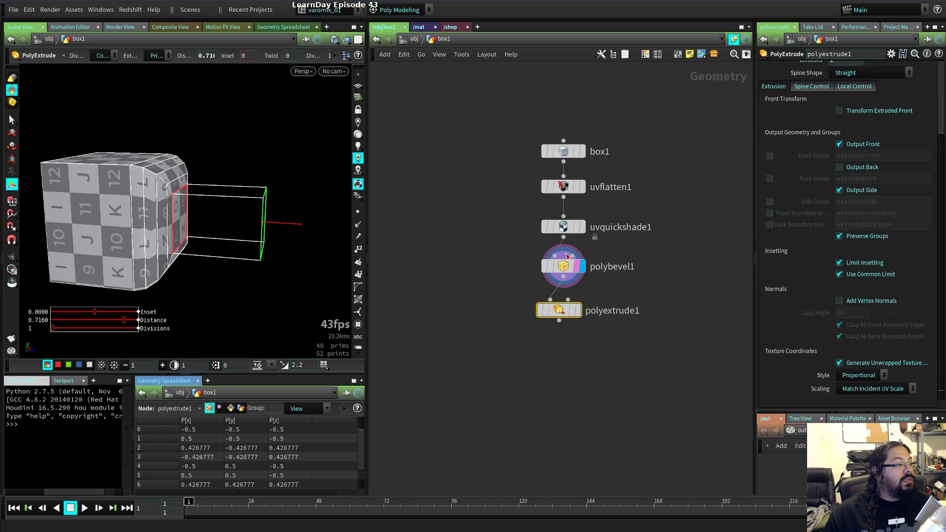
left_click(566, 266)
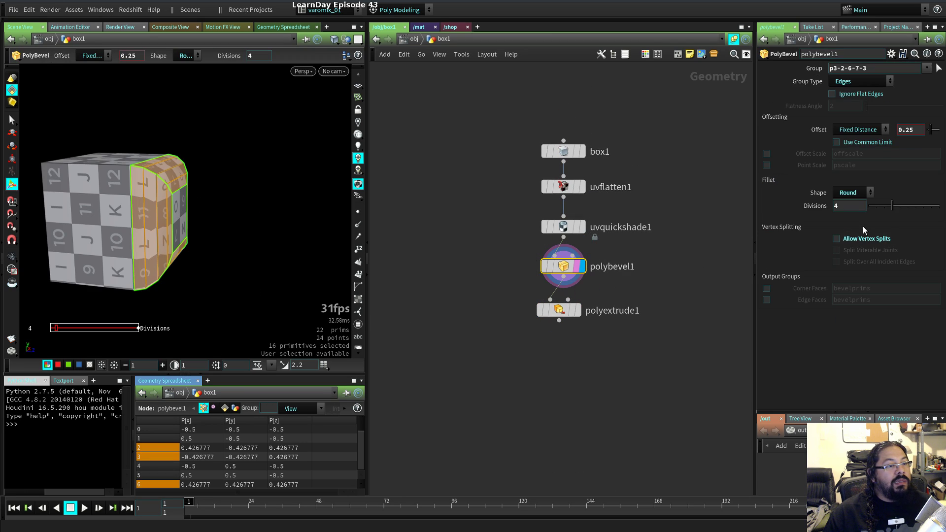
- Display polyextrude1 and examine its UV layout in the UV viewport
left_click(568, 313)
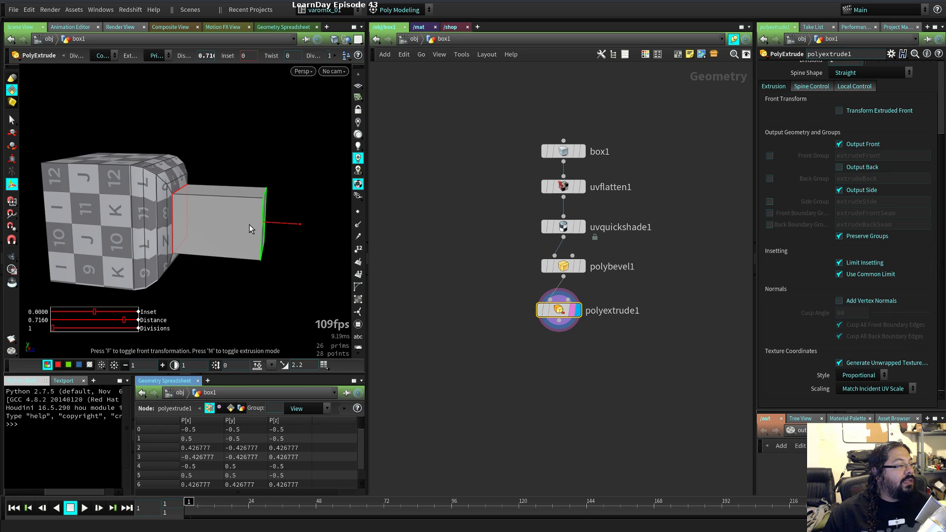
key("space+4")
right_click_drag(292, 237, 153, 259)
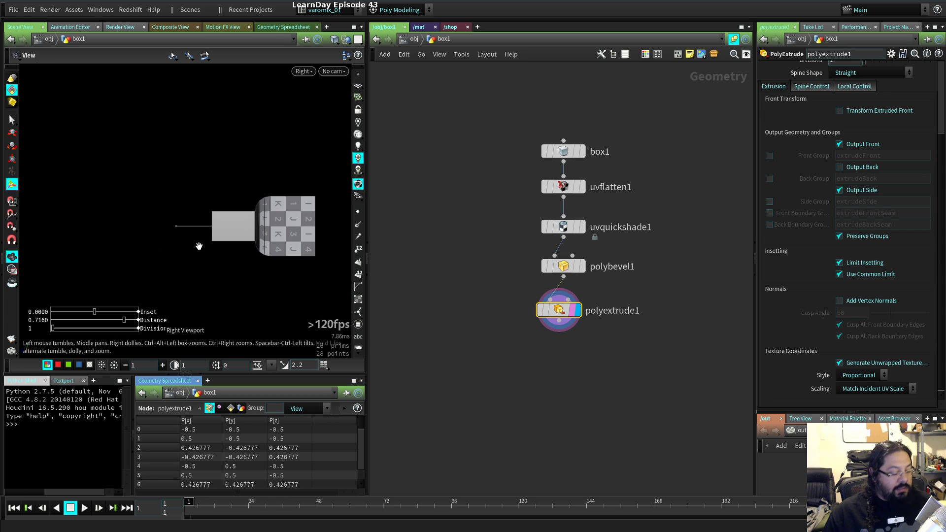
key("space+5")
right_click_drag(235, 257, 207, 268)
middle_click_drag(207, 268, 226, 240)
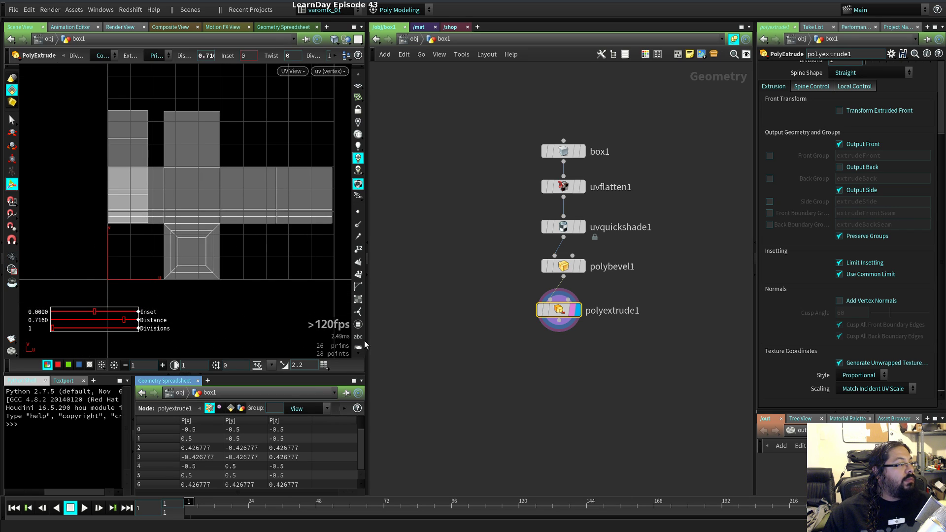
- Align polyextrude1 under polybevel1 and switch the display between the two nodes to compare their UVs
left_click_drag(566, 321, 570, 330)
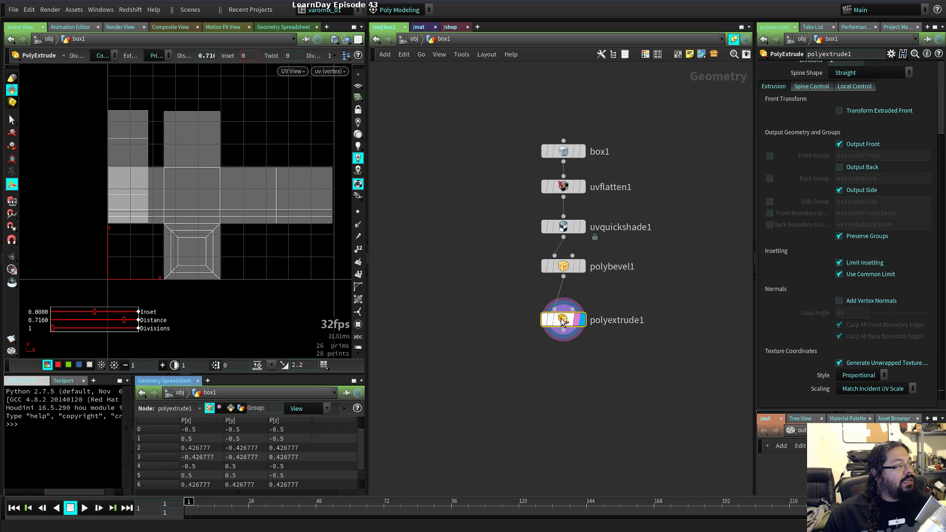
left_click(582, 266)
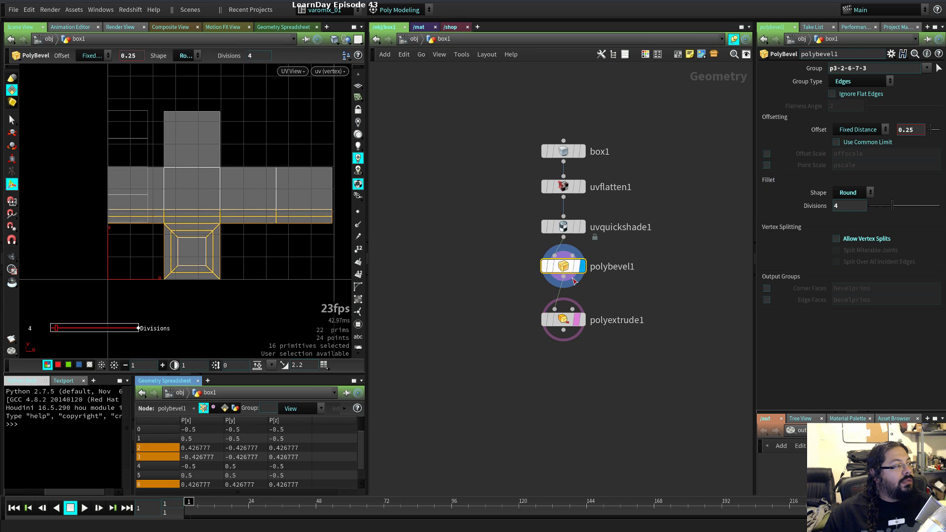
left_click(581, 320)
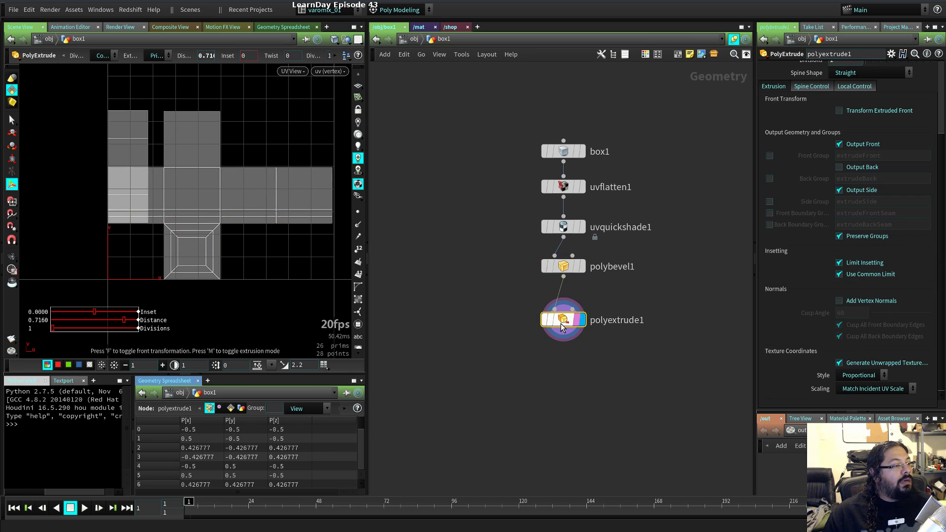
- Move uvquickshade1 out of its place before polybevel1, wire it after polyextrude1, and display it in the perspective view
mouse_move(575, 228)
left_click_drag(570, 232, 577, 394)
left_click_drag(563, 330, 565, 392)
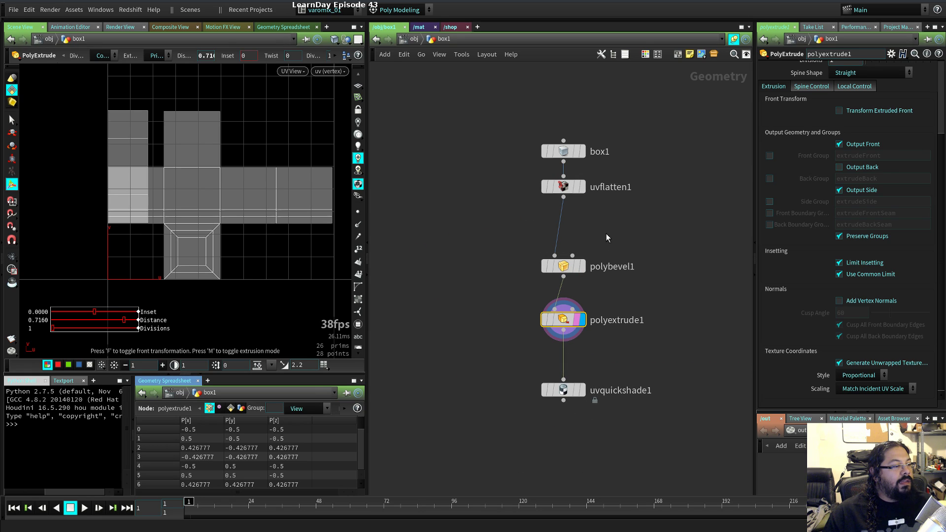
left_click(581, 390)
key("space+1")
middle_click_drag(261, 275, 272, 238, "alt")
left_click_drag(272, 238, 237, 272, "alt")
- Try lengthening the polyextrude1 extrusion to a distance of about 1.86 to test the grid texture along its sides
left_click(556, 322)
left_click_drag(243, 219, 265, 230)
right_click_drag(266, 232, 187, 243, "alt")
middle_click_drag(187, 242, 203, 245, "alt")
left_click_drag(203, 245, 276, 249, "alt")
middle_click_drag(276, 250, 172, 225, "alt")
left_click_drag(212, 199, 307, 244)
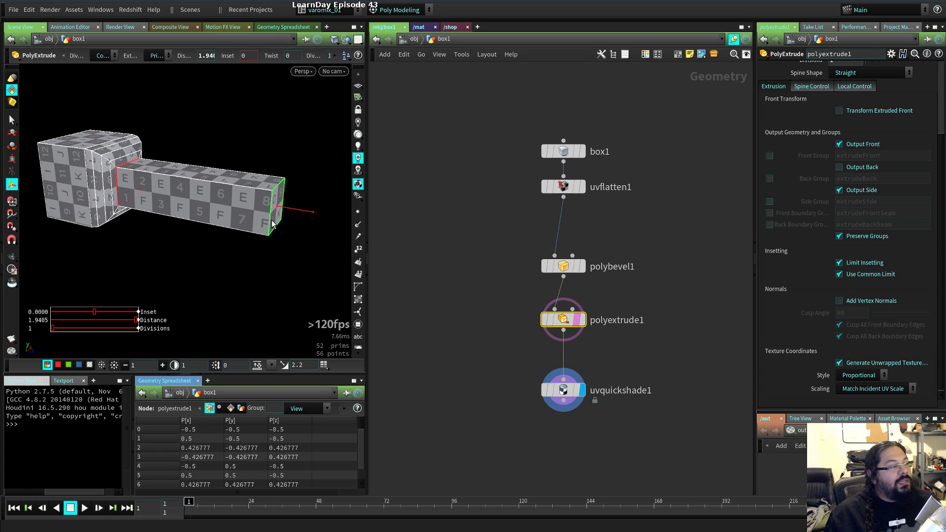
left_click_drag(305, 214, 299, 213)
- Detach uvquickshade1 and rewire it below polyextrude1, and shorten the polyextrude1 distance to about 0.81
mouse_move(574, 403)
left_mouse_down()
mouse_move(565, 391)
mouse_move(590, 388)
mouse_move(559, 394)
left_mouse_up()
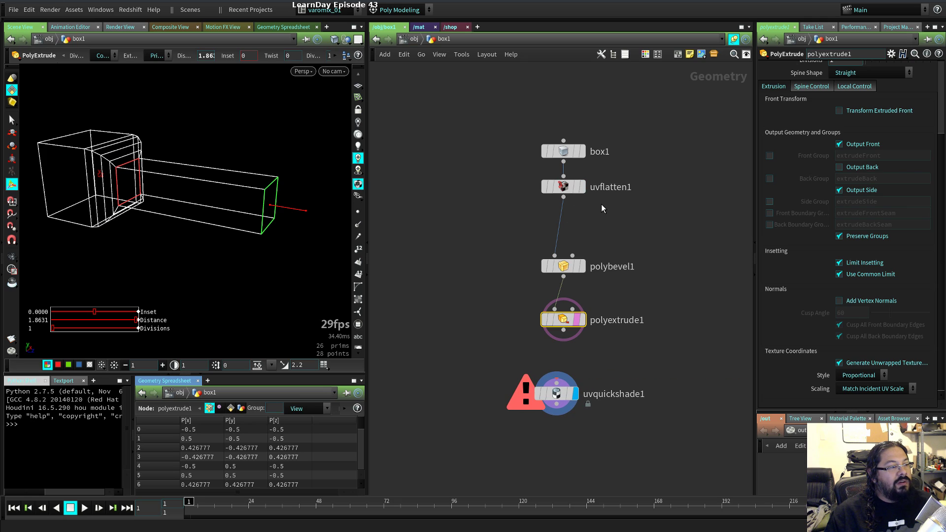
left_click_drag(563, 330, 556, 383)
left_click_drag(562, 394, 569, 404)
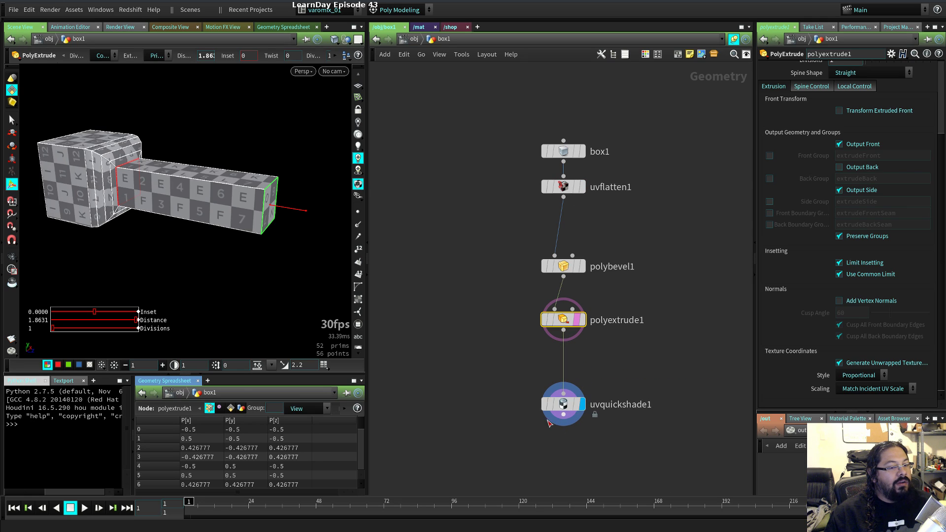
left_click_drag(293, 209, 197, 194)
- Extrude the box face opposite the existing extrusion by about 1.66 with a new PolyExtrude
middle_click_drag(72, 170, 174, 245, "alt")
left_click_drag(174, 245, 232, 258, "alt")
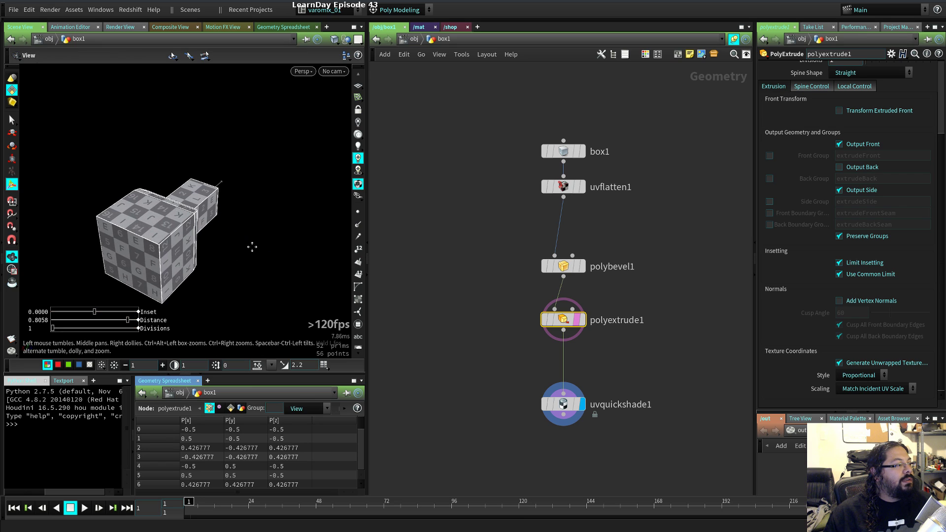
middle_click_drag(232, 257, 295, 222, "alt")
left_click(200, 230)
key("Return")
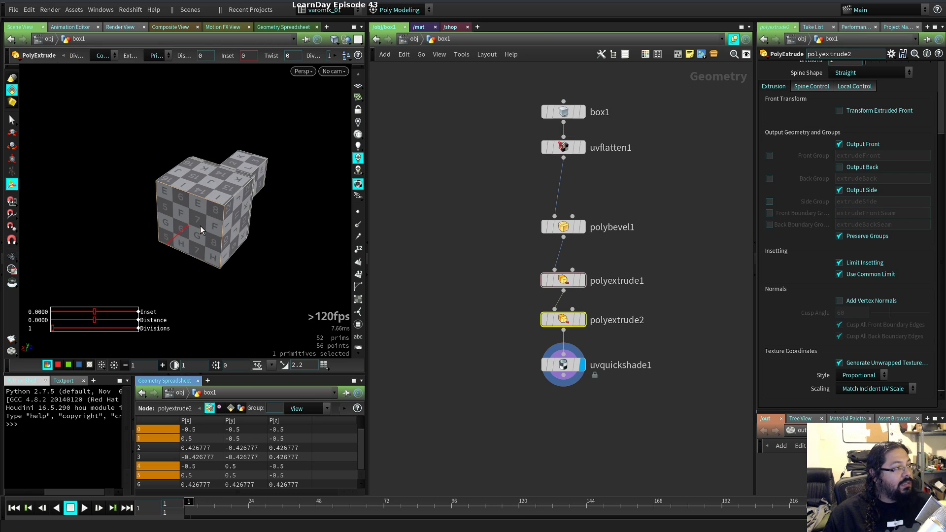
left_click_drag(177, 237, 82, 339)
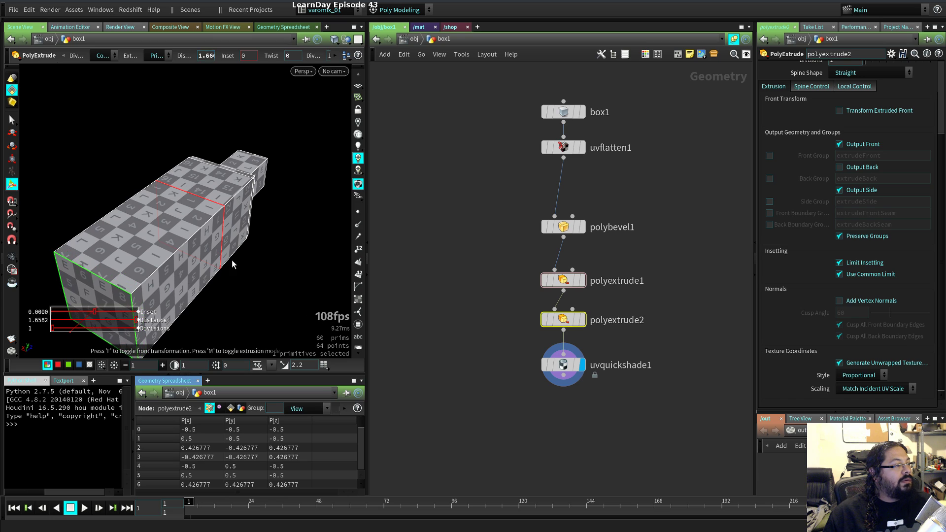
- Select the two adjoining top faces of the box and its new extension and extrude them upward about 1.15
right_click_drag(232, 260, 216, 270, "alt")
left_click_drag(215, 270, 141, 232, "alt")
key("s")
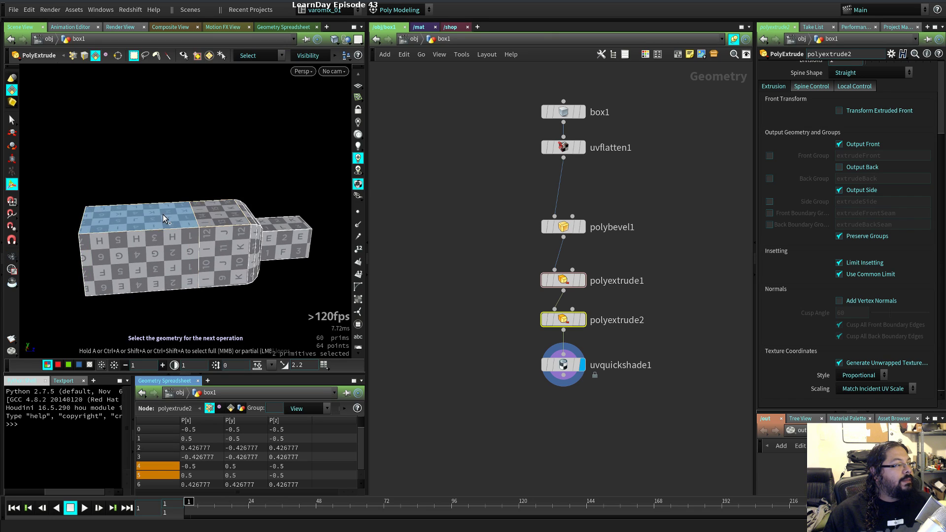
key("s")
left_click(228, 206, "shift")
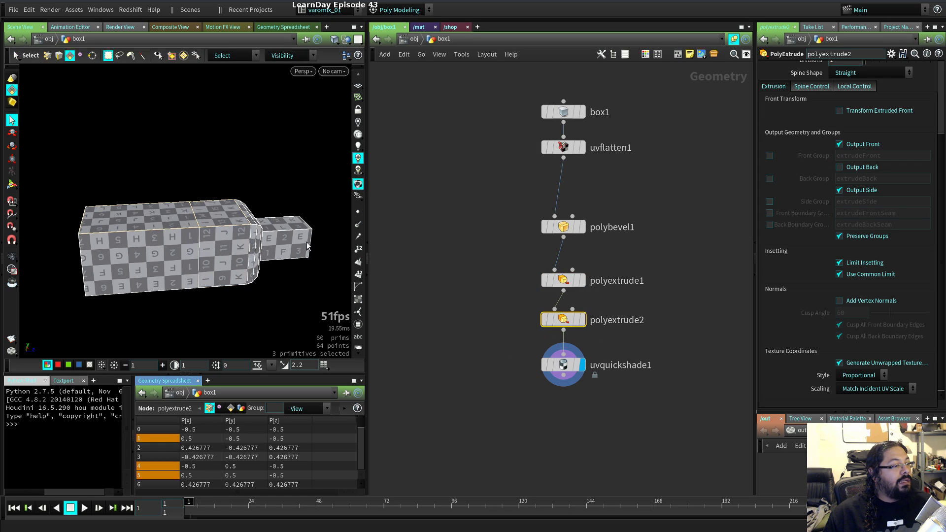
left_click(162, 222)
left_click_drag(236, 215, 142, 217, "alt")
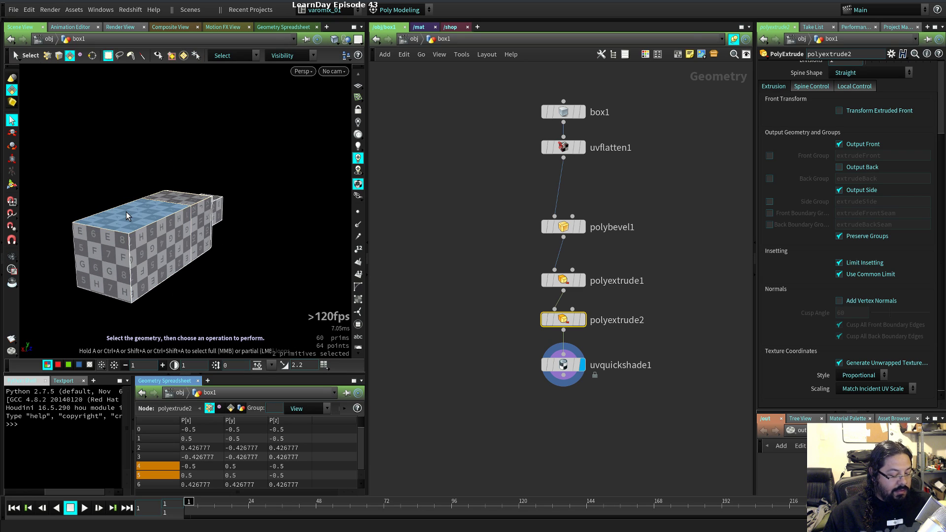
key("c")
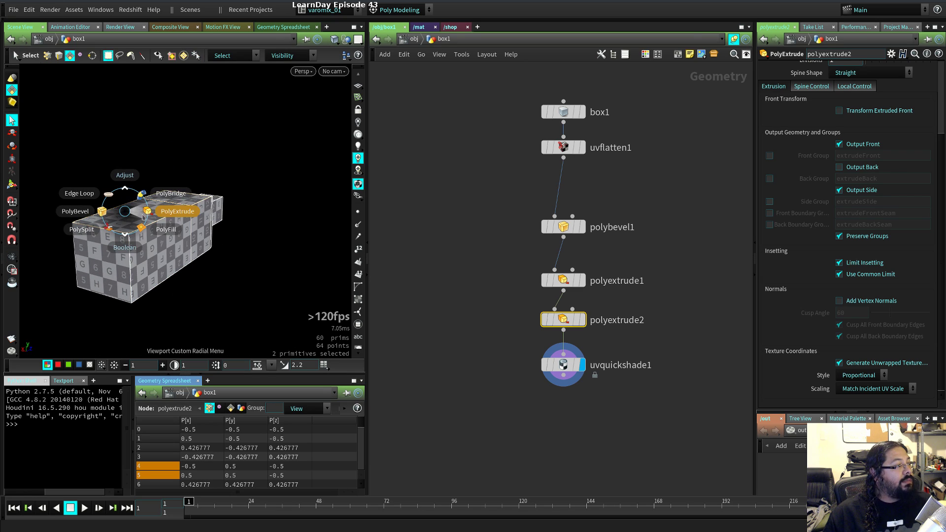
left_click(178, 212)
left_click_drag(178, 179, 181, 109)
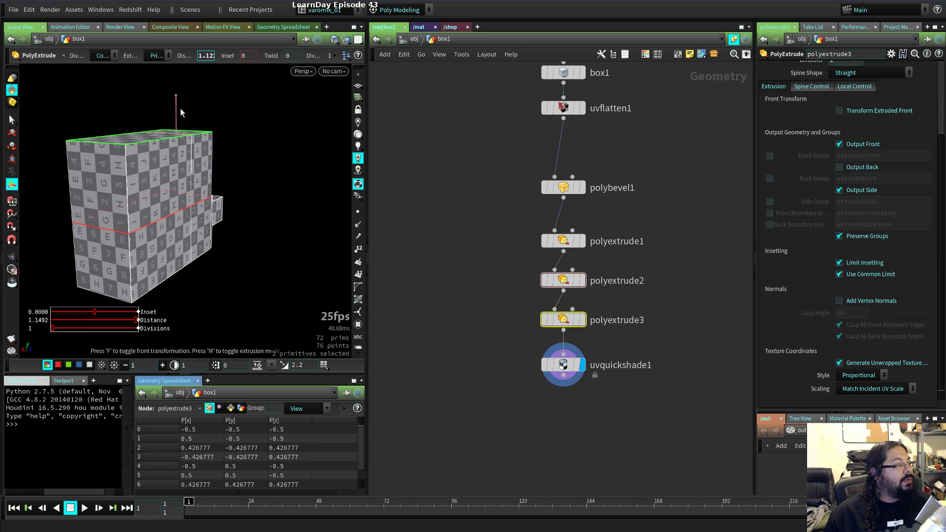
- Raise the distance of the top-face extrusion polyextrude3 to about 1.58 and deselect the node
key("Escape")
left_click_drag(315, 194, 250, 238)
key("Return")
left_click_drag(194, 168, 209, 144)
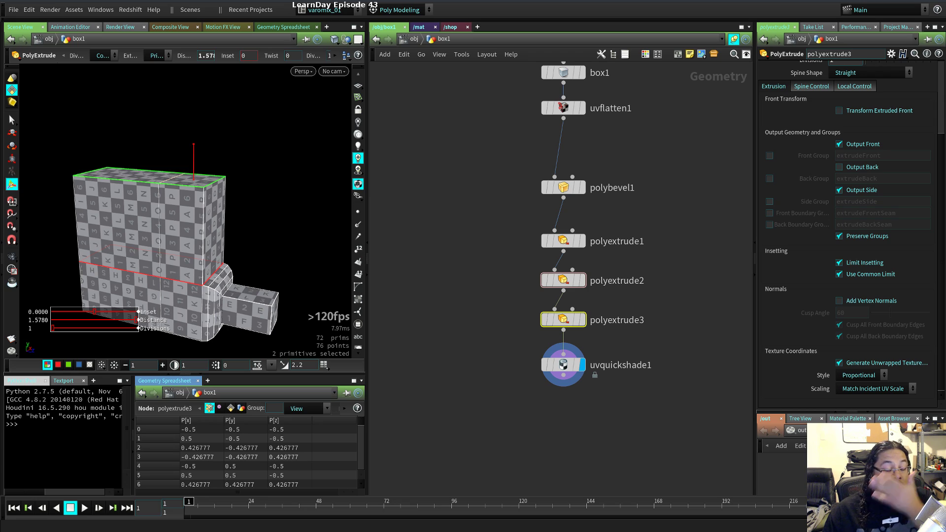
left_click(703, 386)
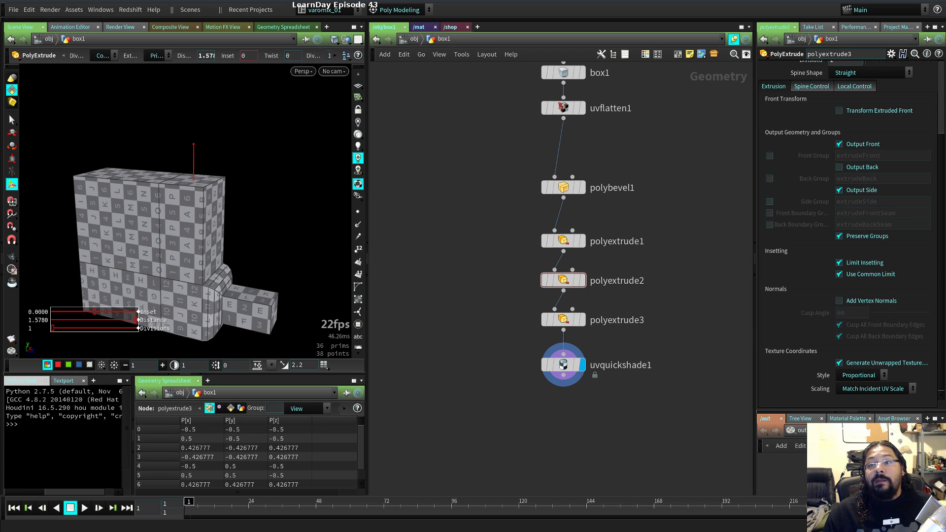
- Switch to the SideFX What's New page in the browser and examine the Rounded Edge Shader before/after comparison in the Rendering section
key("alt+Tab")
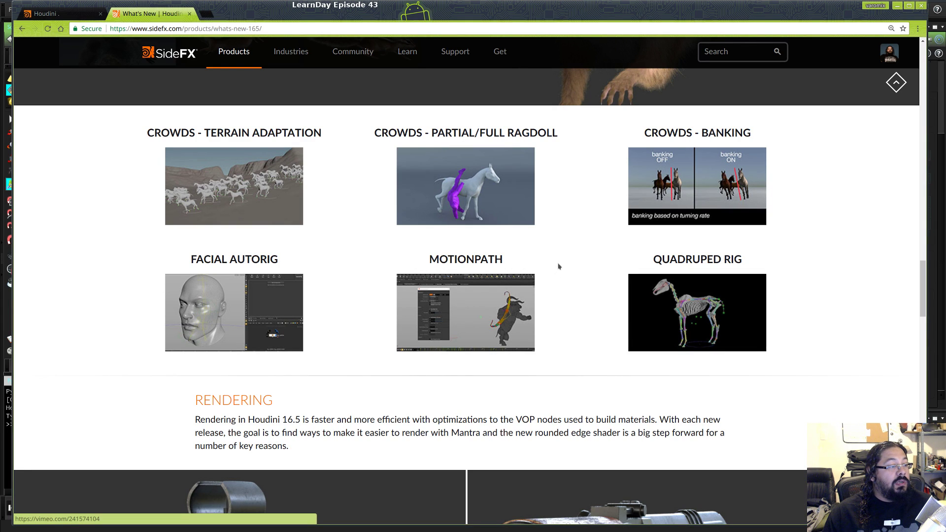
scroll(576, 276, "down", 2)
scroll(585, 259, "down", 4)
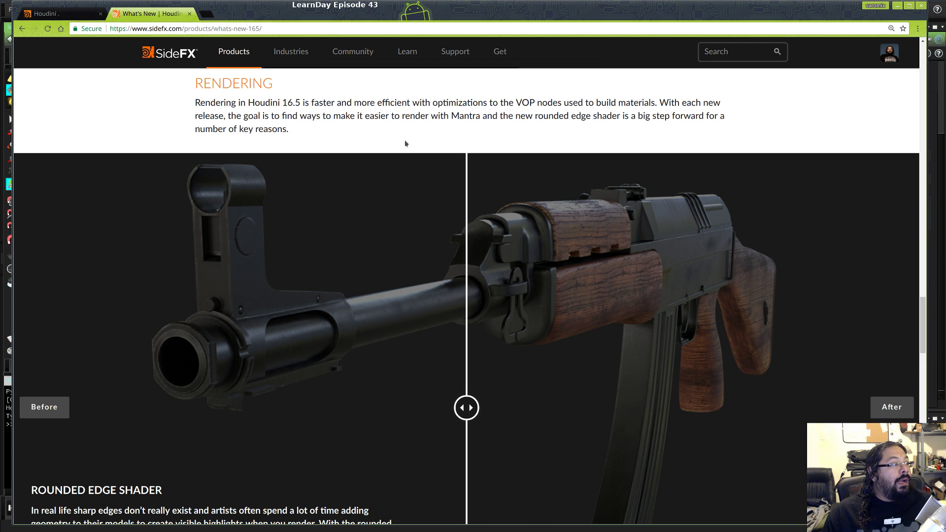
scroll(502, 358, "down", 1)
scroll(502, 358, "down", 1)
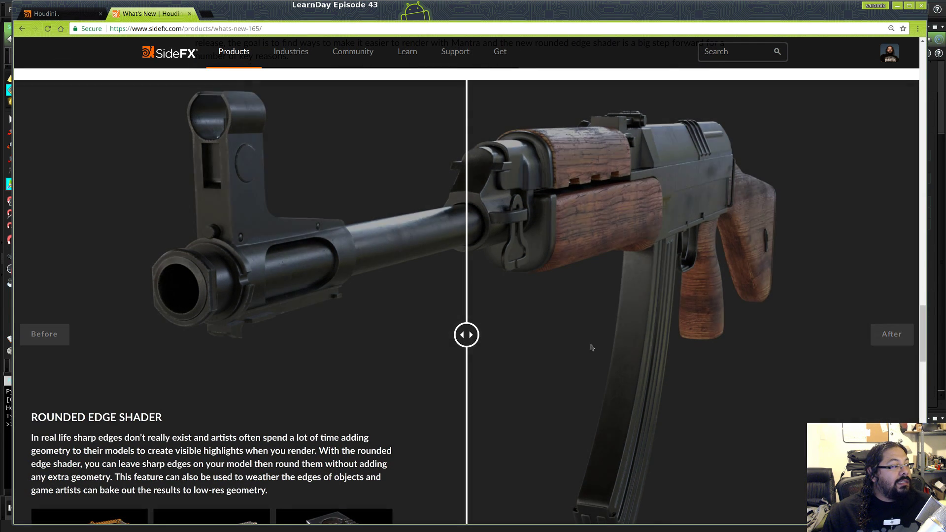
left_click(667, 339)
left_click_drag(667, 335, 593, 335)
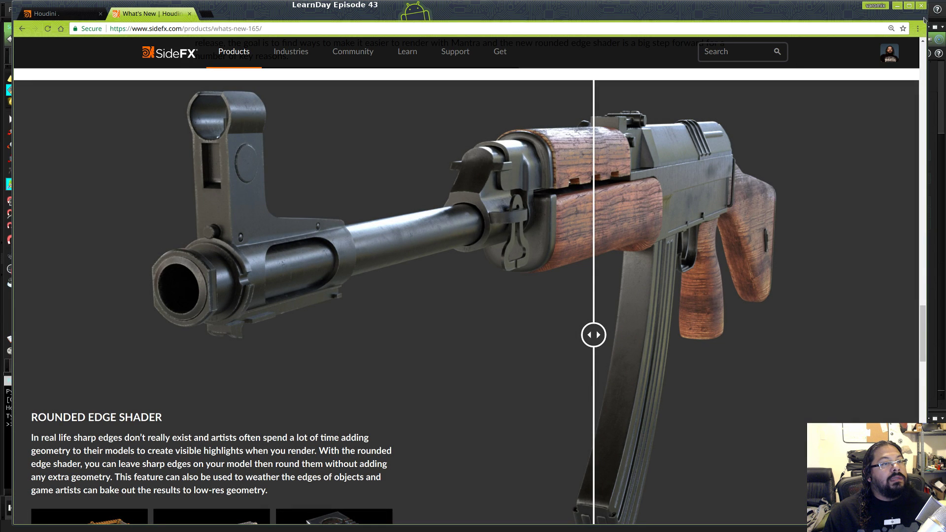
left_click(898, 6)
- Return to Houdini and add a Principled Shader node to the mat network
key("Escape")
left_click_drag(158, 279, 235, 203)
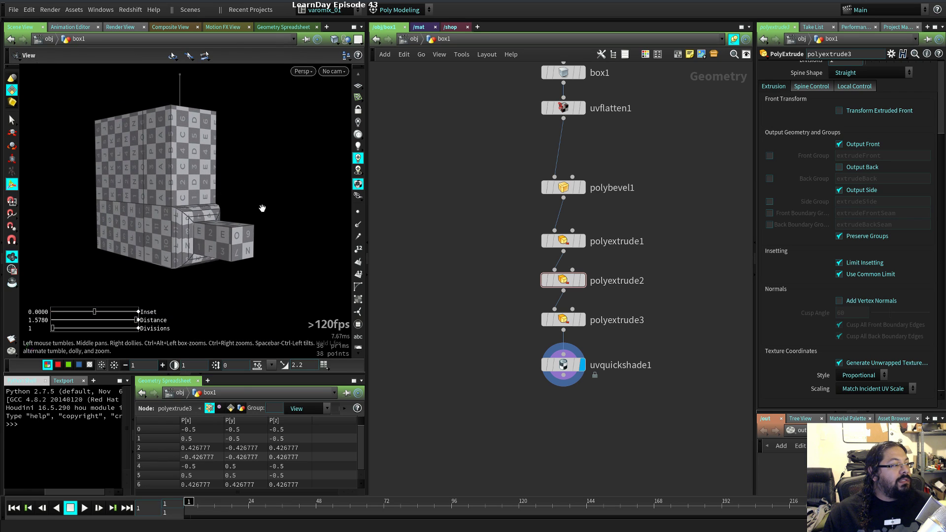
key("Return")
left_click(420, 30)
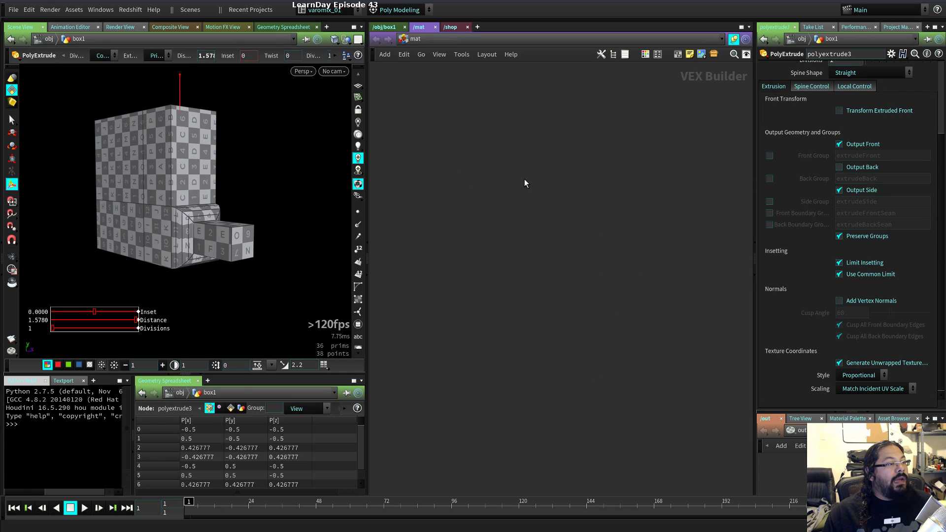
key("Tab")
type("prin")
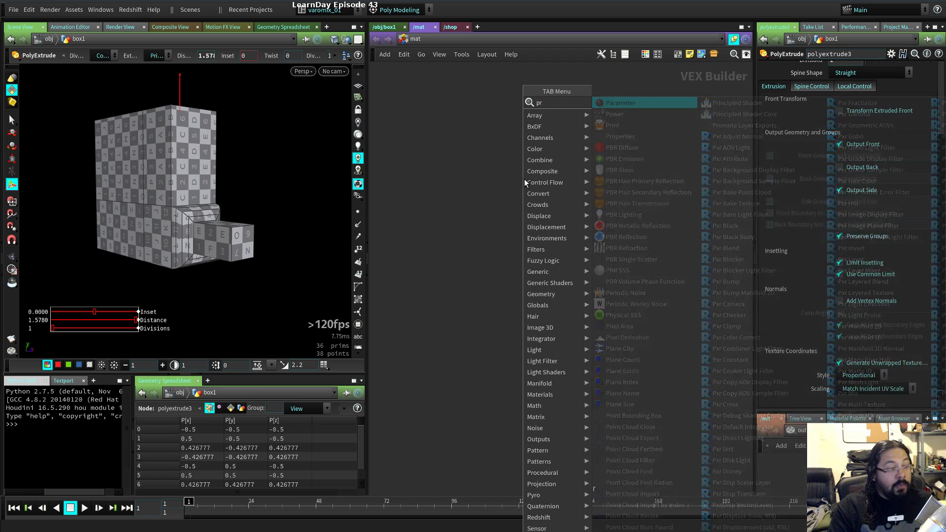
left_click(635, 114)
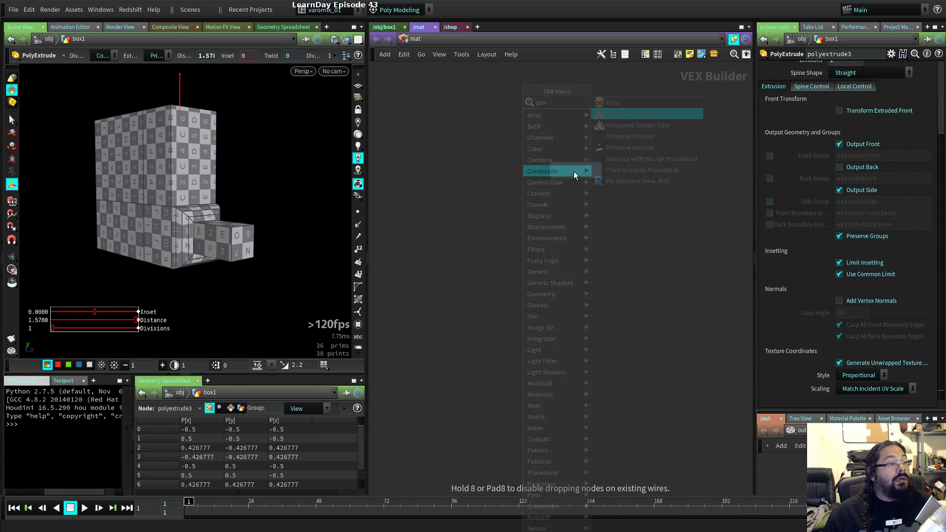
left_click(572, 171)
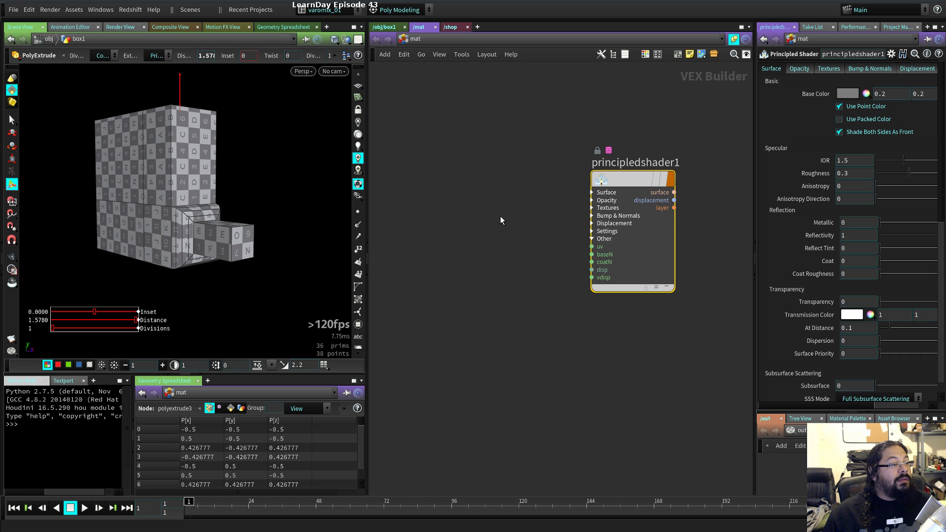
- Add a Rounded Edge node and connect its roundN output to the baseN input of principledshader1
key("Tab")
type("round")
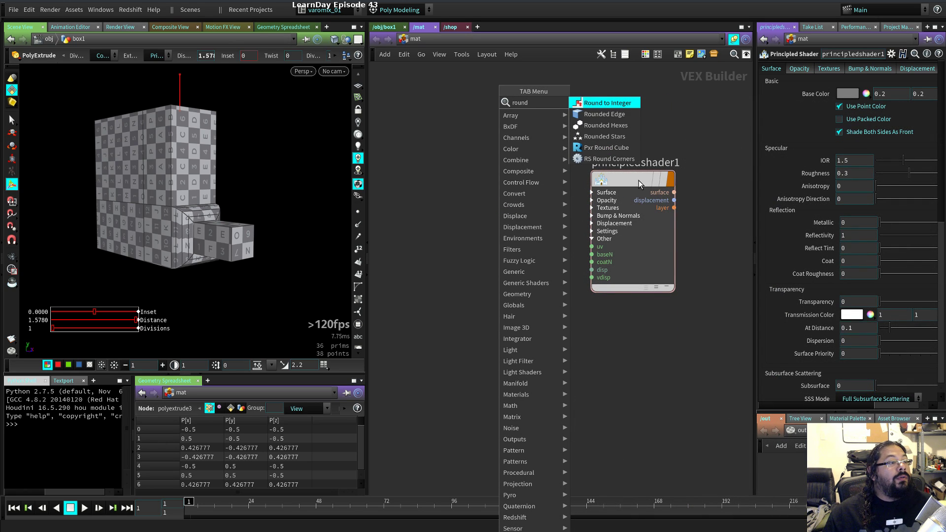
key("Down")
key("Return")
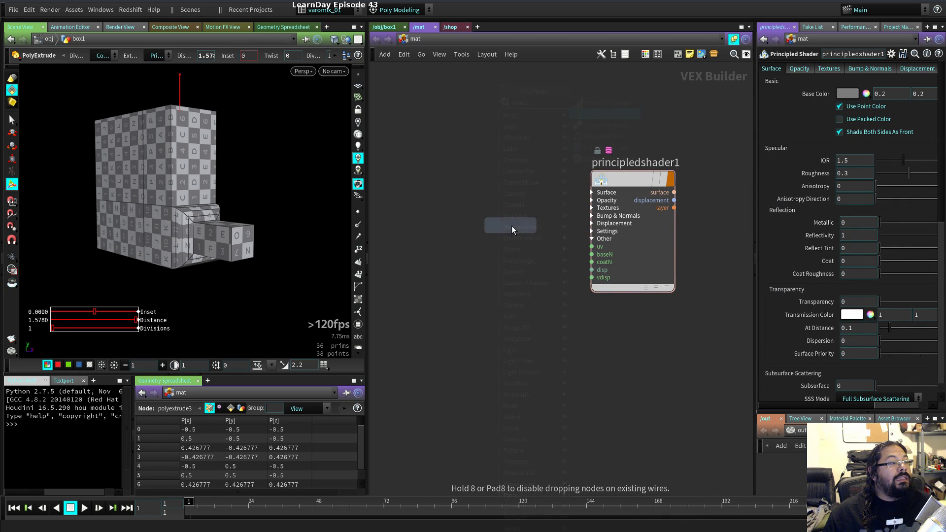
left_click(456, 196)
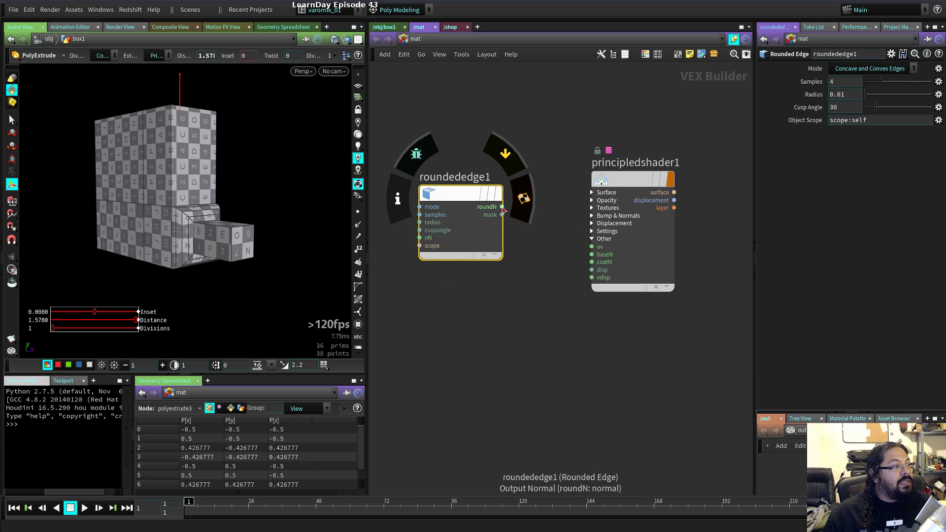
left_click_drag(502, 208, 588, 276)
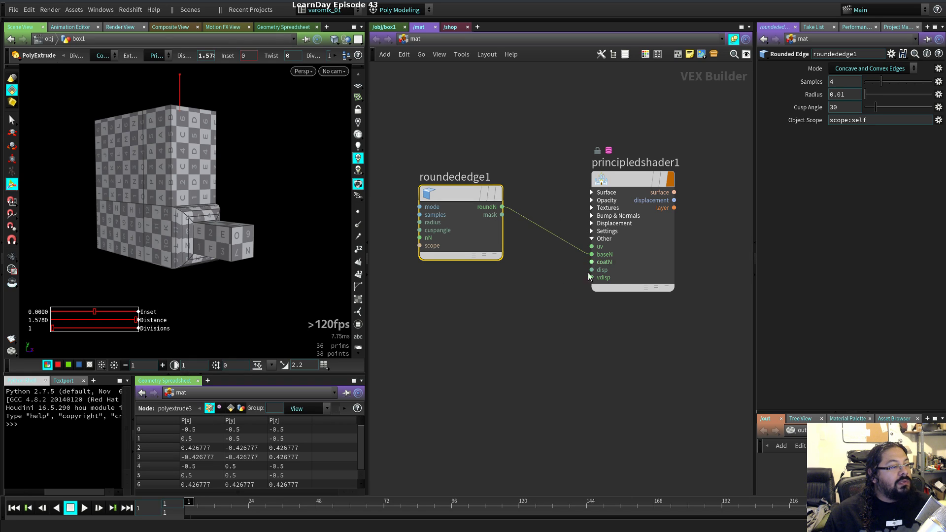
- At object level, assign /mat/principledshader1 as the render material of the box1 geometry
left_click(392, 27)
left_click(413, 39)
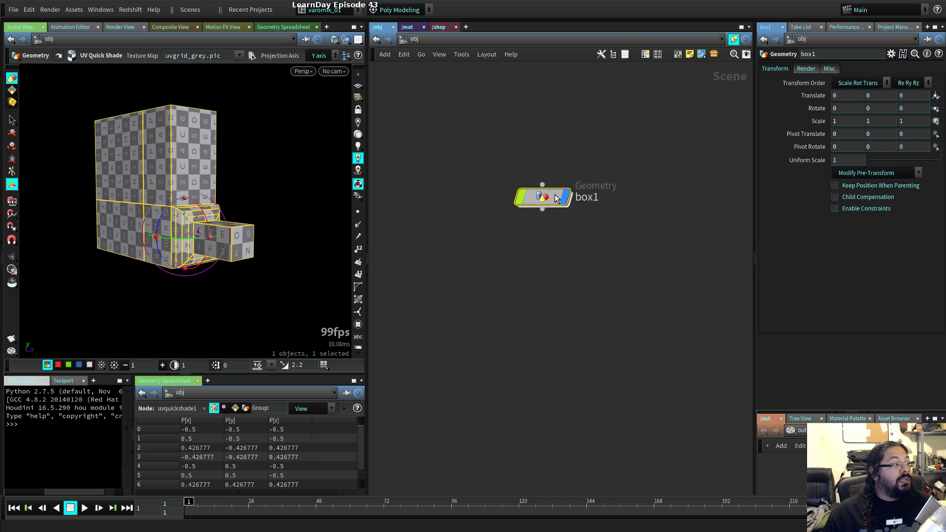
left_click(806, 69)
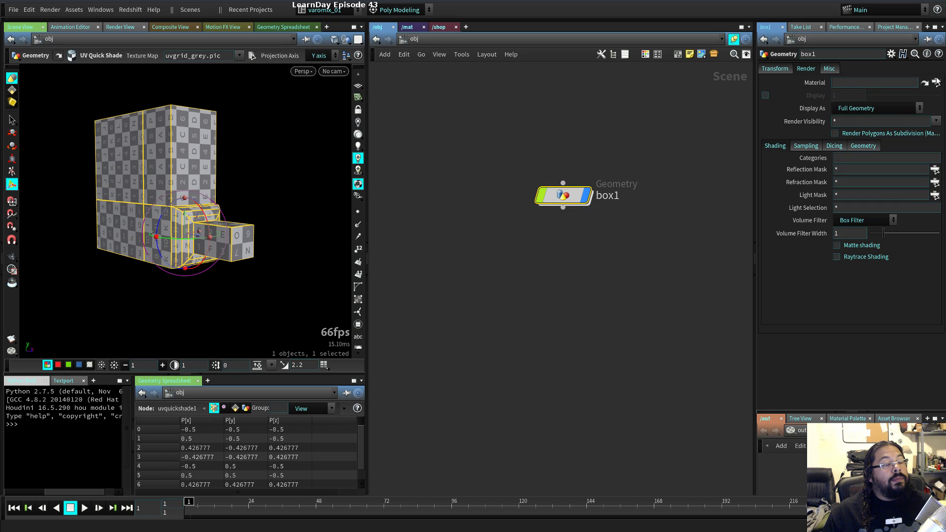
left_click(936, 82)
left_click(882, 27)
left_click(908, 36)
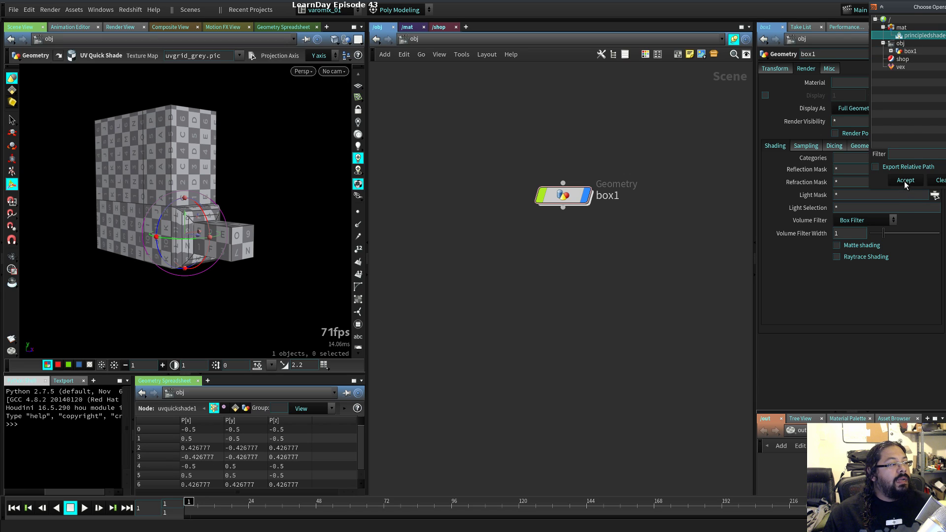
left_click(903, 181)
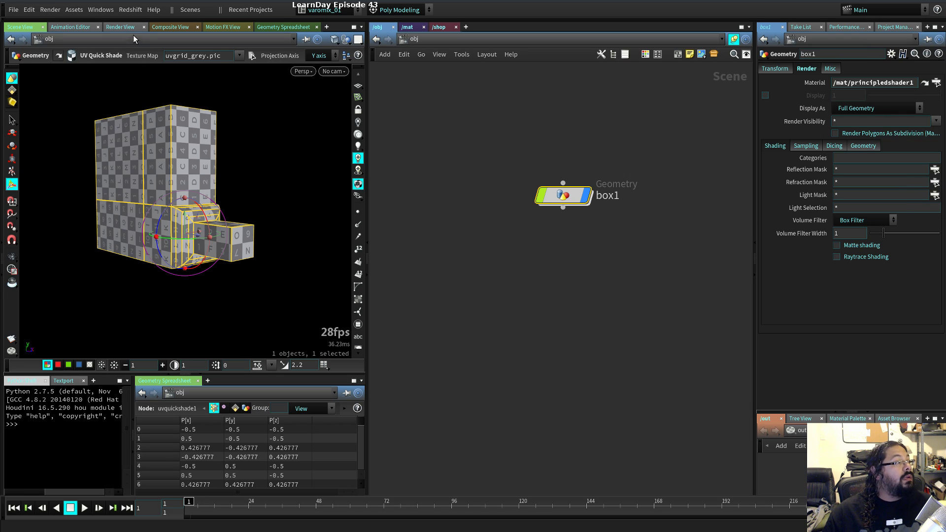
- Create a new camera from the current view of the extruded box
left_click(333, 71)
left_click(341, 110)
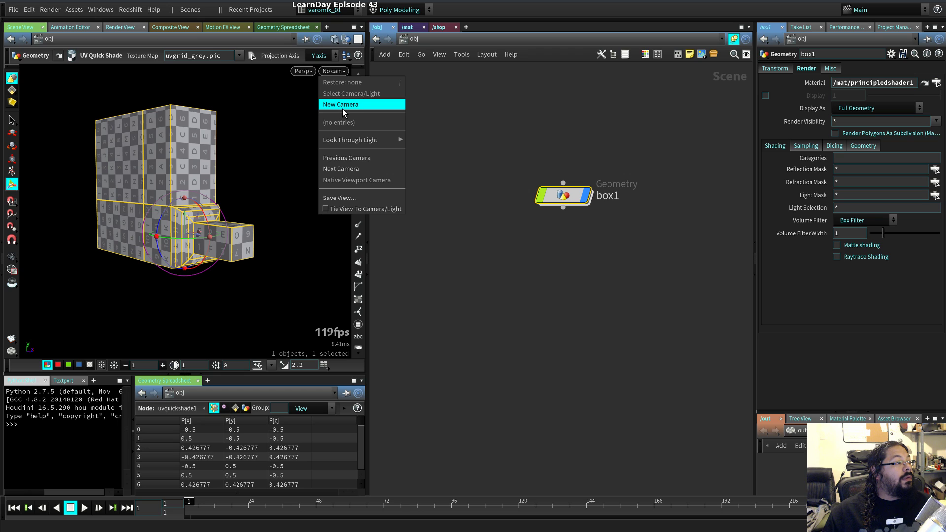
middle_click_drag(275, 173, 268, 204, "alt")
right_click_drag(268, 197, 256, 205, "alt")
- Create a Mantra render node, render the camera view in Render View and widen the render pane
left_click(120, 27)
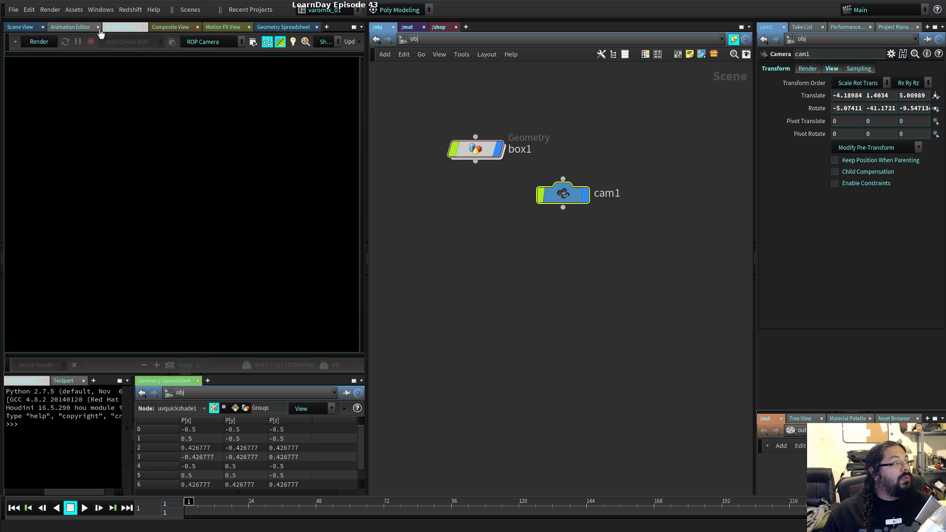
left_click(49, 9)
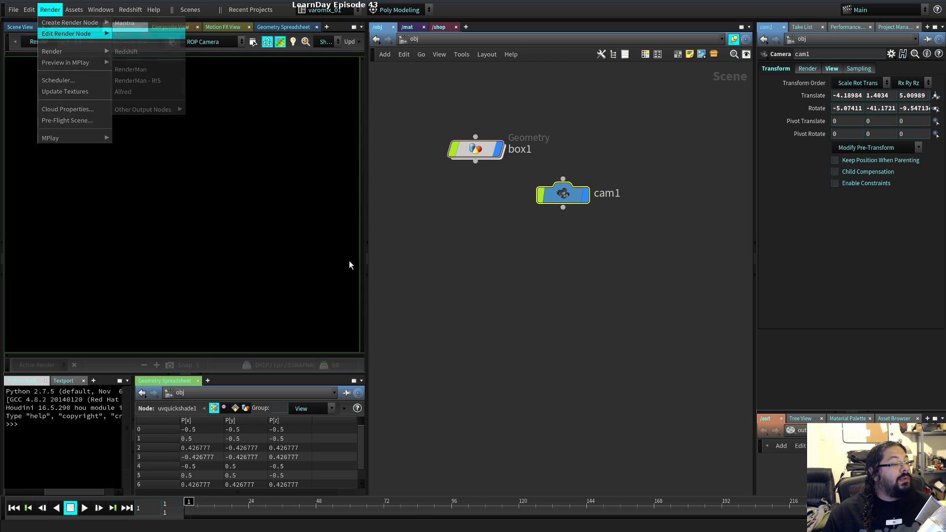
left_click(174, 44)
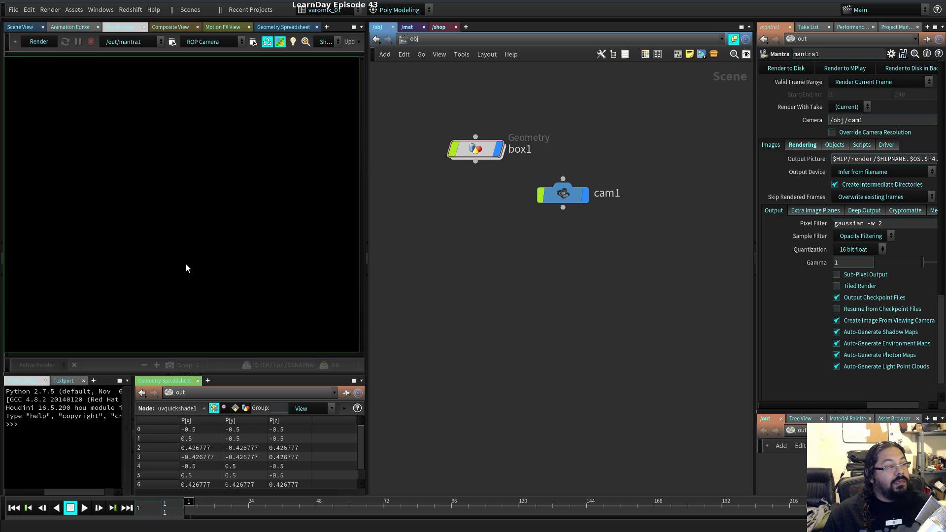
left_click(38, 42)
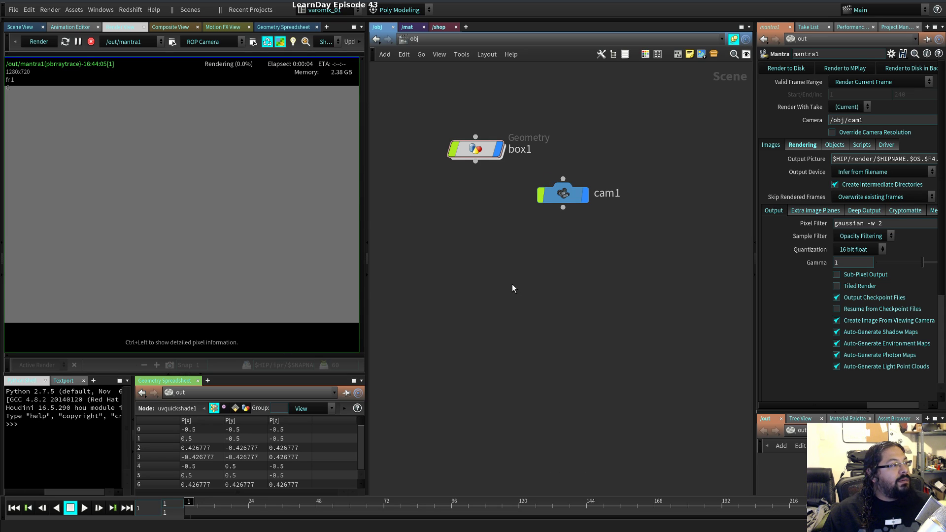
left_click_drag(367, 314, 444, 324)
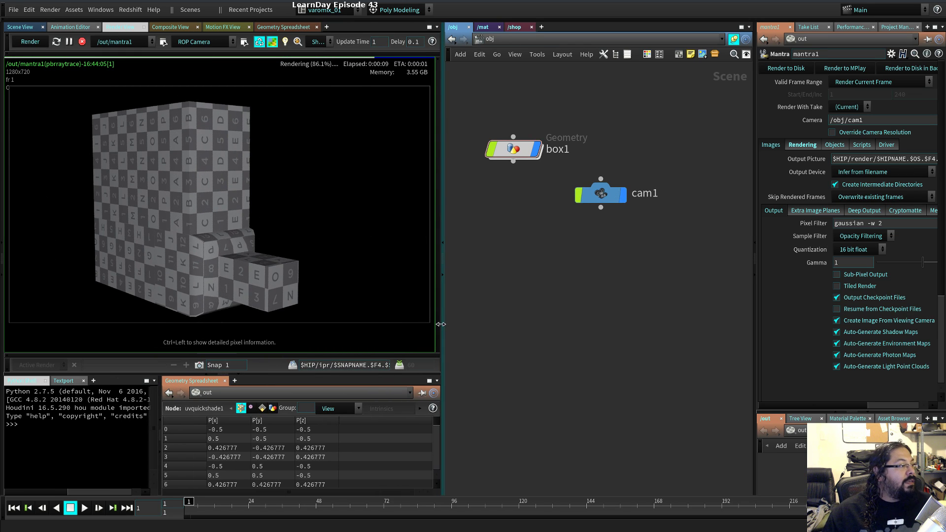
- Raise the radius of the roundededge1 node in the mat network to about 0.546
left_click(483, 27)
left_click(500, 189)
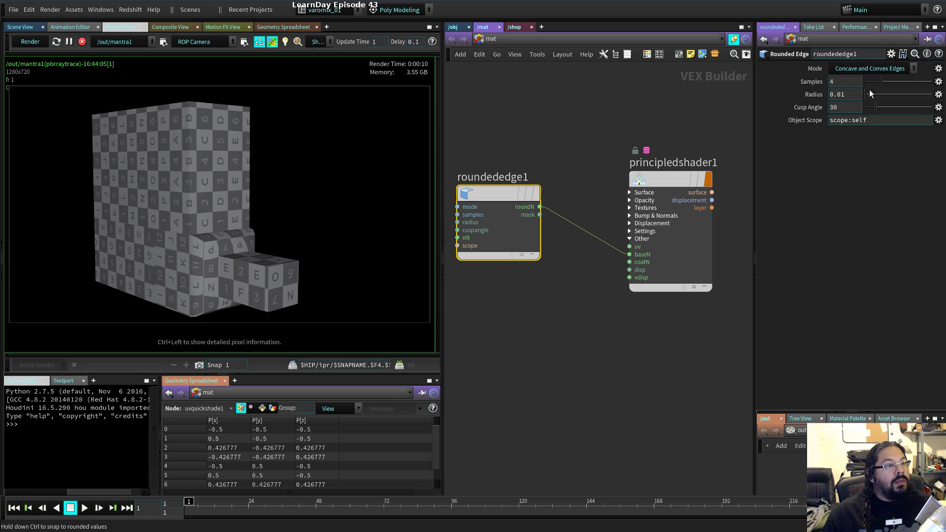
left_click_drag(866, 93, 903, 99)
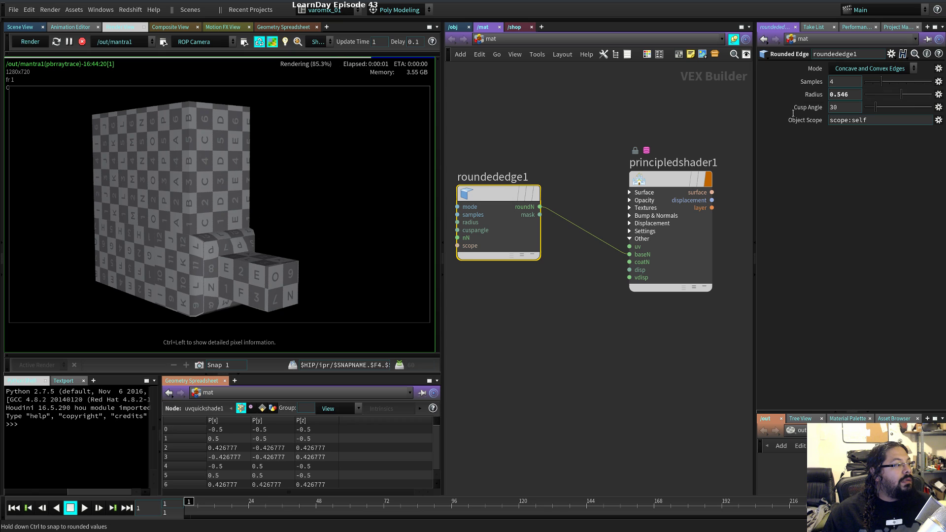
- Bypass the uvquickshade1 node inside the box1 geometry network
left_click(453, 27)
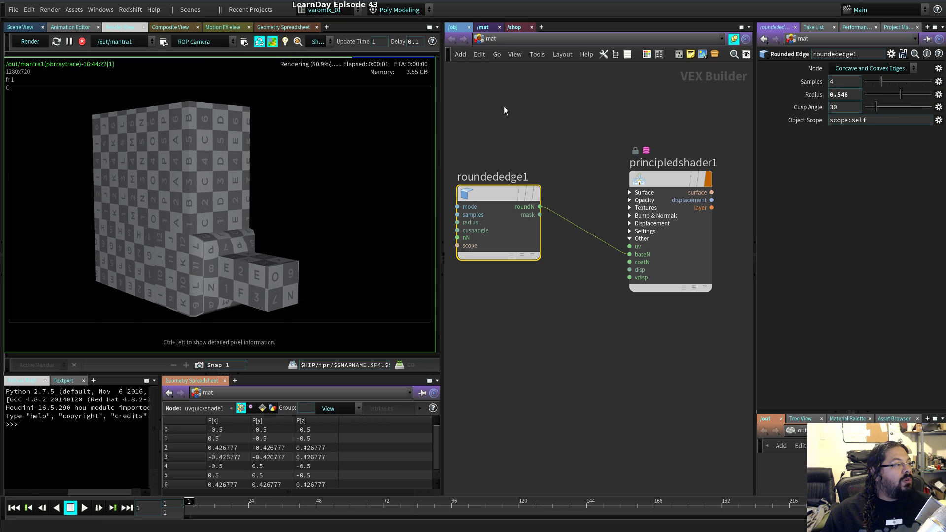
double_click(513, 149)
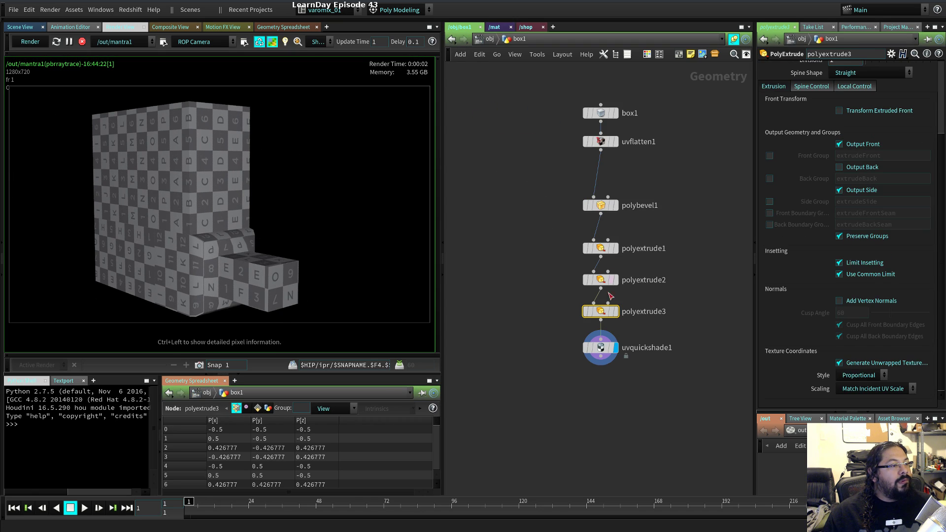
mouse_move(614, 295)
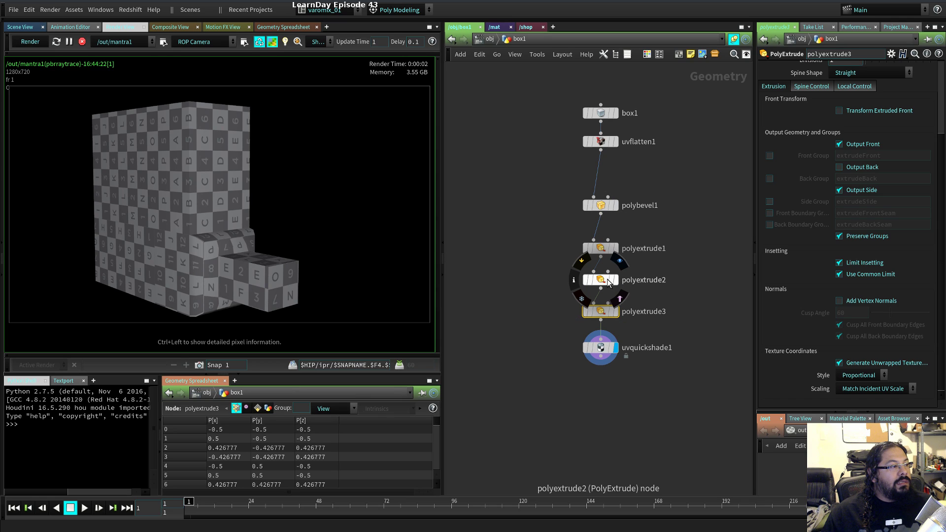
left_click(584, 348)
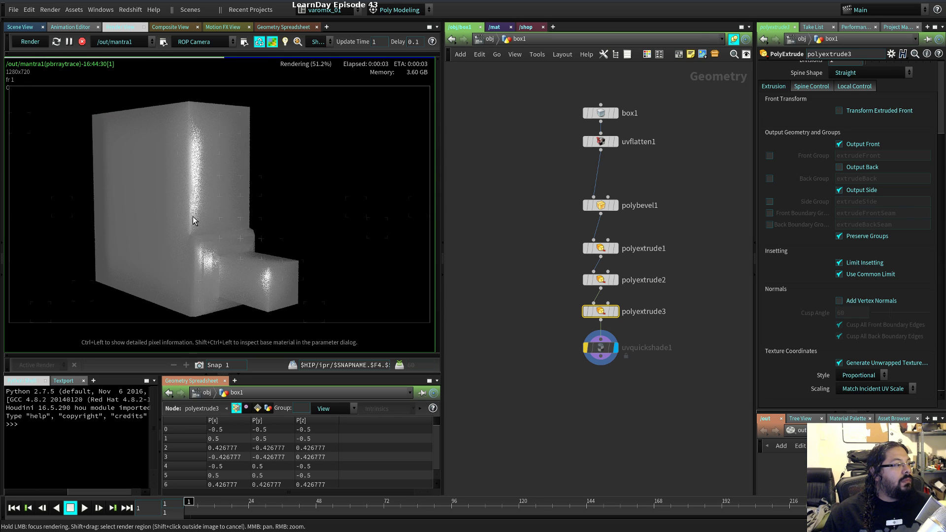
- Reduce the roundededge1 radius in the mat network to about 0.049
left_click(499, 31)
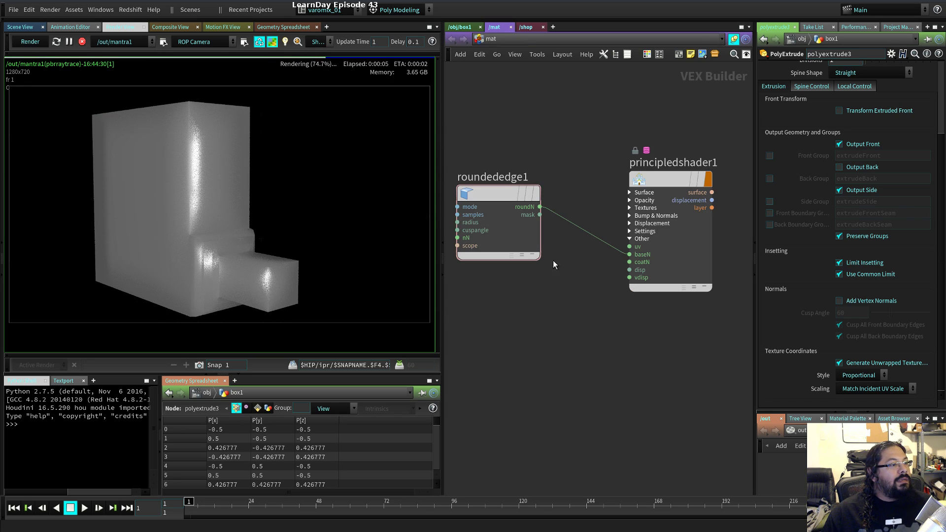
left_click(495, 196)
left_click_drag(892, 97, 865, 93)
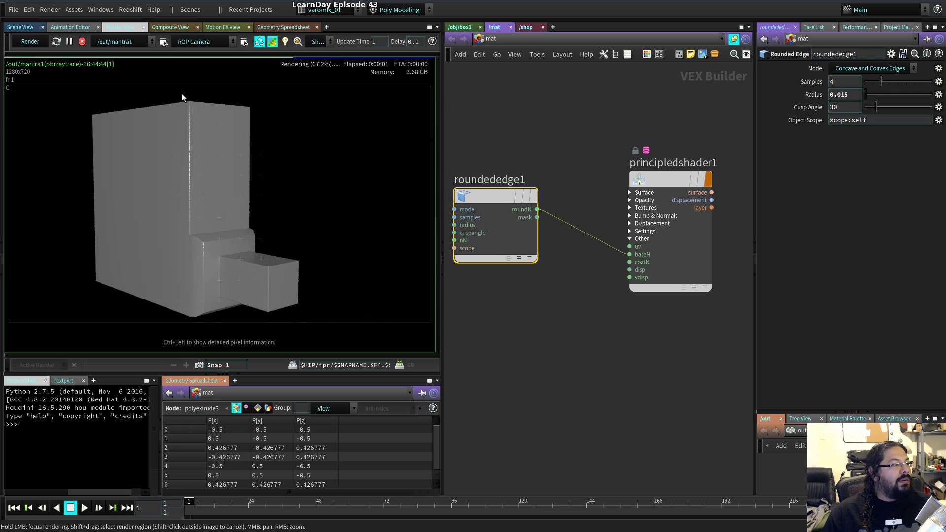
left_click(868, 94)
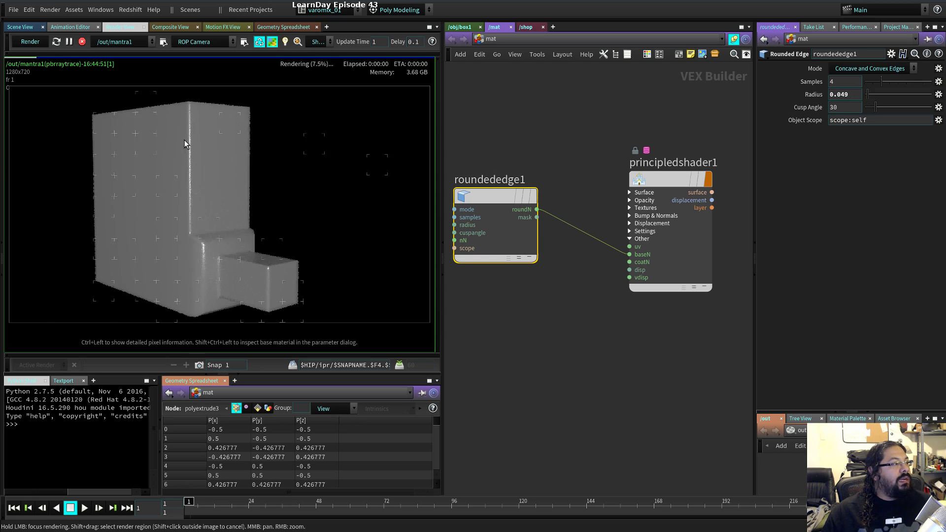
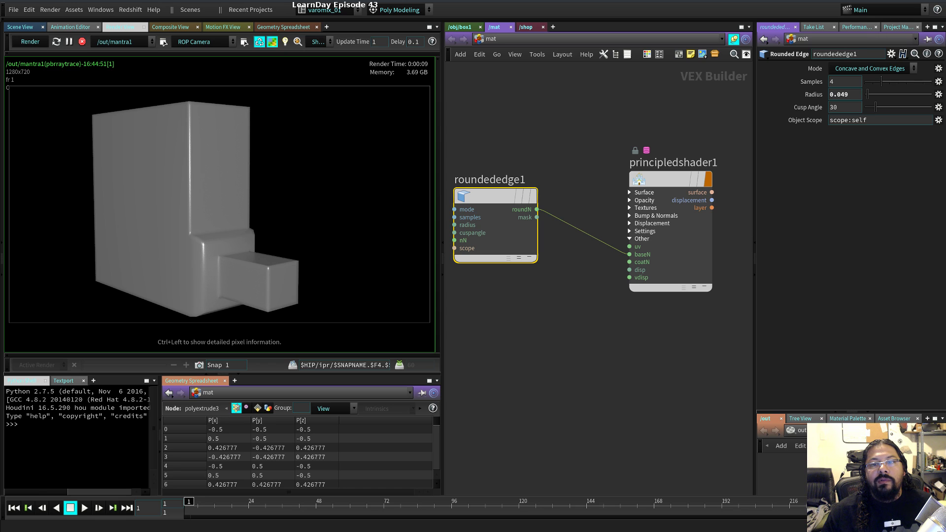
- Switch to the web browser and open mixtrn.com in the Houdini help tab
key("alt+Tab")
left_click(64, 13)
left_click(116, 29)
type("mixtrn.com")
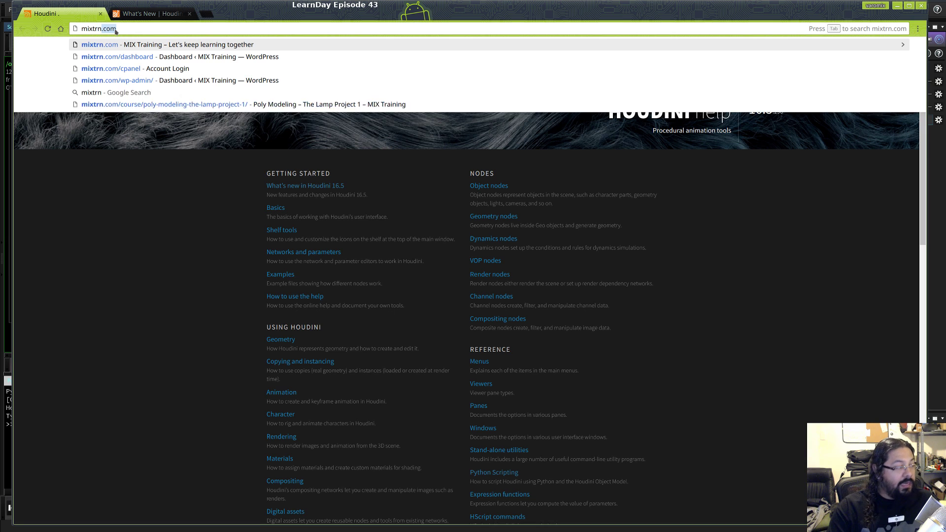
key("Return")
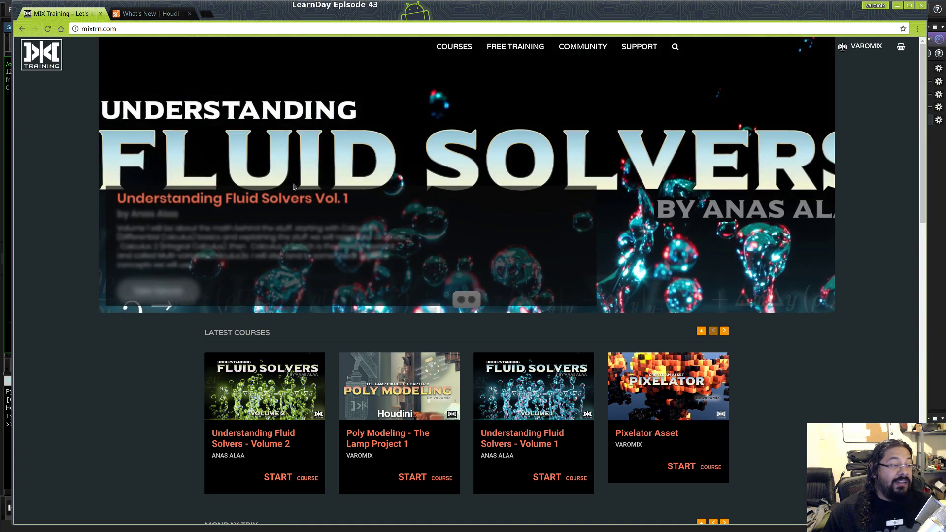
- Open the Poly Modeling - The Lamp Project 1 course and look over its lesson page
left_click(388, 386)
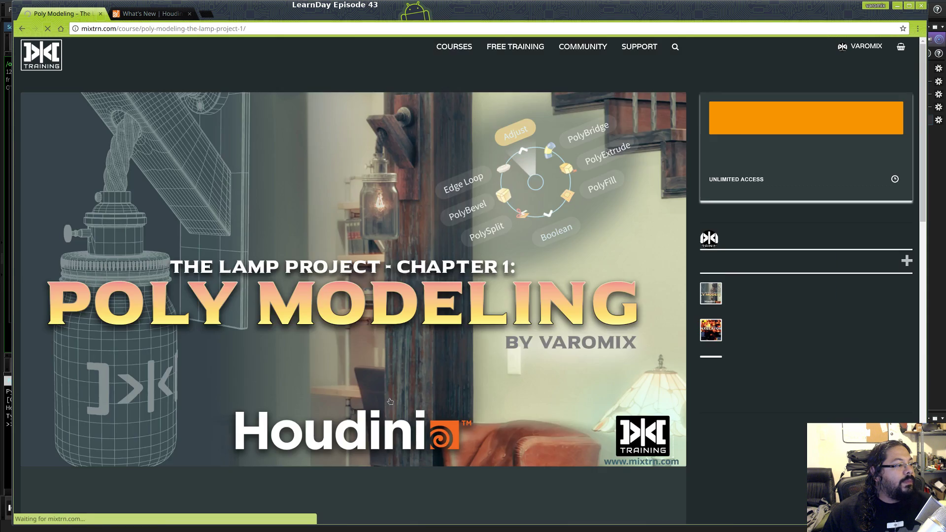
scroll(443, 266, "down", 1)
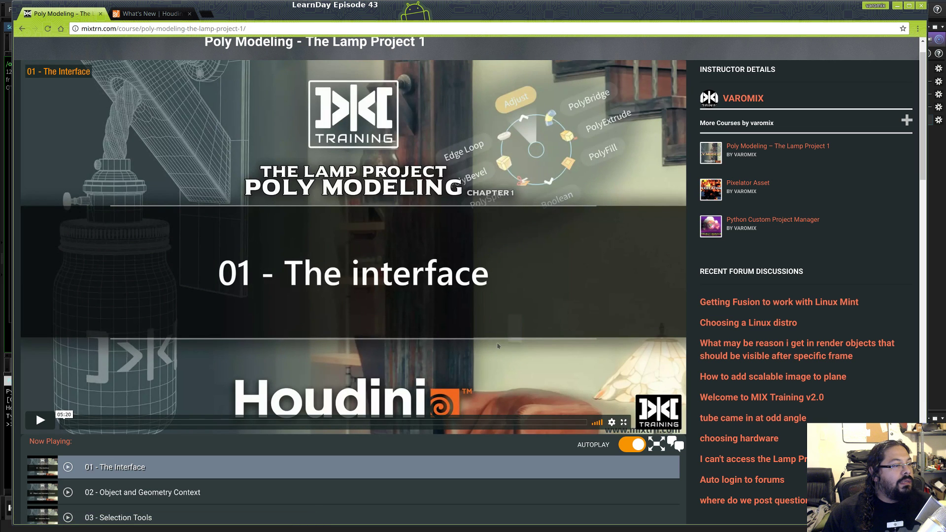
scroll(484, 299, "up", 1)
scroll(483, 300, "down", 1)
scroll(212, 80, "up", 1)
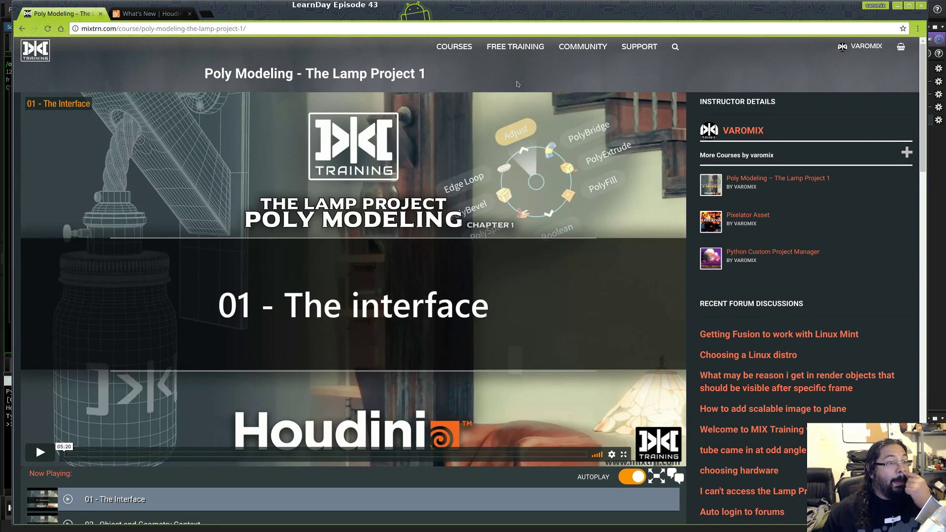
- Open mixtrn.com/course/poly-modeling-the-lamp-project-1/ in a new incognito window using the copied course address
left_click(919, 31)
left_click(857, 96)
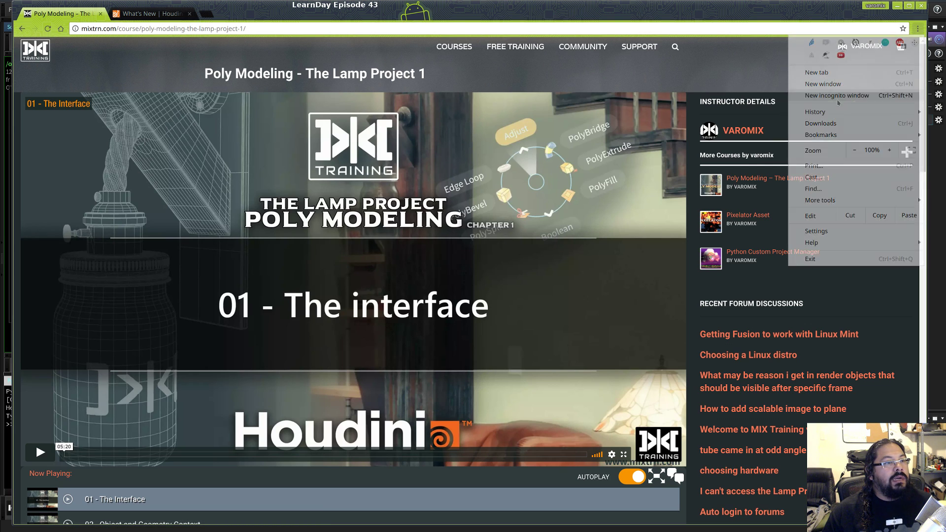
left_click_drag(173, 15, 183, 31)
left_click(109, 11)
left_click(127, 28)
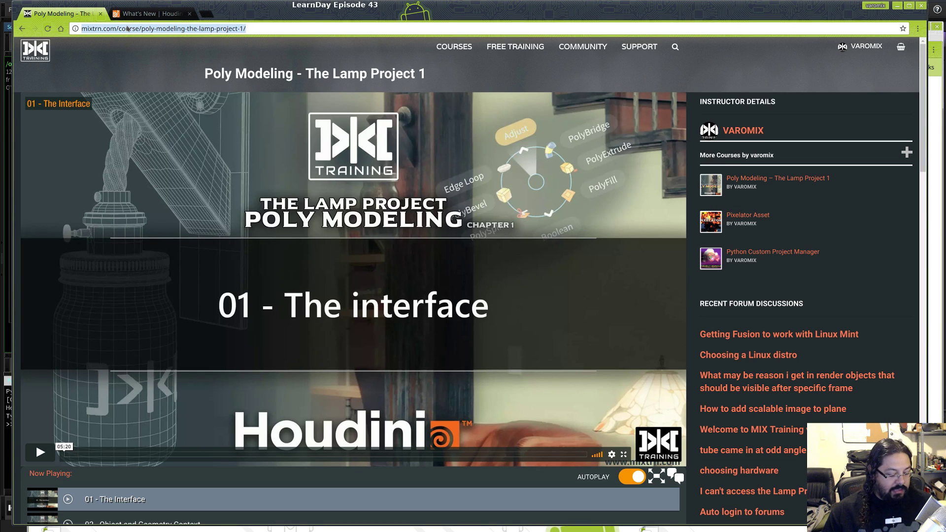
key("ctrl+c")
key("alt+Tab")
key("ctrl+v")
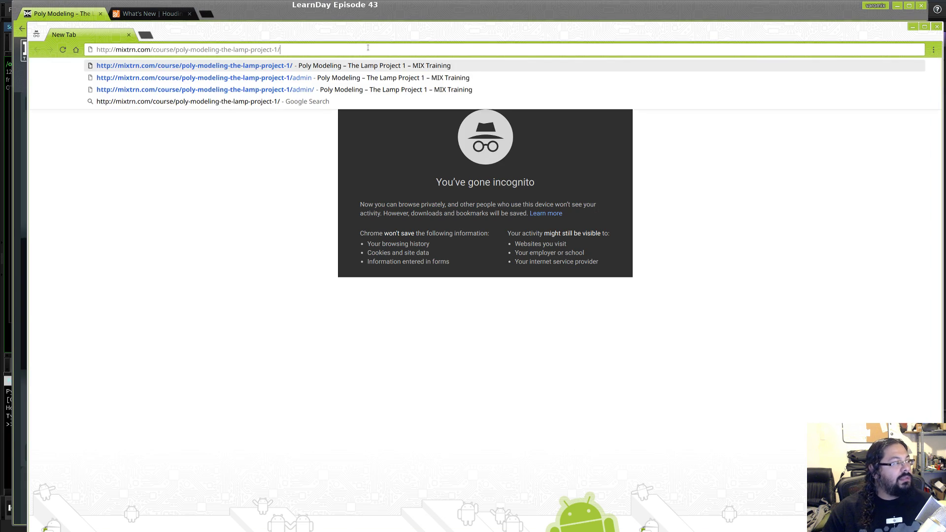
key("Return")
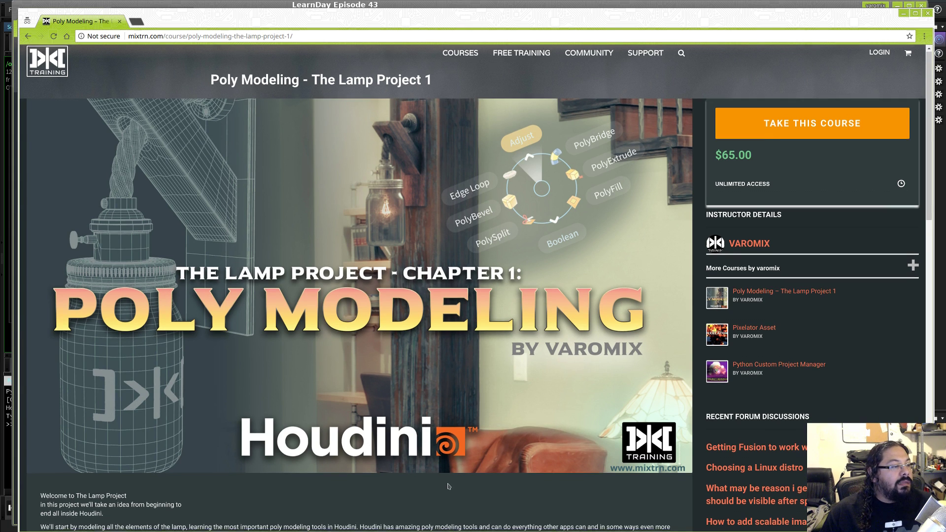
- Examine the logged-out course page, including its description, duration, price and forum link
scroll(449, 485, "down", 1)
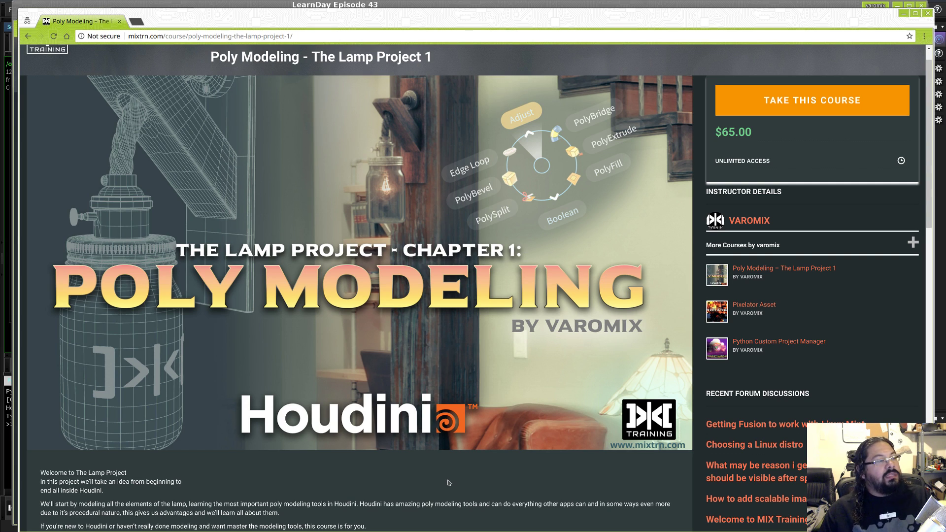
scroll(468, 443, "down", 15)
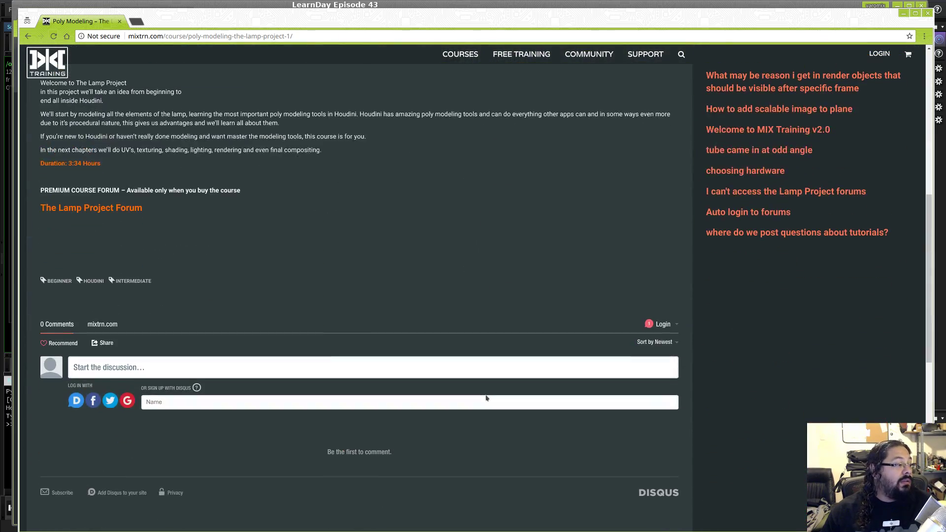
scroll(486, 398, "up", 8)
scroll(486, 397, "up", 8)
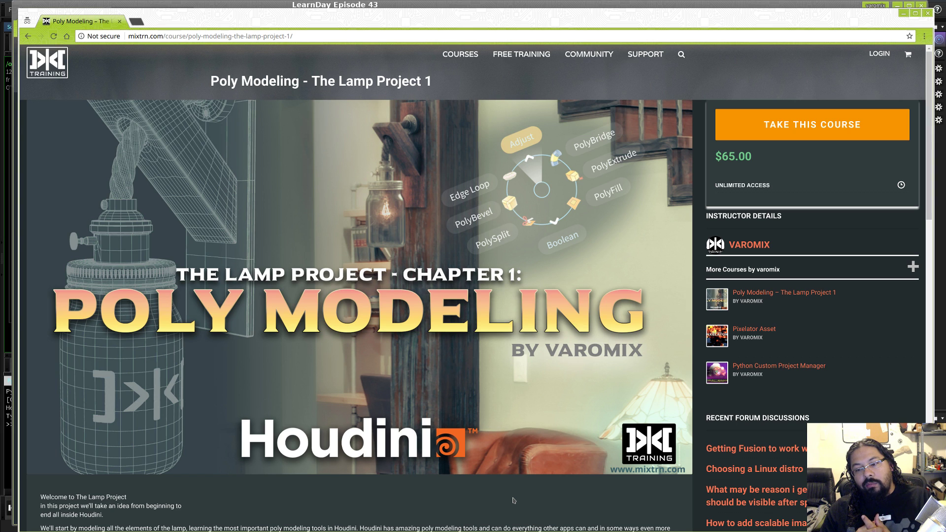
mouse_move(481, 472)
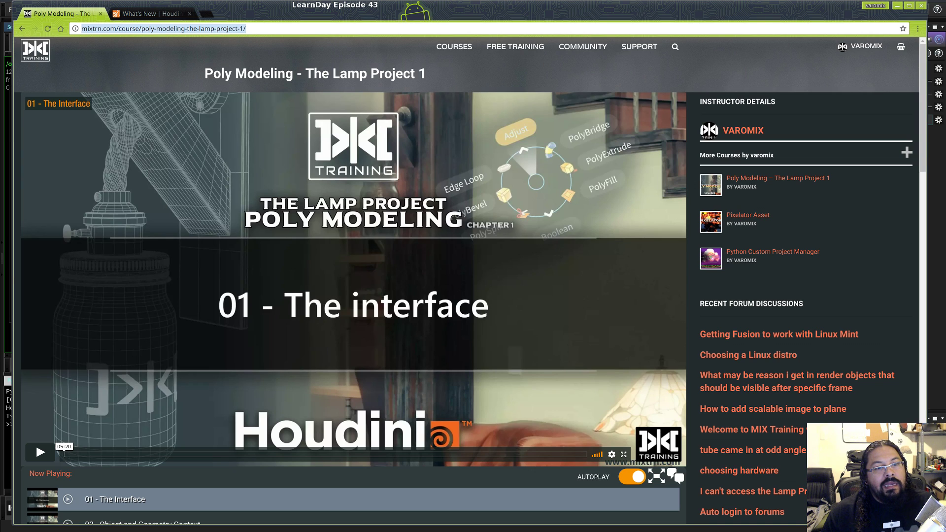
- Return to Houdini, stop the interactive render and bring back the 3D scene view of the box
left_click(942, 196)
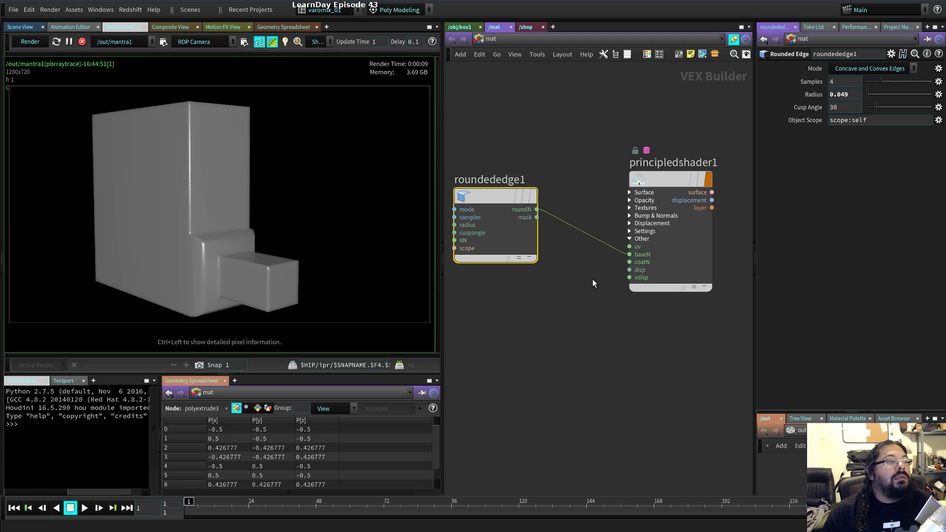
left_click(82, 43)
left_click(28, 29)
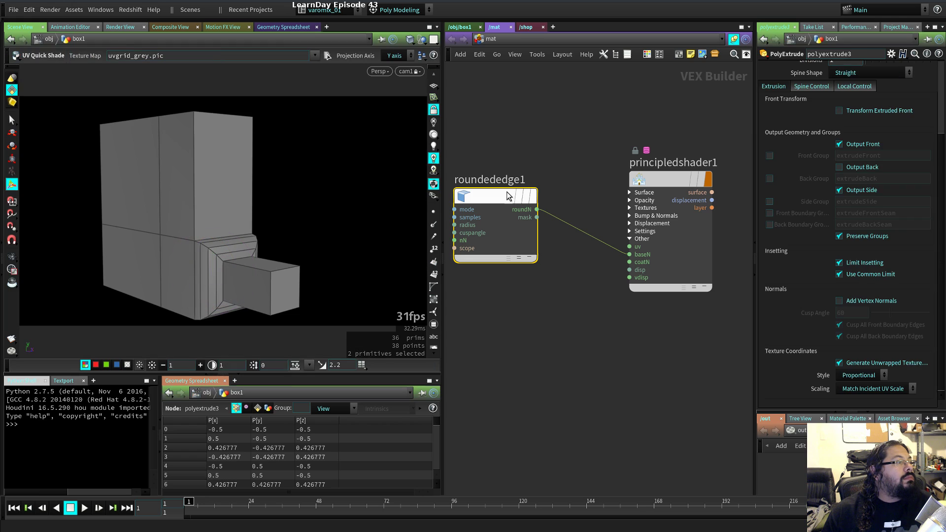
- Go to the scene's object level and delete the box1 and cam1 objects
left_click(466, 26)
left_click_drag(476, 98, 669, 355)
left_click(490, 39)
left_click_drag(492, 84, 661, 293)
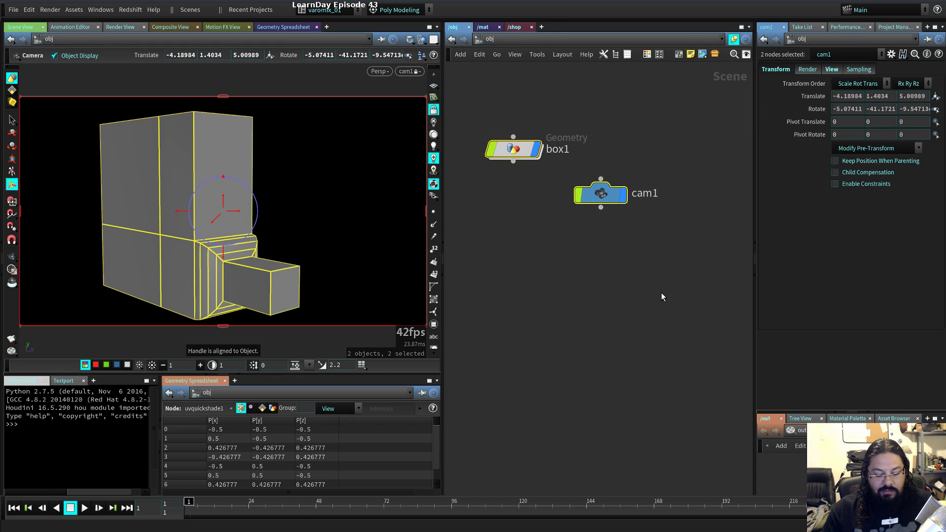
key("Delete")
- Add a Test Geometry: Tommy object to the scene at the origin
key("Tab")
type("tomm")
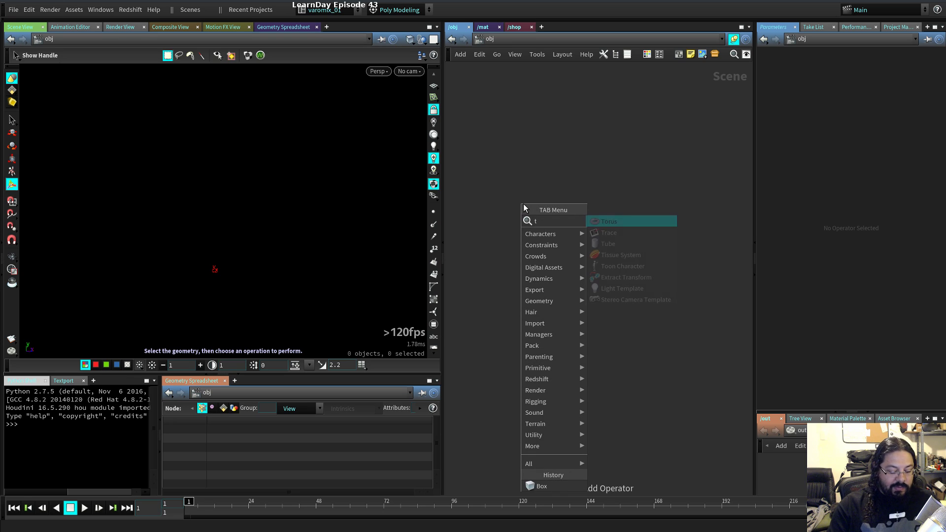
key("Tab")
type("tom")
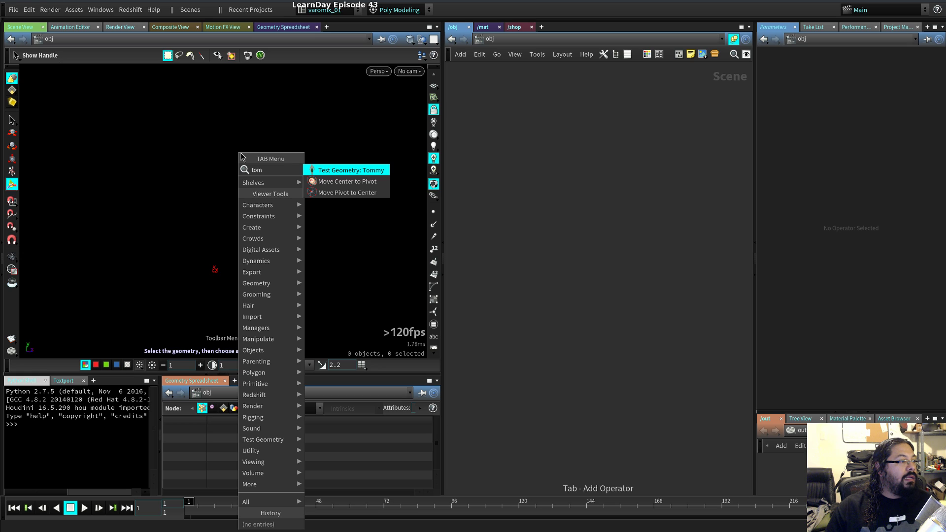
key("Return")
key("Return")
left_click_drag(622, 271, 582, 194)
- Enter the Tommy object's geometry network and examine the node's attribute information and primitive groups
left_click_drag(207, 244, 122, 243, "alt")
right_click_drag(123, 244, 387, 258, "alt")
middle_click_drag(303, 147, 179, 230, "alt")
right_click_drag(179, 230, 283, 253, "alt")
middle_click_drag(291, 123, 283, 279, "alt")
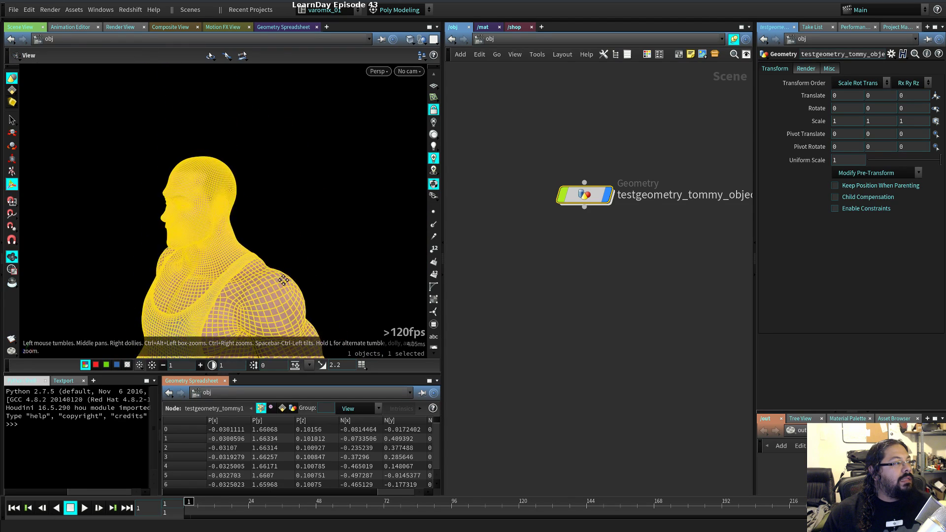
double_click(584, 194)
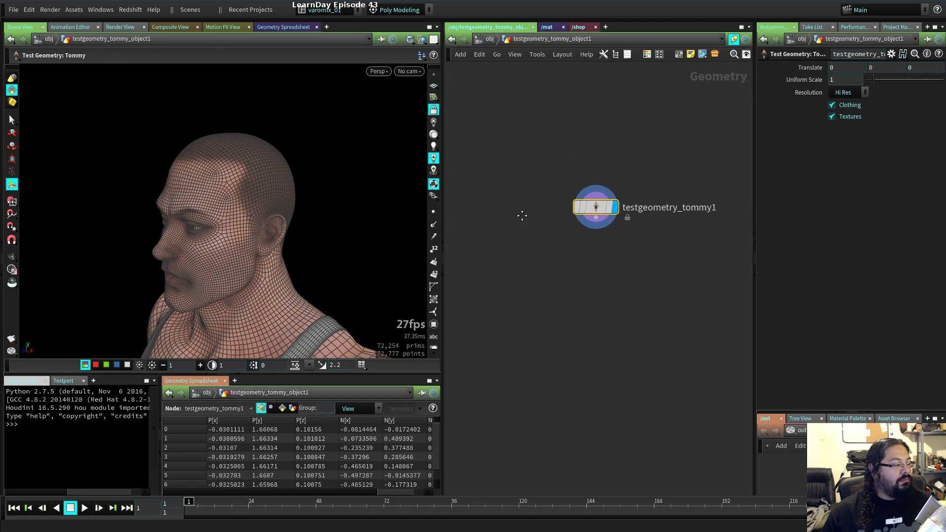
middle_click_drag(527, 231, 507, 152)
middle_click(581, 156)
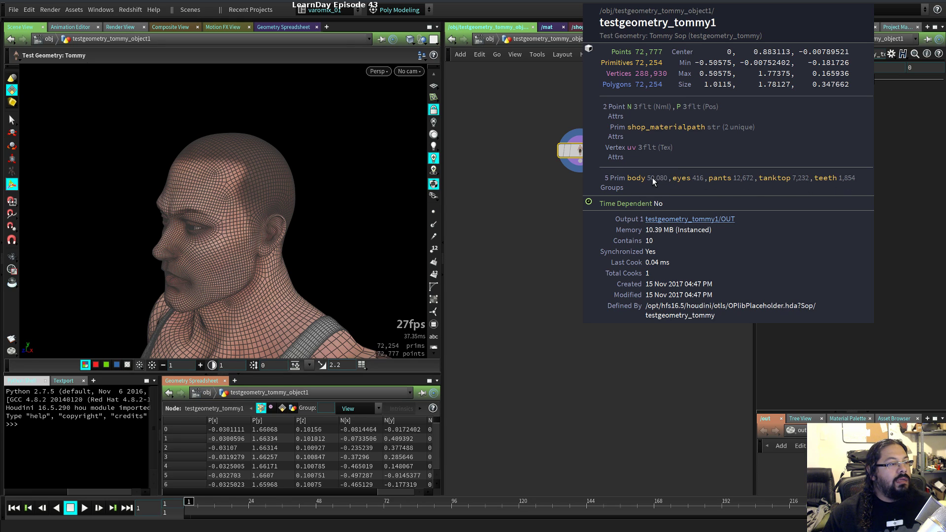
key("s")
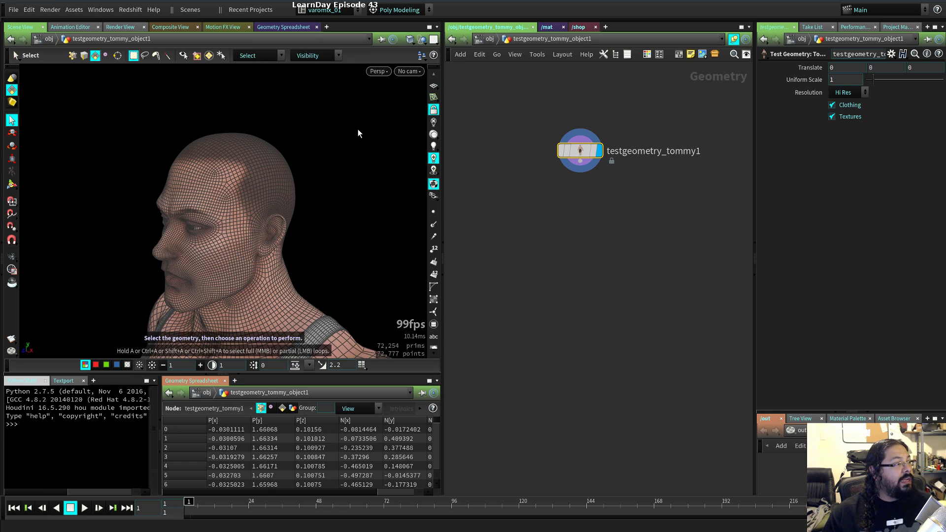
left_click(209, 56)
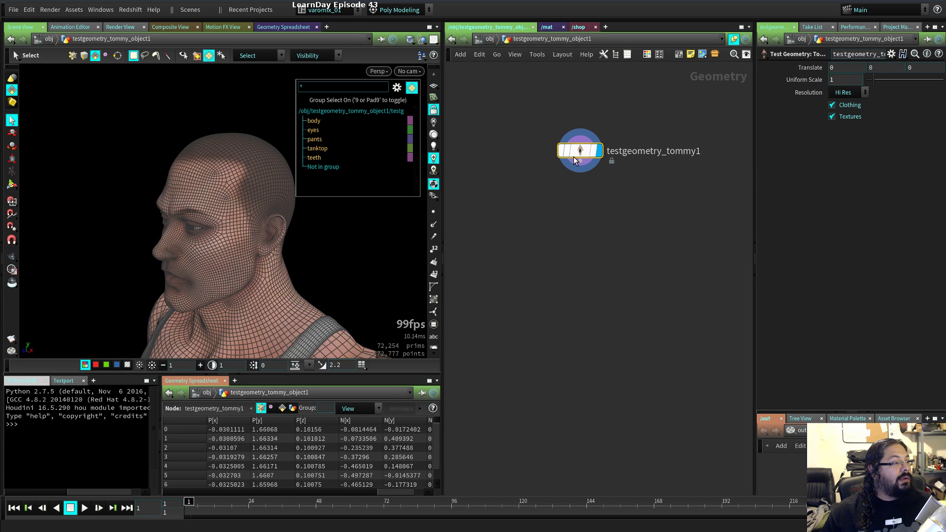
- Switch to primitive selection with group selection turned off and box-select the front polygons of Tommy's head
left_click_drag(315, 293, 220, 202, "alt")
key("3")
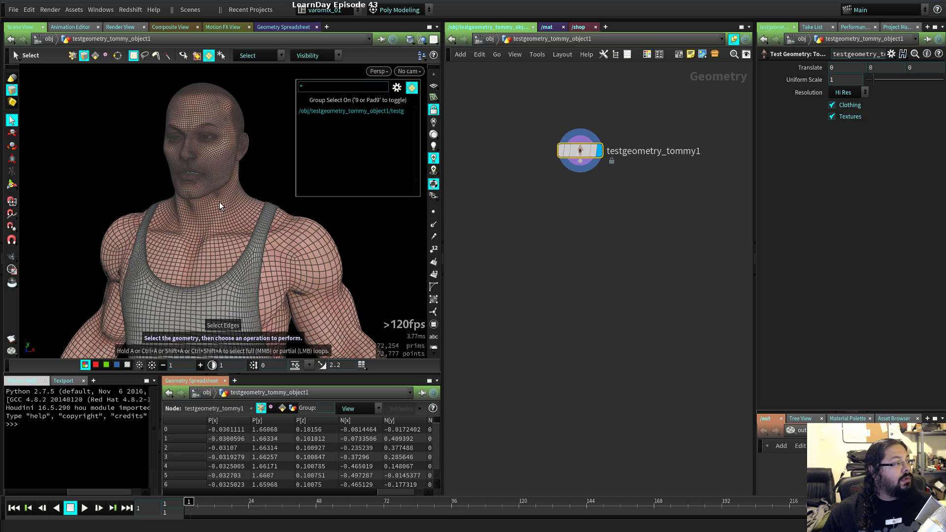
key("4")
left_click_drag(133, 87, 271, 198)
left_click(213, 58)
left_click_drag(169, 85, 278, 152)
- Grow the polygon selection repeatedly outward over Tommy's head
key("Escape")
left_click_drag(297, 183, 276, 176)
key("s")
key("shift+g")
key("shift+g")
key("shift+g")
key("shift+g")
key("shift+g")
key("shift+g")
key("shift+g")
key("shift+g")
key("shift+g")
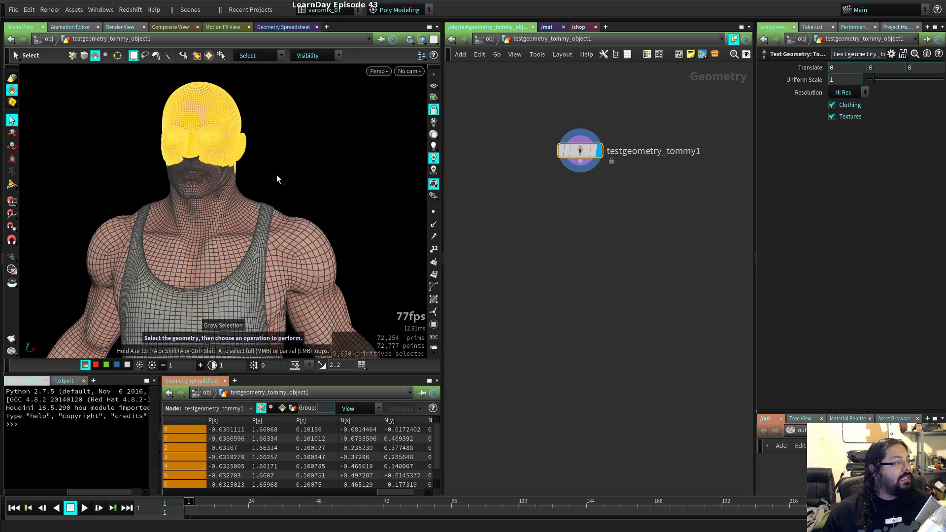
key("shift+g")
key("Escape")
- Box-select the polygons of the whole head and upper neck from the side view
mouse_move(302, 178)
left_mouse_down()
mouse_move(306, 228)
mouse_move(260, 213)
left_mouse_up()
key("s")
left_click_drag(106, 116, 287, 253, "shift")
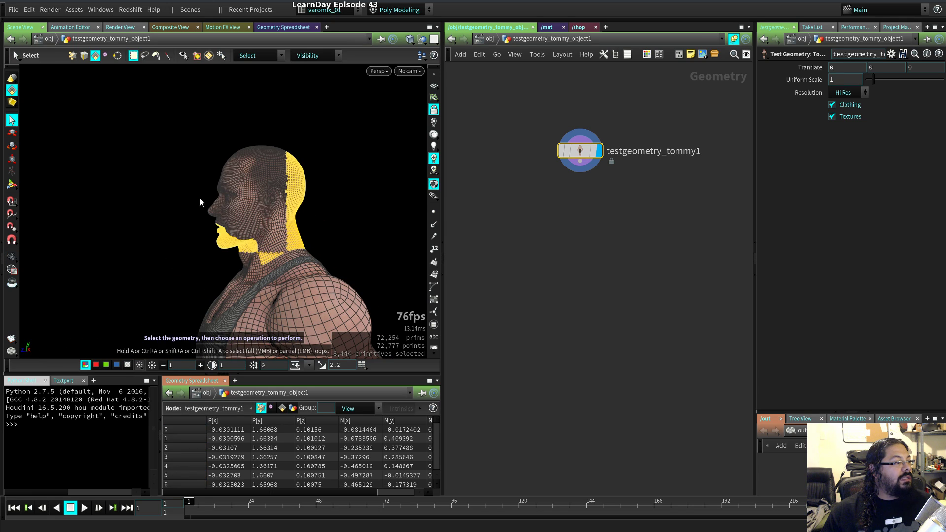
left_click_drag(140, 116, 341, 253)
- Deselect stray polygons beside the neck and add the polygon loop and gaps across the front of the neck to the selection
middle_click_drag(256, 232, 264, 186, "alt")
left_click_drag(264, 186, 314, 231, "alt")
right_click_drag(313, 230, 164, 203, "alt")
left_click_drag(164, 203, 194, 204, "alt")
left_click_drag(20, 105, 102, 184, "ctrl")
left_click_drag(133, 217, 156, 185, "alt")
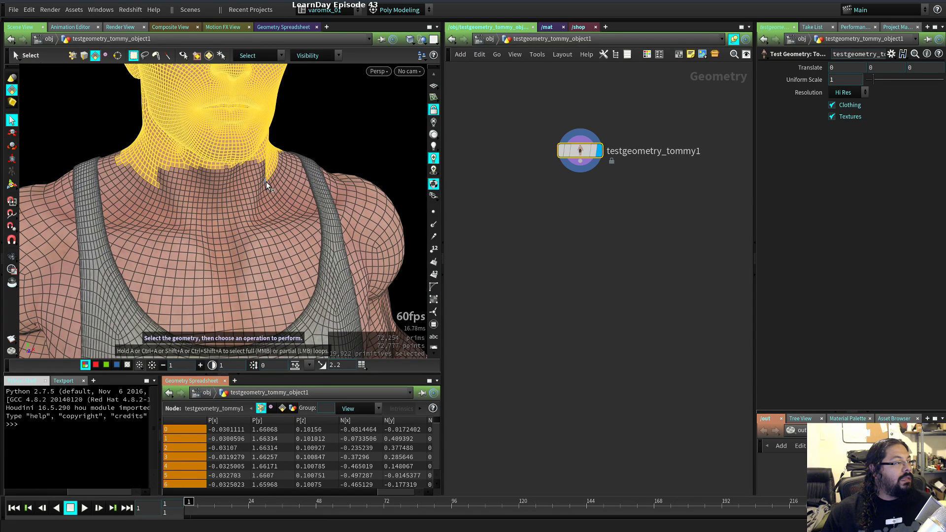
double_click(230, 184, "shift")
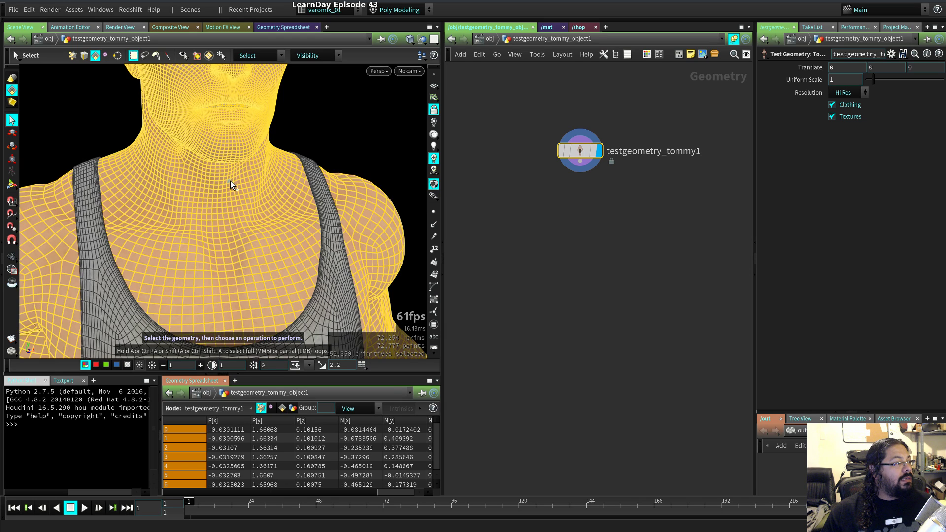
key("ctrl+z")
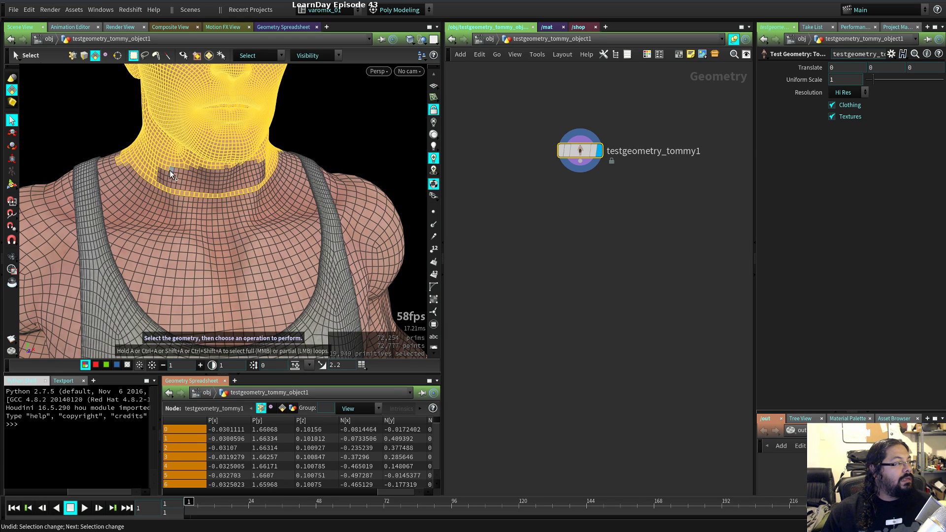
left_click_drag(171, 172, 197, 174)
- Even out the lower edge of the selection around the back and side of the neck with laser selection
key("Escape")
left_click_drag(242, 211, 197, 276)
key("s")
left_click(167, 56)
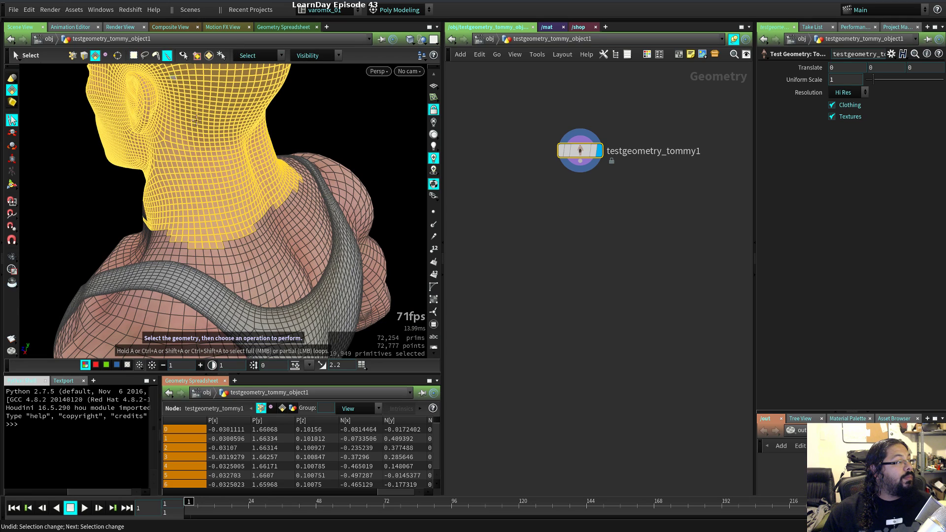
mouse_move(200, 246)
left_mouse_down()
mouse_move(165, 237)
mouse_move(253, 227)
mouse_move(187, 251)
mouse_move(217, 236)
left_mouse_up()
mouse_move(313, 239)
left_mouse_down()
mouse_move(266, 166)
mouse_move(343, 172)
mouse_move(325, 168)
mouse_move(344, 159)
mouse_move(325, 163)
left_mouse_up()
mouse_move(322, 180)
left_mouse_down("alt")
mouse_move(291, 204)
mouse_move(167, 236)
left_mouse_up("alt")
mouse_move(233, 190)
left_mouse_down("ctrl")
mouse_move(311, 207)
mouse_move(281, 202)
mouse_move(297, 194)
mouse_move(280, 187)
mouse_move(357, 190)
mouse_move(310, 201)
mouse_move(345, 204)
mouse_move(236, 269)
mouse_move(291, 228)
mouse_move(296, 238)
mouse_move(259, 227)
left_mouse_up("ctrl")
key("Escape")
key("s")
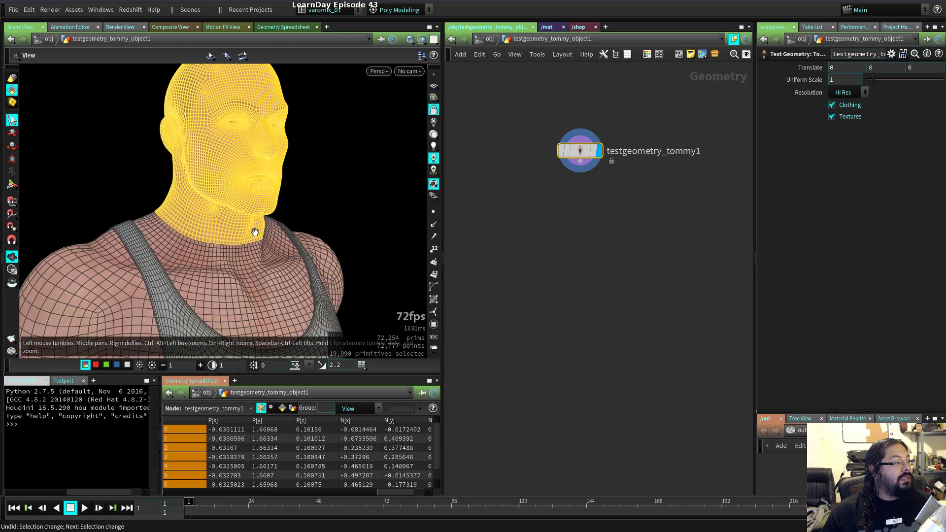
- Blast the selected polygons with Delete Non Selected enabled, keeping only Tommy's head and neck
key("Delete")
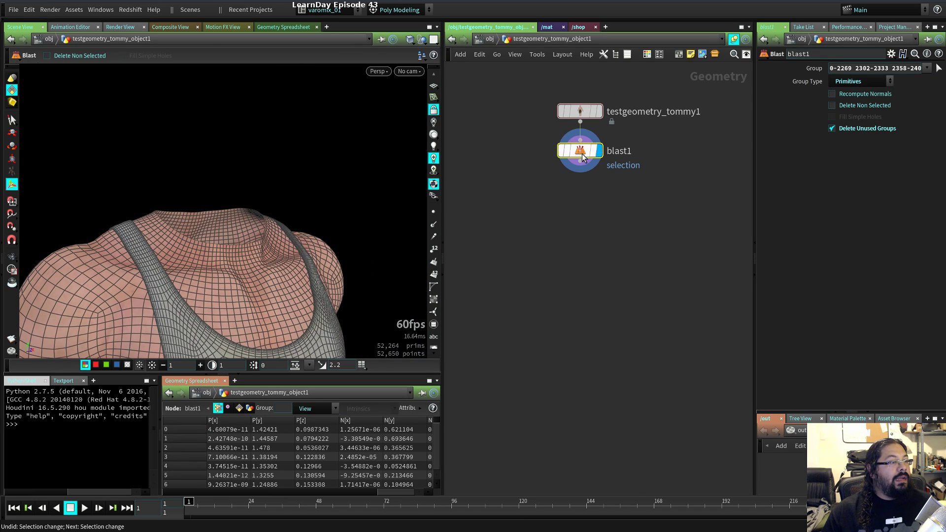
left_click(832, 105)
key("Escape")
left_click_drag(296, 247, 268, 246)
key("Return")
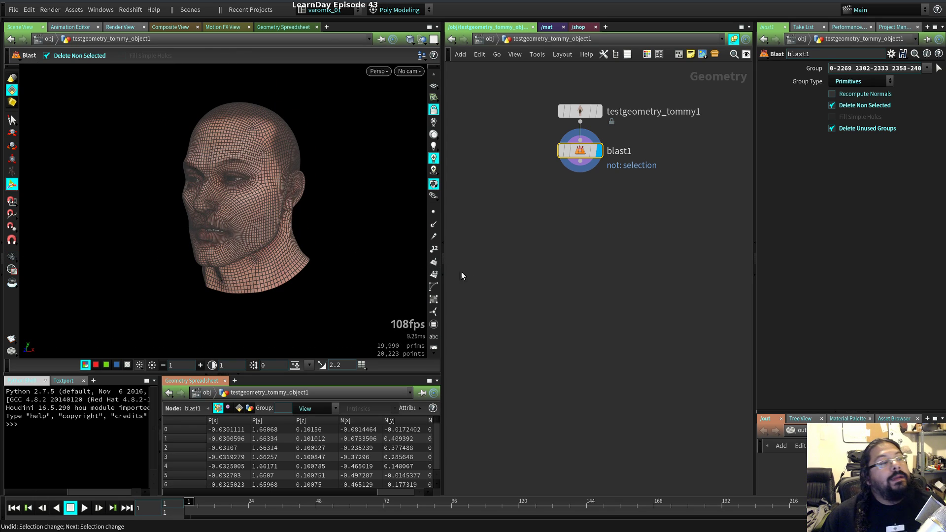
- Open the autorig tools in the parameter pane area and widen that pane
left_click(927, 27)
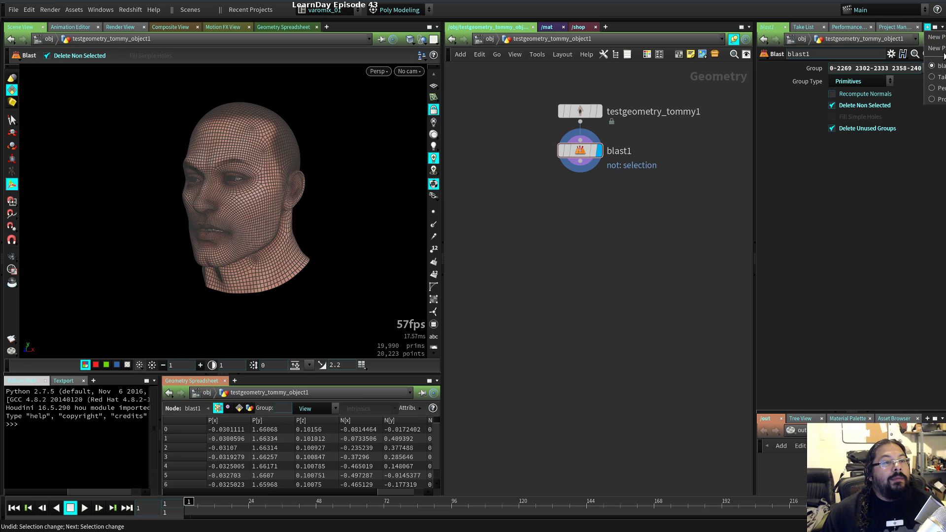
left_click(936, 48)
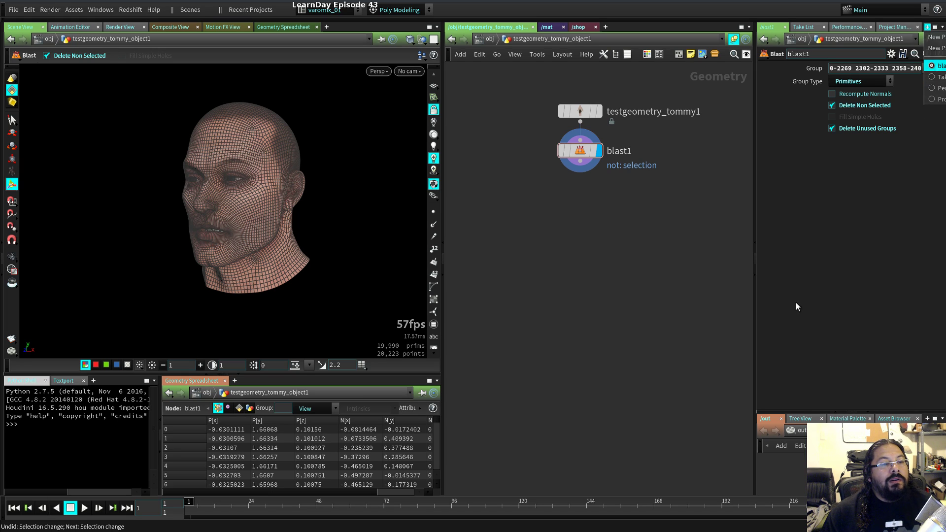
left_click_drag(753, 217, 605, 210)
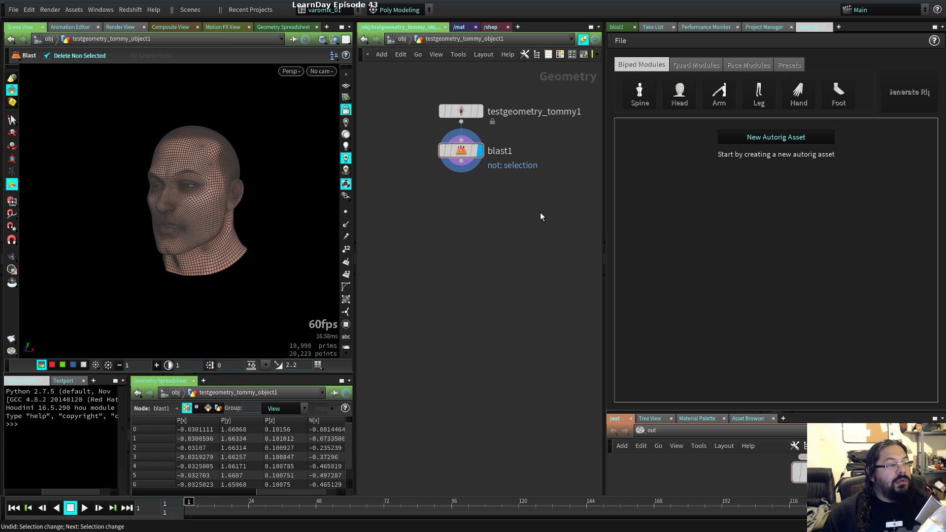
- Create a new blank autorig asset at object level with label head_01 and type biped, embedded in the HIP file
key("u")
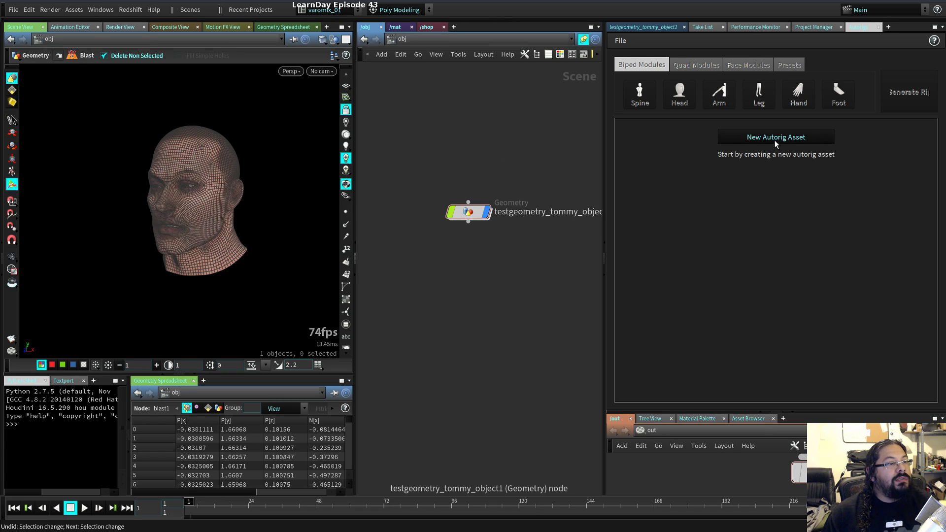
left_click(774, 139)
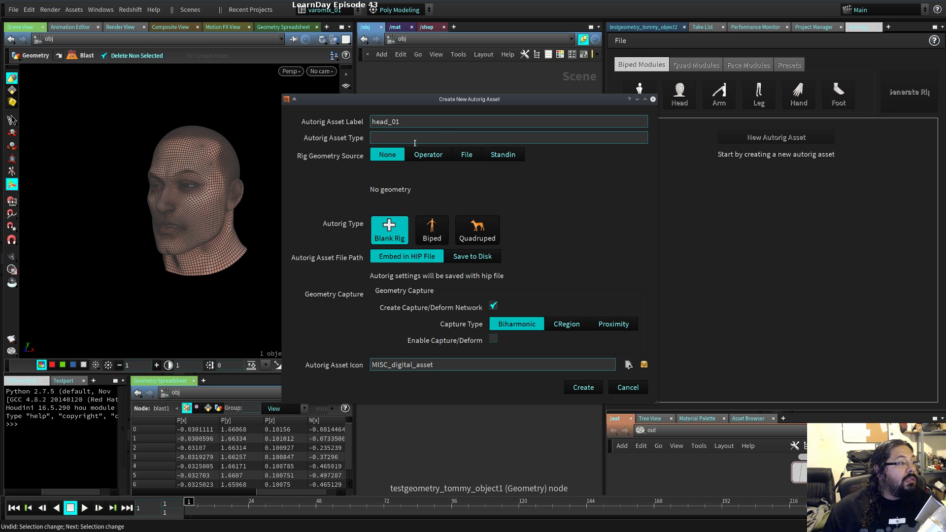
left_click(434, 232)
left_click(407, 234)
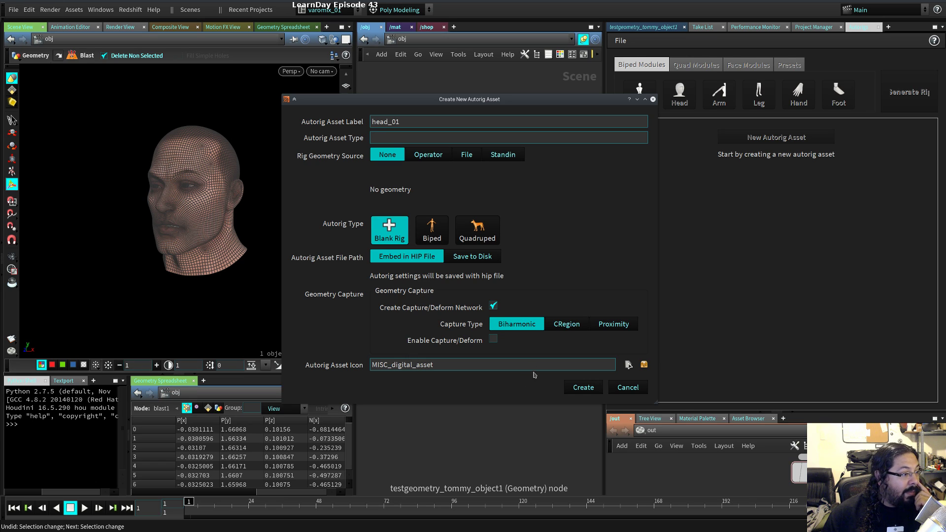
left_click(584, 387)
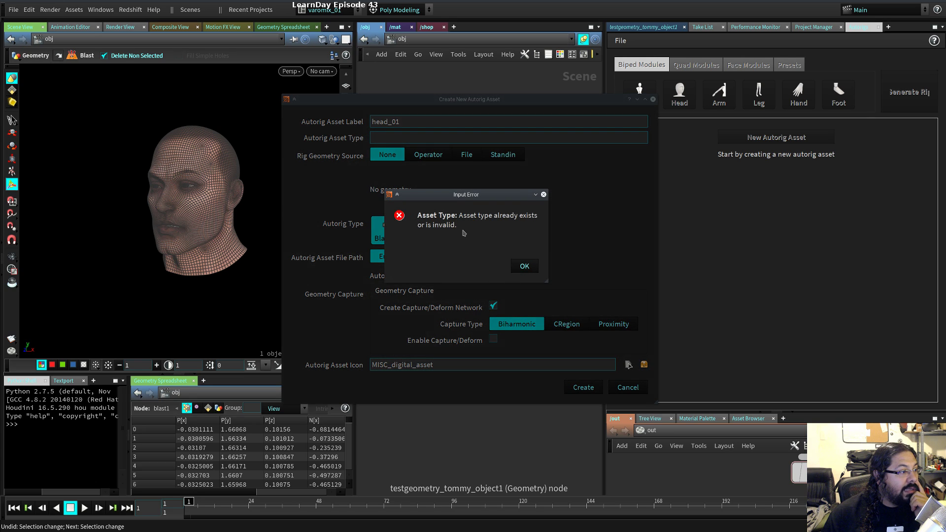
left_click(524, 266)
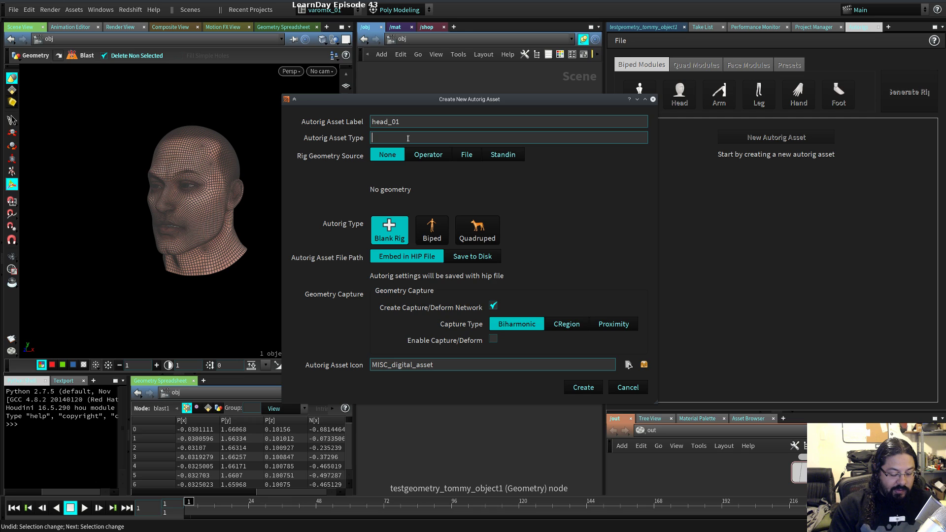
type("ed")
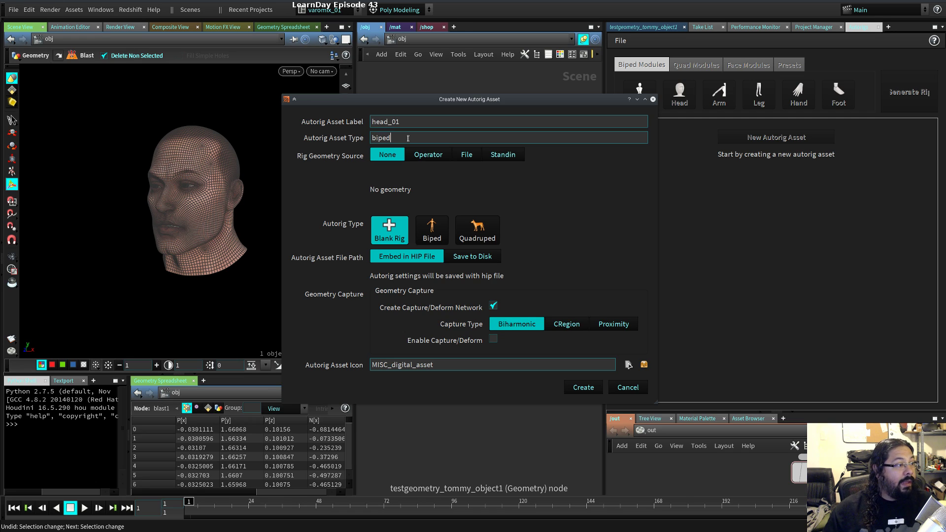
left_click(583, 387)
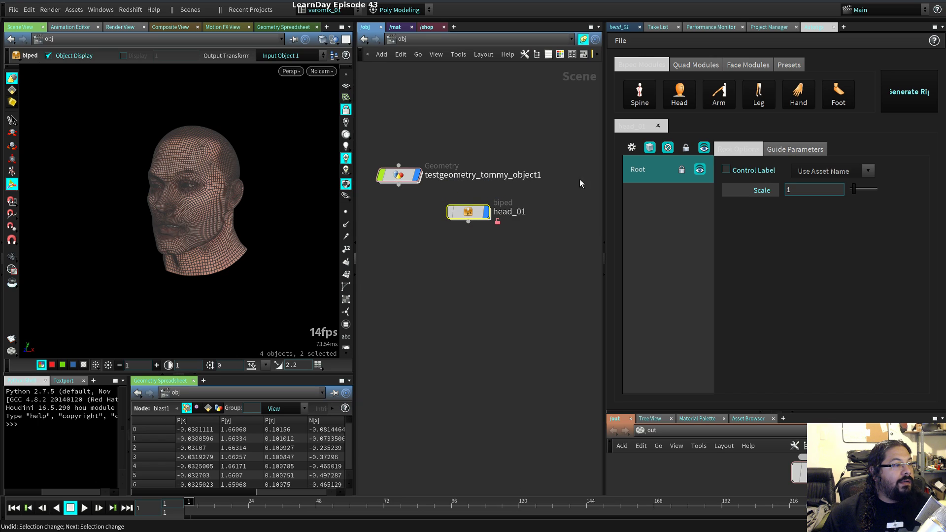
- Try adding the biped Head module to the head_01 autorig, delete it again and show the face modules
left_click(680, 92)
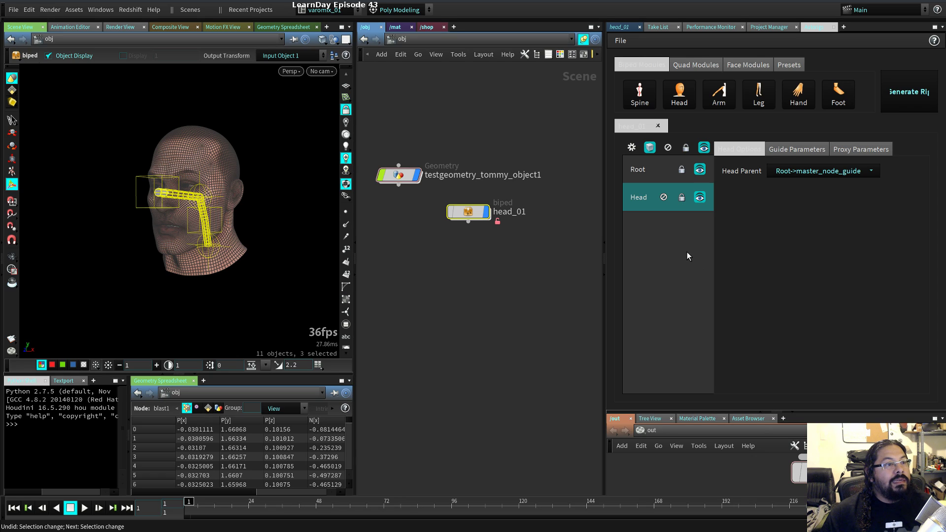
left_click_drag(602, 235, 561, 224)
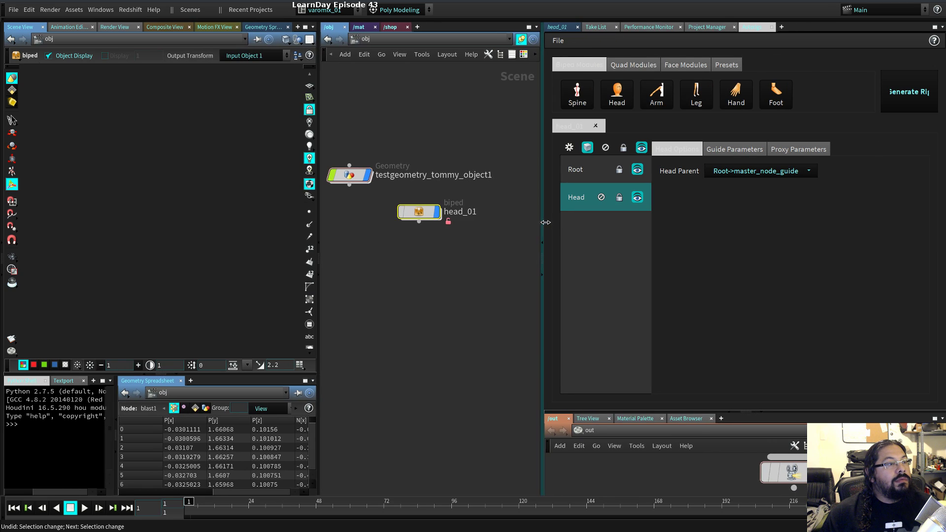
left_click(717, 67)
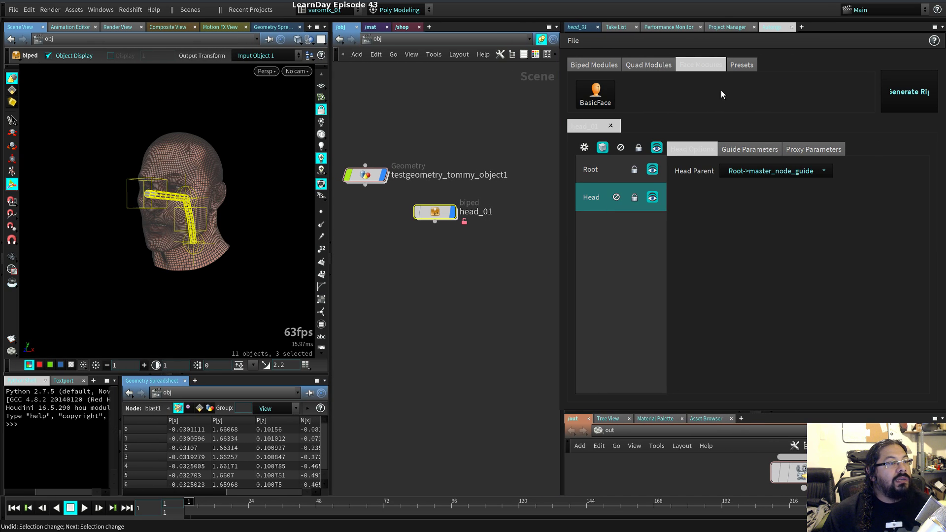
left_click(634, 197)
left_click(634, 197)
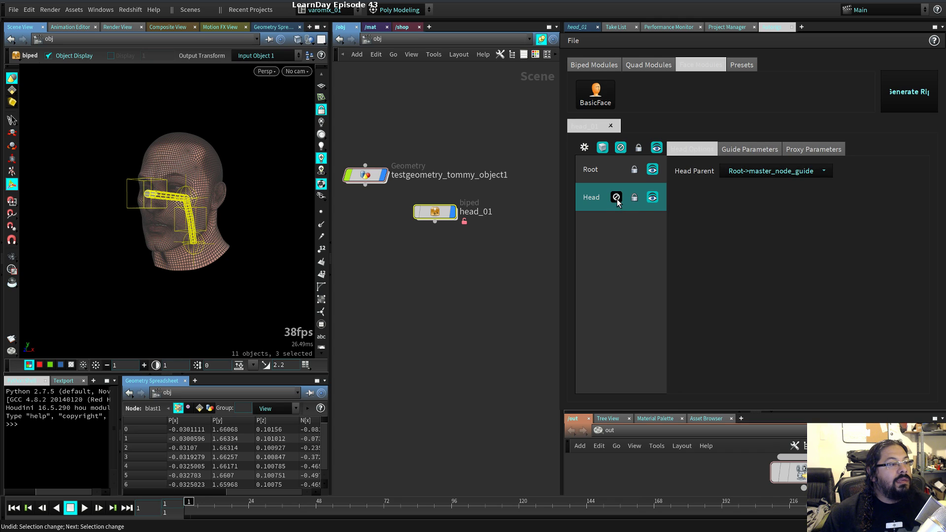
left_click(617, 198)
right_click(597, 198)
left_click(616, 222)
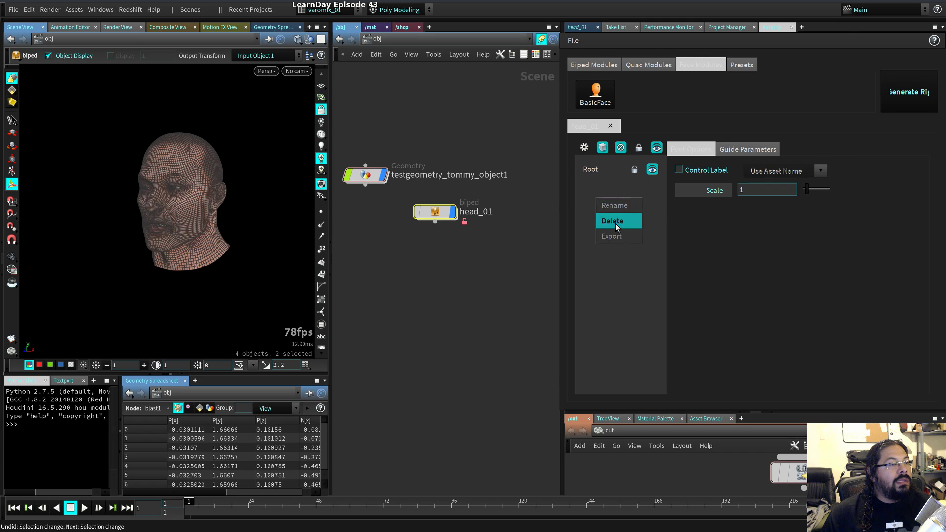
- Add the BasicFace module with Jaw and Eyes components to the head_01 autorig and inspect its eye guides
left_click(605, 96)
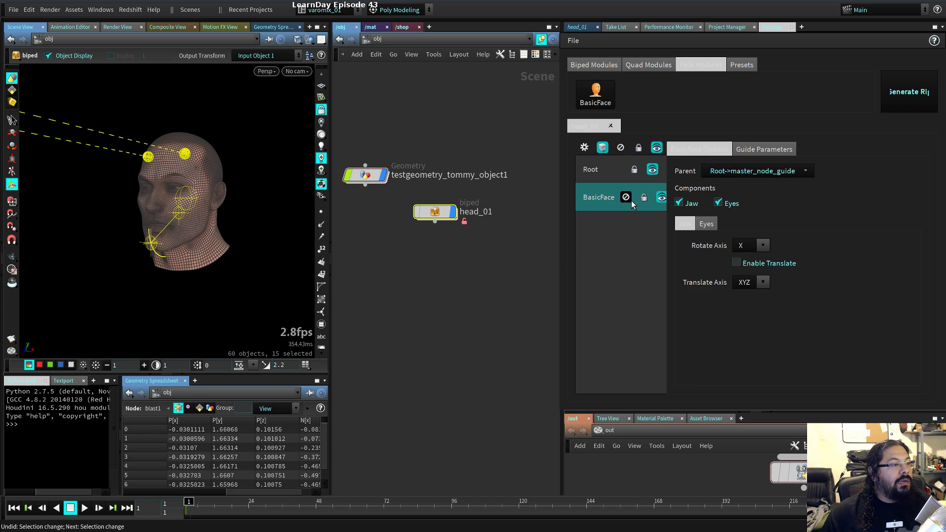
key("space")
left_click_drag(236, 205, 110, 248)
middle_click_drag(110, 248, 49, 246)
right_click_drag(49, 246, 291, 253)
left_click_drag(292, 253, 56, 250)
middle_click_drag(163, 257, 251, 232)
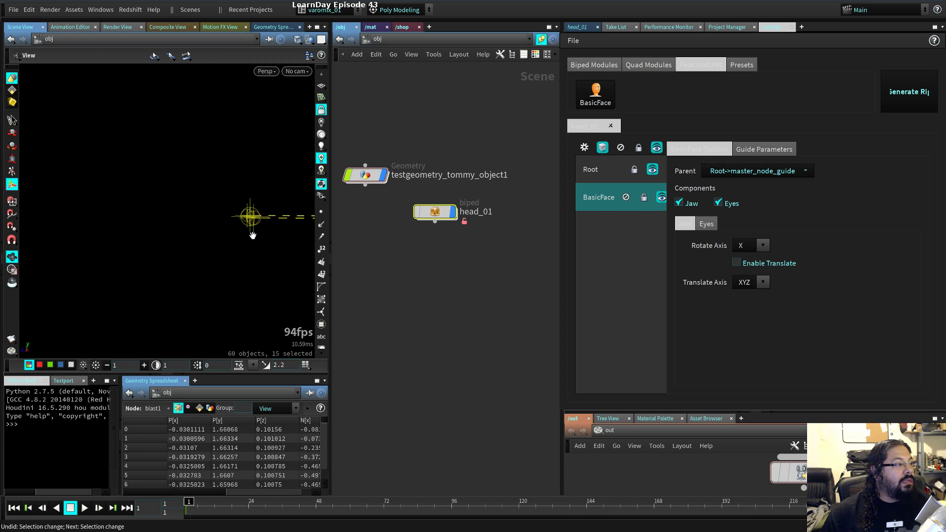
- Lower the main eye guide from Tommy's forehead to eye height, at about 0.015 in Y
key("space+h")
left_click_drag(170, 217, 204, 147)
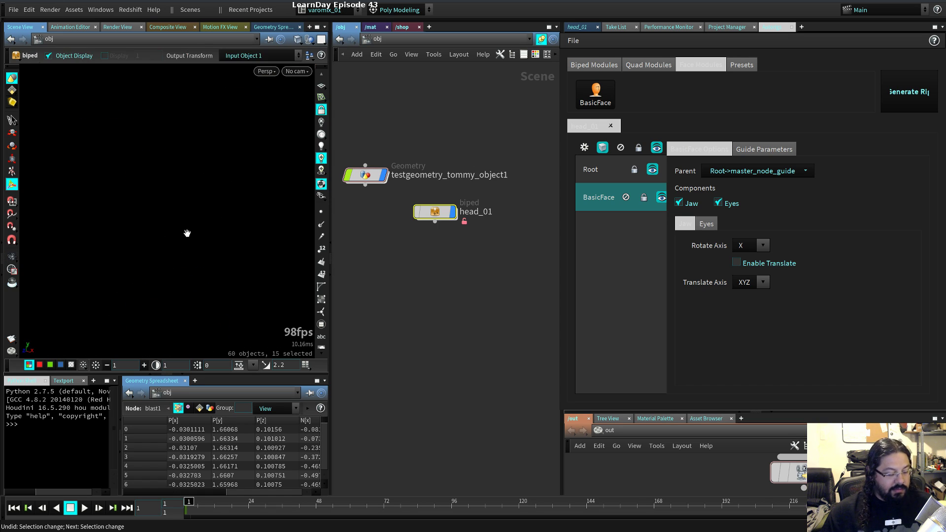
key("space+h")
left_click_drag(176, 170, 140, 183)
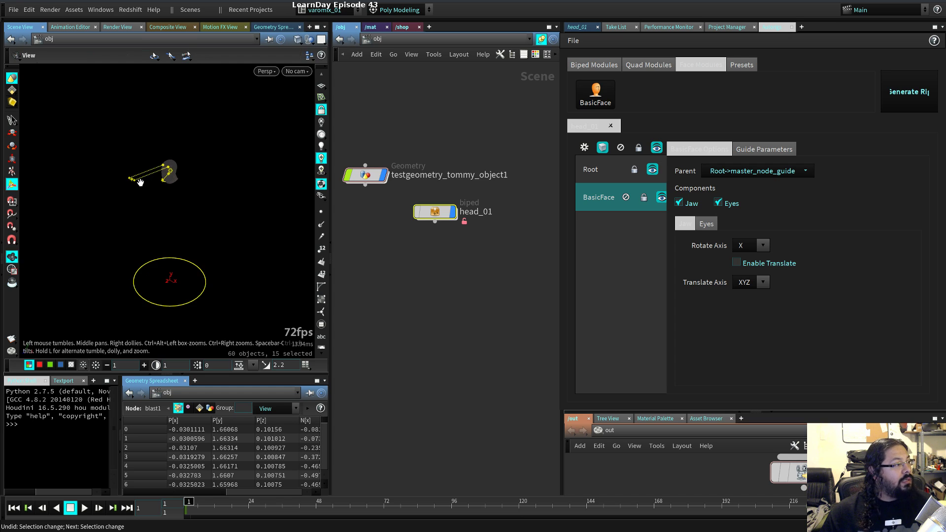
right_click_drag(170, 172, 312, 192)
left_click_drag(173, 192, 201, 216)
middle_click_drag(202, 183, 199, 203)
left_click(179, 203)
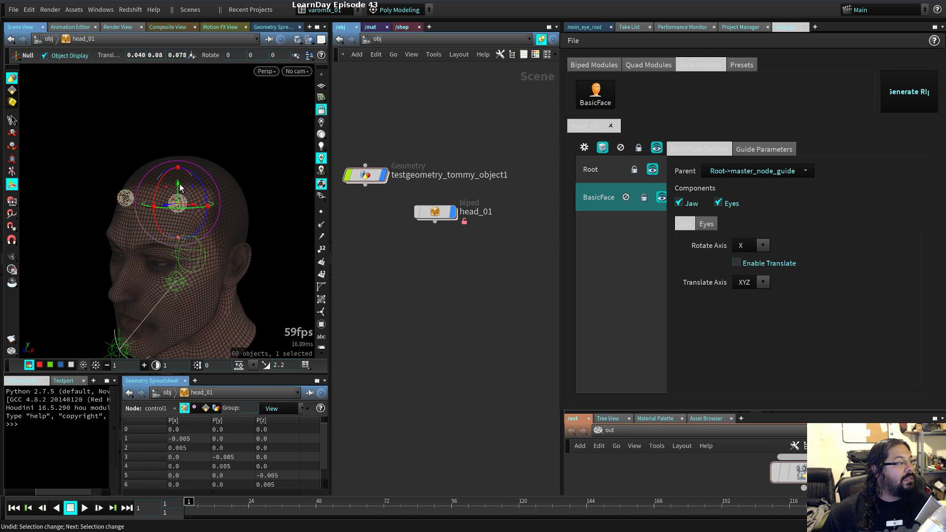
left_click_drag(178, 197, 173, 239)
key("r")
middle_click_drag(194, 273, 183, 236, "alt")
left_click_drag(183, 236, 209, 234, "alt")
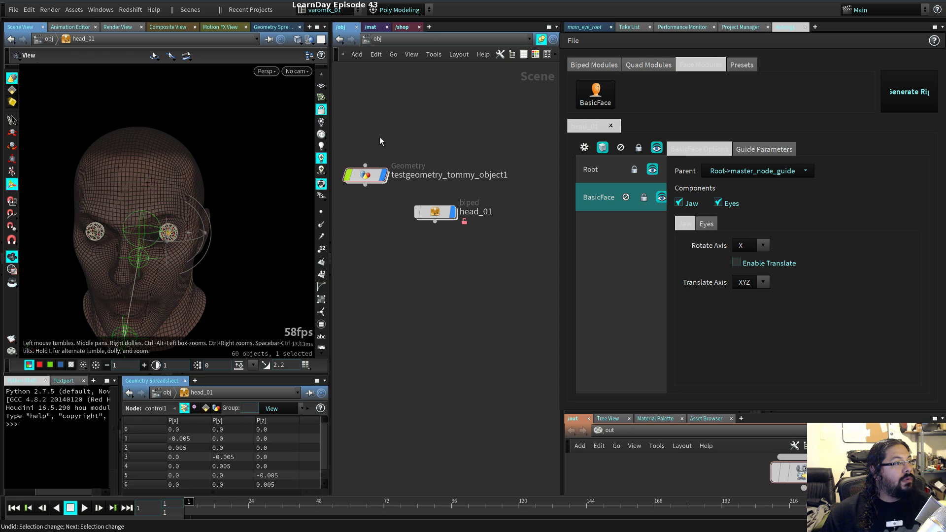
- Show the main eye guide's parameters and move it into the eye socket, to about 0.031 in X and 0.097 in Z
left_click(598, 27)
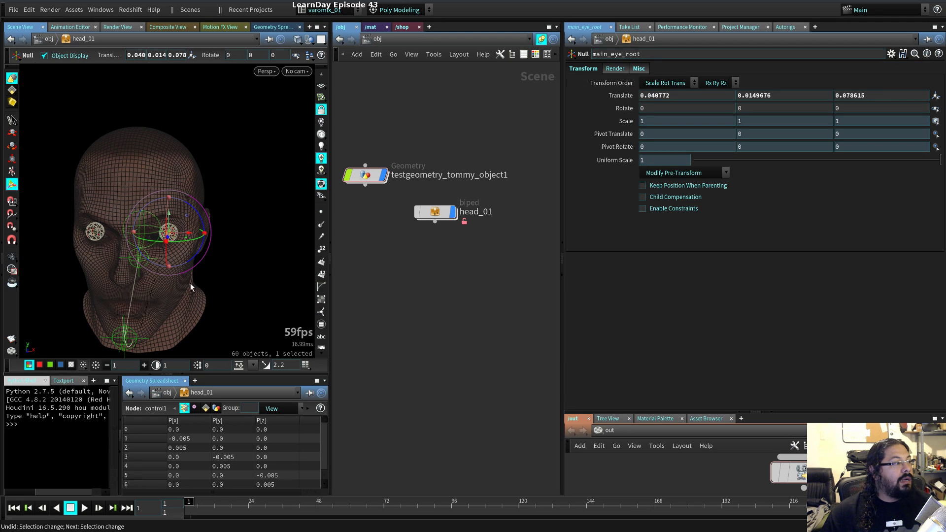
left_click_drag(196, 230, 222, 254)
key("Escape")
right_click_drag(222, 255, 207, 217)
left_click_drag(182, 170, 169, 213)
right_click_drag(169, 213, 192, 211)
left_click_drag(192, 211, 143, 207)
left_click_drag(136, 170, 139, 169)
left_click_drag(233, 236, 206, 202)
right_click_drag(207, 202, 173, 210)
left_click_drag(173, 209, 203, 207)
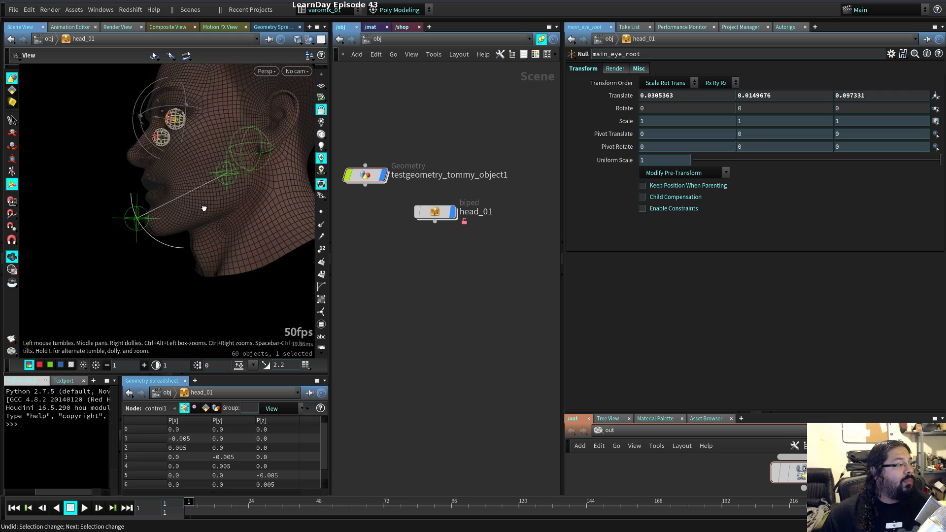
- Move the jaw end guide down and back towards the chin, to about -0.06 in Y and 0.08 in Z
key("Escape")
left_click(140, 240)
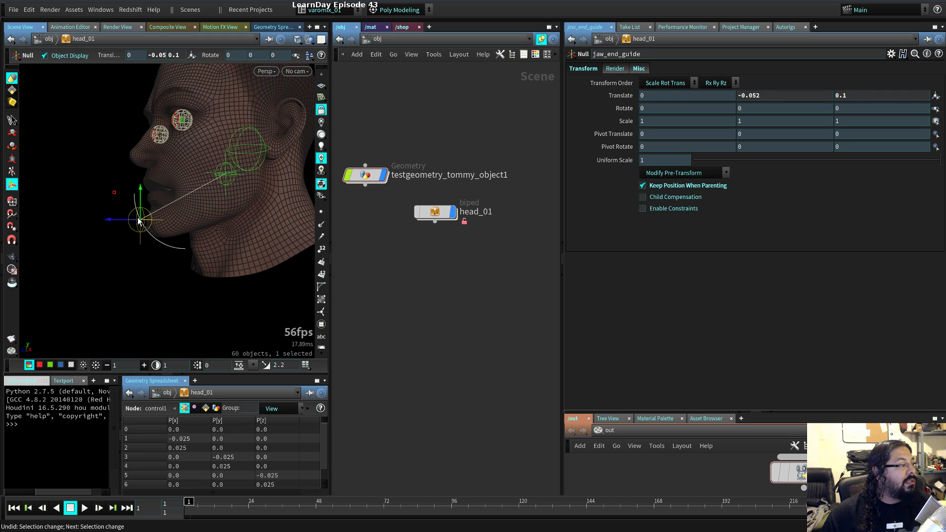
left_click_drag(113, 196, 131, 204)
left_click_drag(80, 274, 133, 273, "alt")
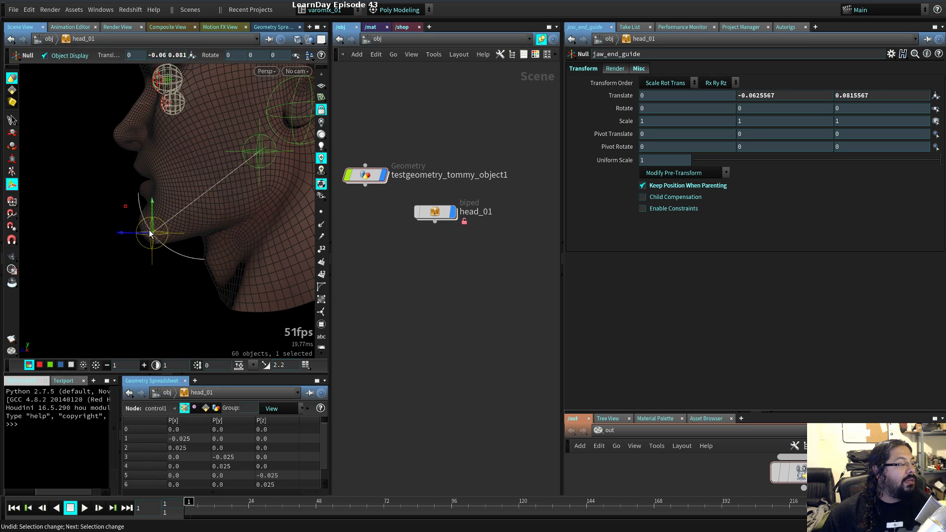
left_click_drag(126, 208, 118, 209)
- Move the jaw root guide down and forward along the jaw, to about -0.056 in Y and 0.049 in Z
middle_click_drag(262, 181, 204, 222, "alt")
left_click_drag(205, 223, 209, 191, "alt")
left_click(208, 190)
left_click_drag(182, 154, 141, 286)
- Bring the jaw end guide up to Tommy's chin, at about -0.044 in Y and 0.067 in Z
left_click(79, 303)
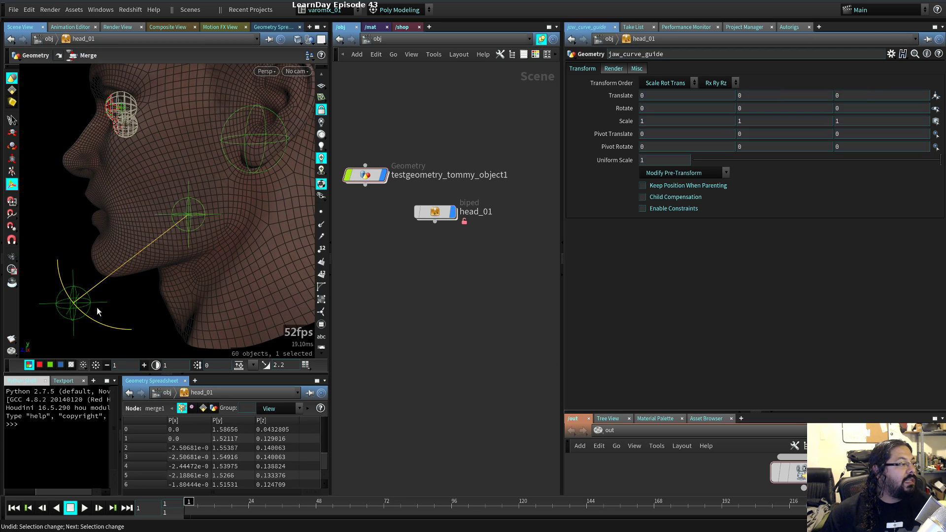
left_click_drag(46, 276, 71, 247)
left_click_drag(115, 285, 180, 292, "alt")
right_click_drag(179, 292, 154, 270, "alt")
left_click_drag(155, 271, 160, 280, "alt")
- Select the face root guide and review the BasicFace module's guide parameters and options in the autorig tools
left_click(215, 215)
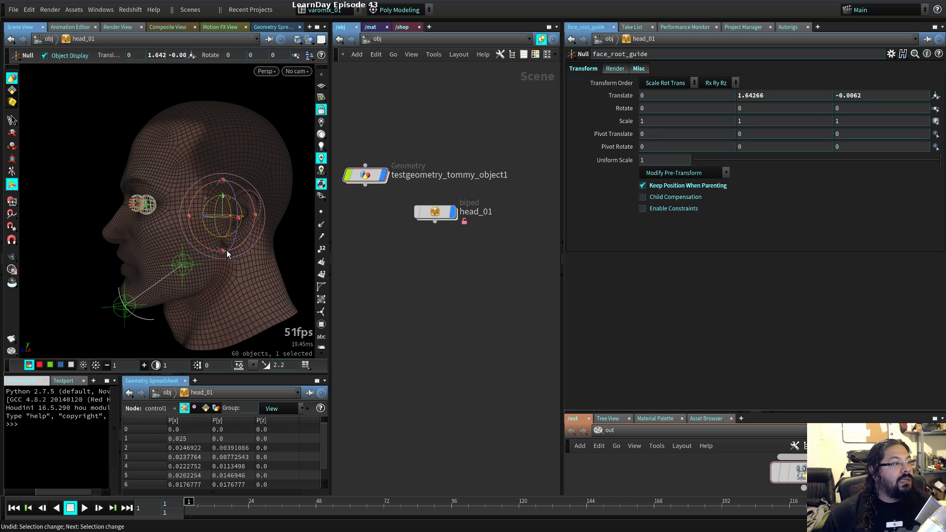
middle_click_drag(226, 275, 216, 225, "alt")
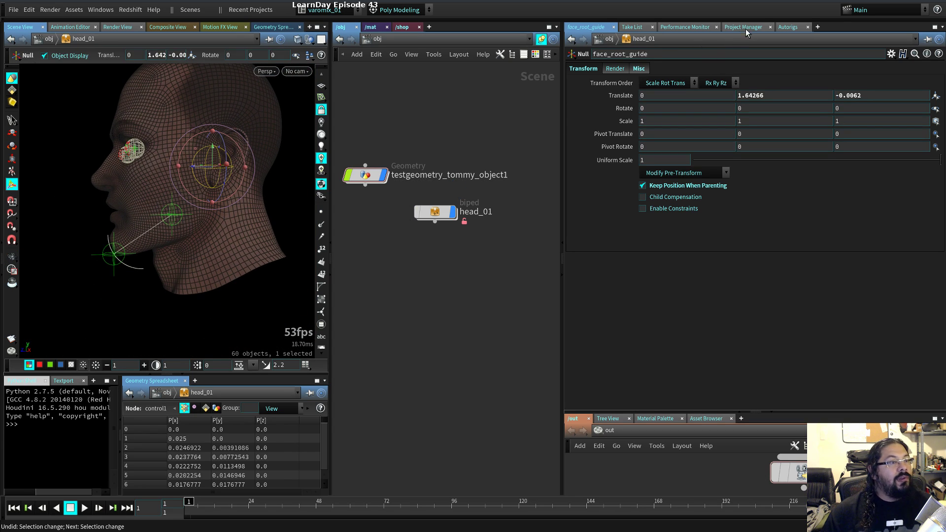
left_click(786, 28)
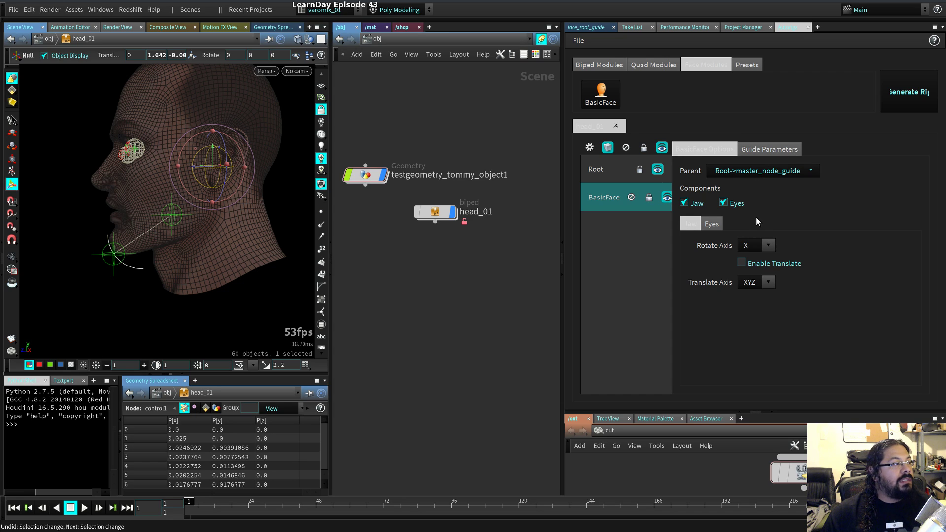
left_click(775, 147)
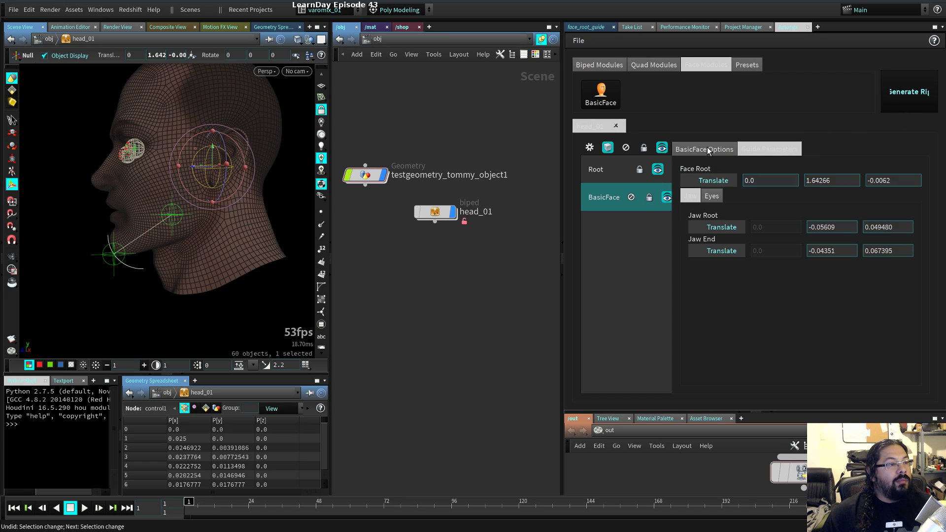
left_click(707, 149)
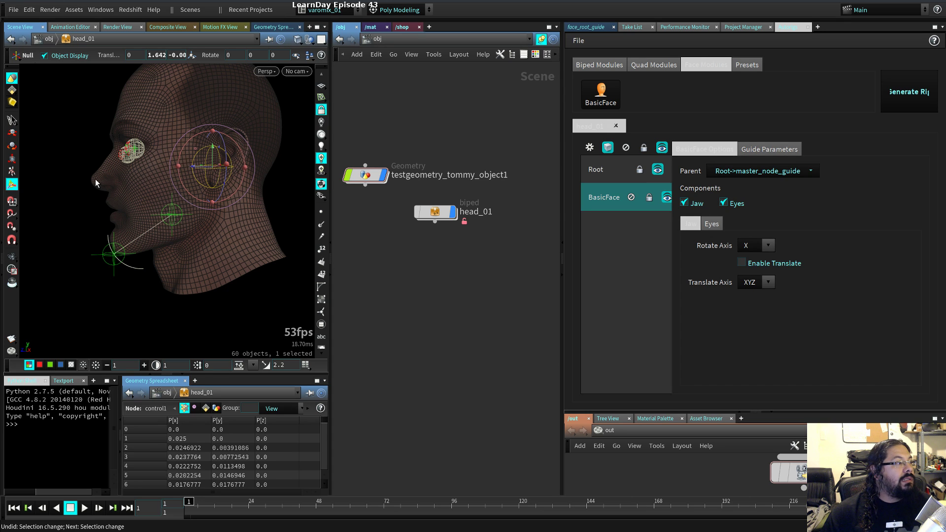
- Examine the eye guides close up from the side of the head
left_click_drag(95, 179, 110, 182, "alt")
right_click_drag(110, 183, 254, 204, "alt")
left_click_drag(267, 210, 156, 236, "alt")
right_click_drag(156, 236, 198, 239, "alt")
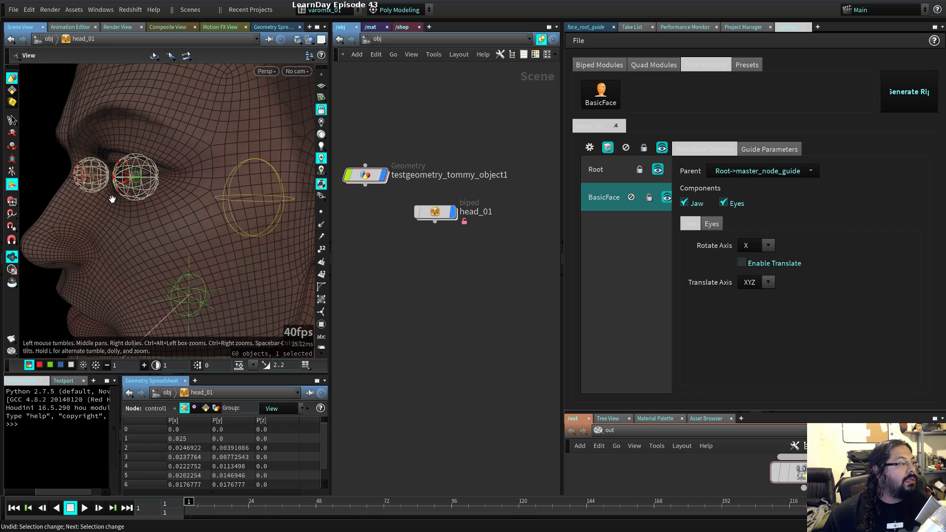
key("Escape")
left_click(113, 179)
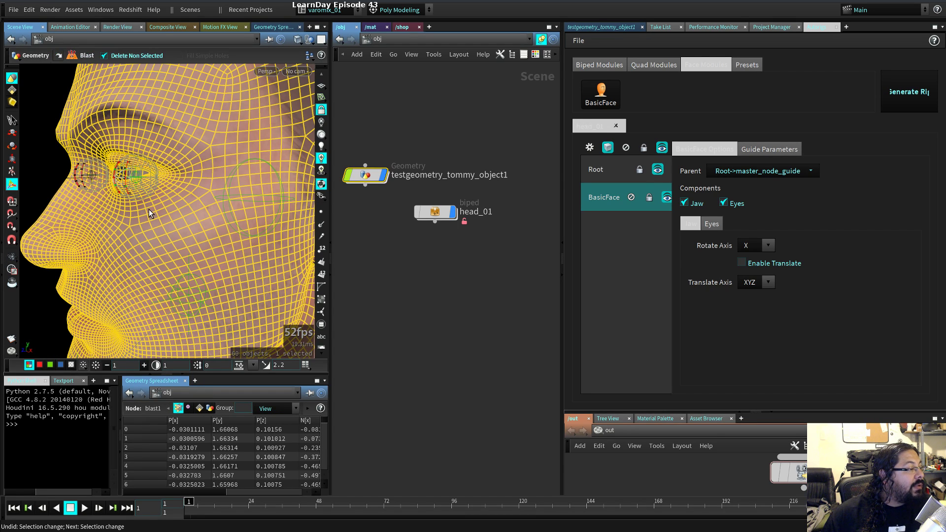
- Open the scene view's display options and show the viewport clipping settings
key("d")
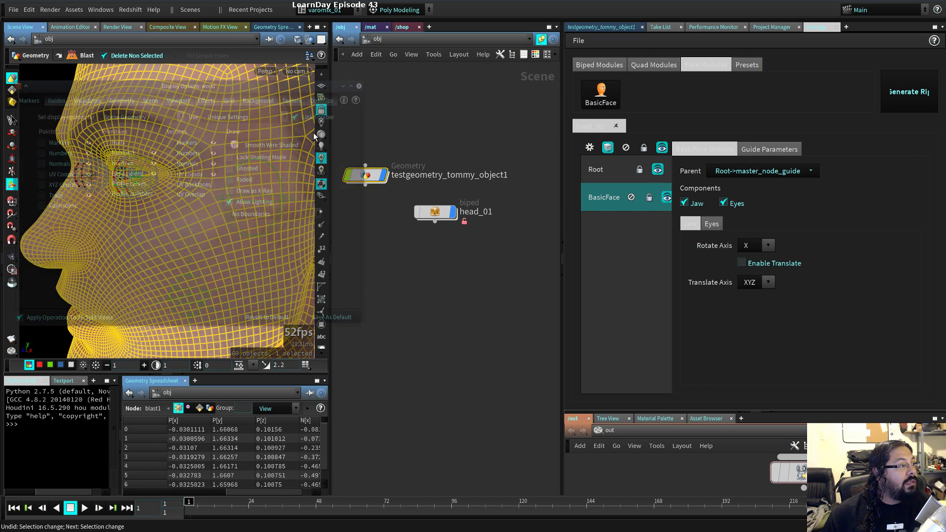
left_click_drag(316, 87, 621, 166)
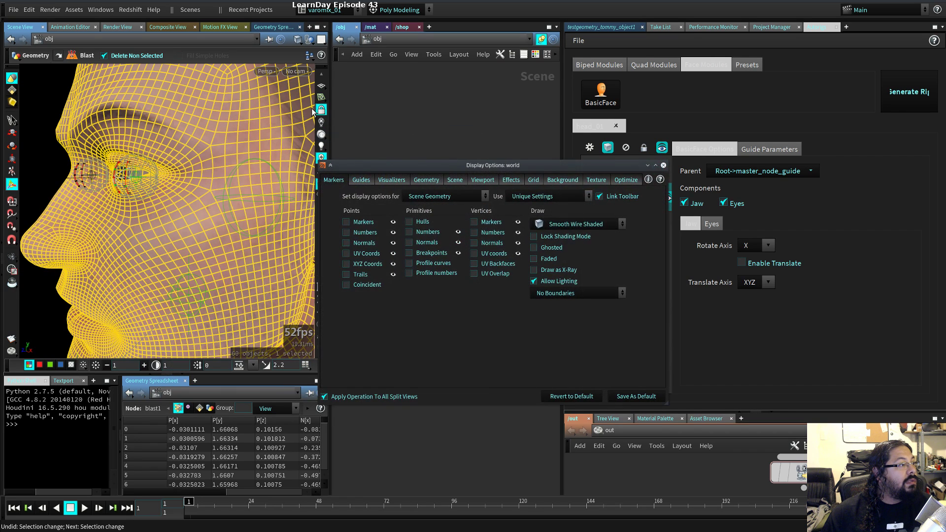
left_click(478, 179)
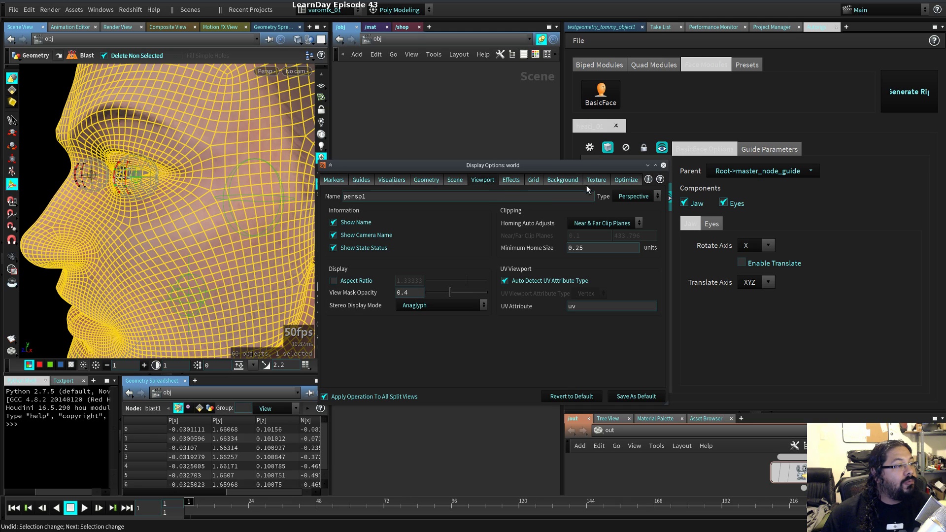
left_click(456, 179)
left_click(391, 181)
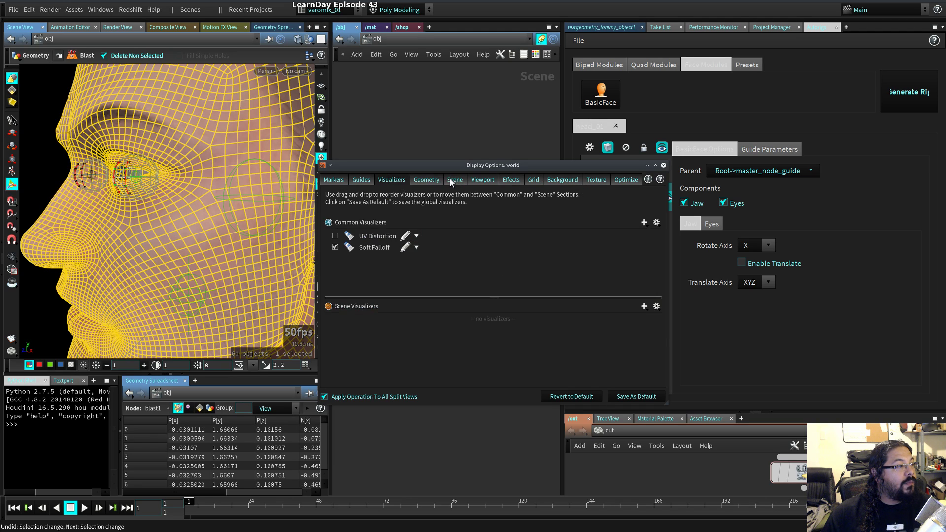
left_click(450, 179)
left_click(481, 180)
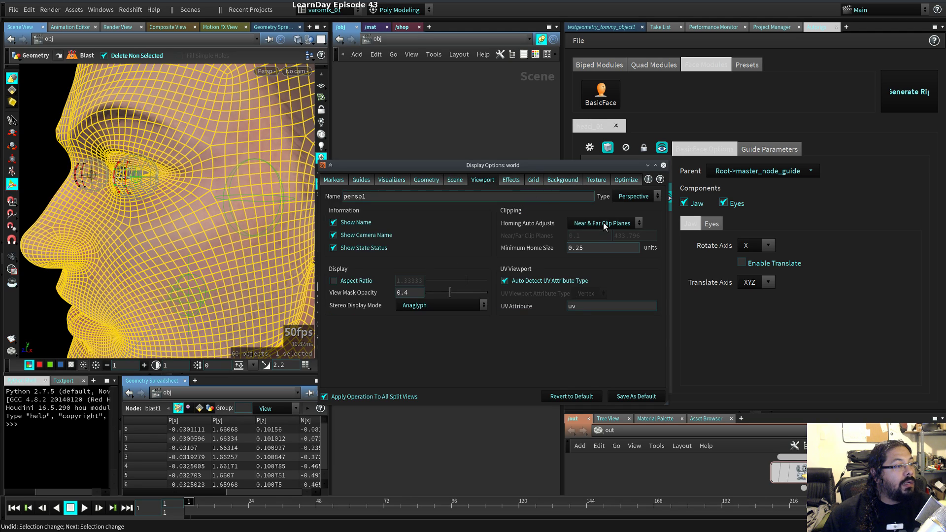
- Set the viewport's homing auto adjust to Neither Clip Plane and the near clip plane to 0.001
left_click(604, 223)
left_click(606, 268)
left_click(604, 223)
left_click(593, 234)
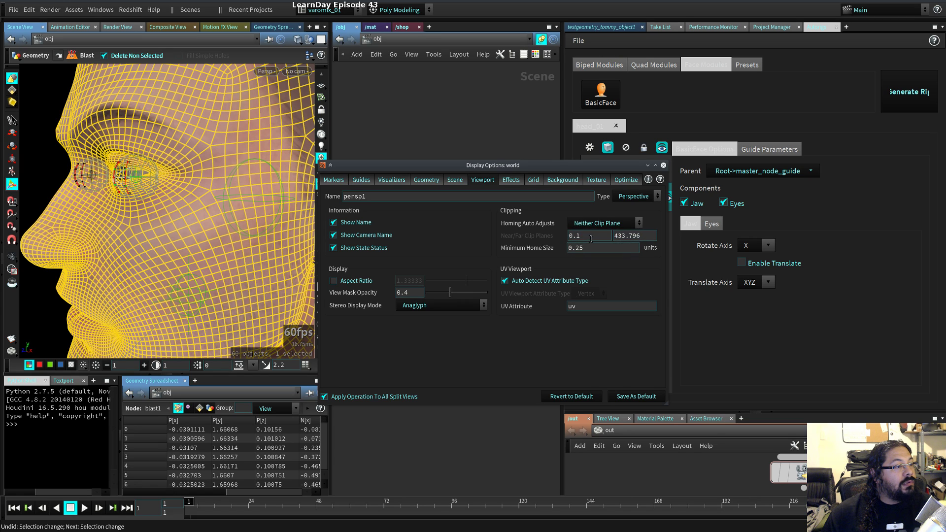
left_click_drag(98, 242, 214, 240, "alt")
left_click_drag(593, 235, 524, 237)
type("1")
key("Return")
type("0.001")
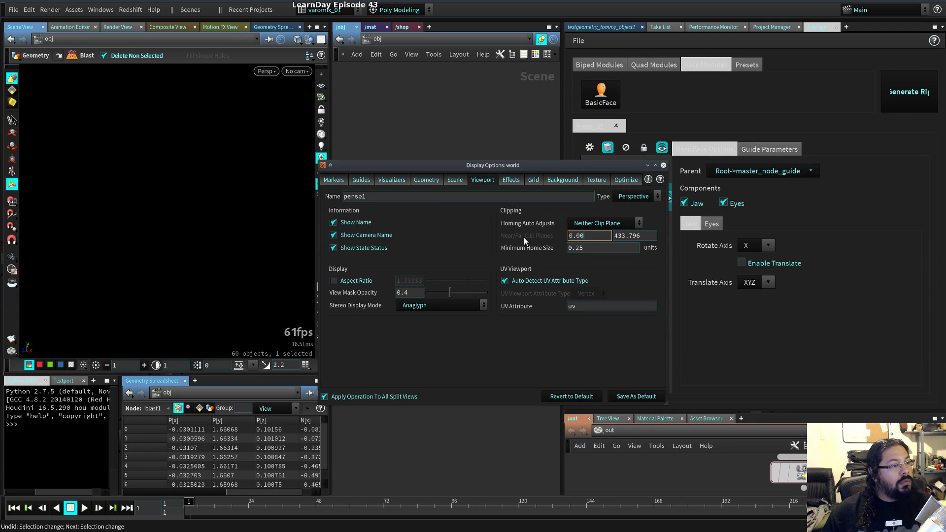
key("Return")
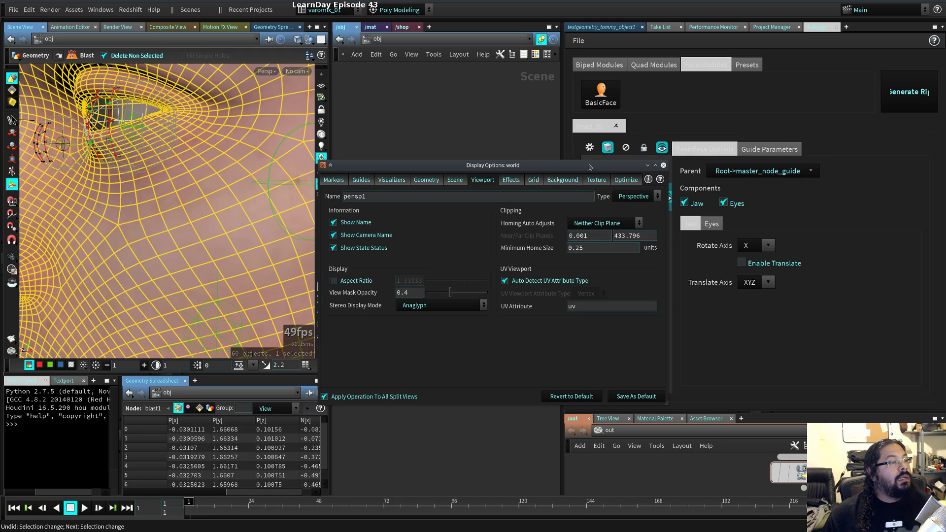
left_click_drag(589, 167, 744, 204)
- Make the testgeometry_tommy_object1 mesh unselectable in the scene view and select the head_01 rig
key("Escape")
left_click_drag(183, 187, 215, 230)
right_click_drag(215, 230, 218, 243, "alt")
left_click_drag(218, 243, 268, 244, "alt")
left_click(348, 293)
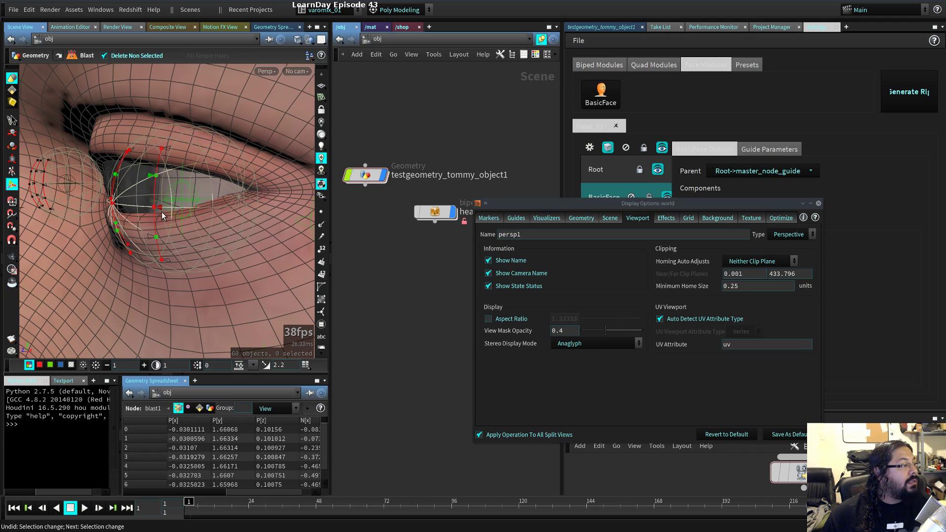
left_click(151, 178)
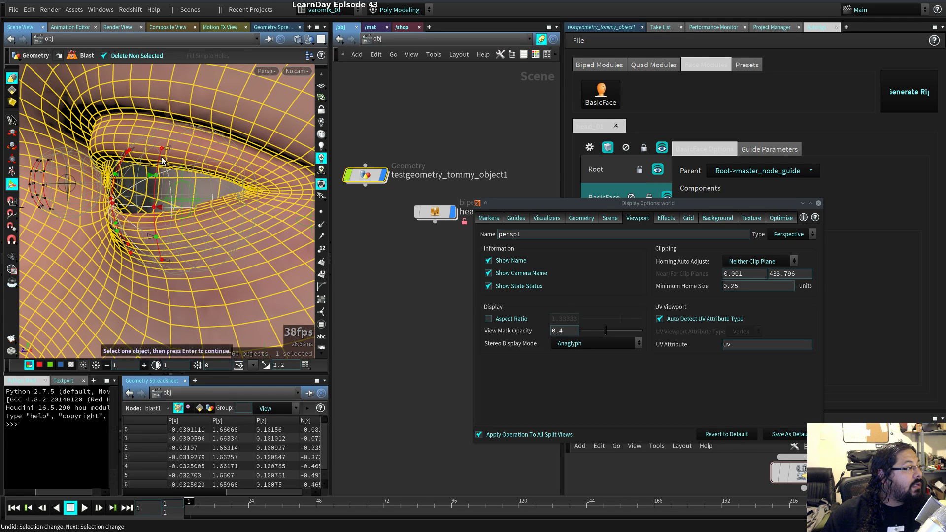
left_click(384, 175)
left_click(384, 176)
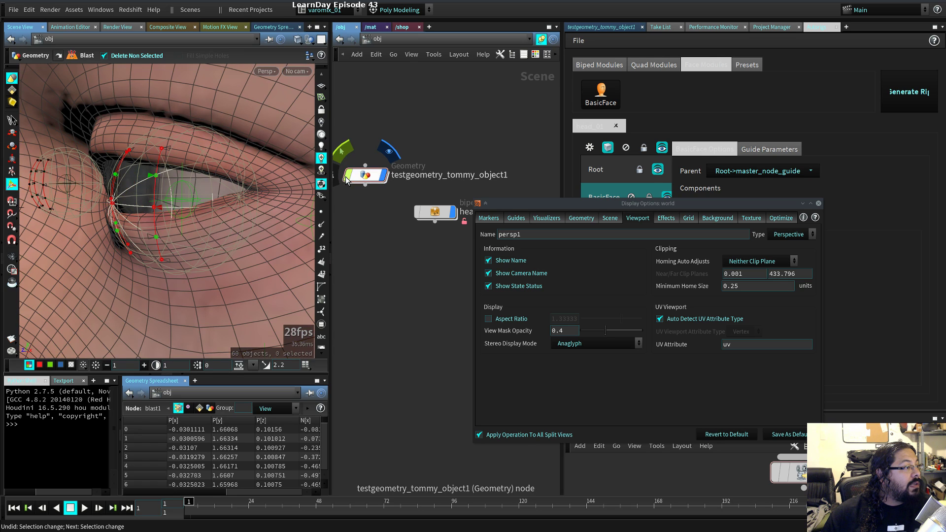
left_click(428, 213)
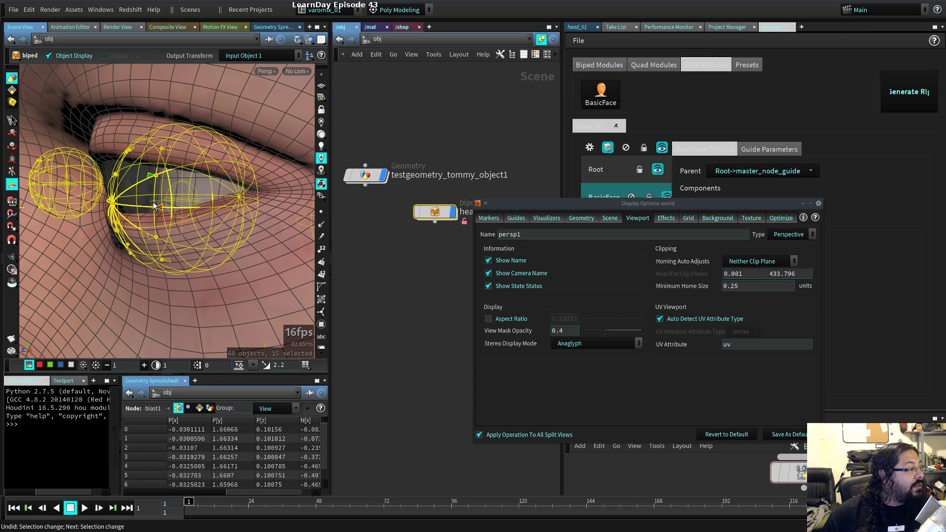
- Select the main eye guide inside Tommy's eye socket and check its placement from the front
left_click_drag(154, 198, 203, 206, "alt")
left_click(115, 203)
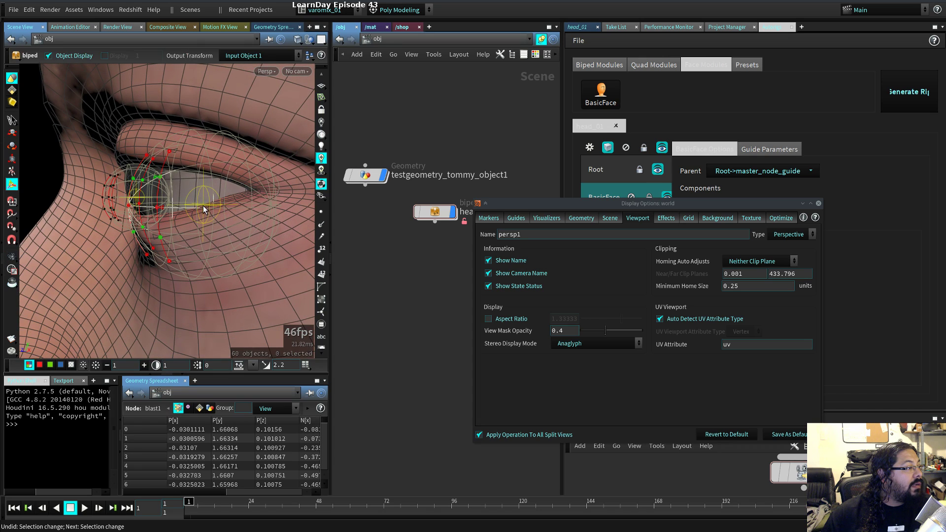
left_click(203, 208)
mouse_move(203, 186)
left_mouse_down()
mouse_move(190, 209)
mouse_move(187, 182)
mouse_move(164, 203)
mouse_move(230, 204)
mouse_move(187, 182)
left_mouse_up()
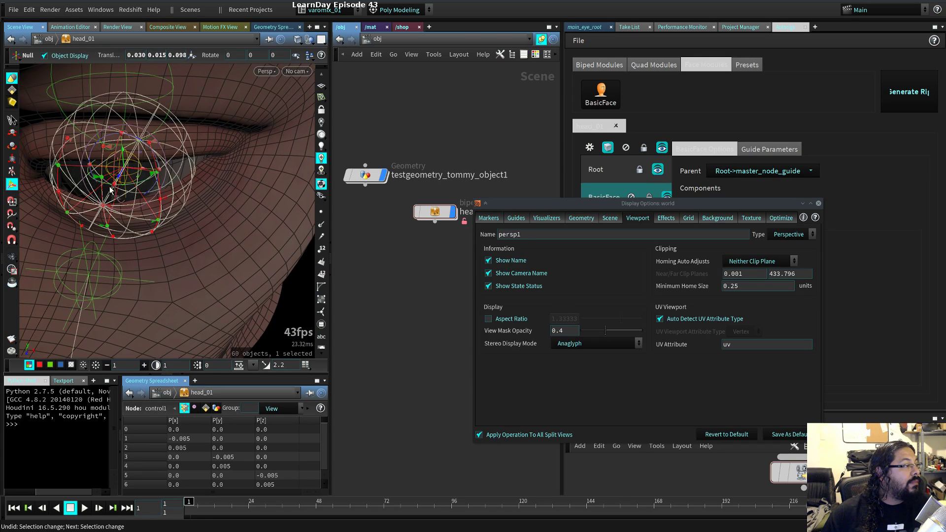
- Try to rotate and scale the main eye guide
key("e")
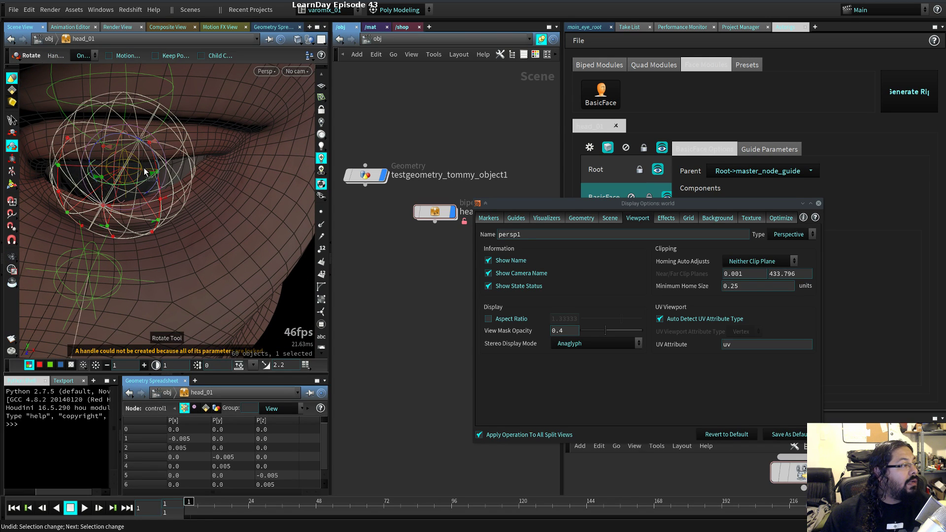
key("Escape")
left_click_drag(170, 219, 235, 235)
key("e")
key("Escape")
key("e")
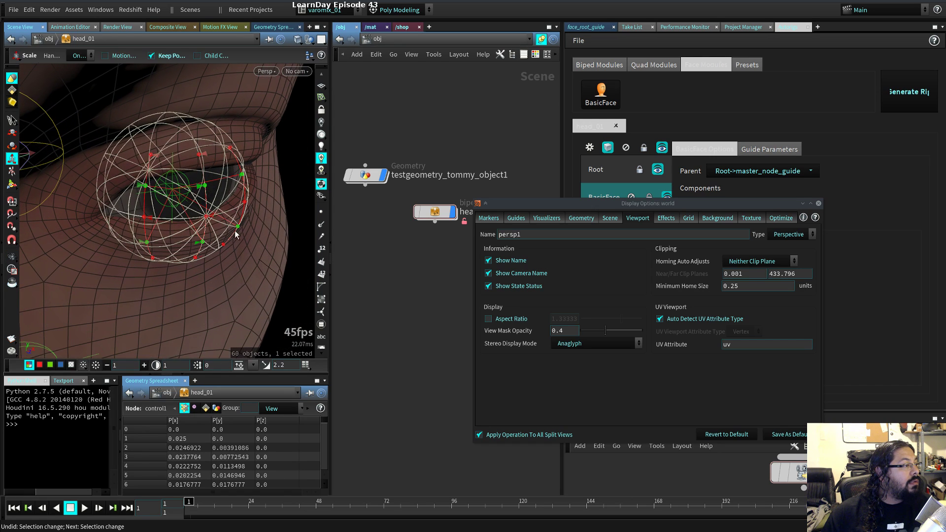
left_click(169, 187)
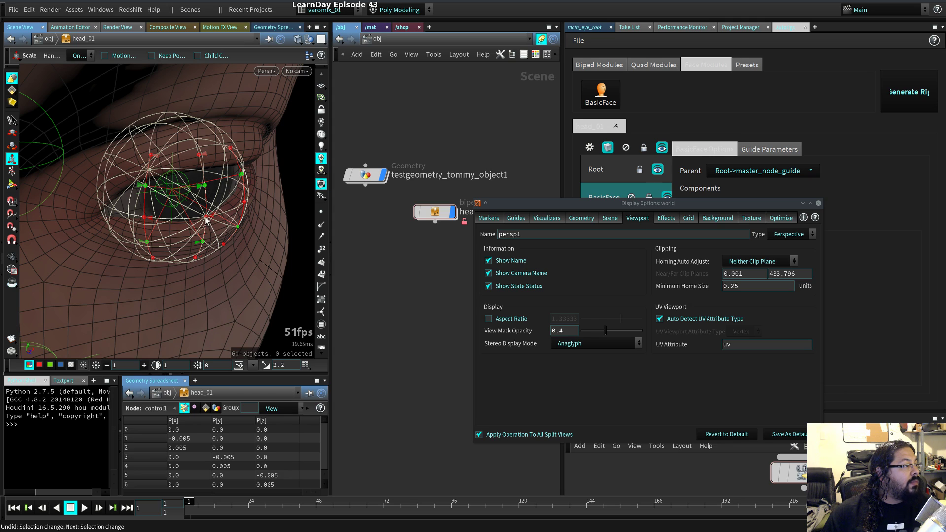
left_click(189, 210)
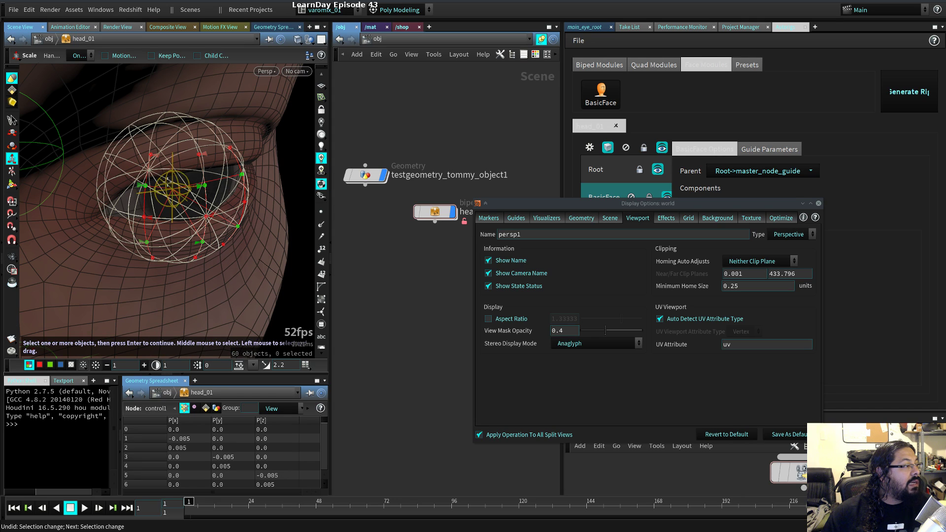
key("Return")
- Close the display options and generate the head_01 rig from the fitted face guides
left_click(818, 203)
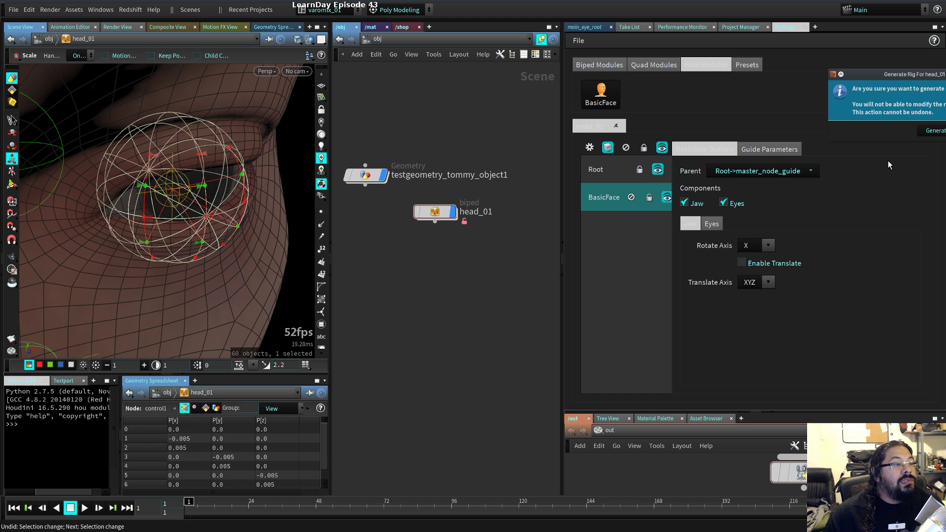
left_click(934, 131)
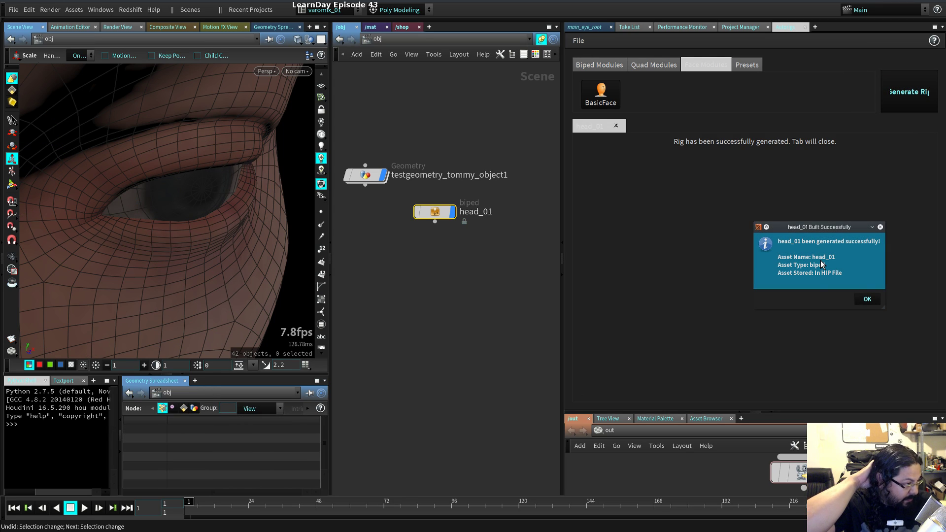
left_click(867, 299)
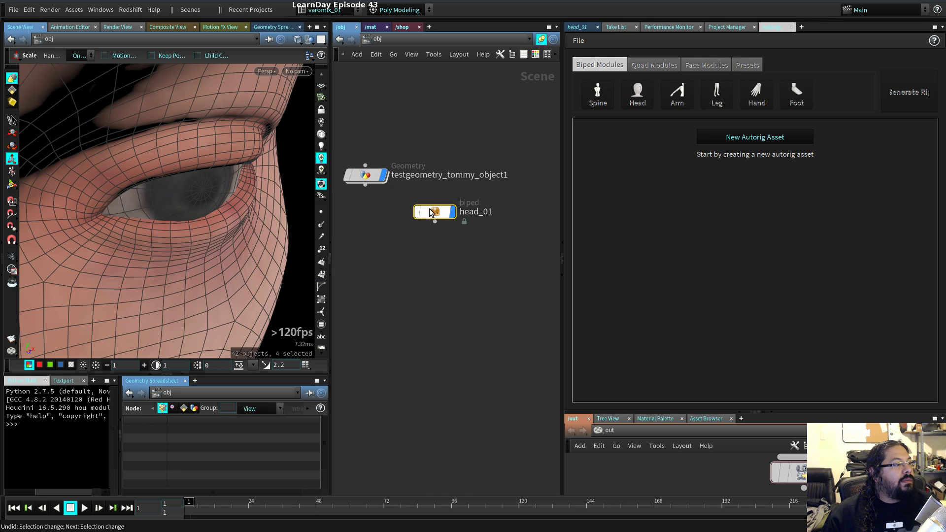
- Select the generated jaw control below the chin from the side and try to move, pose and rotate it
key("space+h")
left_click_drag(196, 247, 220, 255)
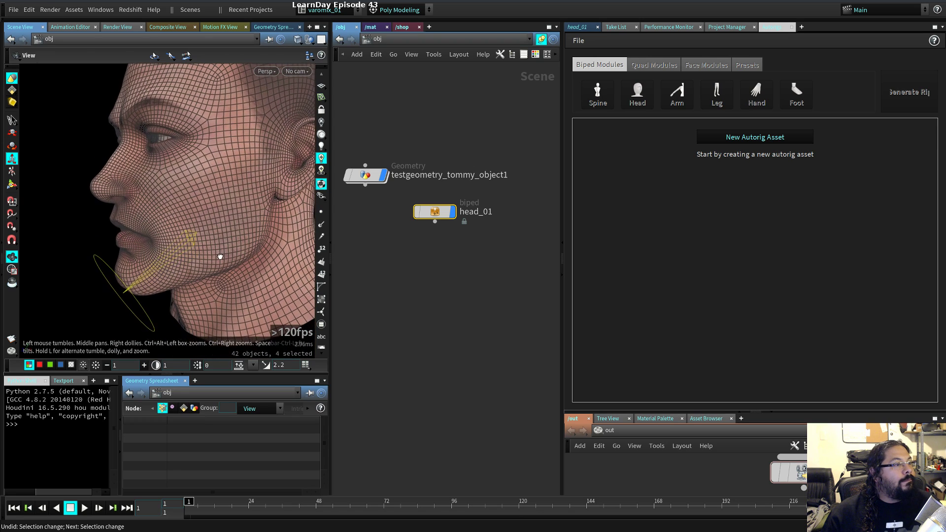
left_click(590, 29)
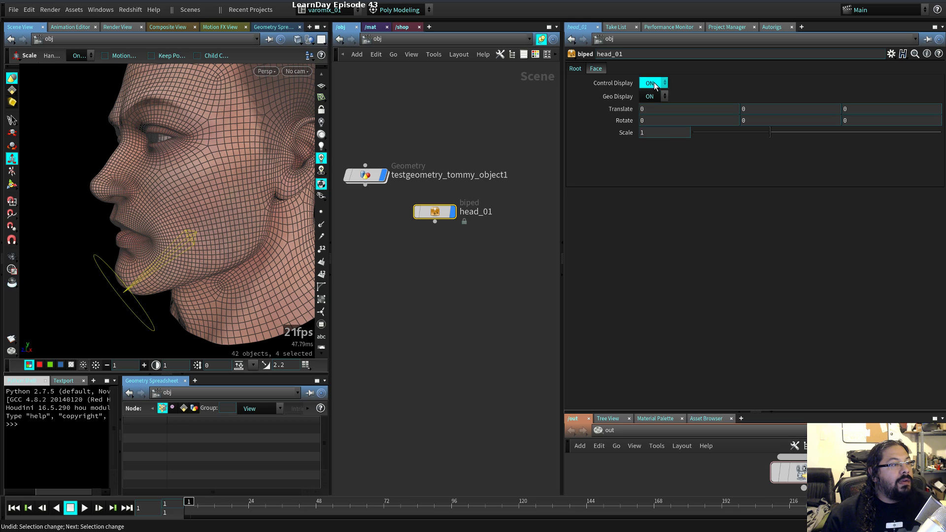
left_click(119, 273)
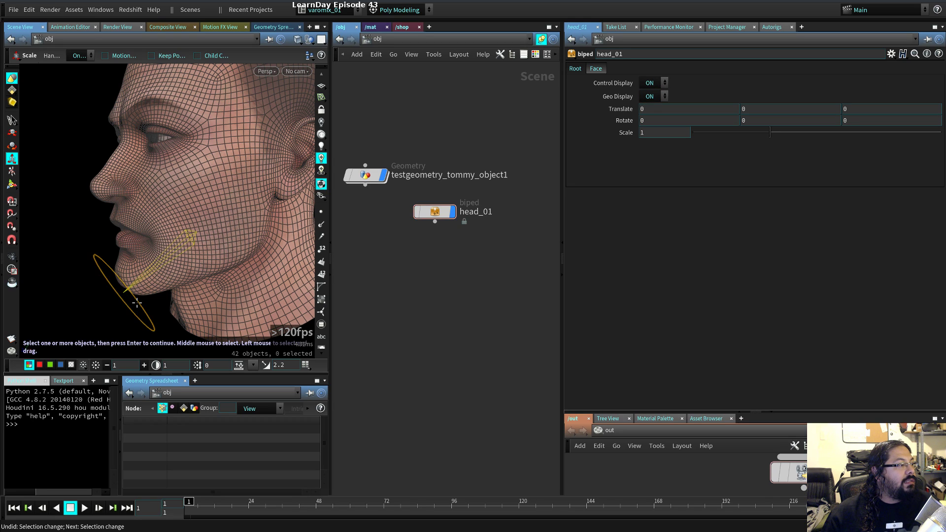
key("t")
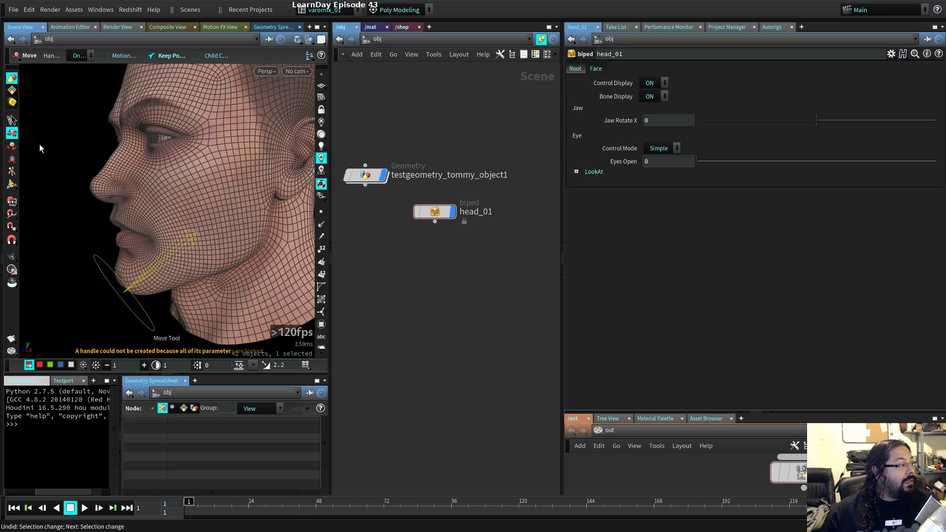
left_click(12, 170)
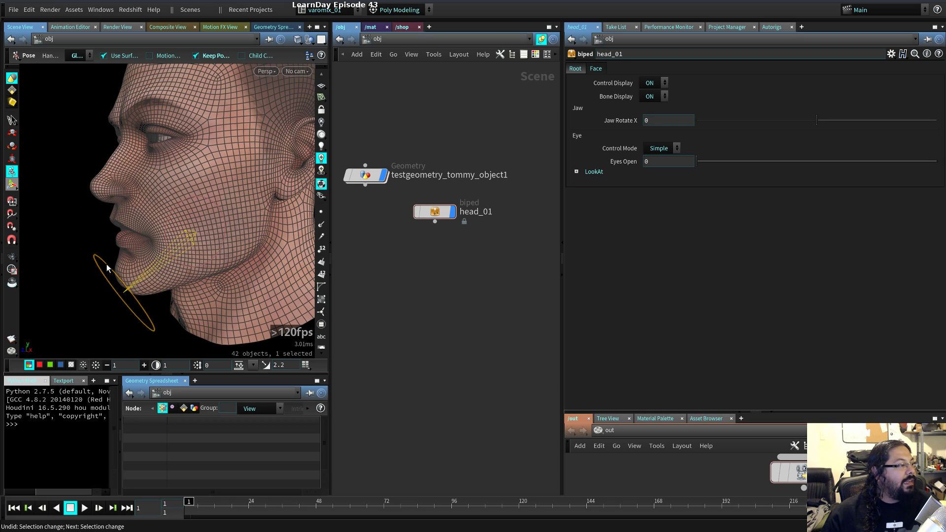
key("r")
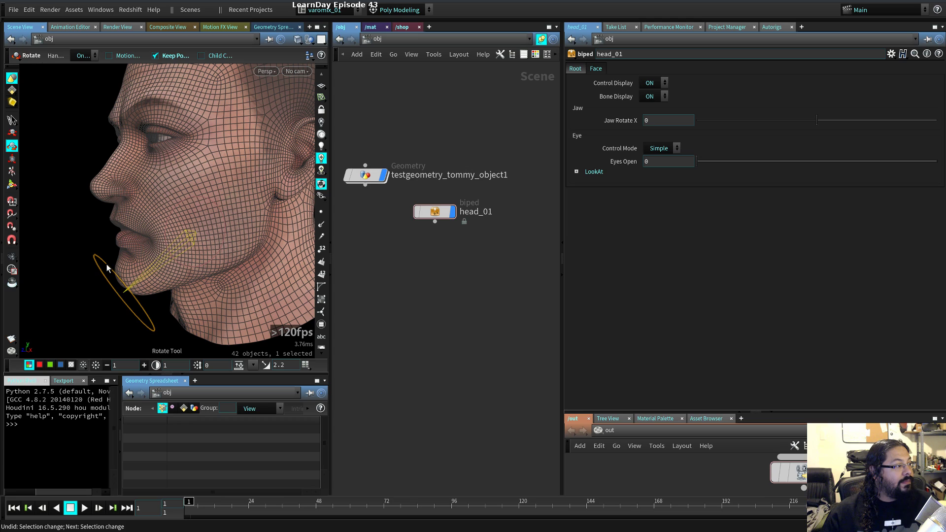
- Select the head_01 rig and set its eye Control Mode to Detail
left_click(445, 210)
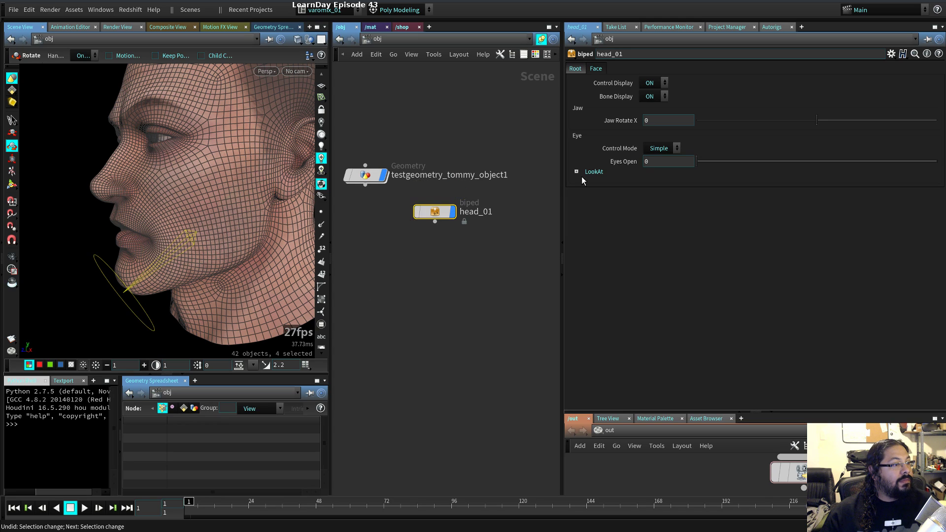
left_click(659, 171)
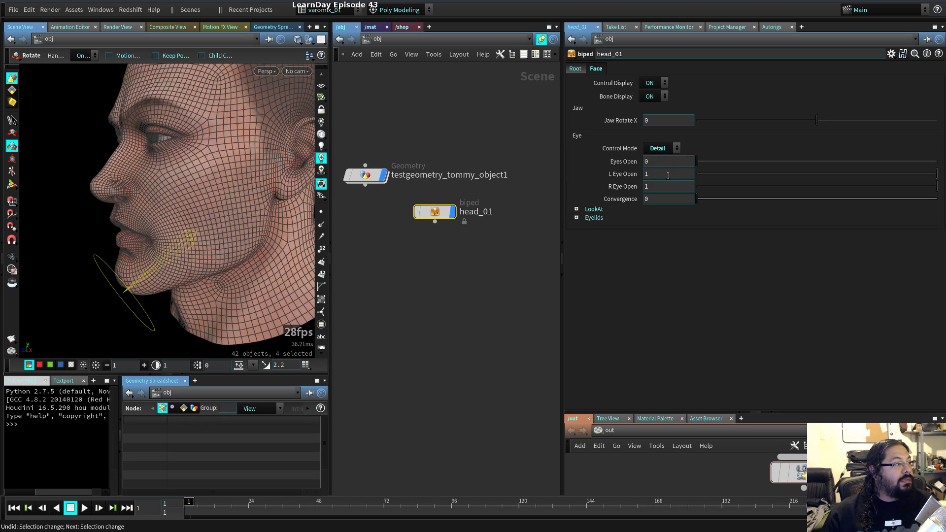
left_click_drag(720, 168, 675, 155)
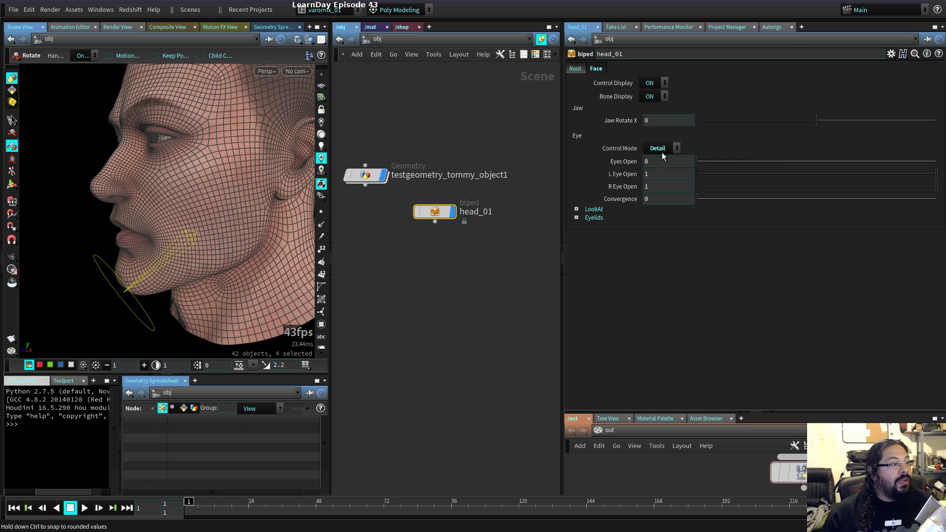
- Test the jaw by varying Jaw Rotate X on the head_01 rig, and undo the changes
key("Escape")
left_click_drag(174, 258, 211, 246)
key("r")
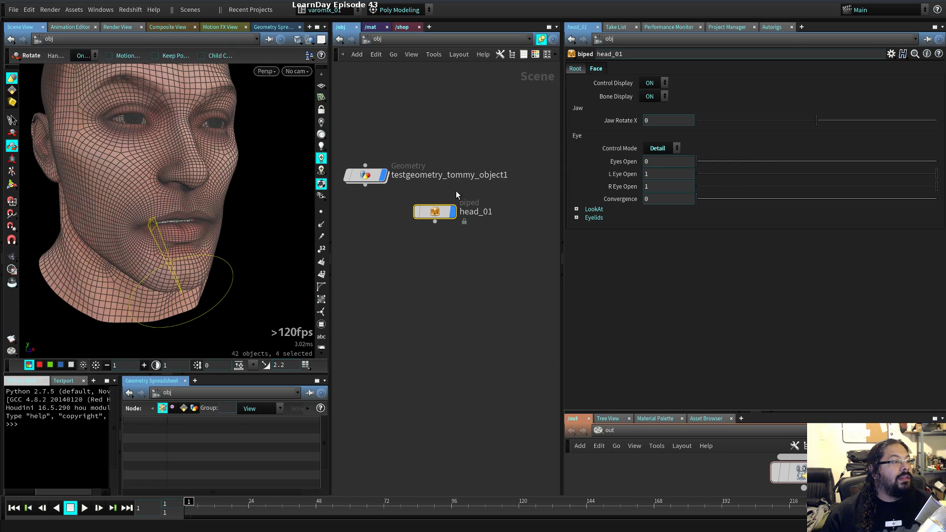
left_click(822, 120)
left_click_drag(761, 116, 838, 131)
key("ctrl+z")
key("ctrl+z")
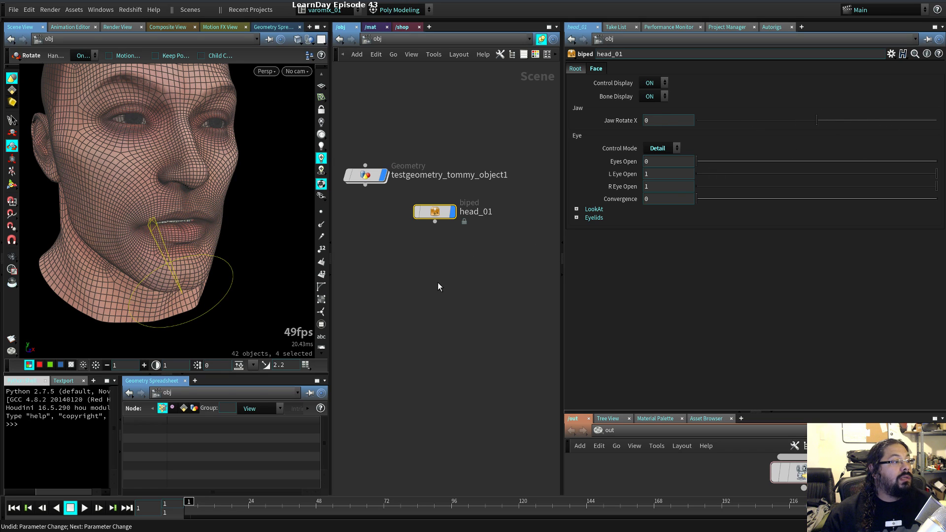
- Delete the head_01 rig and start a new autorig asset, cancelling before it is created
mouse_move(428, 212)
key("Delete")
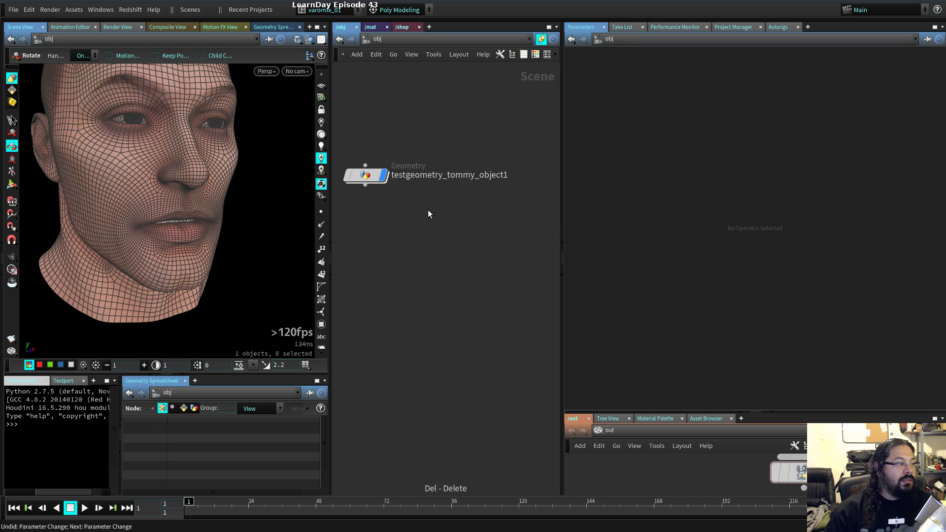
left_click(365, 175)
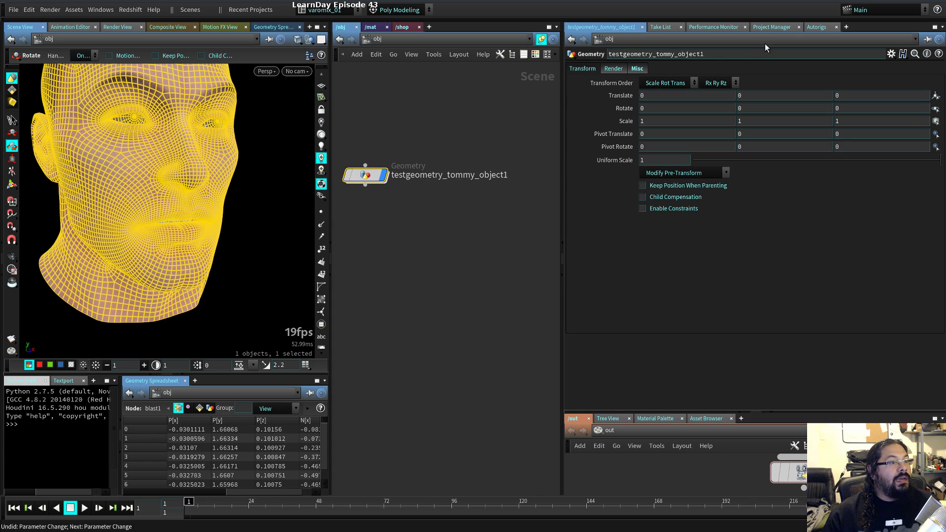
left_click(816, 27)
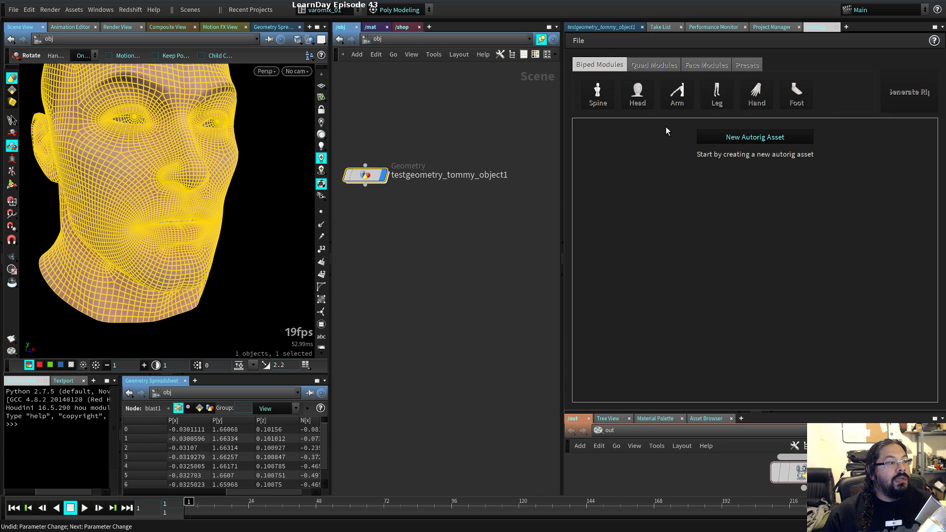
left_click(731, 137)
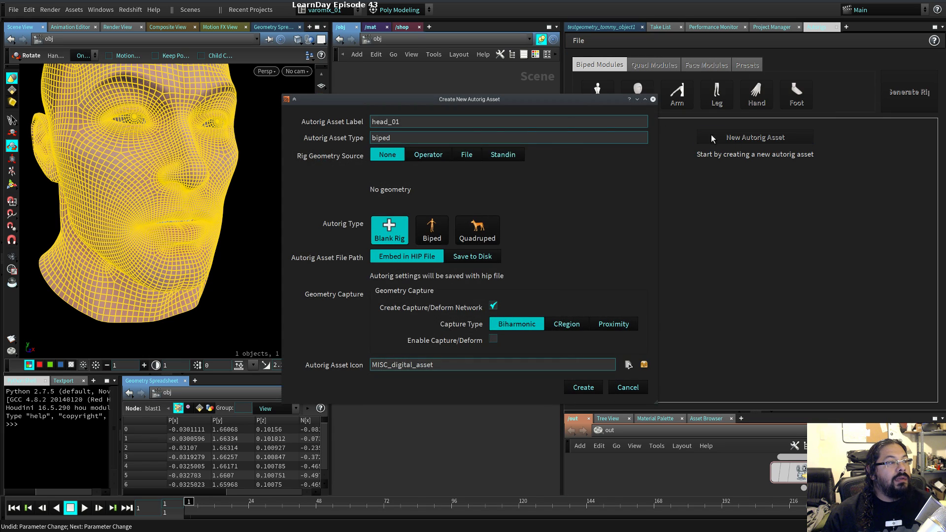
left_click(626, 388)
- Undo the deletion of the head_01 rig
key("ctrl+z")
key("ctrl+z")
key("ctrl+z")
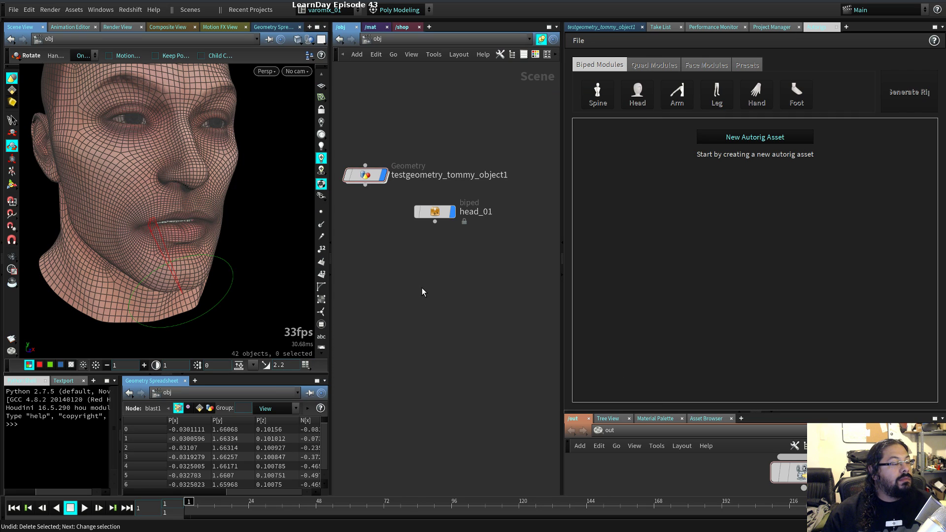
- Try to load the existing head_01 asset back into the autorig tools for editing
left_click(430, 217)
left_click(577, 41)
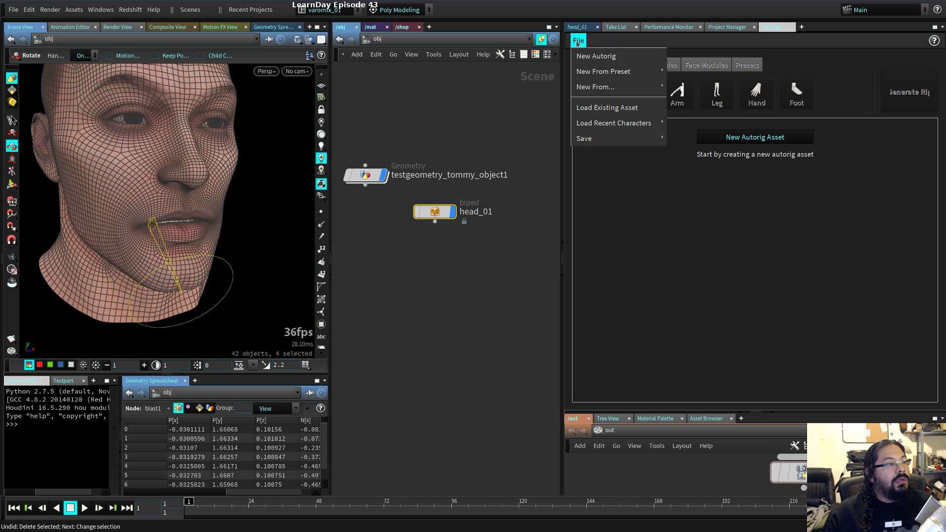
mouse_move(631, 70)
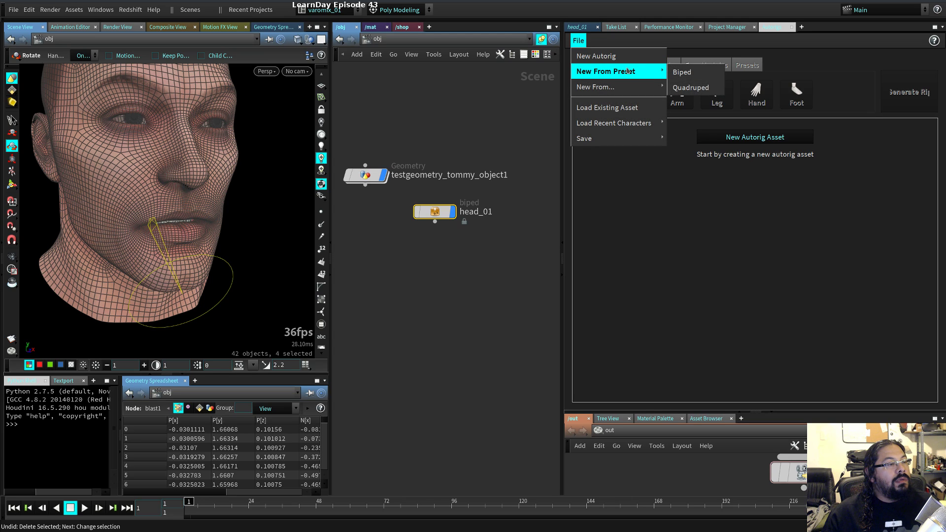
left_click(647, 107)
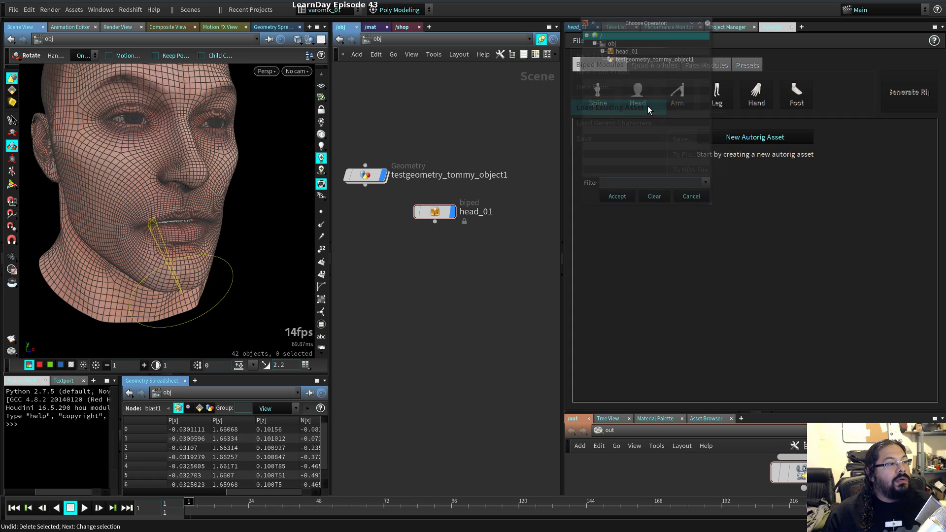
left_click(627, 52)
left_click(616, 196)
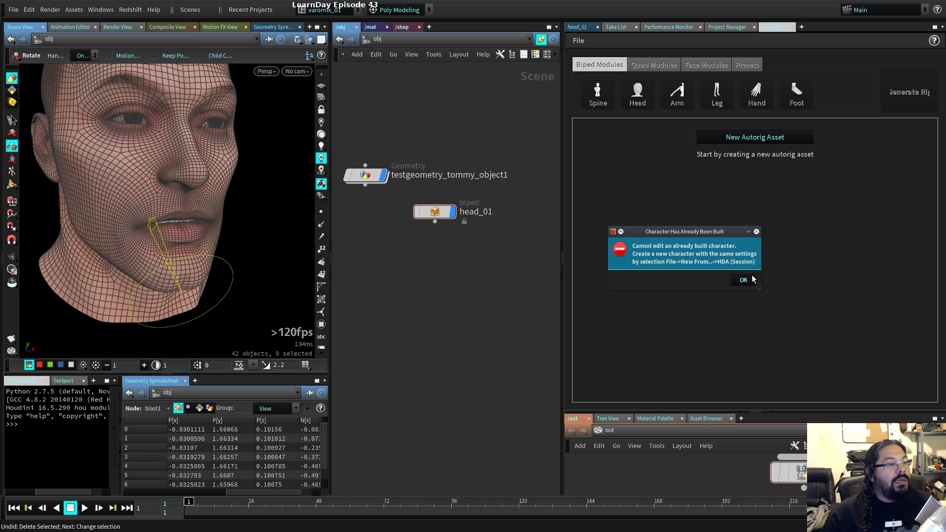
left_click(743, 279)
- Delete the generated head_01 rig and select the testgeometry_tommy_object1 node
left_click(434, 212)
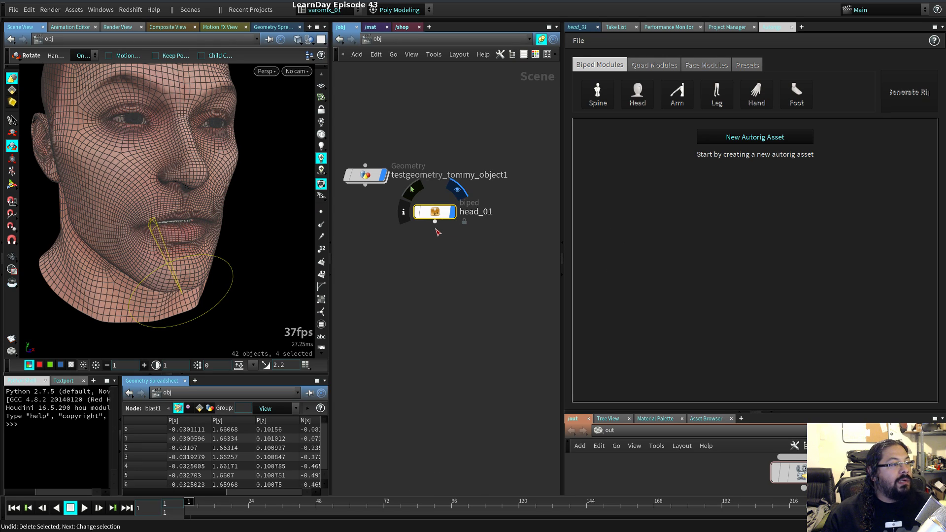
key("Delete")
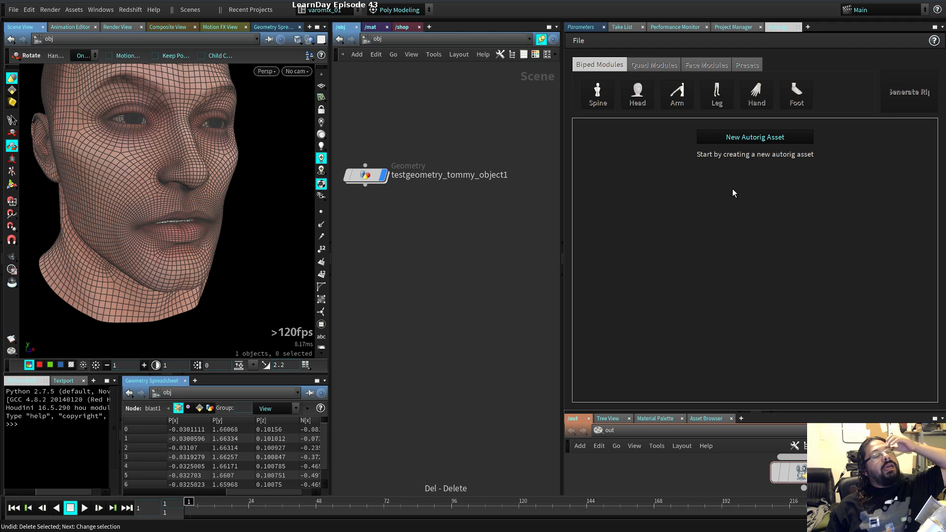
left_click_drag(373, 183, 379, 182)
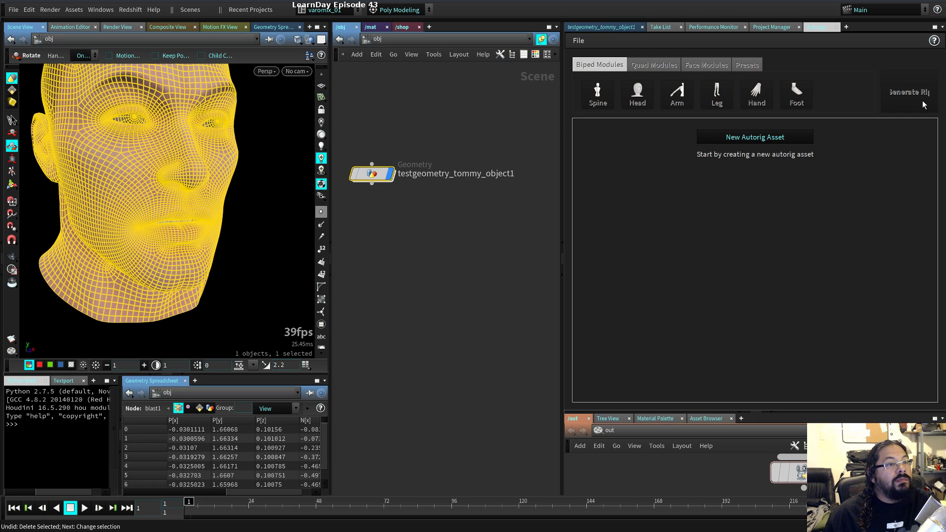
- Create a blank autorig asset head_01 with an Operator geometry source pointing to /obj/testgeometry_tommy_object1
left_click(744, 138)
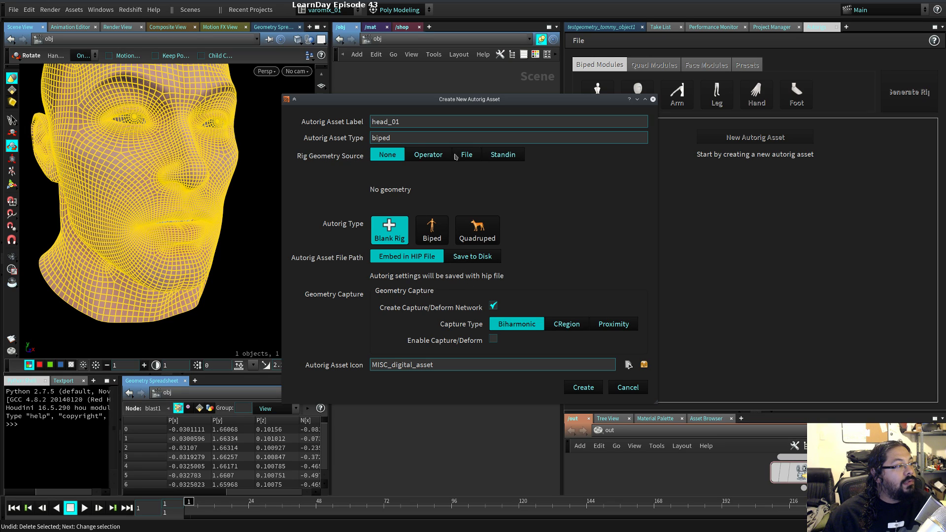
left_click(419, 156)
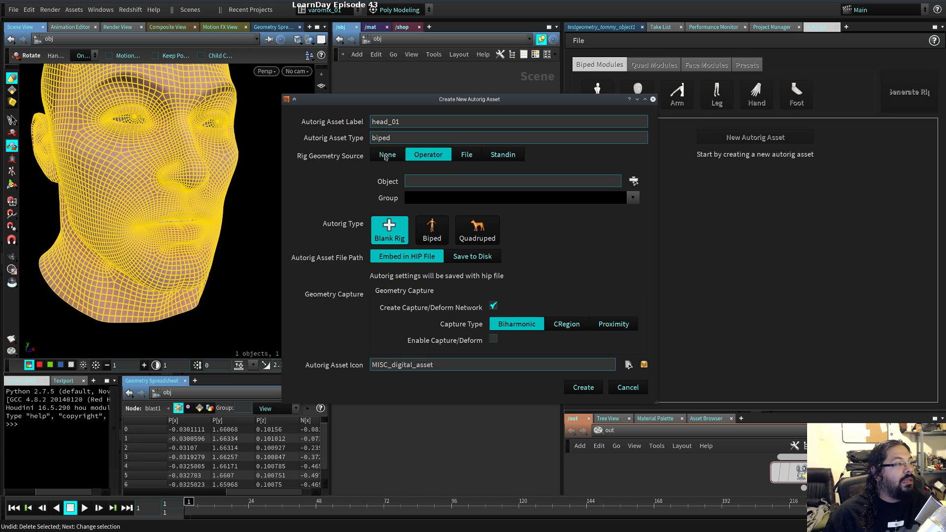
left_click_drag(501, 102, 802, 134)
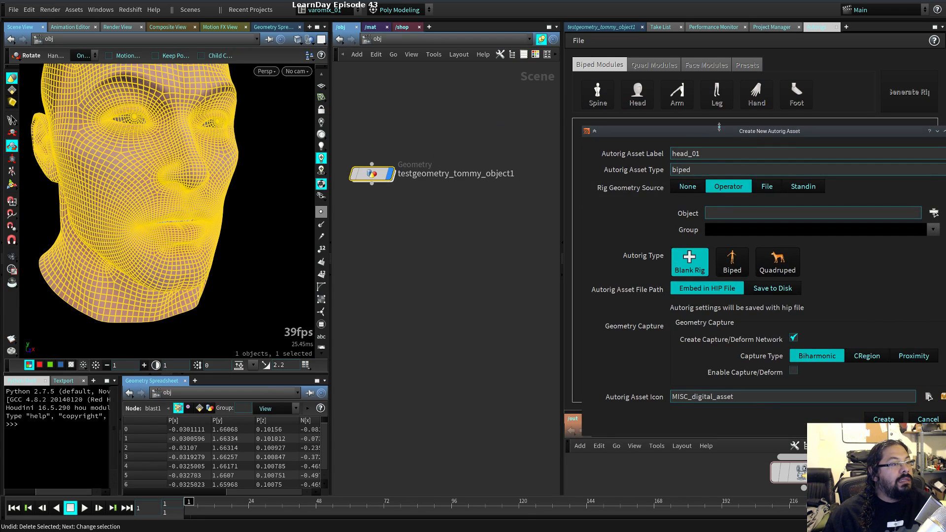
left_click(775, 213)
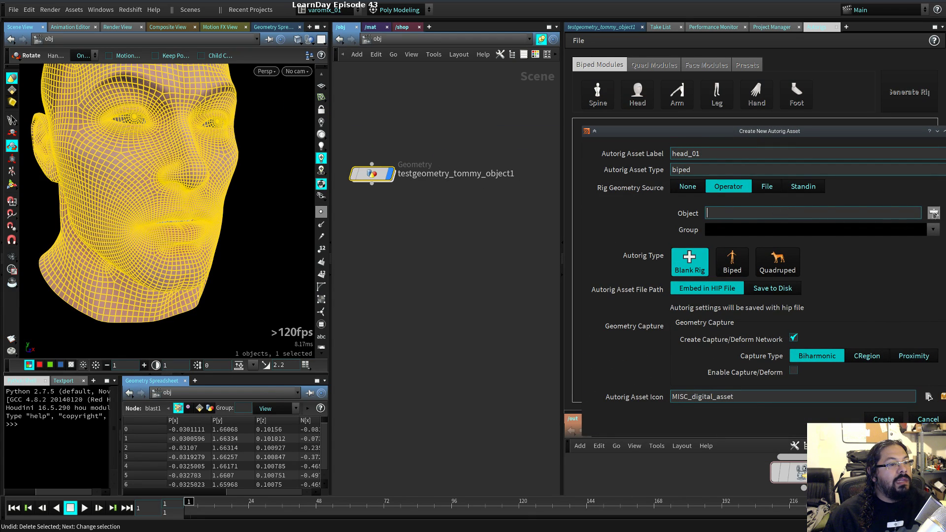
left_click(934, 213)
left_click(628, 53)
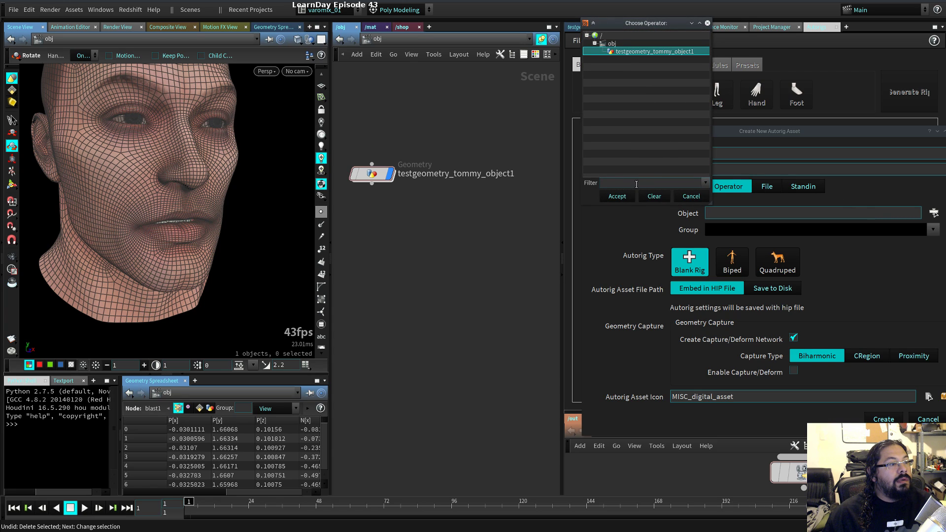
left_click(614, 196)
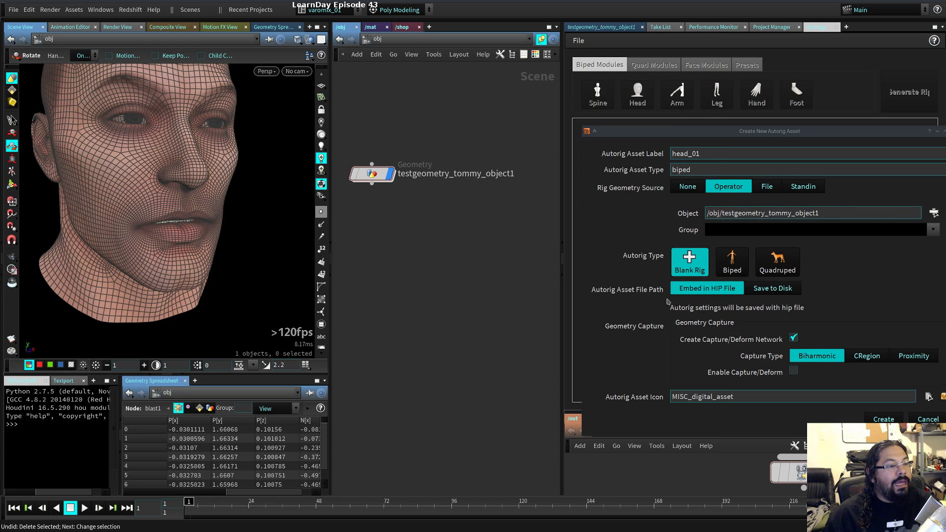
left_click(883, 419)
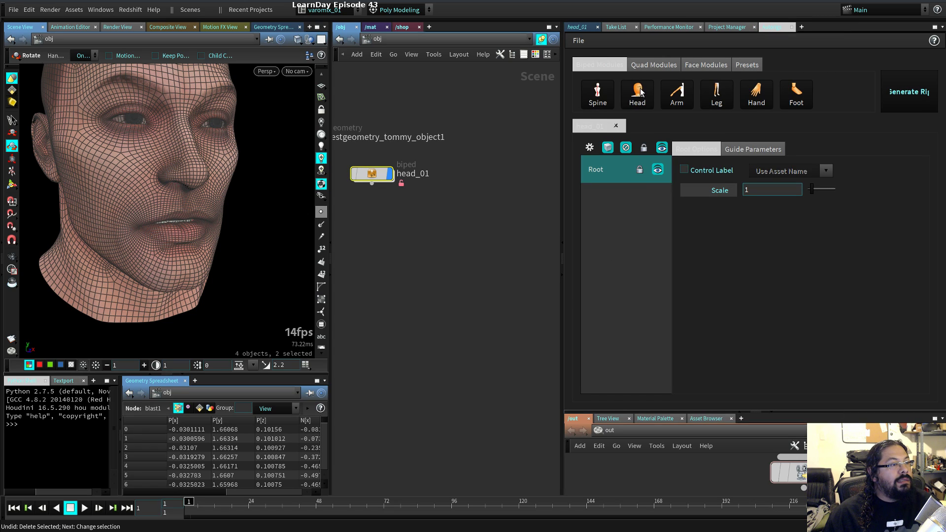
- Add the BasicFace module to head_01 and select its jaw root guide on the side of the head
left_click(708, 65)
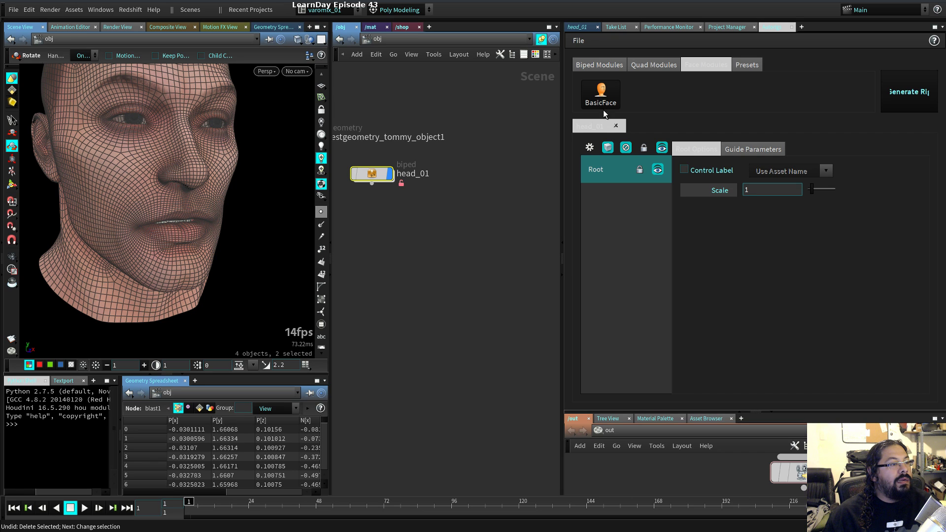
left_click(601, 102)
key("Escape")
left_click_drag(276, 219, 223, 234)
key("r")
left_click(235, 237)
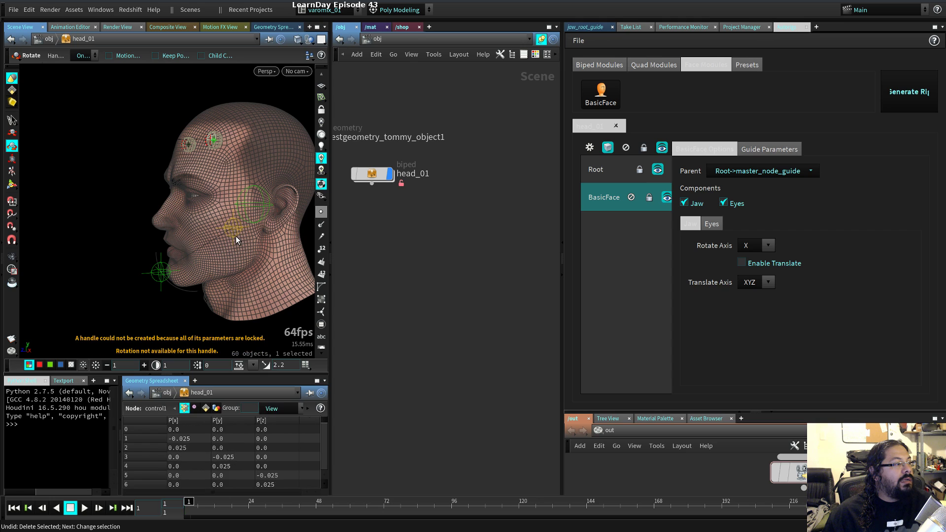
- With the Move tool, position the jaw root guide on the jaw hinge and the jaw end guide at the chin
key("Escape")
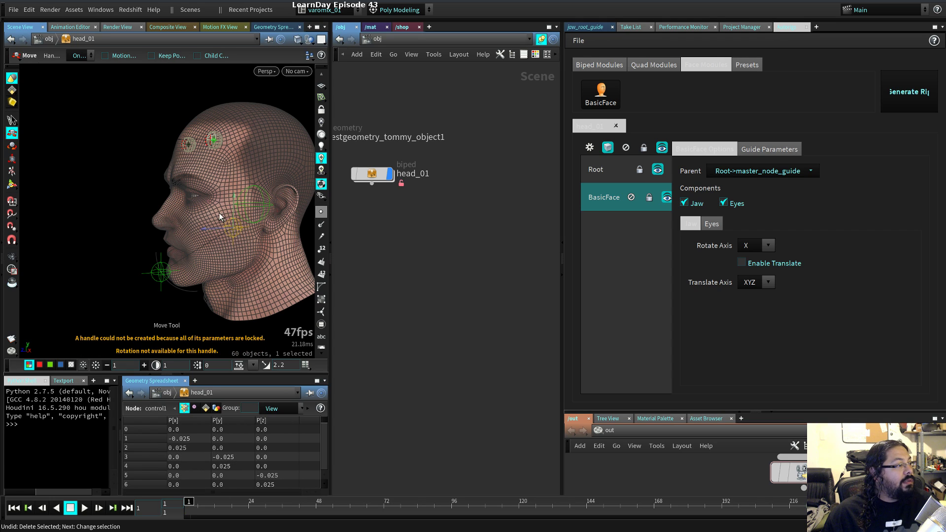
left_click_drag(219, 212, 246, 253)
middle_click_drag(246, 253, 237, 259)
right_click_drag(238, 259, 286, 269)
left_click_drag(205, 201, 210, 235)
left_click(118, 315)
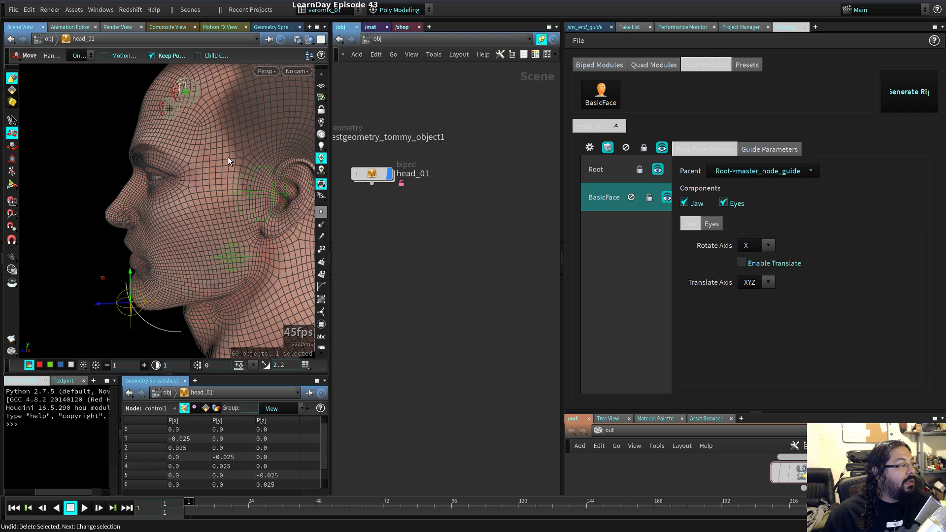
- Move the main eye root guide down from the forehead and align the eye guides with Tommy's eyes in front and side views
left_click_drag(227, 158, 176, 173)
left_click(175, 173)
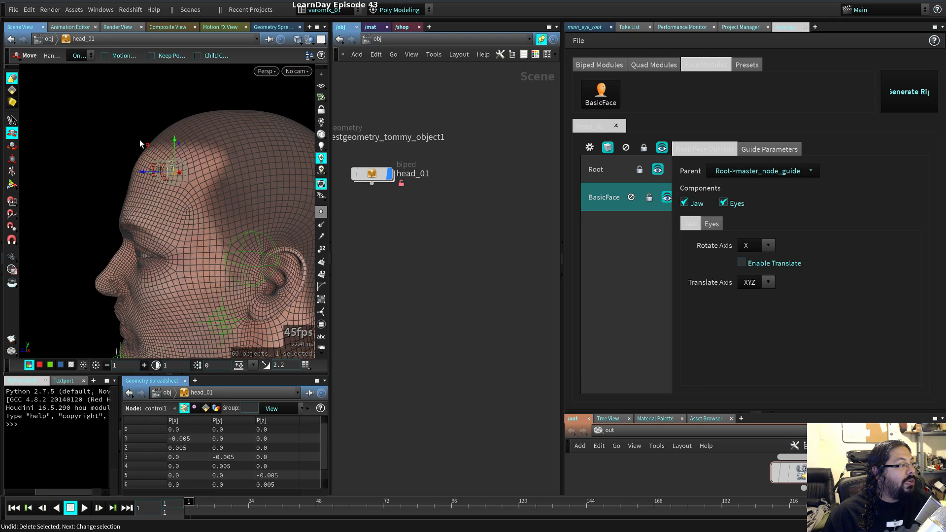
left_click_drag(147, 144, 123, 230)
left_click_drag(96, 296, 207, 194)
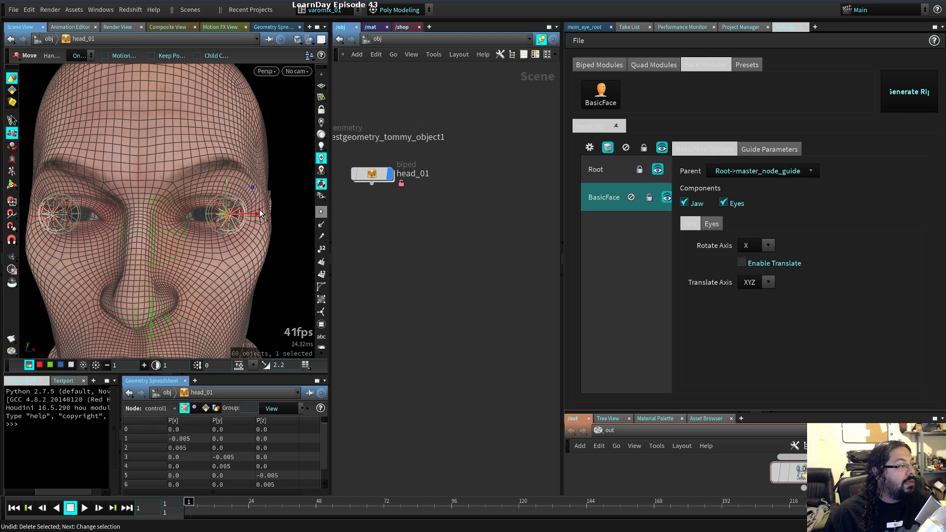
left_click_drag(260, 215, 235, 188)
left_click_drag(264, 243, 207, 247)
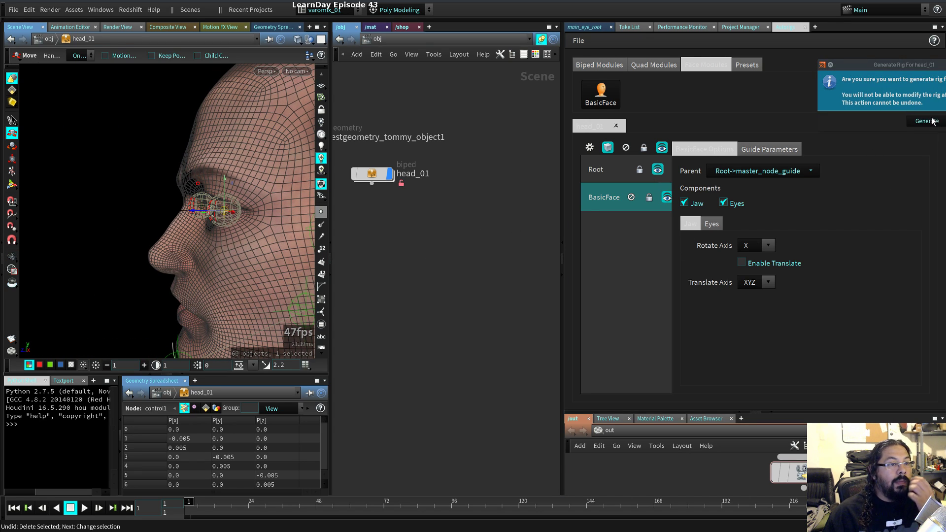
- Generate the head_01 rig, dismiss the completion notice and show the rig's parameters
left_click(931, 122)
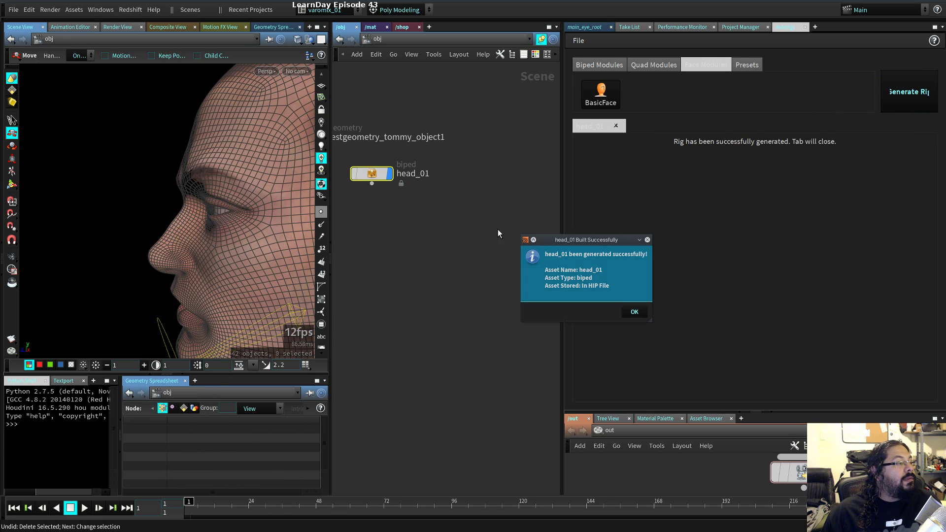
left_click(635, 312)
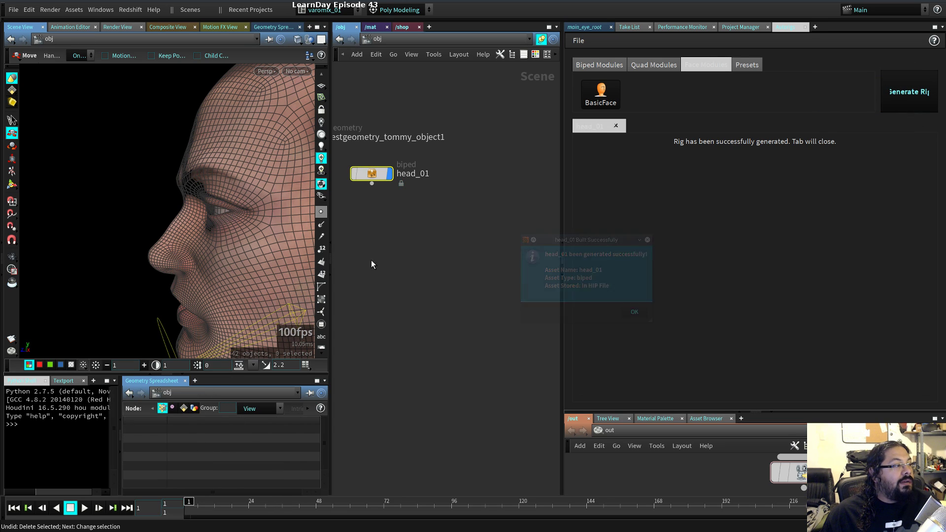
left_click(584, 29)
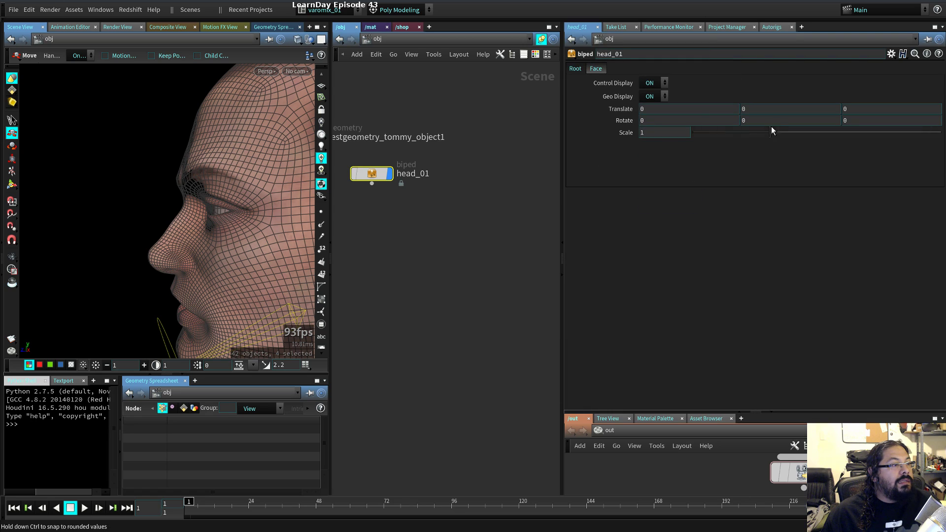
- Set Jaw Rotate X in the head_01 Face parameters to -6.27 with the head in side view
left_click(595, 68)
left_click_drag(823, 118, 795, 120)
right_click_drag(277, 253, 196, 253, "alt")
middle_click_drag(196, 253, 146, 229, "alt")
left_click_drag(378, 176, 470, 178)
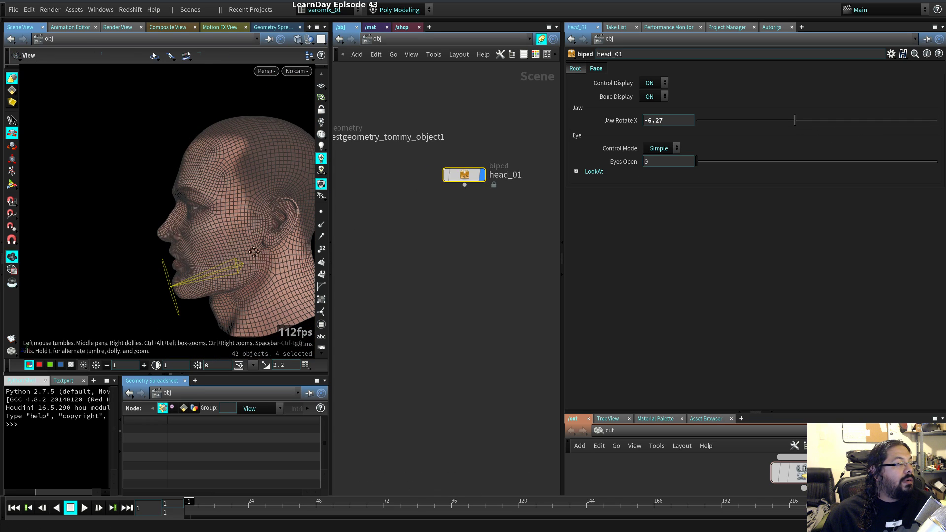
middle_click_drag(263, 258, 234, 229, "alt")
- Look at the source network inside testgeometry_tommy_object1 and return to the object level
middle_click_drag(422, 190, 541, 195)
double_click(423, 143)
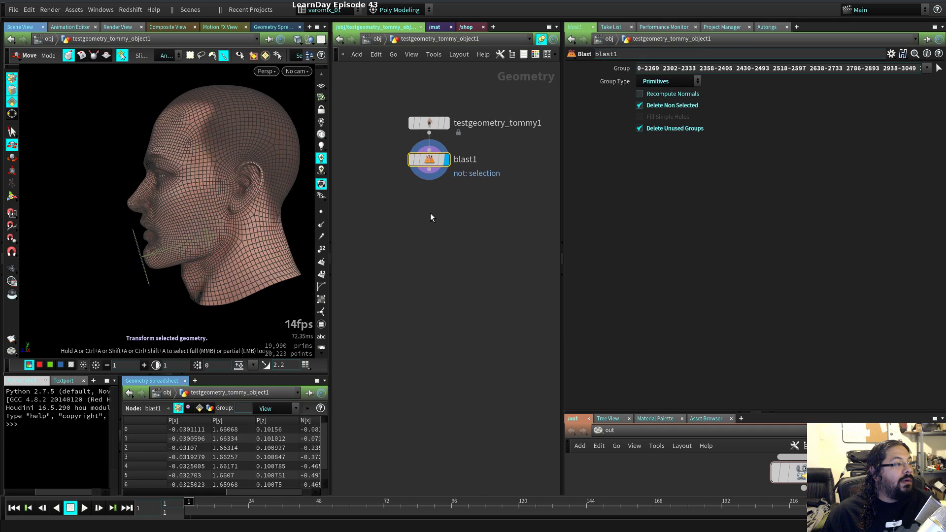
key("u")
middle_click_drag(492, 187, 417, 204)
left_click_drag(516, 199, 426, 215)
- Select the rig's jaw control and swing Jaw Rotate X to about -18.43 to test the mesh deformation
left_click_drag(182, 241, 202, 251, "alt")
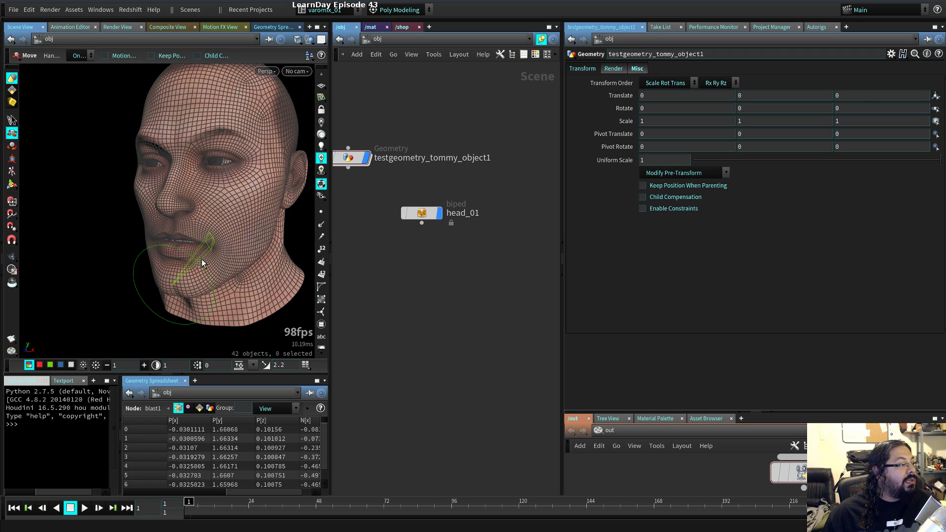
left_click(201, 260)
key("r")
left_click_drag(794, 120, 772, 120)
left_click_drag(710, 122, 752, 130)
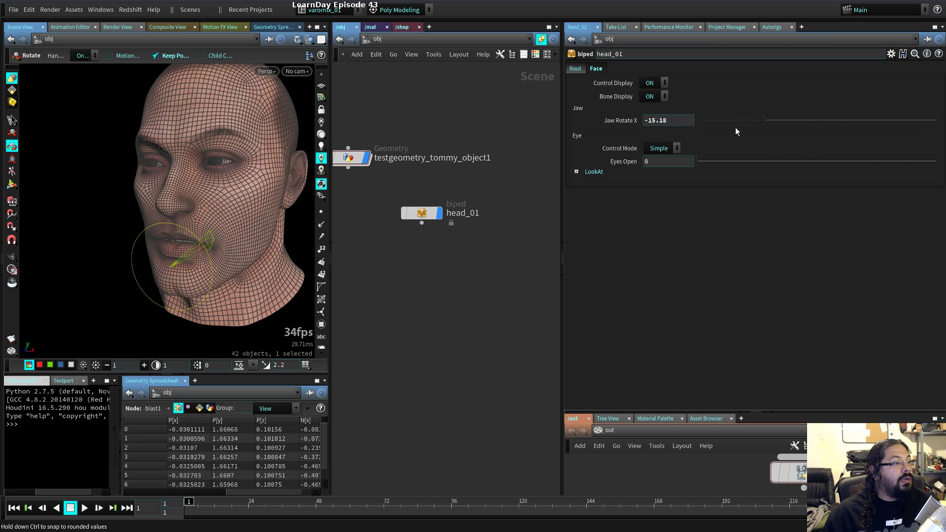
- Try changing the head_01 rig's Scale in its Root parameters, and undo the scale change
left_click(575, 69)
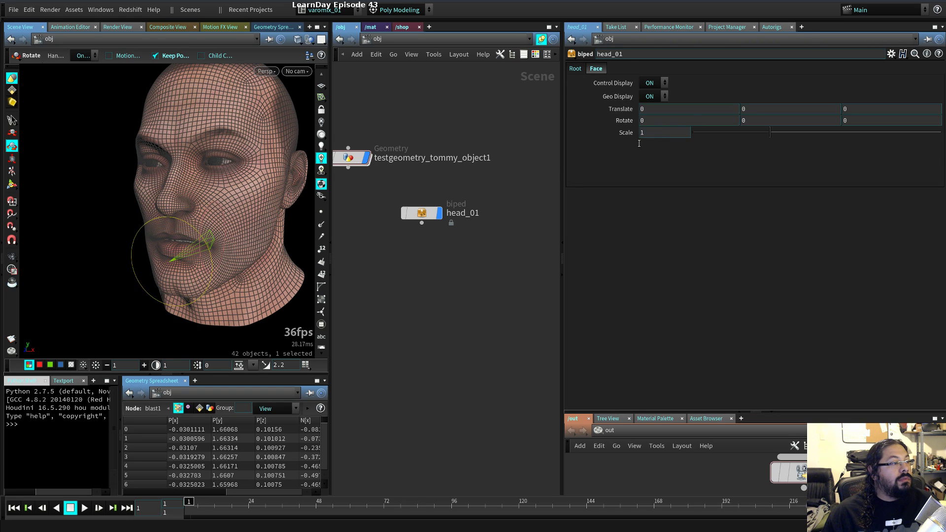
left_click_drag(348, 157, 458, 166)
left_click_drag(768, 132, 781, 136)
key("ctrl+z")
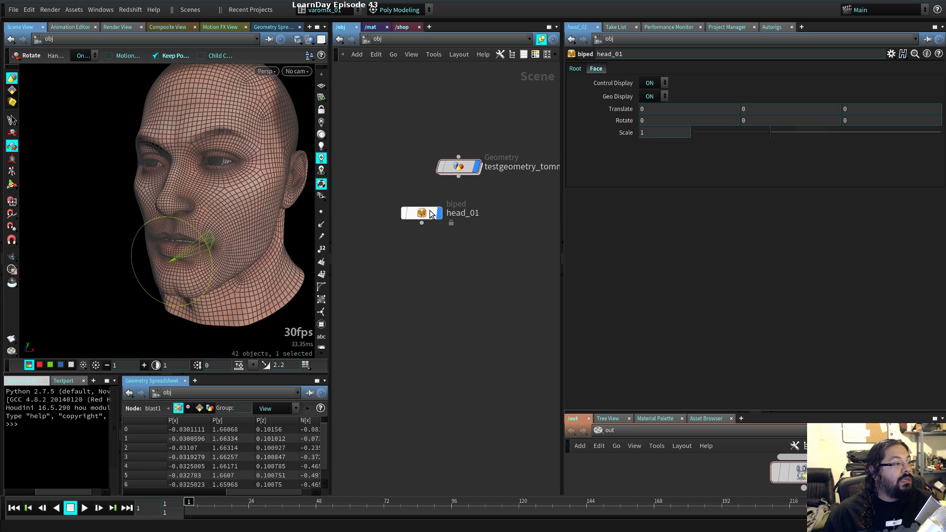
- Open the geo_skin object inside head_01 and examine its capture and deform network around the geoFile node
double_click(430, 212)
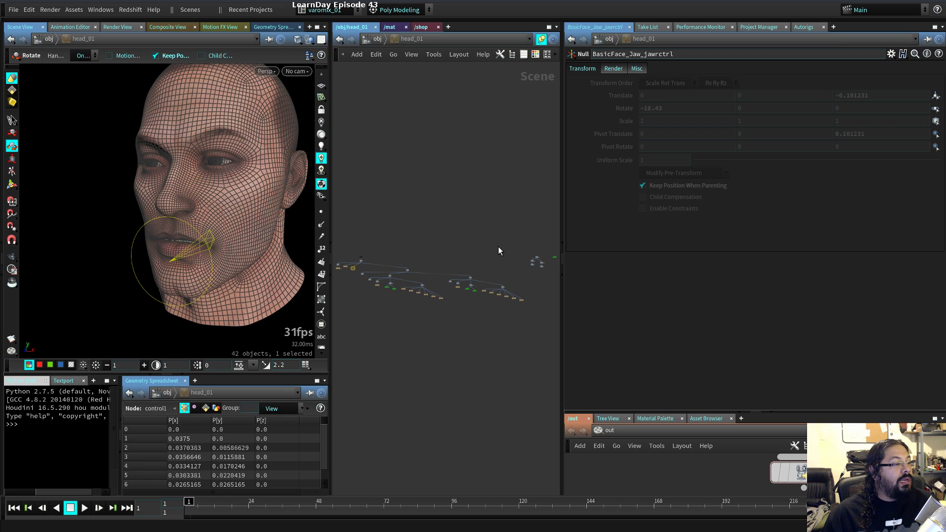
scroll(500, 247, "up", 5)
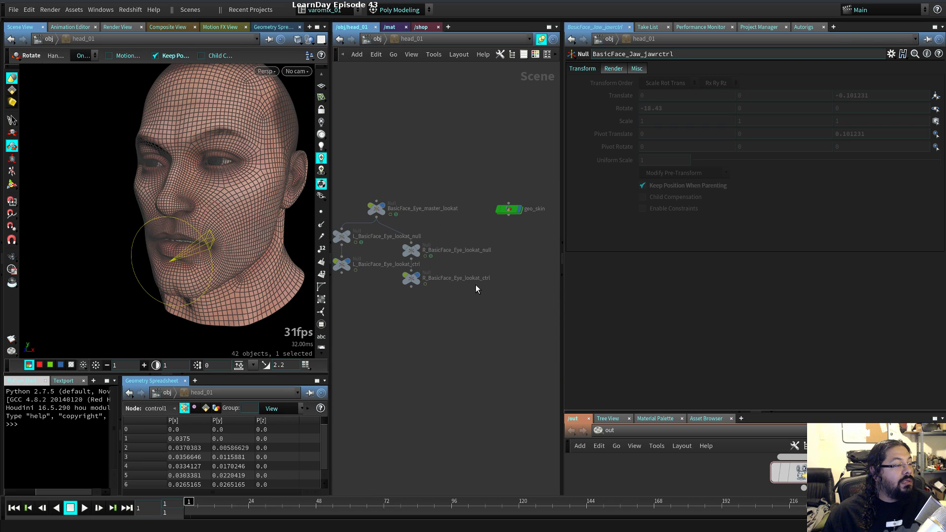
double_click(509, 209)
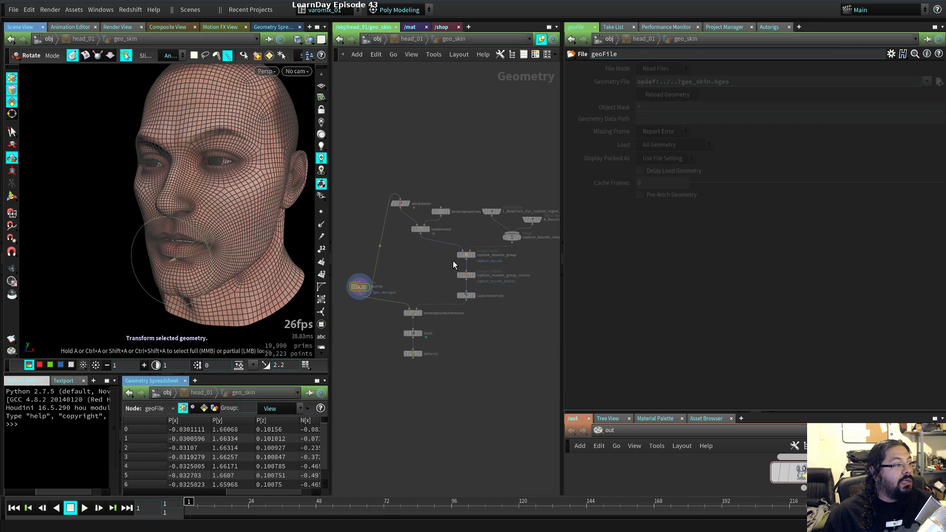
left_click_drag(359, 287, 367, 181)
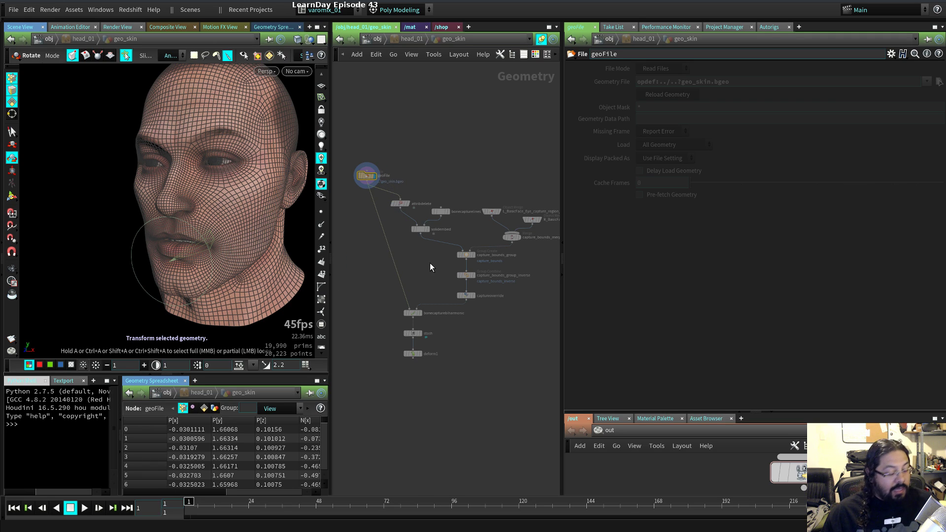
- Return to the object level and delete the generated head_01 rig
key("u")
key("u")
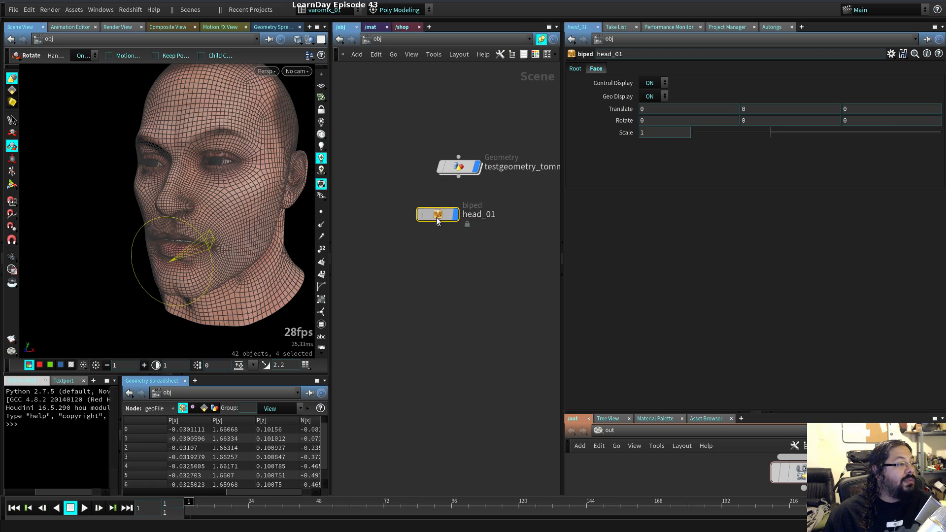
key("Delete")
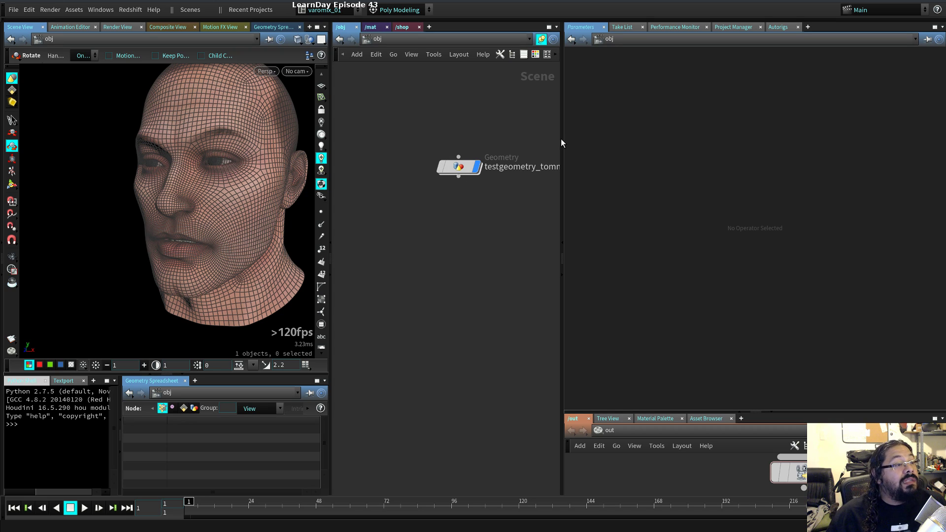
- Create a blank autorig asset head_01 from /obj/testgeometry_tommy_object1 with Biharmonic capture and Enable Capture/Deform turned on
left_click_drag(561, 143, 643, 111)
left_click(859, 26)
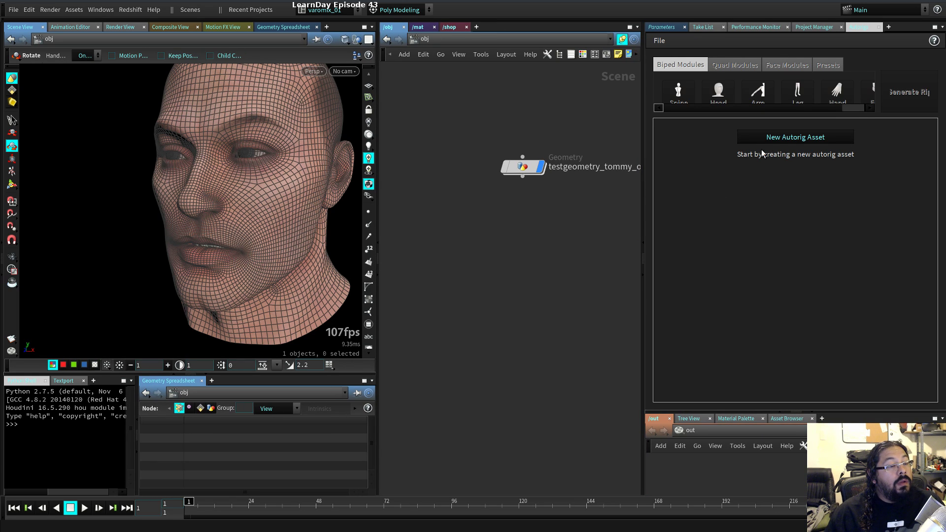
left_click(813, 137)
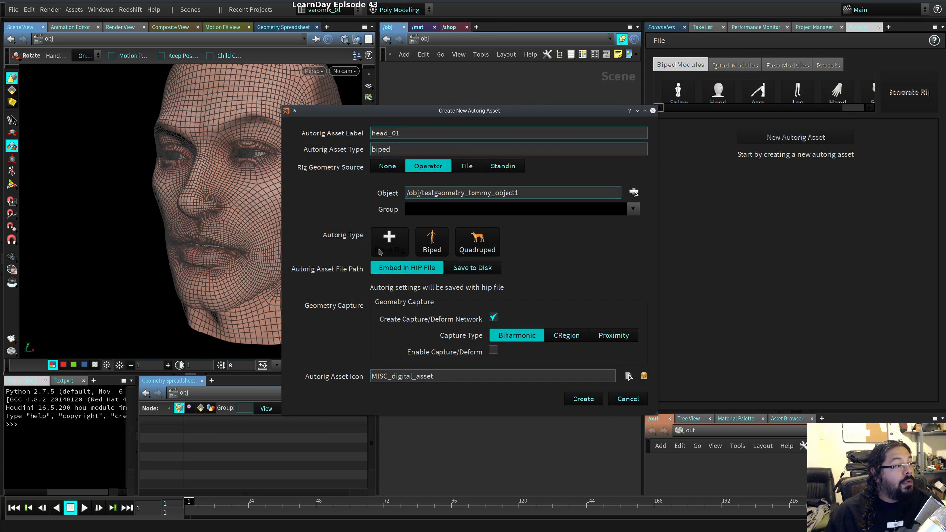
left_click(433, 167)
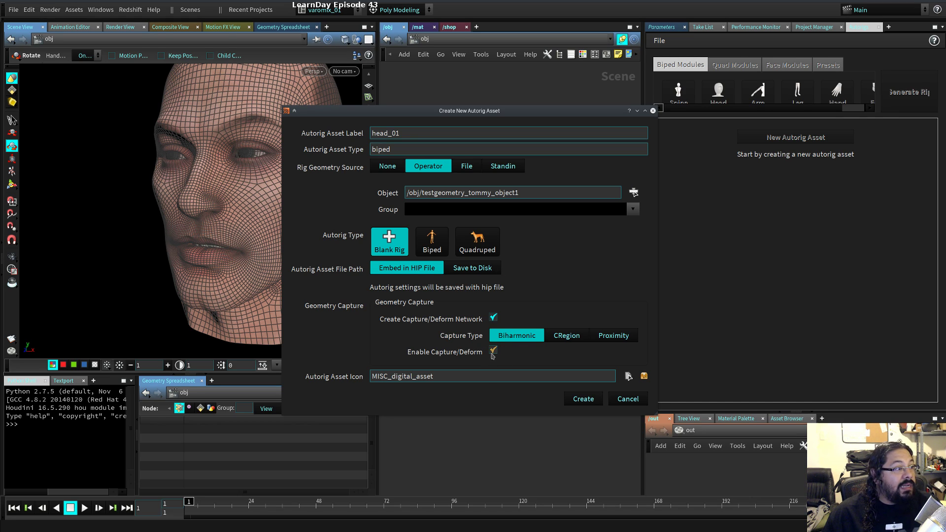
left_click(582, 398)
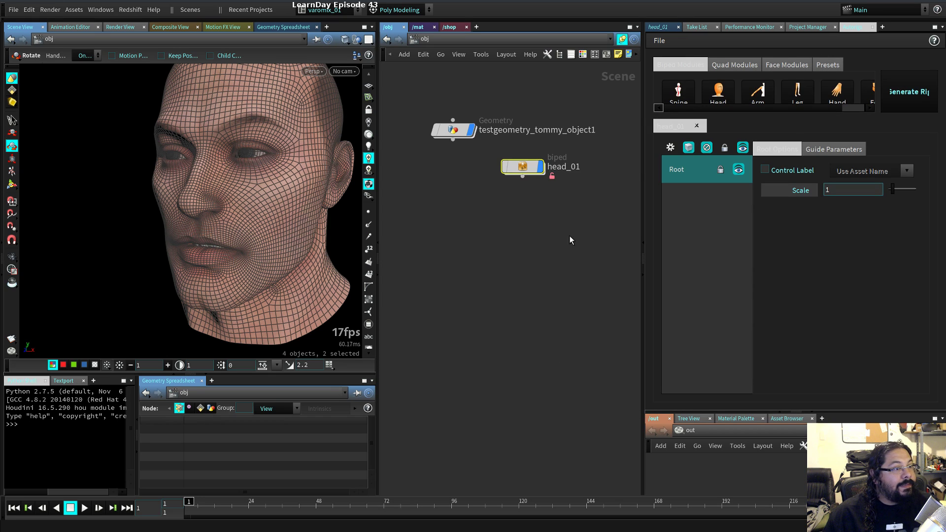
- Add the BasicFace module to head_01 and position its jaw root guide at the jaw hinge and jaw end guide at the chin
left_click(786, 65)
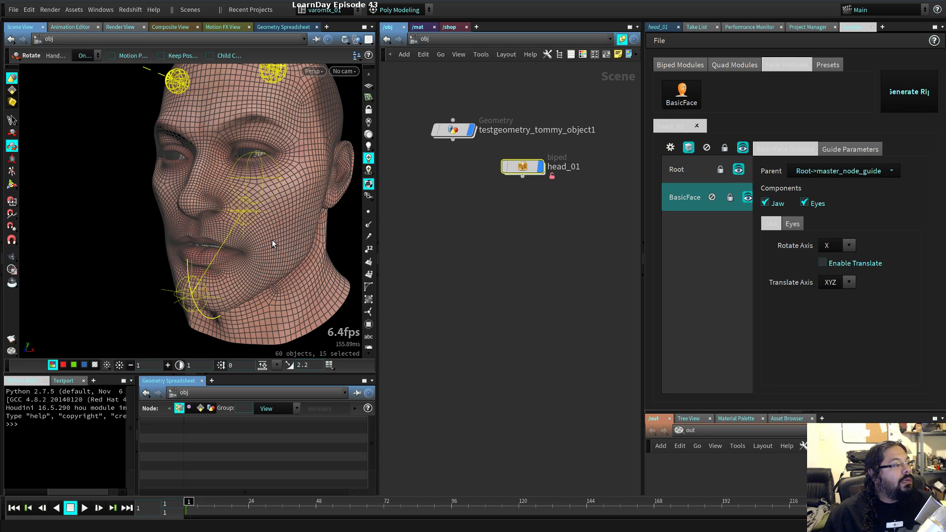
left_click(254, 215)
left_click_drag(299, 279, 280, 211, "alt")
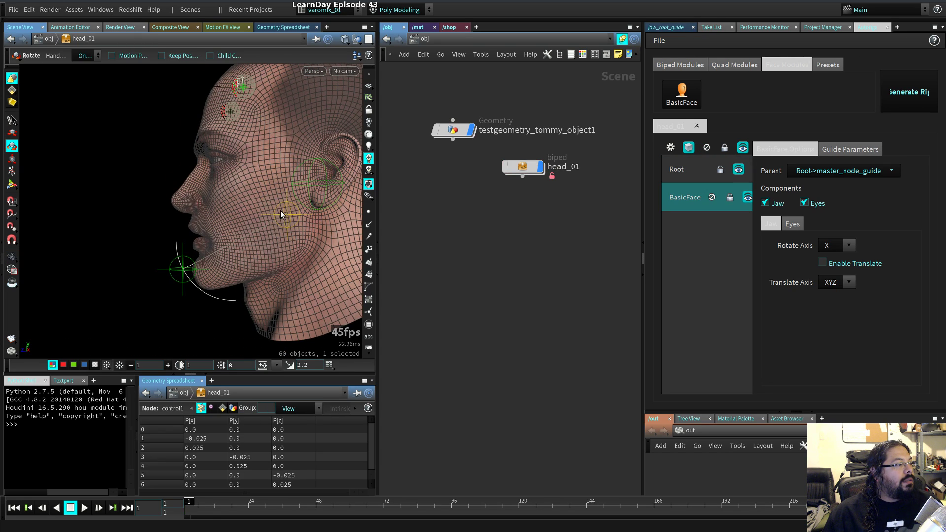
key("t")
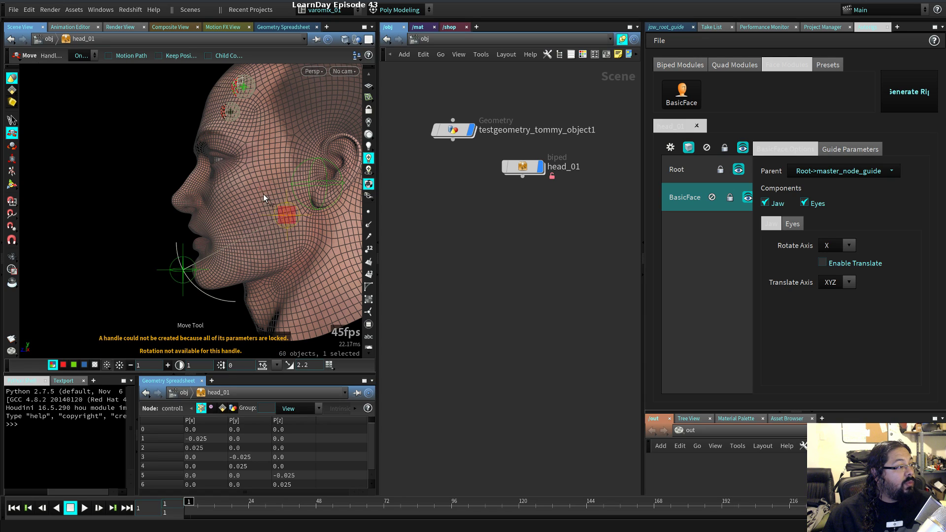
left_click(186, 288)
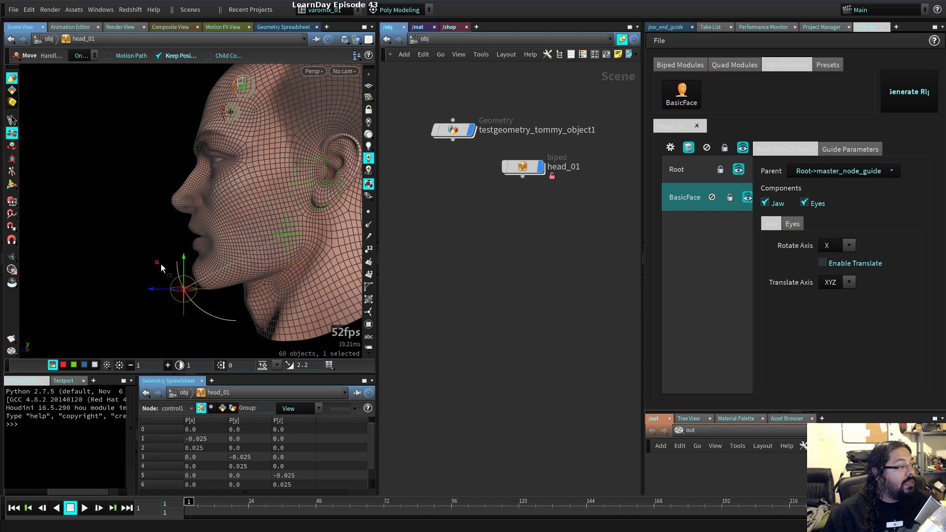
left_click_drag(173, 268, 251, 150, "alt")
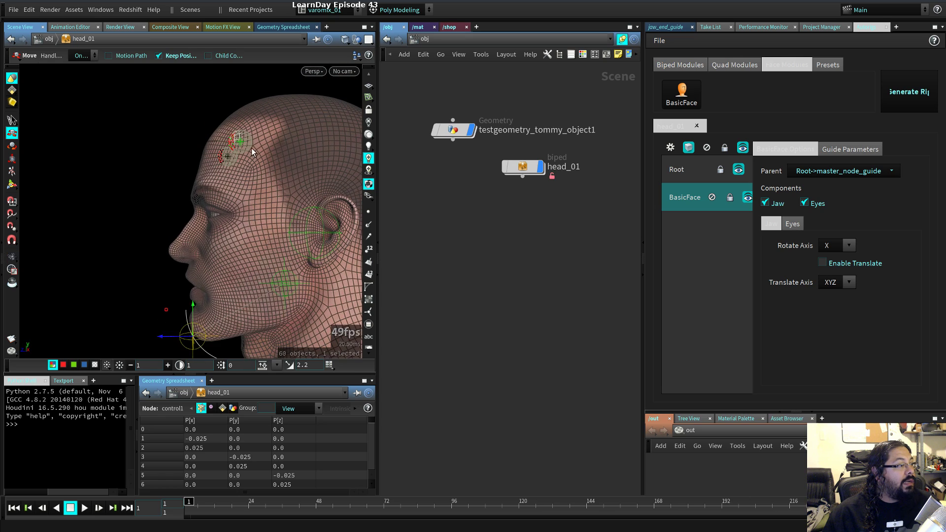
- Place the main eye root guide so the eye guides sit at Tommy's eyes, and generate the head_01 rig
left_click(194, 196)
left_click_drag(197, 207, 244, 195, "alt")
mouse_move(553, 170)
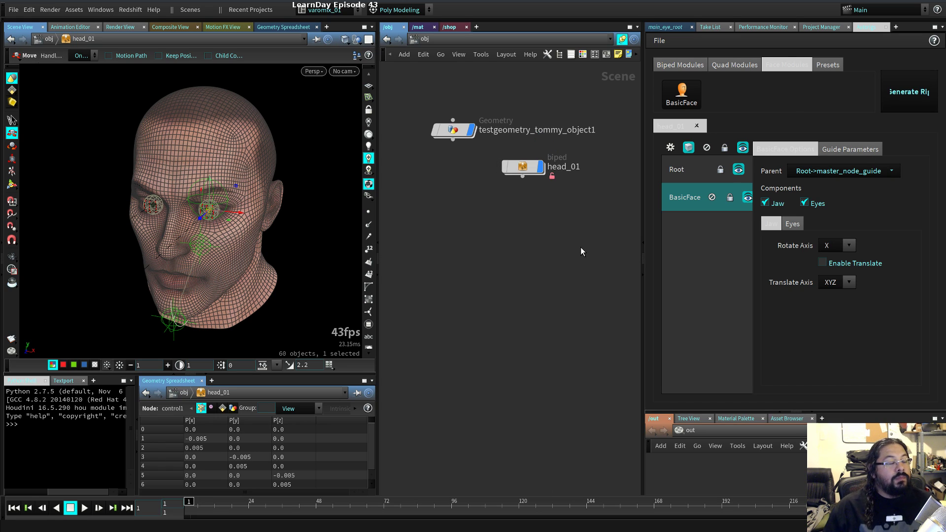
left_click(929, 129)
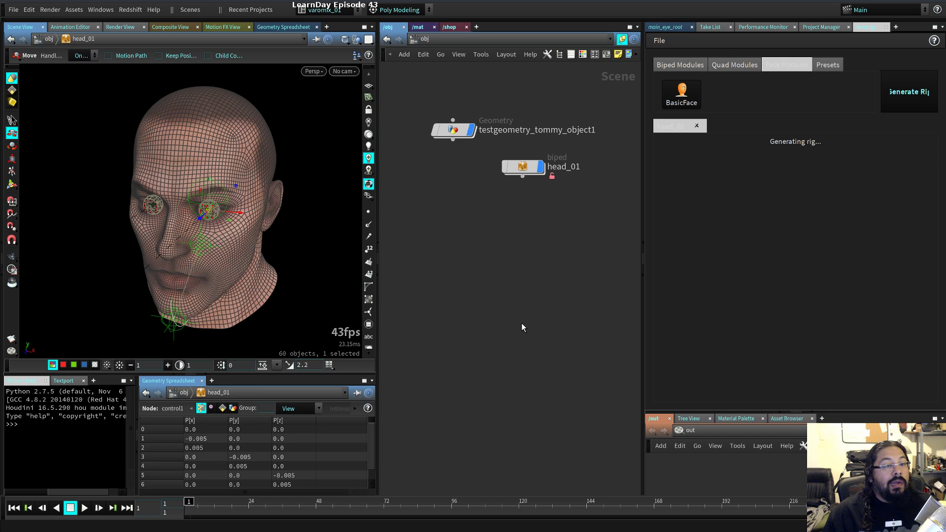
left_click(568, 362)
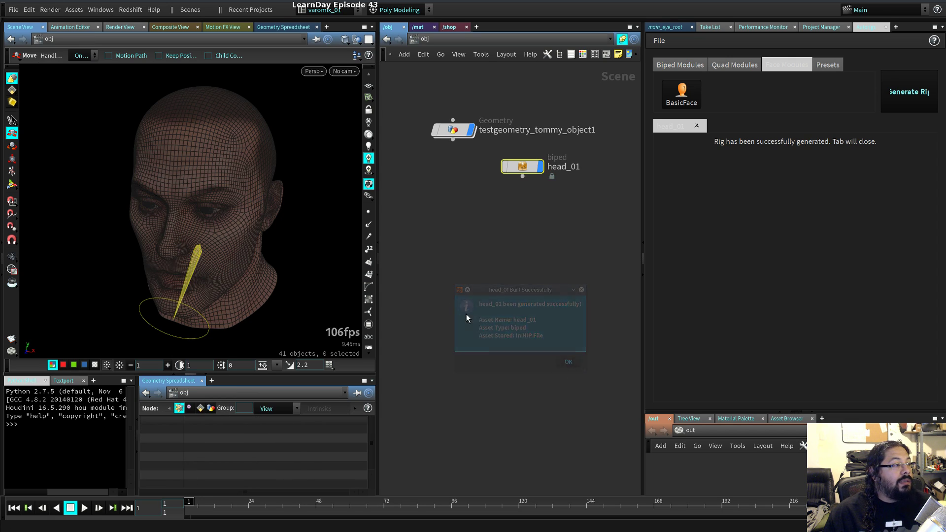
left_click(667, 20)
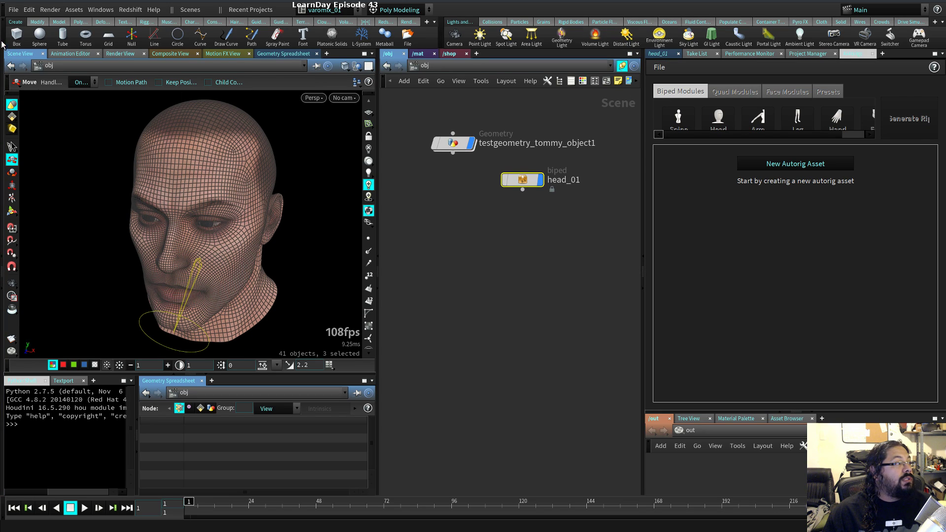
left_click(434, 48)
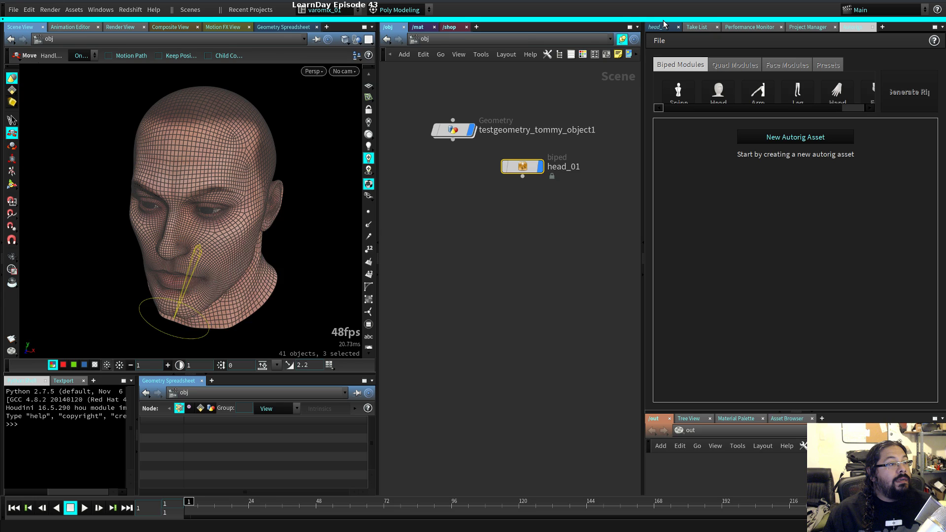
left_click(666, 19)
left_click(3, 46)
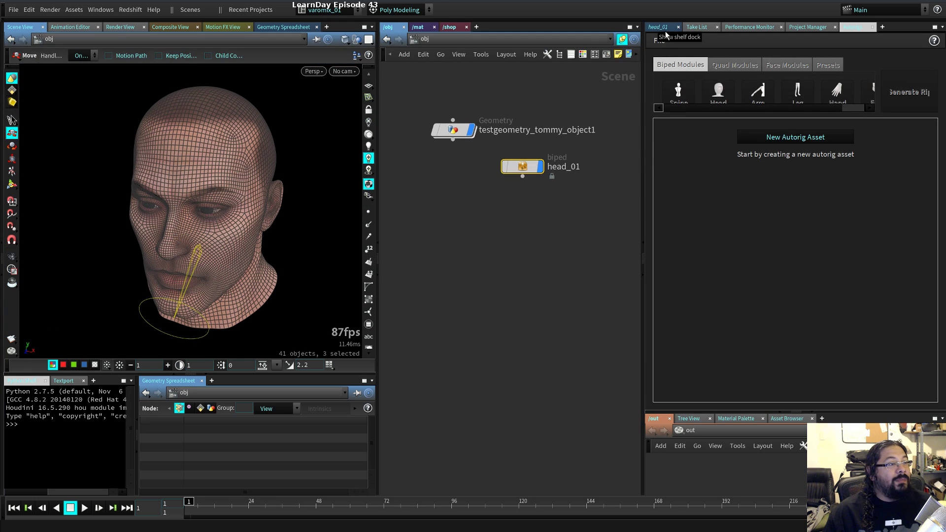
- Show head_01's face controls and set Jaw Rotate X to -25.4
left_click(659, 27)
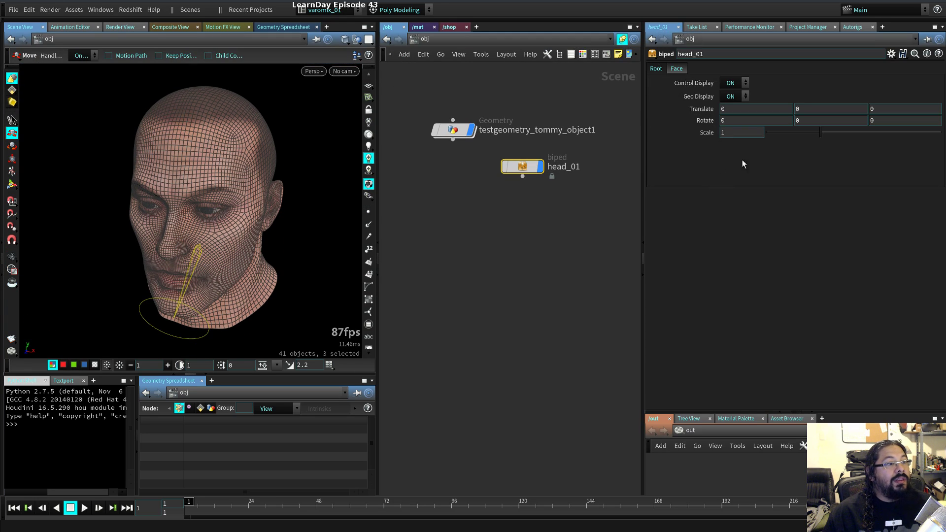
left_click(683, 70)
left_click_drag(851, 123, 793, 128)
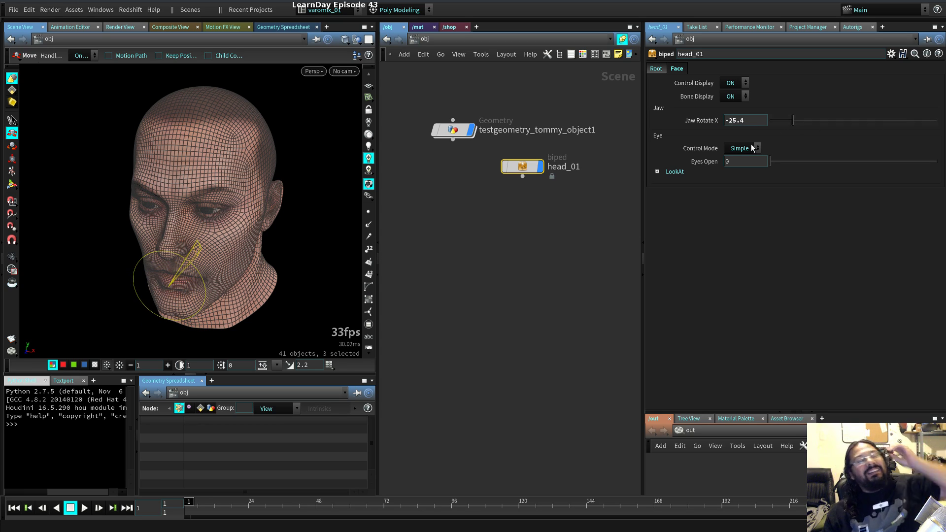
- Check the network inside testgeometry_tommy_object1, and allow editing of the contents of head_01
double_click(451, 137)
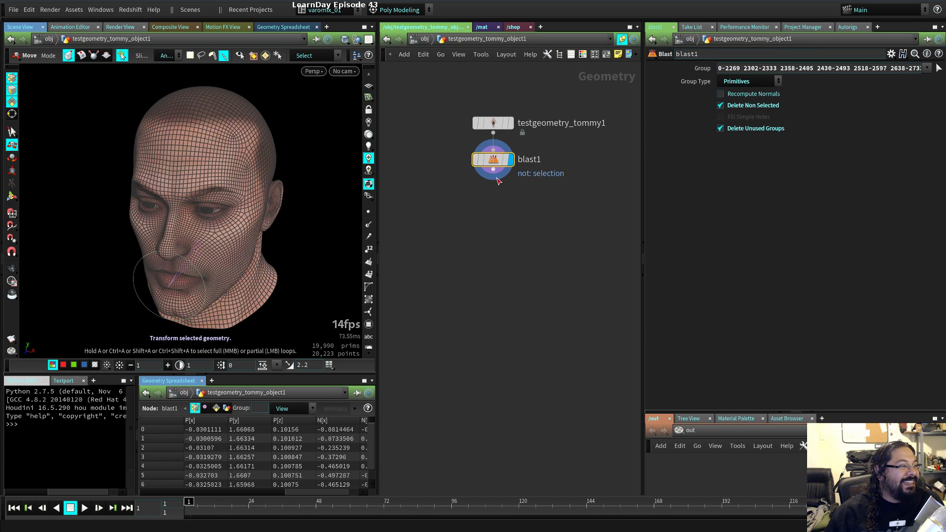
key("u")
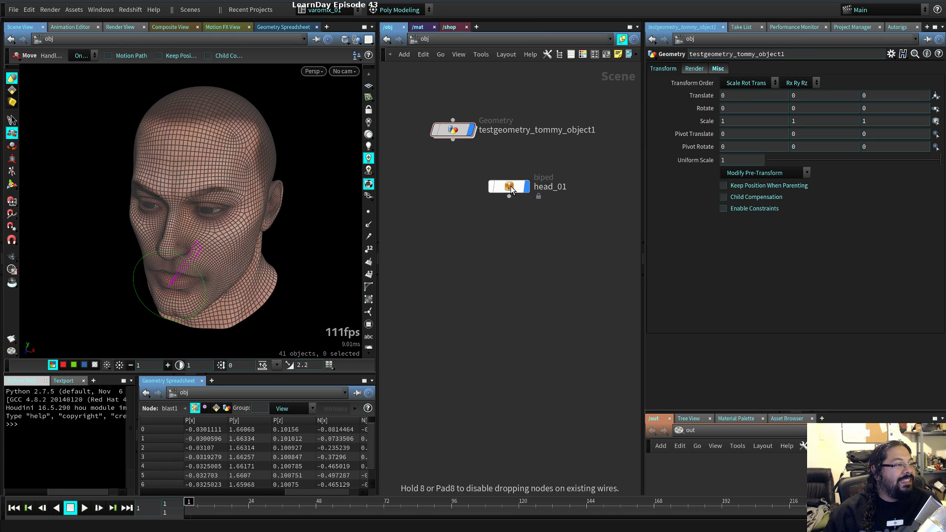
right_click(511, 185)
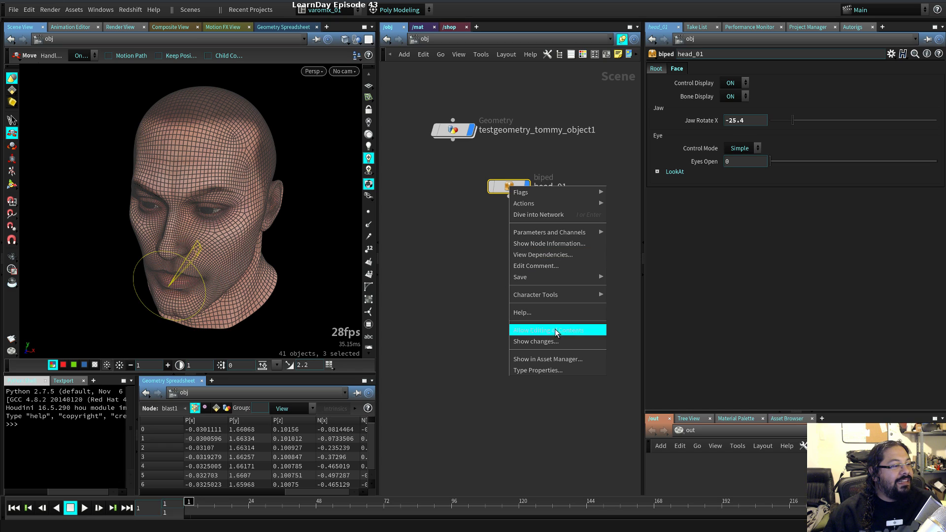
left_click(555, 331)
- Select the master_ctrl null inside the head_01 network and return to the object level
double_click(520, 185)
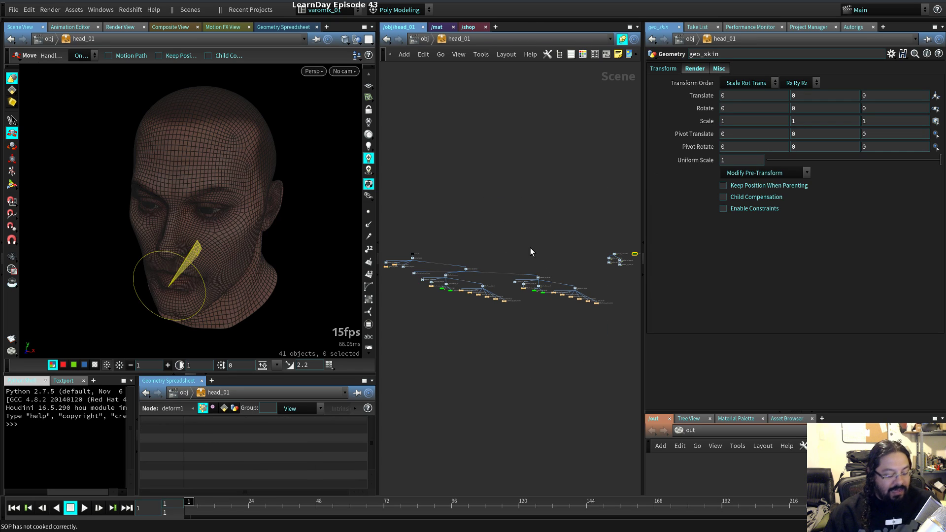
scroll(520, 233, "up", 6)
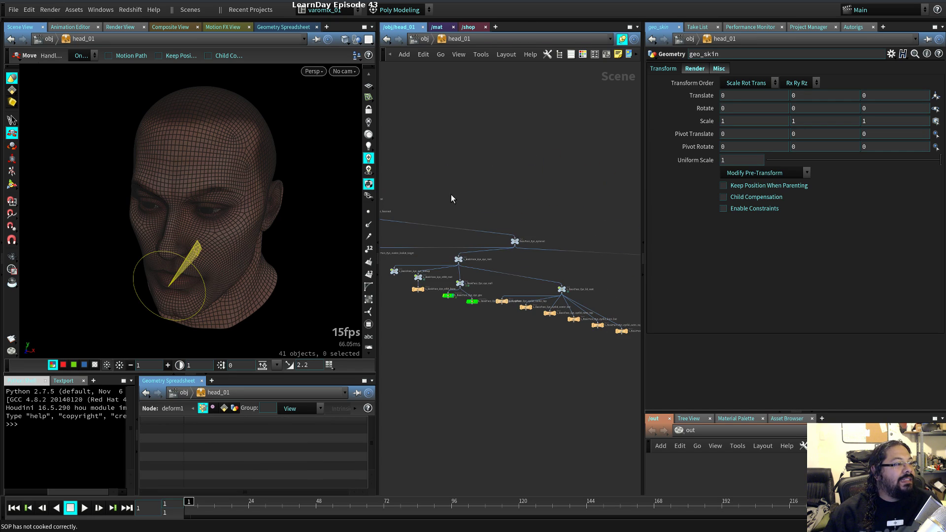
scroll(519, 232, "up", 5)
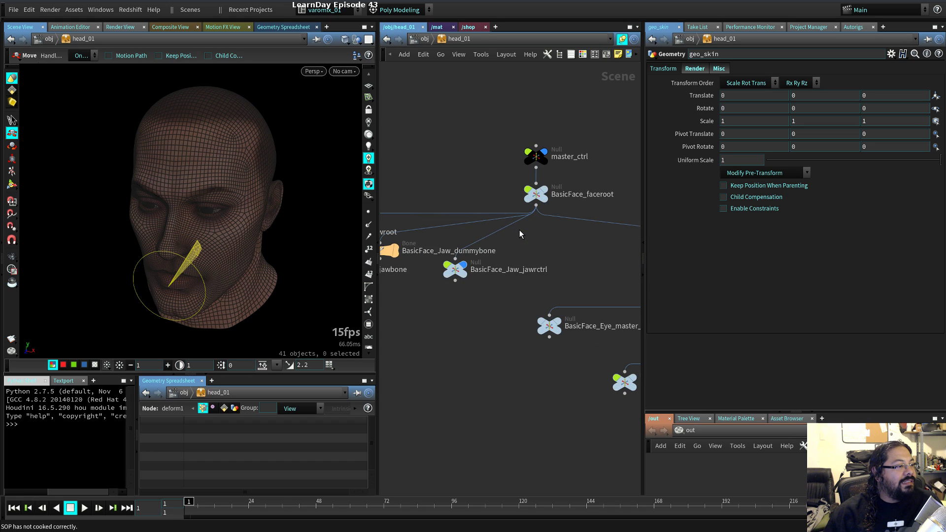
middle_click_drag(564, 254, 529, 267)
left_click(481, 188)
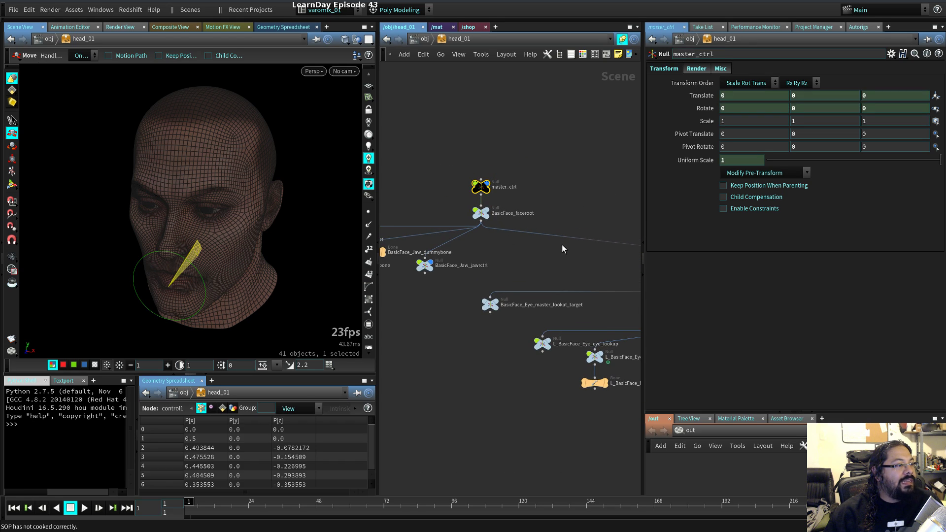
key("u")
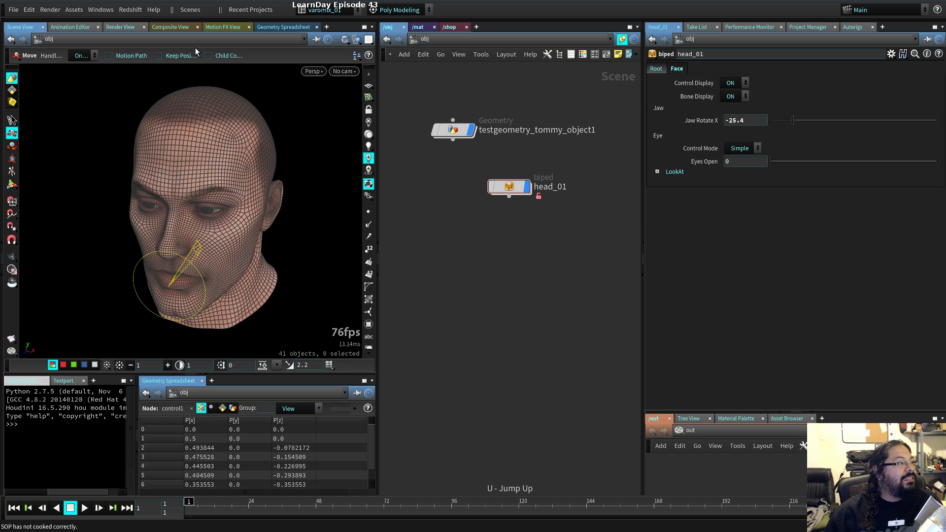
- Capture testgeometry_tommy_object1 with the Biharmonic Capture Geometry tool, using master_ctrl inside head_01 as the root of the capturing hierarchy
left_click(235, 17)
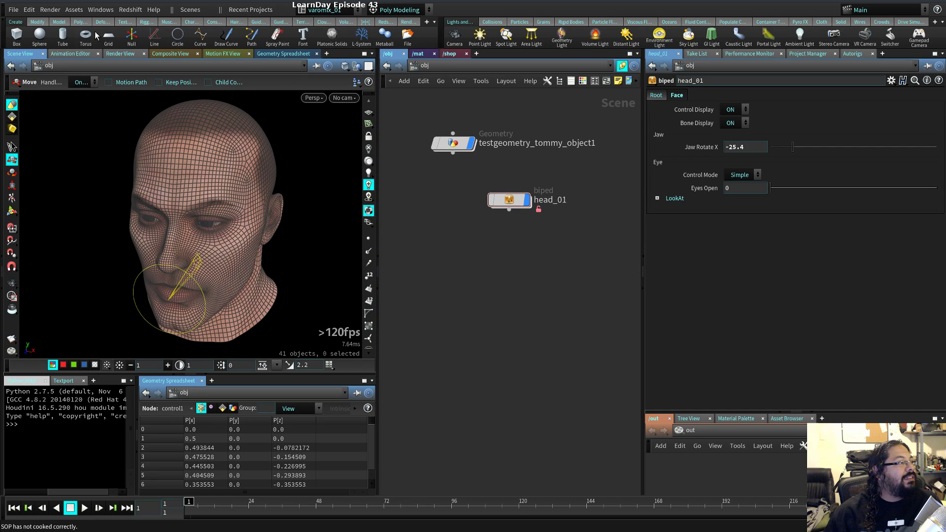
left_click(44, 22)
left_click(58, 22)
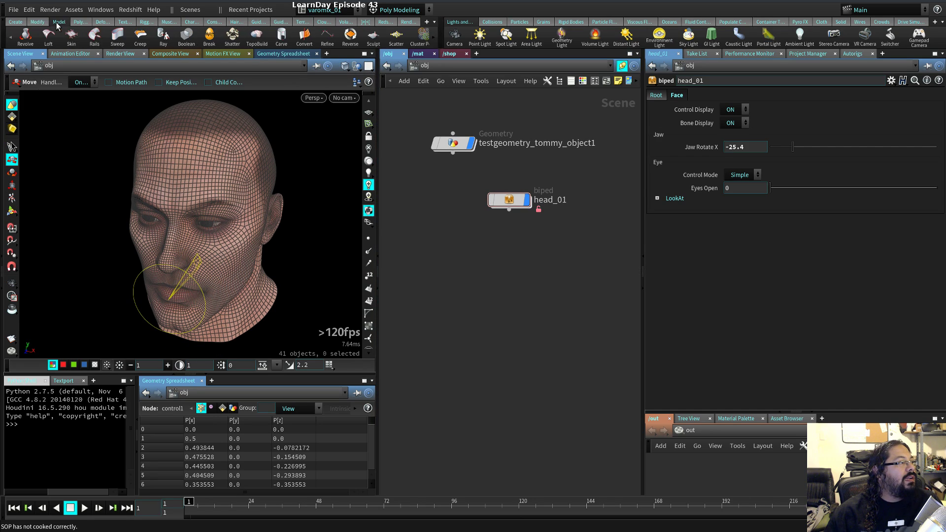
left_click(144, 22)
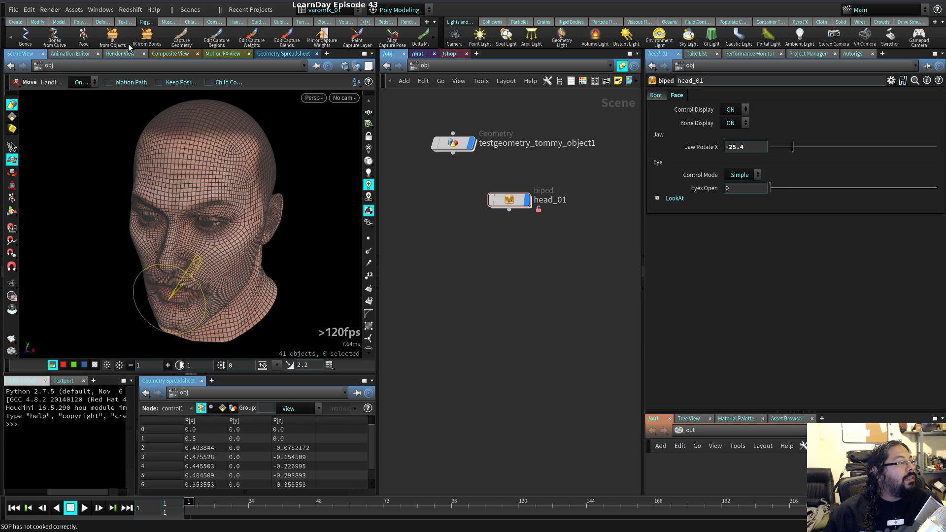
left_click(178, 44)
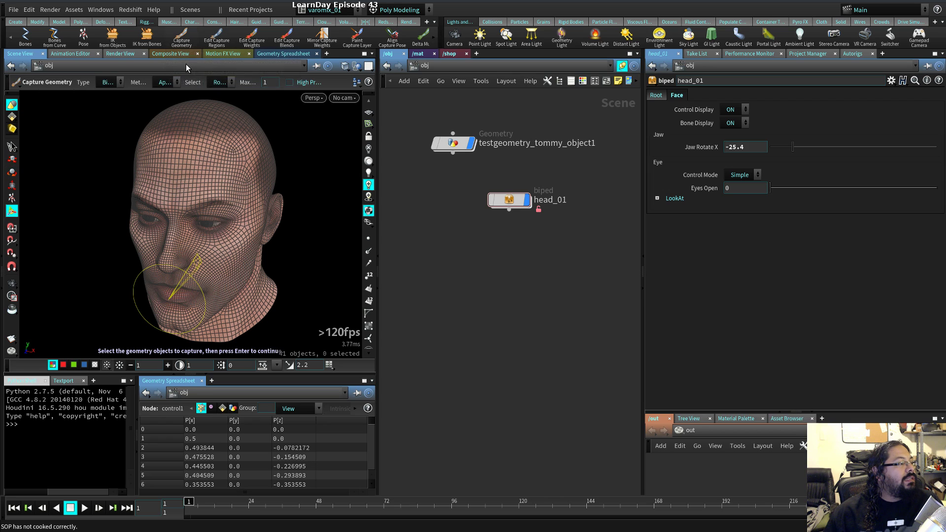
left_click(453, 144)
key("Return")
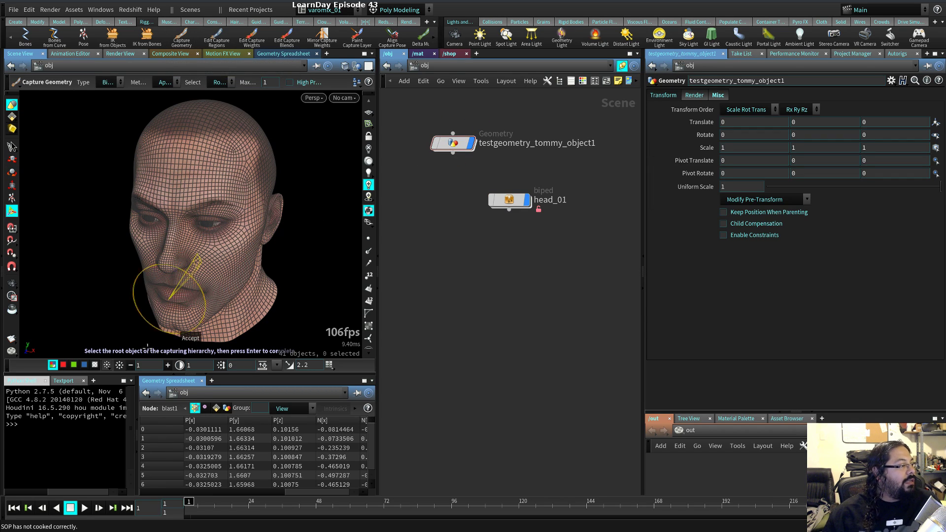
double_click(508, 200)
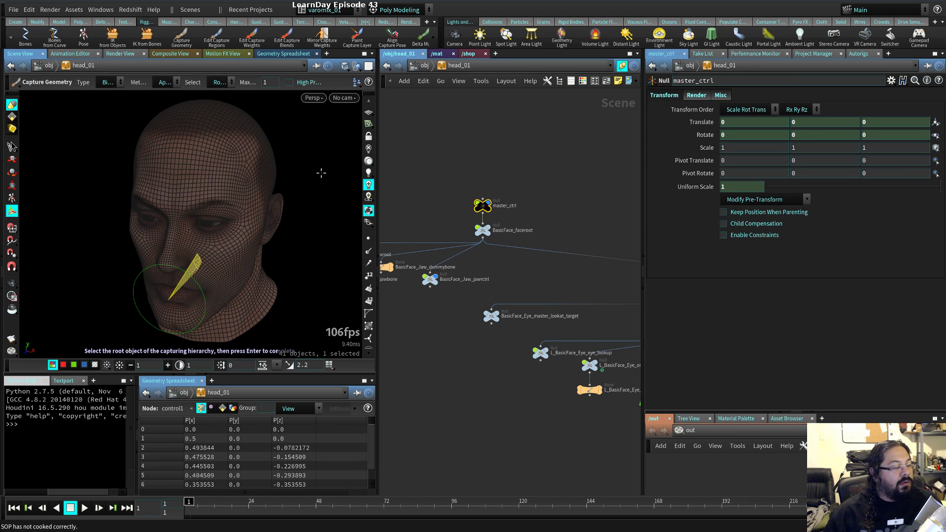
key("Return")
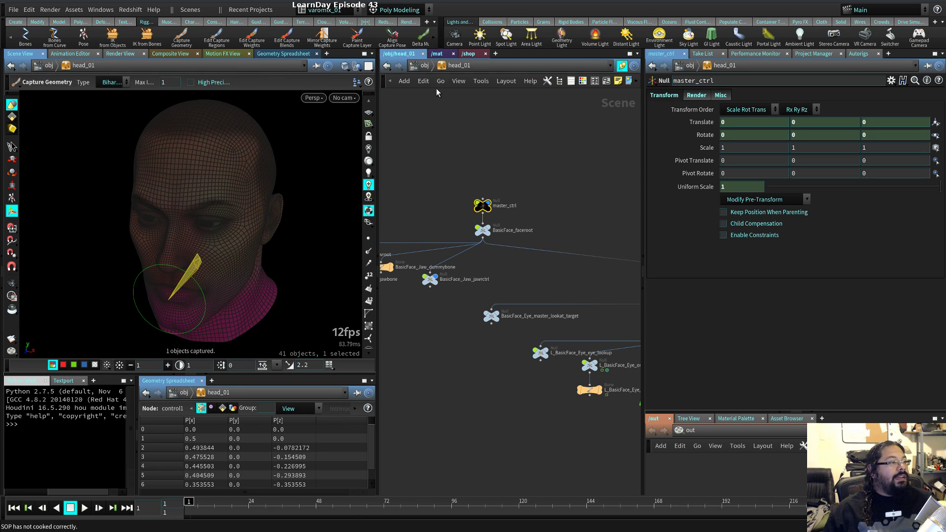
- Return to the object level, set head_01's Jaw Rotate X to 3.6 and examine the mouth's deformation up close
key("u")
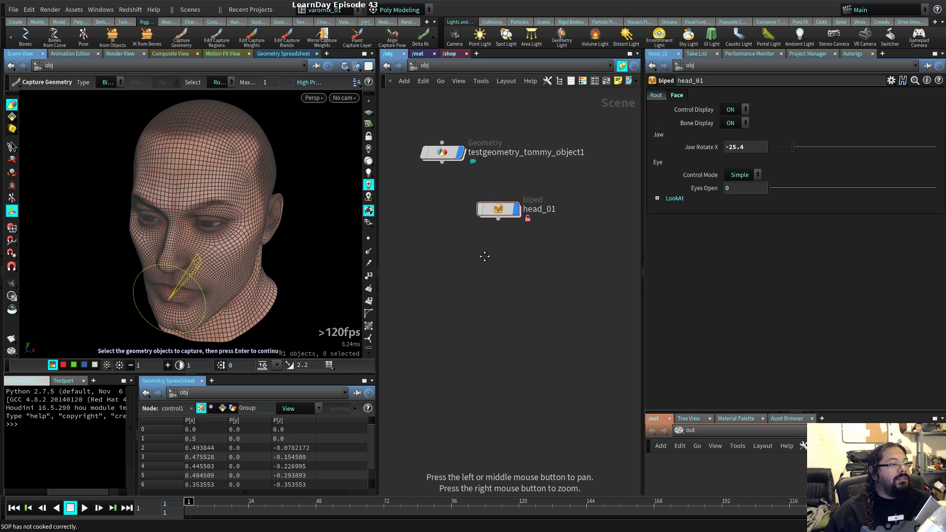
left_click_drag(793, 147, 861, 150)
left_click_drag(237, 275, 247, 247, "alt")
right_click_drag(246, 247, 314, 208, "alt")
left_click_drag(315, 208, 272, 210, "alt")
right_click_drag(272, 209, 275, 222, "alt")
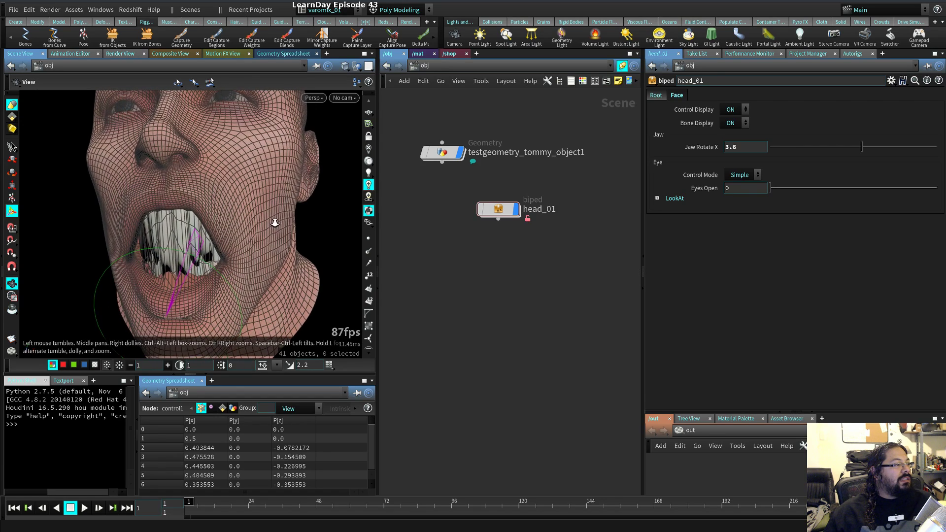
- Reset Jaw Rotate X to its default, and set it to -27.8
left_click_drag(861, 147, 769, 151)
middle_click(767, 152, "ctrl")
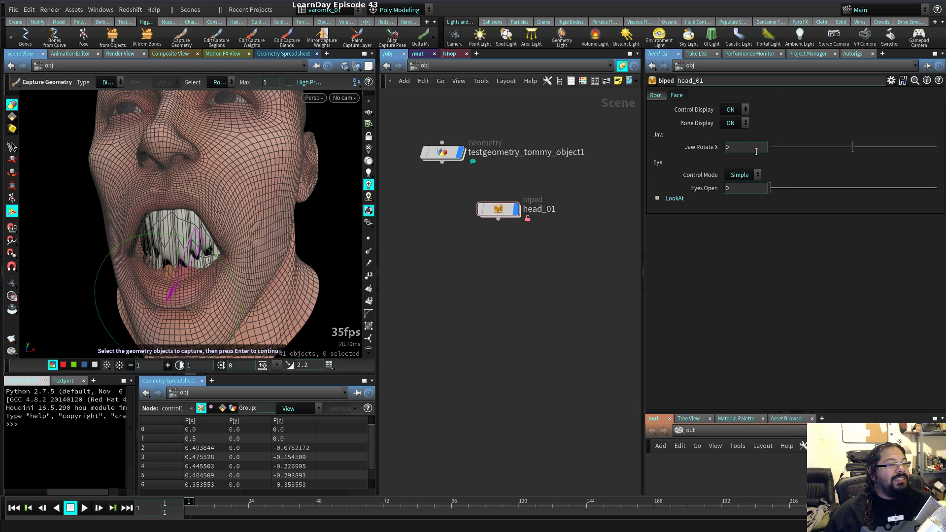
left_click_drag(840, 145, 787, 145)
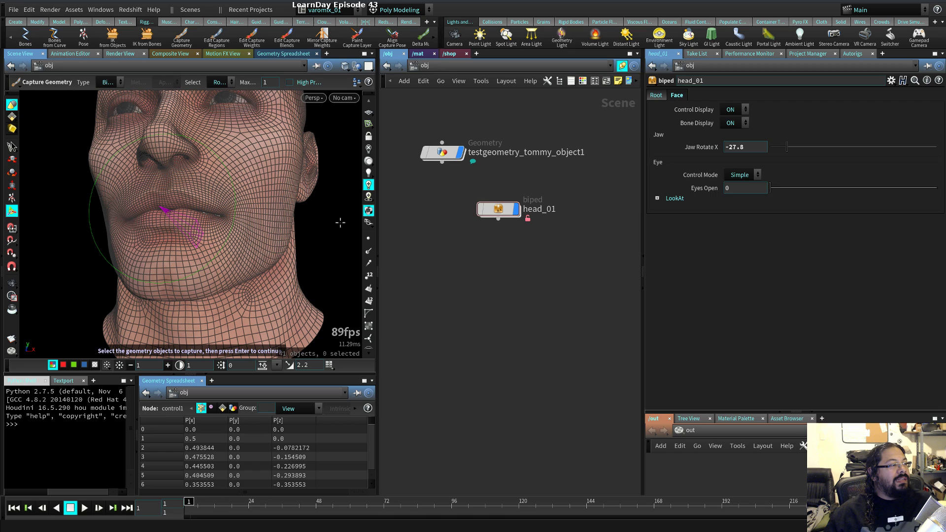
- Try the face rig's Eyes Open control in Simple mode and examine Tommy's eyes from several angles
left_click(655, 95)
left_click(676, 95)
left_click(733, 110)
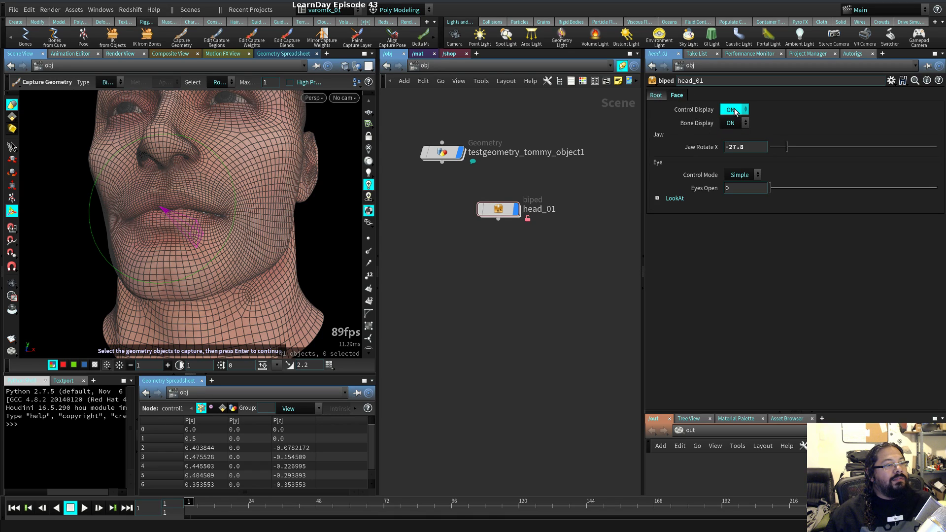
left_click(744, 176)
left_click(745, 175)
left_click(776, 186)
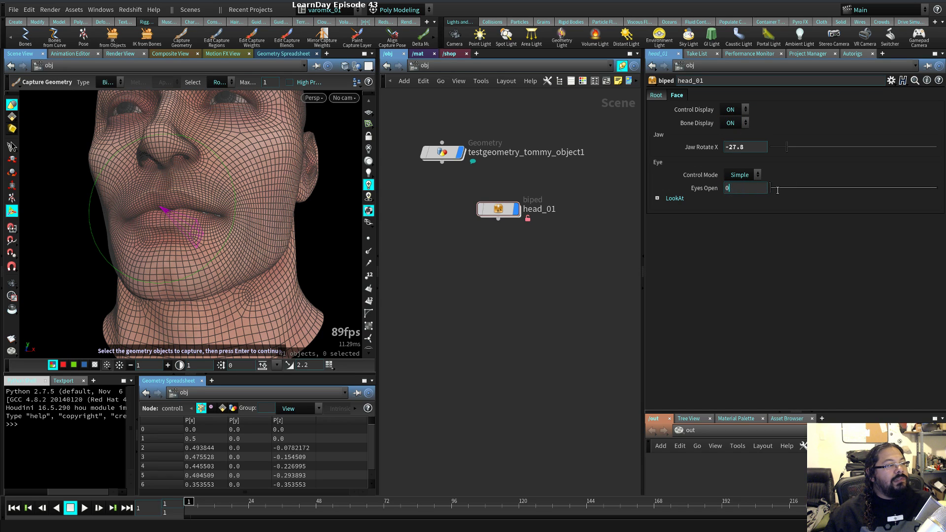
mouse_move(780, 189)
left_mouse_down()
mouse_move(927, 189)
mouse_move(797, 204)
mouse_move(919, 209)
mouse_move(768, 192)
left_mouse_up()
key("Escape")
scroll(275, 248, "up", 10)
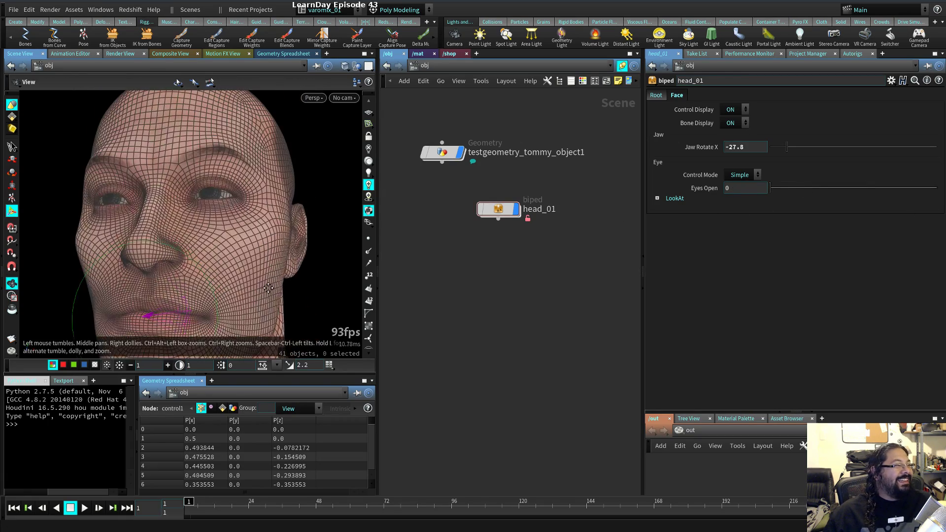
scroll(236, 278, "down", 8)
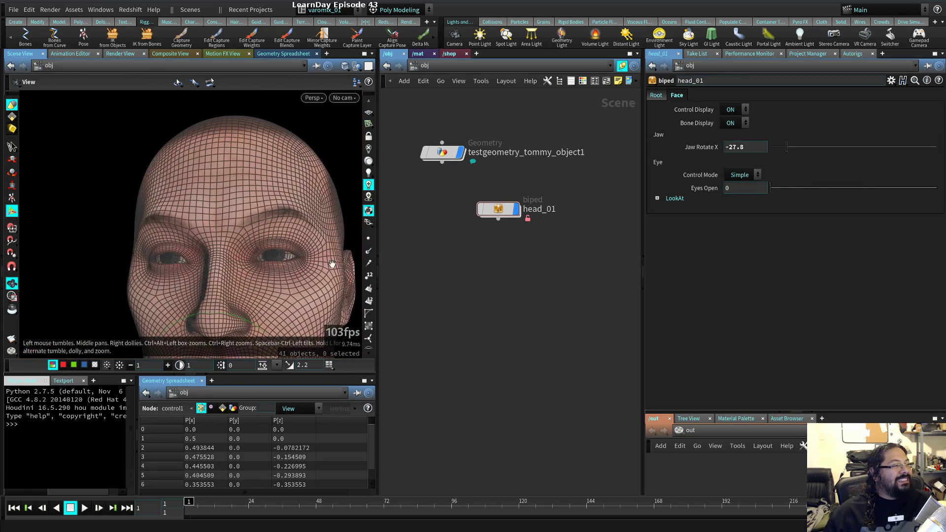
left_click_drag(283, 262, 202, 204)
left_click(181, 35)
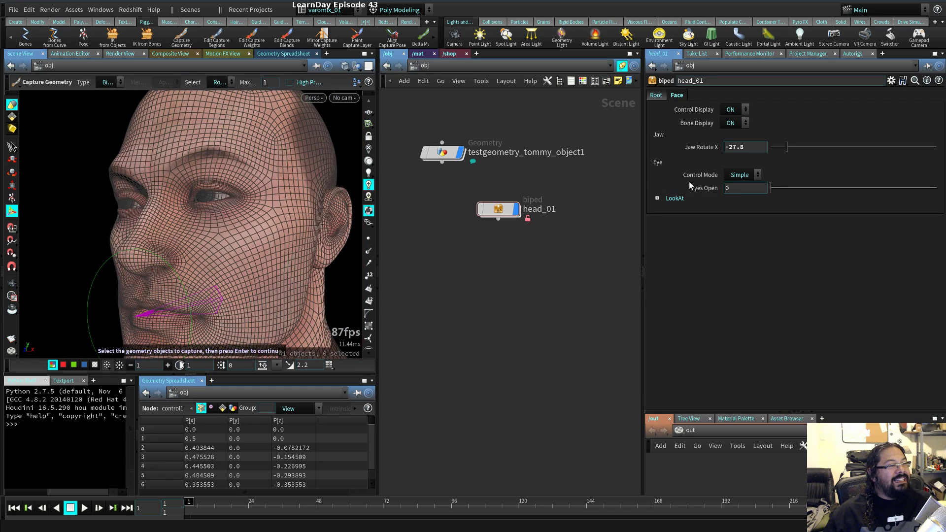
- Switch the eye Control Mode to Detail, setting L Eye Open to 0.144 and Convergence to 0.15
left_click(741, 176)
left_click(736, 197)
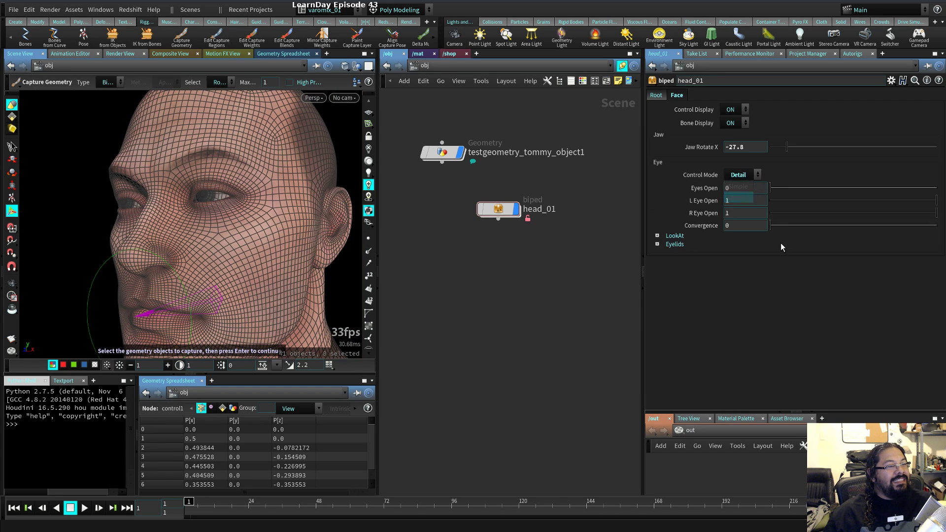
left_click_drag(771, 200, 787, 213)
left_click_drag(771, 225, 794, 225)
- Set Eyes Open to 1 and try the R Eye Open control while viewing the other side of the face
left_click_drag(775, 188, 938, 192)
left_click_drag(808, 211, 938, 213)
key("Escape")
left_click_drag(234, 239, 273, 235)
left_click_drag(936, 213, 938, 239)
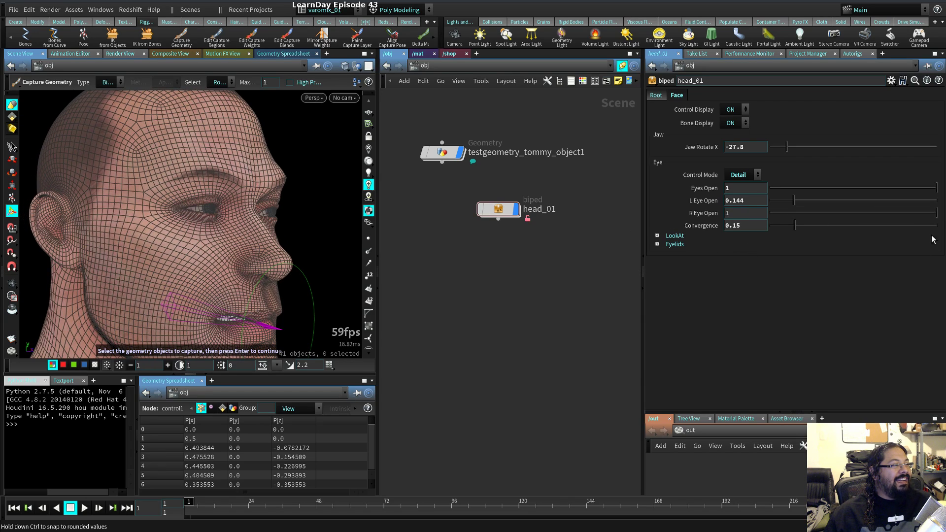
- Set Convergence to 0.494, the eyelids' Eyeball Influence to 0.564 and Eyes Open to 0.522
left_click_drag(806, 226, 851, 226)
left_click(657, 244)
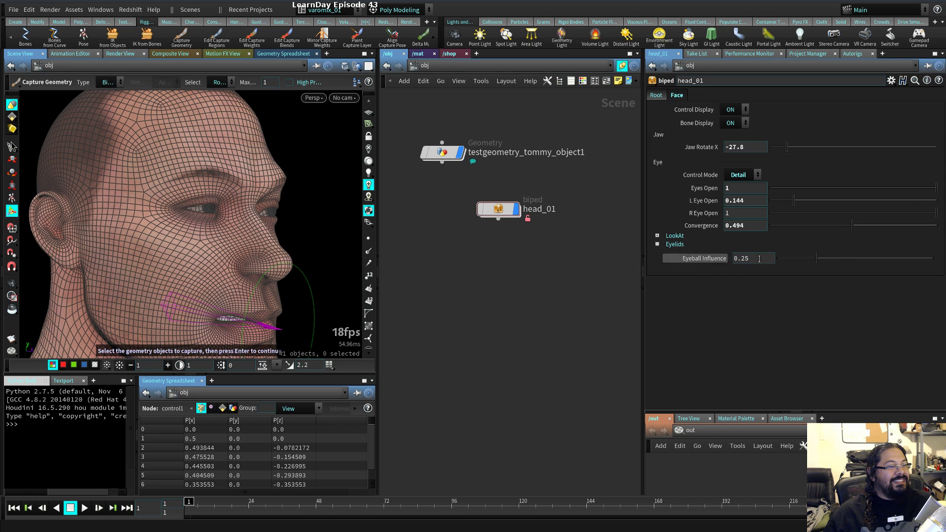
left_click_drag(808, 256, 913, 259)
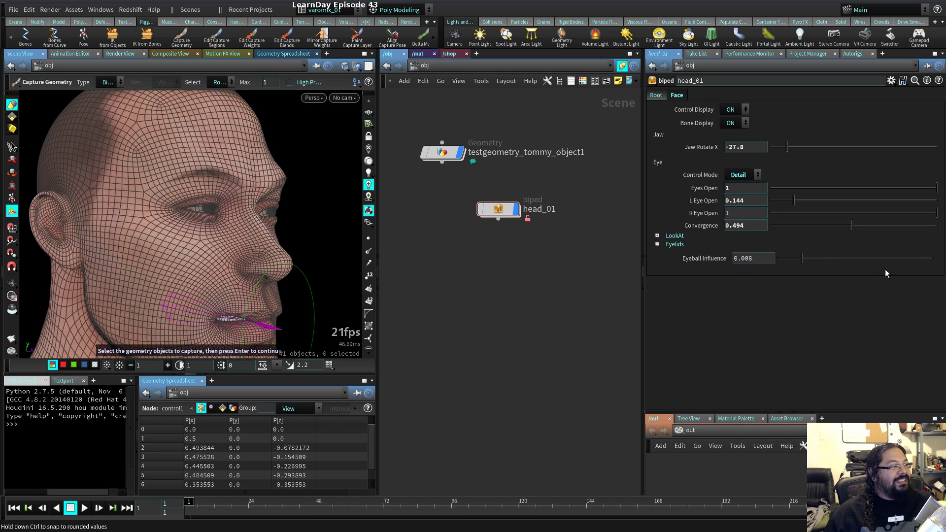
left_click_drag(786, 258, 865, 258)
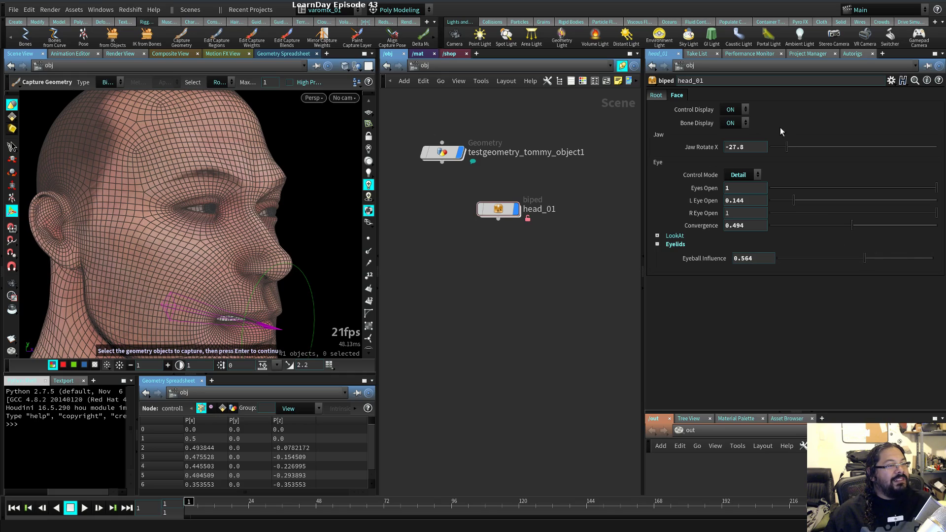
left_click_drag(817, 190, 849, 197)
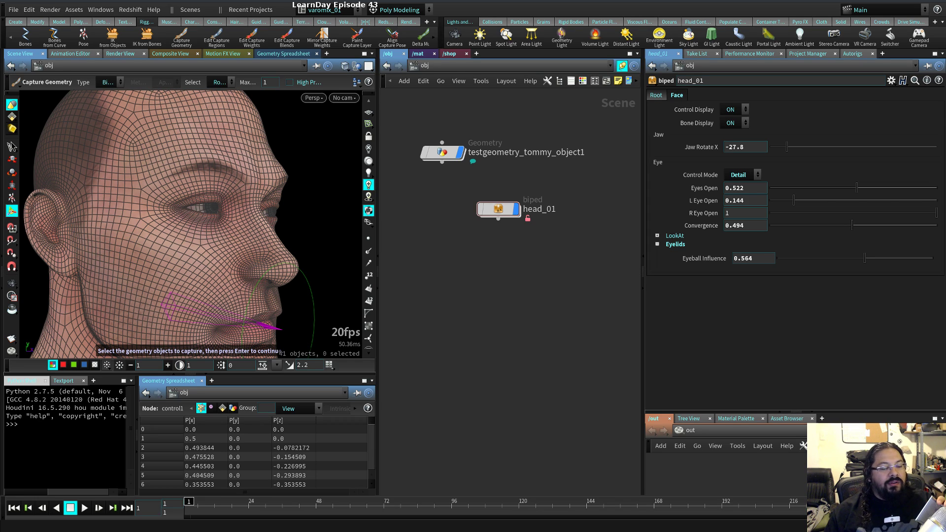
- Resize the panes to widen the scene view and the network editor, and reposition the nodes in view
left_click_drag(644, 350, 718, 354)
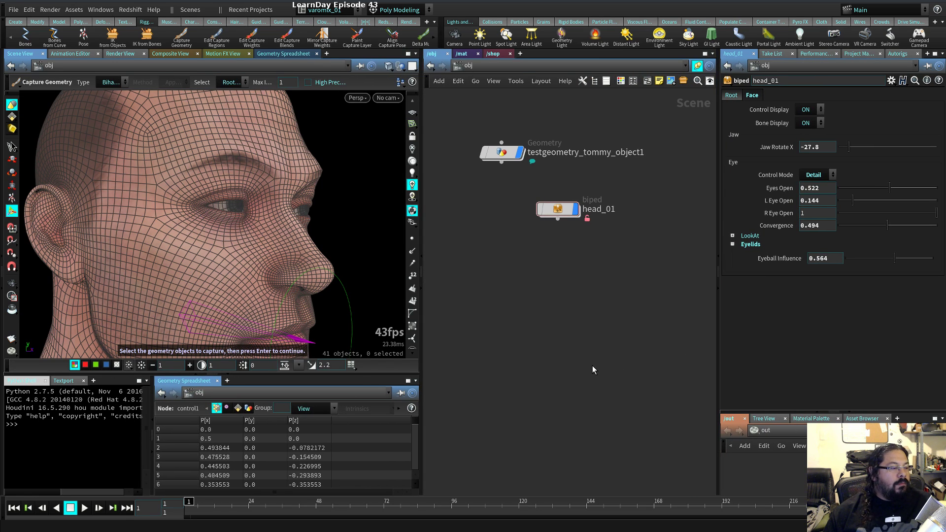
left_click_drag(421, 320, 400, 320)
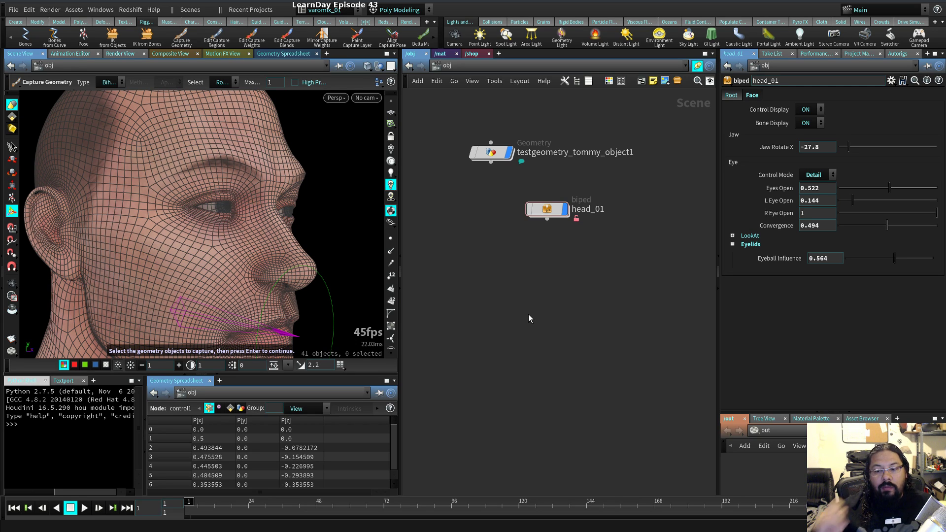
middle_click_drag(569, 293, 579, 329)
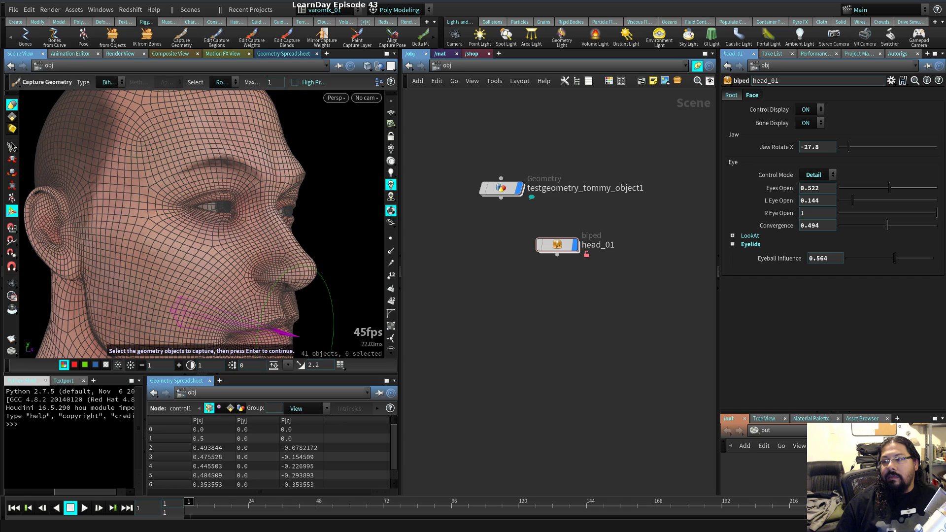
- Switch to the browser window showing the FRIEND artwork on ArtStation, maximize it and open the artist's profile
left_click_drag(945, 511, 474, 183, "alt")
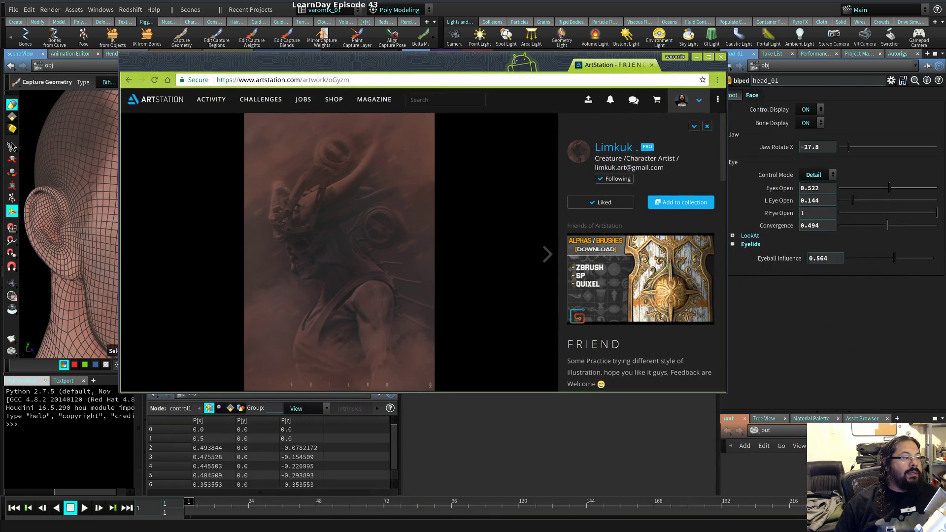
key("super+Up")
right_click_drag(945, 531, 892, 443, "alt")
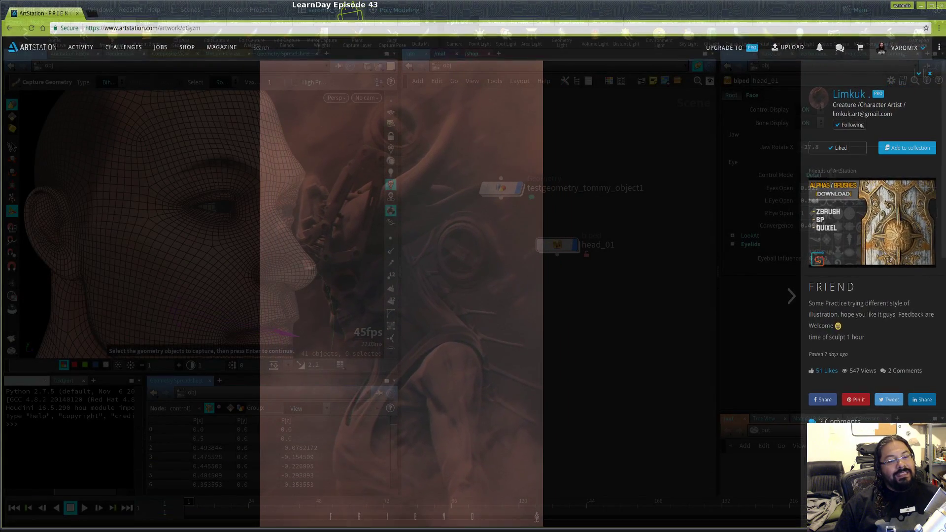
key("super+Up")
left_click(839, 97)
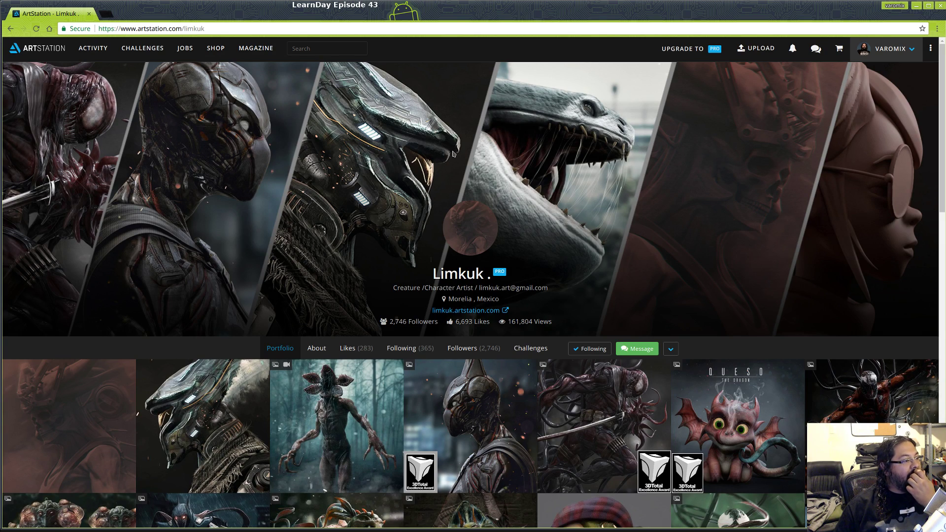
- Open the Stranger Things - Demogorgon artwork from the portfolio and highlight "Aaron Sims Creative Challenge" in its description
scroll(542, 147, "down", 2)
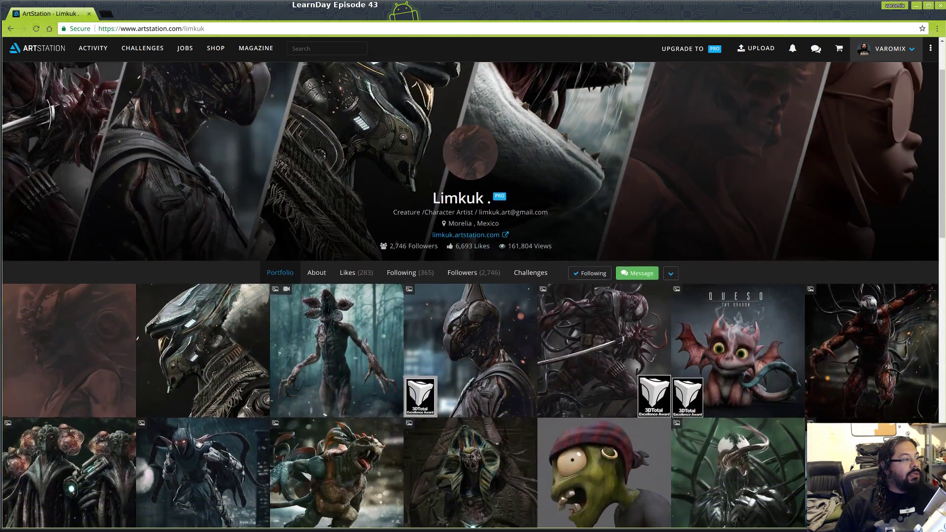
scroll(542, 147, "down", 1)
left_click(317, 246)
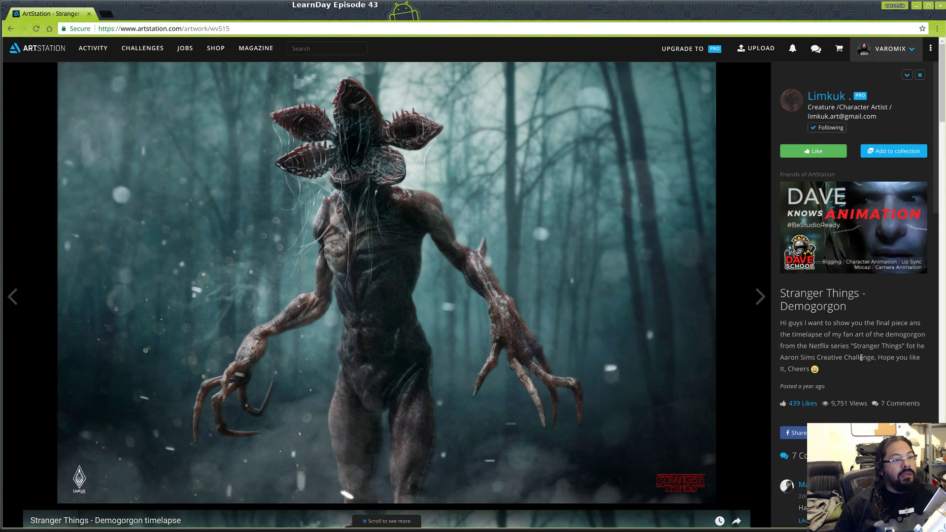
left_click_drag(779, 358, 877, 356)
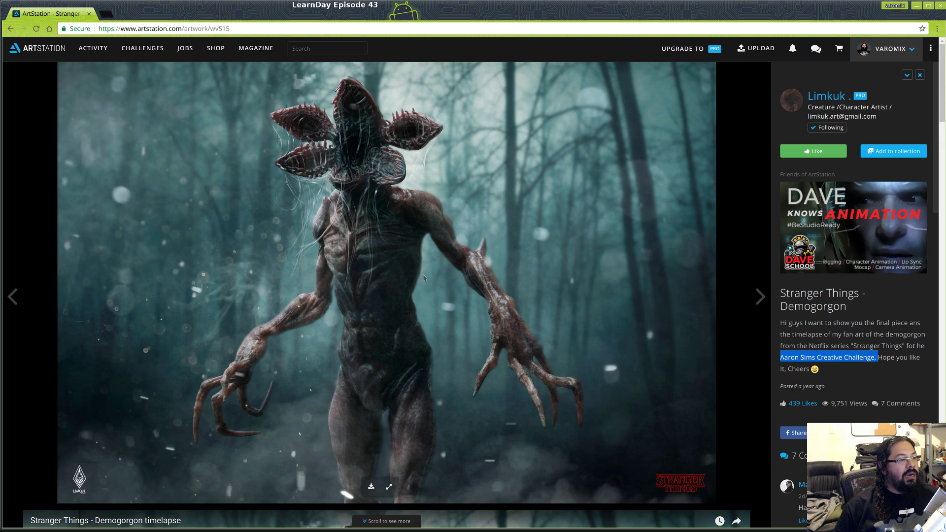
- Examine the Demogorgon artwork's images, from the timelapse video and close-ups through to the full-body renders
scroll(421, 277, "down", 8)
scroll(425, 278, "down", 14)
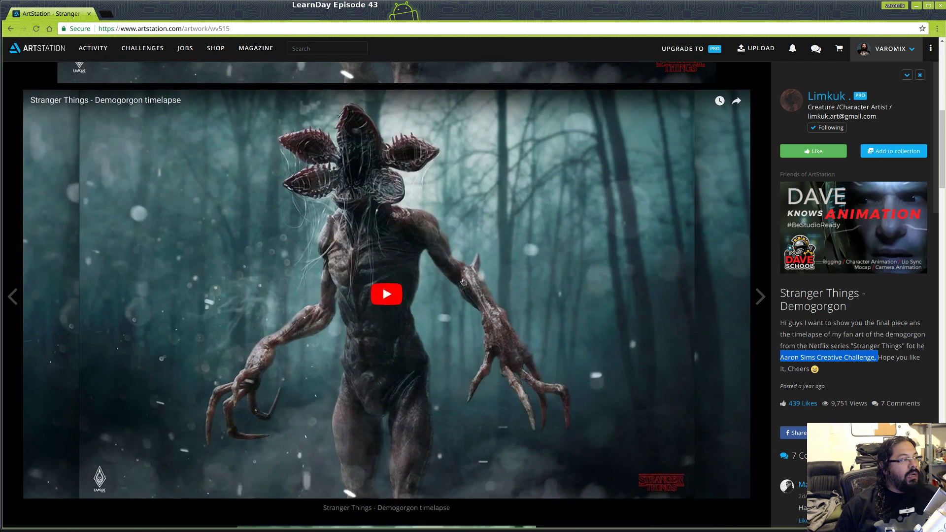
scroll(576, 316, "down", 5)
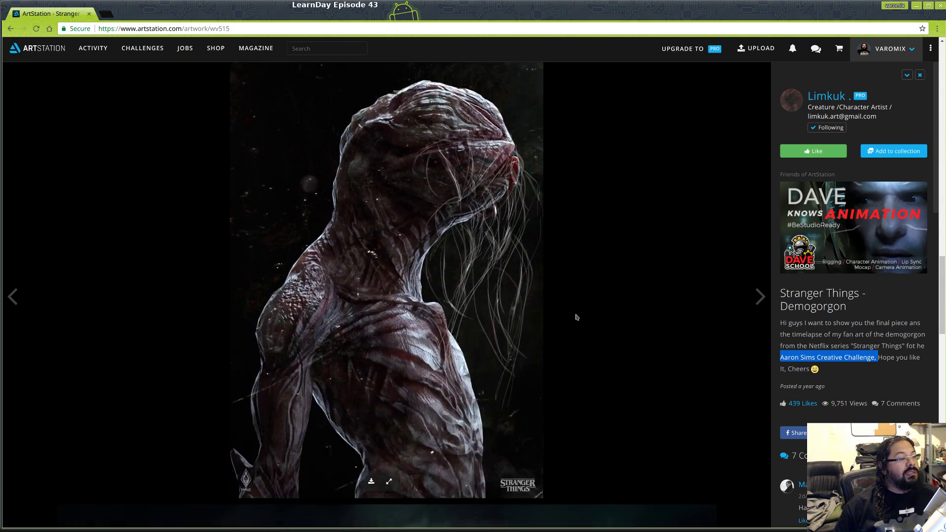
scroll(577, 317, "down", 10)
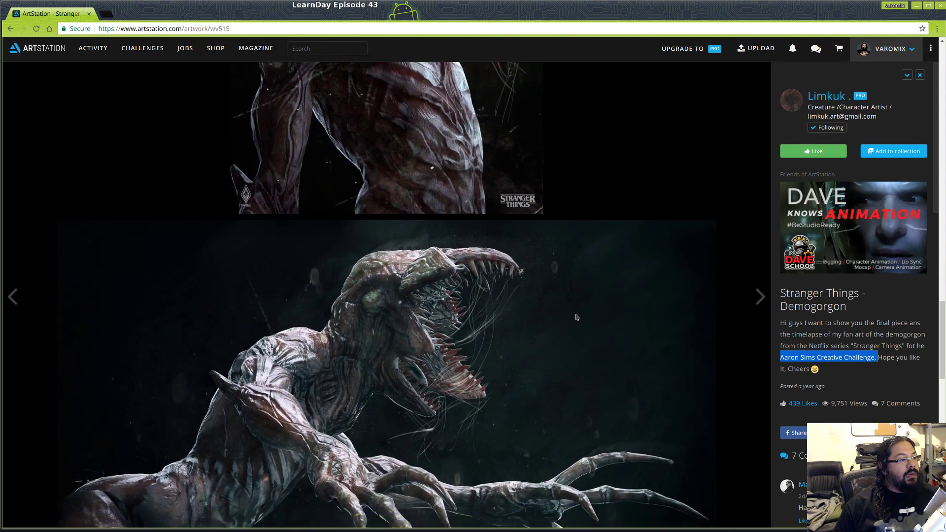
scroll(576, 317, "down", 15)
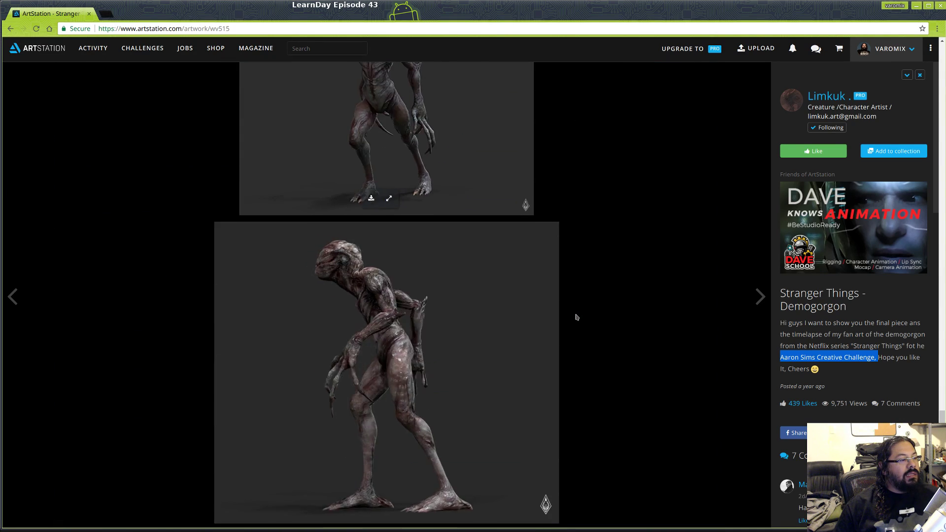
scroll(576, 317, "down", 10)
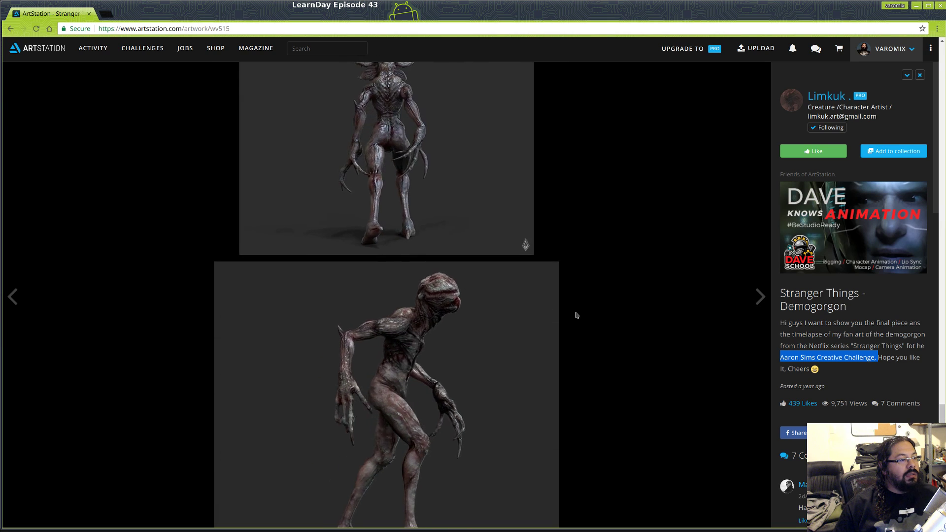
scroll(576, 316, "up", 20)
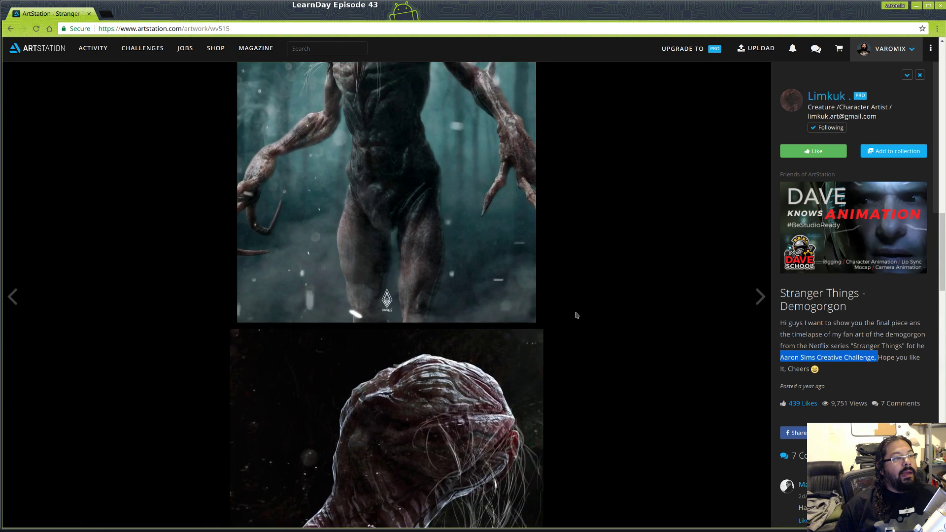
scroll(576, 315, "up", 10)
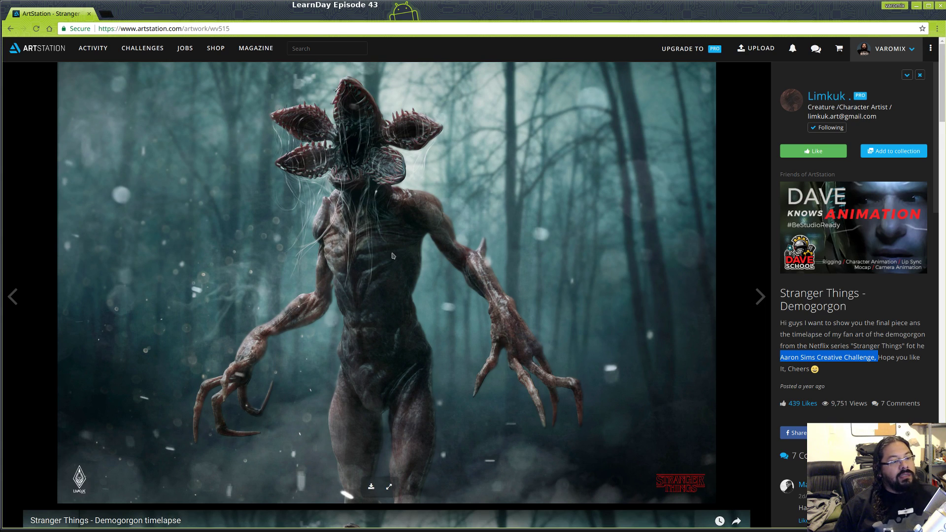
- Return to the portfolio and view the EQ-RIUEN 201-017 artwork, leaving it for the portfolio again
left_click(10, 29)
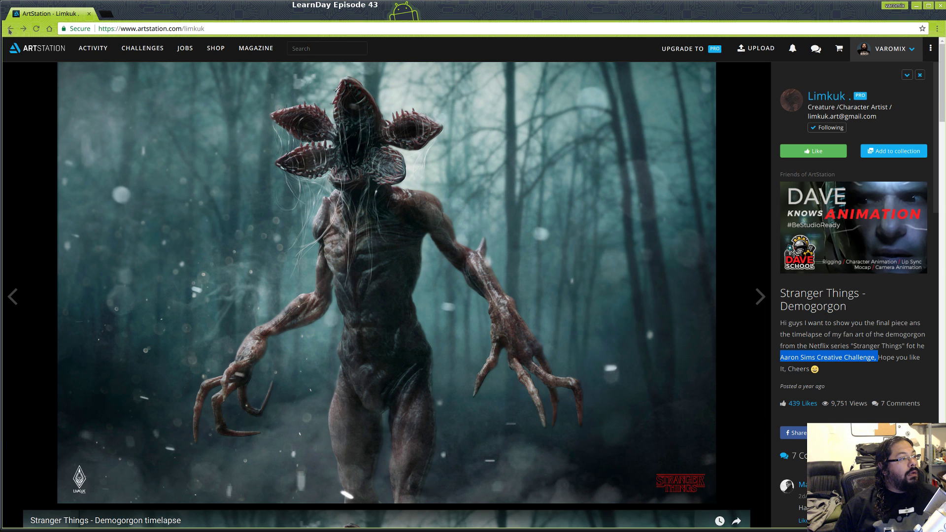
left_click(197, 246)
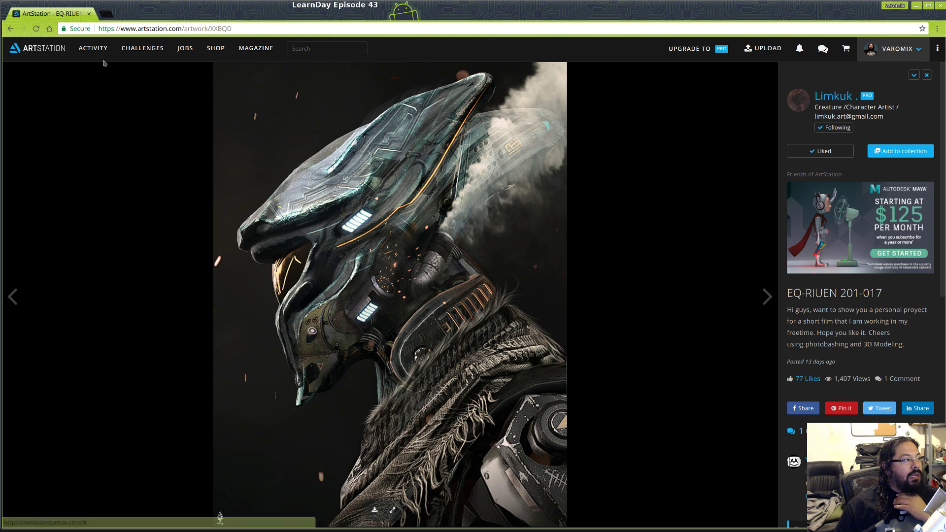
left_click(10, 29)
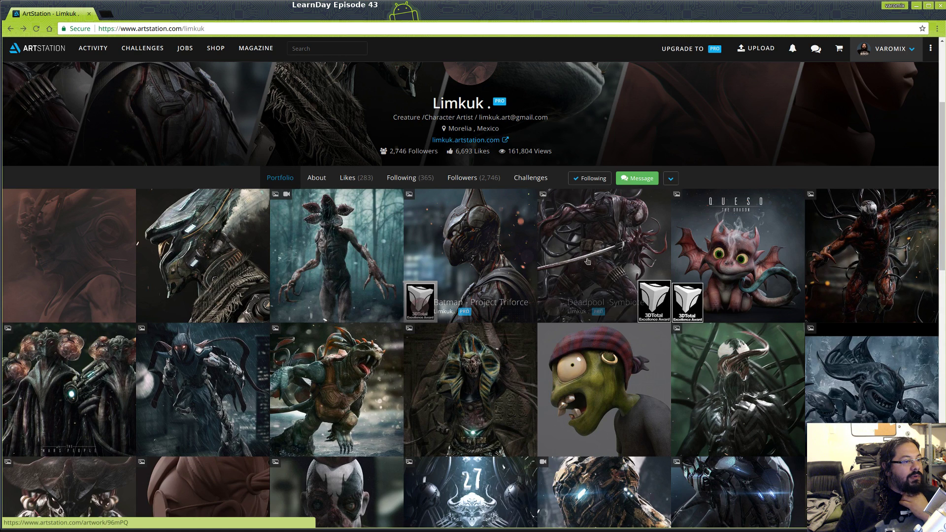
- Open the Deadpool -Symbiote artwork, look through its final render and clay sculpt images, and return to the portfolio
left_click(592, 255)
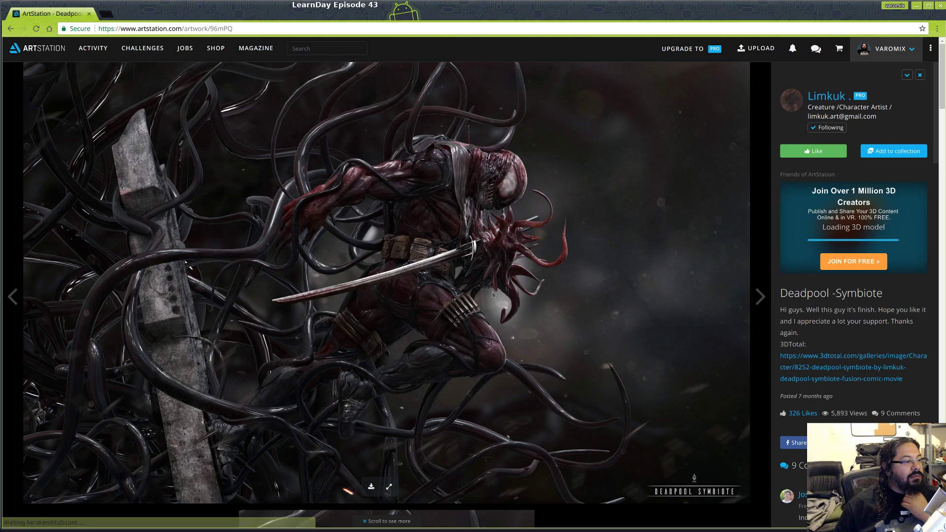
scroll(492, 294, "down", 1)
scroll(492, 294, "down", 15)
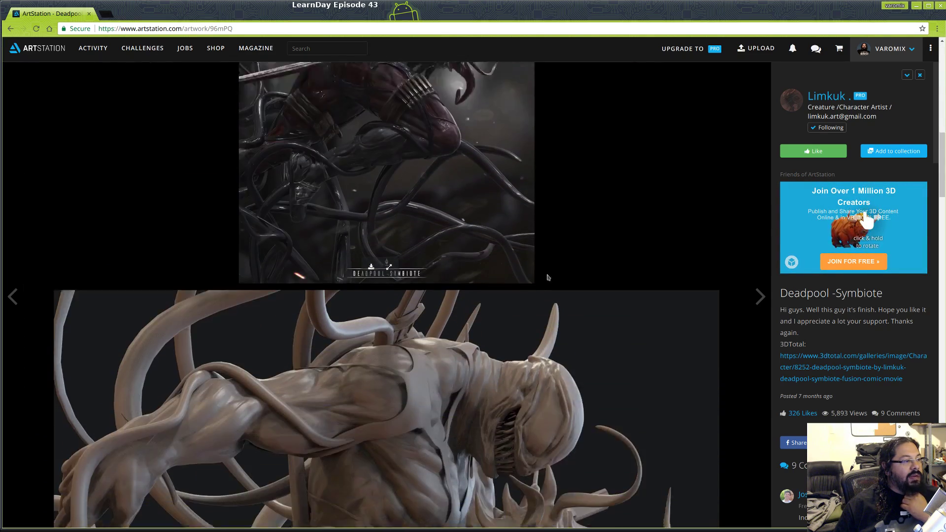
scroll(549, 277, "up", 12)
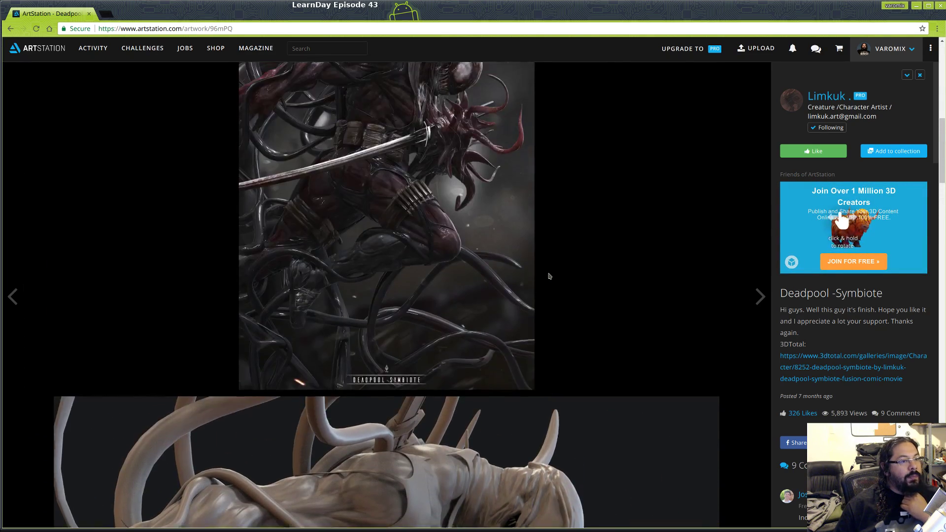
scroll(548, 276, "up", 3)
left_click(10, 30)
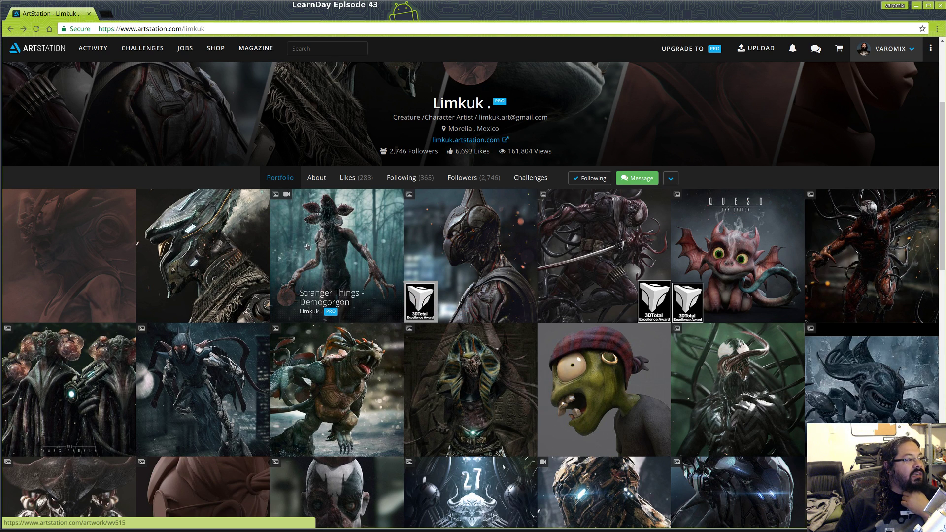
- Open the Metal Slug - Mars People artwork, look through its renders, clay models and posters, and return to the portfolio
left_click(111, 371)
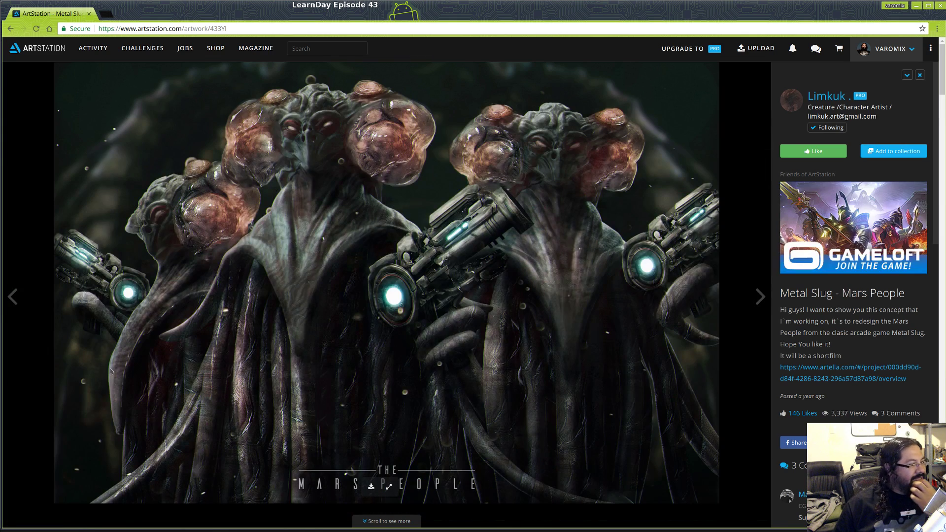
scroll(361, 290, "down", 5)
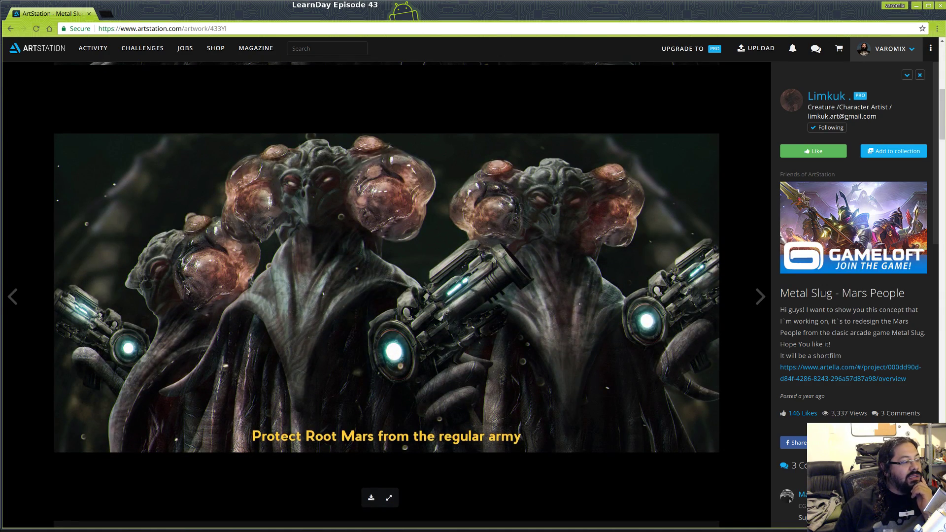
scroll(186, 291, "down", 15)
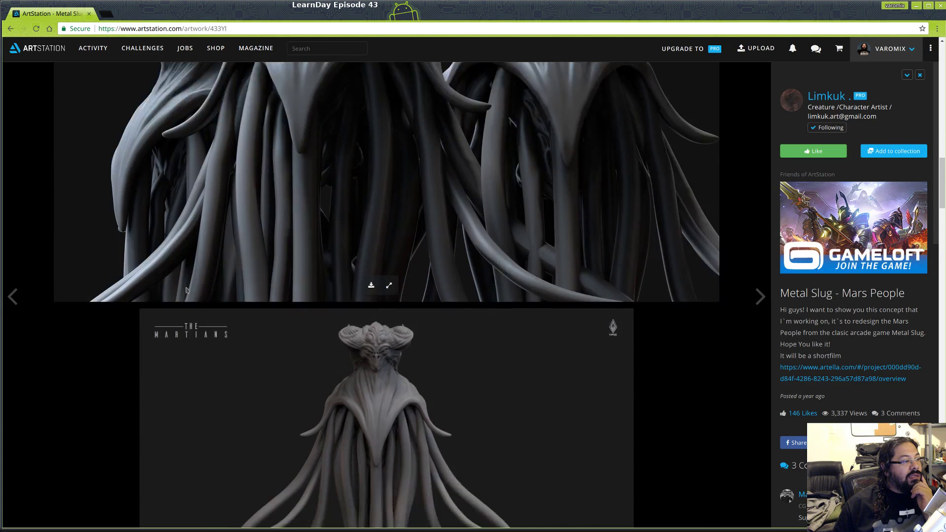
scroll(166, 288, "down", 15)
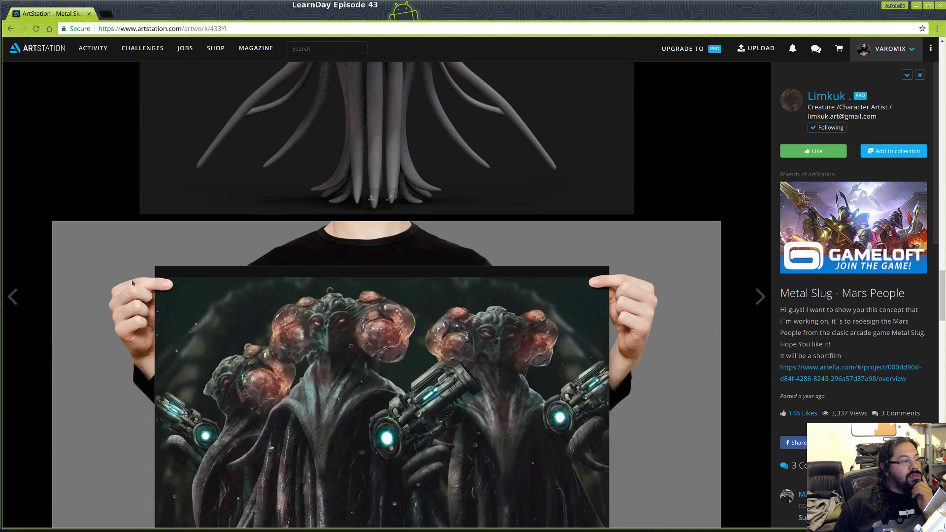
scroll(137, 290, "up", 4)
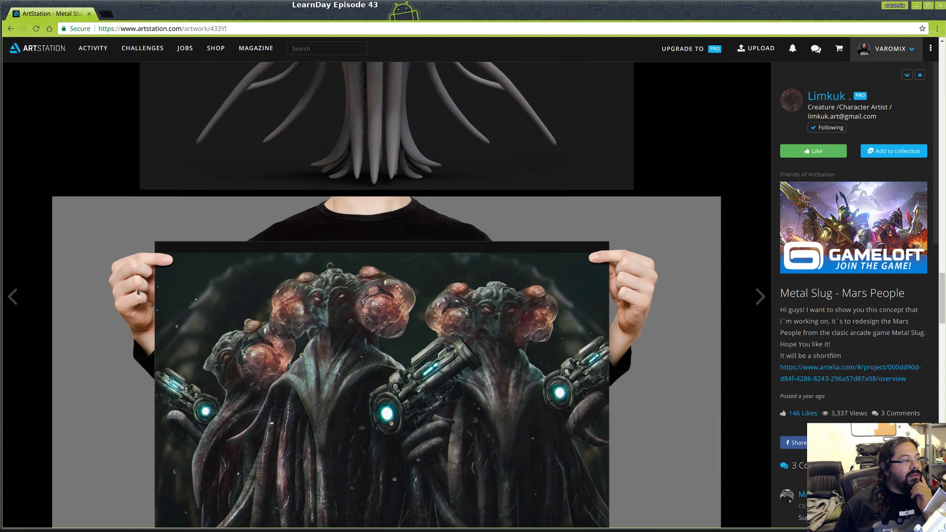
scroll(138, 292, "down", 5)
scroll(140, 298, "down", 10)
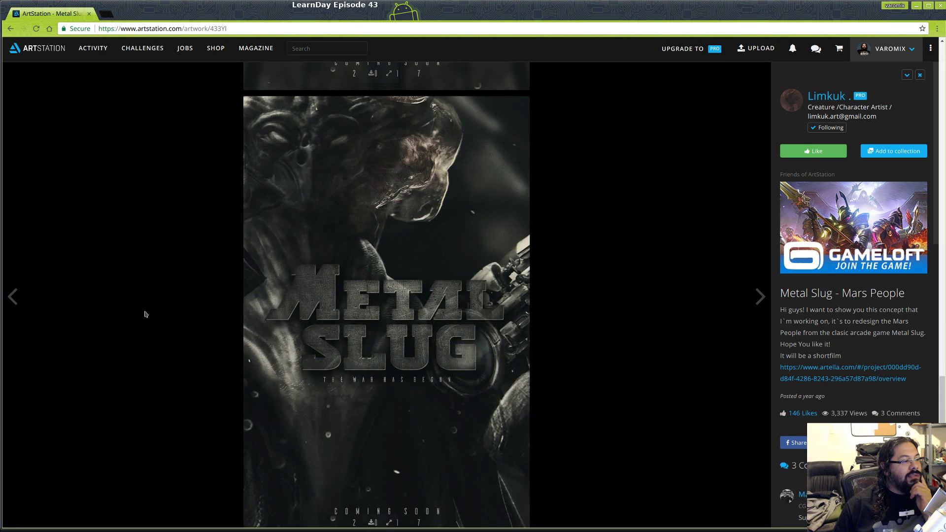
scroll(146, 296, "up", 5)
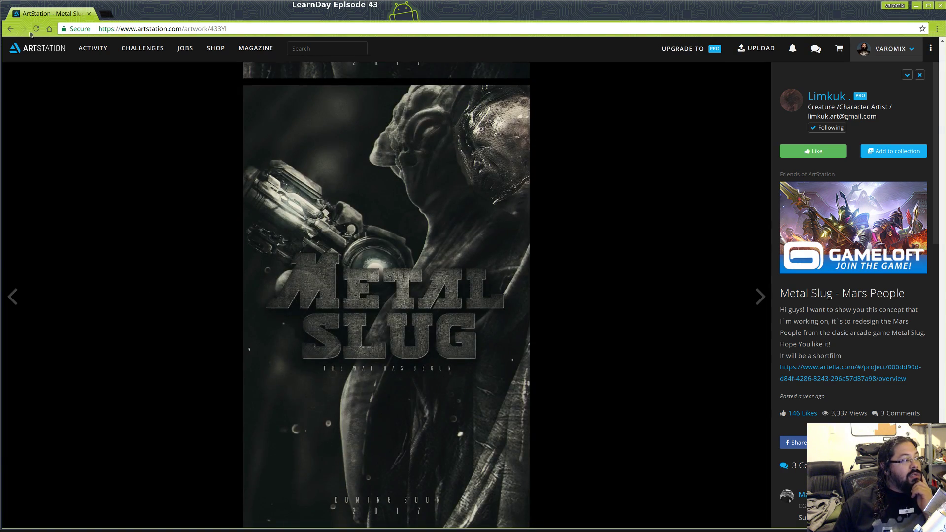
left_click(12, 29)
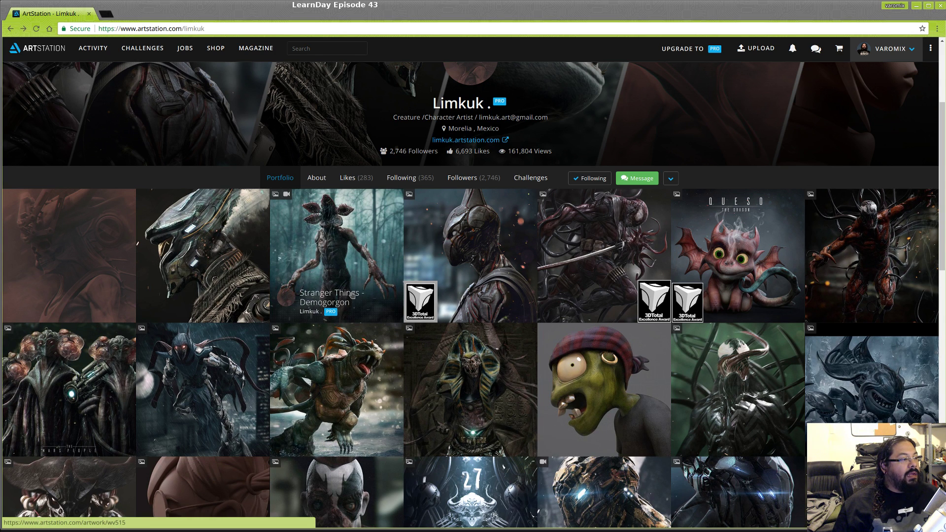
- Browse the artist's portfolio from the profile banner down through the older creature and character thumbnails
scroll(356, 309, "up", 2)
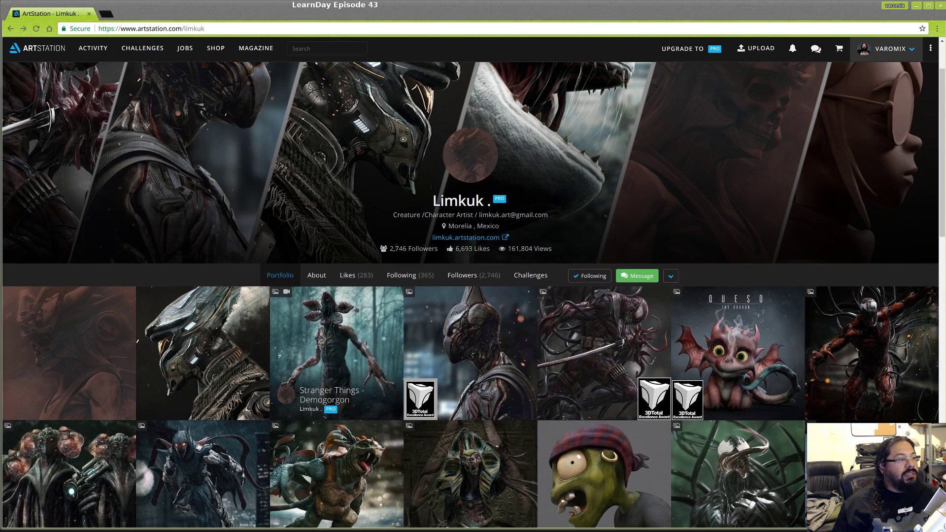
scroll(355, 308, "up", 2)
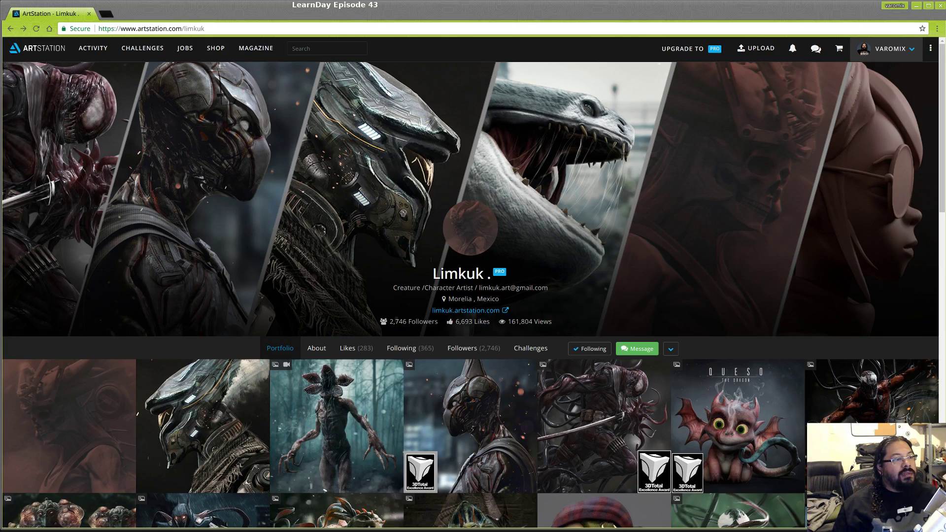
scroll(343, 272, "down", 2)
scroll(342, 272, "down", 5)
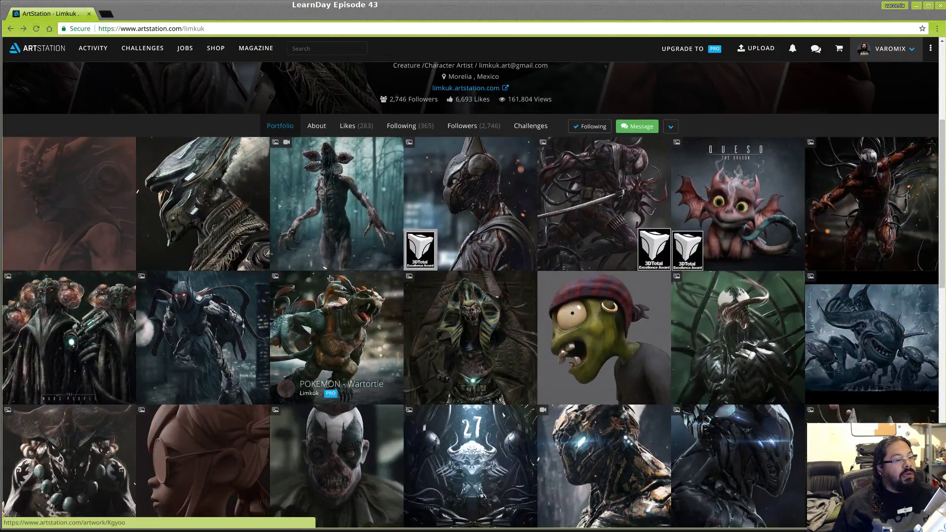
scroll(330, 279, "down", 4)
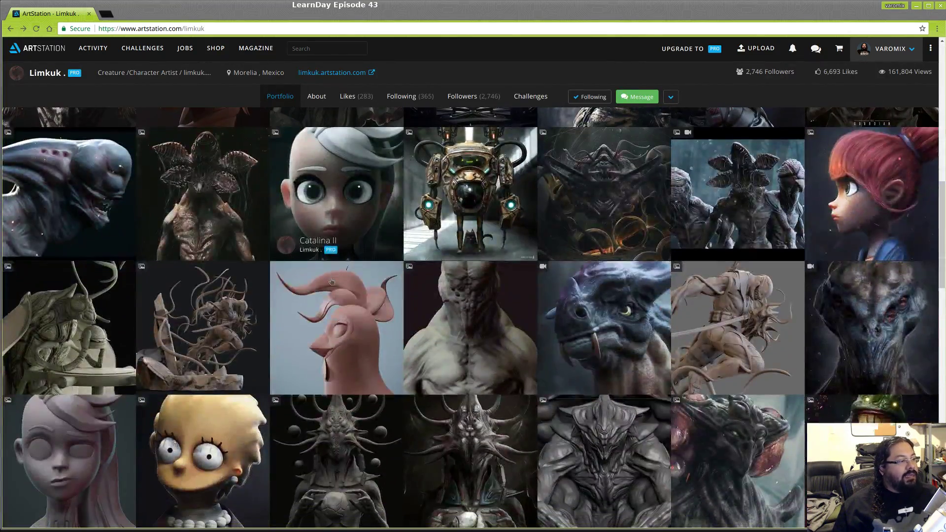
scroll(332, 281, "down", 4)
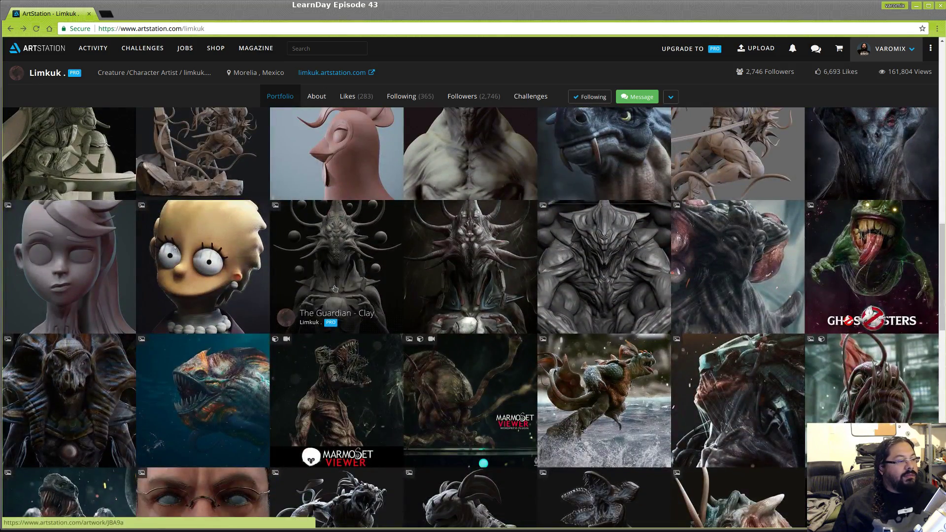
scroll(334, 289, "down", 7)
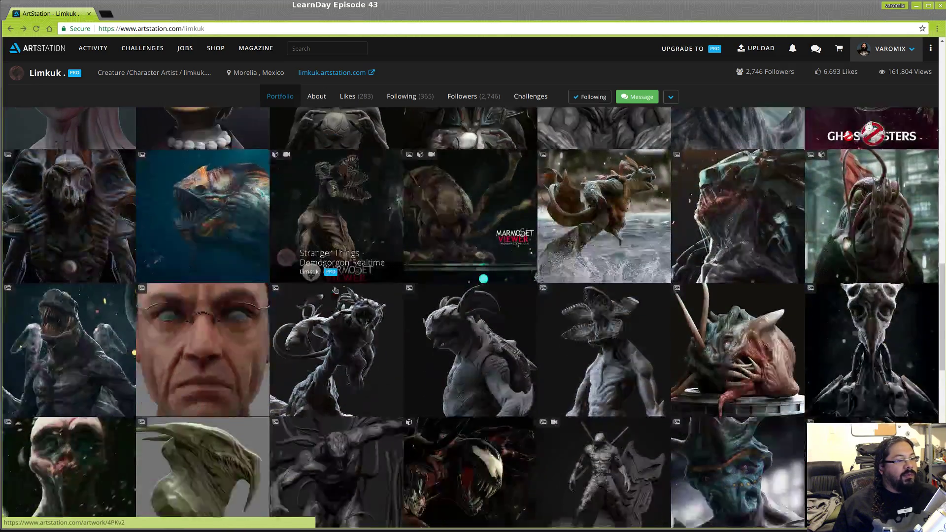
scroll(335, 290, "down", 3)
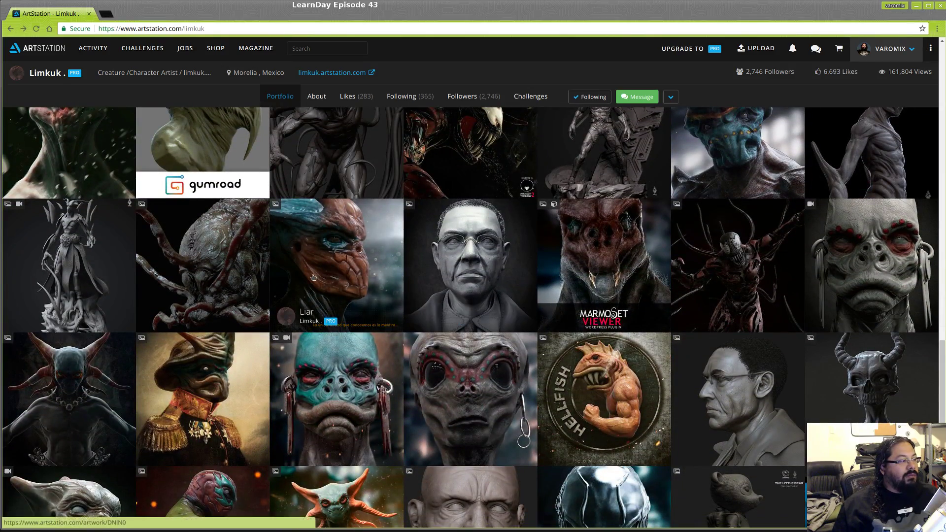
- Browse the portfolio down to its oldest artworks and return to the newest thumbnails below the profile banner
scroll(316, 273, "down", 3)
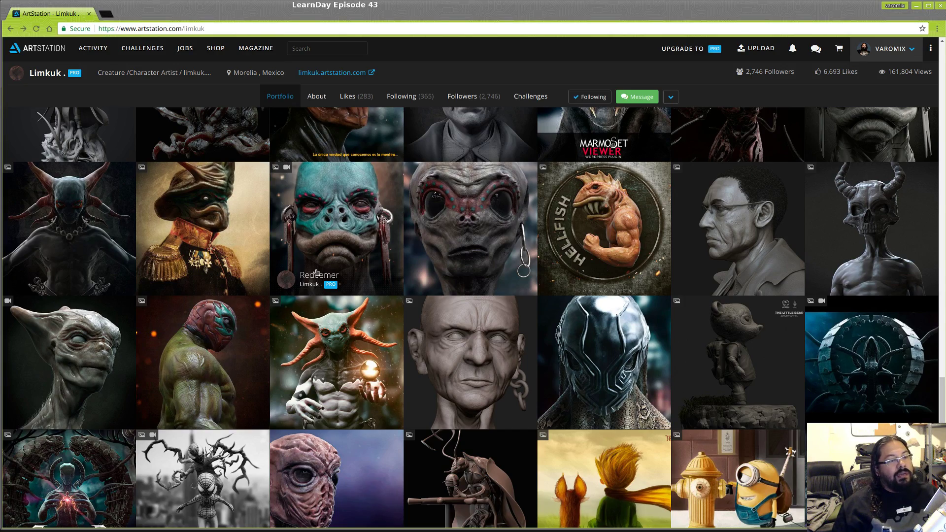
scroll(316, 273, "down", 3)
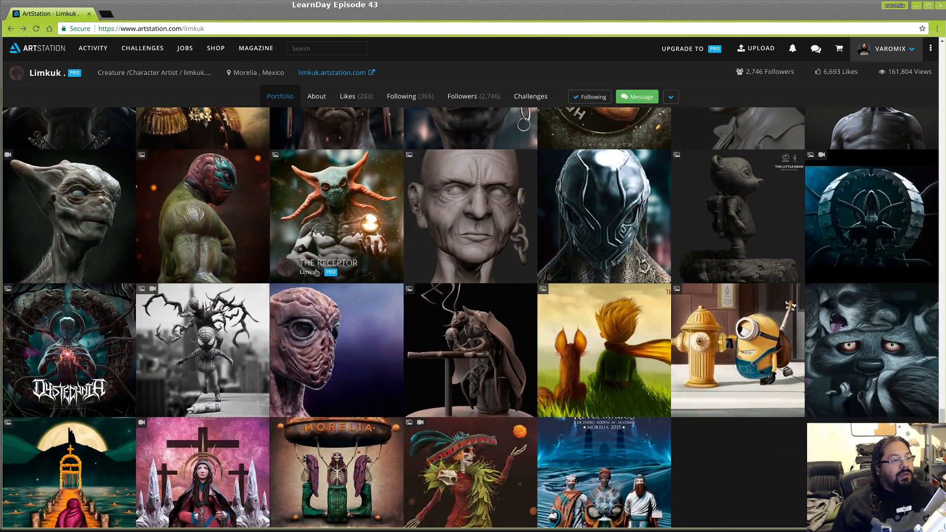
scroll(317, 273, "up", 8)
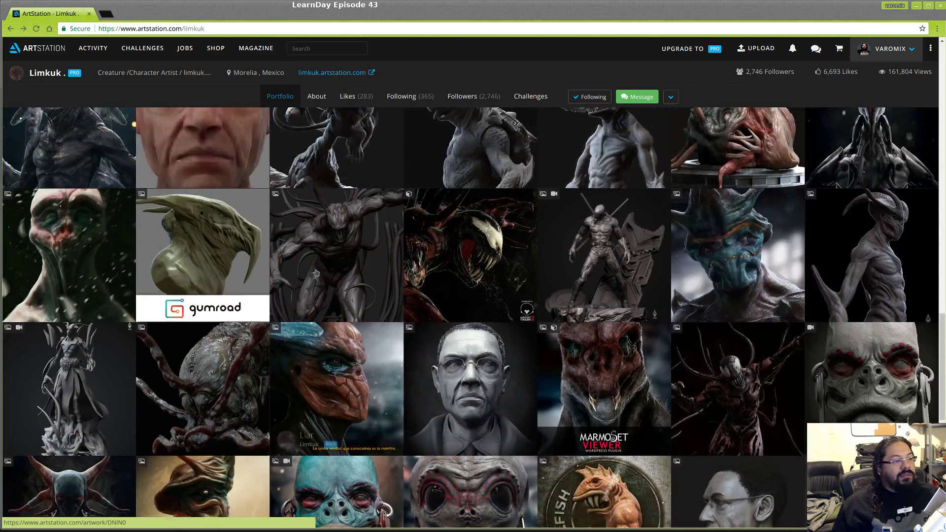
scroll(317, 272, "up", 10)
scroll(317, 272, "up", 4)
scroll(316, 272, "down", 4)
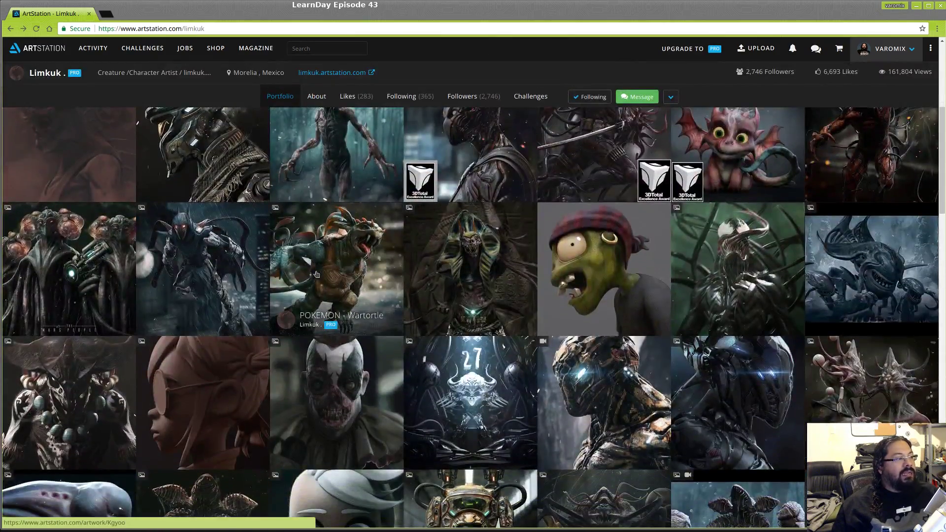
scroll(317, 274, "up", 2)
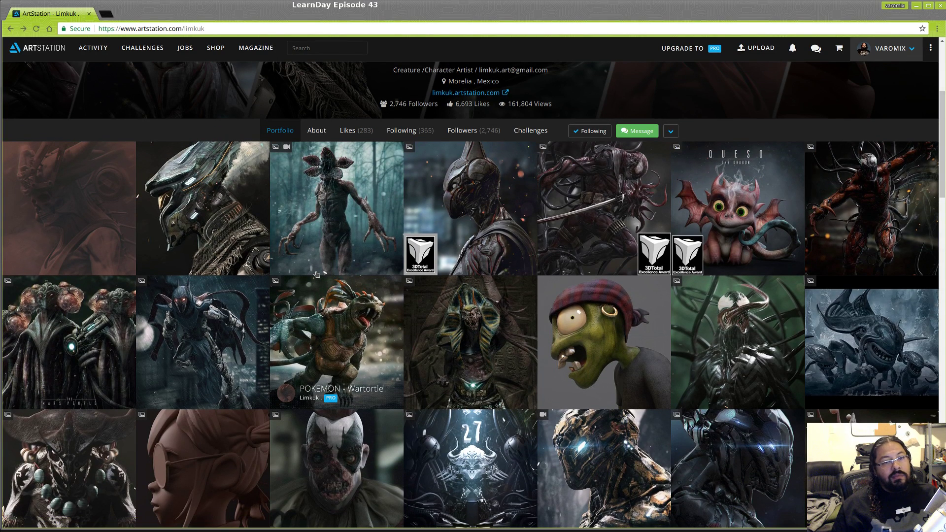
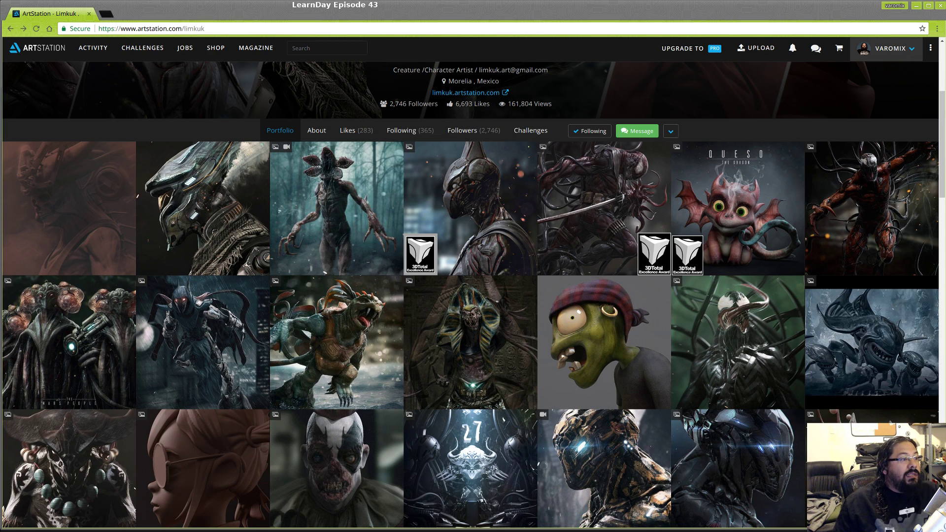
- Open the Batman - Project Triforce artwork and look through its final render, early body sculpt and concept paintings
left_click(462, 194)
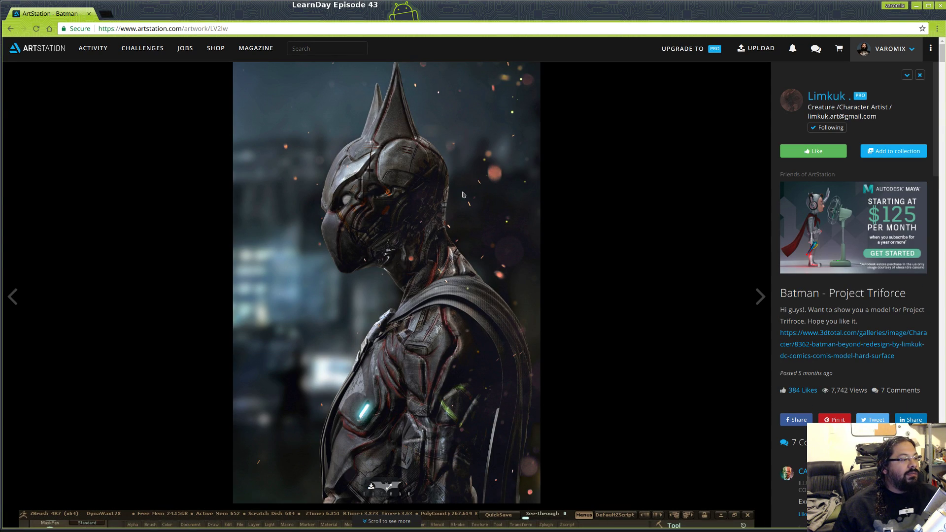
scroll(538, 249, "down", 8)
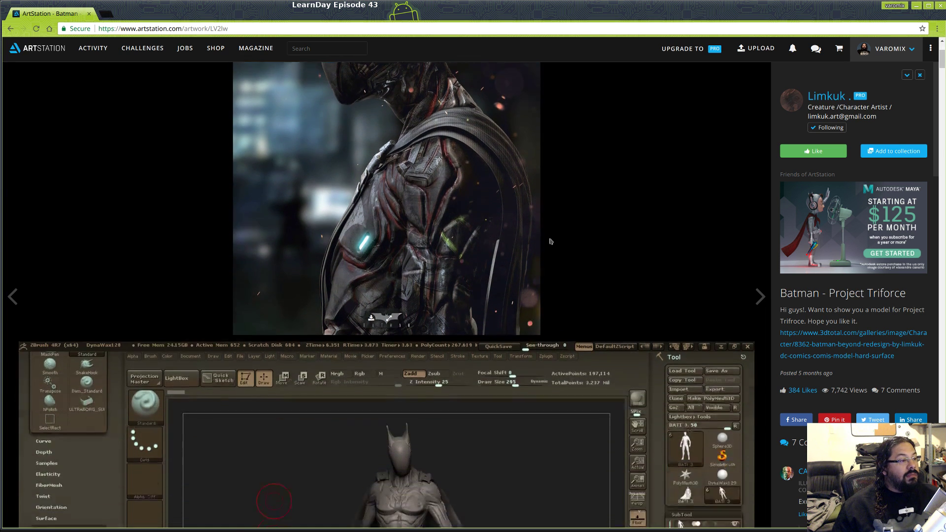
scroll(607, 204, "down", 8)
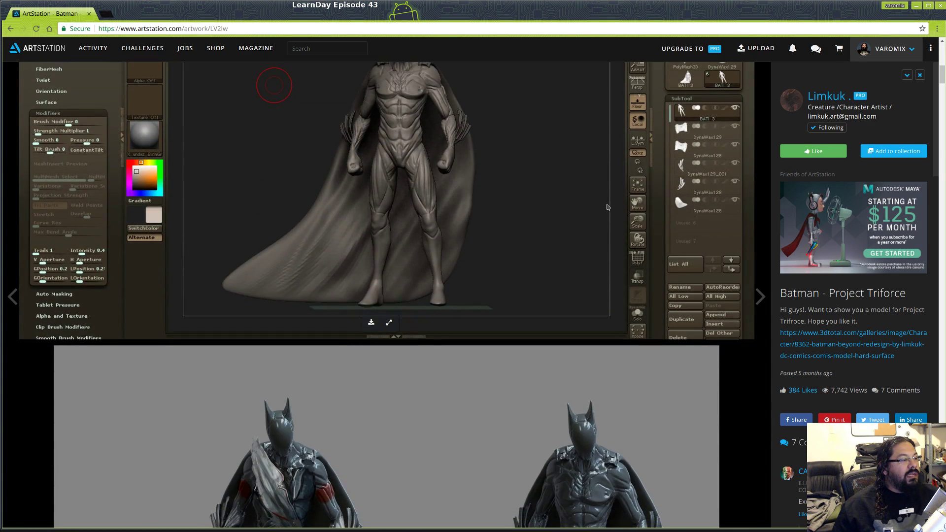
scroll(600, 278, "down", 10)
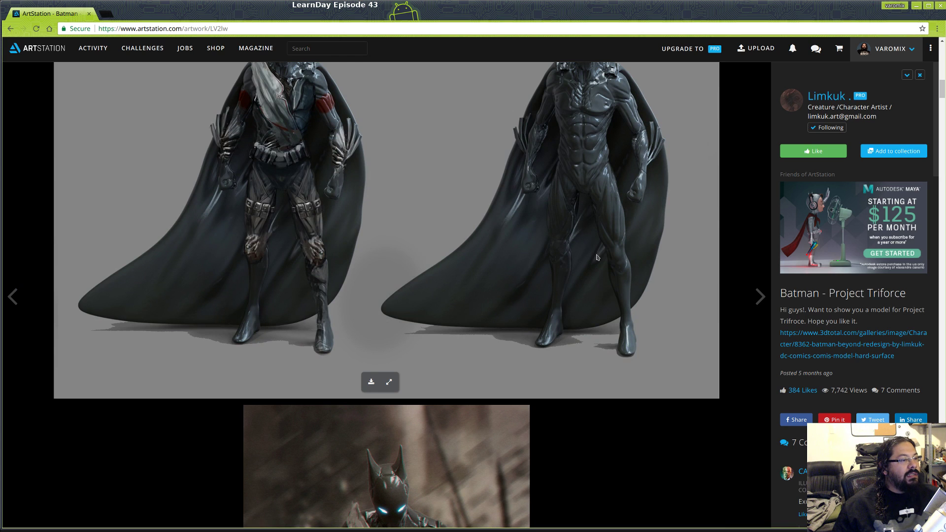
scroll(603, 254, "down", 12)
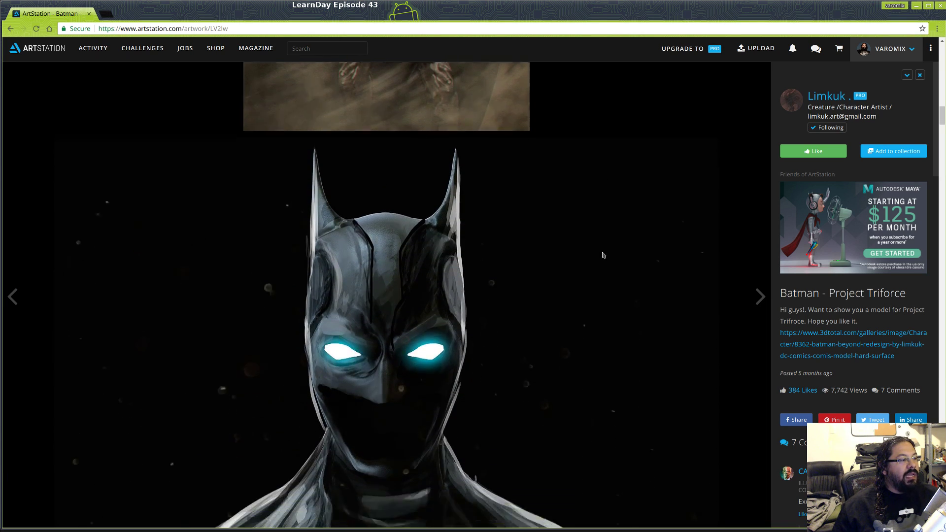
scroll(608, 254, "down", 12)
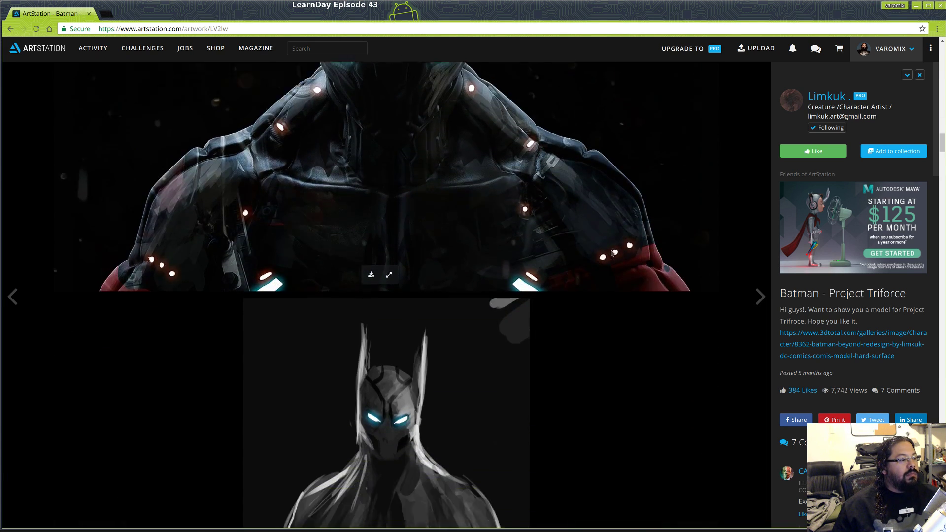
- Examine the ZBrush screenshots of the Batman sculpt, covering the head, torso, cape and leg armor details
scroll(612, 254, "down", 14)
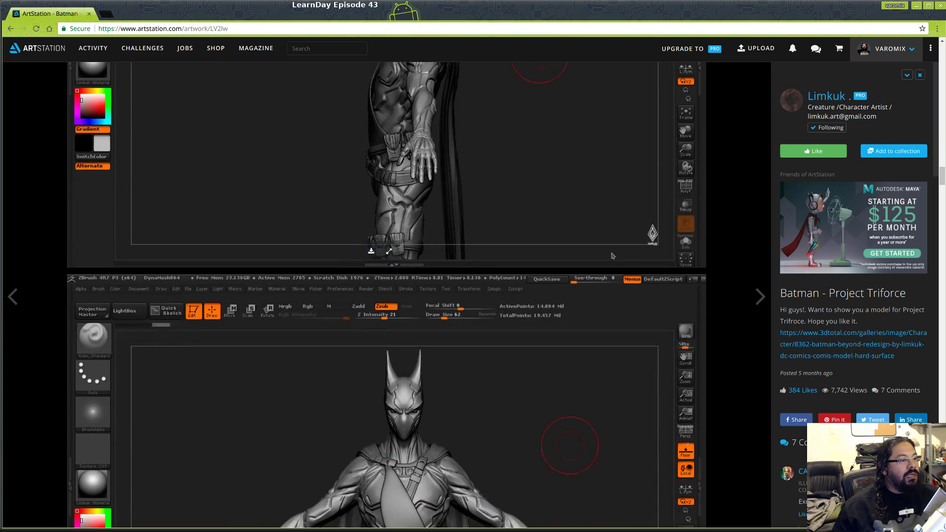
scroll(638, 252, "down", 14)
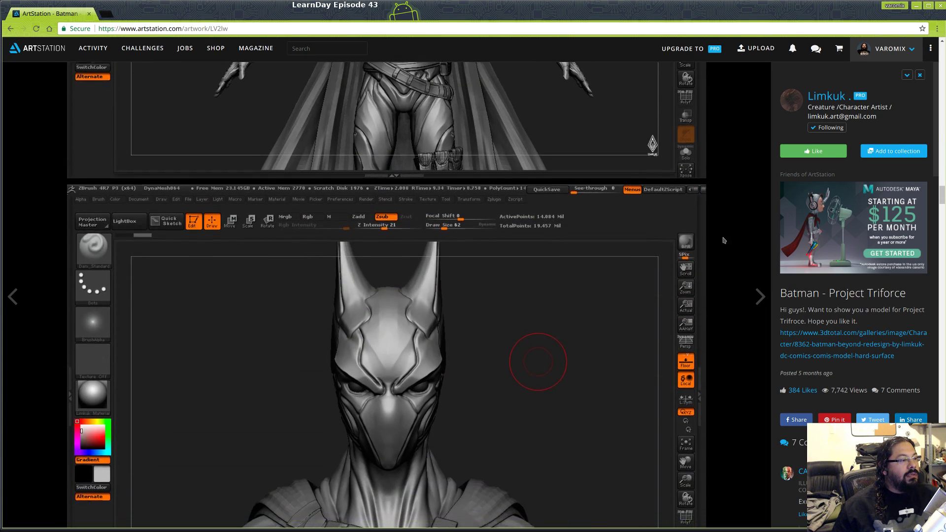
scroll(706, 236, "down", 14)
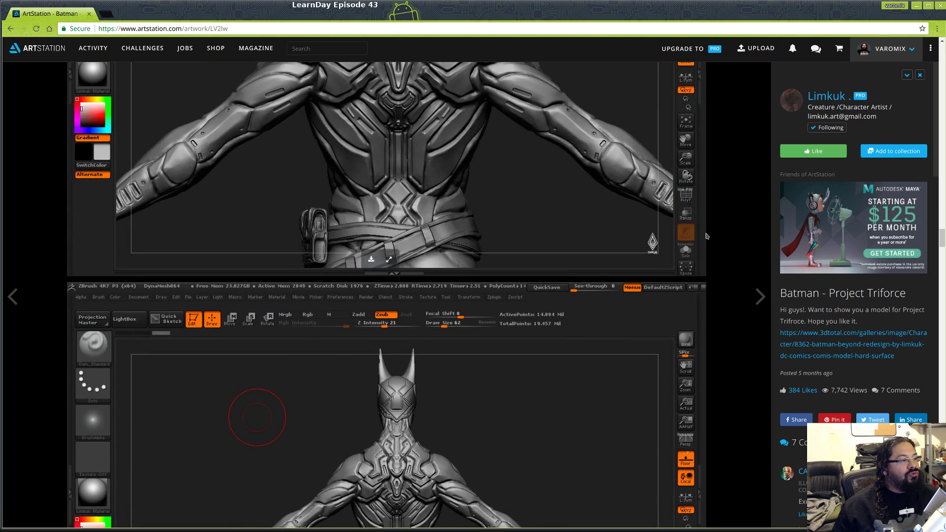
scroll(707, 241, "up", 4)
scroll(706, 243, "down", 13)
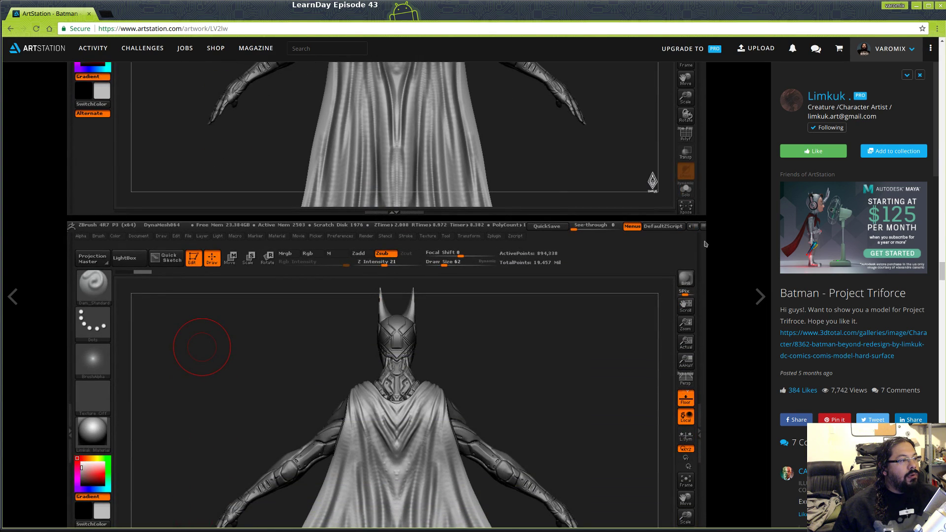
scroll(704, 243, "down", 9)
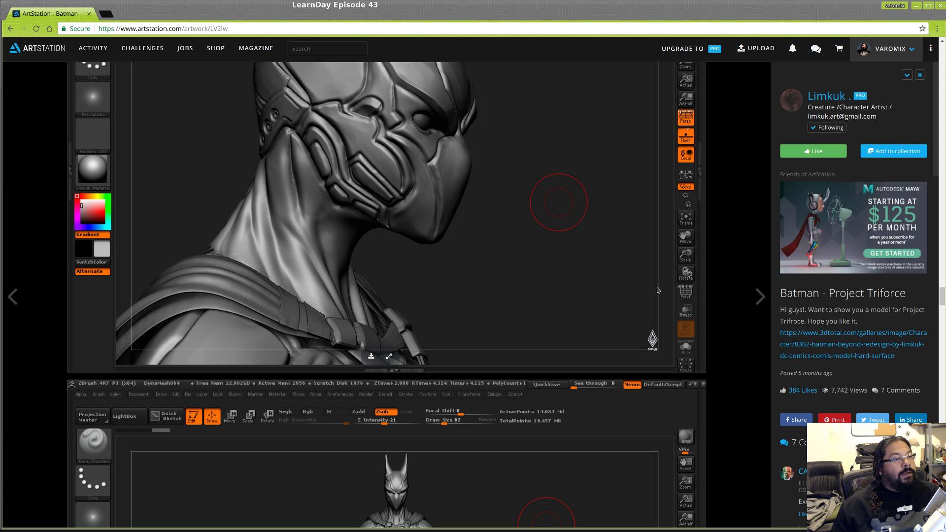
scroll(662, 288, "down", 9)
scroll(663, 289, "down", 15)
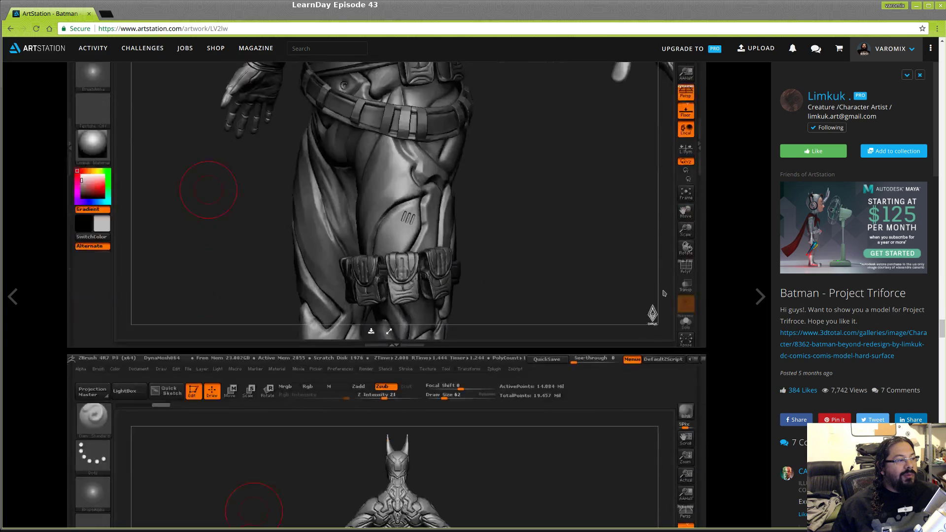
- Look through the Substance Painter screenshots showing the Batman suit's leather, armor and chest logo texturing
scroll(666, 293, "down", 18)
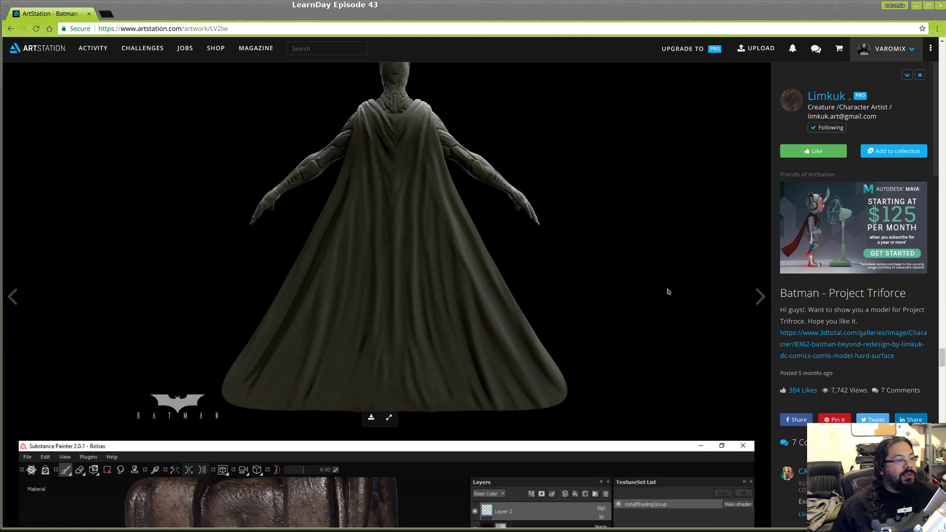
scroll(668, 291, "down", 4)
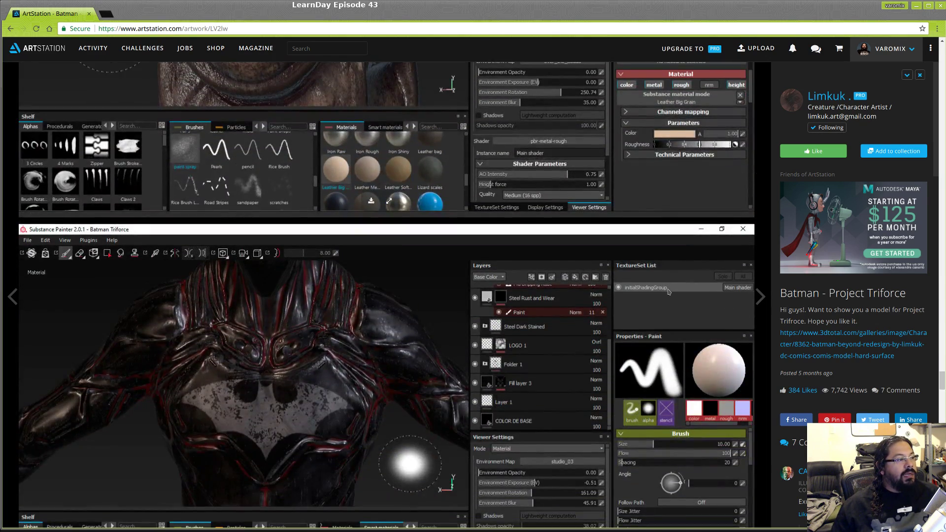
scroll(669, 291, "down", 9)
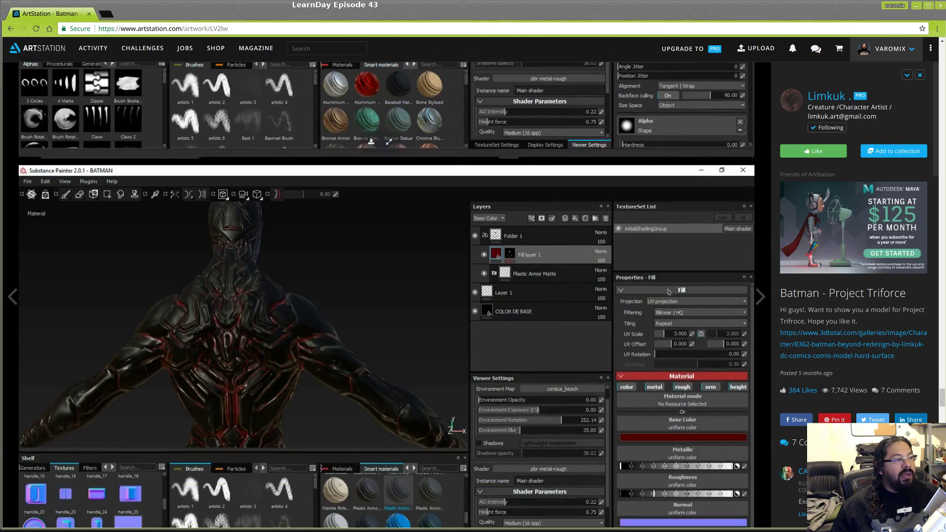
scroll(668, 291, "down", 10)
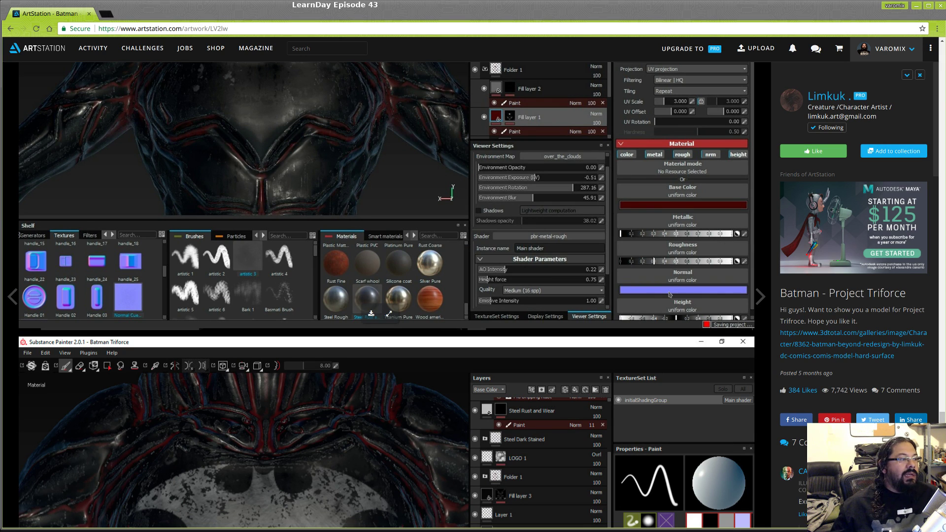
scroll(669, 295, "down", 4)
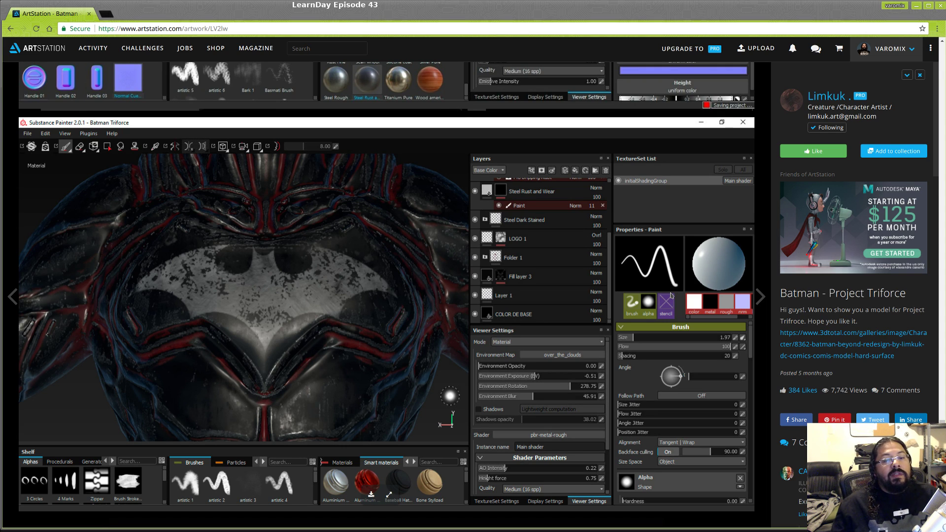
- Review the gray clay renders of the Batman model and the sheet of brushes used in the sculpting pipeline
scroll(677, 302, "down", 10)
scroll(688, 309, "down", 10)
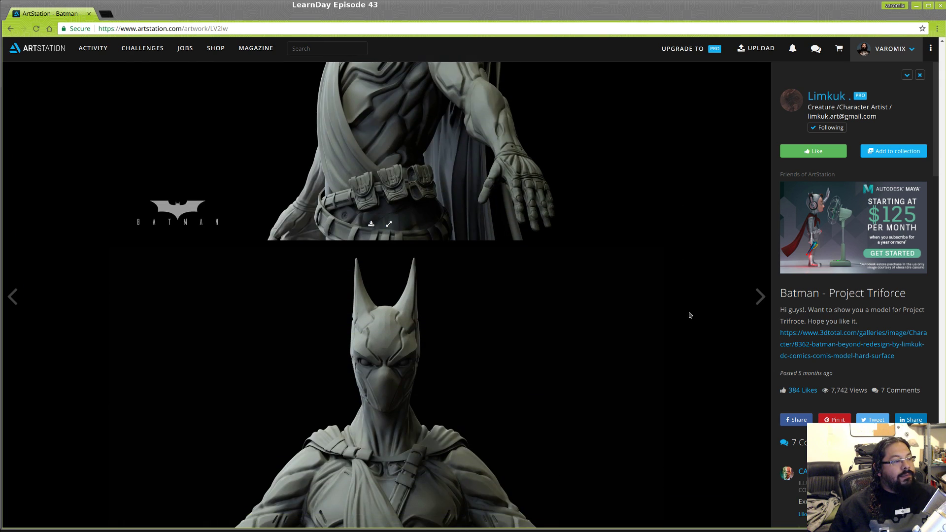
scroll(689, 315, "up", 4)
scroll(689, 315, "down", 10)
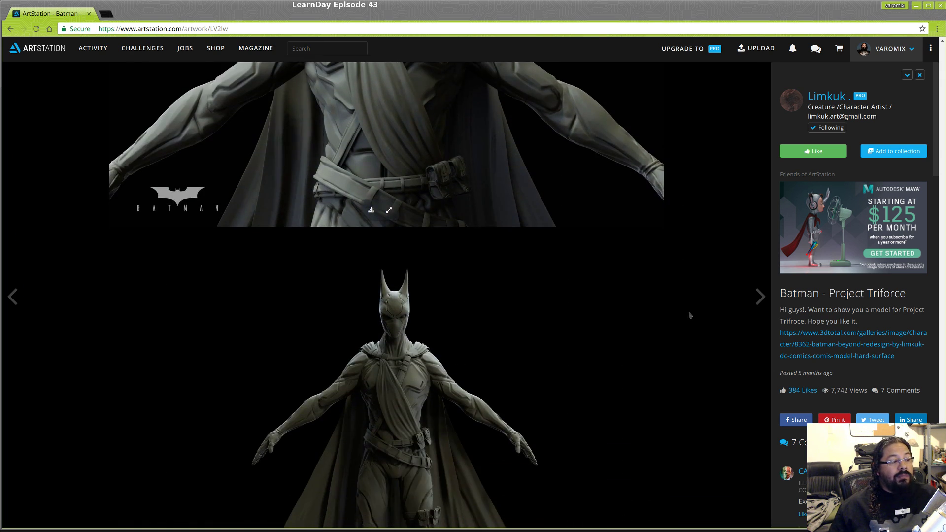
scroll(691, 319, "down", 1)
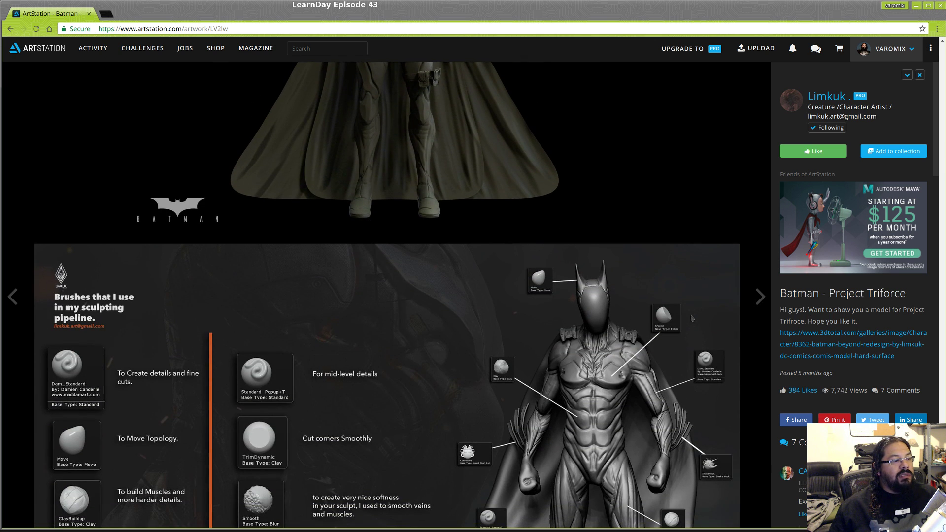
scroll(691, 319, "down", 3)
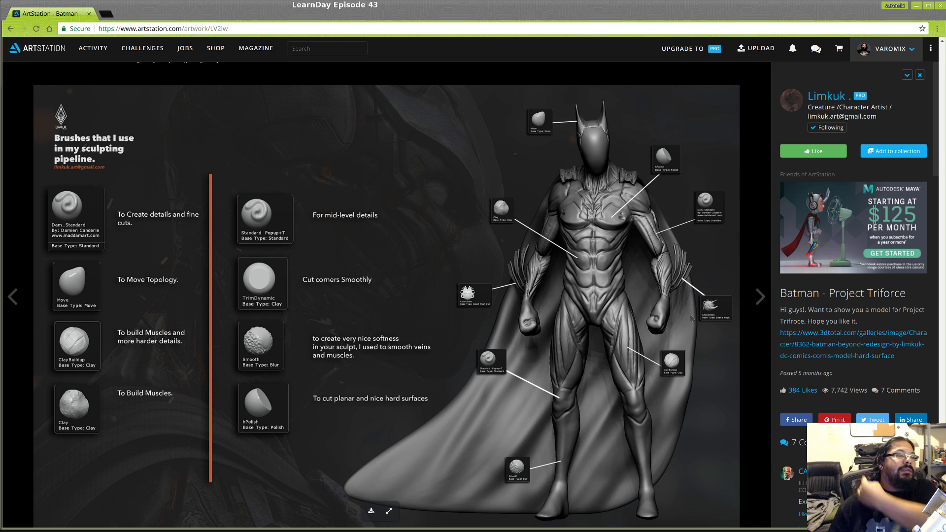
scroll(692, 318, "up", 15)
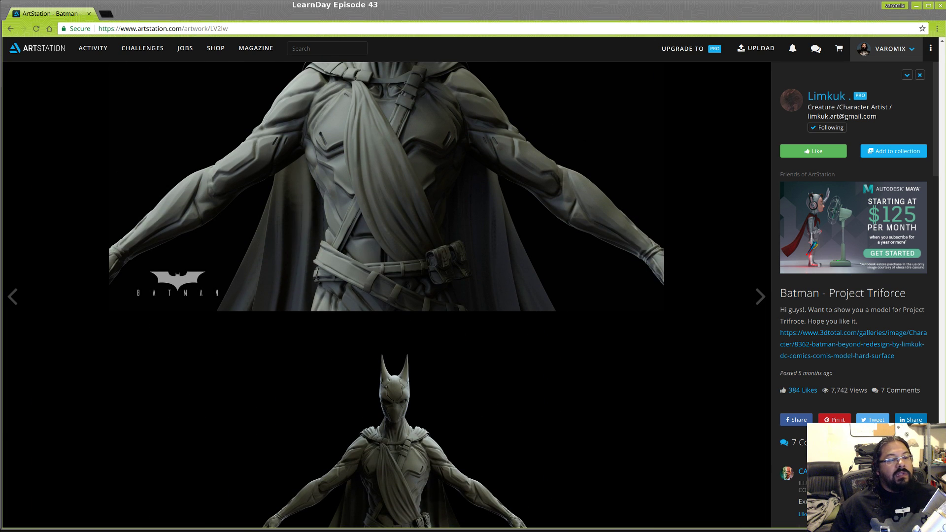
scroll(564, 205, "down", 10)
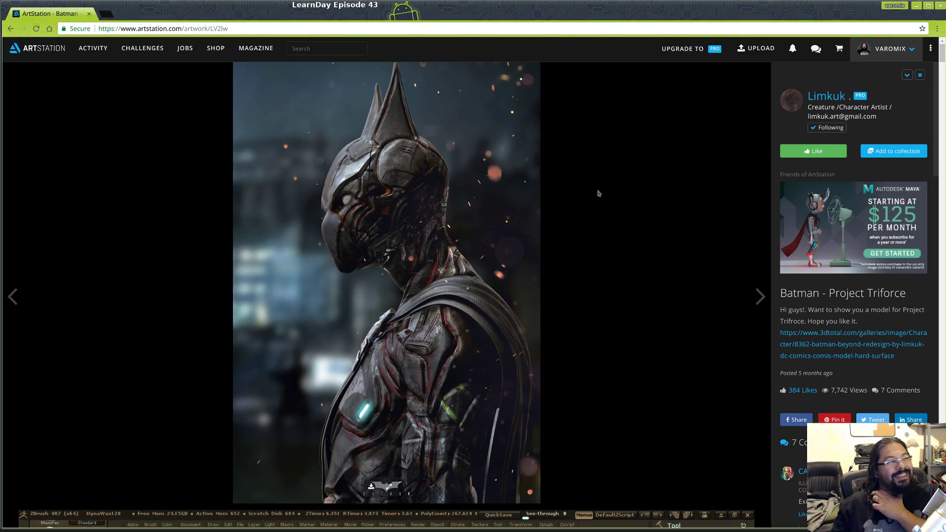
- Open the cmivfx.com website in a new browser tab
left_click(106, 14)
type("cmivf")
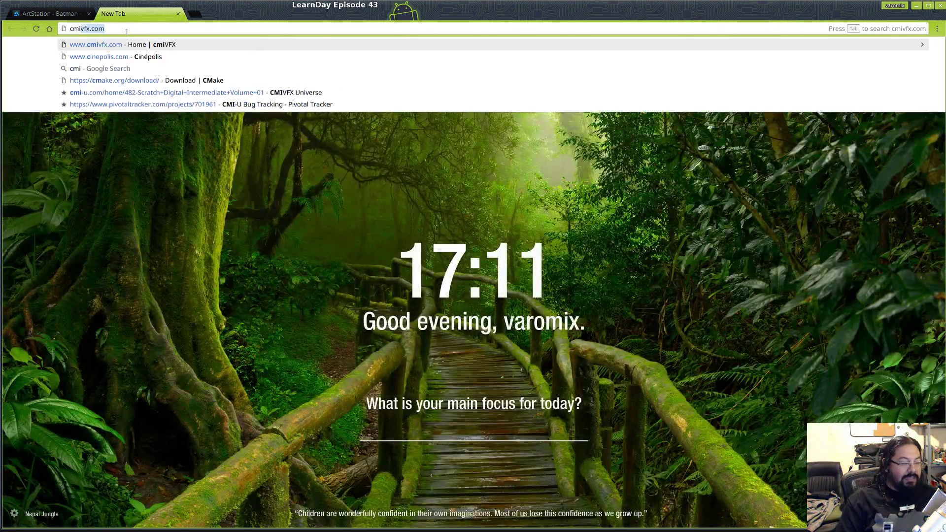
type("x.com")
key("Return")
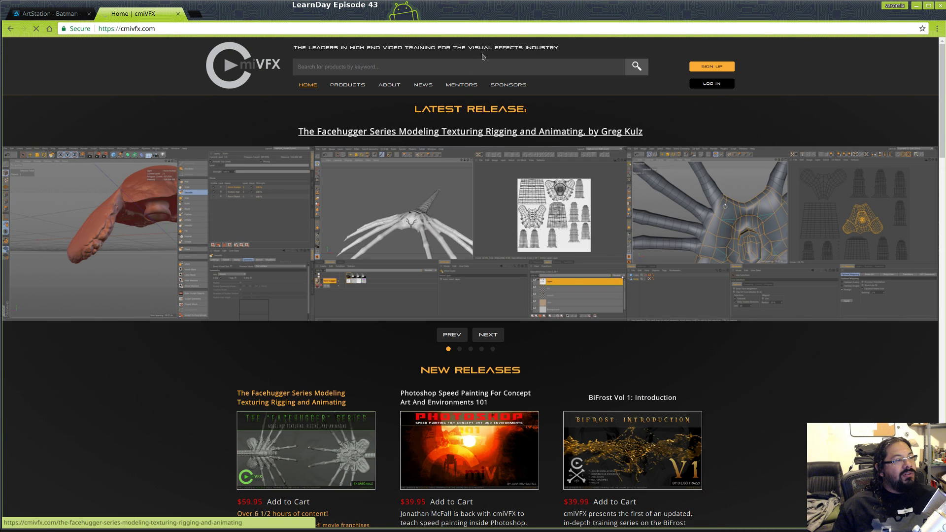
- Search the cmiVFX site for "projection" and open the Houdini Camera Projection Techniques course
left_click(488, 66)
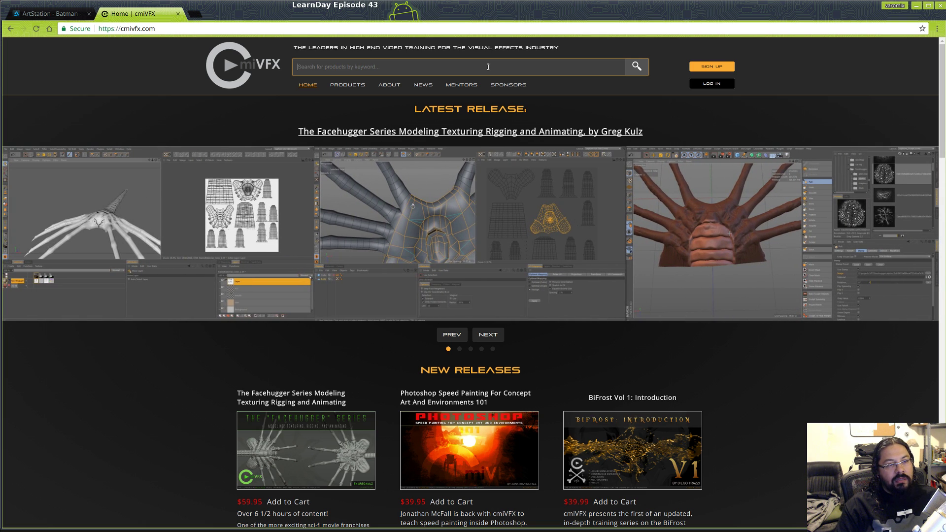
type("projection")
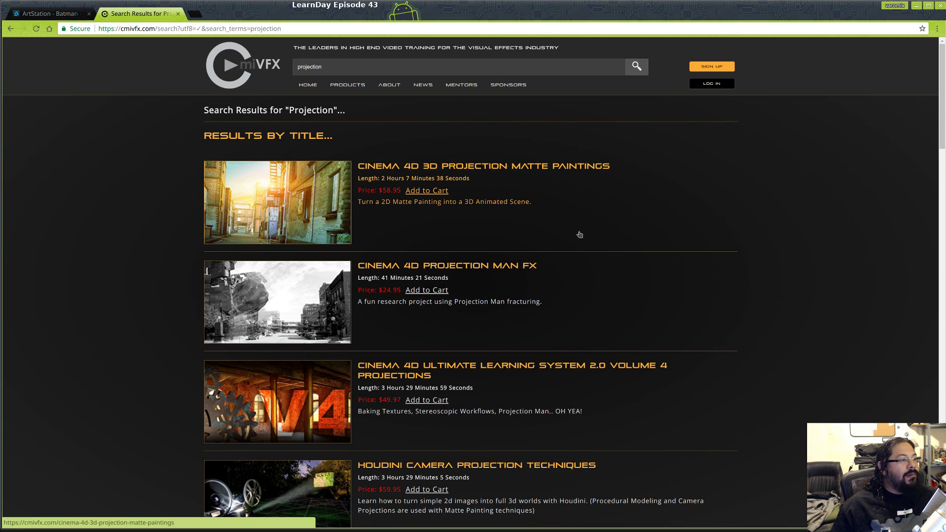
scroll(579, 234, "down", 4)
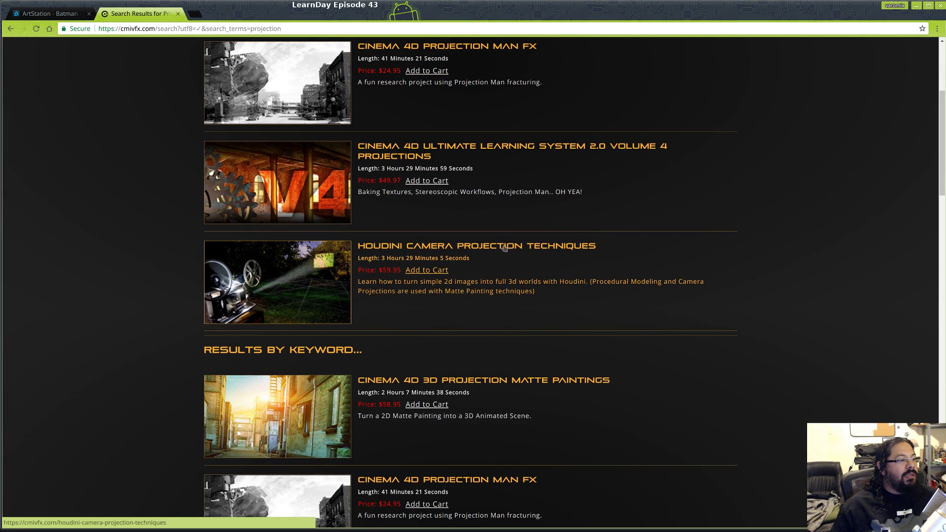
left_click(549, 248)
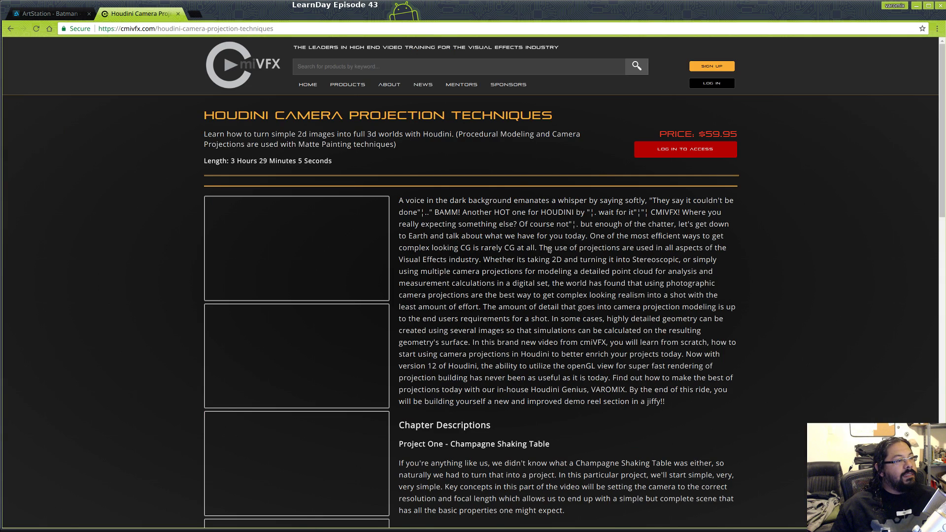
- Read through the Houdini Camera Projection Techniques course page, including its chapter descriptions, project contents, availability and author section
scroll(796, 291, "down", 5)
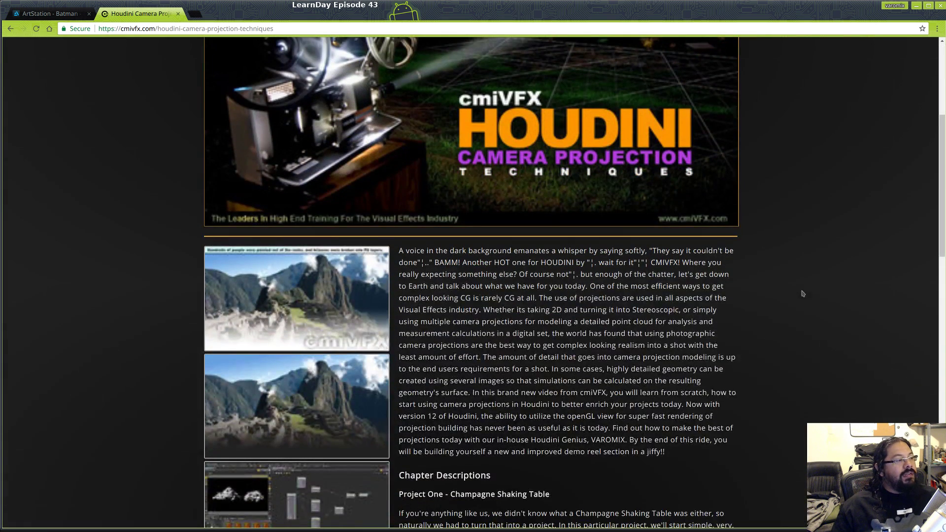
scroll(536, 318, "down", 8)
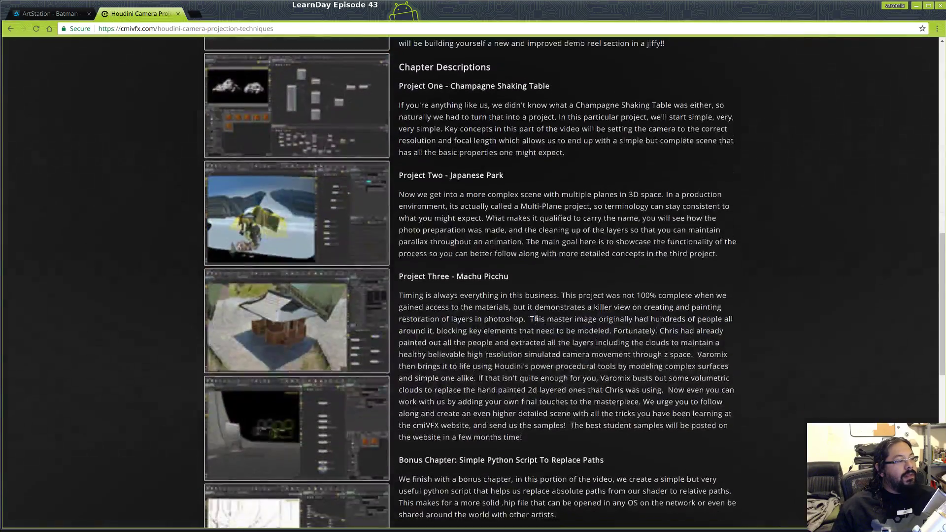
scroll(536, 318, "up", 8)
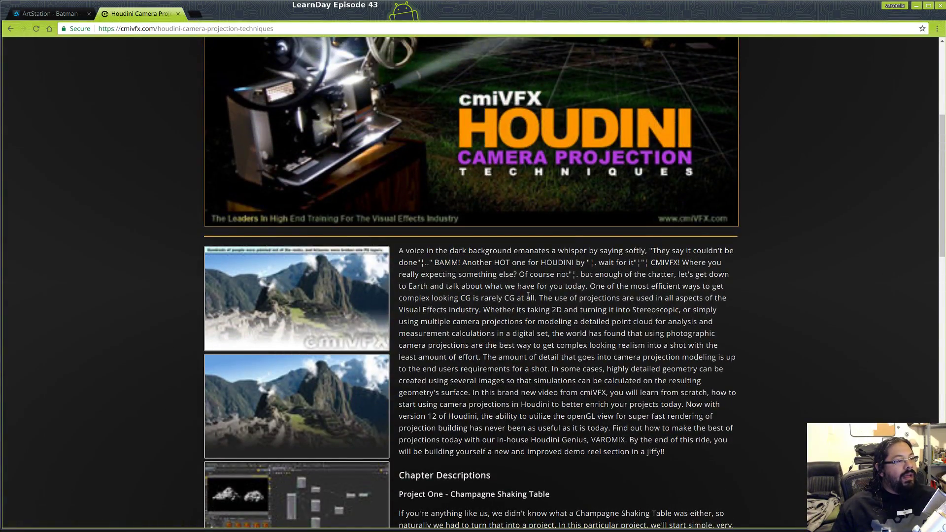
scroll(528, 296, "down", 1)
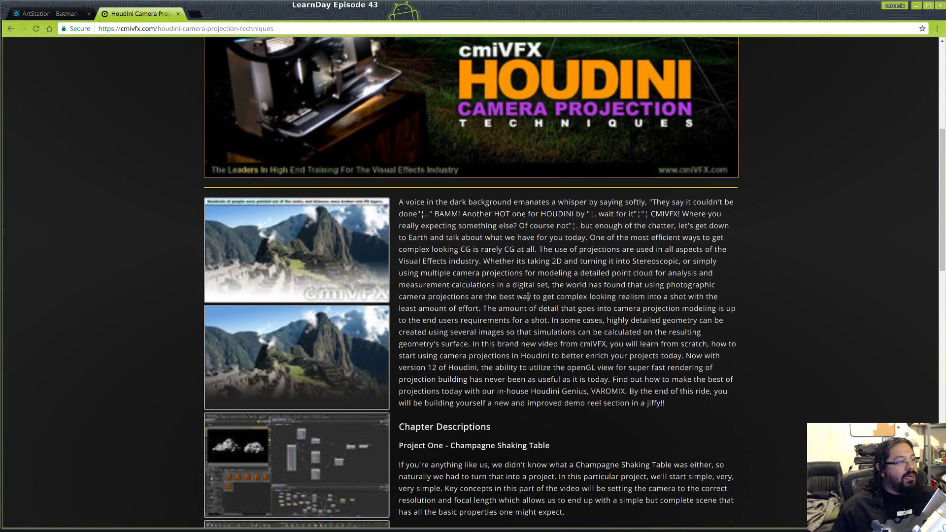
scroll(549, 294, "down", 12)
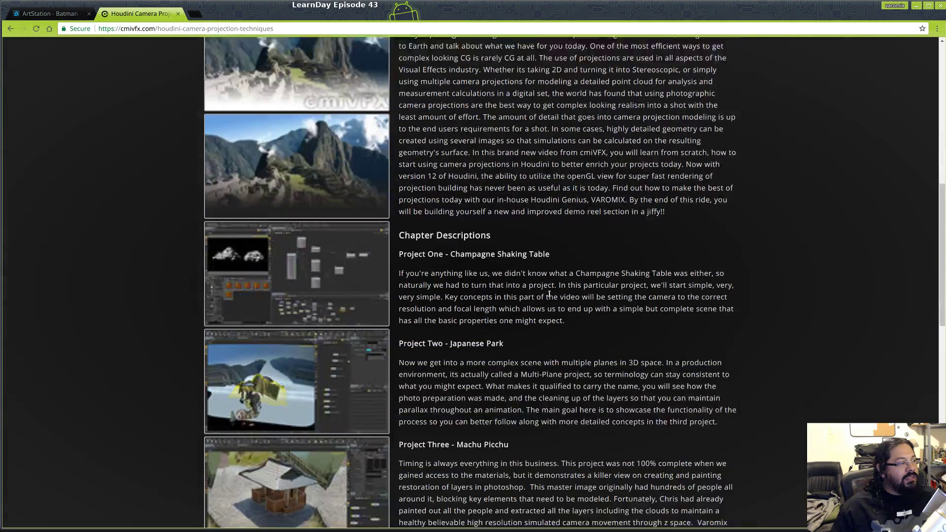
scroll(550, 296, "down", 5)
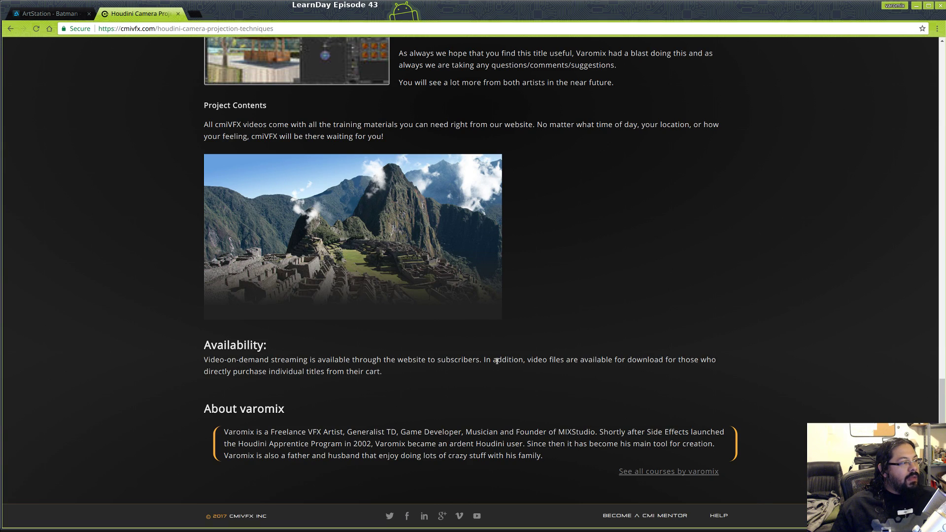
scroll(606, 344, "up", 19)
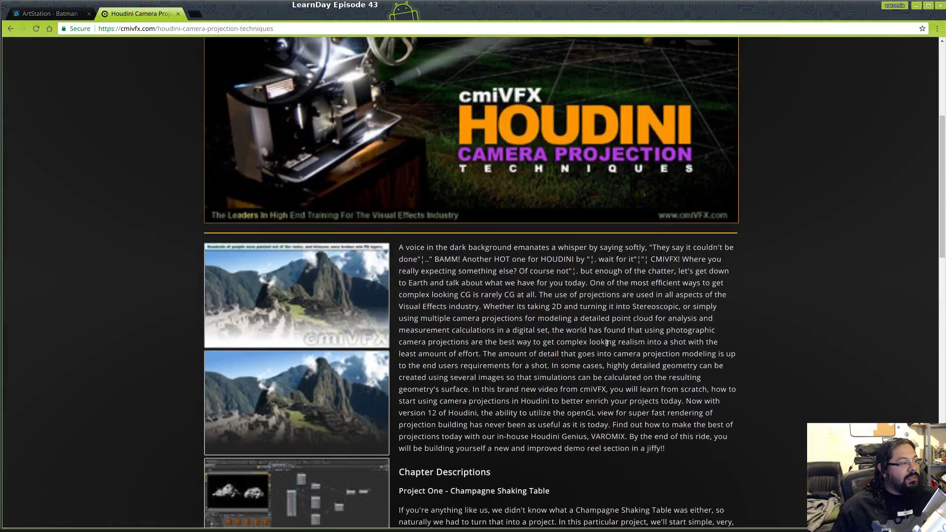
- Search Google for the course title "Houdini Camera Projection Techniques" and look through the results
scroll(607, 344, "up", 5)
left_click_drag(203, 117, 573, 117)
right_click(515, 116)
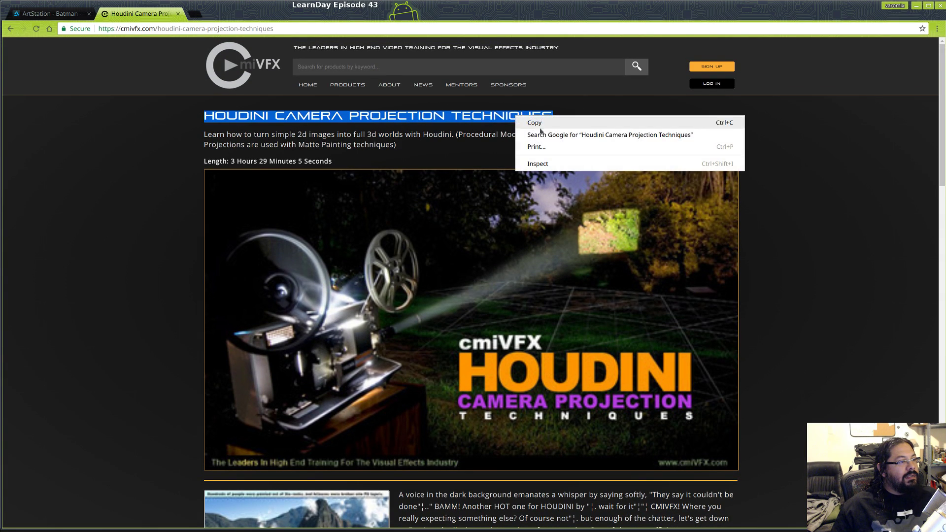
left_click(556, 131)
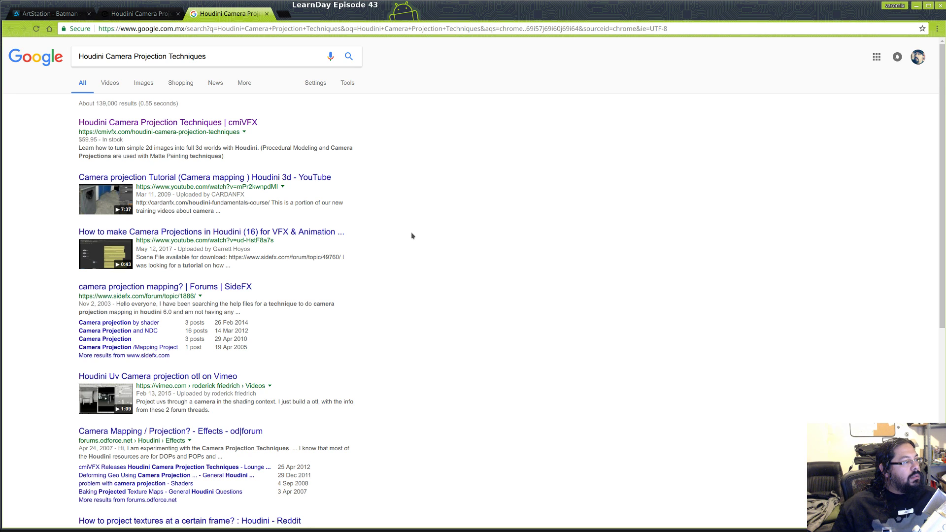
scroll(412, 236, "down", 5)
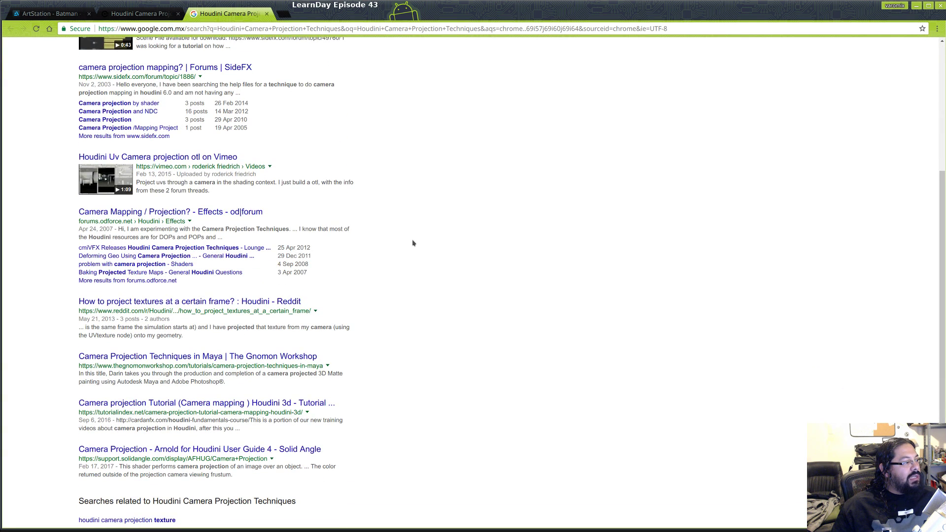
scroll(413, 242, "down", 3)
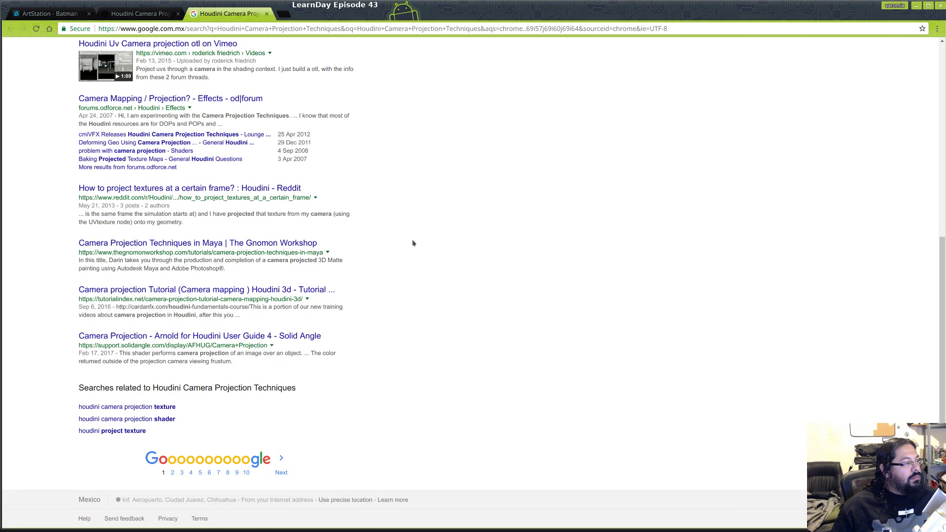
- Refine the search to "cmivfx Houdini Camera Projection Techniques" and look through the results
scroll(413, 242, "up", 7)
left_click(252, 61)
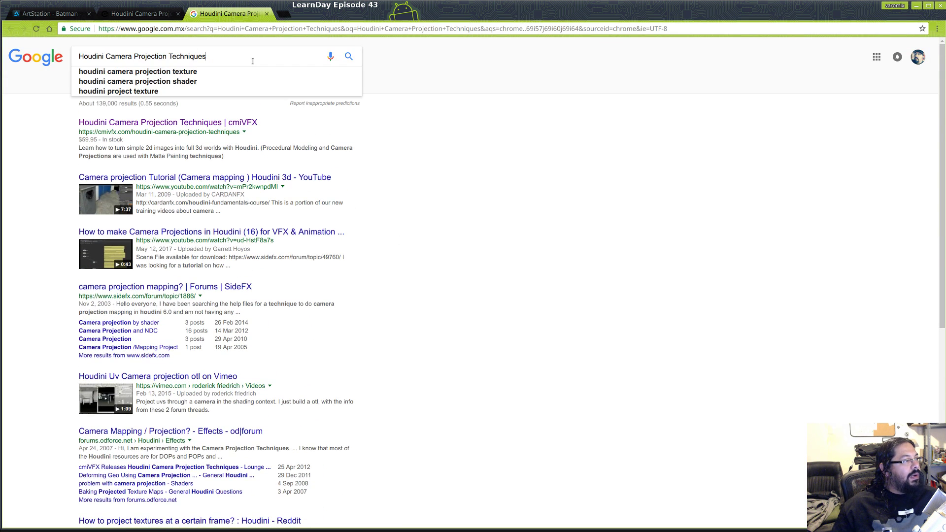
key("Home")
type("cmivfx")
key("Return")
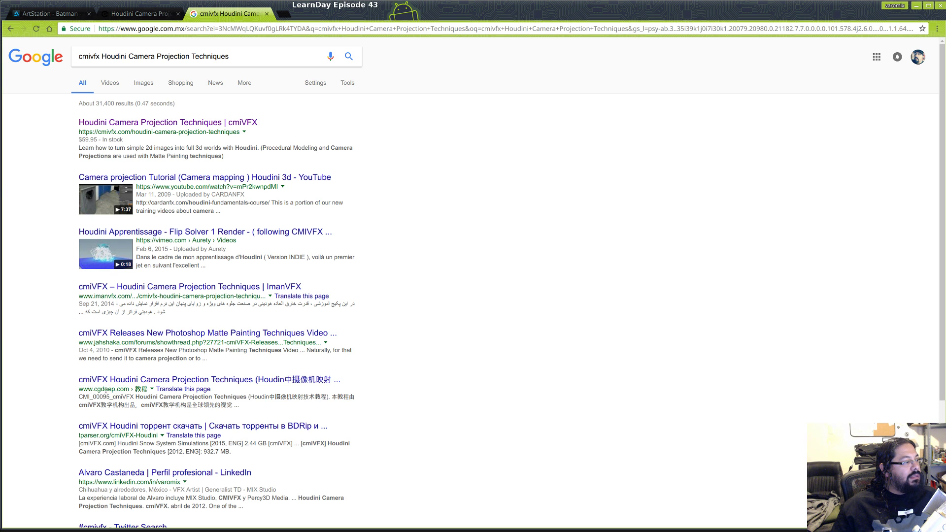
scroll(60, 394, "down", 3)
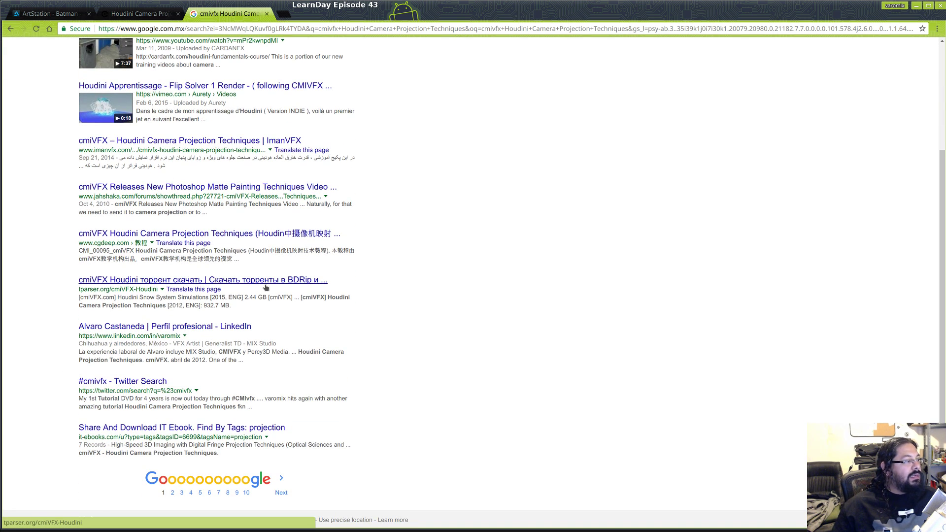
scroll(396, 290, "down", 1)
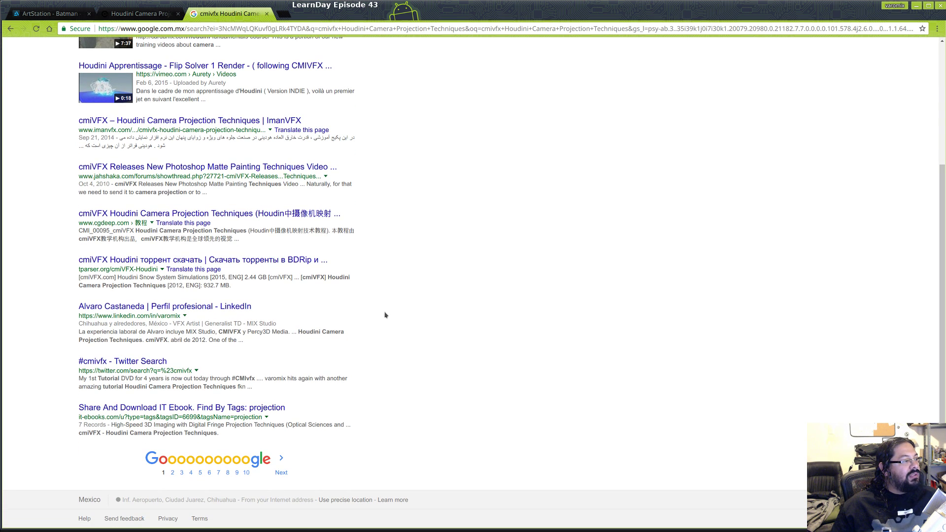
- Close the Google results and the cmiVFX course page, and return to Houdini
scroll(229, 116, "up", 15)
left_click(266, 13)
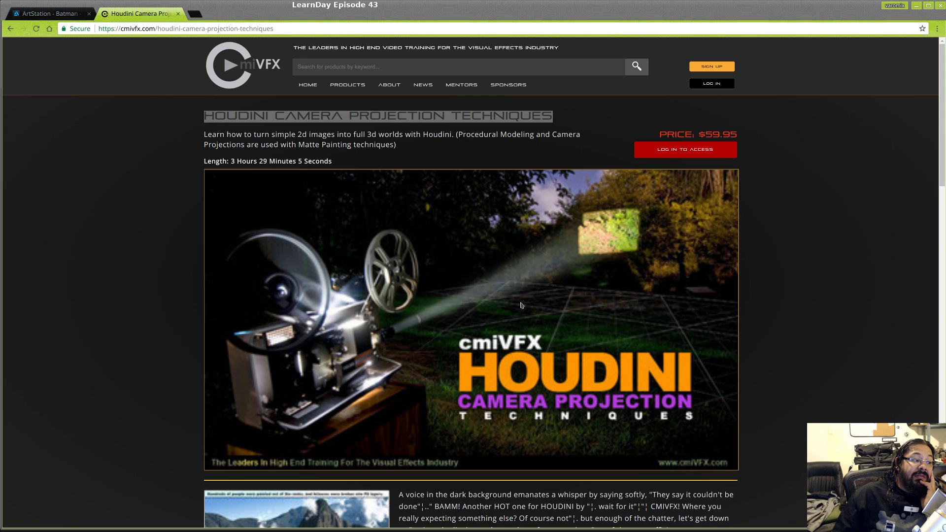
left_click(178, 13)
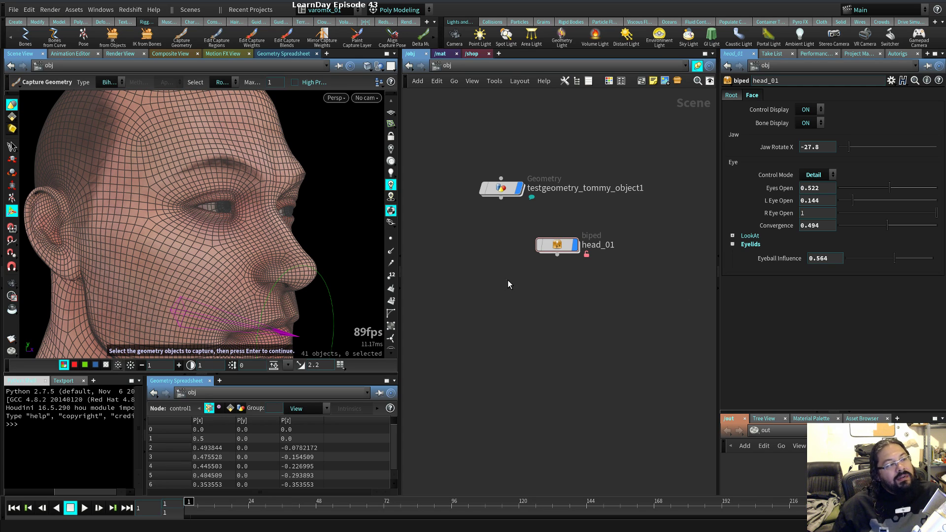
- Add a Simple Female character above the Tommy geometry node and hide testgeometry_tommy_object1 and head_01
key("Tab")
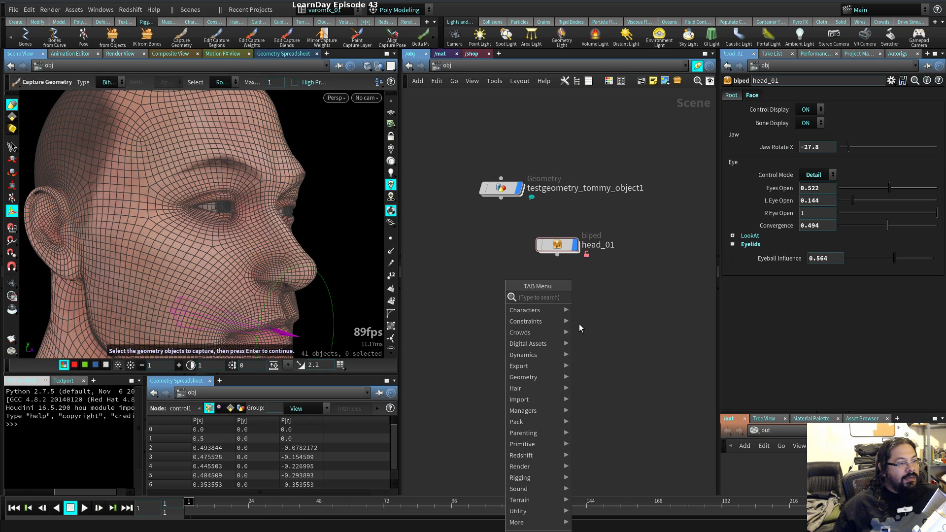
mouse_move(542, 310)
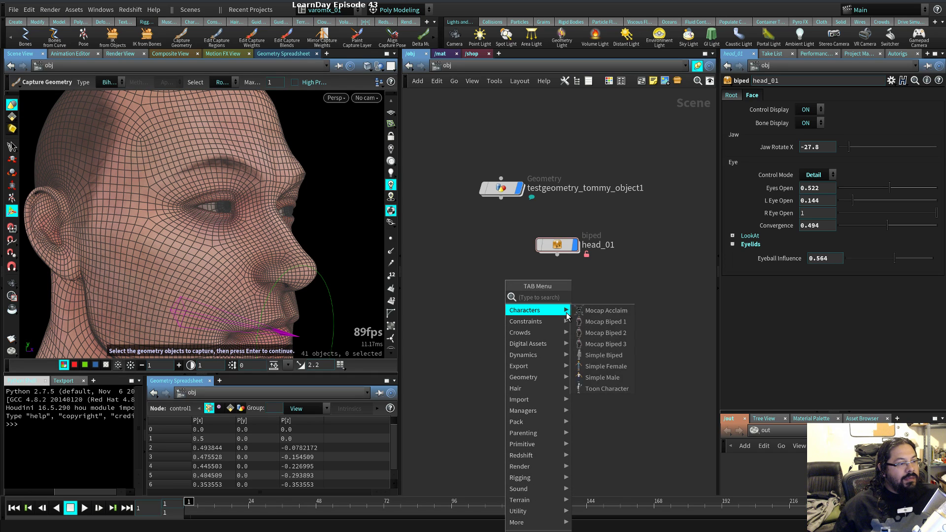
left_click(606, 366)
left_click(565, 153)
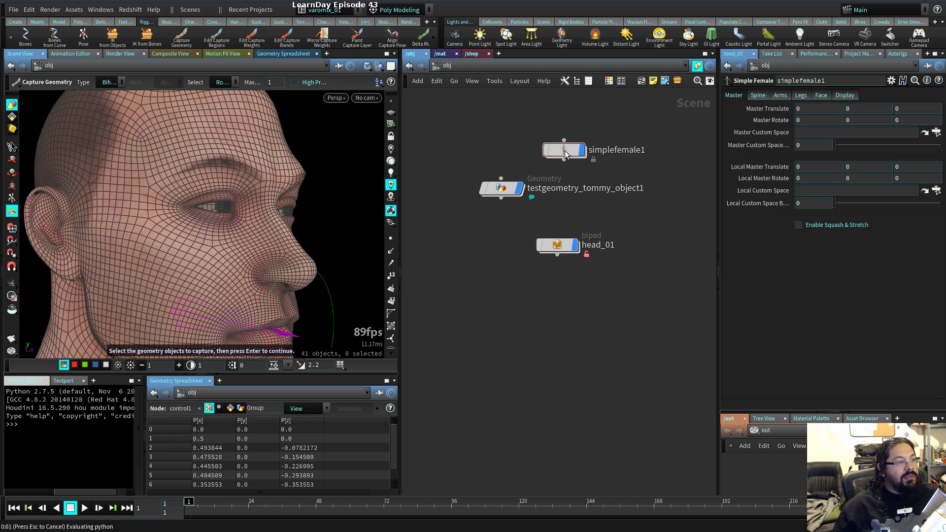
left_click(520, 188)
left_click(576, 245)
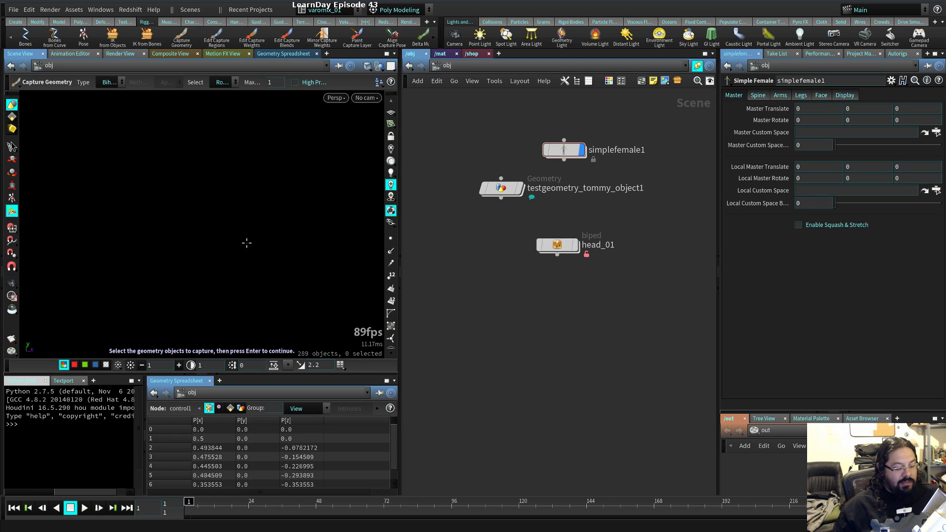
- Examine the female character's head and upper body up close from the side
key("Escape")
scroll(323, 240, "up", 3)
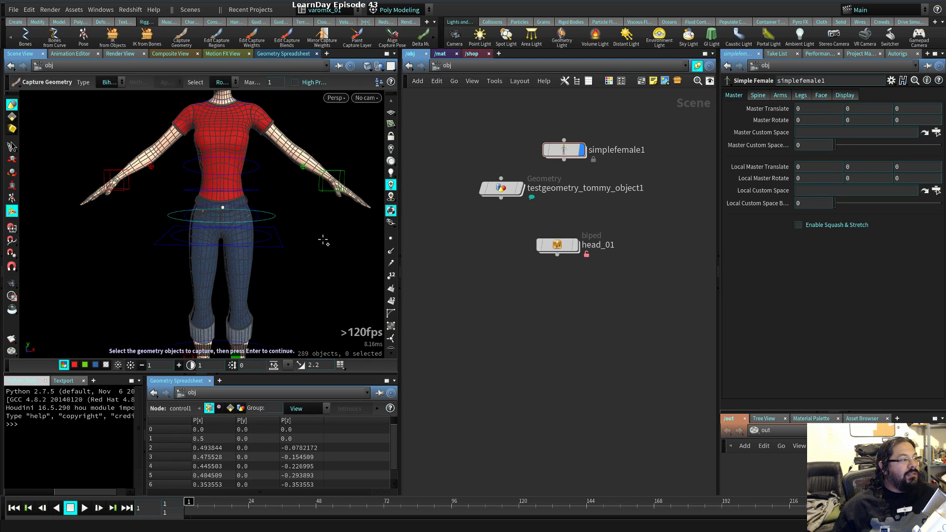
scroll(314, 226, "up", 3)
left_click_drag(301, 230, 271, 276)
key("q")
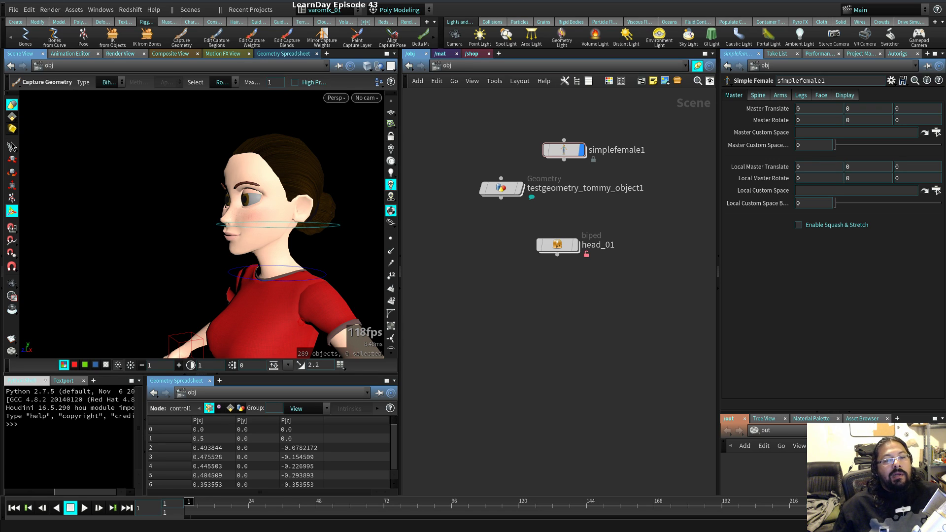
- Show the Project Manager and choose the mixtrn_H16_LampProject path from its project list
left_click(866, 55)
left_click(837, 98)
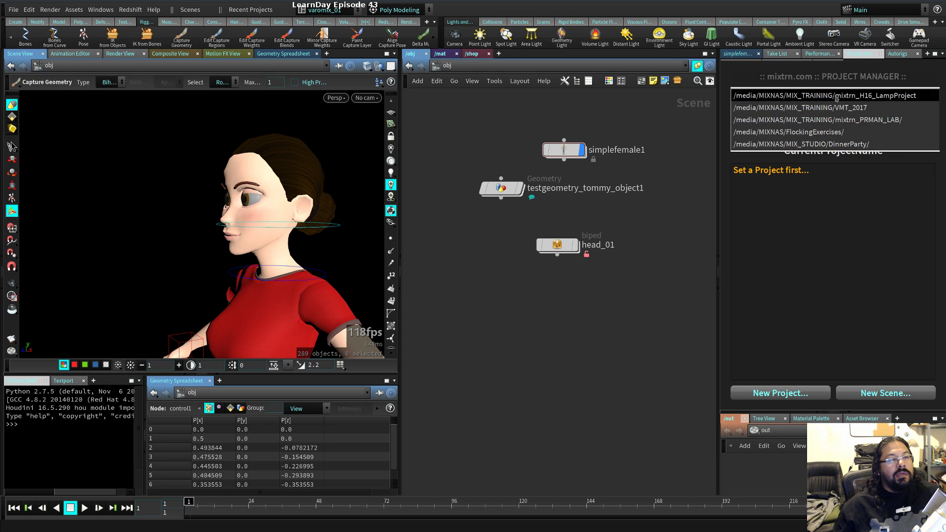
left_click(836, 96)
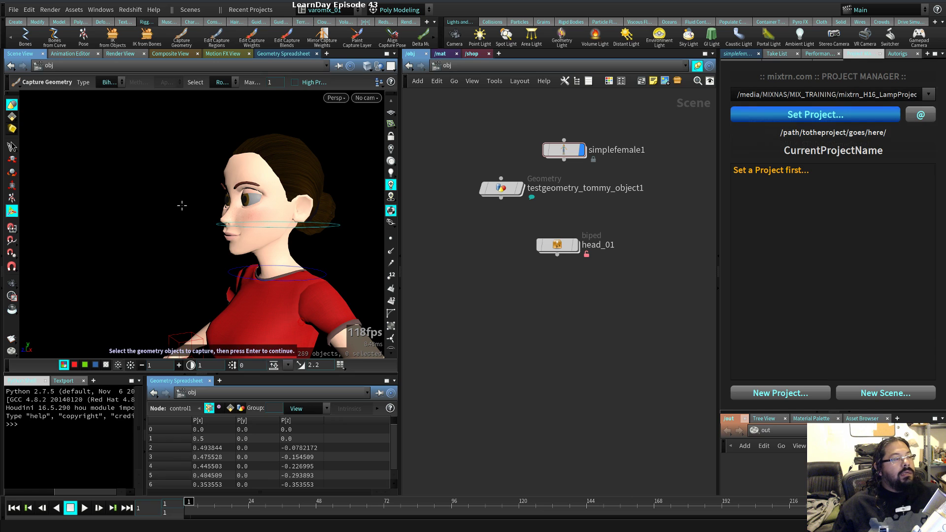
- Show the recent projects list and open its Set Project option
left_click(15, 13)
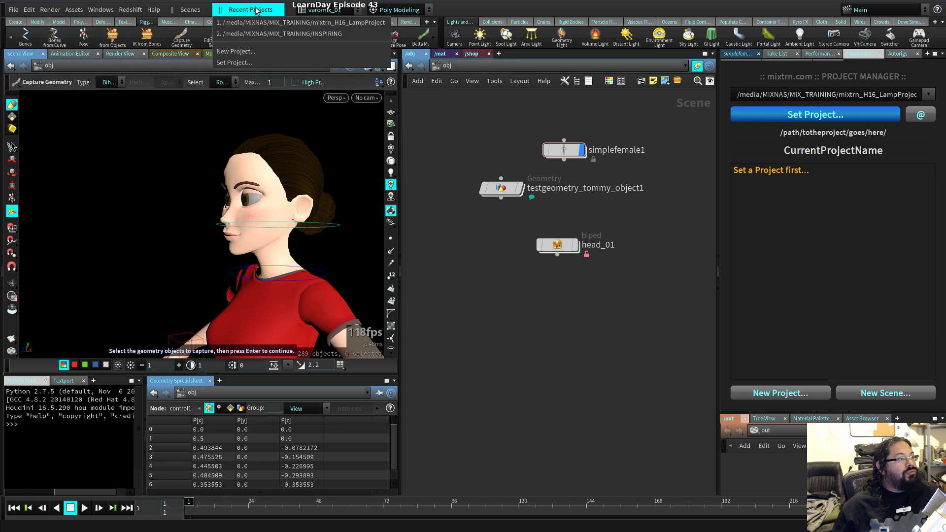
left_click(228, 10)
left_click(240, 10)
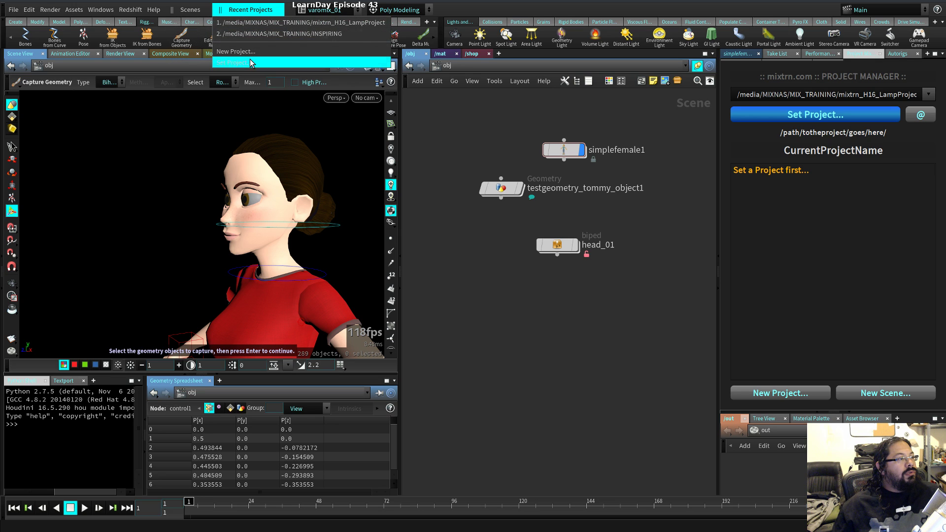
left_click(250, 63)
left_click_drag(369, 215, 945, 340)
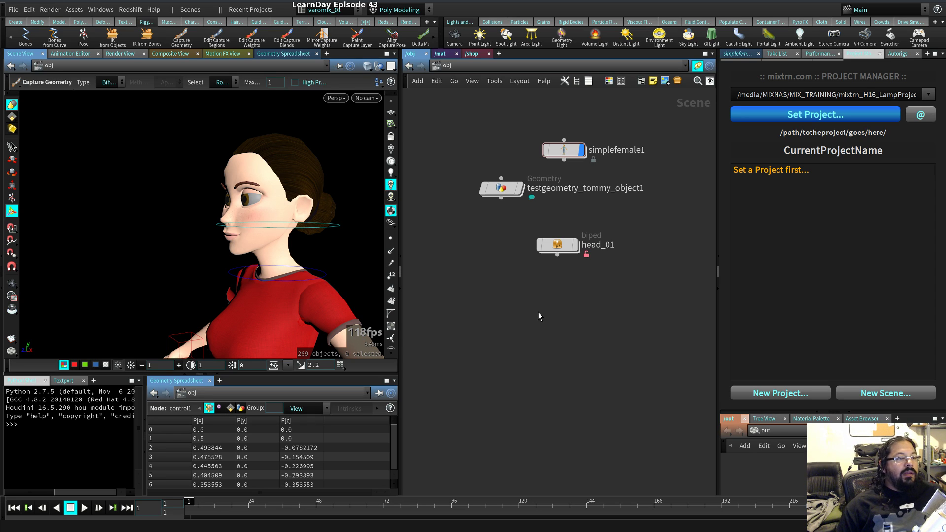
- Move the head_01 node up to just below the testgeometry_tommy_object1 node in the network
left_click_drag(560, 248, 567, 211)
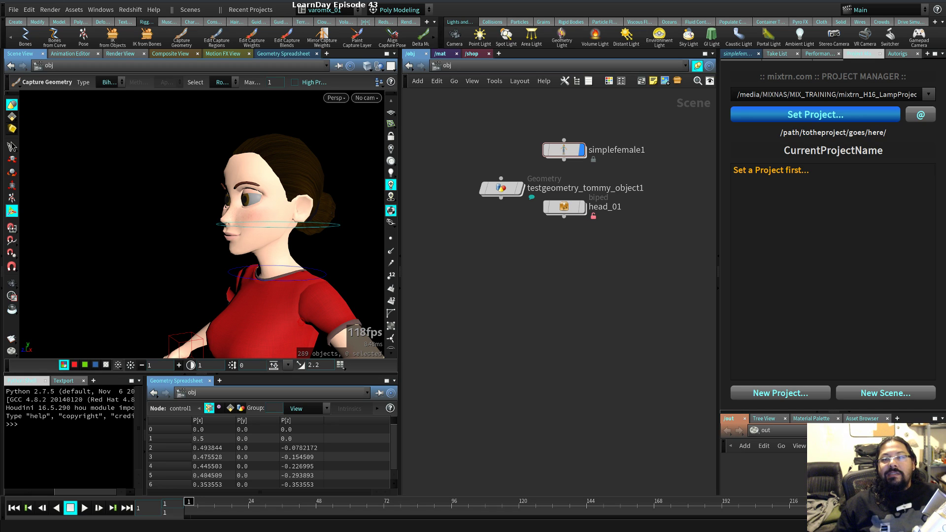
key("alt+Tab")
key("alt+Tab")
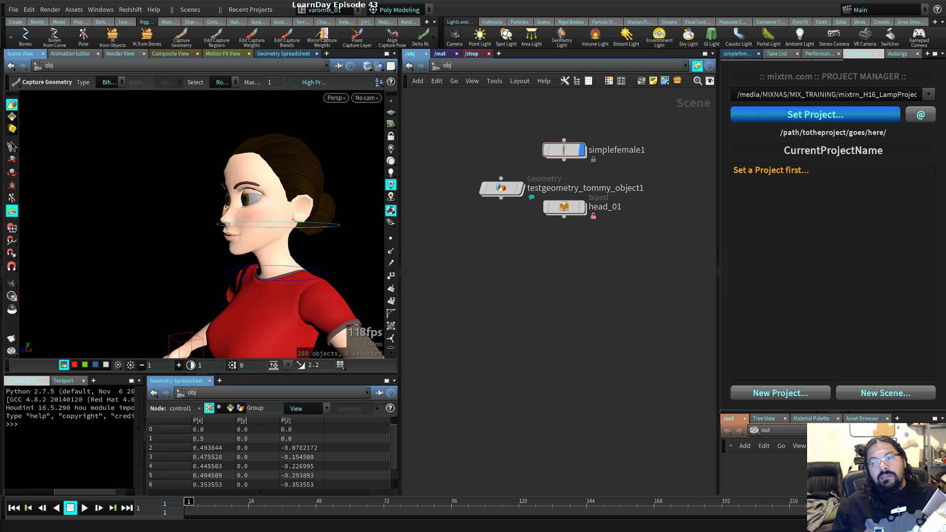
- Switch to the browser's SideFX What's New page and review the PolyReduce, Topobuild, Soft Radius Selection and UV enhancement sections
key("alt+Tab")
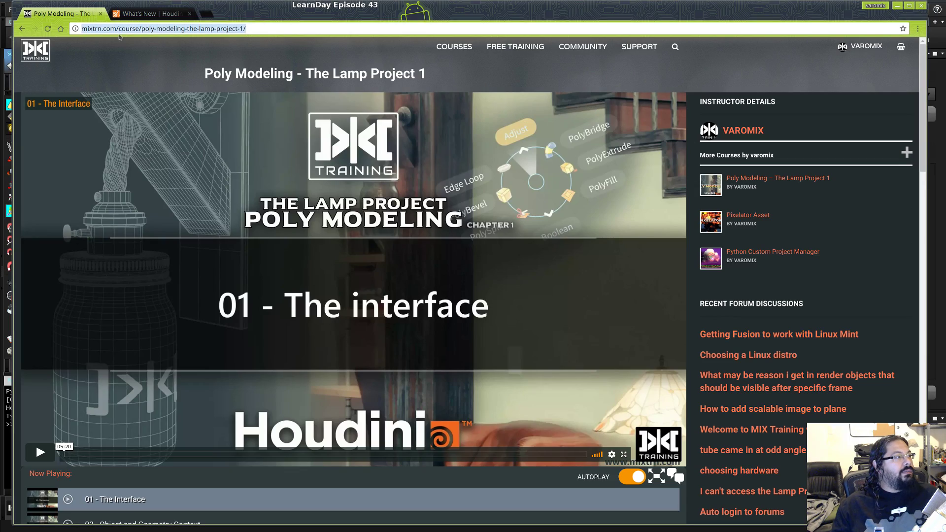
key("ctrl+Tab")
scroll(483, 272, "down", 4)
scroll(490, 270, "down", 6)
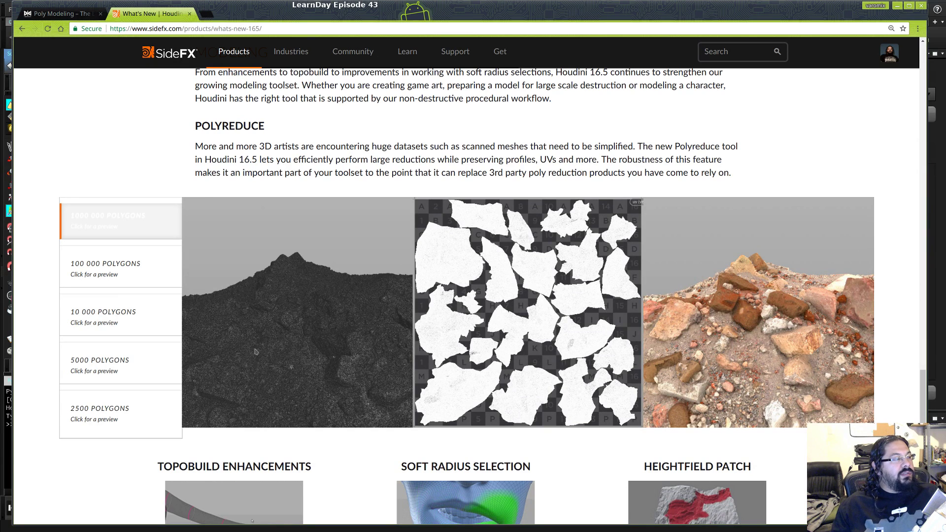
scroll(409, 304, "down", 4)
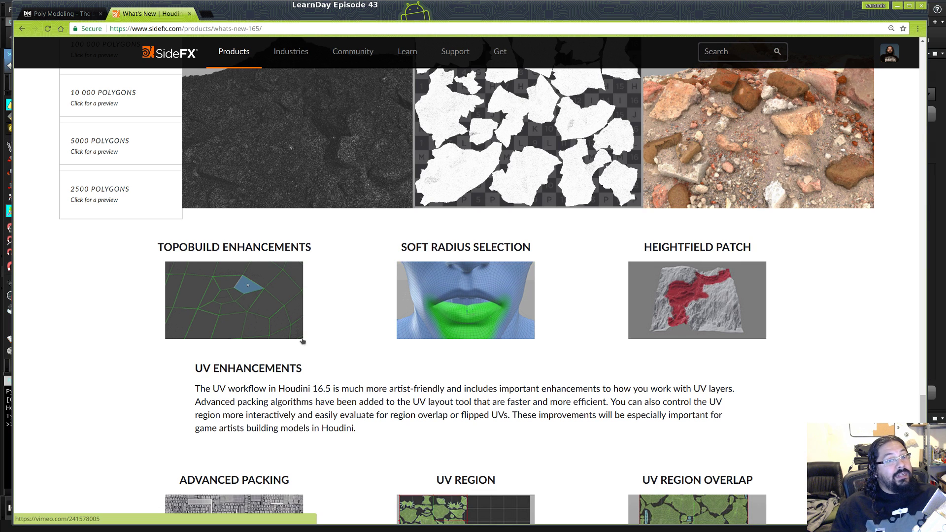
scroll(305, 340, "down", 2)
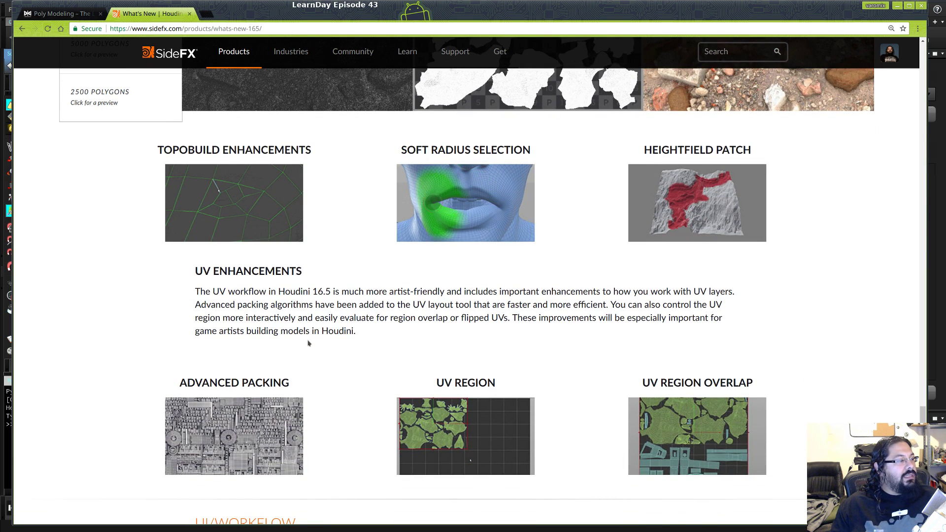
scroll(308, 343, "down", 2)
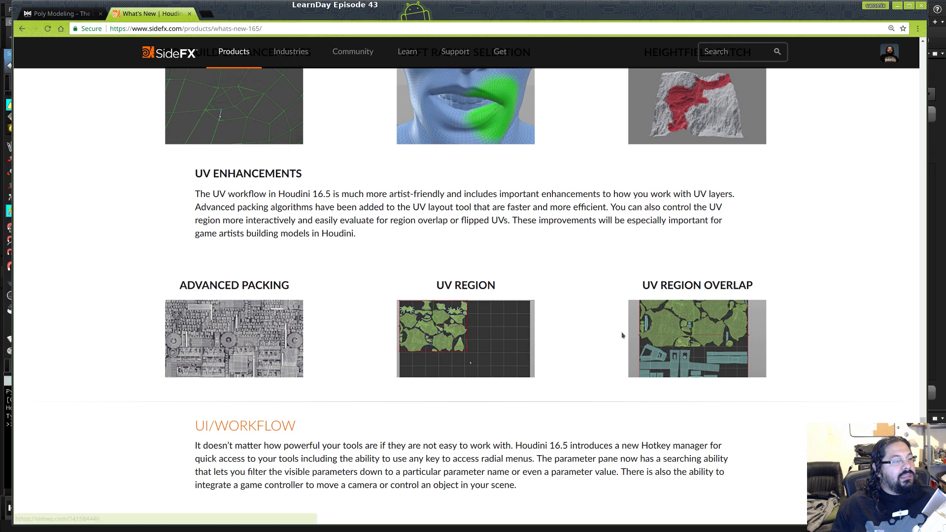
- Open the Complete Feature List from the What's New page and review its User interface, 3D viewport, Fluids and Hair and fur sections
scroll(621, 334, "down", 7)
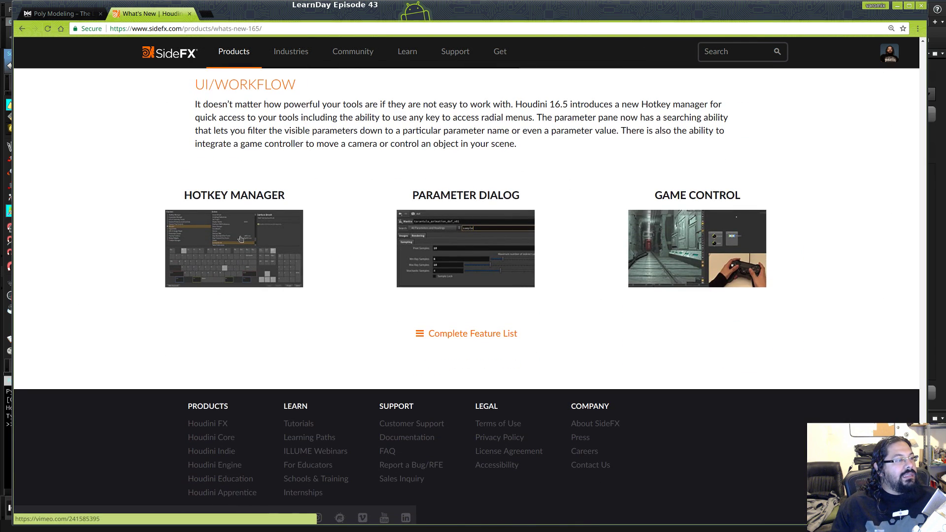
left_click(503, 336)
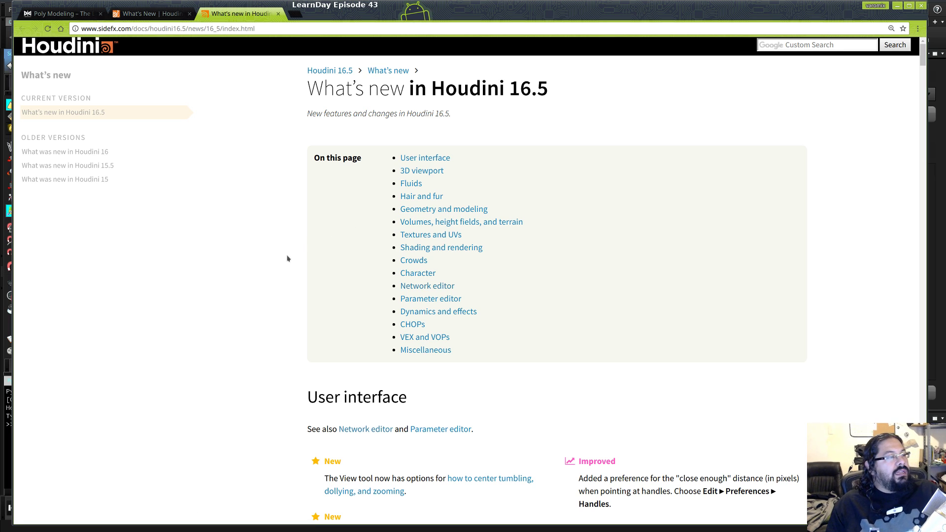
scroll(215, 231, "down", 18)
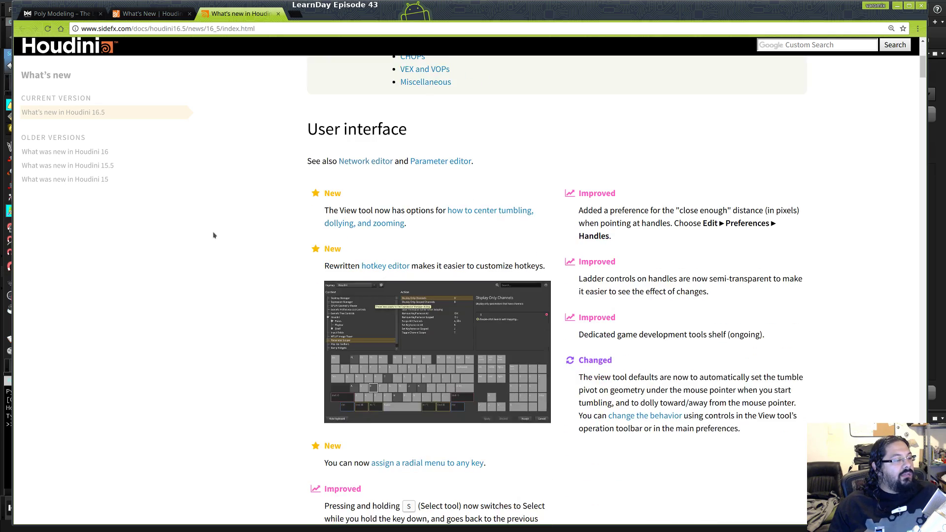
scroll(213, 229, "down", 16)
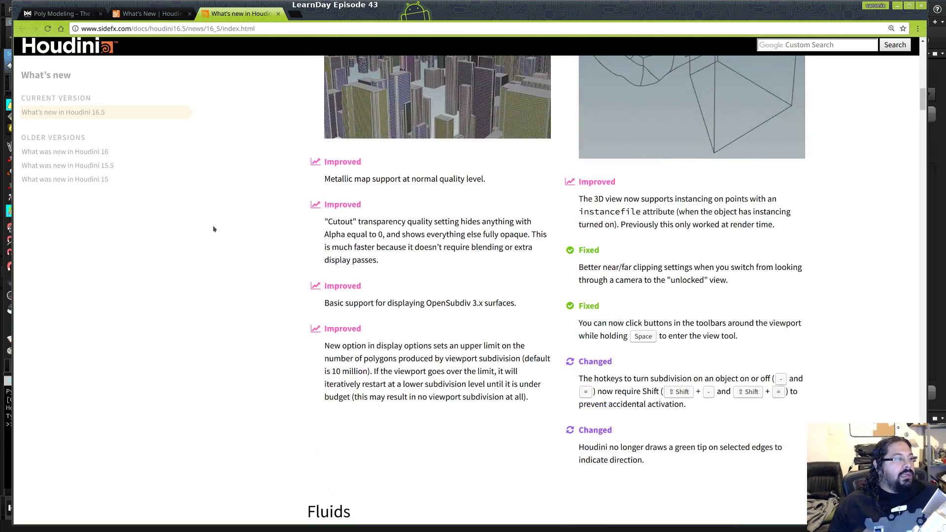
scroll(207, 231, "down", 13)
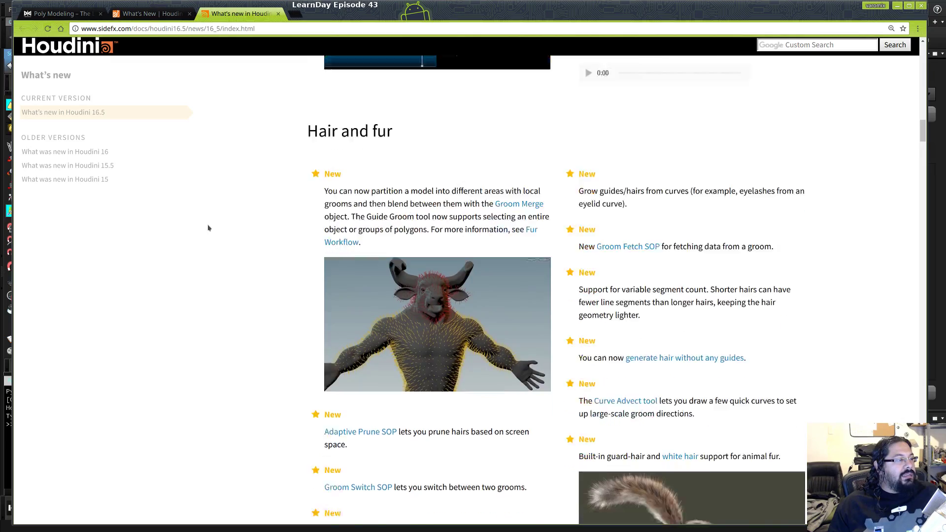
- Review the geometry and modeling, textures and UVs, and shading and rendering changes in the Houdini 16.5 feature list
scroll(204, 247, "down", 15)
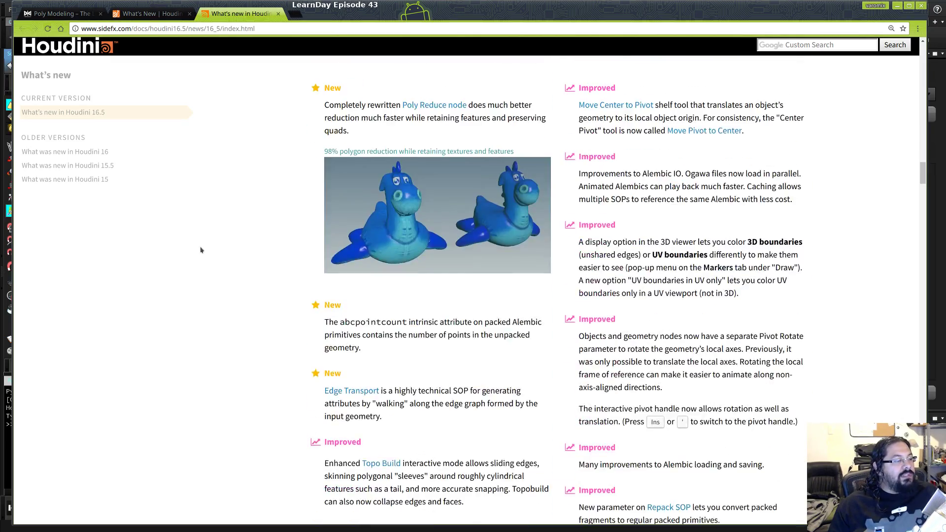
scroll(206, 262, "down", 5)
scroll(207, 262, "up", 8)
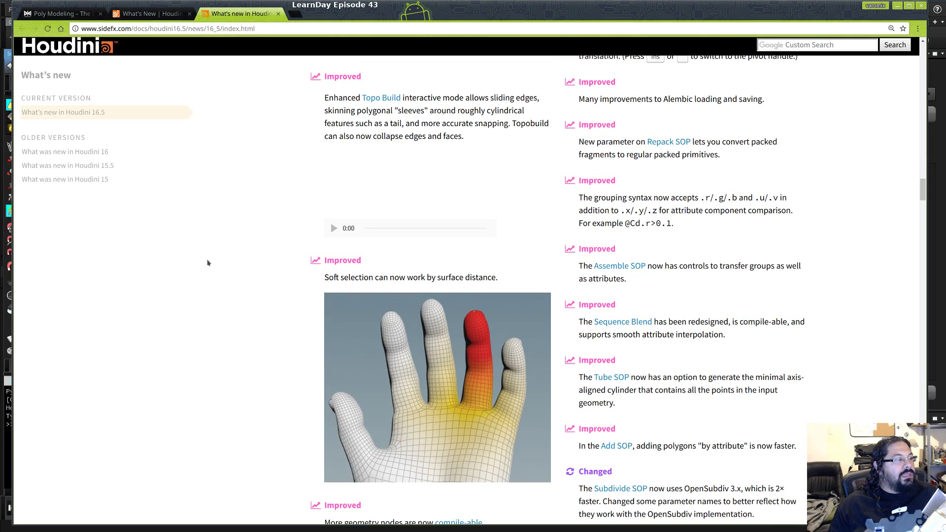
scroll(279, 279, "down", 5)
scroll(280, 279, "down", 20)
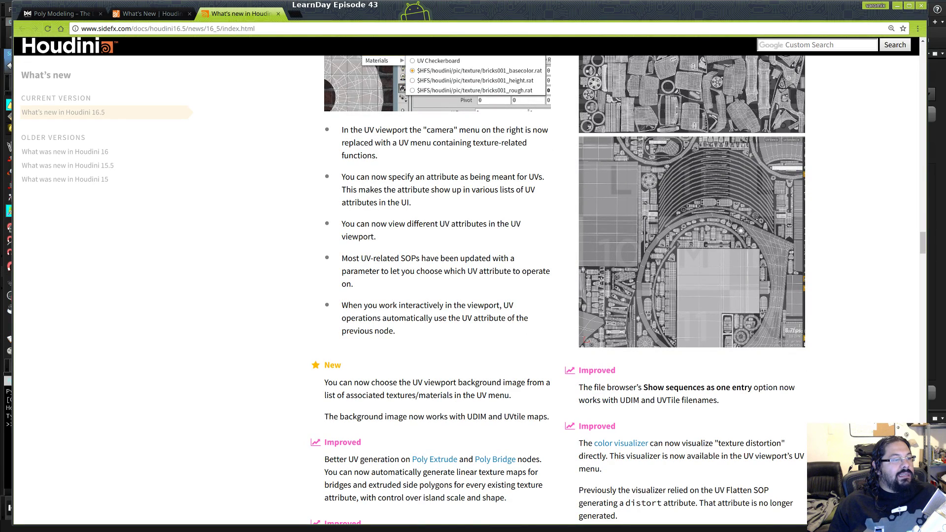
scroll(431, 268, "down", 4)
scroll(431, 268, "down", 9)
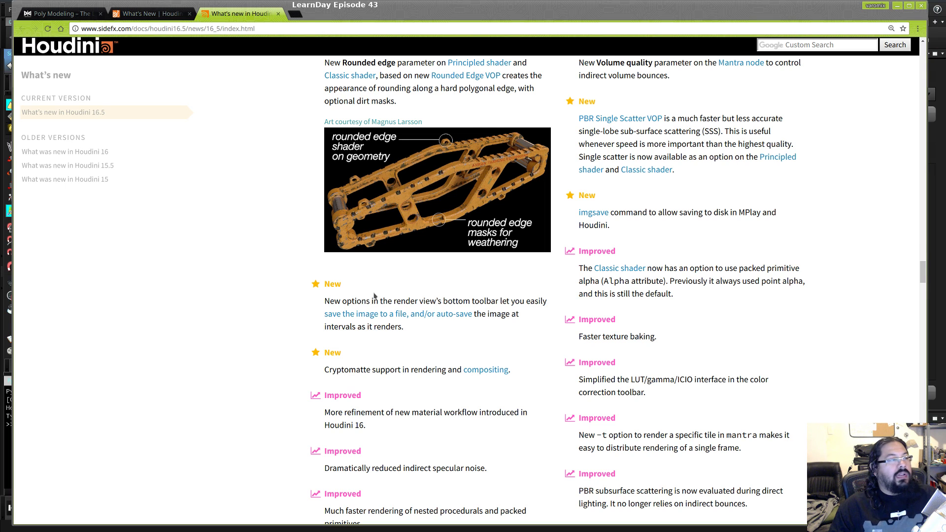
- Switch to the Poly Modeling - The Lamp Project 1 course page and reload it
left_click(59, 13)
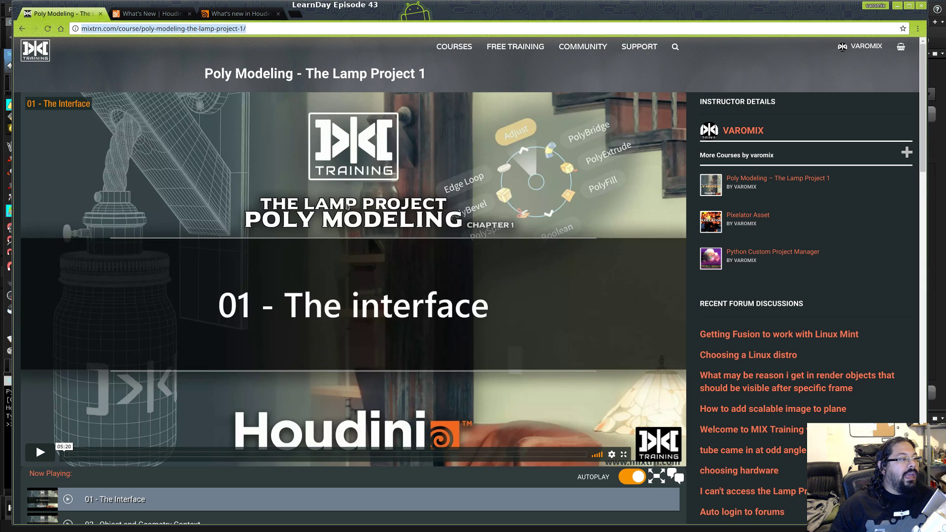
key("Return")
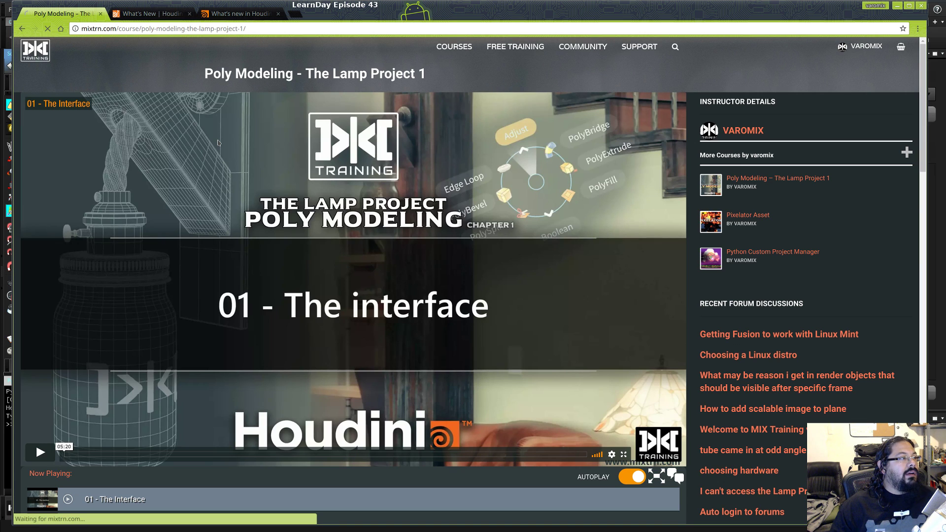